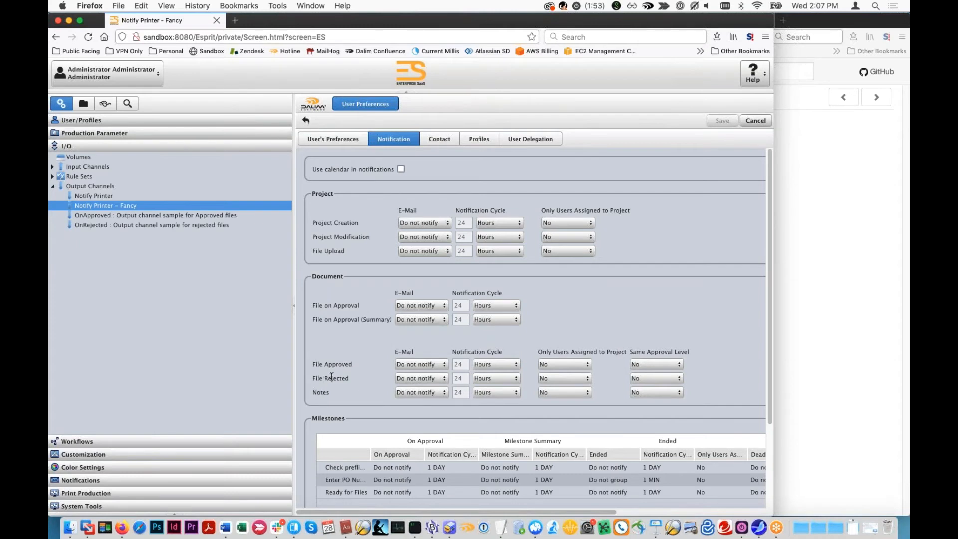
# - Set the File Upload e-mail notification to Do not group with a 1 Minutes cycle and save the preferences
pyautogui.click(448, 251)
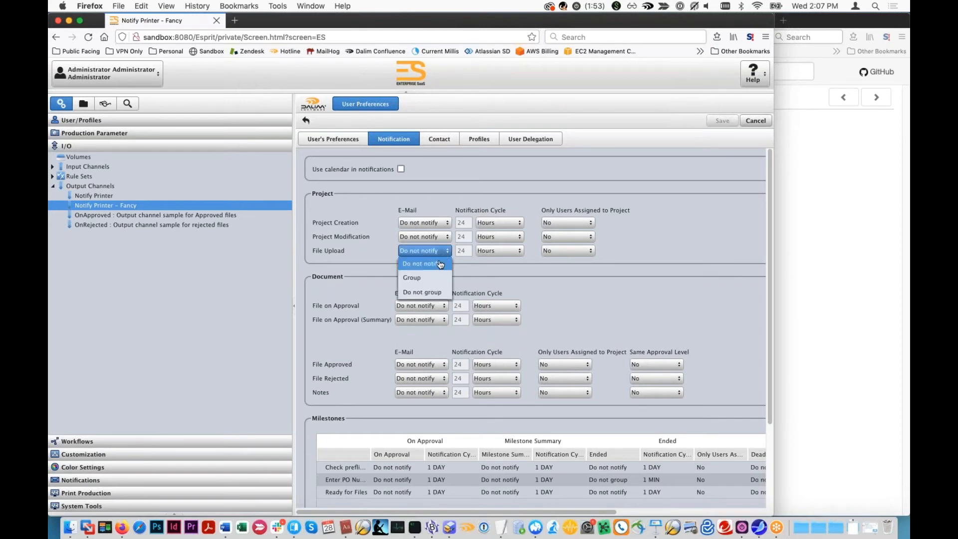
pyautogui.click(433, 293)
pyautogui.doubleClick(465, 250)
pyautogui.write('1')
pyautogui.click(515, 252)
pyautogui.click(505, 271)
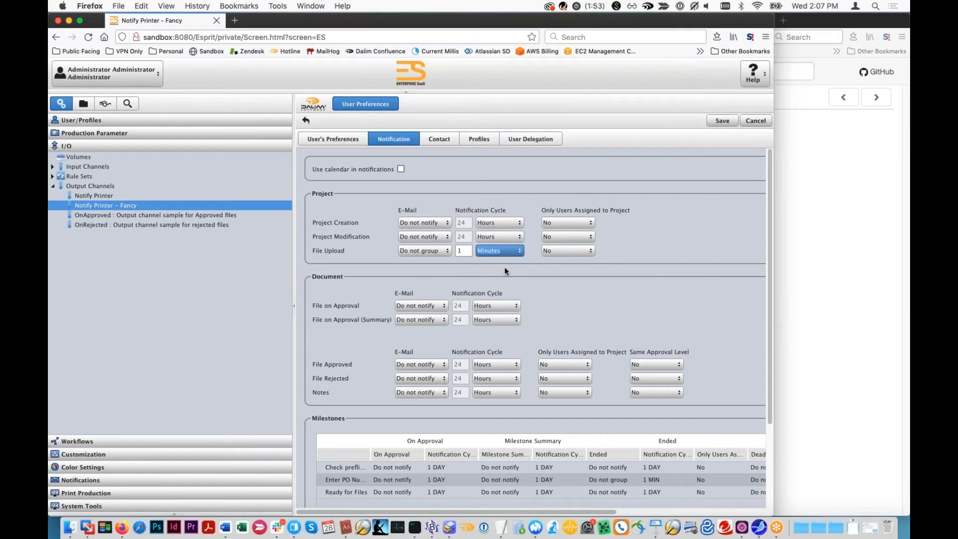
pyautogui.click(722, 121)
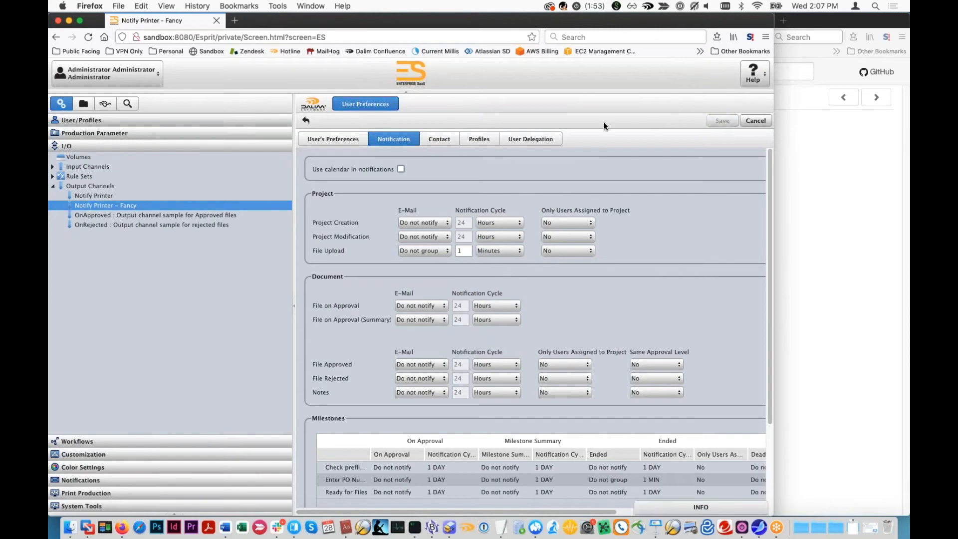
# - Switch to the project view window and create and save a project named Simple2 under My Customer
pyautogui.click(852, 162)
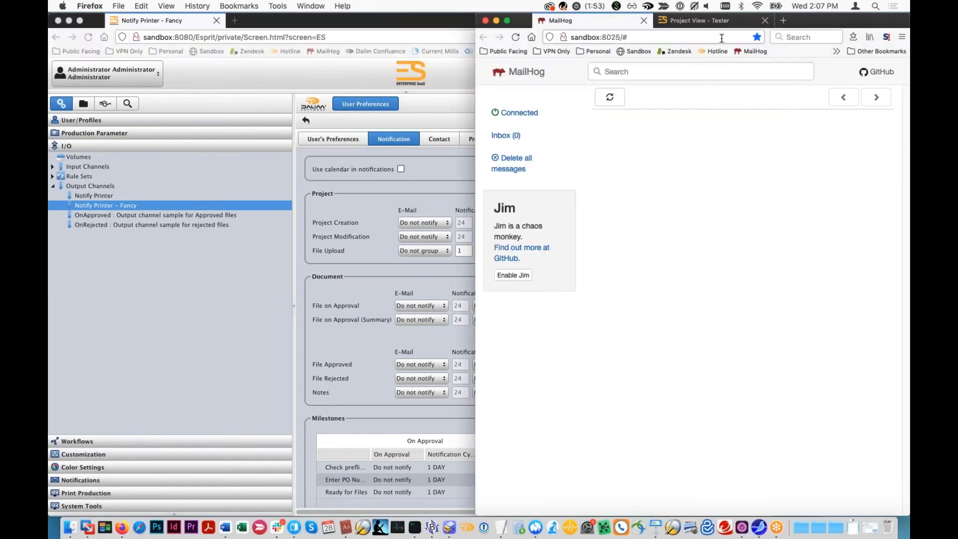
pyautogui.click(715, 26)
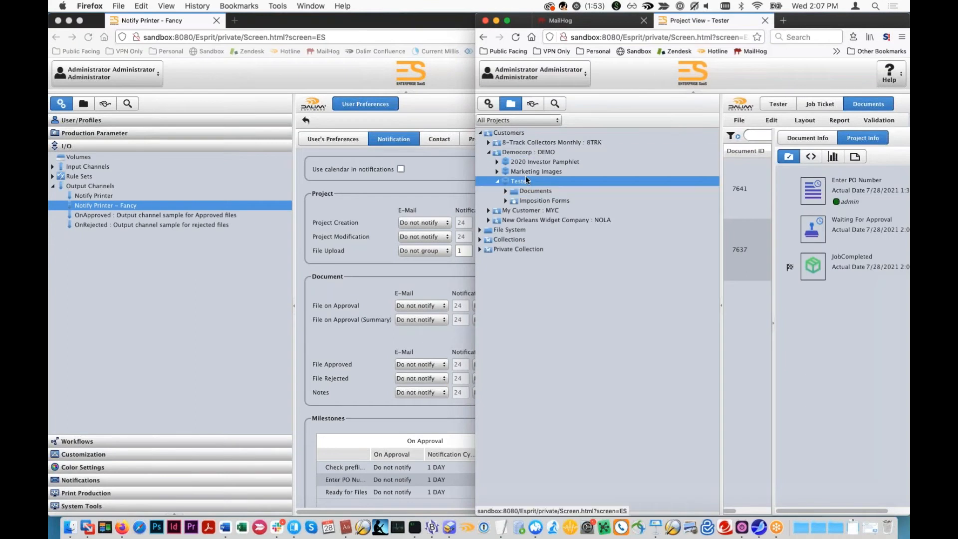
pyautogui.click(489, 211)
pyautogui.click(532, 211)
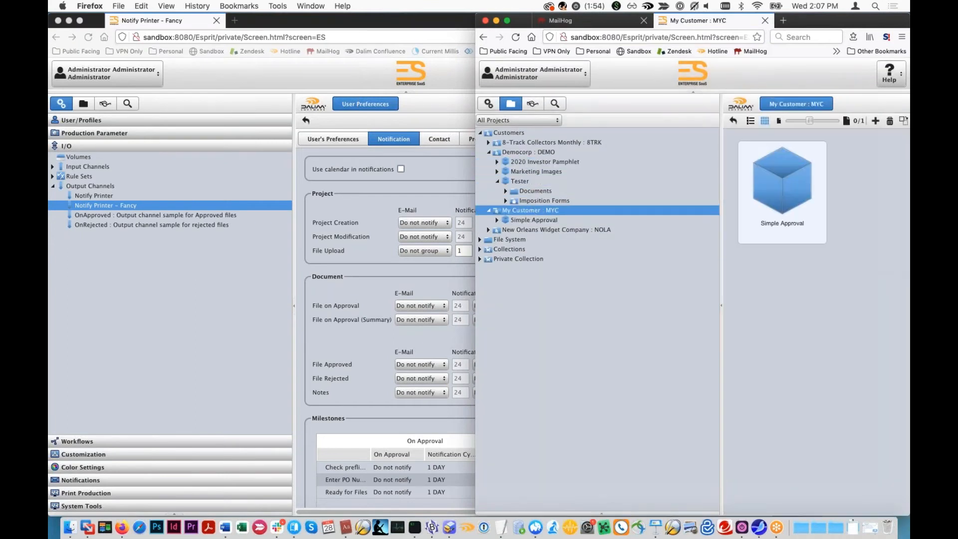
pyautogui.click(874, 122)
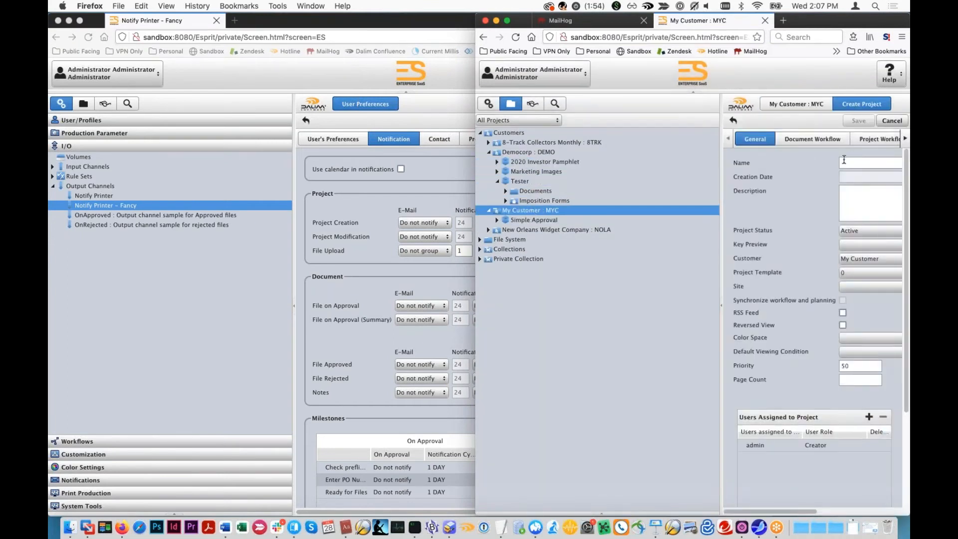
pyautogui.write('Simple2')
pyautogui.click(854, 122)
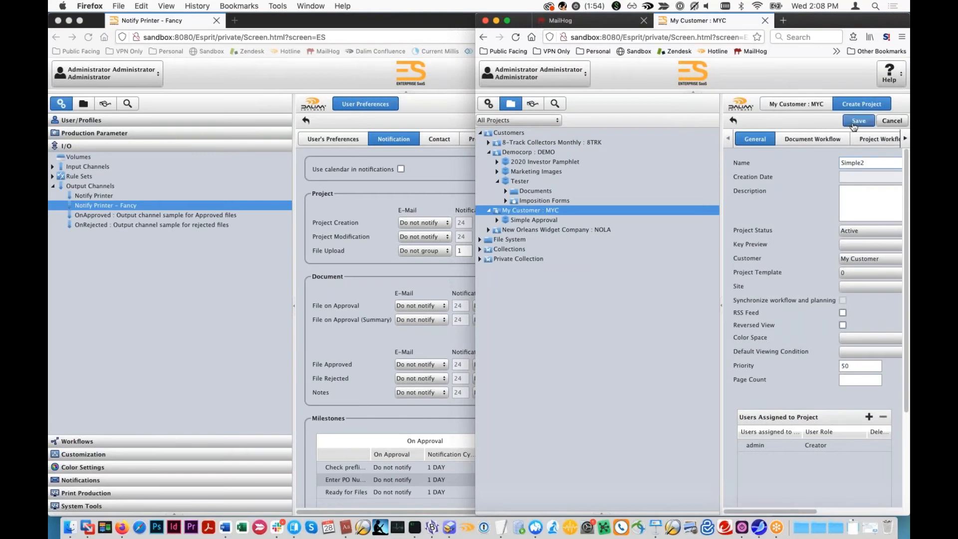
# - Add the admin user as an approver in the Simple2 job ticket's ApprovalWFL document workflow and save it
pyautogui.click(814, 105)
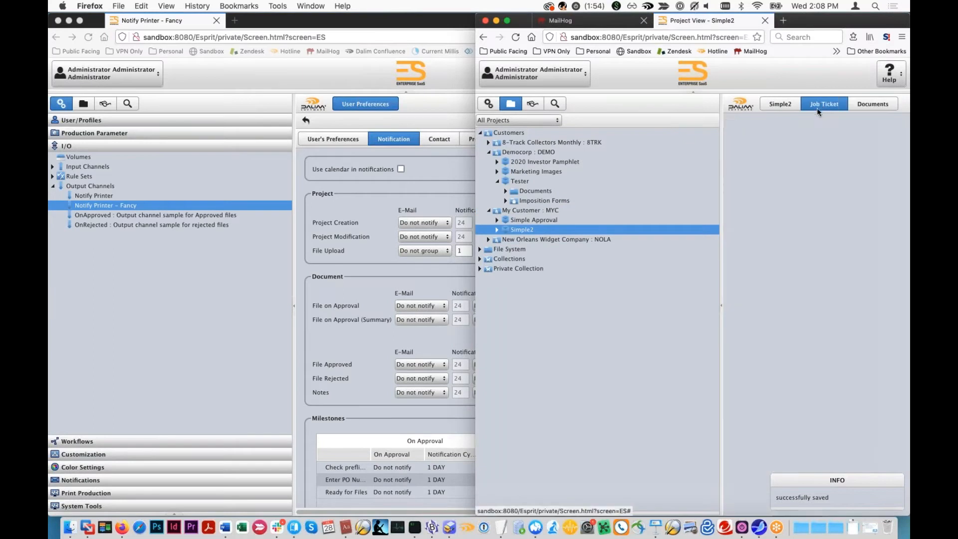
pyautogui.click(808, 139)
pyautogui.click(883, 217)
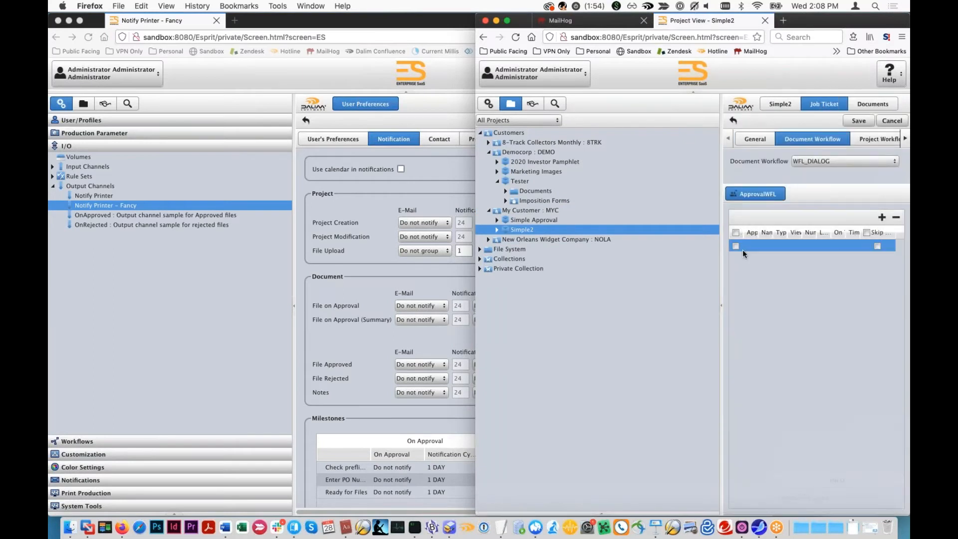
pyautogui.click(750, 245)
pyautogui.click(755, 259)
pyautogui.click(859, 120)
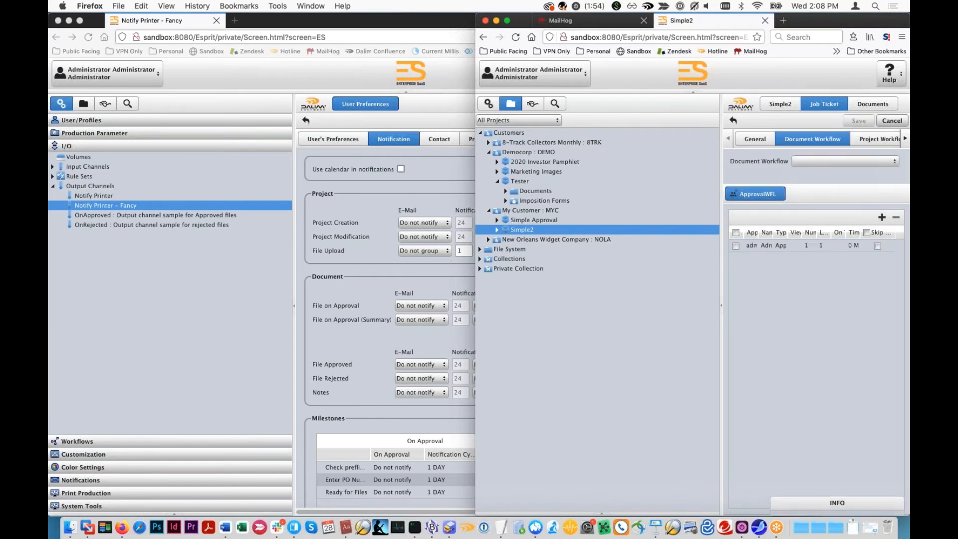
# - Upload DemoMailerR1.pdf and DemoMailerR2.pdf from the Files to Upload folder to the Simple2 project's documents
pyautogui.click(873, 105)
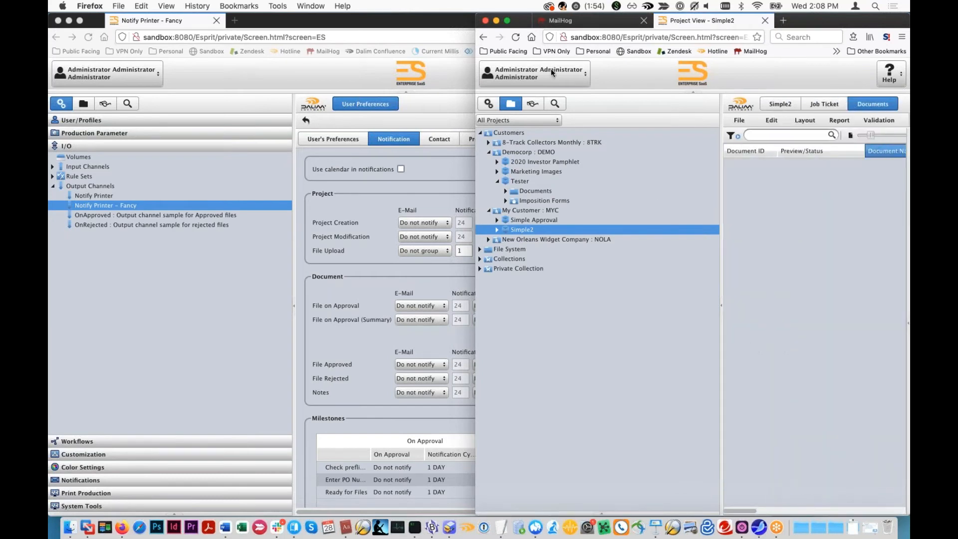
pyautogui.click(725, 305)
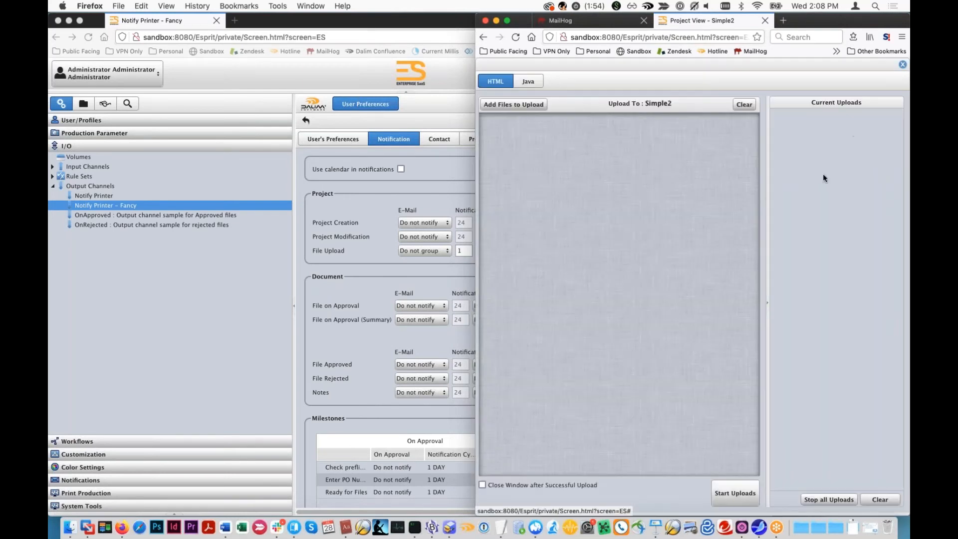
pyautogui.moveTo(813, 25); pyautogui.dragTo(752, 26)
pyautogui.doubleClick(884, 195)
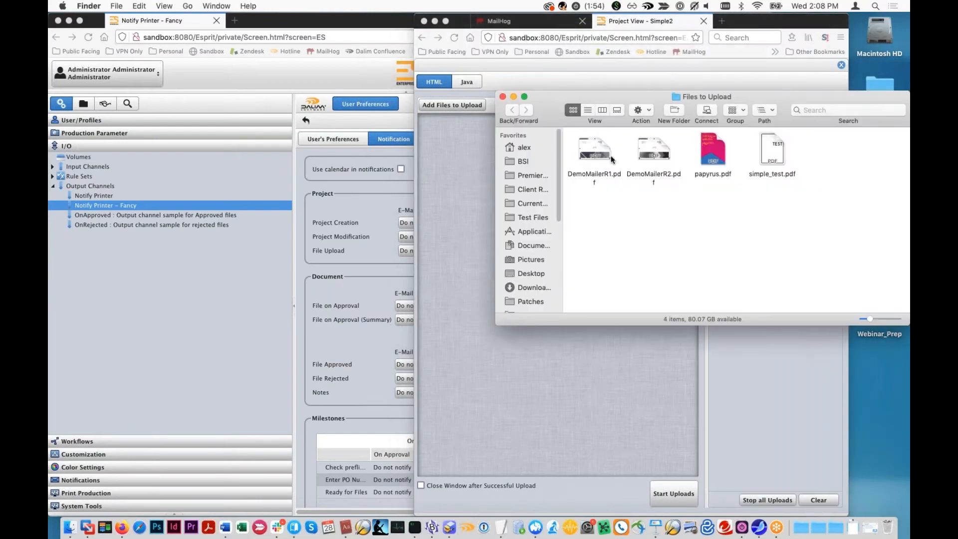
pyautogui.click(601, 145)
pyautogui.moveTo(600, 154); pyautogui.dragTo(452, 214)
pyautogui.keyDown('super'); pyautogui.click(652, 165); pyautogui.keyUp('super')
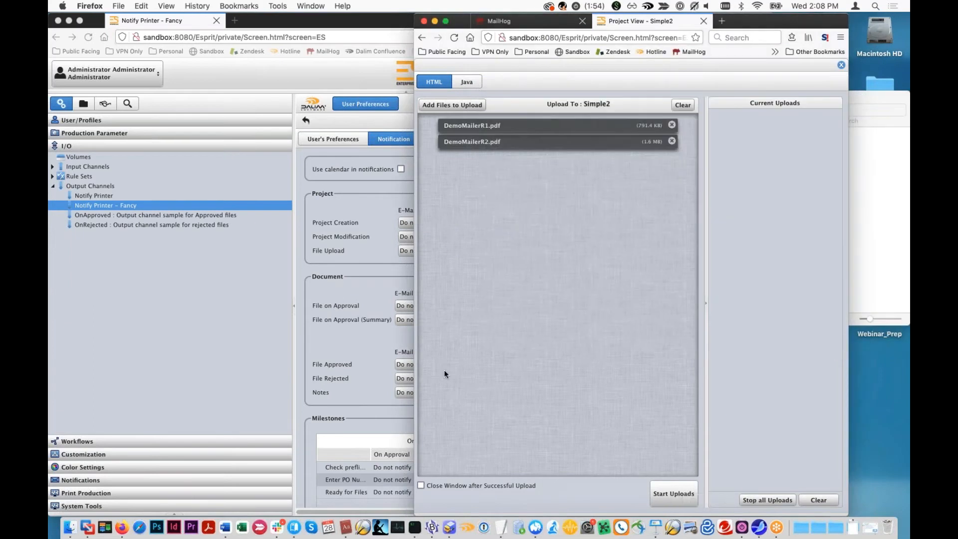
pyautogui.click(364, 349)
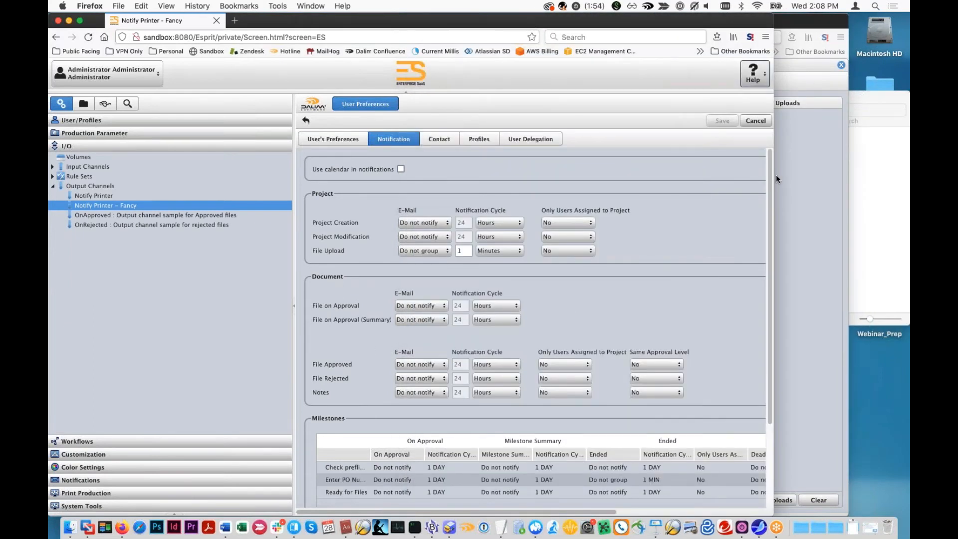
pyautogui.click(784, 139)
pyautogui.click(688, 497)
pyautogui.moveTo(539, 31); pyautogui.dragTo(597, 32)
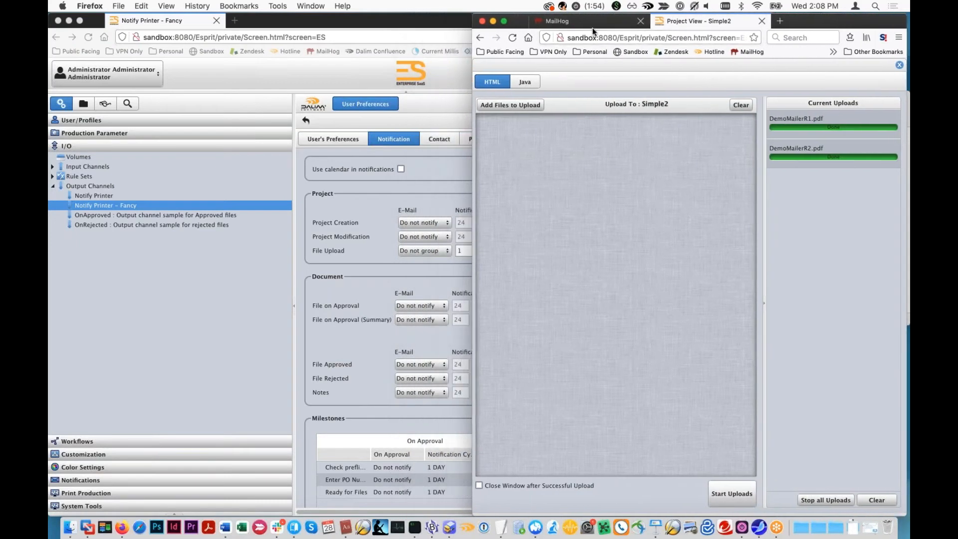
# - Switch to MailHog and read each of the file upload notification e-mails in the inbox
pyautogui.click(594, 24)
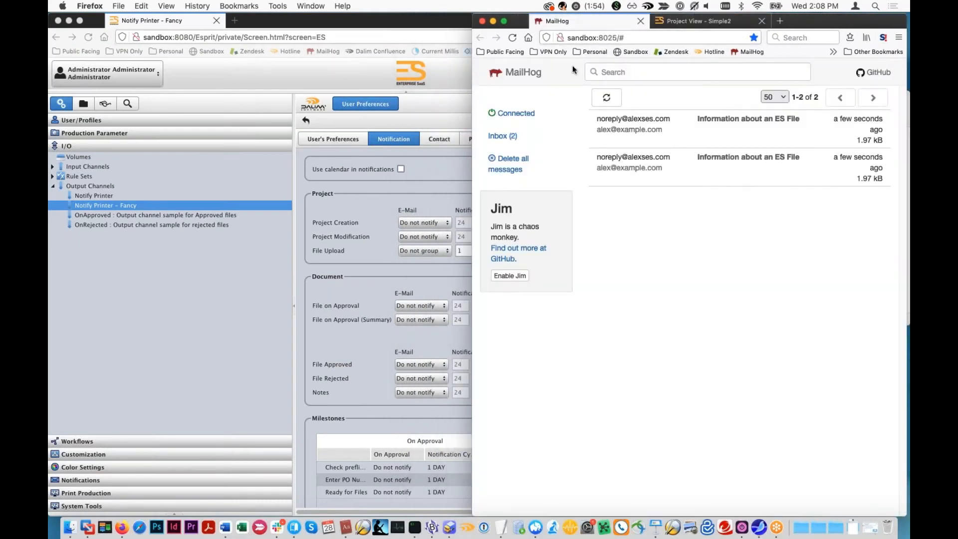
pyautogui.click(514, 131)
pyautogui.click(653, 176)
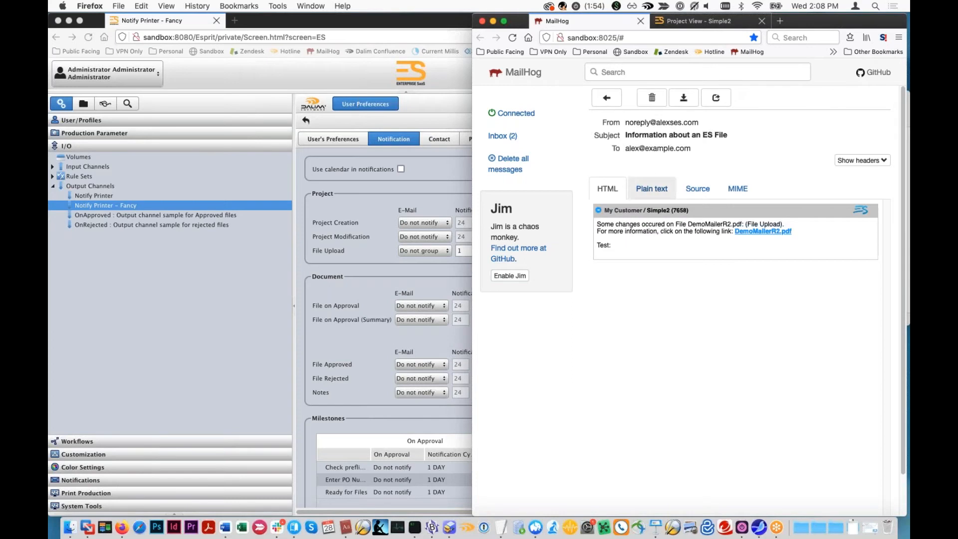
pyautogui.click(527, 139)
pyautogui.click(709, 126)
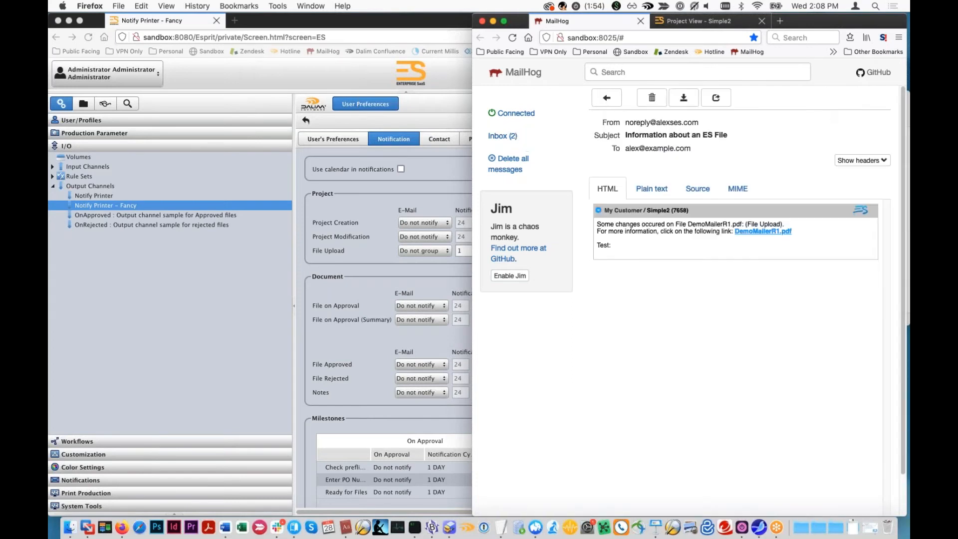
# - Open DemoMailerR1.pdf through the notification's link, signing in with the administrator username and password, and close the document viewer
pyautogui.click(757, 232)
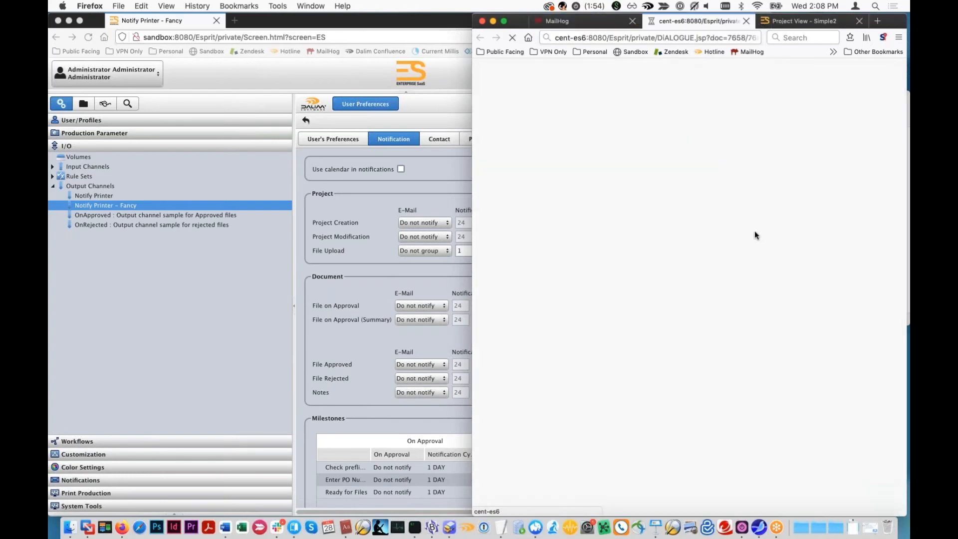
pyautogui.write('admin')
pyautogui.press('Tab')
pyautogui.write('admin')
pyautogui.press('Return')
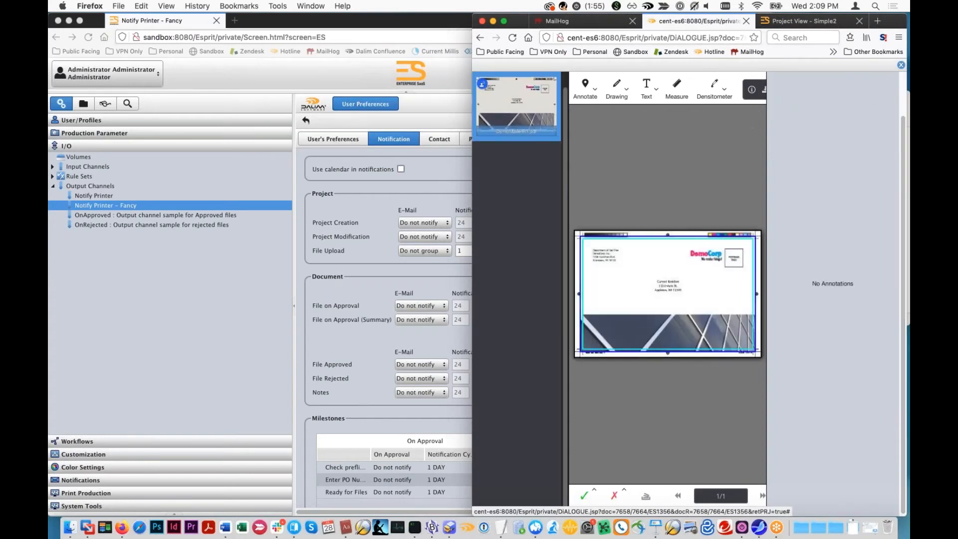
pyautogui.click(901, 65)
# - Review the list of received notifications in the MailHog inbox and return to the project tabs
pyautogui.click(564, 22)
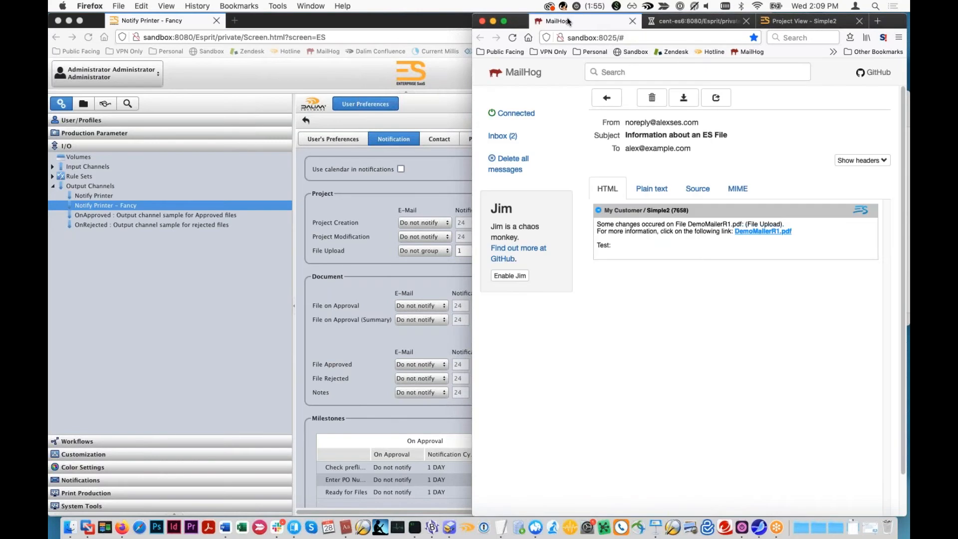
pyautogui.click(555, 136)
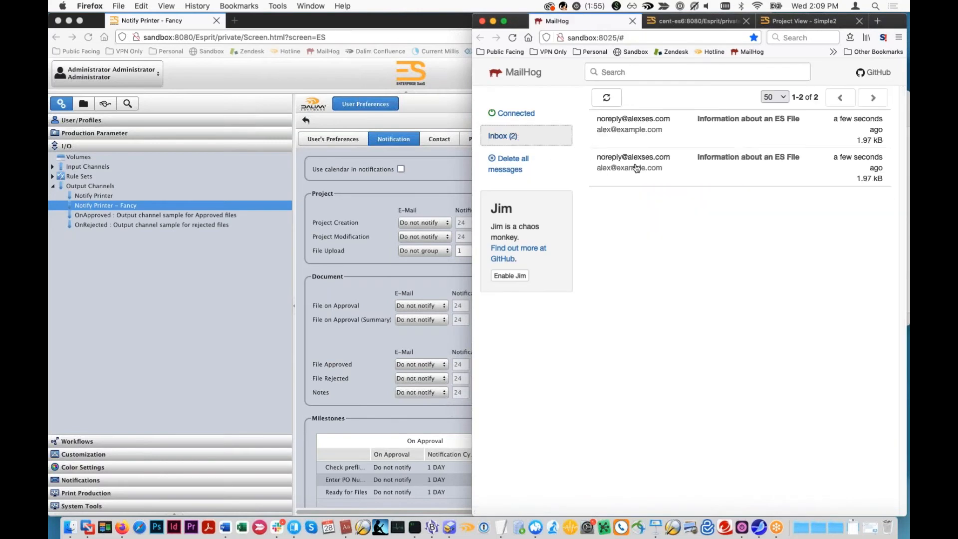
pyautogui.click(714, 22)
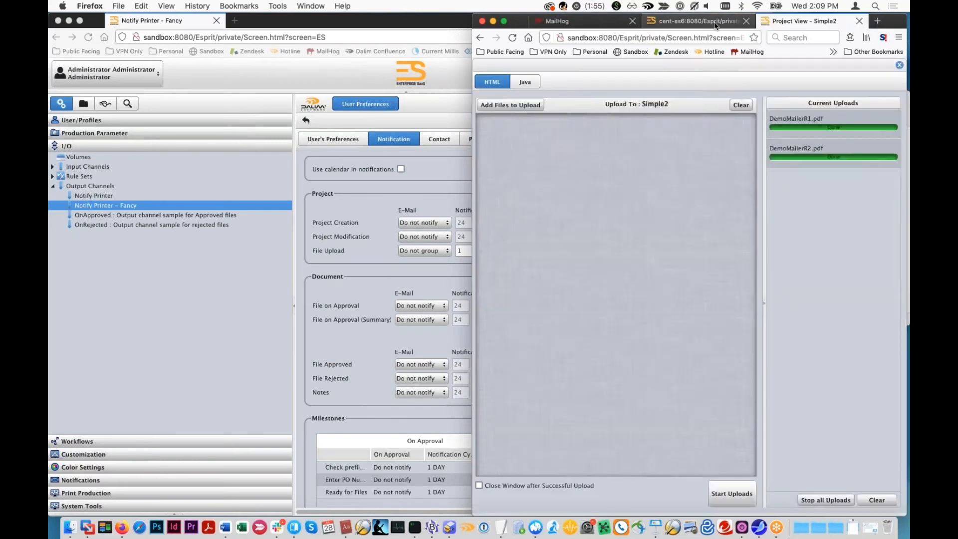
# - Examine the e-mail address in the administrator's contact preferences, which receives the notifications
pyautogui.click(370, 103)
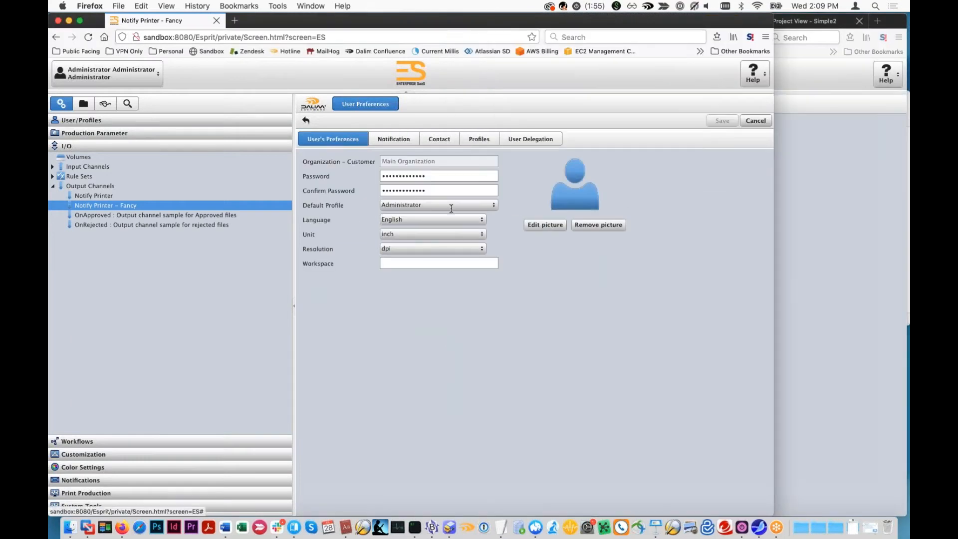
pyautogui.click(439, 138)
pyautogui.tripleClick(418, 191)
pyautogui.click(829, 343)
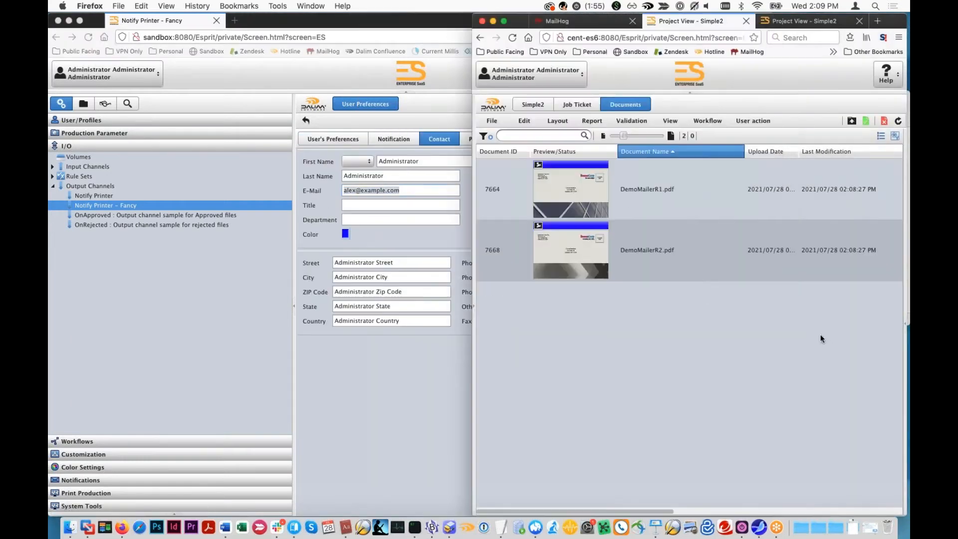
pyautogui.click(445, 135)
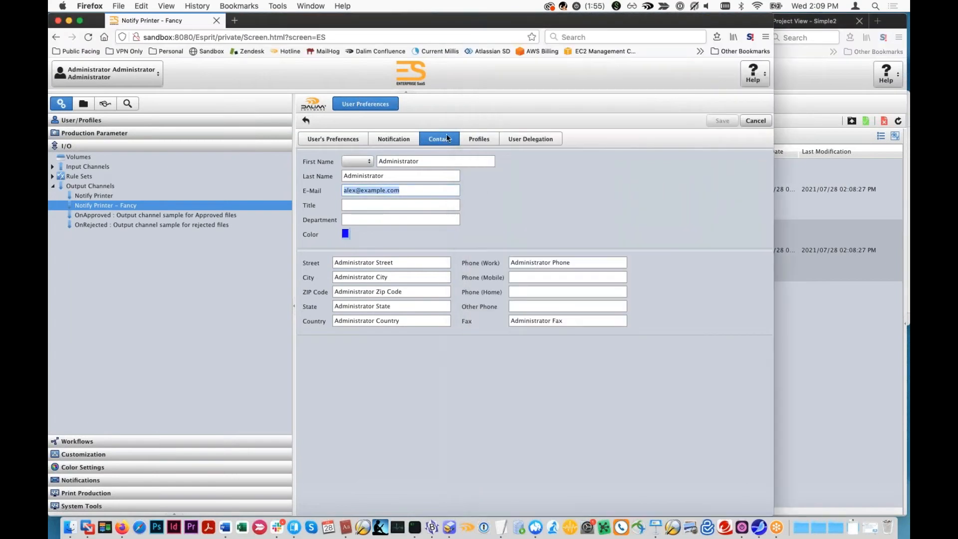
pyautogui.click(859, 393)
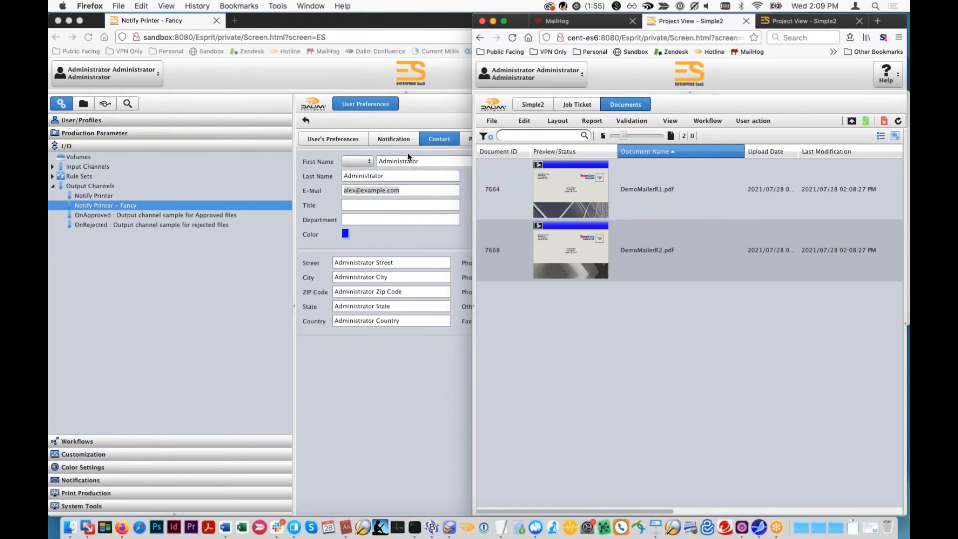
# - Set the File Upload e-mail notification to Group with a 1 Minutes cycle and save the preferences
pyautogui.click(404, 134)
pyautogui.click(405, 135)
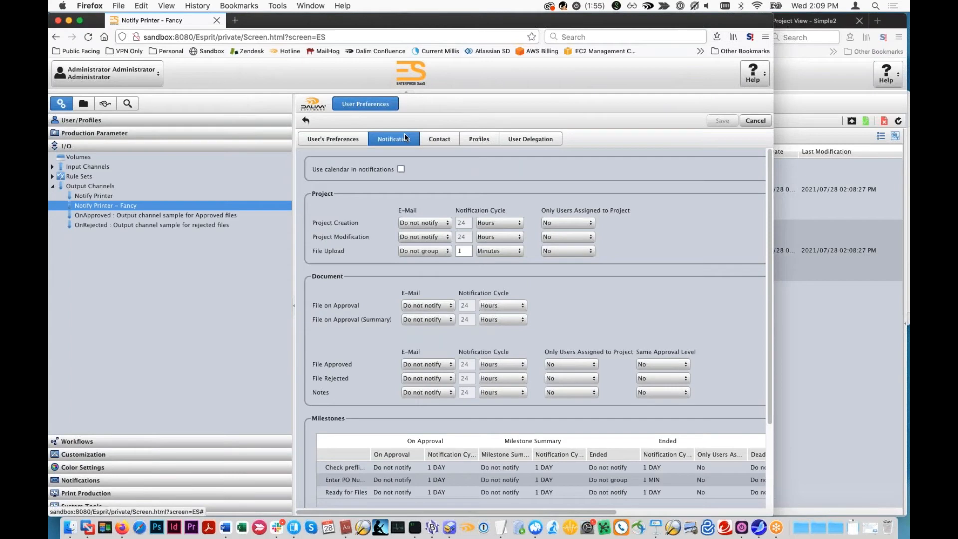
pyautogui.click(447, 251)
pyautogui.click(428, 278)
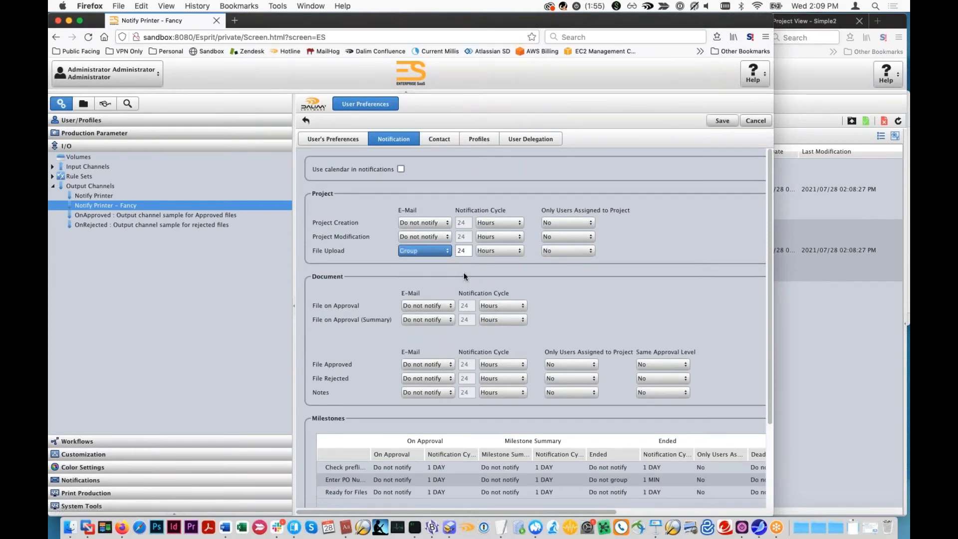
pyautogui.write('1')
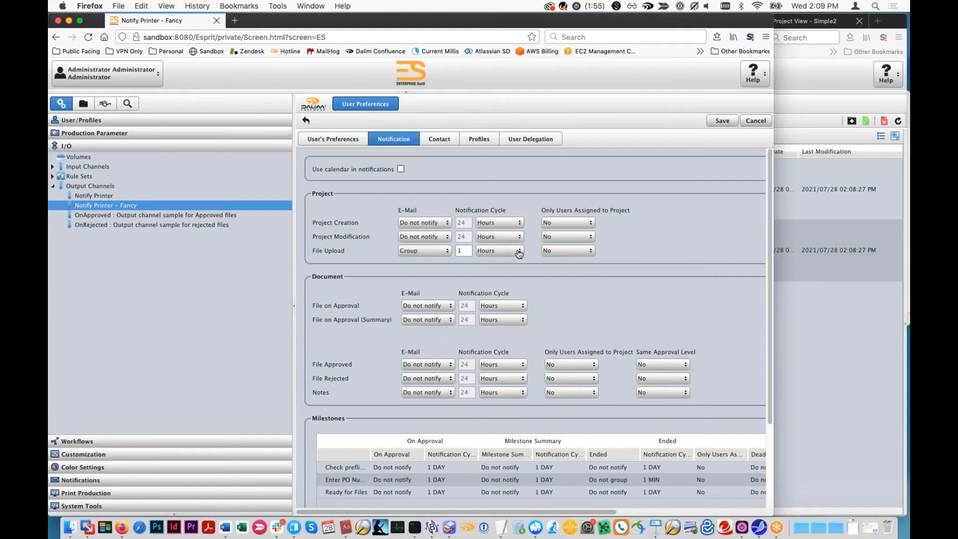
pyautogui.click(514, 251)
pyautogui.click(500, 294)
pyautogui.click(723, 121)
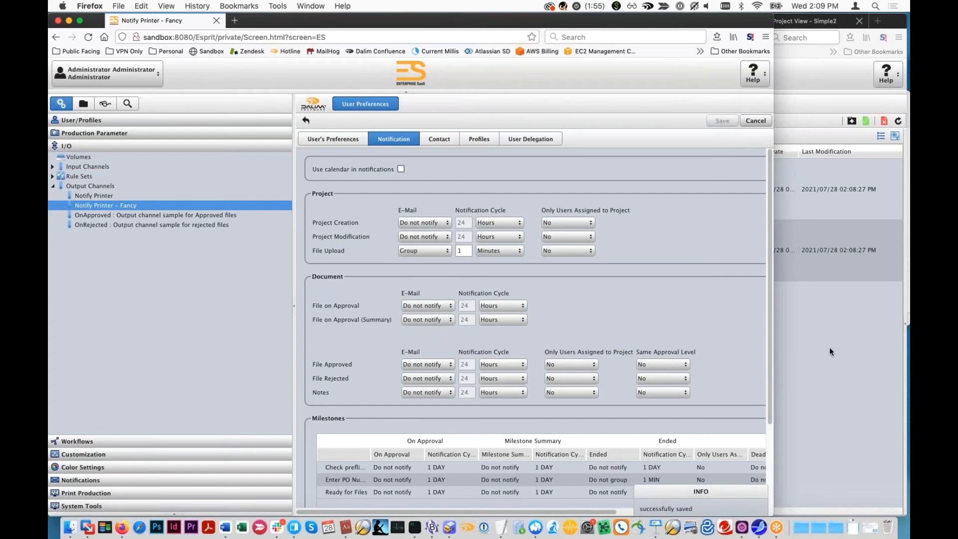
pyautogui.click(830, 346)
pyautogui.click(851, 123)
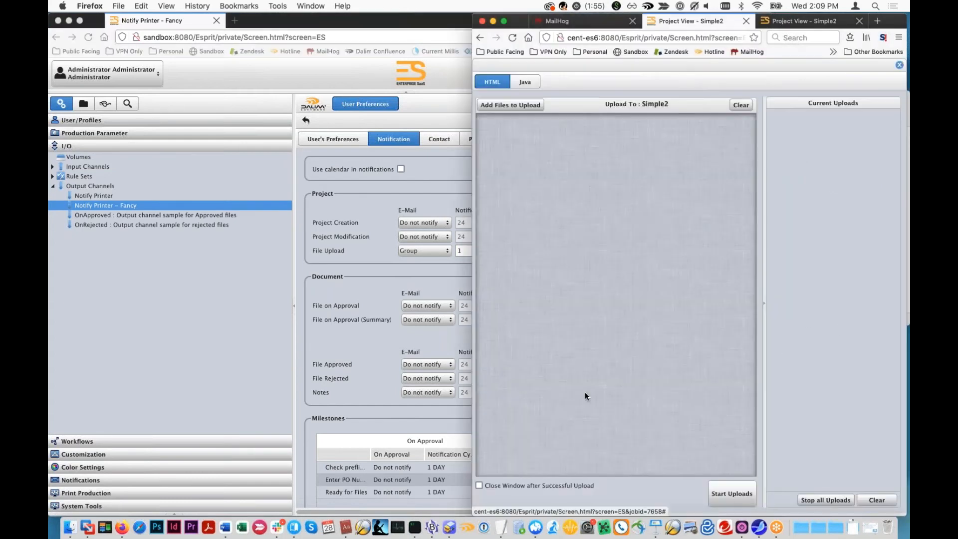
pyautogui.click(510, 106)
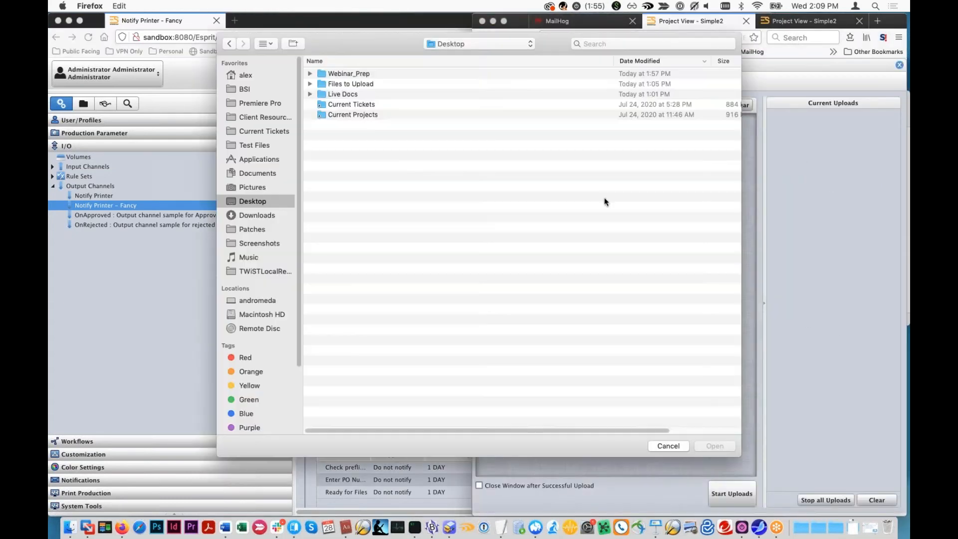
pyautogui.click(672, 444)
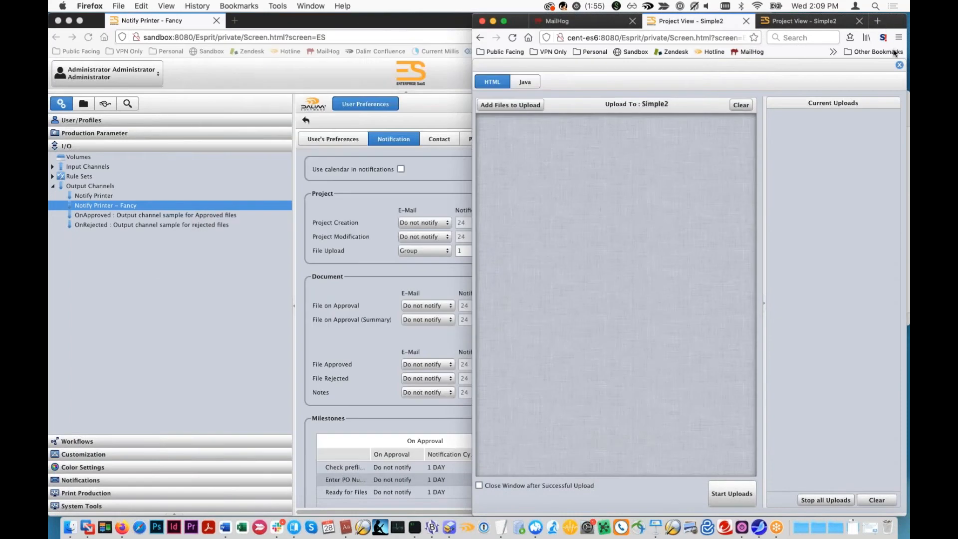
pyautogui.click(901, 66)
# - Delete both existing documents, DemoMailerR1.pdf and DemoMailerR2.pdf, from the Simple2 project
pyautogui.click(715, 193)
pyautogui.press('super+a')
pyautogui.rightClick(714, 192)
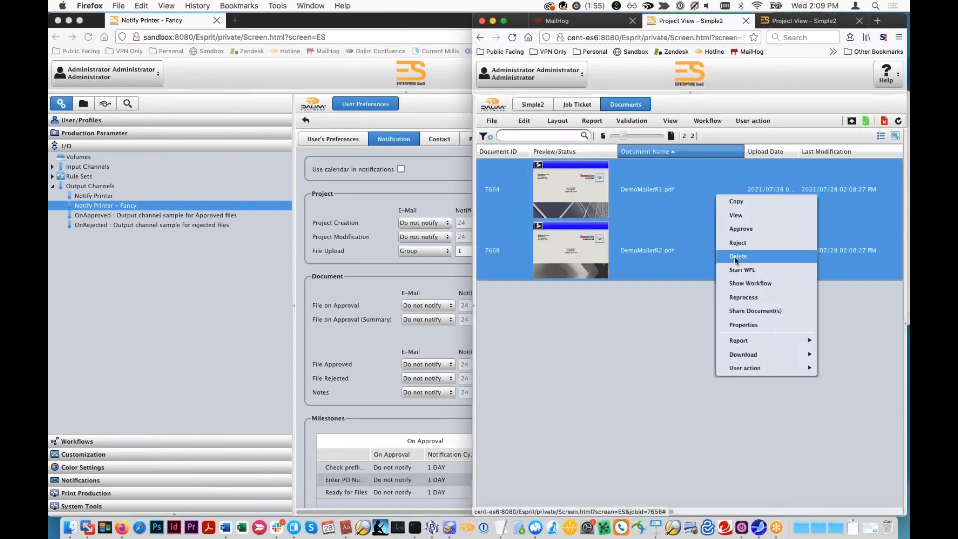
pyautogui.click(734, 256)
pyautogui.click(670, 305)
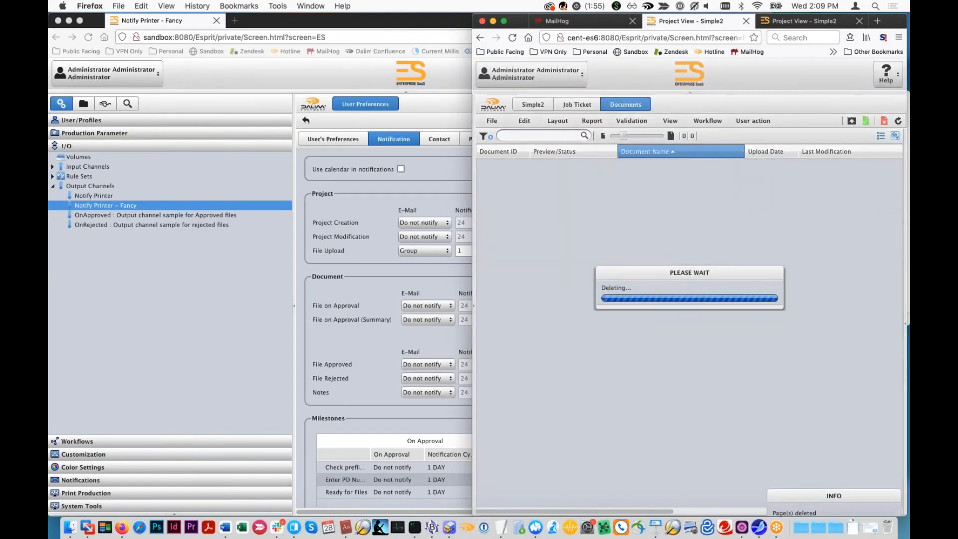
# - Upload DemoMailerR1.pdf, DemoMailerR2.pdf, papyrus.pdf and simple_test.pdf to the Simple2 project and close the upload window
pyautogui.moveTo(885, 20); pyautogui.dragTo(786, 21)
pyautogui.click(844, 181)
pyautogui.moveTo(824, 214); pyautogui.dragTo(586, 152)
pyautogui.moveTo(519, 176); pyautogui.dragTo(419, 200)
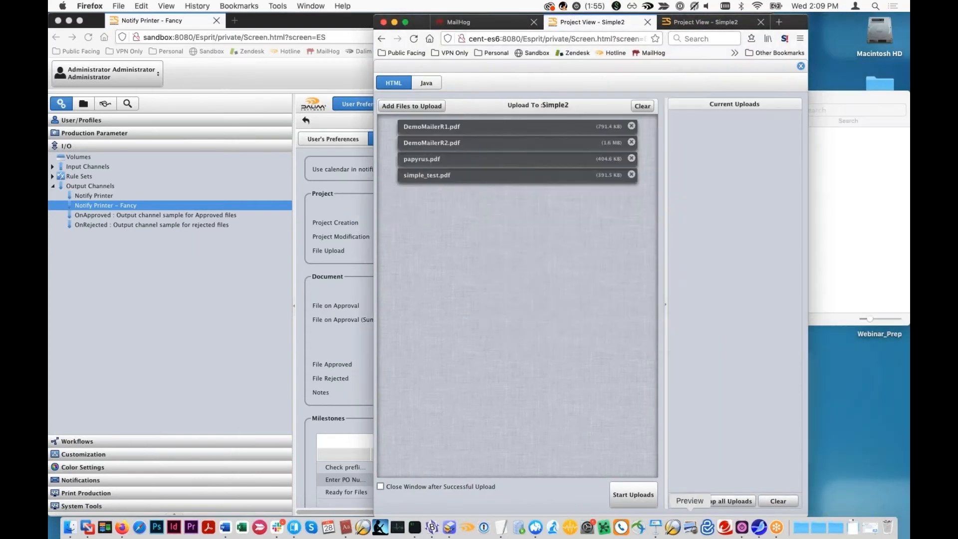
pyautogui.click(638, 493)
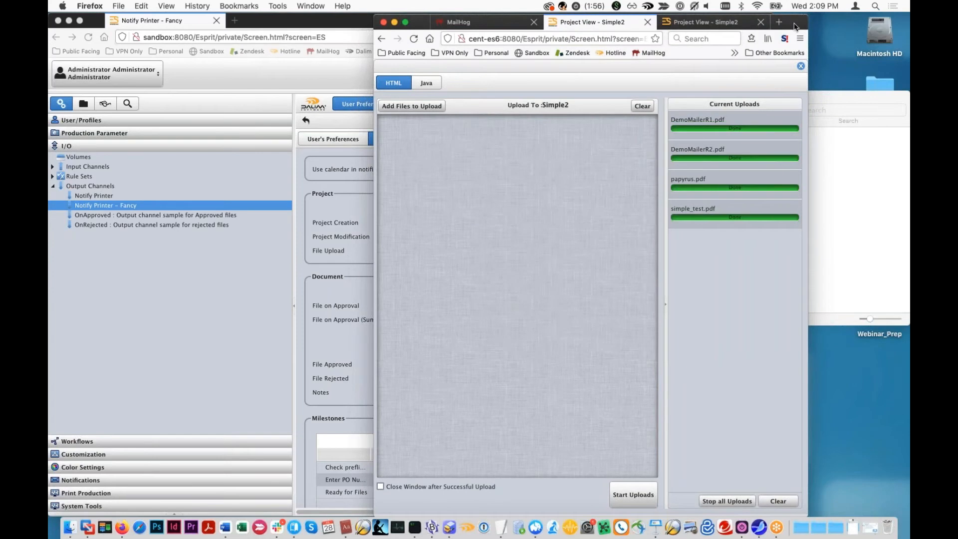
pyautogui.moveTo(803, 22); pyautogui.dragTo(891, 21)
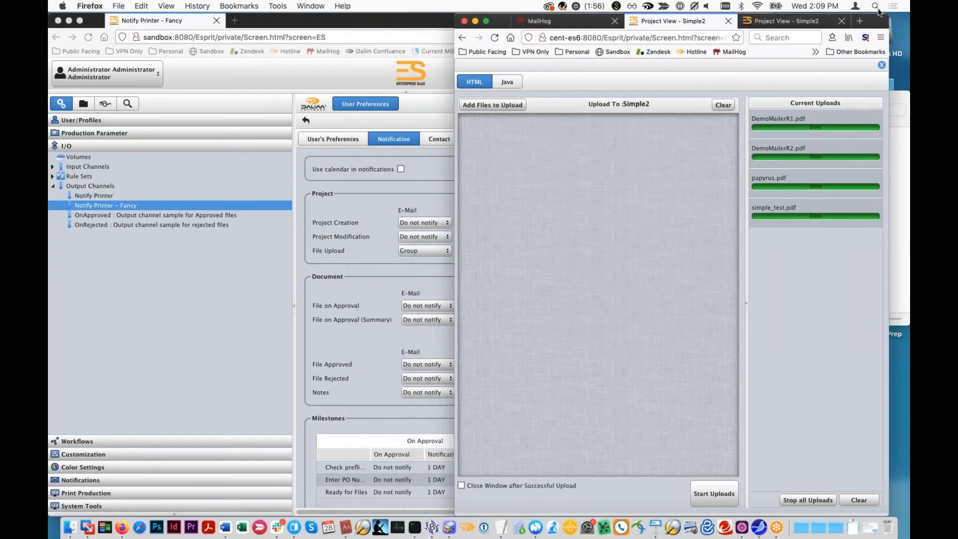
pyautogui.click(890, 66)
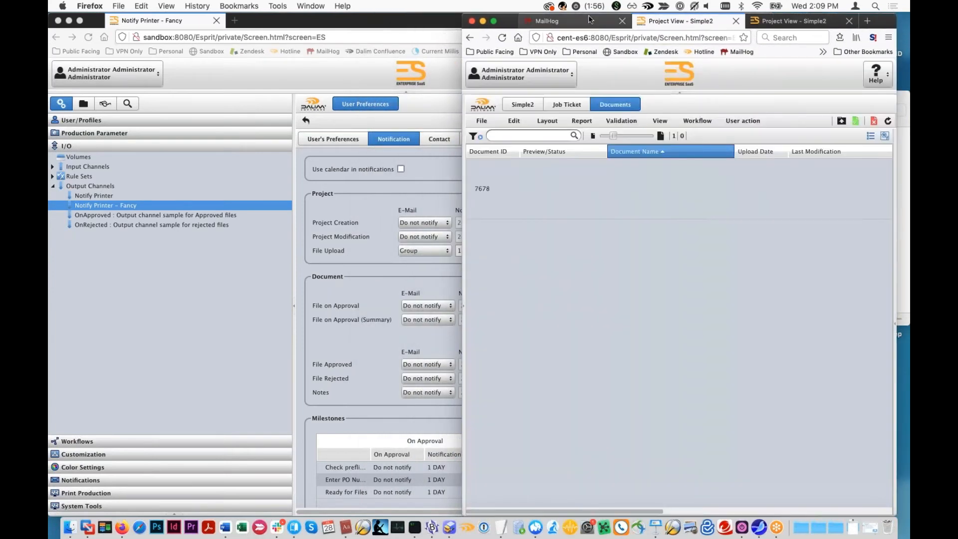
# - Compare the newest grouped File Upload notification in the MailHog inbox with an earlier single-file notification
pyautogui.click(547, 22)
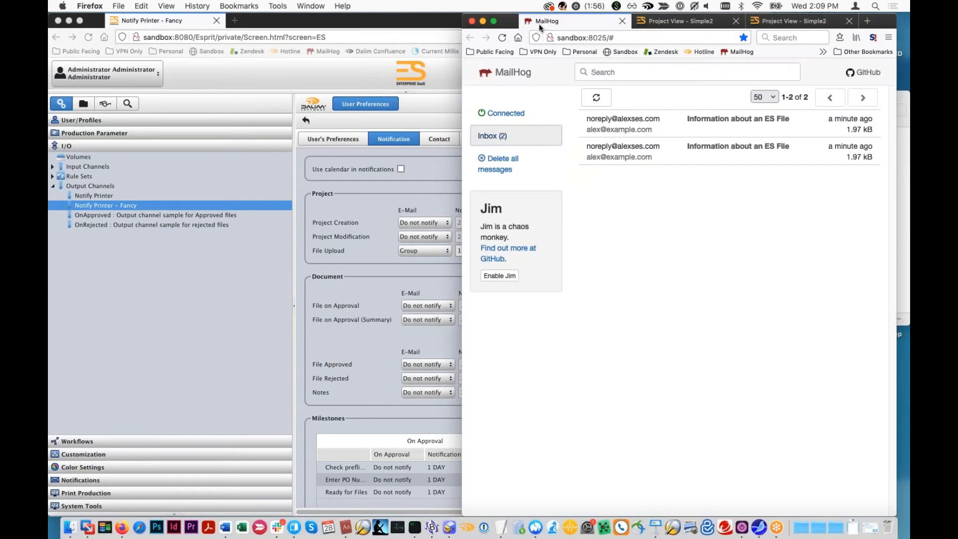
pyautogui.click(509, 145)
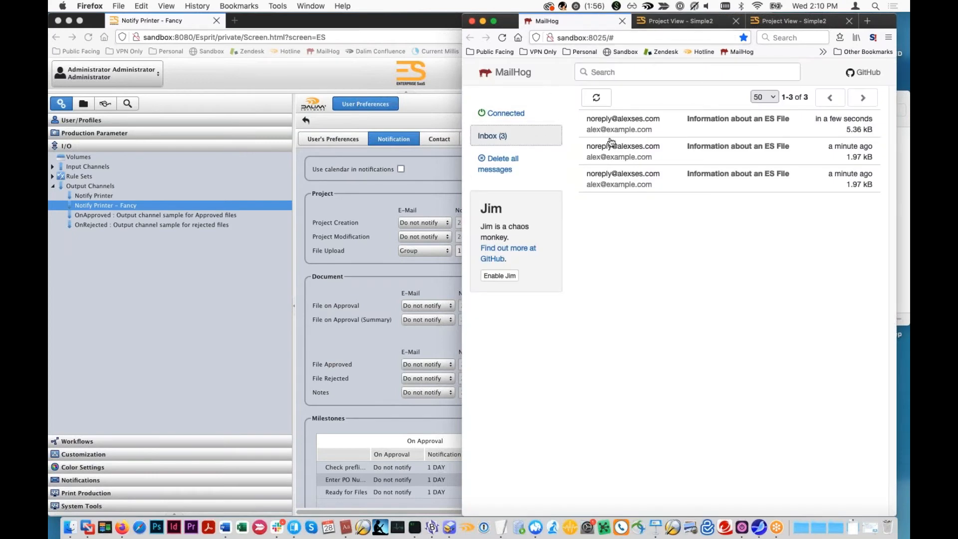
pyautogui.click(635, 135)
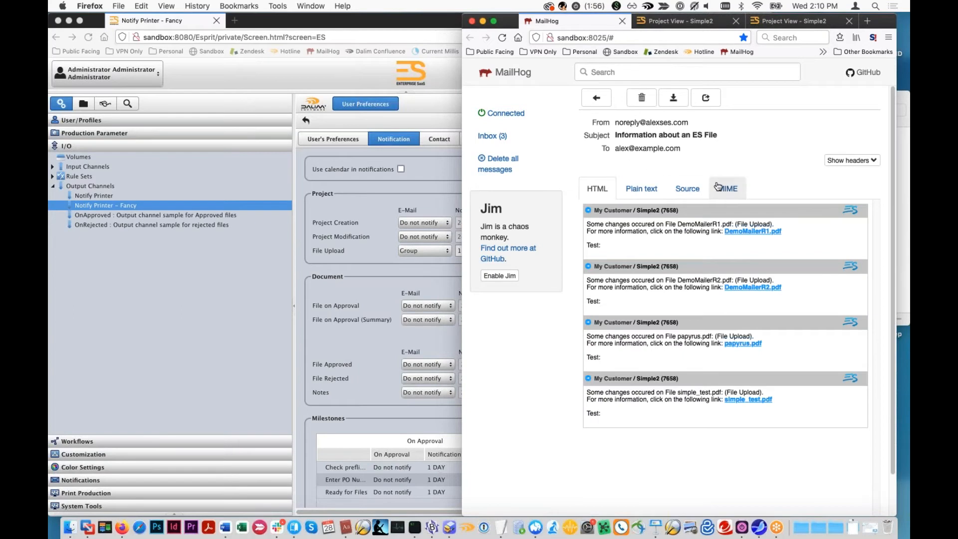
pyautogui.click(543, 136)
pyautogui.click(648, 163)
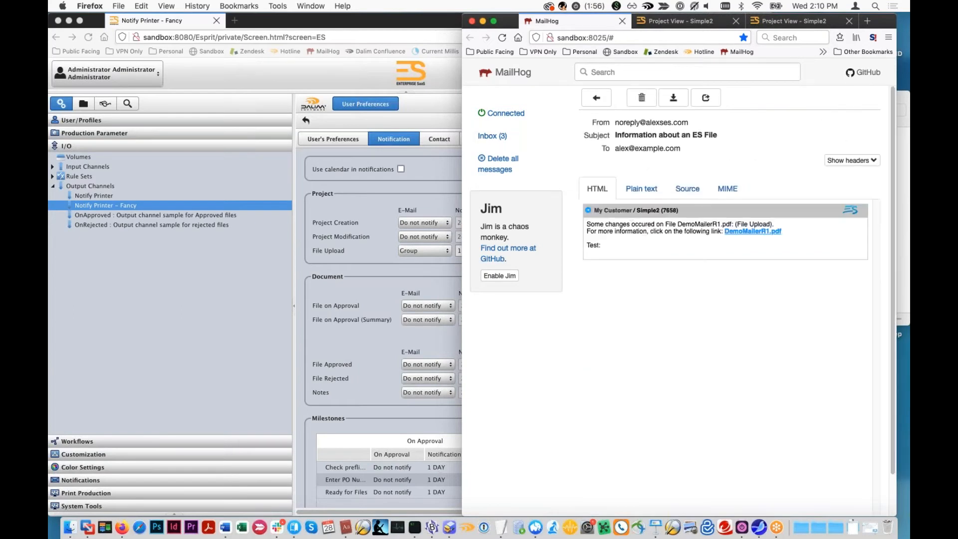
pyautogui.click(490, 136)
pyautogui.click(626, 136)
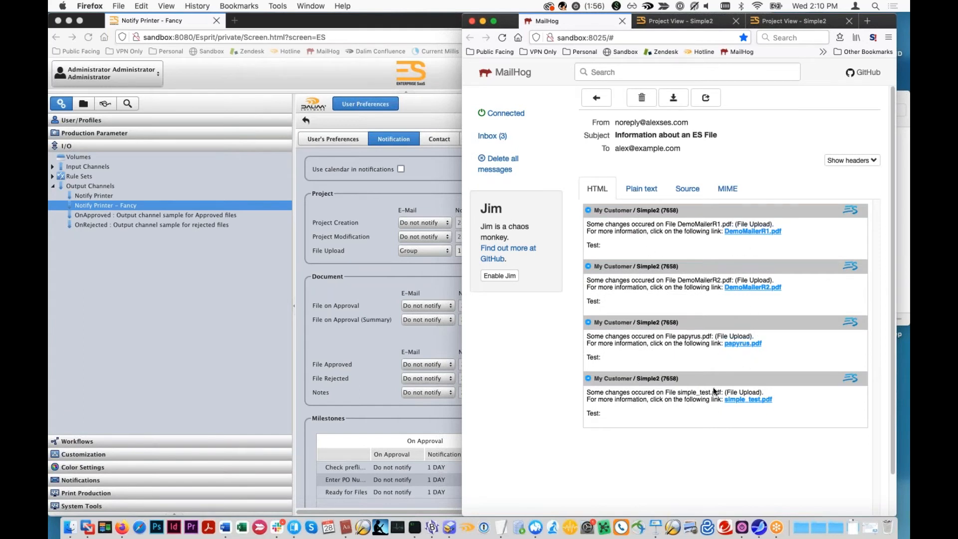
# - Set the File Upload notification cycle to 10 minutes in the administrator's user preferences
pyautogui.click(699, 21)
pyautogui.click(579, 21)
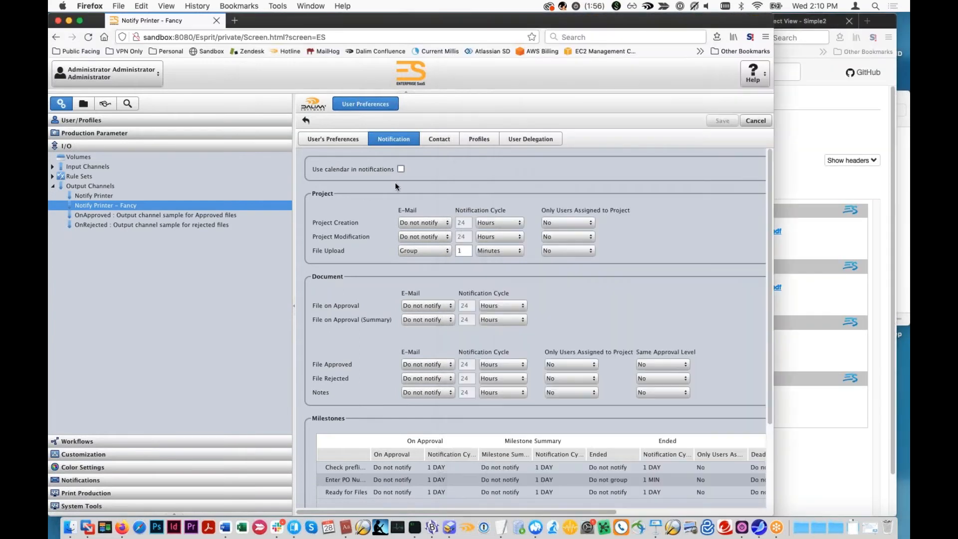
pyautogui.click(392, 180)
pyautogui.moveTo(467, 251); pyautogui.dragTo(423, 247)
pyautogui.write('10')
pyautogui.moveTo(467, 253); pyautogui.dragTo(447, 253)
pyautogui.doubleClick(462, 252)
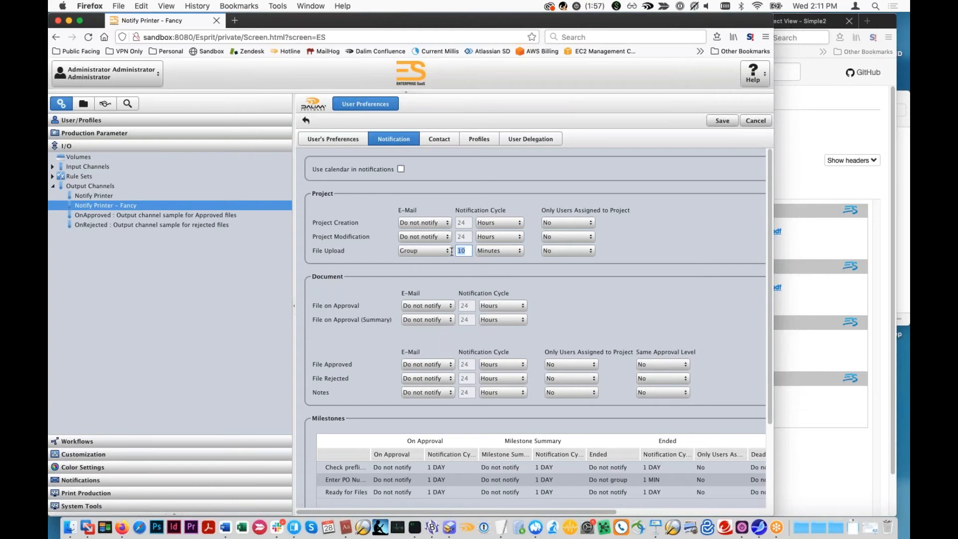
pyautogui.click(823, 272)
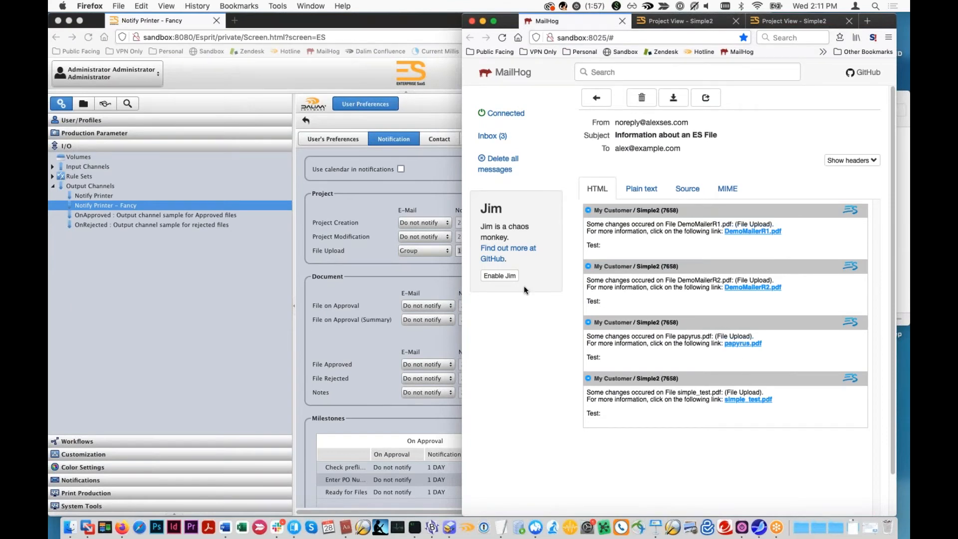
pyautogui.click(437, 269)
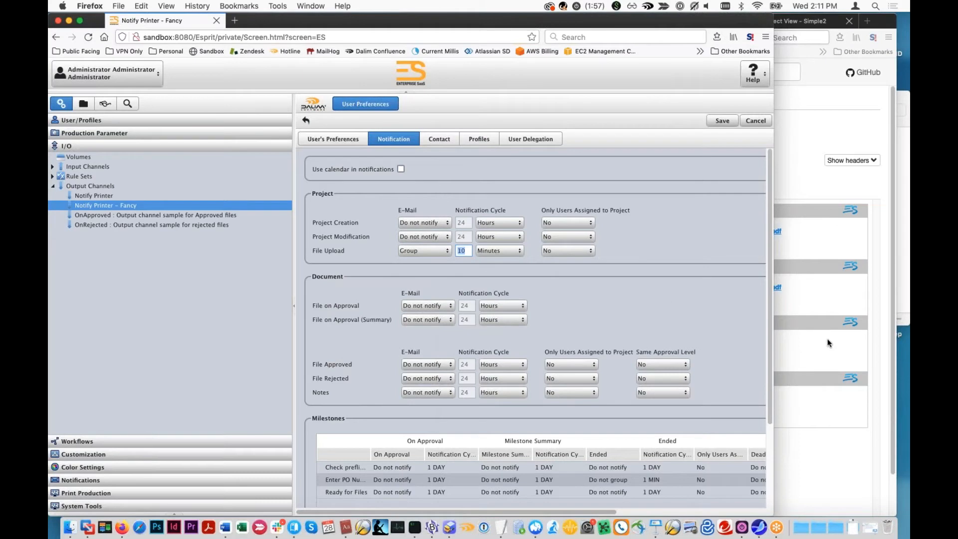
pyautogui.click(804, 342)
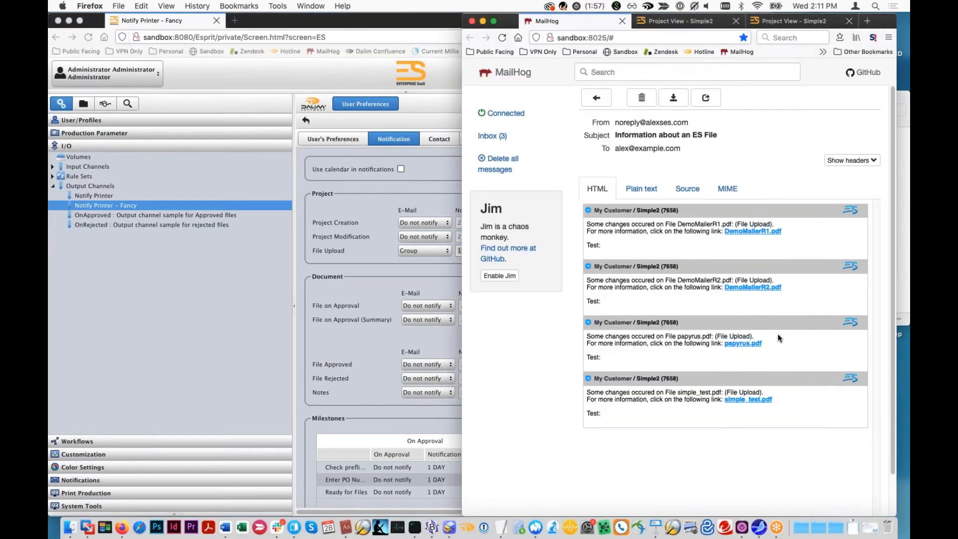
pyautogui.click(373, 284)
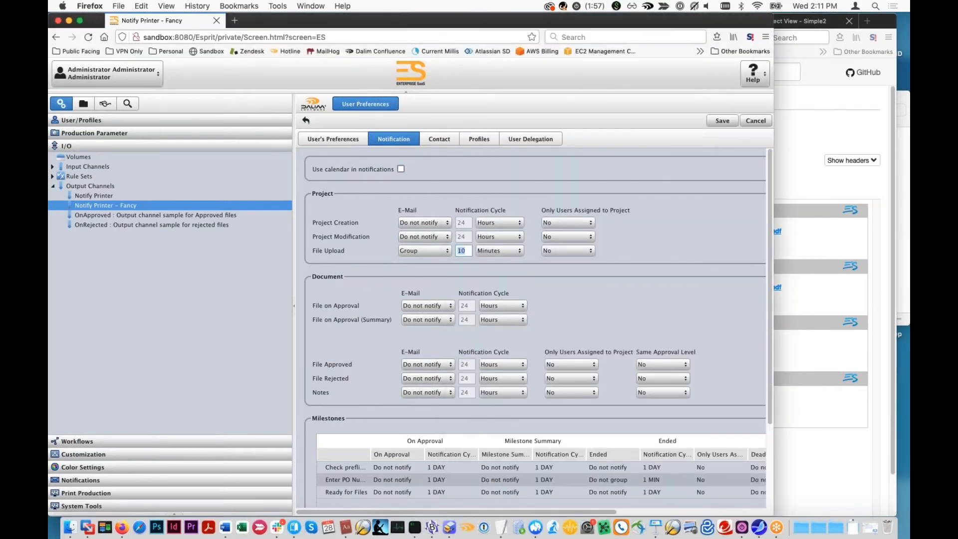
pyautogui.click(631, 280)
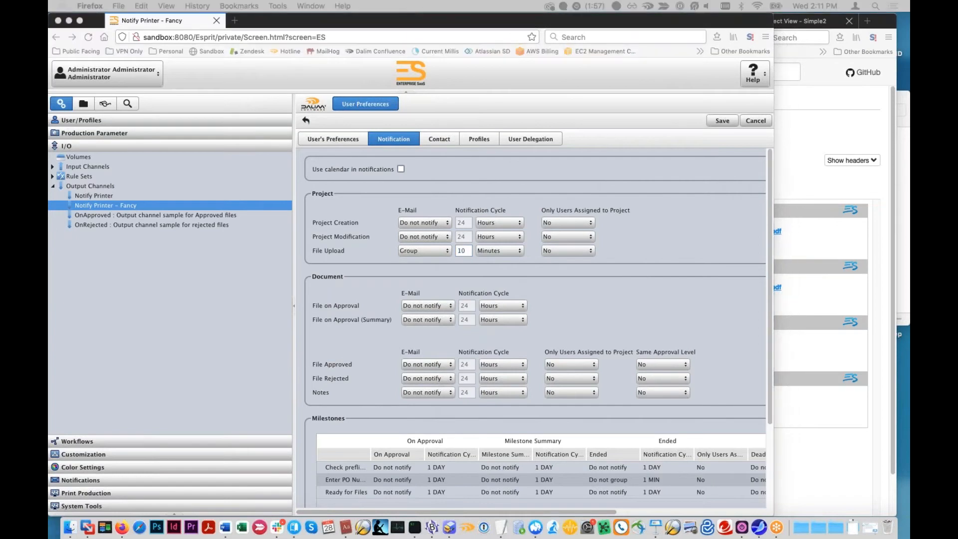
pyautogui.click(452, 287)
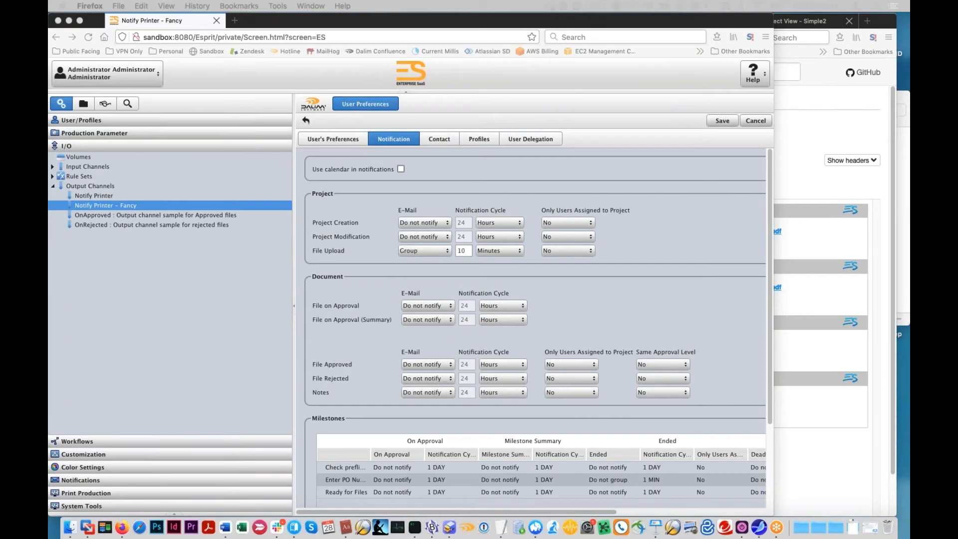
pyautogui.click(788, 322)
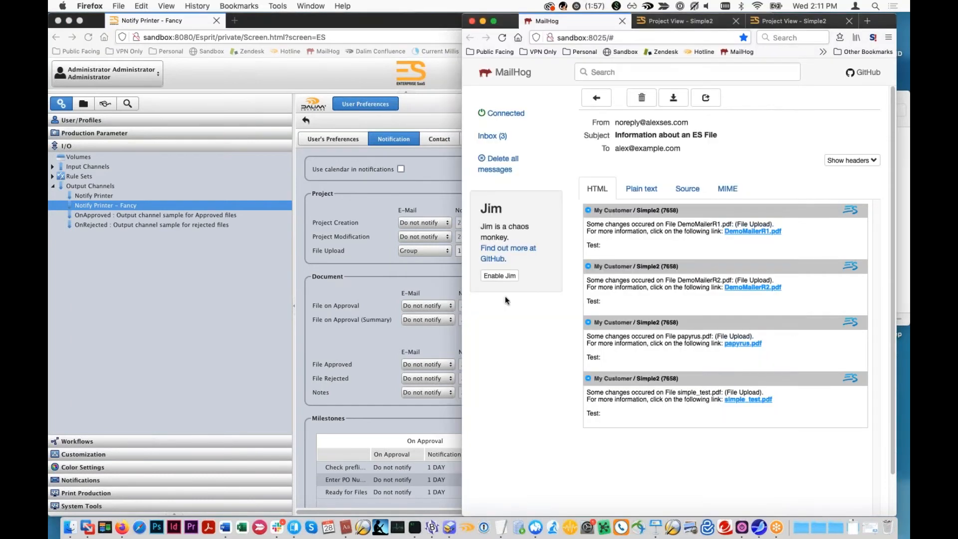
pyautogui.click(425, 294)
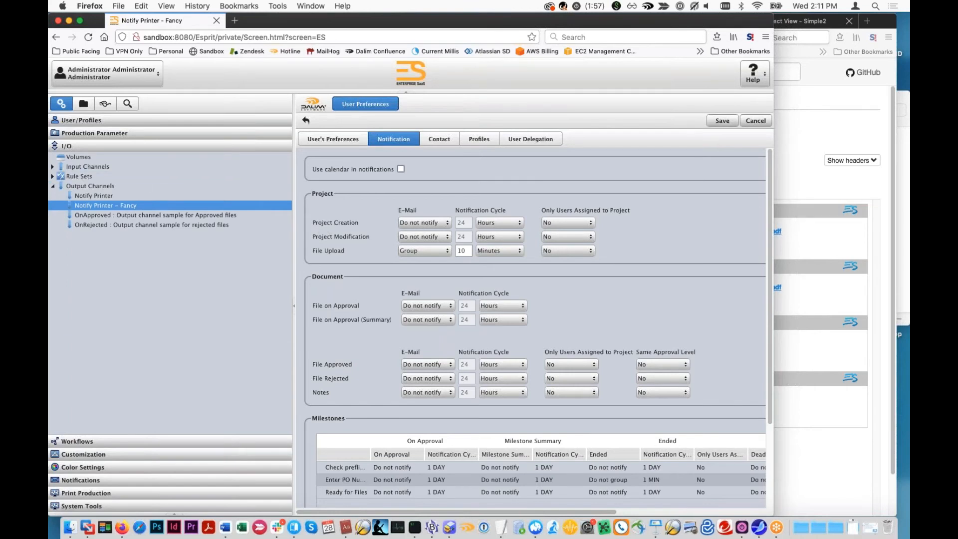
# - Discard the unsaved preference changes and expand the Main Organization's Users - Groups under User/Profiles
pyautogui.click(79, 120)
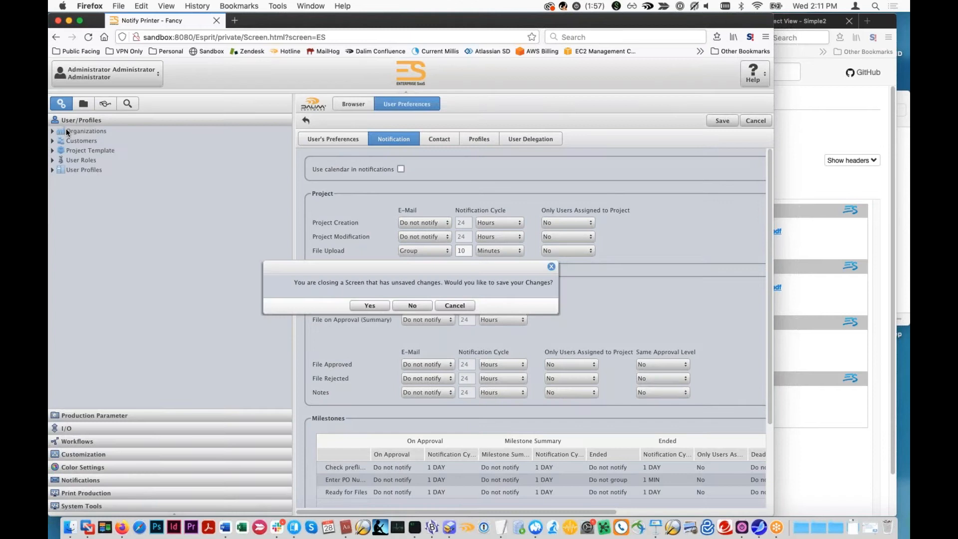
pyautogui.click(409, 303)
pyautogui.click(62, 131)
pyautogui.click(53, 130)
pyautogui.click(60, 141)
pyautogui.click(70, 150)
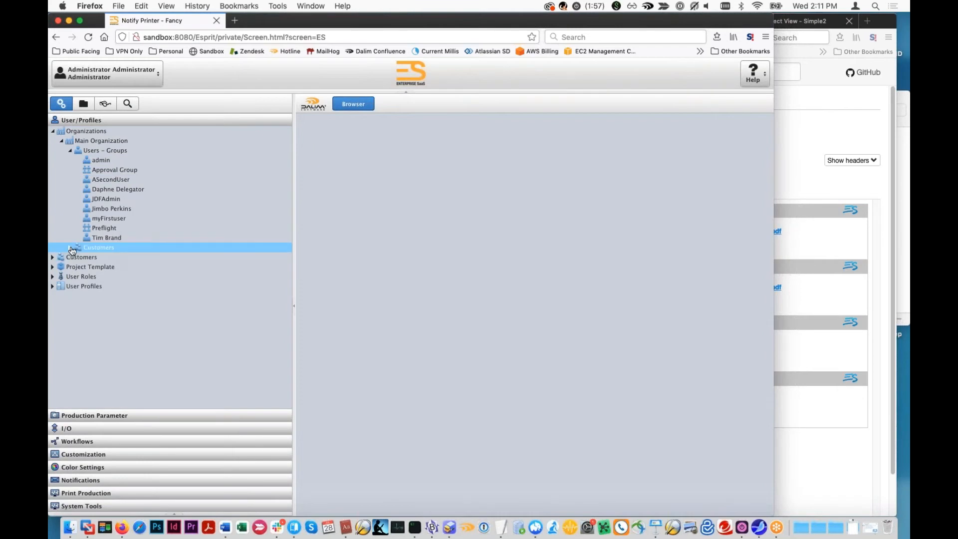
# - Expand the Main Organization's customers and list the users of 8-Track Collectors Monthly
pyautogui.click(71, 248)
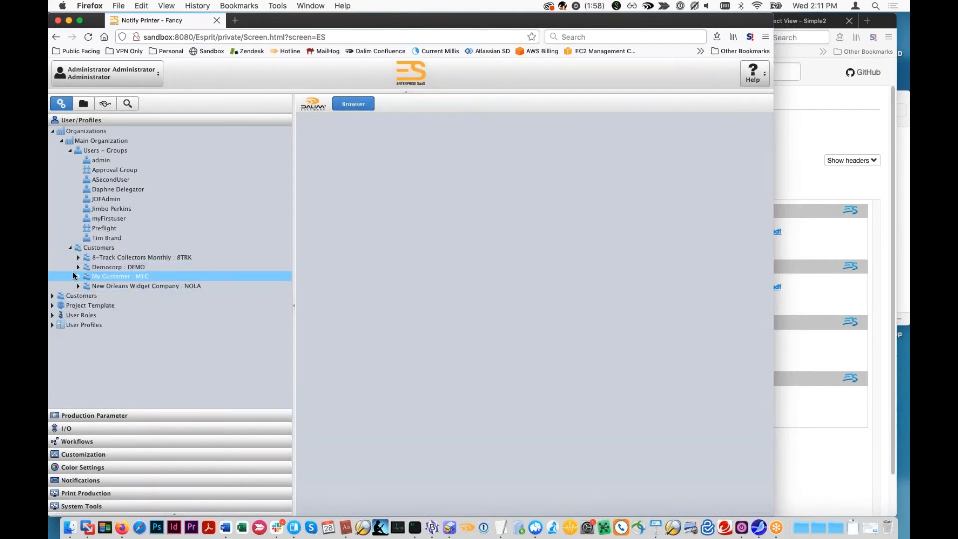
pyautogui.click(78, 267)
pyautogui.click(78, 257)
pyautogui.click(87, 267)
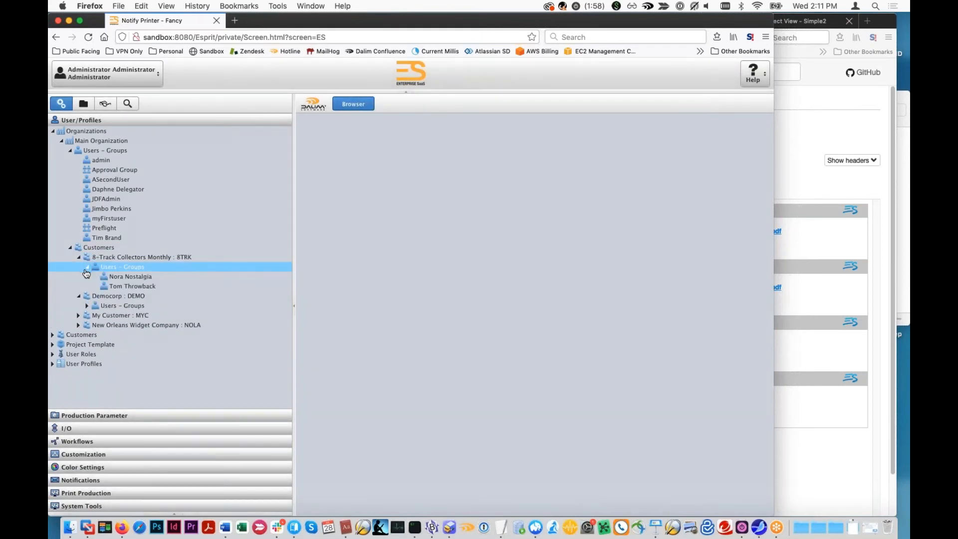
# - Set Only Users Assigned to Project to Yes for File Upload in the notification settings of the first 8-Track Collectors Monthly user
pyautogui.click(111, 279)
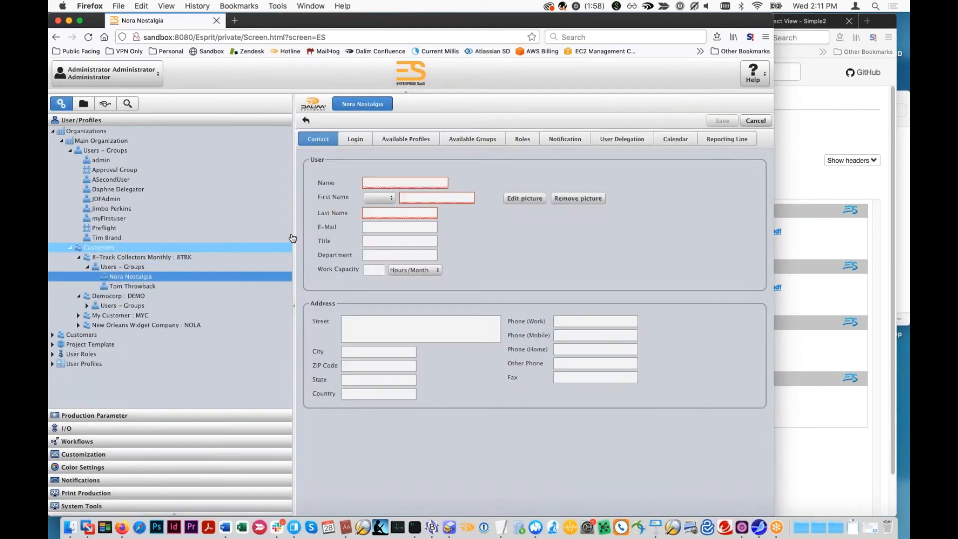
pyautogui.click(568, 138)
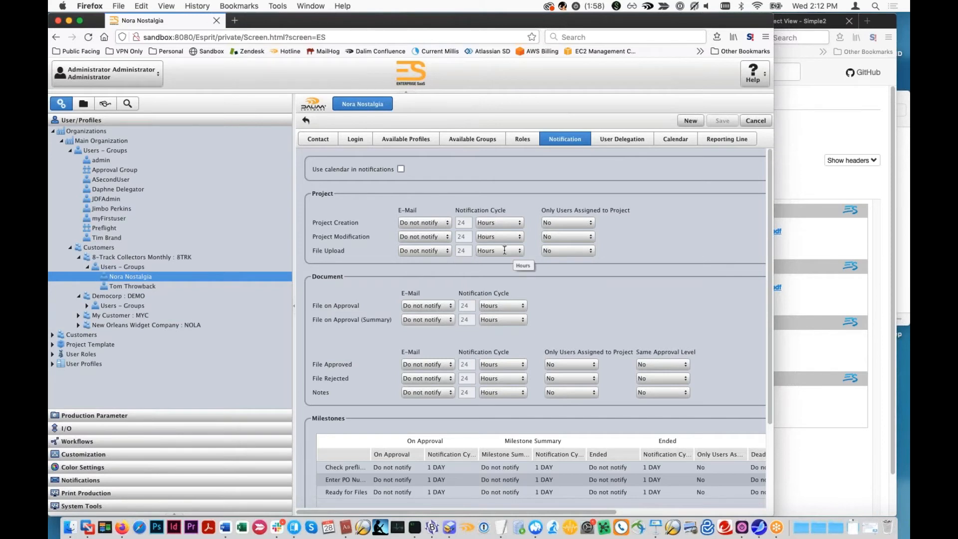
pyautogui.click(593, 254)
pyautogui.click(575, 278)
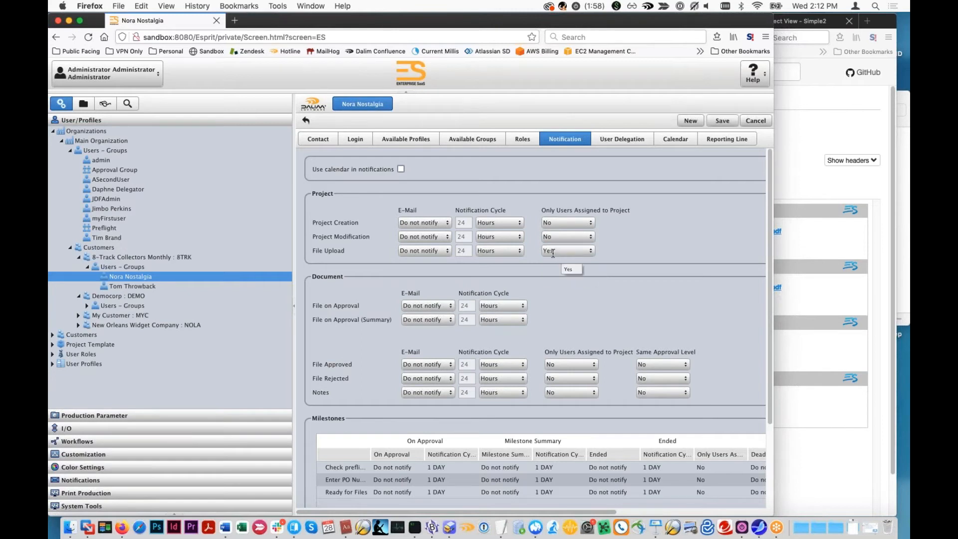
# - Open the Simple2 project's job ticket and add a new row to Users Assigned to Project
pyautogui.click(857, 235)
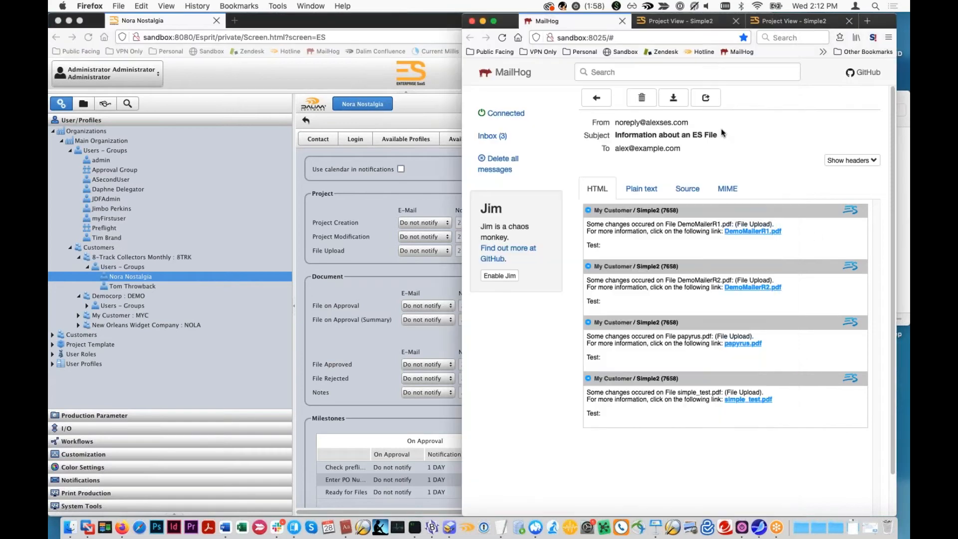
pyautogui.click(695, 21)
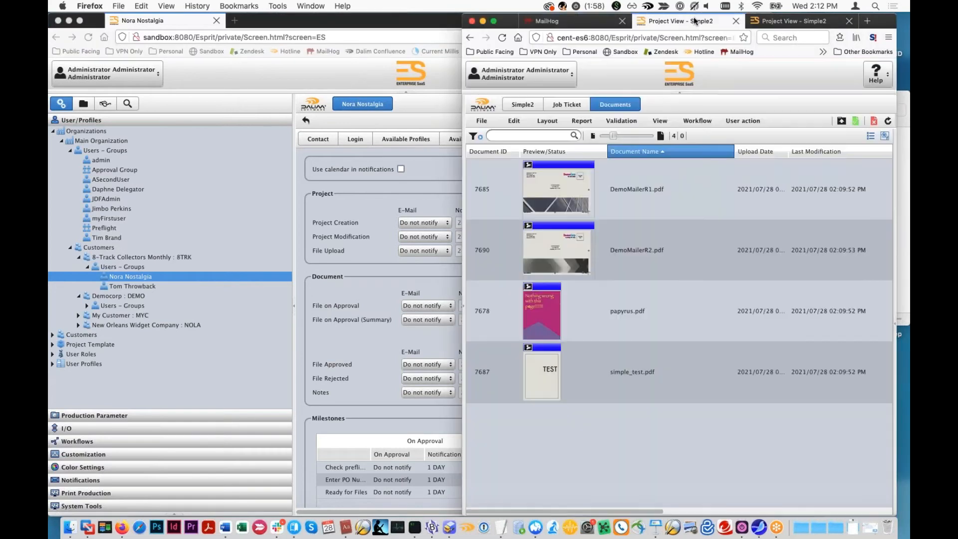
pyautogui.click(578, 106)
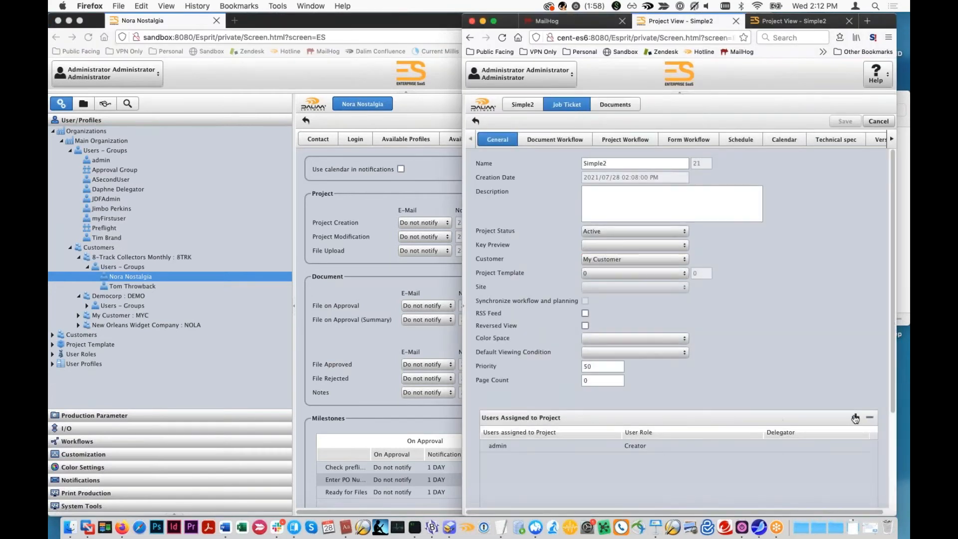
pyautogui.click(855, 418)
pyautogui.click(524, 458)
pyautogui.click(529, 458)
# - Fill the new Users Assigned to Project row with the last user listed under Main Organization and open its User Role choices
pyautogui.write('Notras')
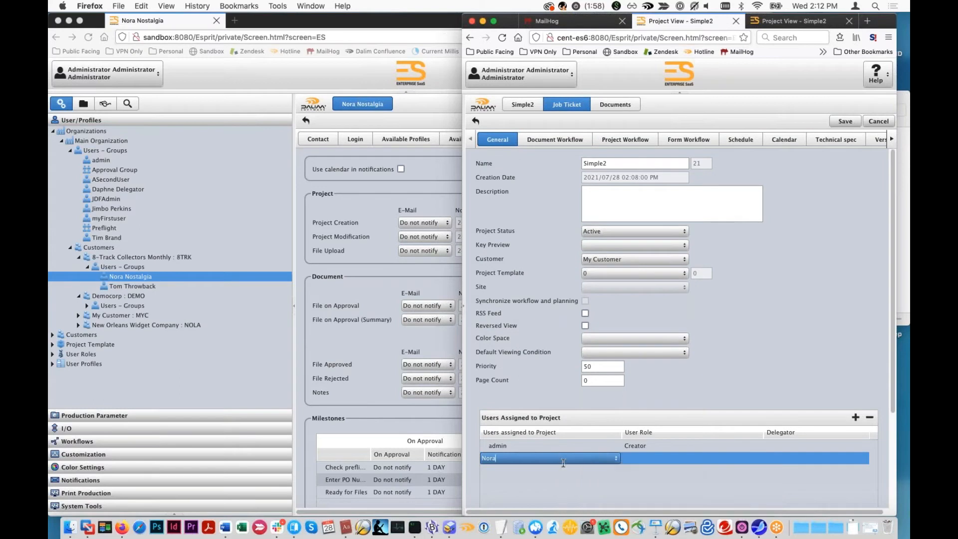
pyautogui.press('BackSpace')
pyautogui.press('BackSpace')
pyautogui.press('BackSpace')
pyautogui.press('BackSpace')
pyautogui.write('Tim')
pyautogui.press('Return')
pyautogui.click(663, 459)
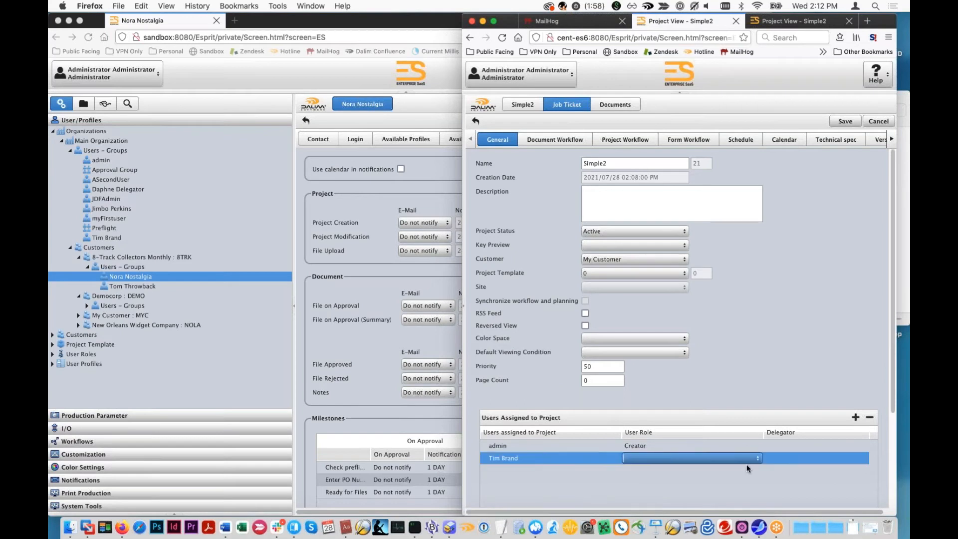
pyautogui.click(758, 458)
pyautogui.click(739, 480)
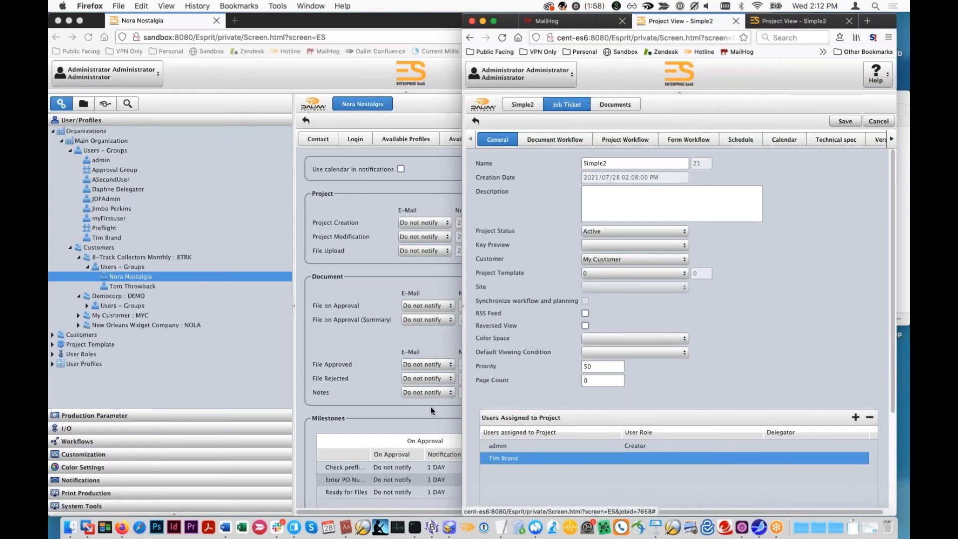
# - Set Only Users Assigned to Project to No for File Upload in the first 8-Track Collectors Monthly user's notification settings
pyautogui.click(370, 345)
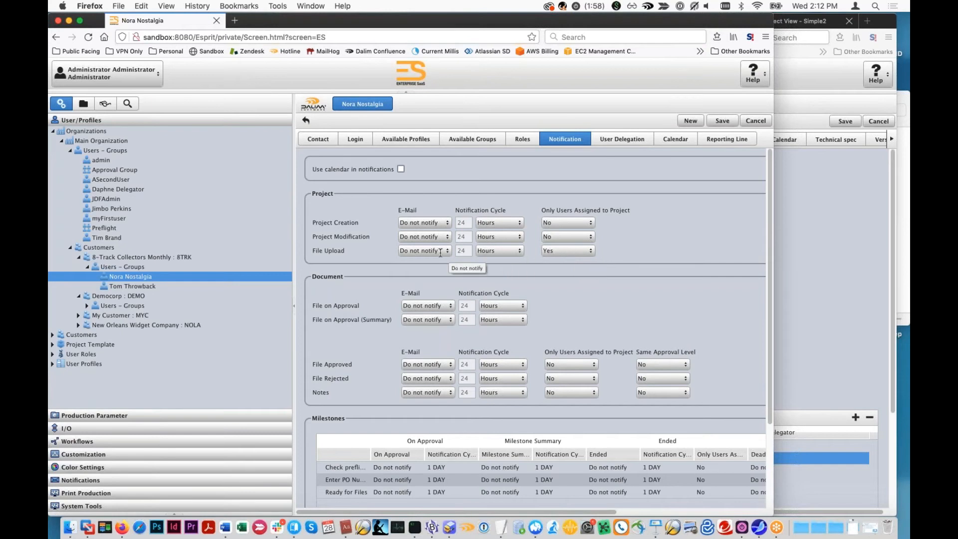
pyautogui.click(866, 340)
pyautogui.click(388, 283)
pyautogui.click(877, 353)
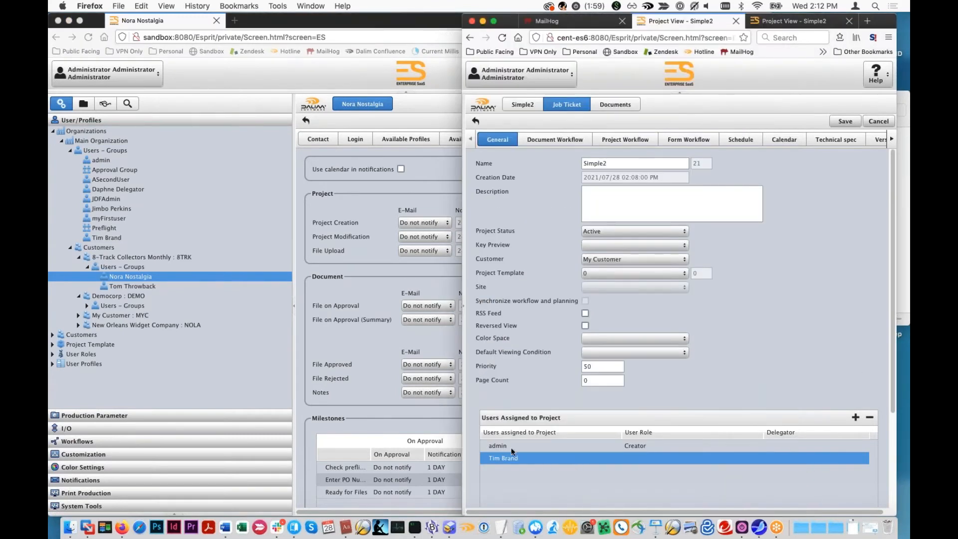
pyautogui.click(357, 265)
pyautogui.click(586, 251)
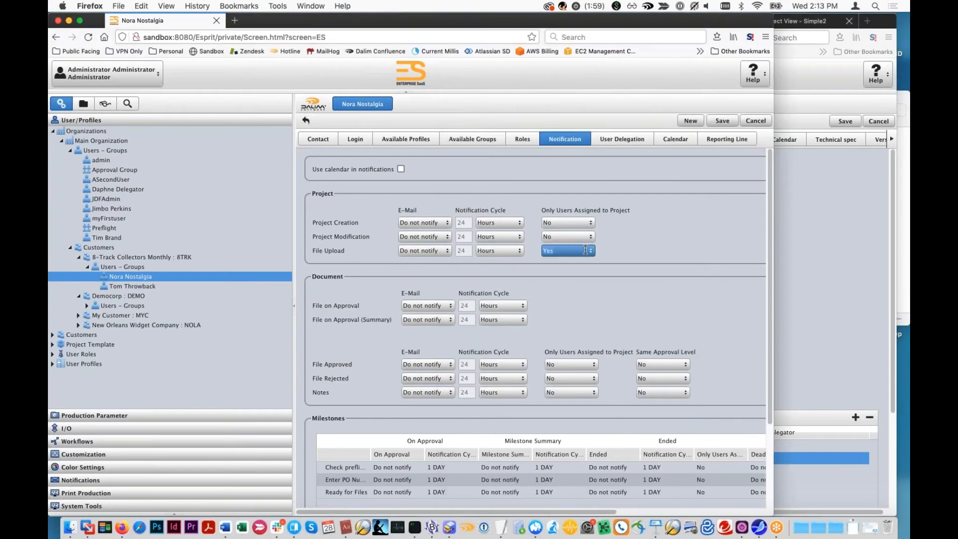
pyautogui.click(576, 271)
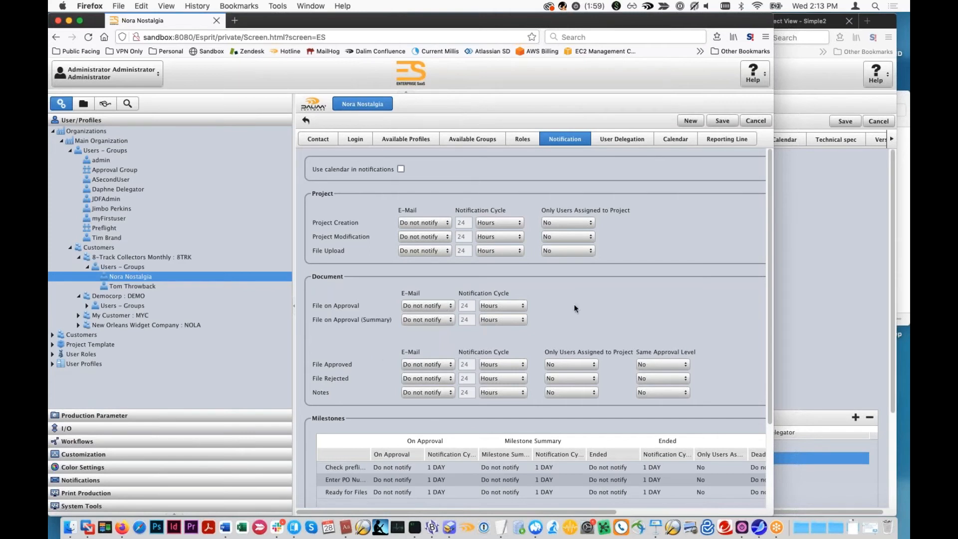
# - Set the File on Approval e-mail to Do not group with a notification cycle of 1 Minutes, and save the user's settings
pyautogui.click(449, 306)
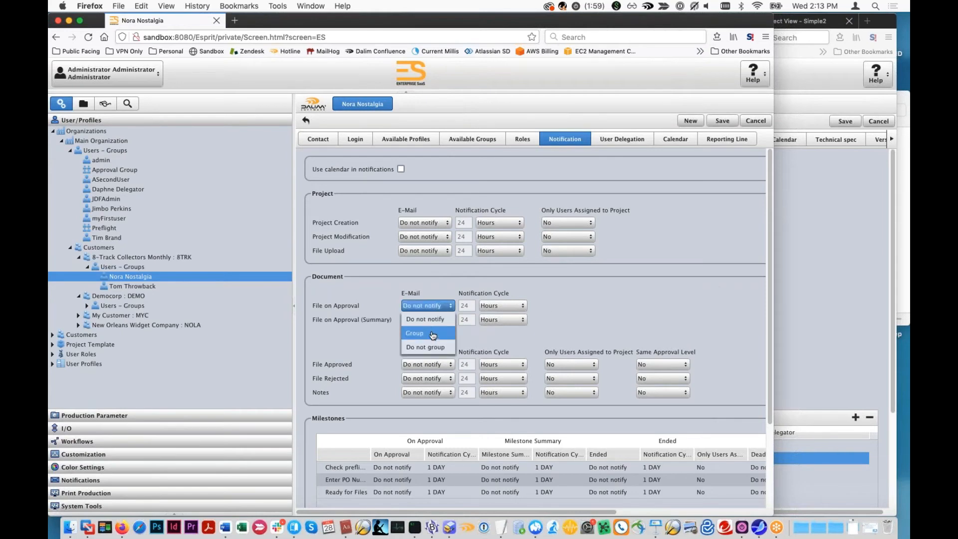
pyautogui.click(432, 347)
pyautogui.doubleClick(469, 305)
pyautogui.write('1')
pyautogui.click(522, 305)
pyautogui.click(494, 348)
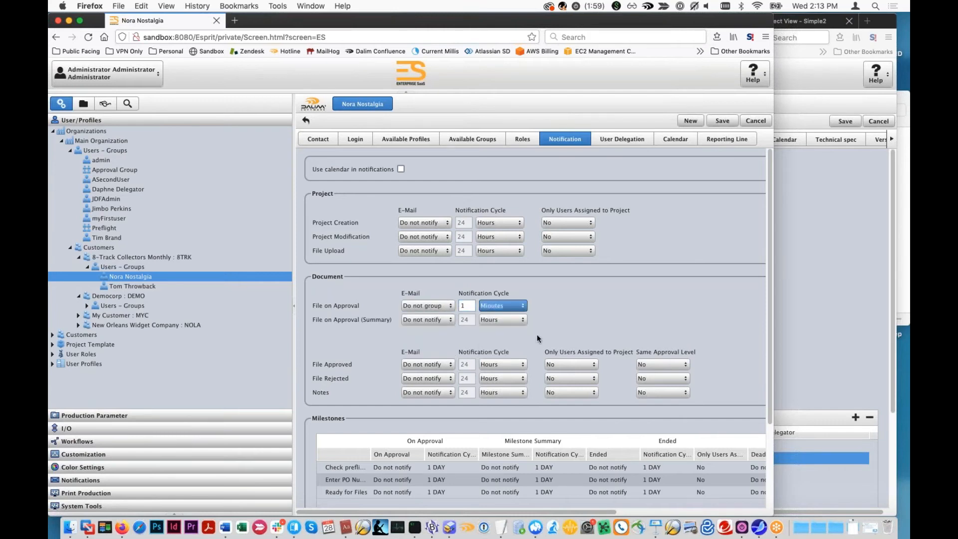
pyautogui.click(722, 121)
# - Leave the Simple2 job ticket without saving its changes and delete all documents in the project
pyautogui.click(792, 215)
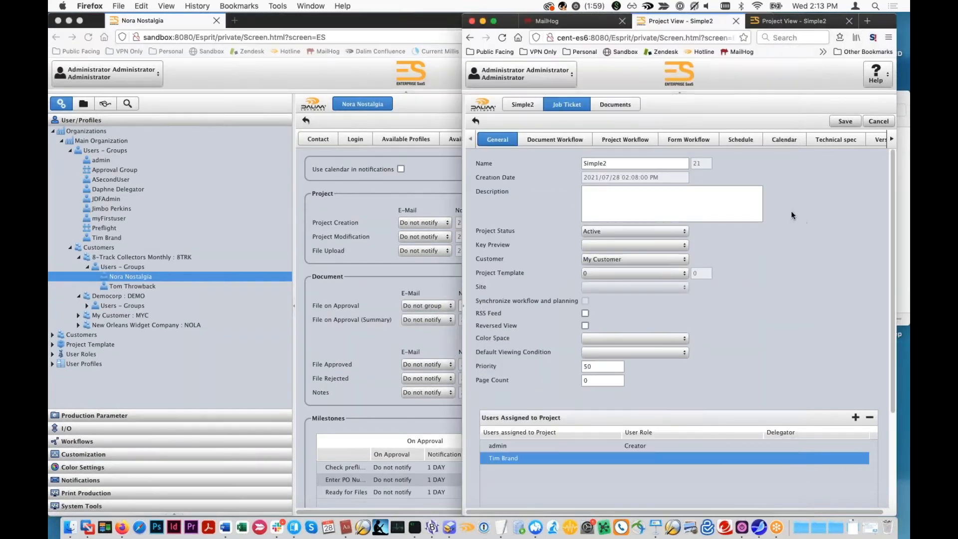
pyautogui.click(629, 106)
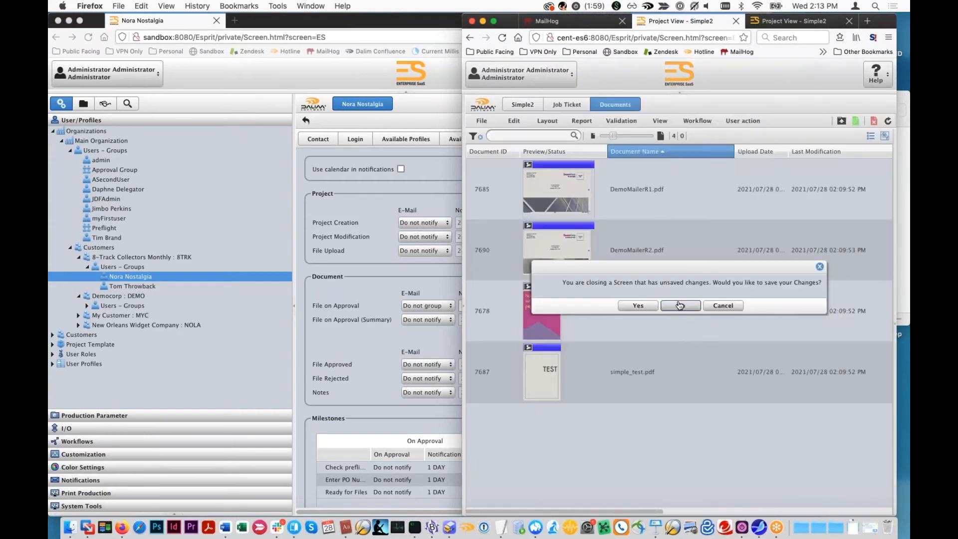
pyautogui.click(680, 305)
pyautogui.press('super+a')
pyautogui.rightClick(670, 292)
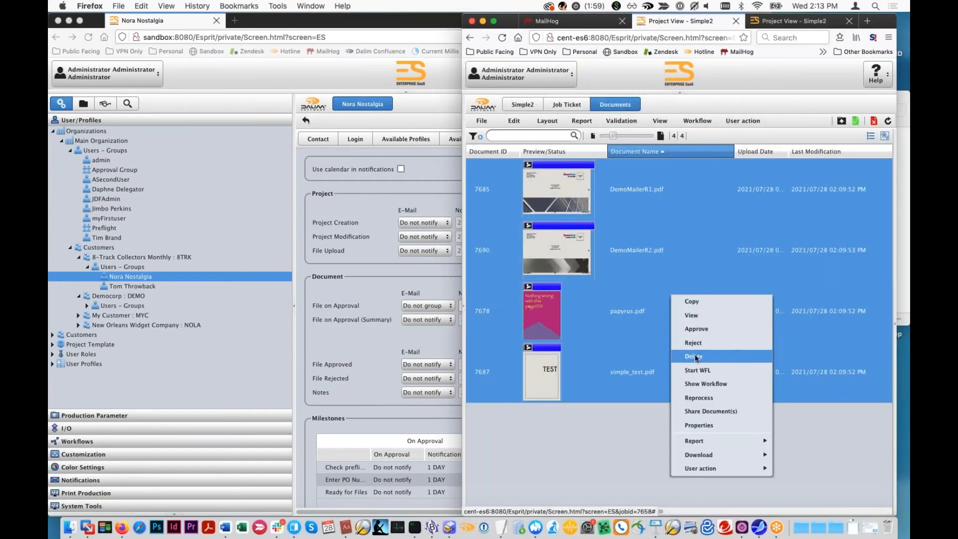
pyautogui.click(694, 356)
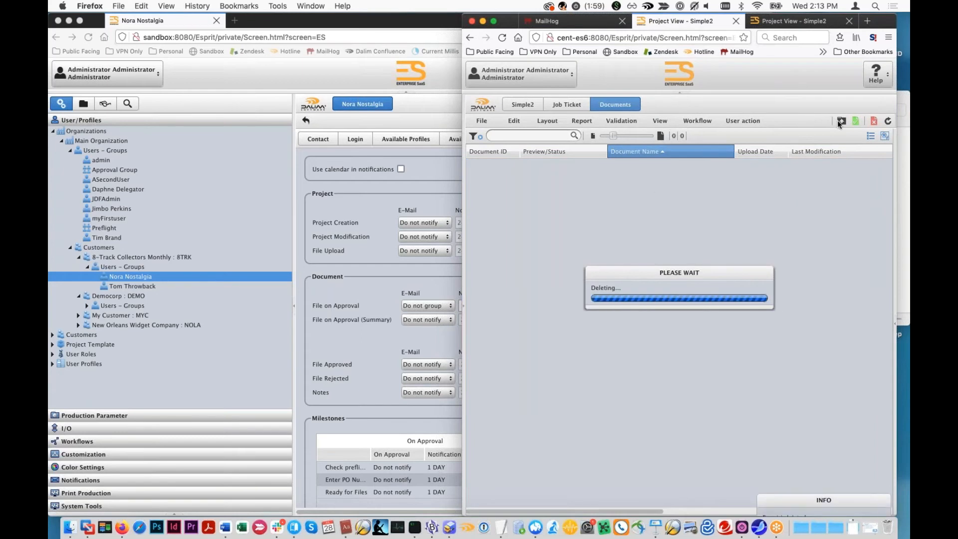
# - Upload DemoMailerR1.pdf to the Simple2 project and return to its document list
pyautogui.click(842, 121)
pyautogui.click(904, 167)
pyautogui.moveTo(606, 159); pyautogui.dragTo(576, 371)
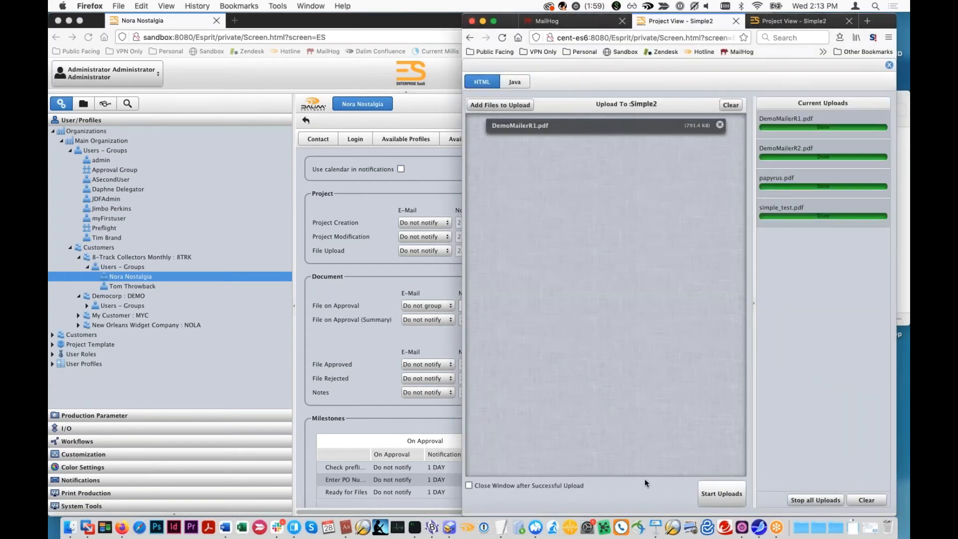
pyautogui.click(722, 495)
pyautogui.click(382, 292)
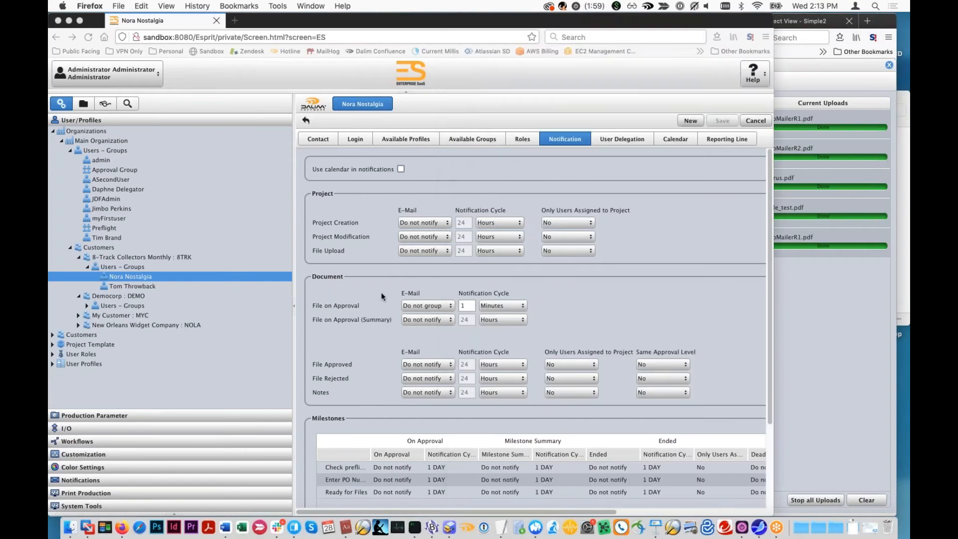
pyautogui.click(813, 310)
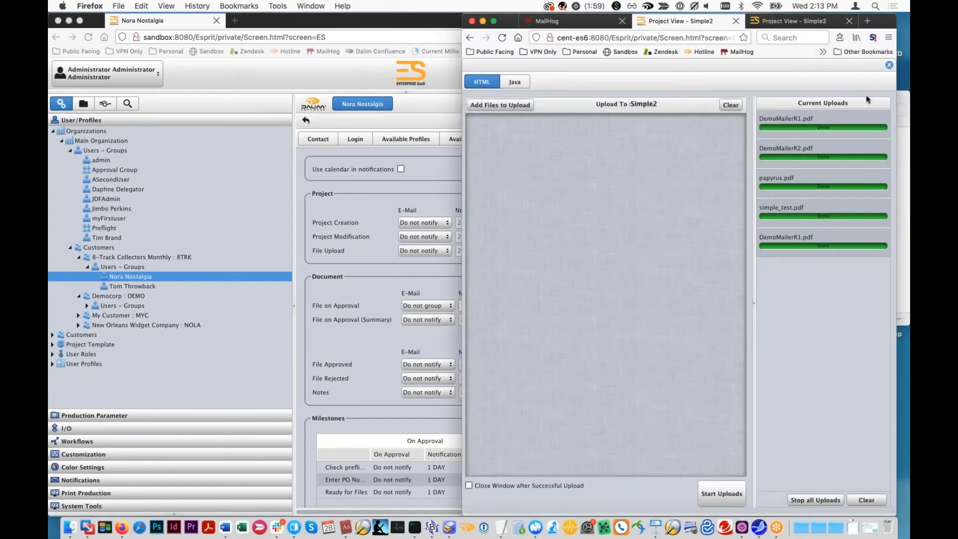
pyautogui.click(889, 65)
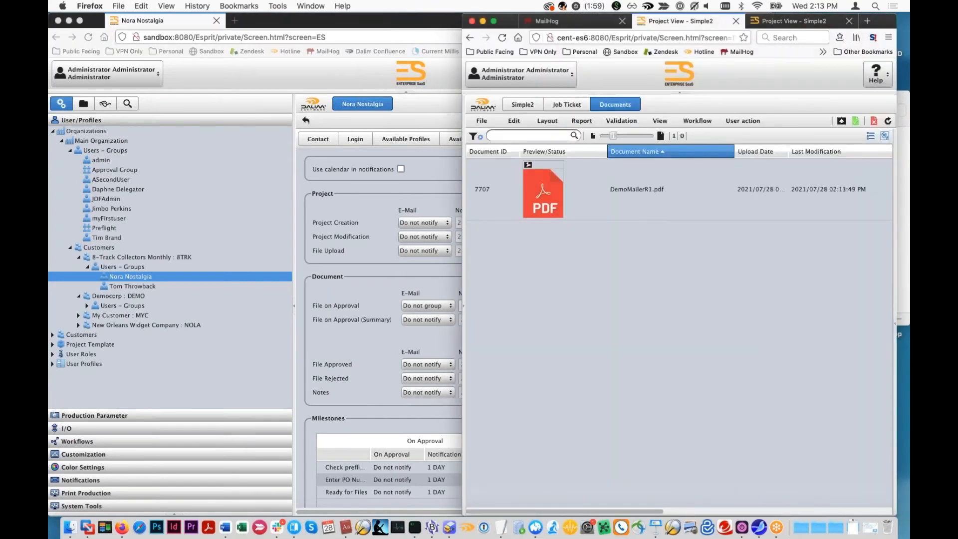
# - Open the newest message in the MailHog inbox
pyautogui.click(565, 28)
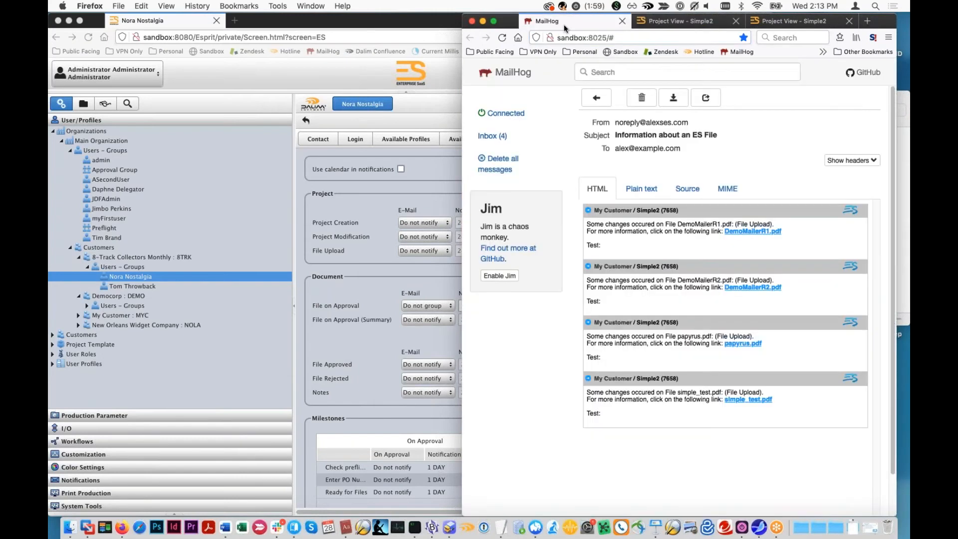
pyautogui.click(509, 143)
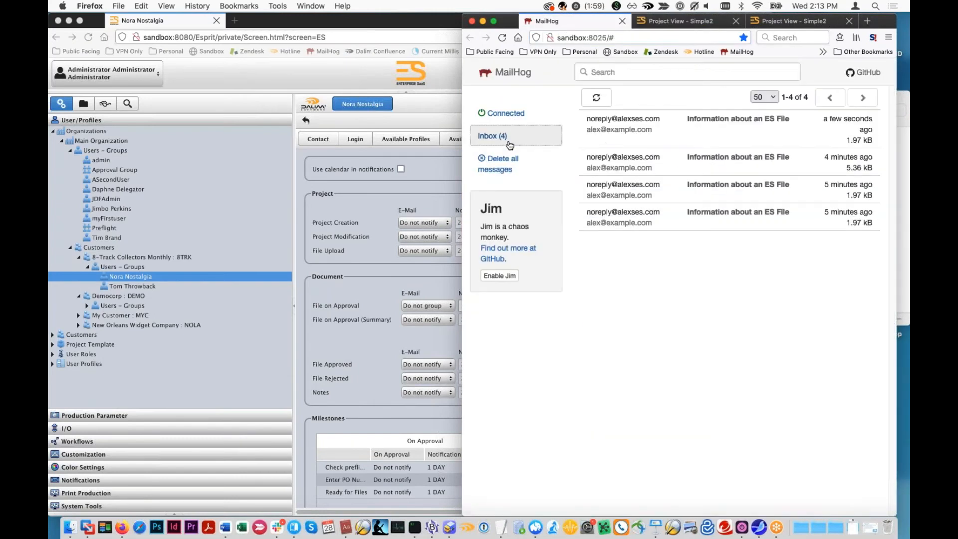
pyautogui.click(712, 132)
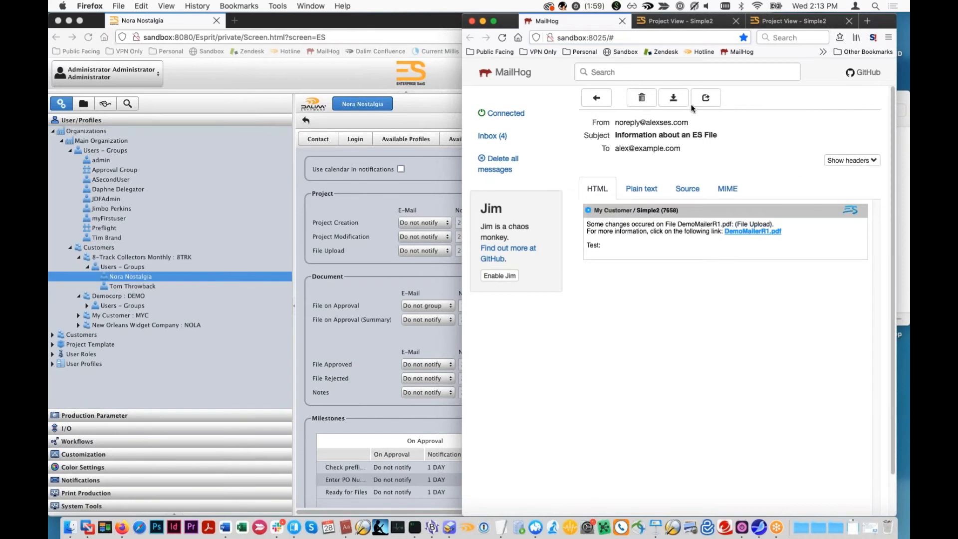
# - Delete DemoMailerR1.pdf from the Simple2 project's documents
pyautogui.click(680, 23)
pyautogui.rightClick(654, 186)
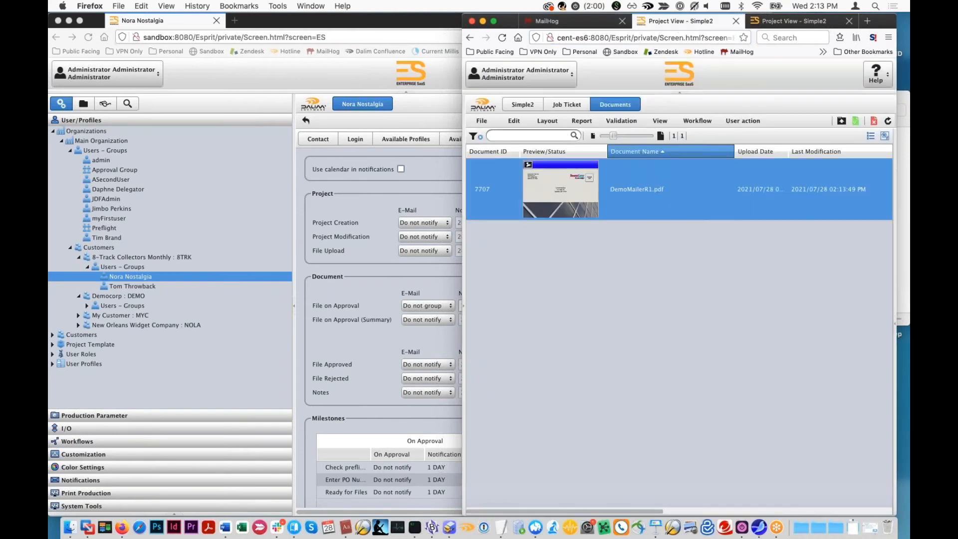
pyautogui.rightClick(794, 181)
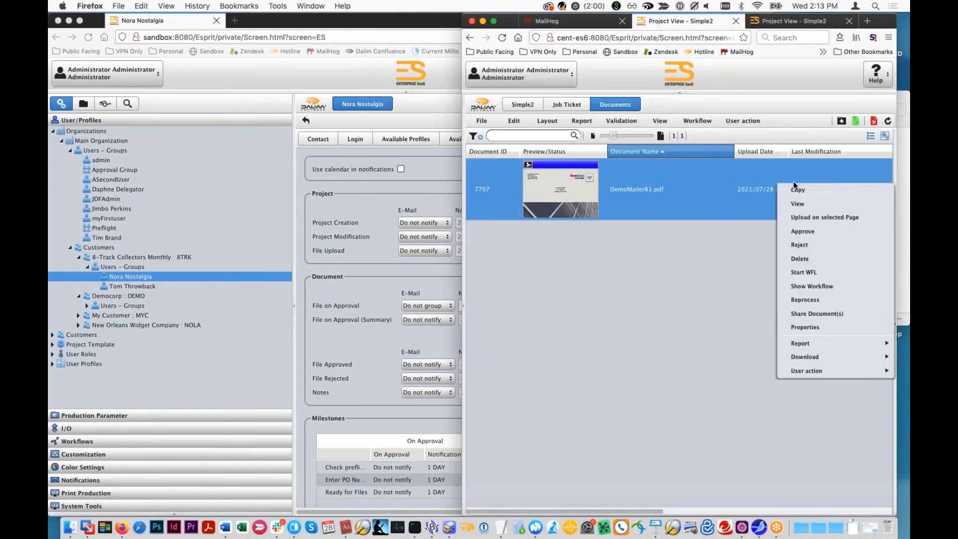
pyautogui.click(794, 258)
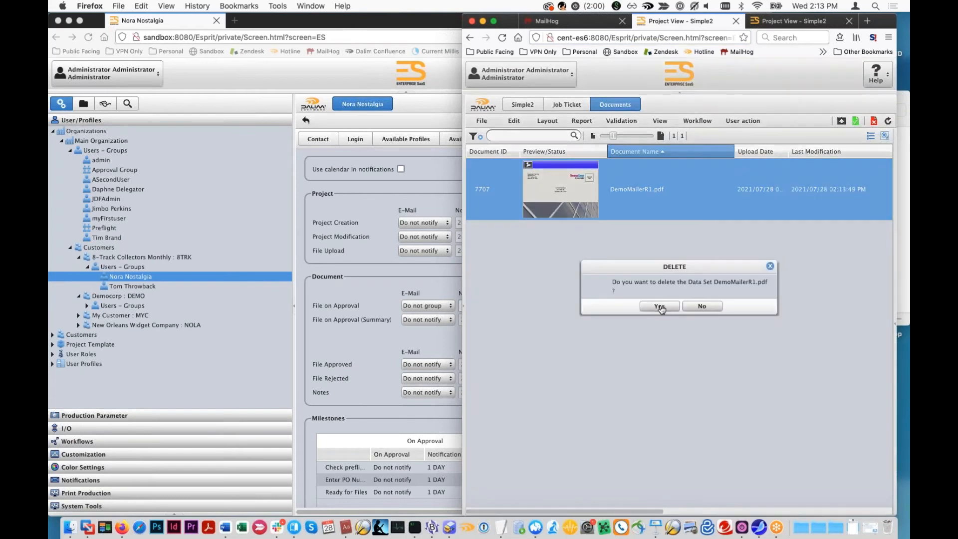
pyautogui.click(659, 308)
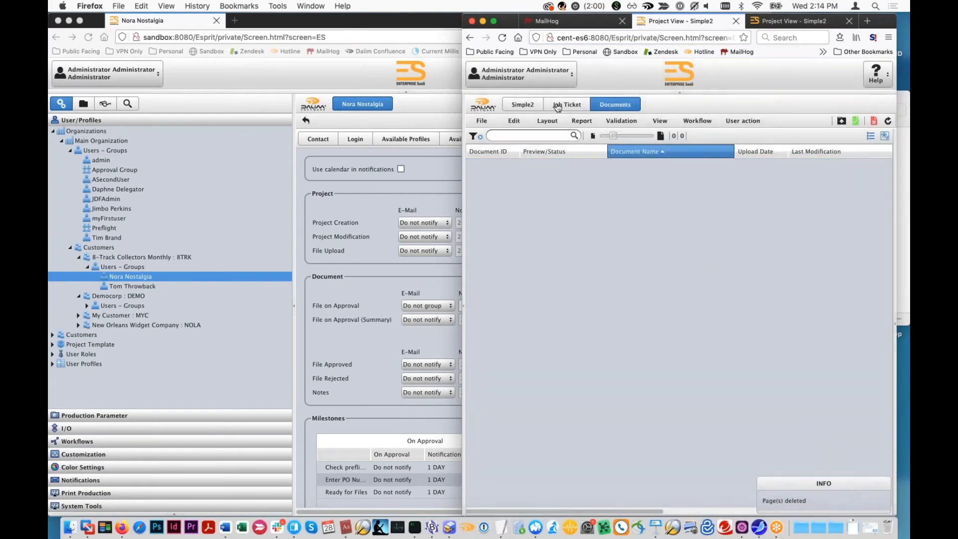
# - Replace the admin approver in Simple2's ApprovalWFL document workflow with the last user listed under Main Organization, and save the job ticket
pyautogui.click(567, 104)
pyautogui.click(570, 140)
pyautogui.doubleClick(519, 246)
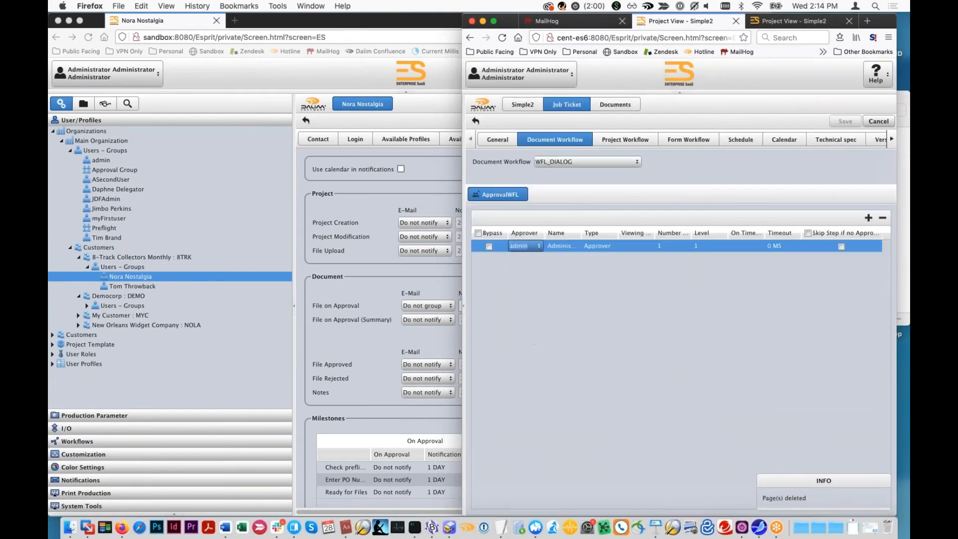
pyautogui.write('Tim')
pyautogui.click(559, 264)
pyautogui.click(846, 121)
# - Upload simple_test.pdf to the Simple2 project and return to its document list
pyautogui.click(615, 104)
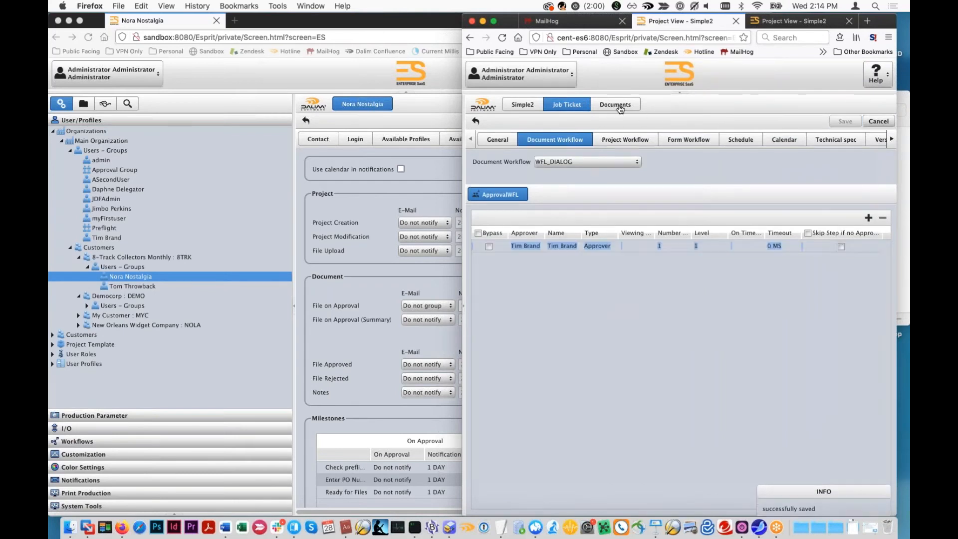
pyautogui.click(873, 122)
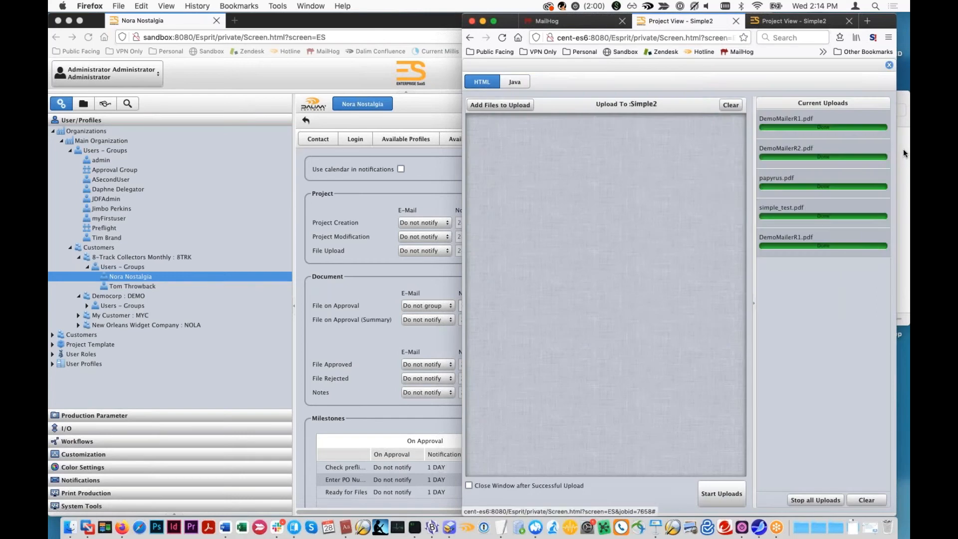
pyautogui.moveTo(772, 152); pyautogui.dragTo(690, 379)
pyautogui.click(722, 494)
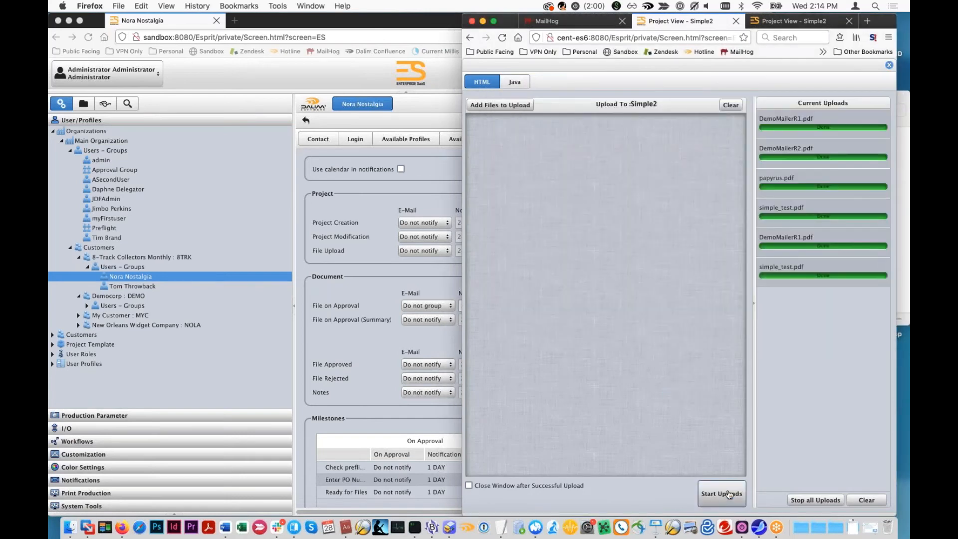
pyautogui.click(890, 65)
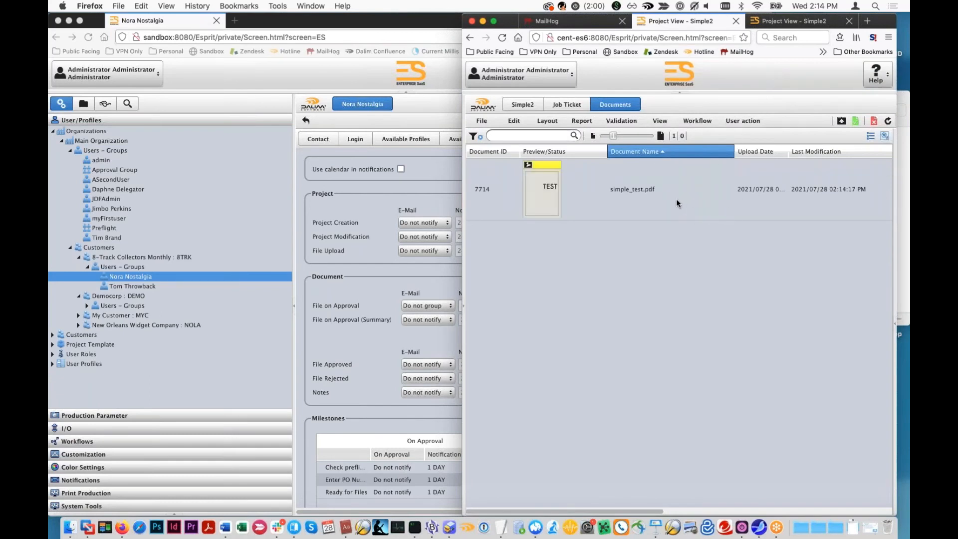
pyautogui.click(649, 172)
# - Check the MailHog inbox for new messages and review the File on Approval (Summary) option in the user's notification settings
pyautogui.click(547, 21)
pyautogui.click(513, 137)
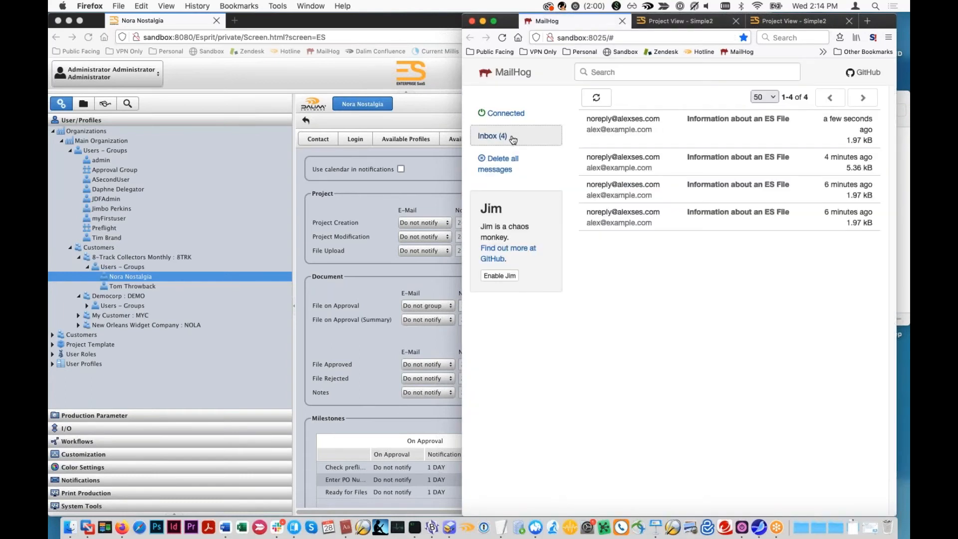
pyautogui.click(366, 268)
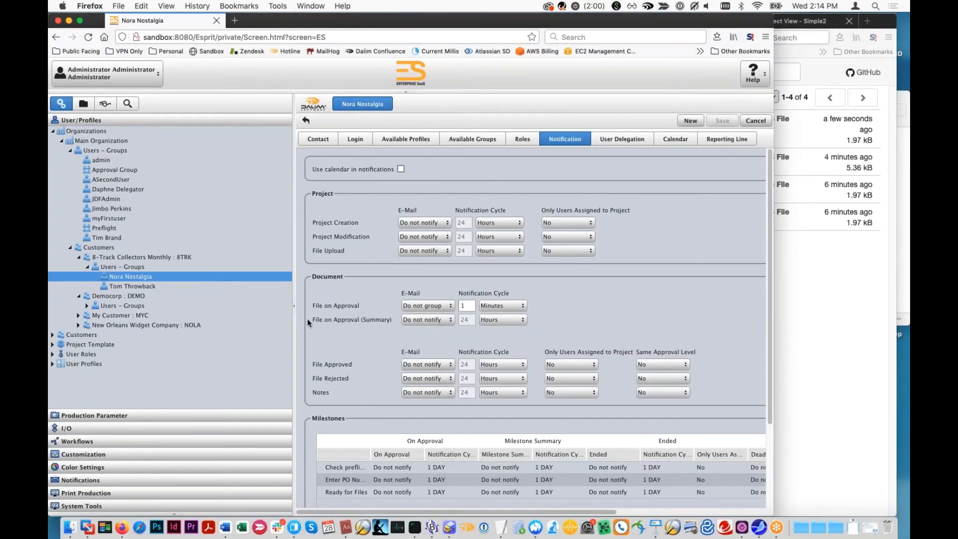
pyautogui.moveTo(312, 321); pyautogui.dragTo(393, 320)
pyautogui.click(130, 86)
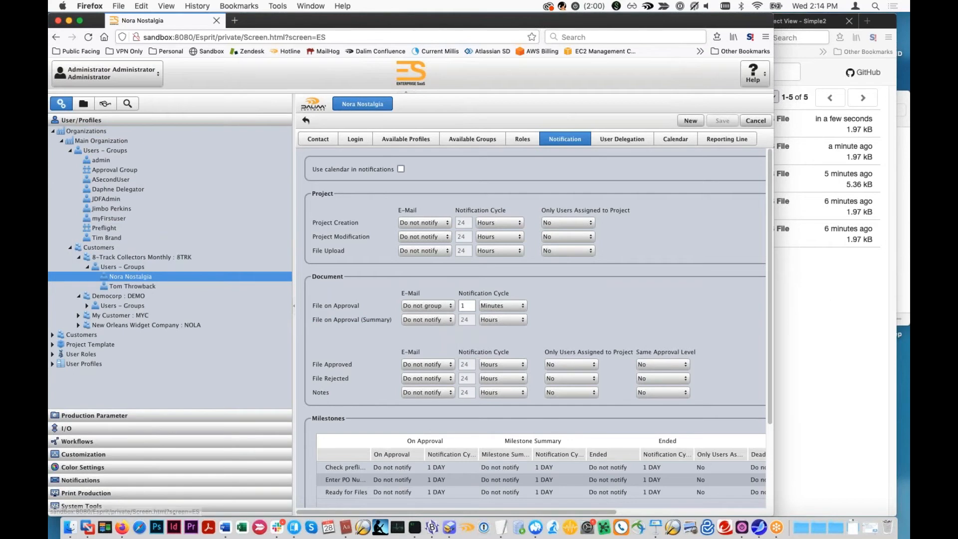
# - Read the newest MailHog message about simple_test.pdf, return to the inbox, and go back to the user's notification settings
pyautogui.click(818, 125)
pyautogui.click(738, 125)
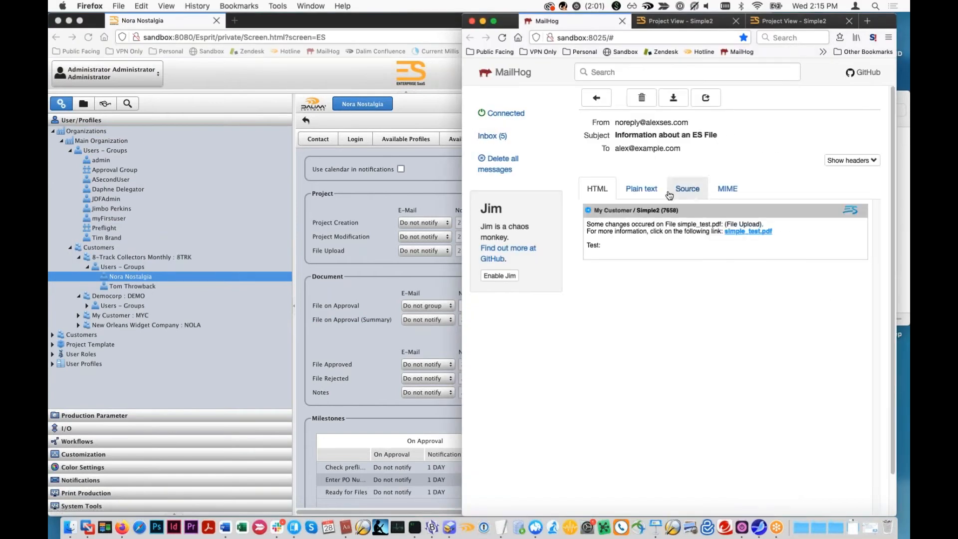
pyautogui.click(519, 147)
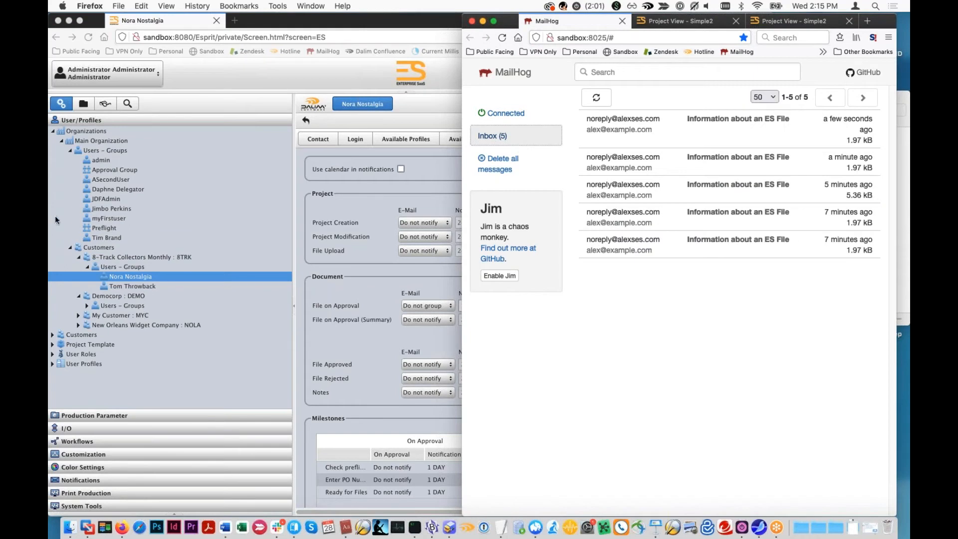
pyautogui.click(127, 278)
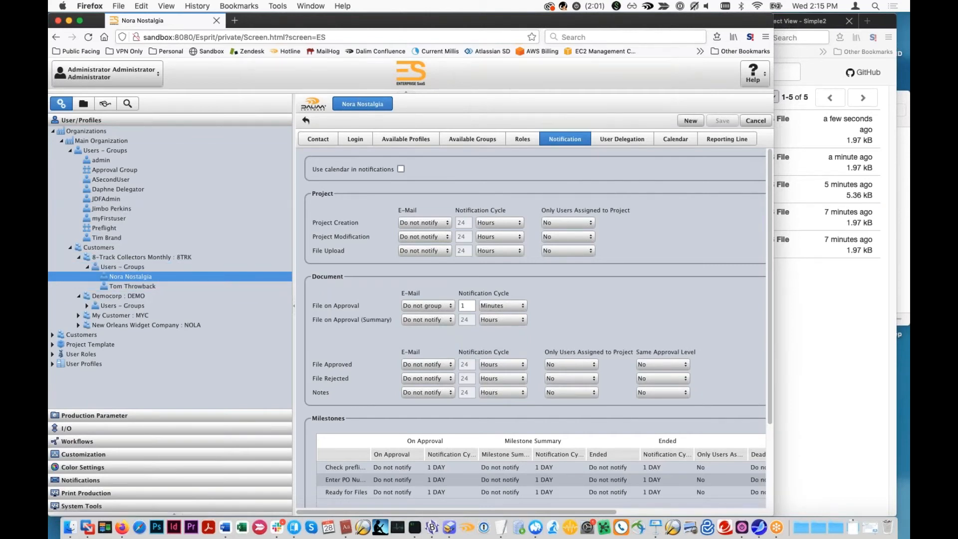
# - Compare the notification settings of the two 8-Track Collectors Monthly users with those of the customer itself
pyautogui.click(149, 286)
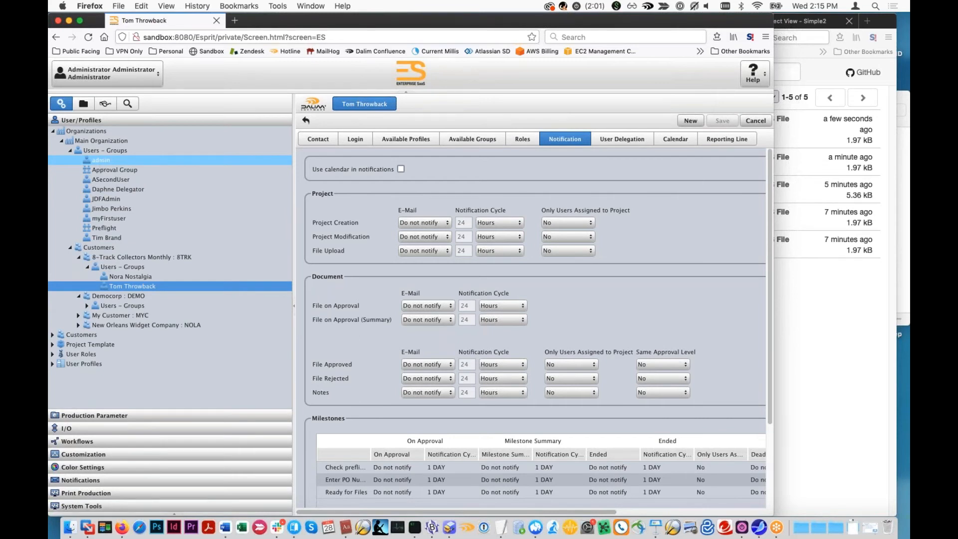
pyautogui.click(118, 257)
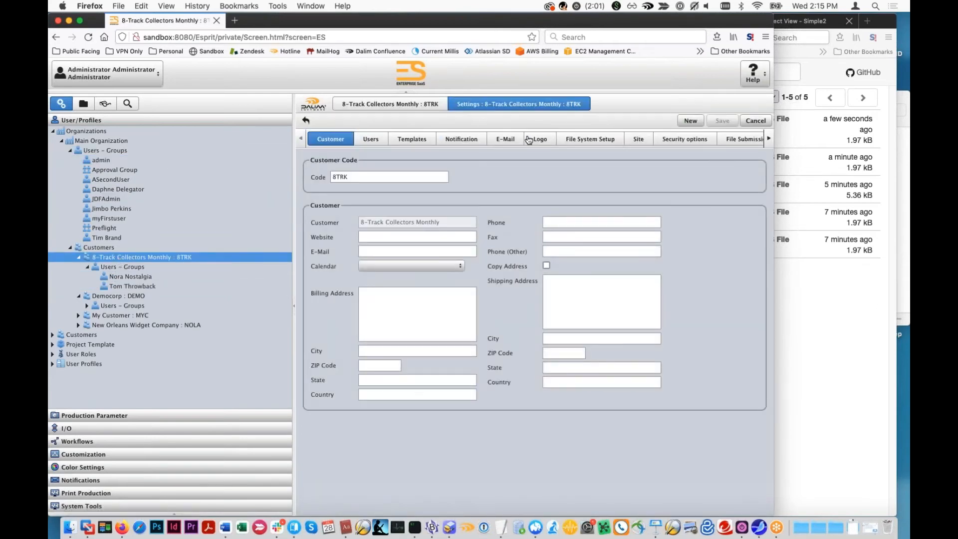
pyautogui.click(478, 139)
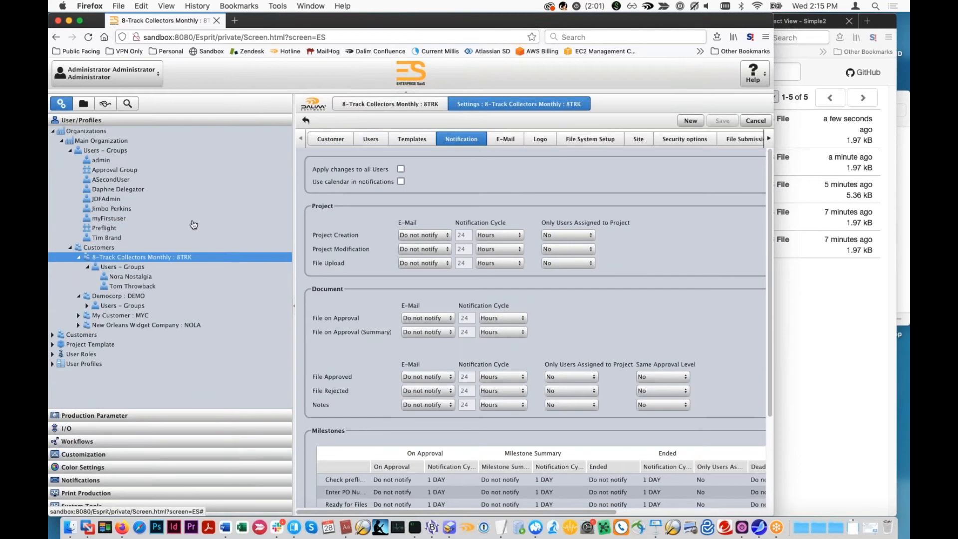
pyautogui.click(131, 277)
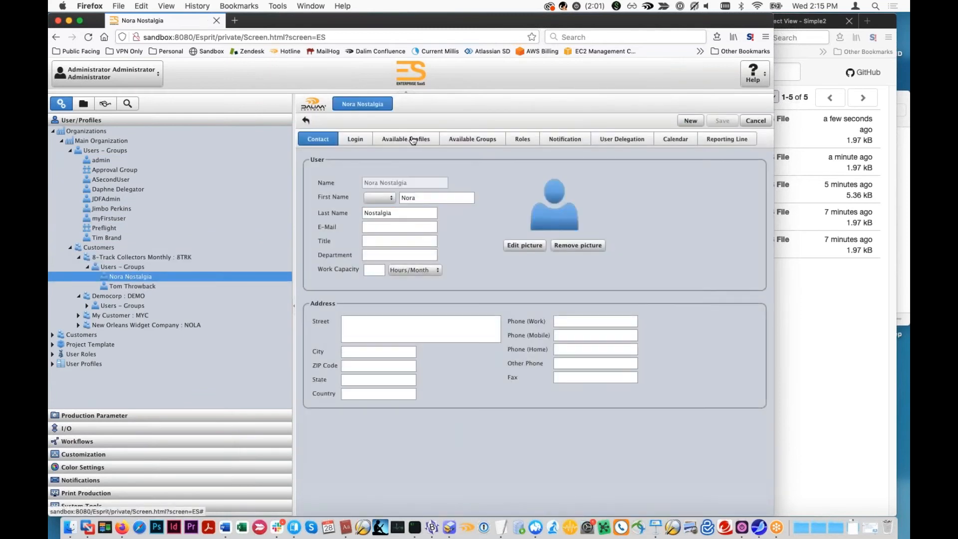
pyautogui.click(559, 142)
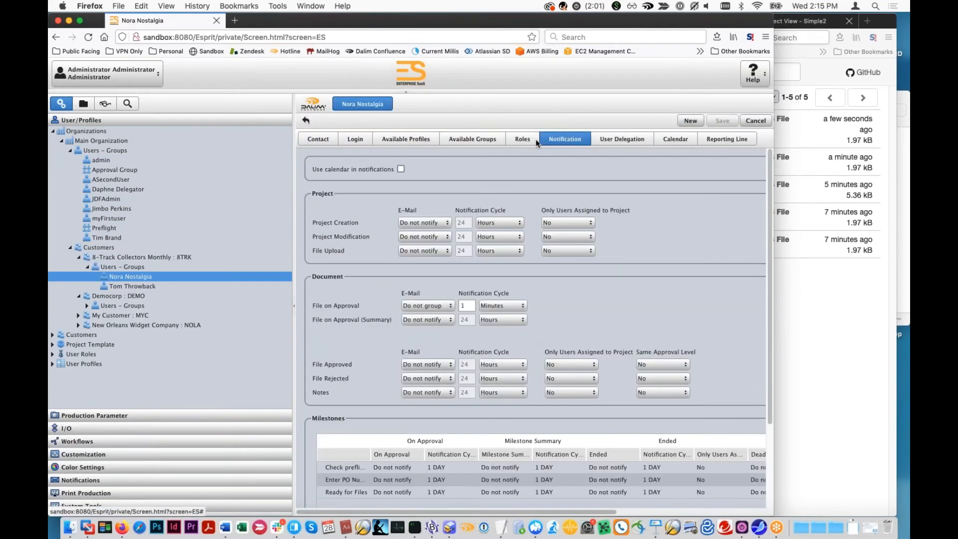
# - Set the Project Creation e-mail notification to Group in the 8-Track Collectors Monthly customer's settings and save
pyautogui.click(116, 250)
pyautogui.click(130, 257)
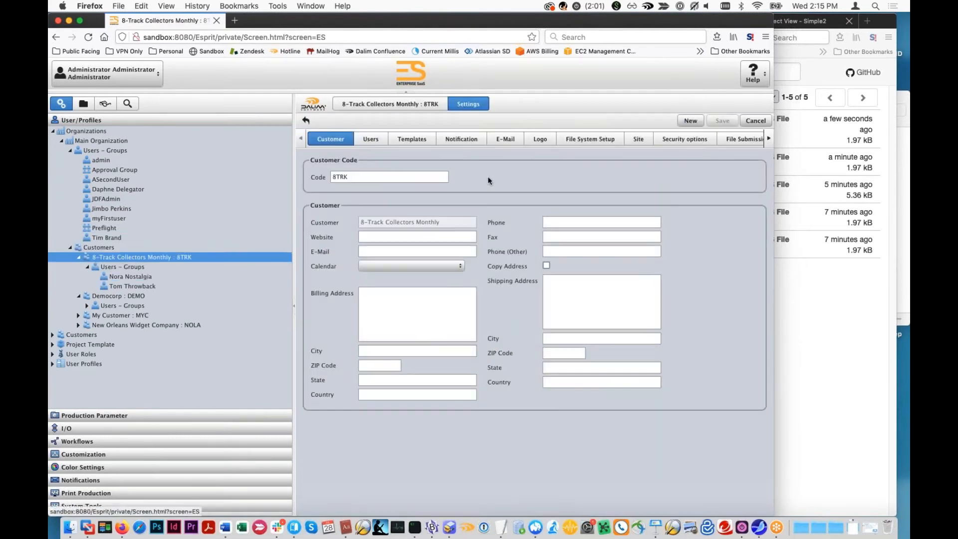
pyautogui.click(461, 140)
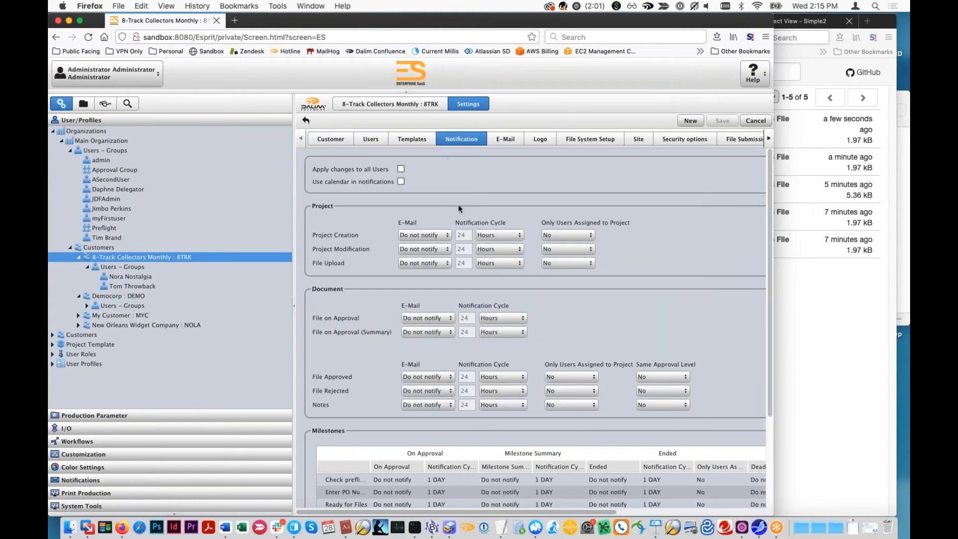
pyautogui.click(449, 239)
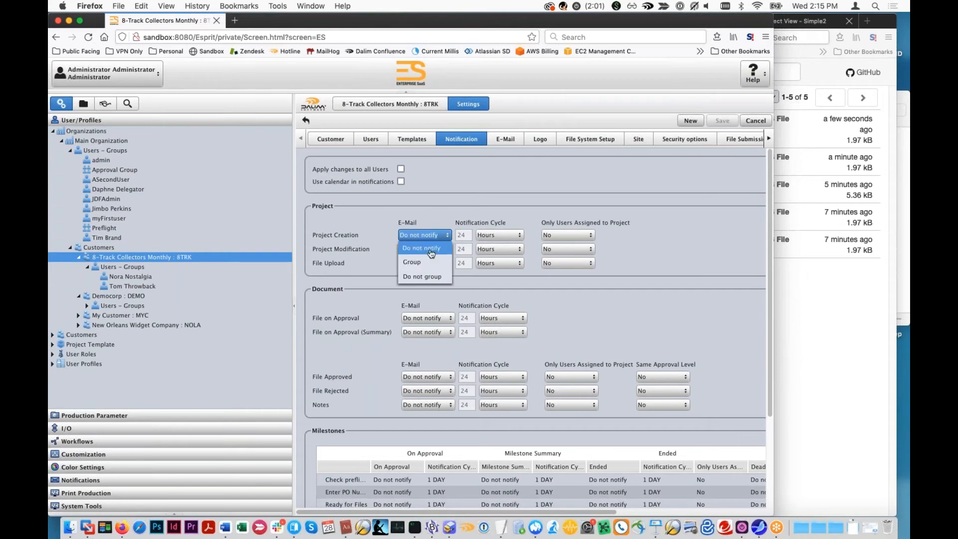
pyautogui.click(432, 262)
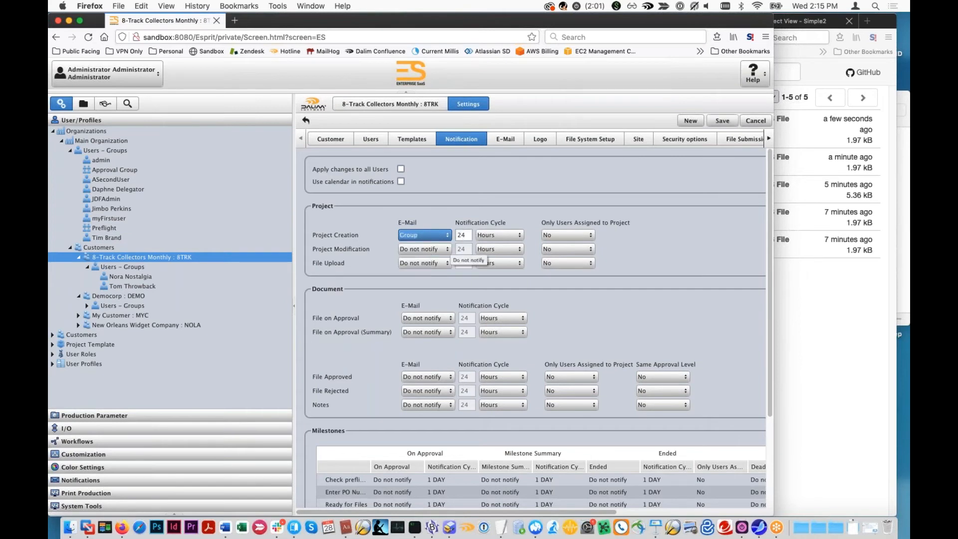
pyautogui.click(493, 220)
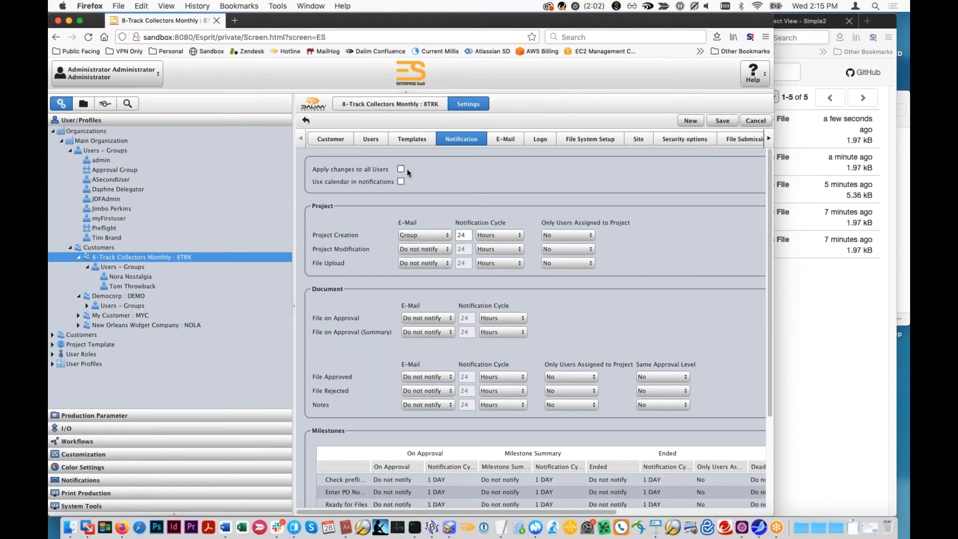
pyautogui.click(720, 120)
# - Start a new user under 8-Track Collectors Monthly to check its default notification settings, and compare them with the customer's first existing user
pyautogui.click(123, 266)
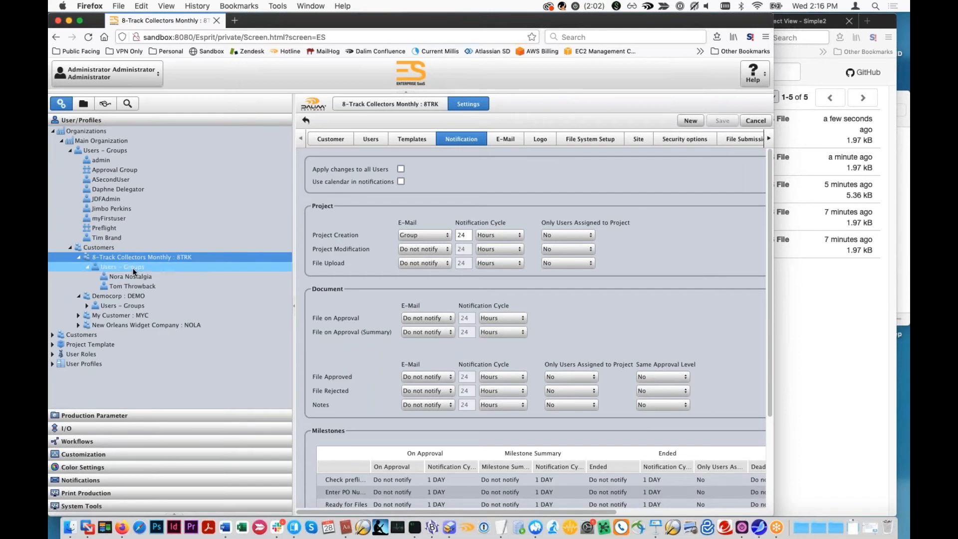
pyautogui.click(735, 121)
pyautogui.click(734, 143)
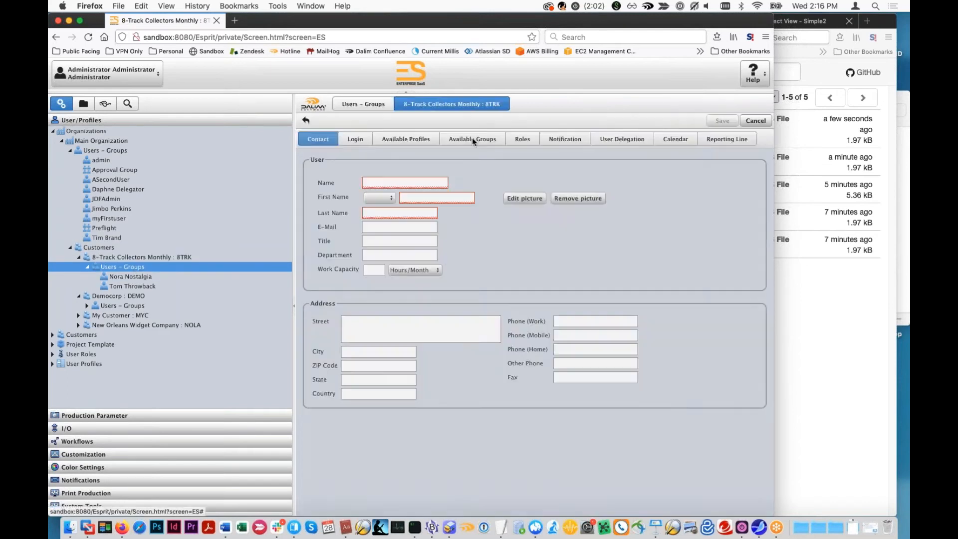
pyautogui.click(562, 141)
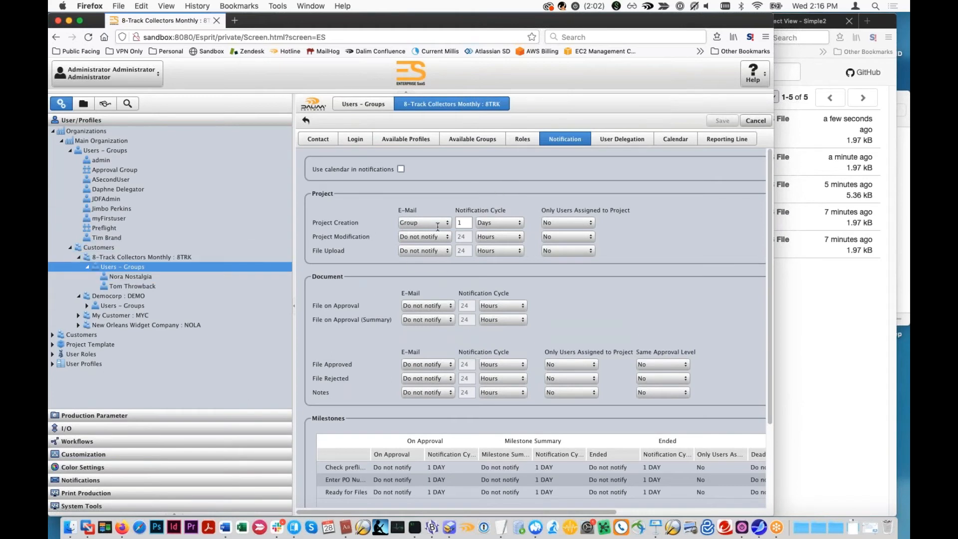
pyautogui.moveTo(461, 222); pyautogui.dragTo(407, 228)
pyautogui.click(148, 277)
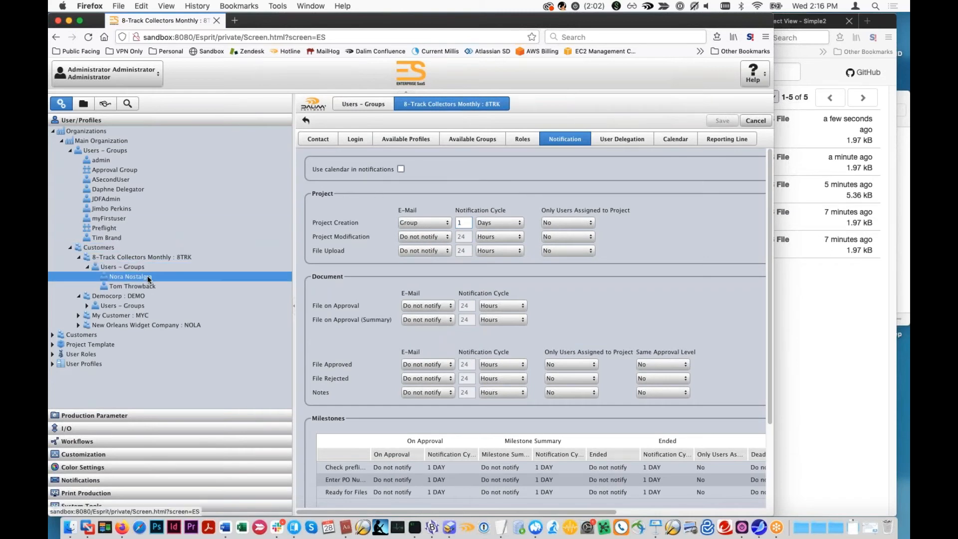
# - Enable applying notification changes to all users of 8-Track Collectors Monthly and set the Project Creation cycle to 13 hours
pyautogui.click(154, 256)
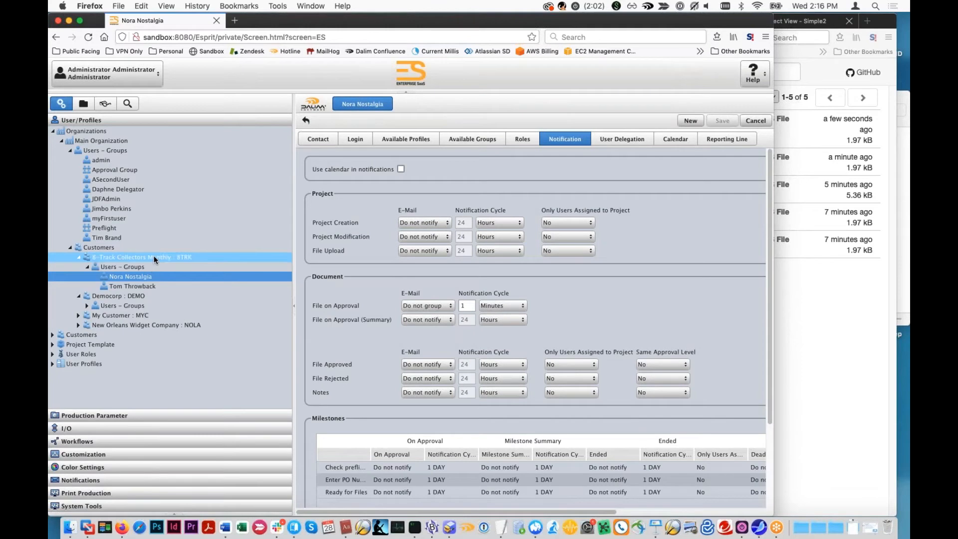
pyautogui.click(467, 142)
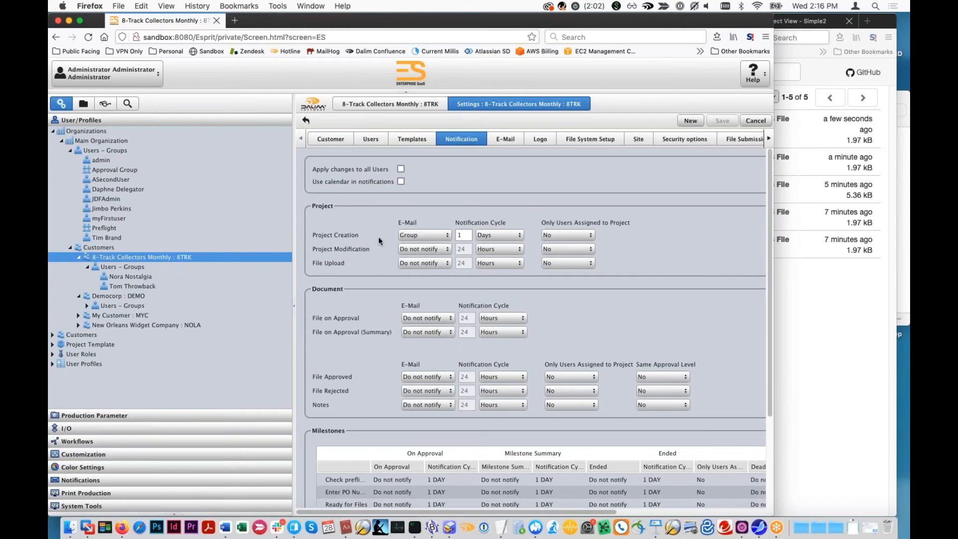
pyautogui.click(401, 169)
pyautogui.click(463, 236)
pyautogui.write('3')
pyautogui.click(520, 235)
pyautogui.click(509, 262)
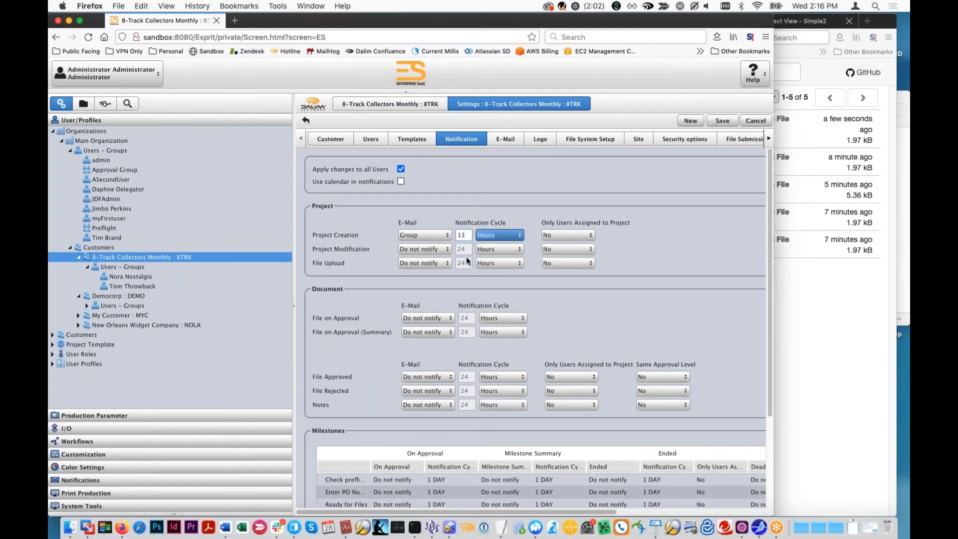
# - Set the customer's Project Modification e-mail notification to Group and save the settings
pyautogui.click(424, 248)
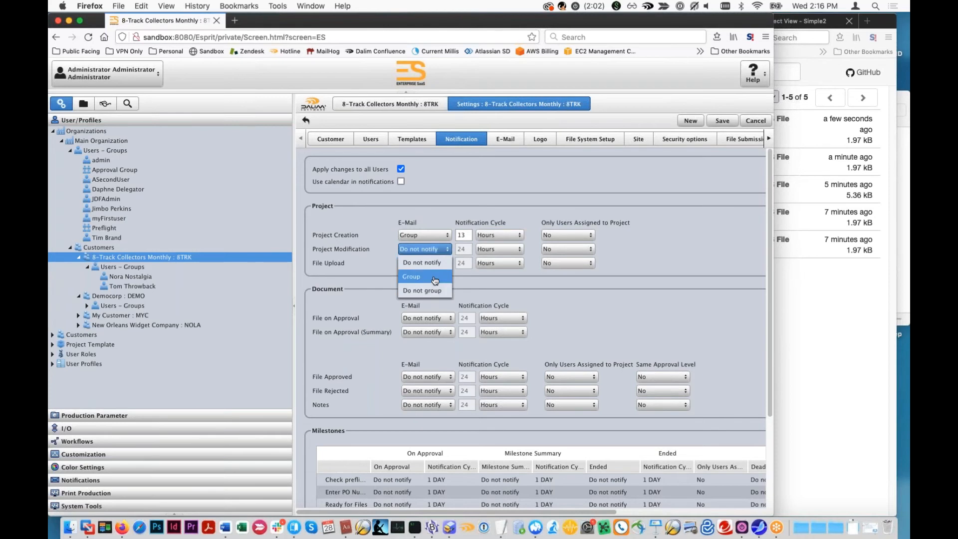
pyautogui.click(419, 278)
pyautogui.click(537, 287)
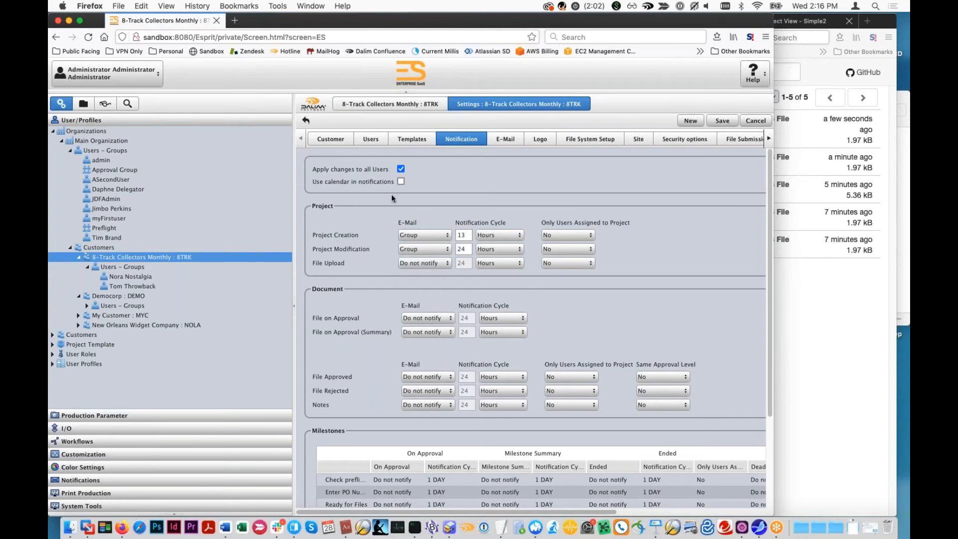
pyautogui.click(722, 121)
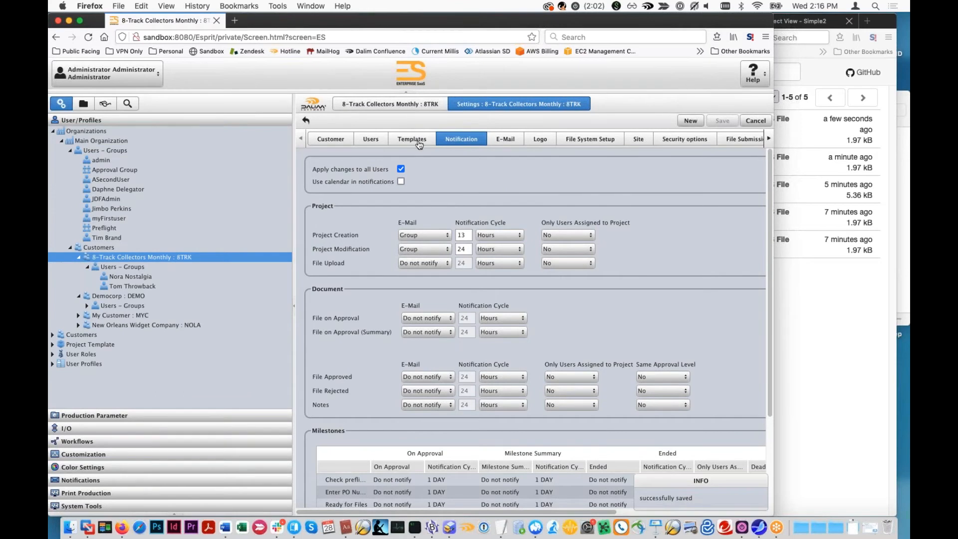
# - Check the notification settings of the first 8-Track Collectors Monthly user and return to the customer's settings
pyautogui.click(141, 276)
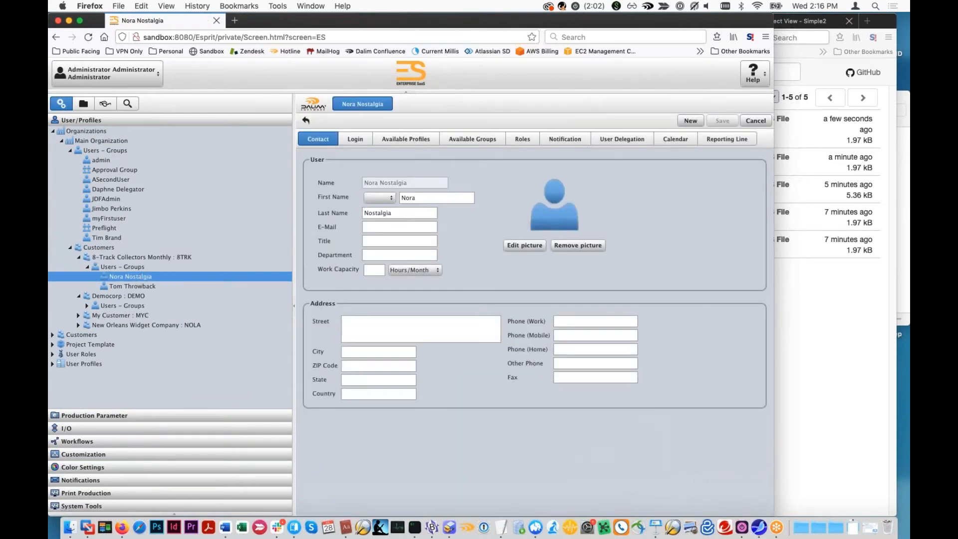
pyautogui.click(622, 139)
pyautogui.click(565, 139)
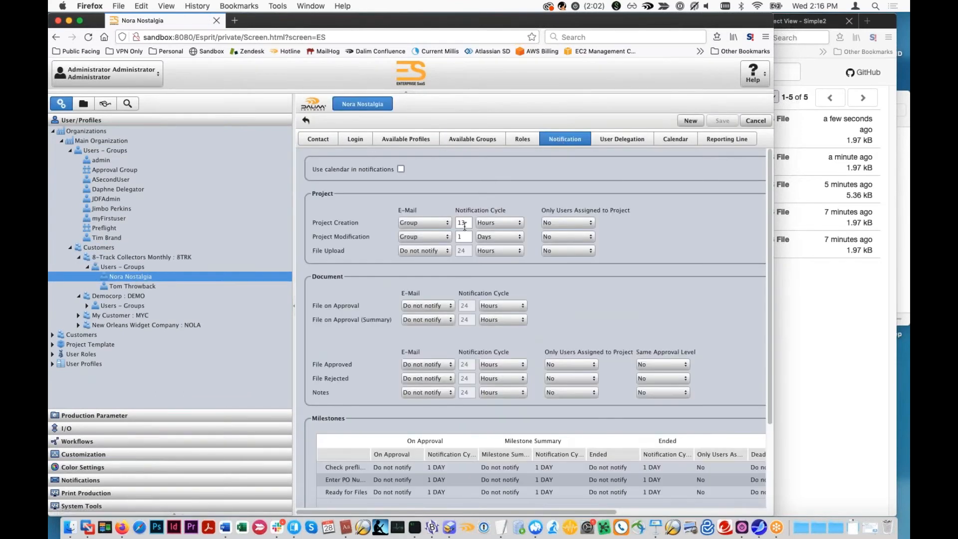
pyautogui.click(171, 257)
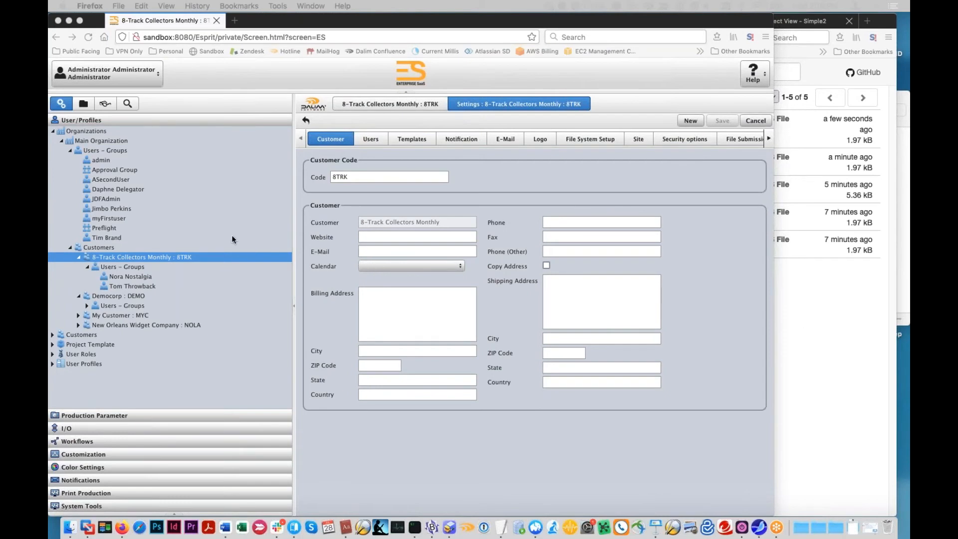
# - Read the MailHog message about the DemoMailerR1.pdf file upload and return to the ES administration window
pyautogui.click(848, 279)
pyautogui.click(717, 162)
pyautogui.scroll(-1, 666, 239)
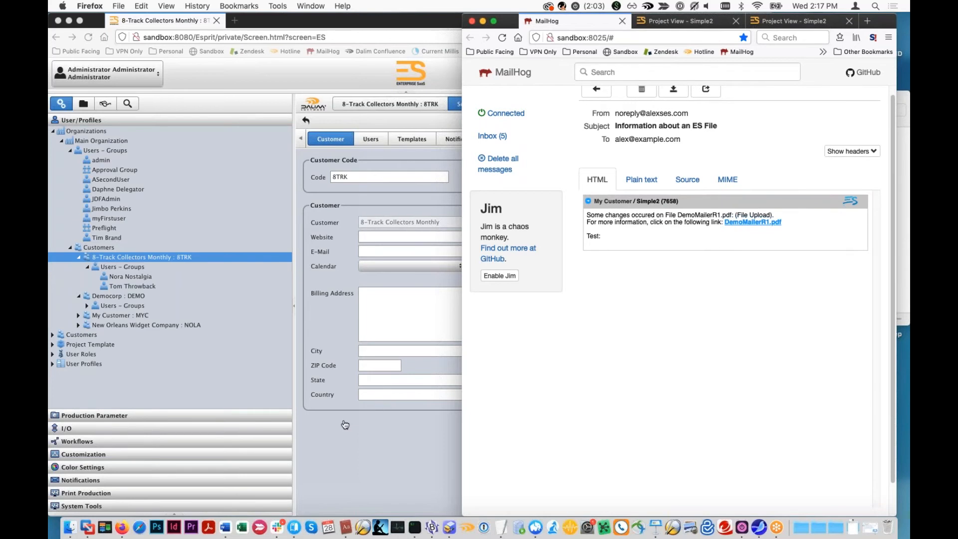
pyautogui.click(349, 439)
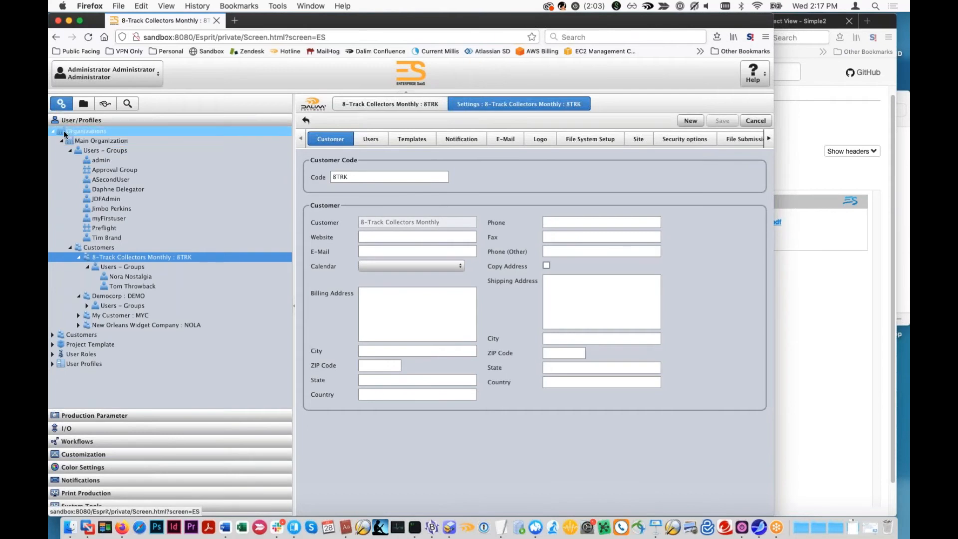
# - Open the Notification Templates list and examine which e-mail template is assigned to each action, including the milestone and notes actions
pyautogui.click(80, 121)
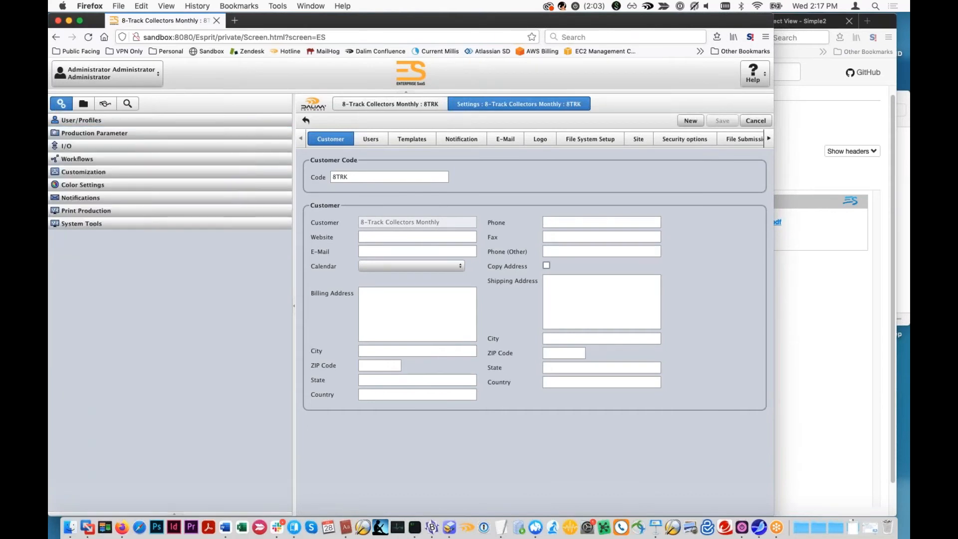
pyautogui.click(80, 198)
pyautogui.click(78, 221)
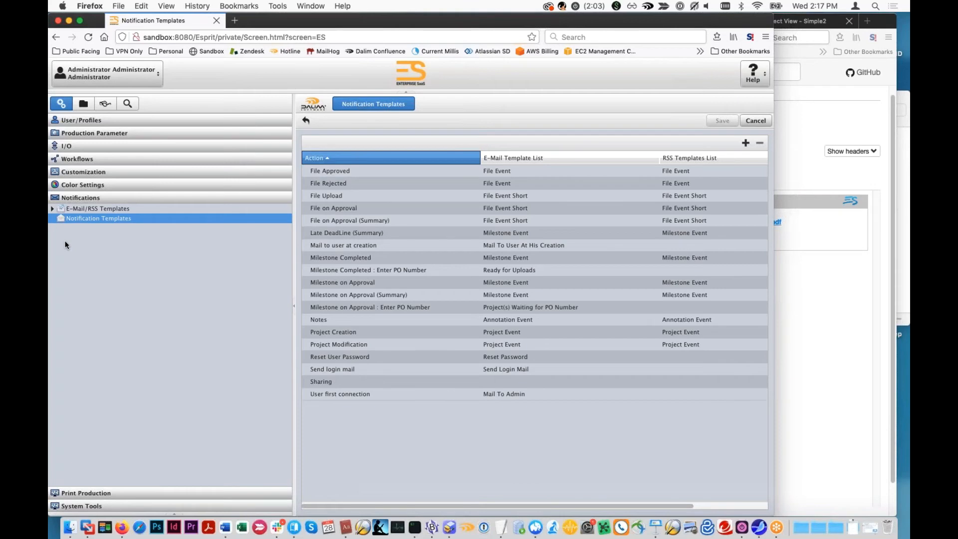
pyautogui.click(522, 284)
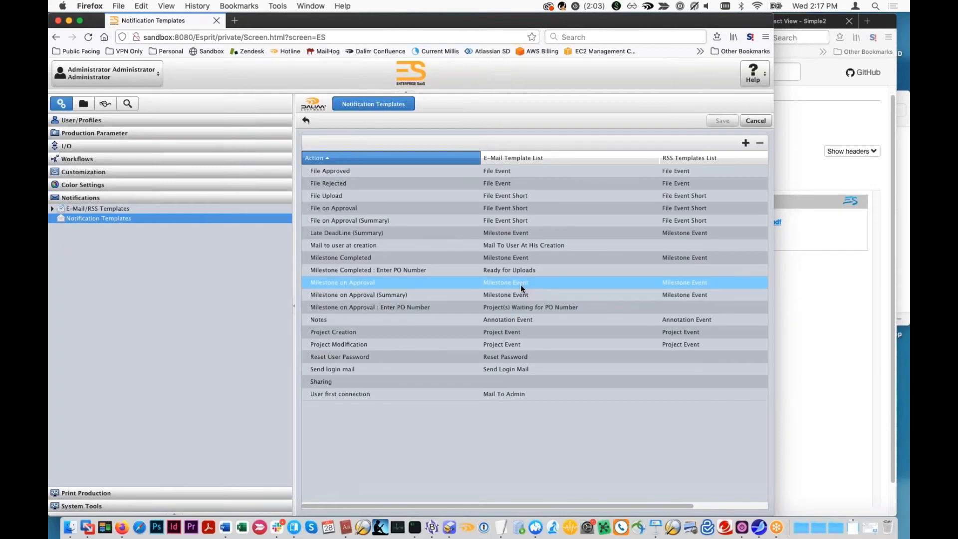
pyautogui.click(459, 208)
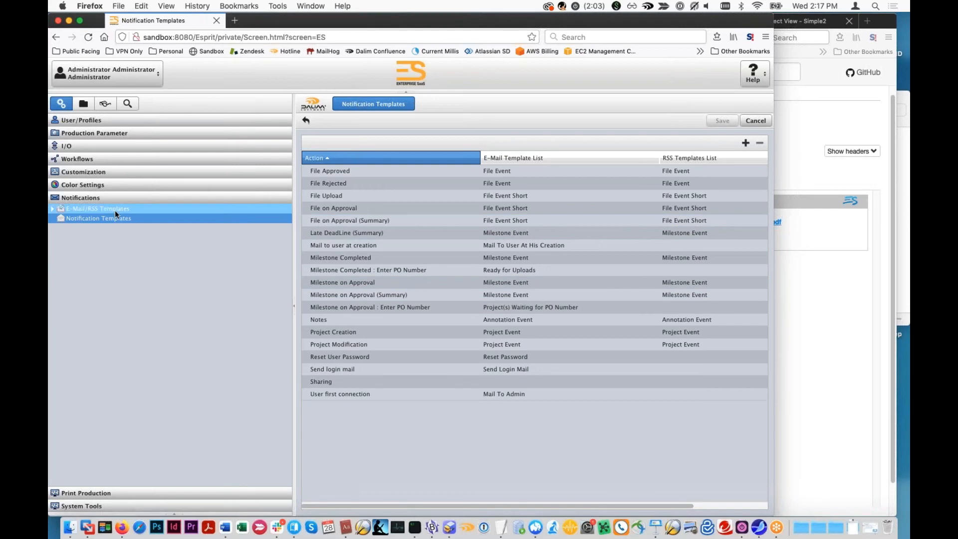
pyautogui.click(512, 257)
pyautogui.click(526, 270)
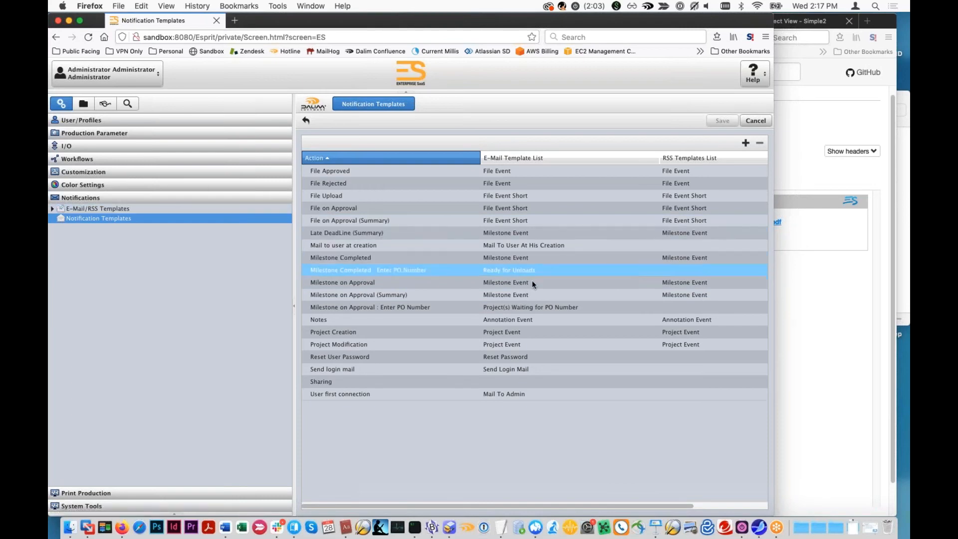
pyautogui.click(519, 320)
pyautogui.click(512, 329)
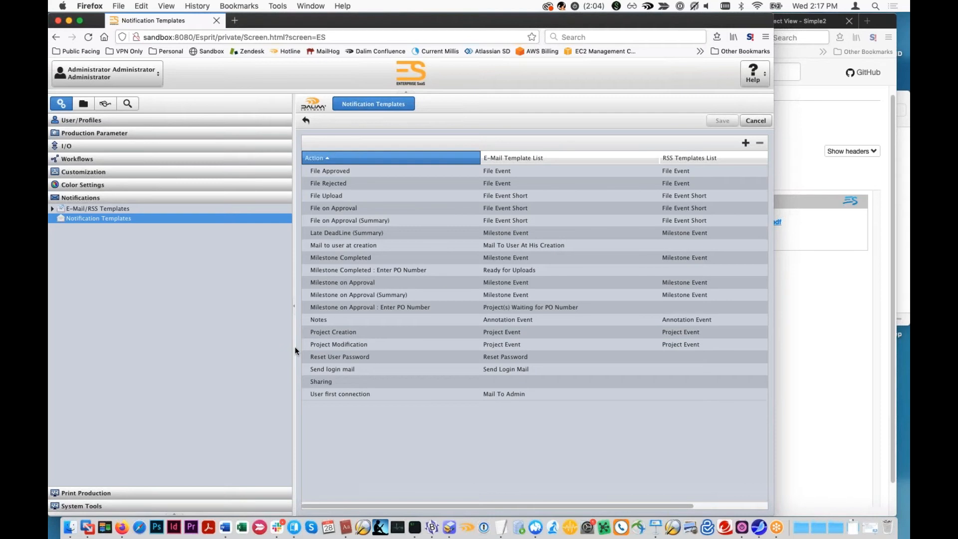
# - Start a new notification template assignment to review the available actions, and cancel it
pyautogui.click(746, 143)
pyautogui.click(460, 245)
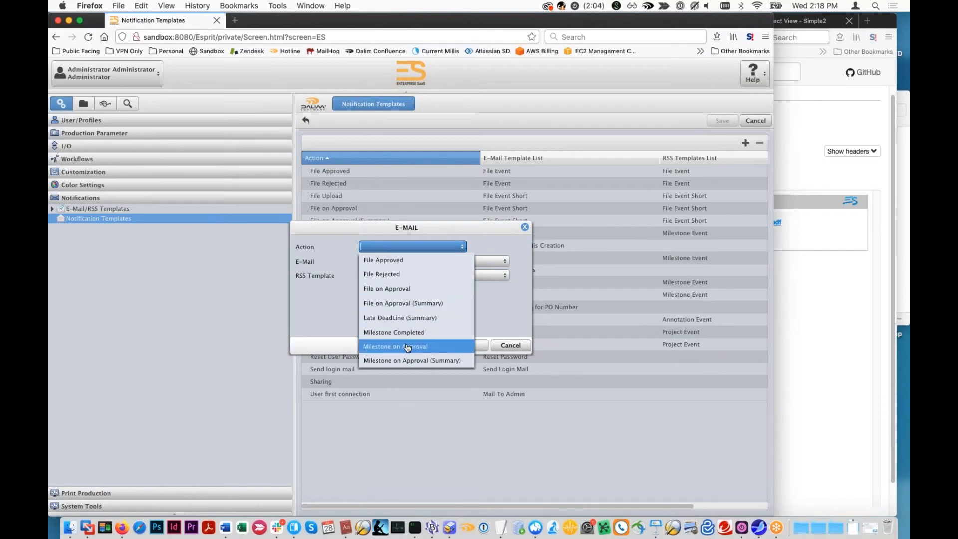
pyautogui.click(497, 314)
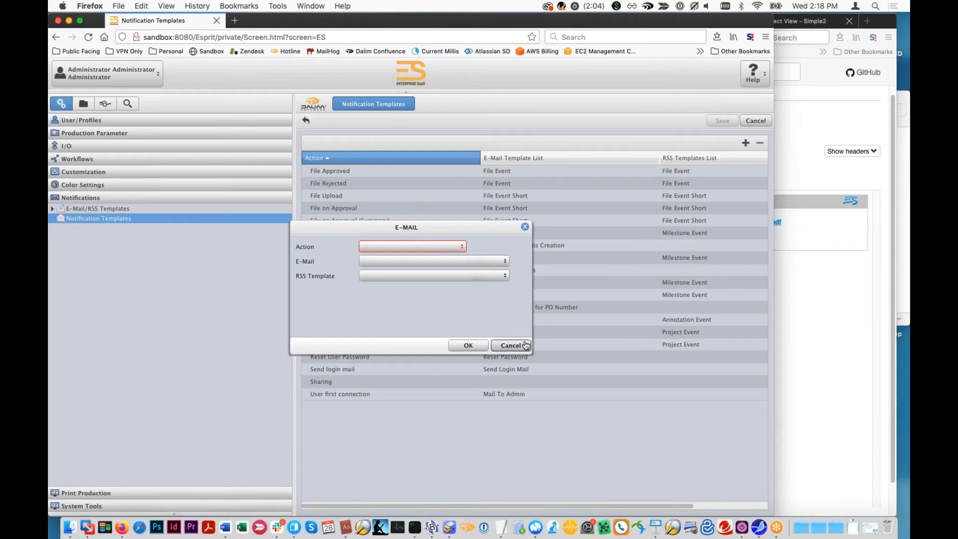
pyautogui.click(508, 345)
# - Open the Project(s) Waiting for PO Number template from the E-Mail/RSS templates
pyautogui.click(54, 210)
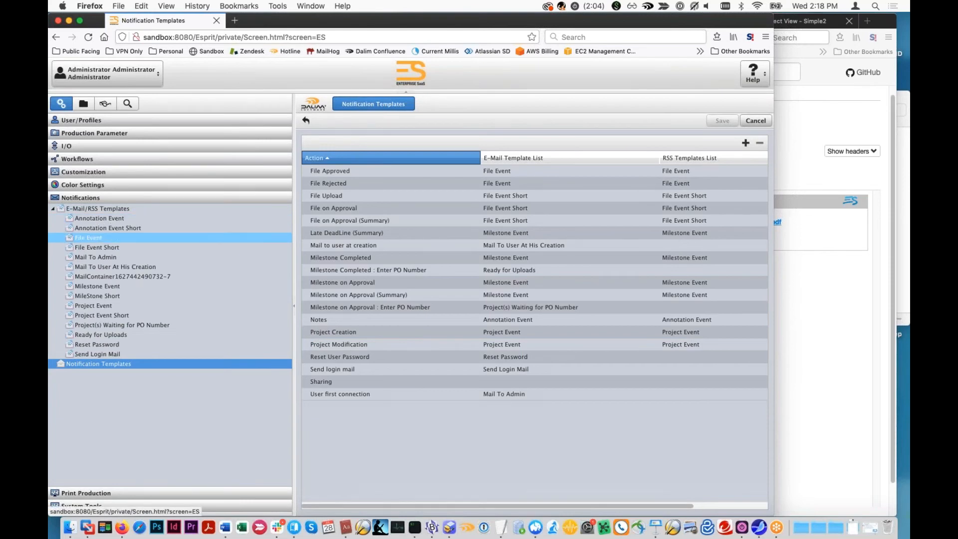
pyautogui.click(127, 325)
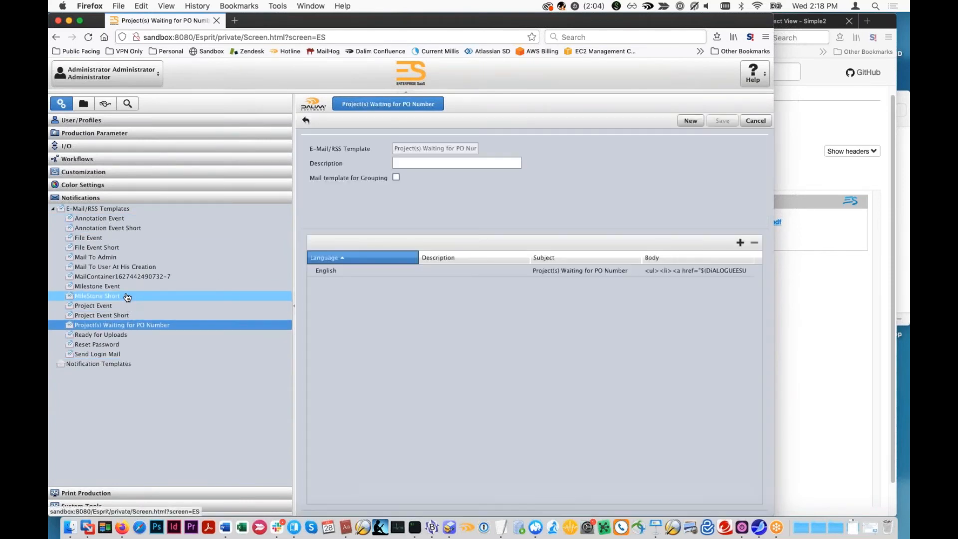
# - Review the body of the English e-mail in the File Event template, and close it without changes
pyautogui.click(109, 239)
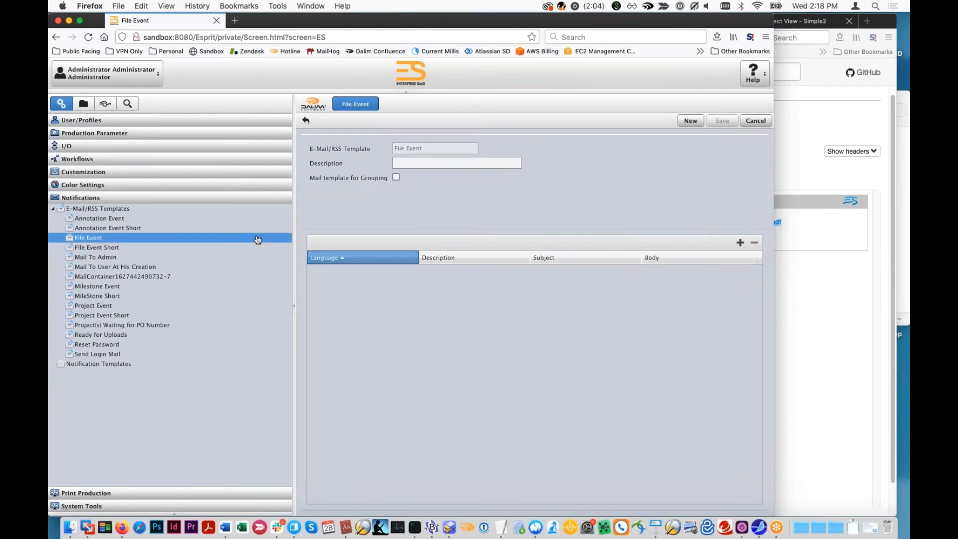
pyautogui.doubleClick(379, 282)
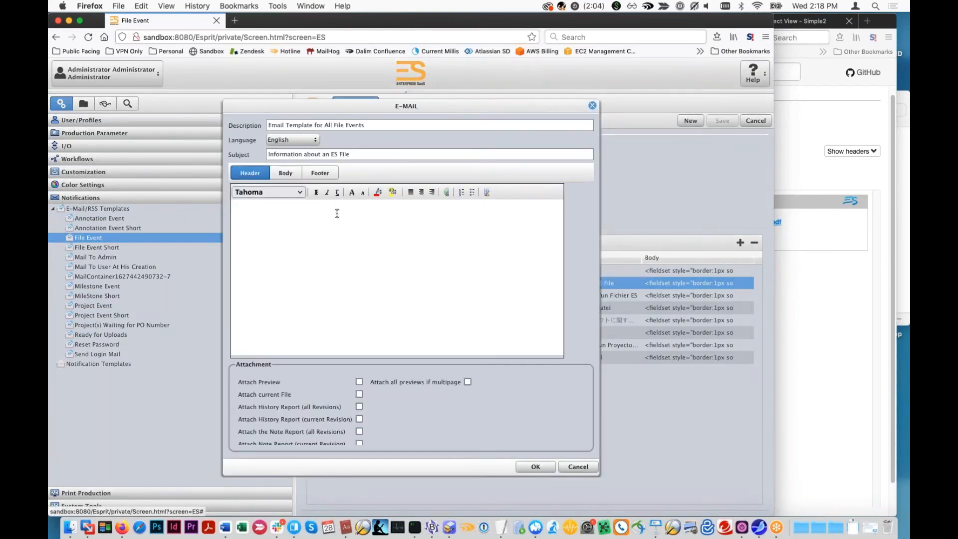
pyautogui.click(298, 175)
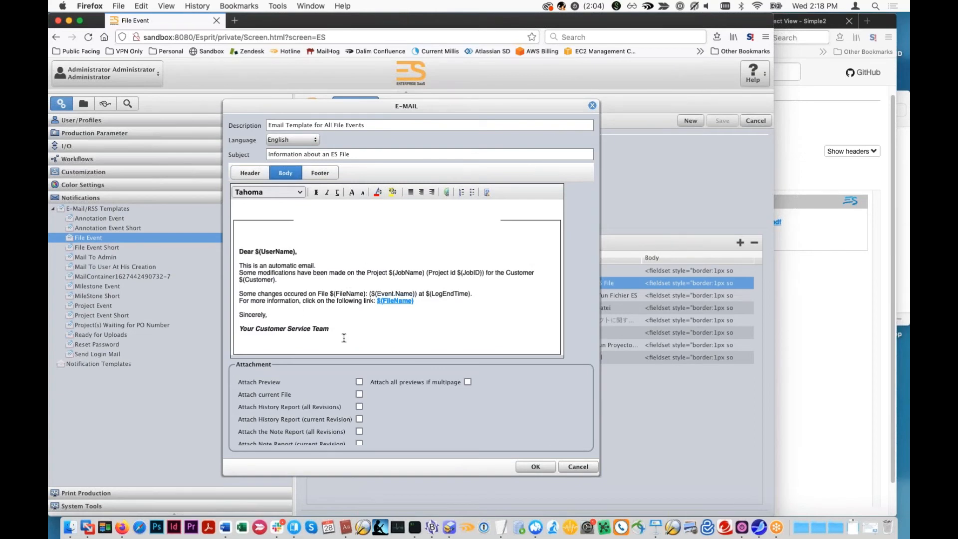
pyautogui.click(291, 282)
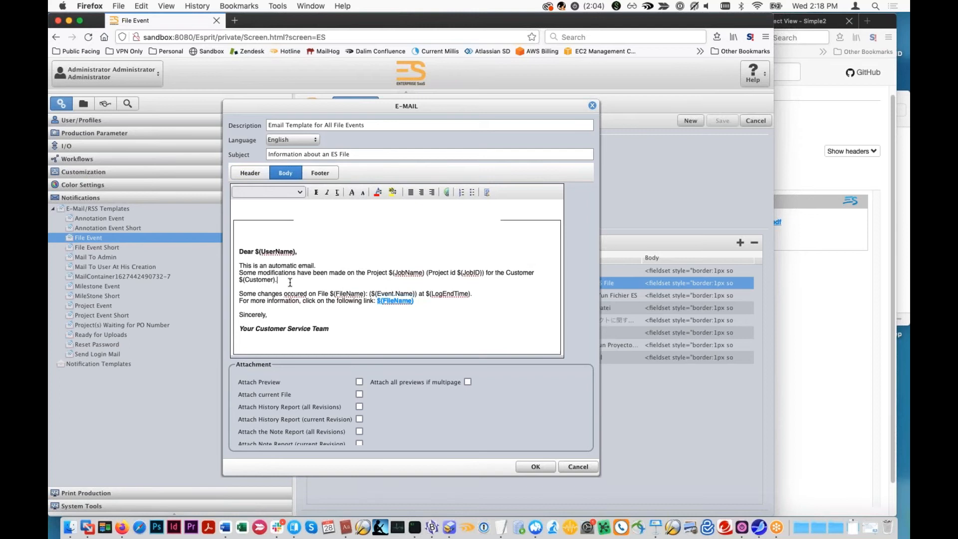
pyautogui.click(579, 467)
# - Review the Notification Templates list to find which e-mail template the File Upload action uses
pyautogui.click(127, 364)
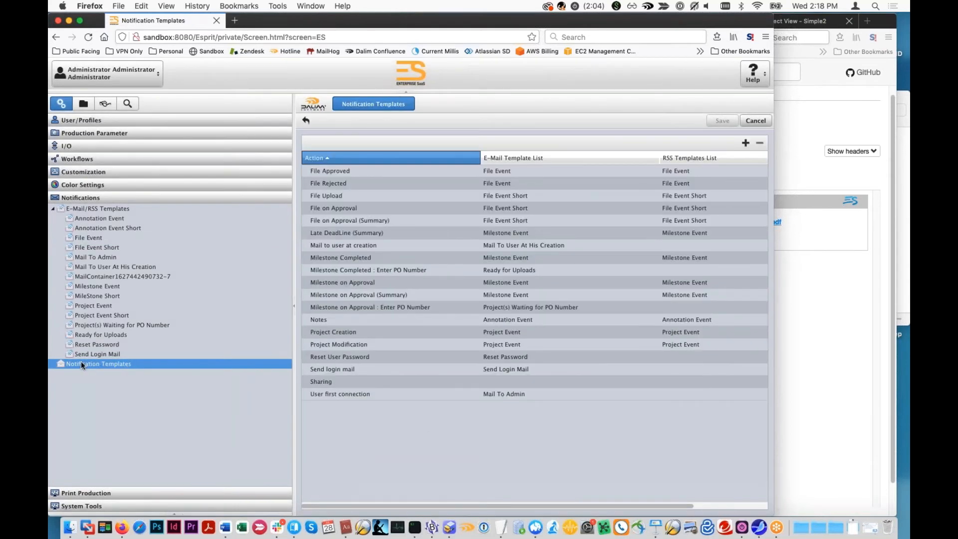
pyautogui.click(584, 257)
pyautogui.click(402, 209)
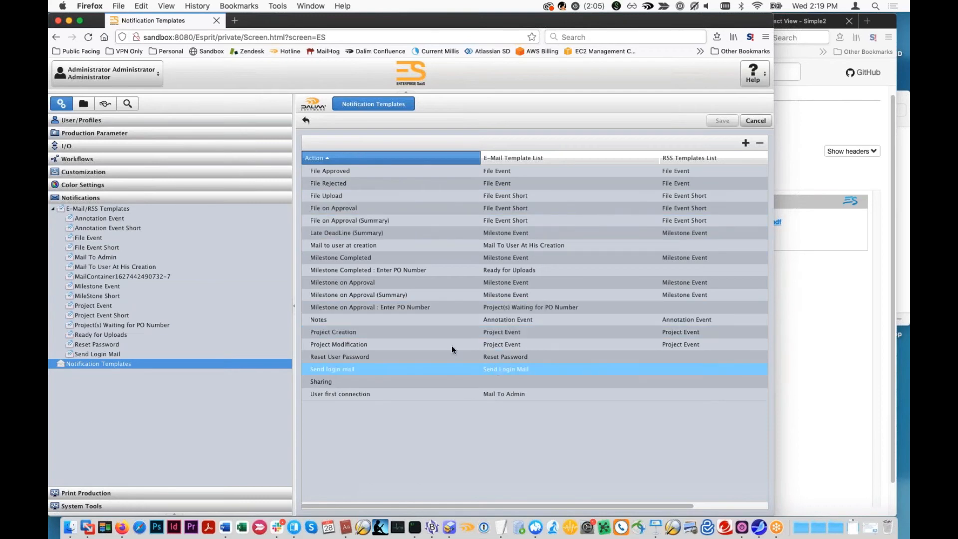
pyautogui.click(317, 320)
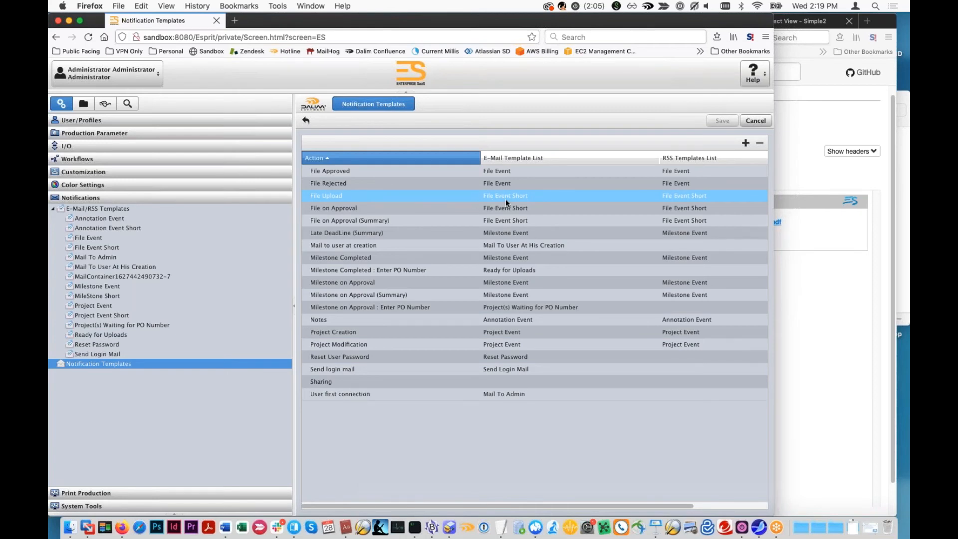
# - Add the line "Some custom text!!!!!" to the English e-mail body of the File Event Short template and save it
pyautogui.click(101, 247)
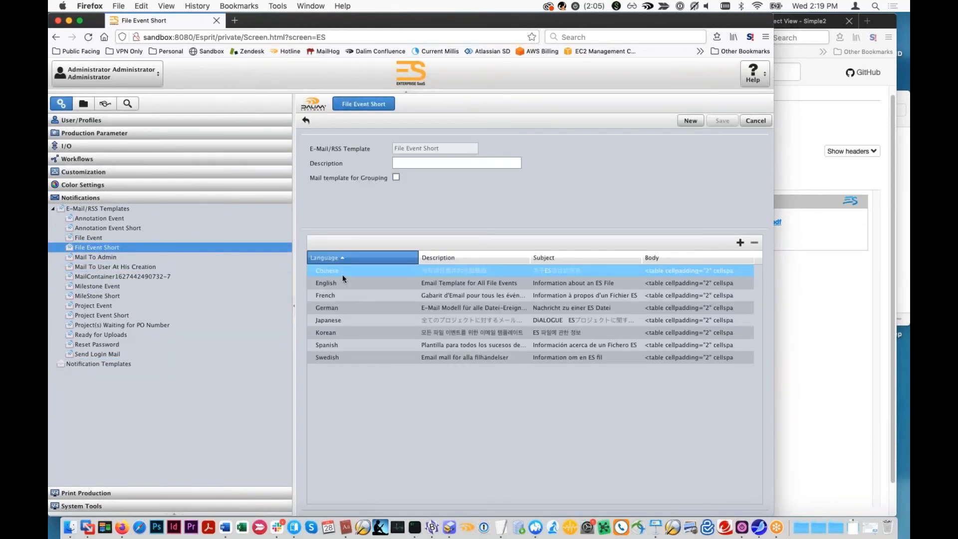
pyautogui.click(476, 283)
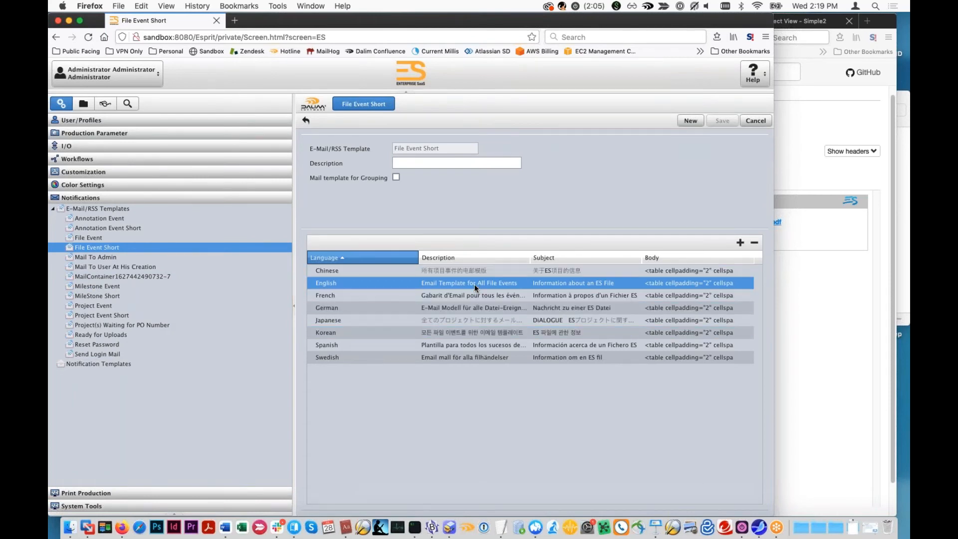
pyautogui.doubleClick(476, 288)
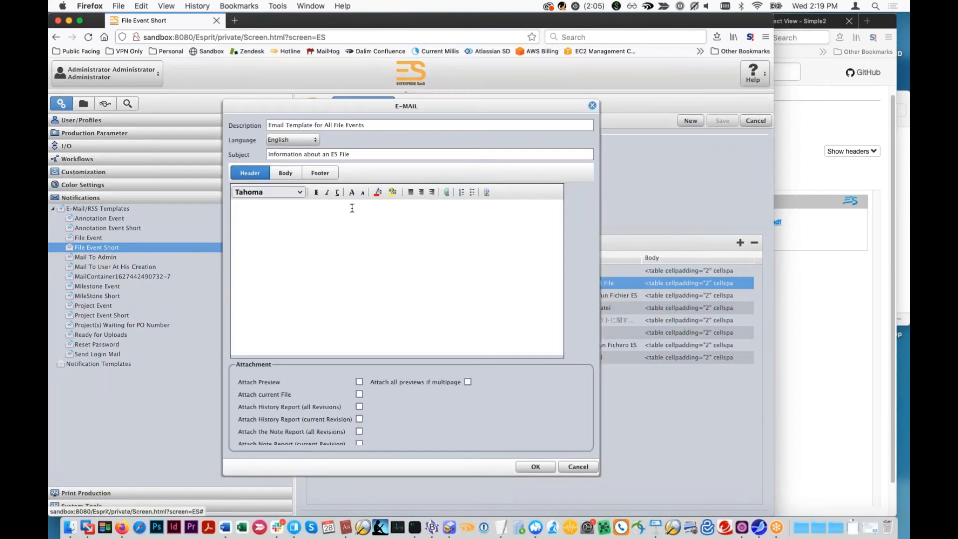
pyautogui.click(299, 173)
pyautogui.click(427, 227)
pyautogui.press('Return')
pyautogui.press('Return')
pyautogui.write('Some custom tes')
pyautogui.press('BackSpace')
pyautogui.write('x')
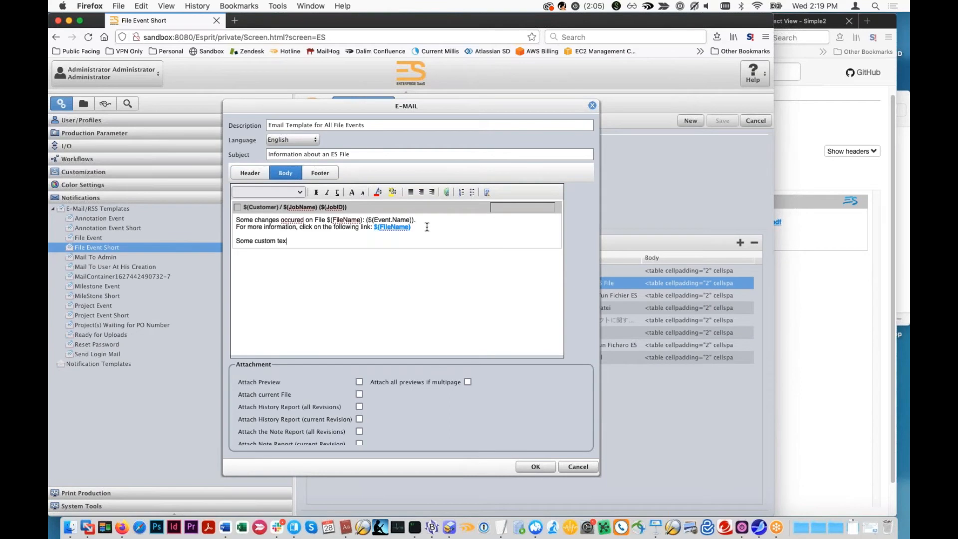
pyautogui.write('t!!!!!')
pyautogui.click(536, 467)
pyautogui.click(722, 120)
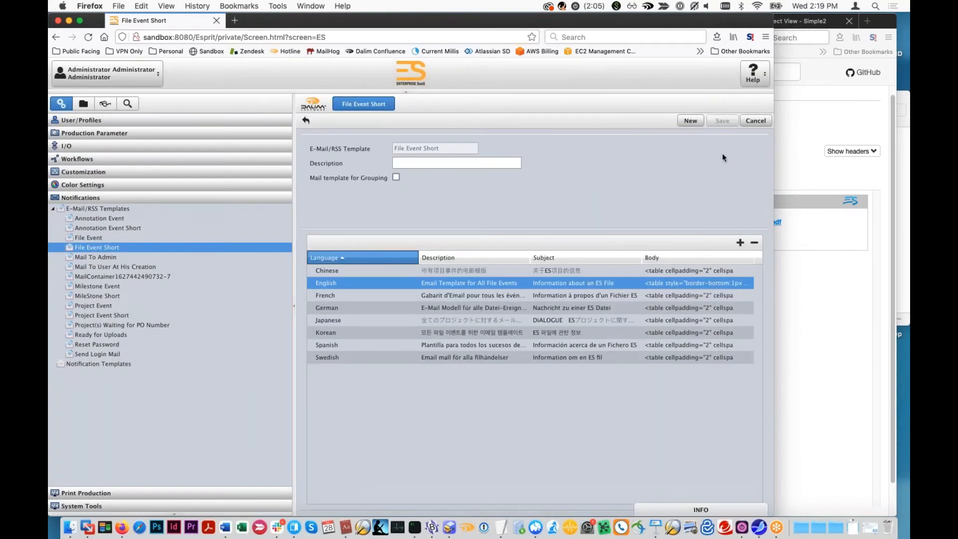
# - Switch to the Simple2 project window, close the upload window and delete simple_test.pdf from the project's documents
pyautogui.click(852, 298)
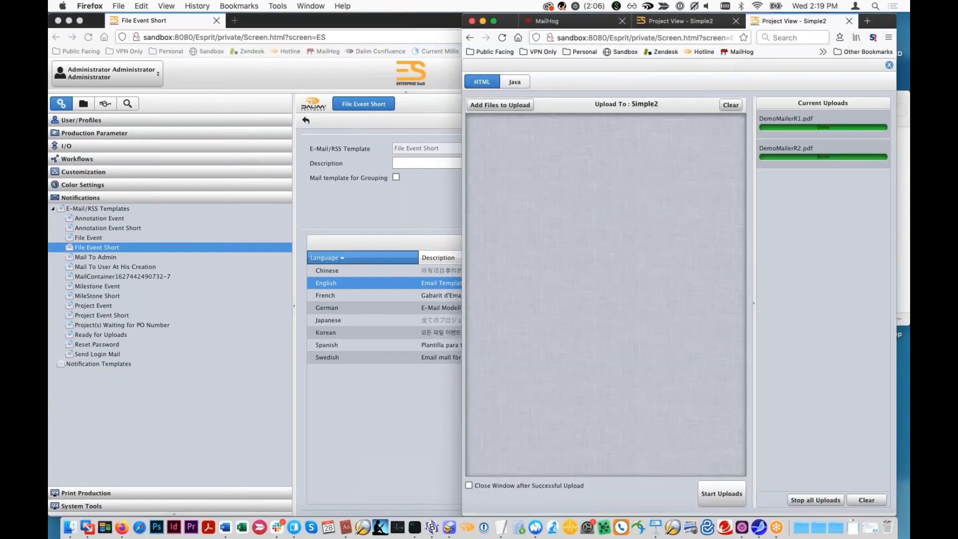
pyautogui.click(789, 21)
pyautogui.click(891, 66)
pyautogui.click(712, 207)
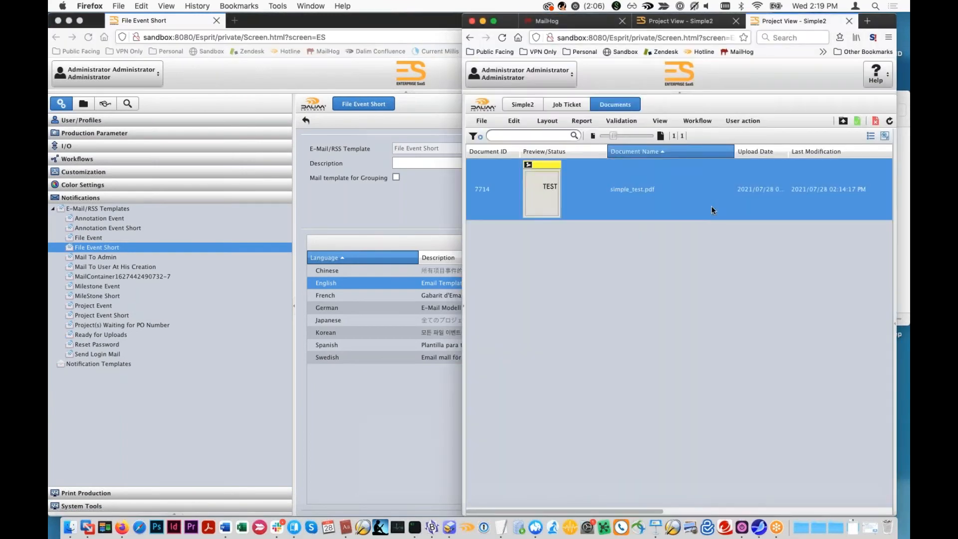
pyautogui.rightClick(604, 193)
pyautogui.click(625, 239)
pyautogui.click(659, 306)
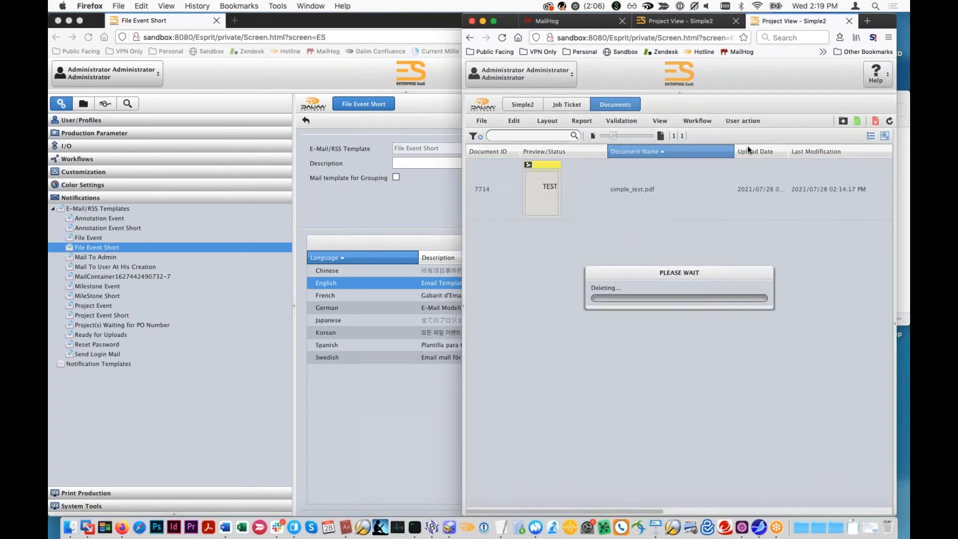
# - Upload DemoMailerR2.pdf to the Simple2 project and close the upload window
pyautogui.click(841, 121)
pyautogui.click(903, 134)
pyautogui.moveTo(654, 149); pyautogui.dragTo(619, 422)
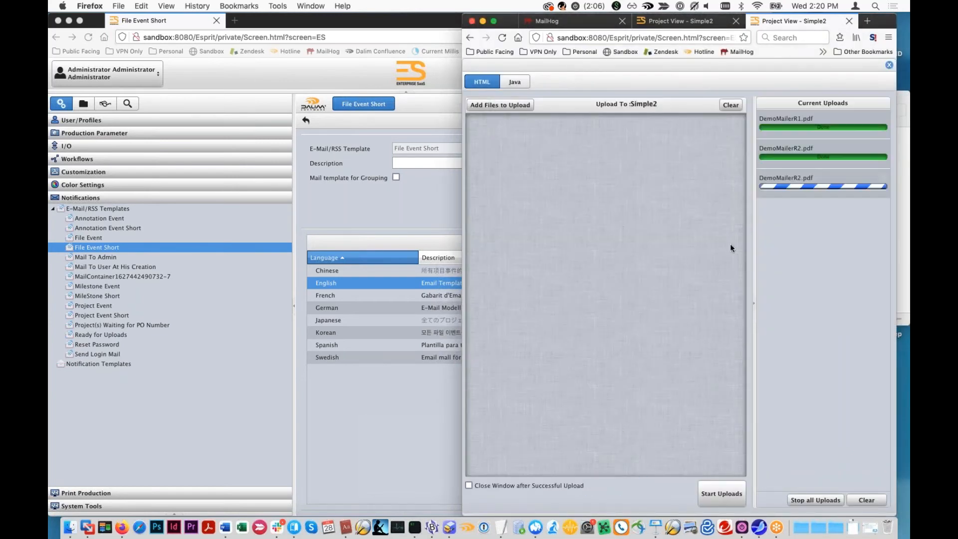
pyautogui.click(889, 65)
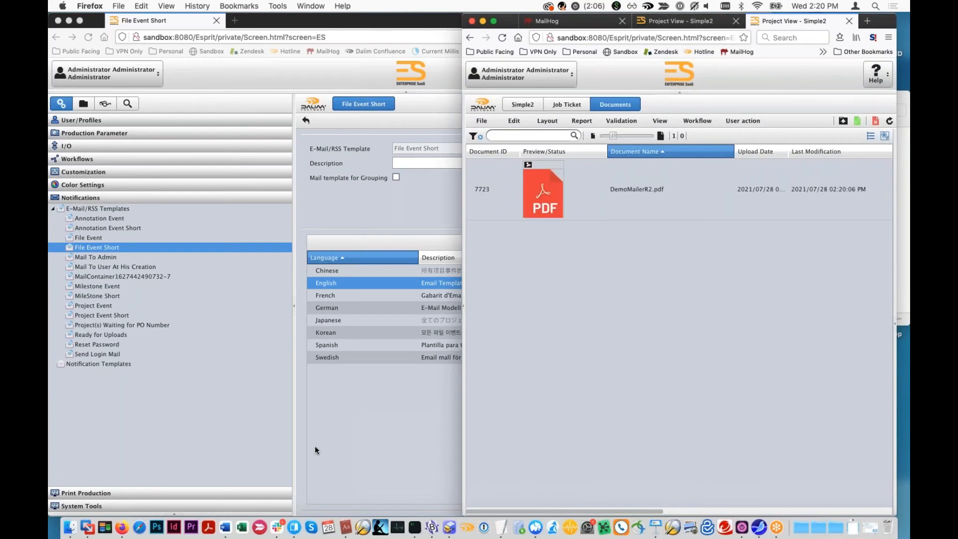
# - Open the newest MailHog message about the DemoMailerR2.pdf file upload and read its body text
pyautogui.click(584, 22)
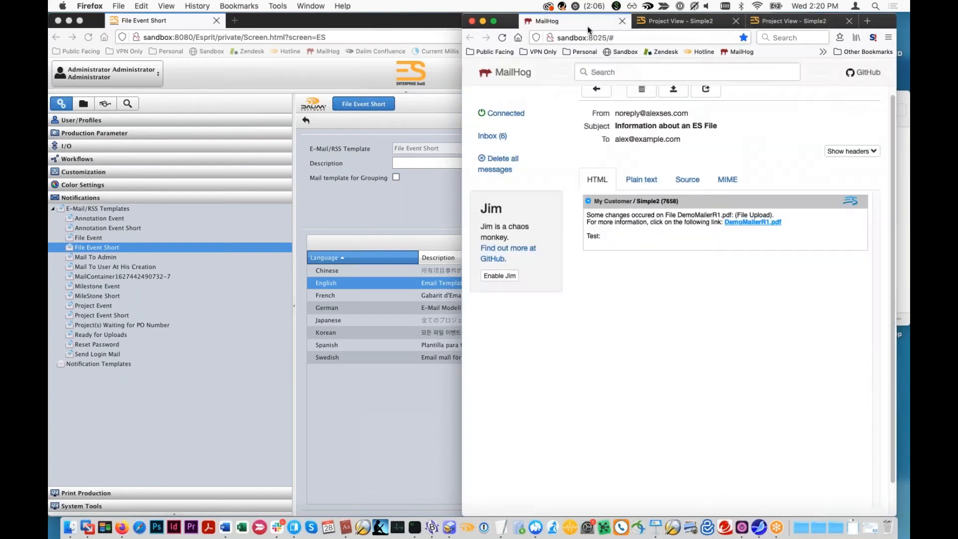
pyautogui.click(509, 142)
pyautogui.click(683, 139)
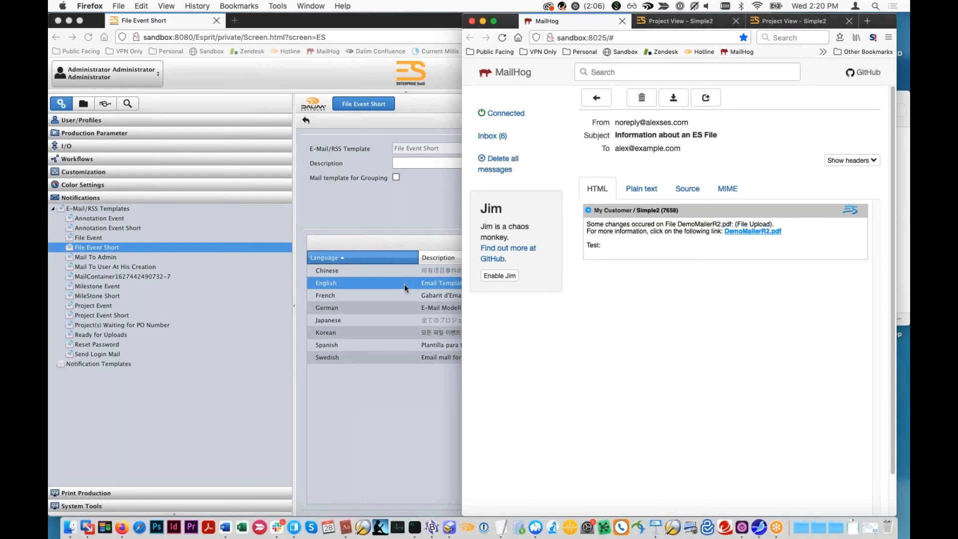
# - Recheck the English e-mail body of the File Event Short template for the custom text, and close it without changes
pyautogui.click(391, 282)
pyautogui.doubleClick(392, 283)
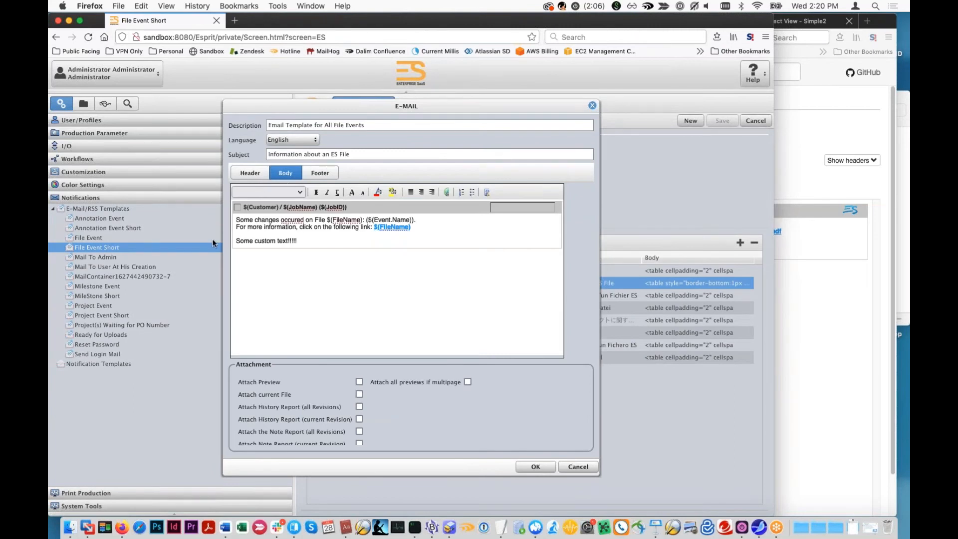
pyautogui.click(821, 330)
pyautogui.click(349, 329)
pyautogui.click(591, 467)
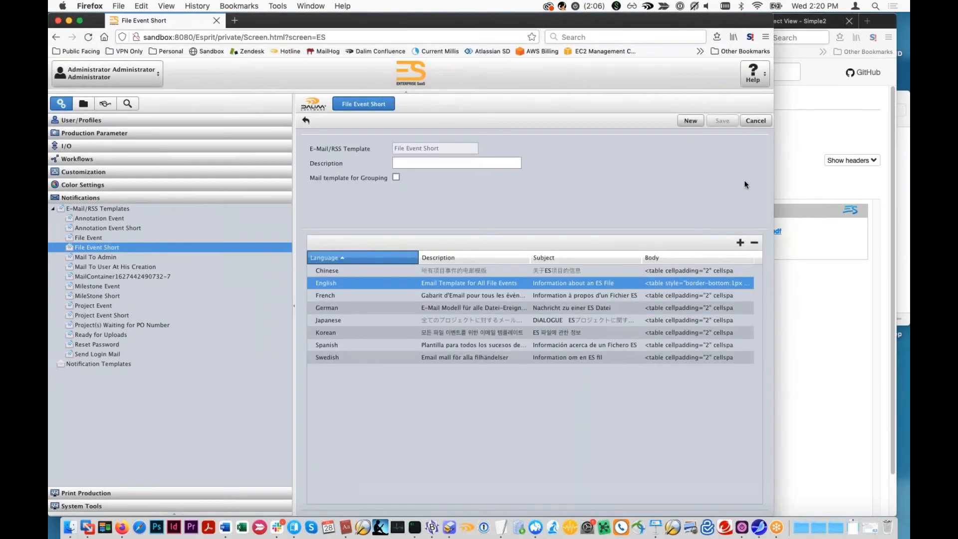
pyautogui.click(797, 264)
# - Check the e-mail template assigned to the File Upload action in the Notification Templates list
pyautogui.click(95, 364)
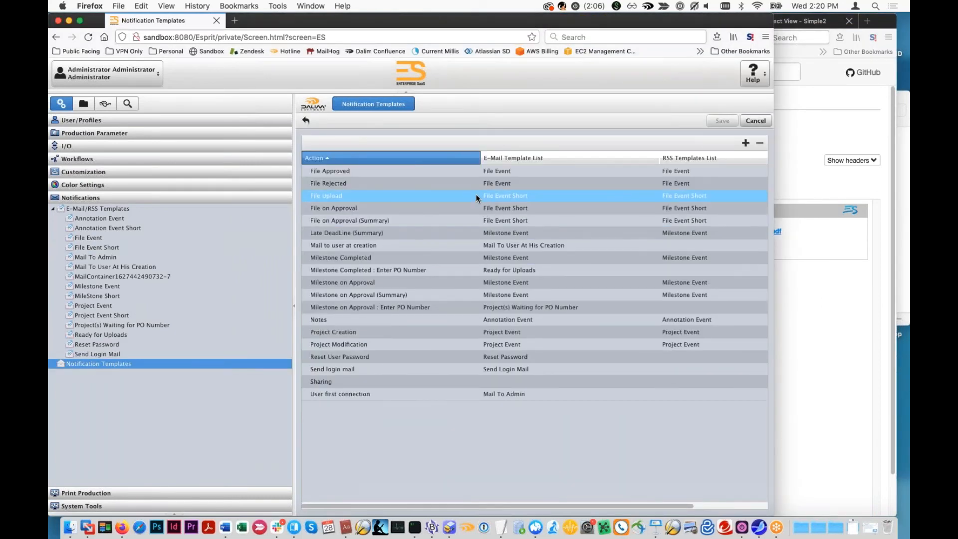
pyautogui.click(474, 198)
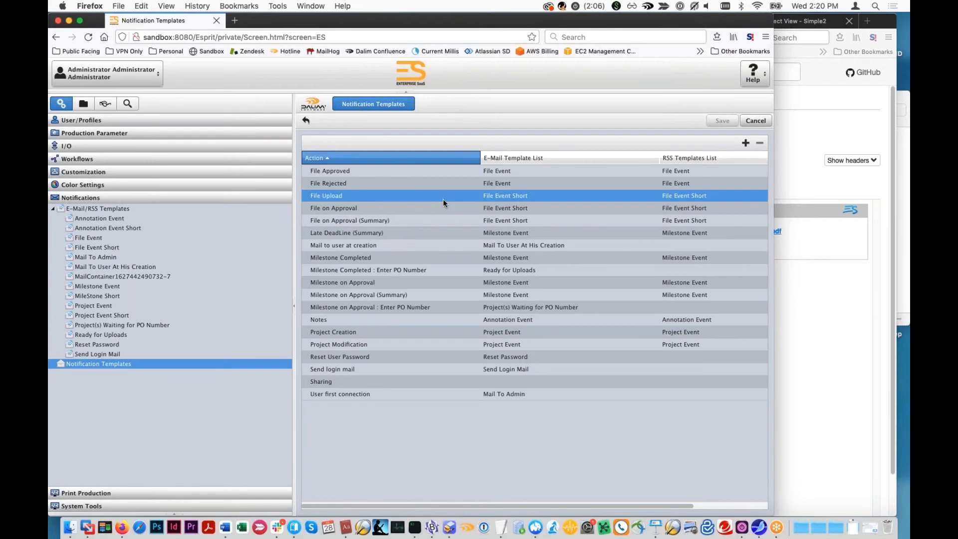
pyautogui.click(114, 228)
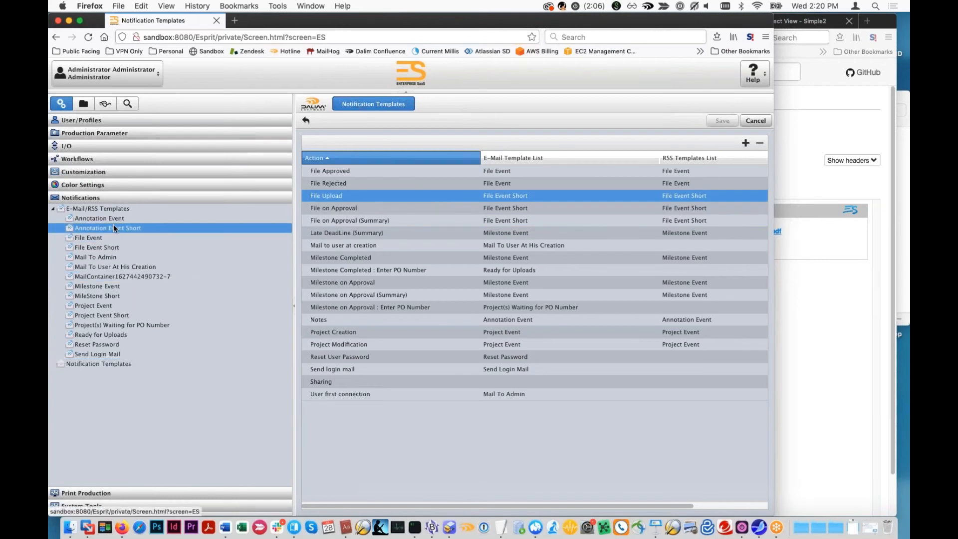
# - Compare the English File Event Short body with the MailHog message and the Simple2 documents, and cancel the e-mail editor
pyautogui.click(117, 248)
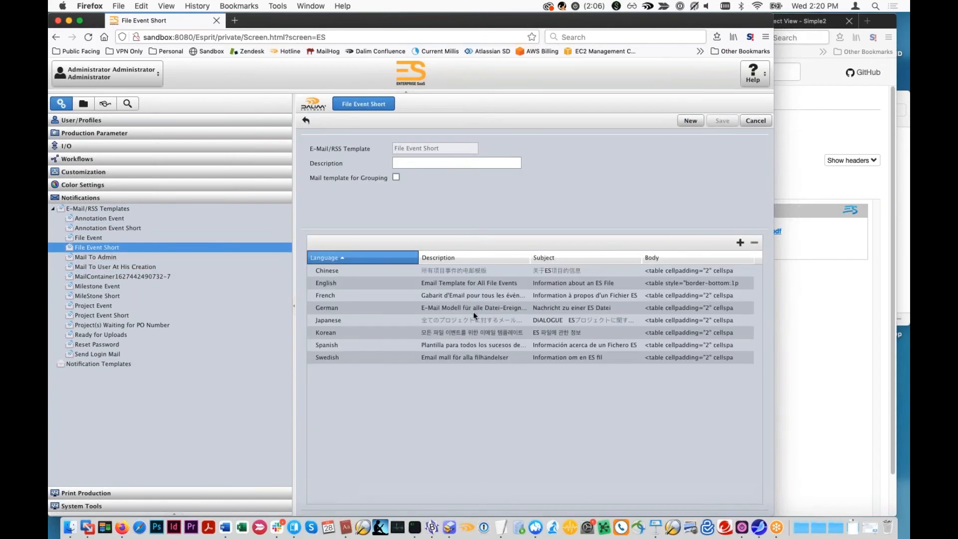
pyautogui.doubleClick(491, 285)
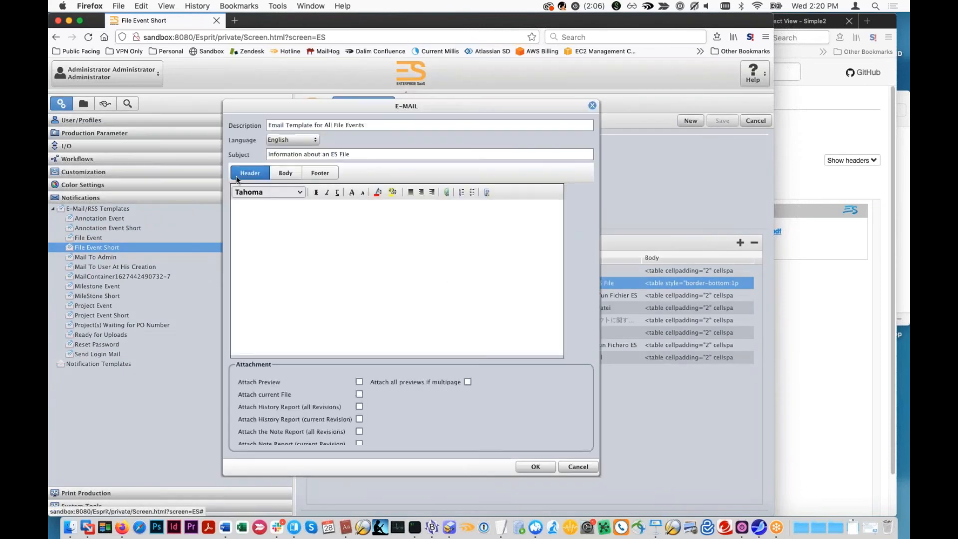
pyautogui.click(286, 173)
pyautogui.click(845, 318)
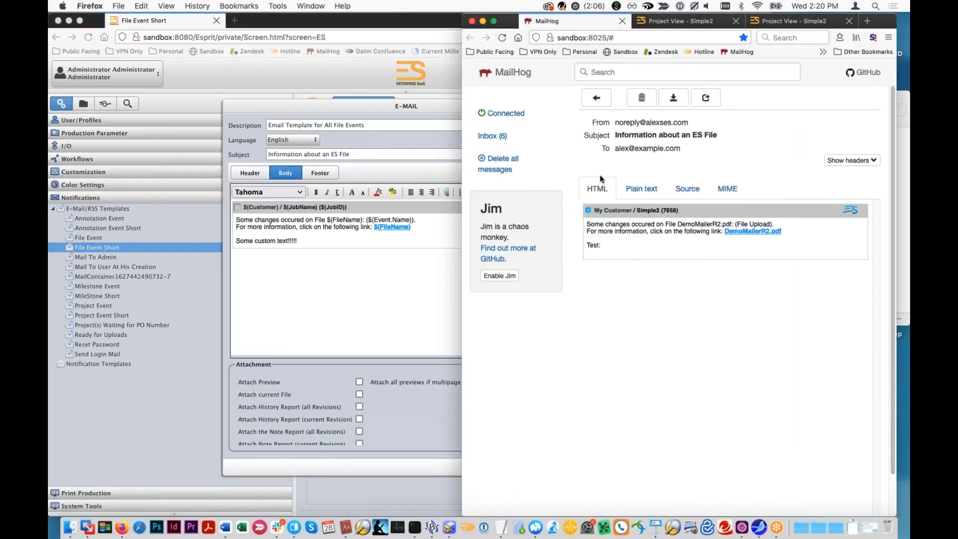
pyautogui.click(667, 20)
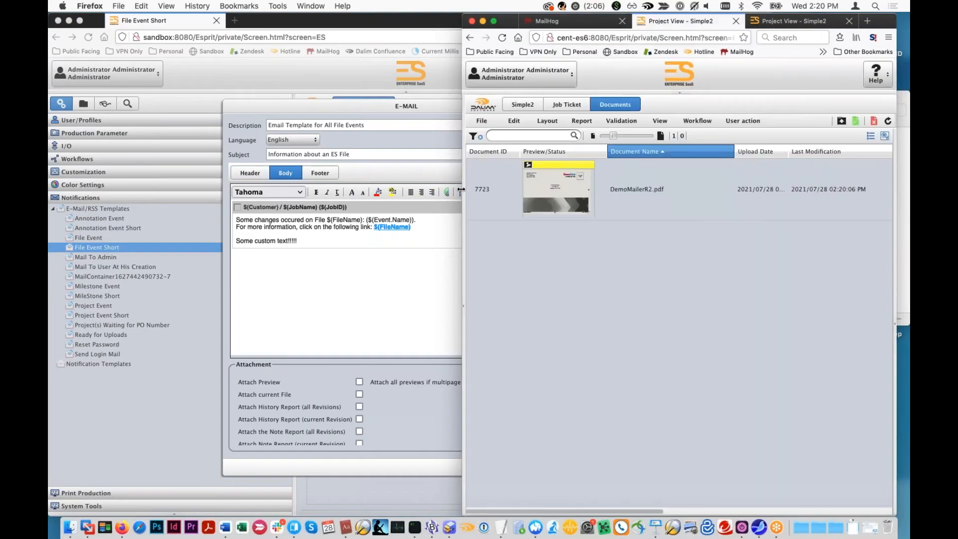
pyautogui.click(116, 79)
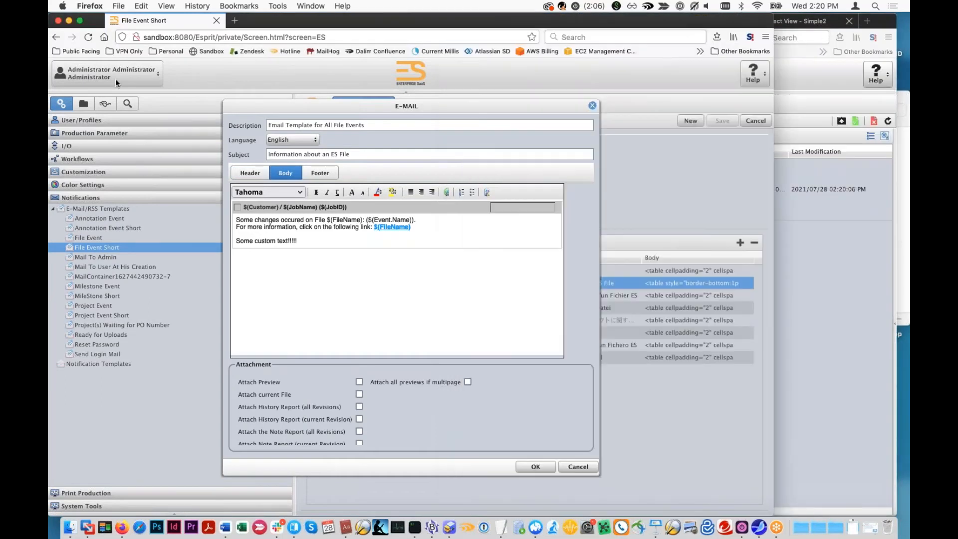
pyautogui.click(578, 466)
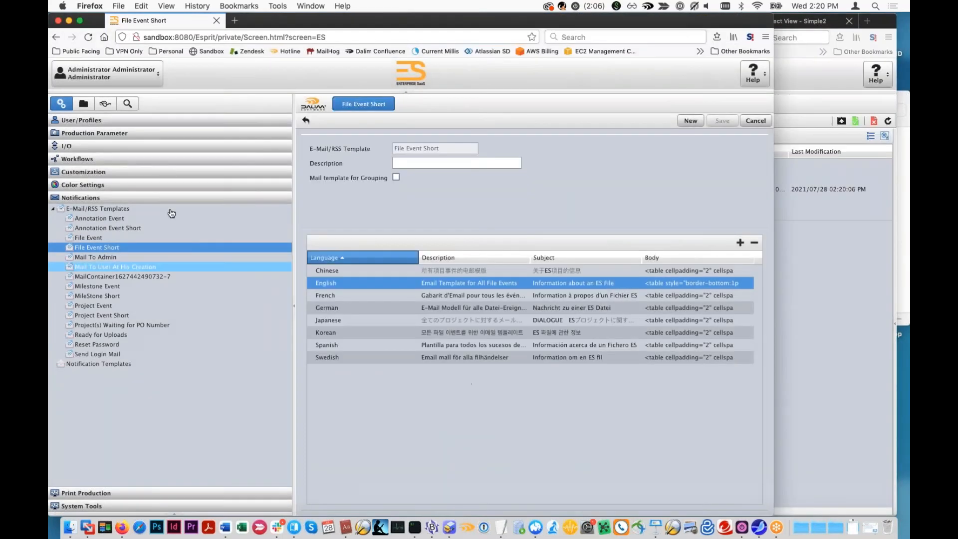
# - Reset the File Upload e-mails in the Main Organization's e-mail settings to the global template and save the settings
pyautogui.click(80, 121)
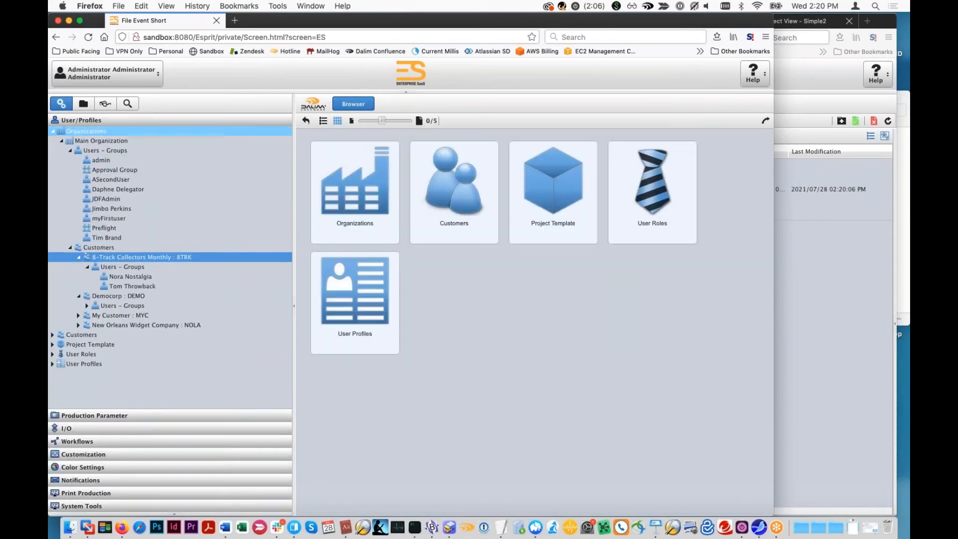
pyautogui.click(85, 141)
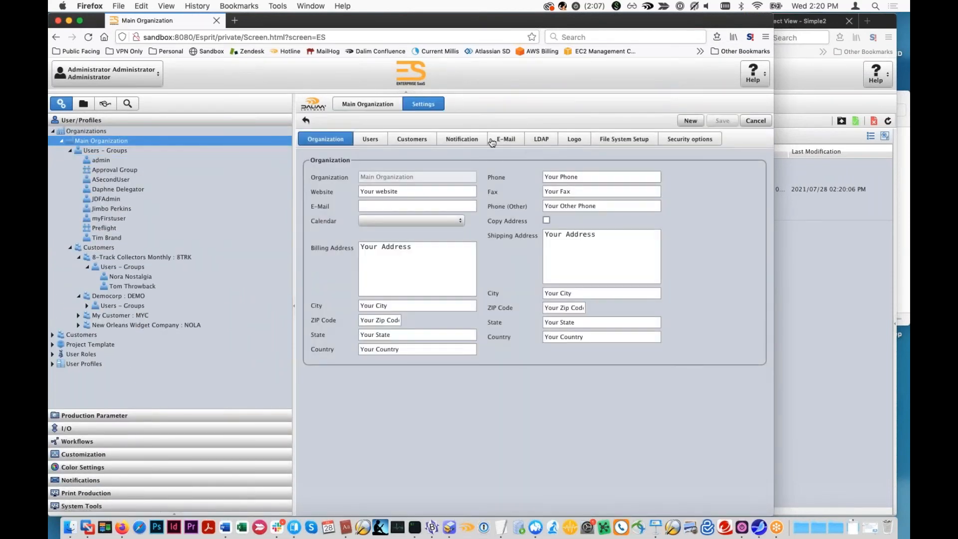
pyautogui.click(506, 140)
pyautogui.doubleClick(520, 298)
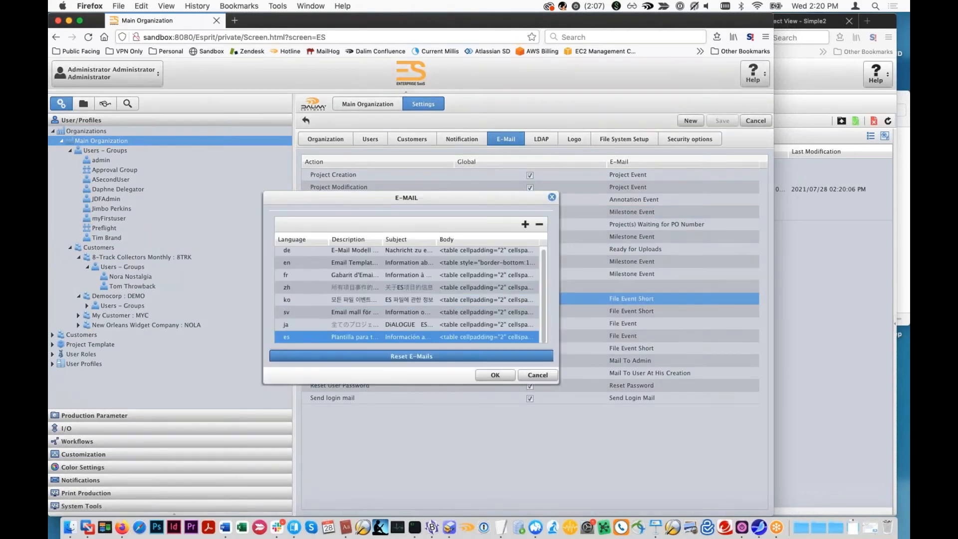
pyautogui.click(485, 377)
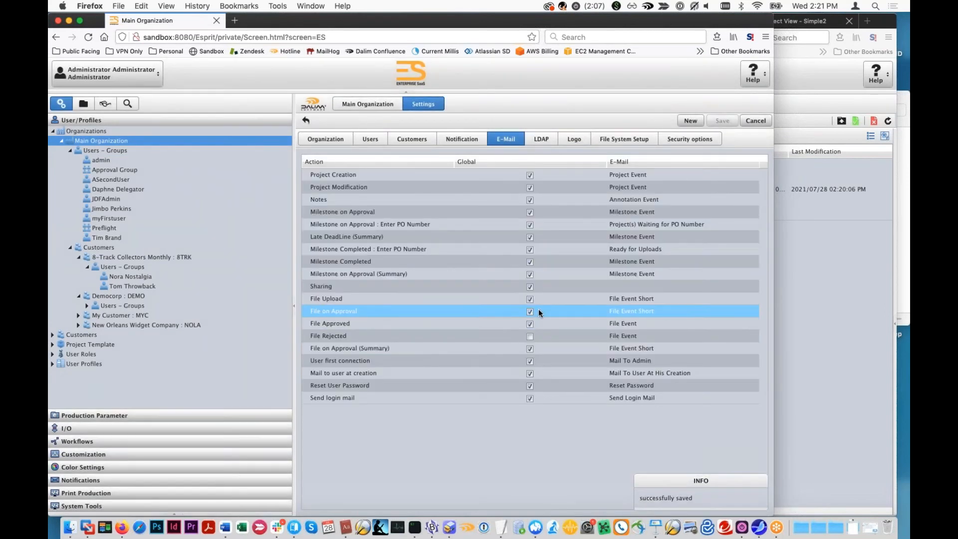
# - Reset the File Rejected e-mails of the Main Organization to the global File Event template
pyautogui.click(535, 334)
pyautogui.click(535, 334)
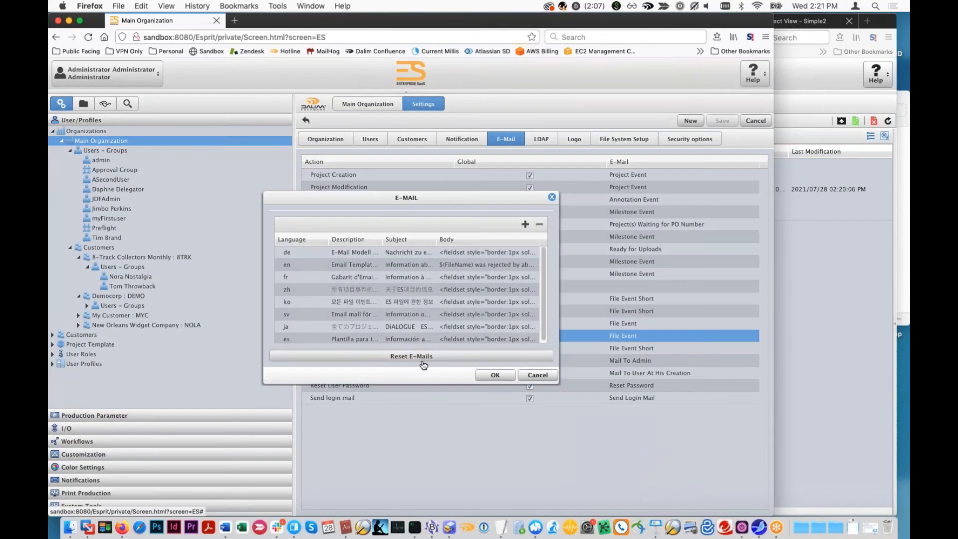
pyautogui.click(485, 377)
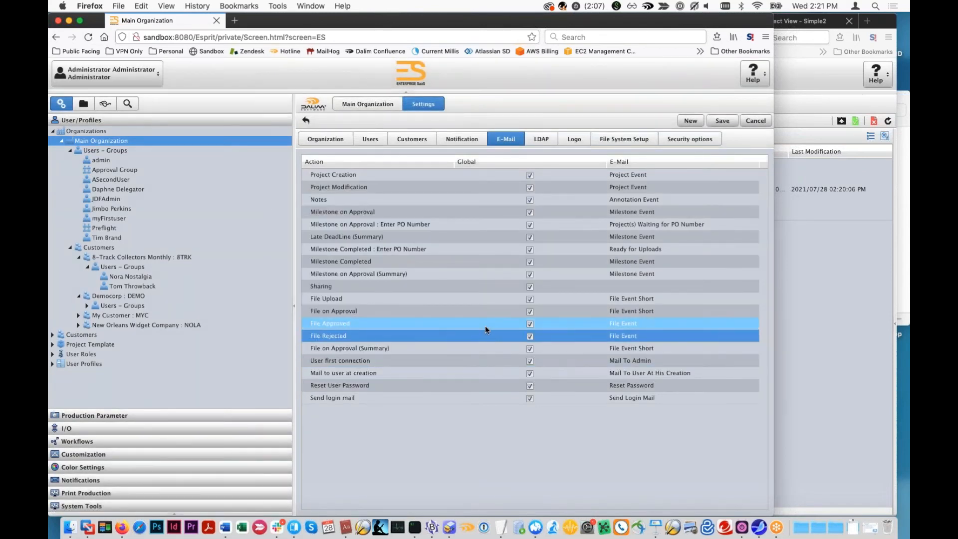
# - Save the Main Organization's e-mail settings, and upload papyrus.pdf to the Simple2 project
pyautogui.click(722, 120)
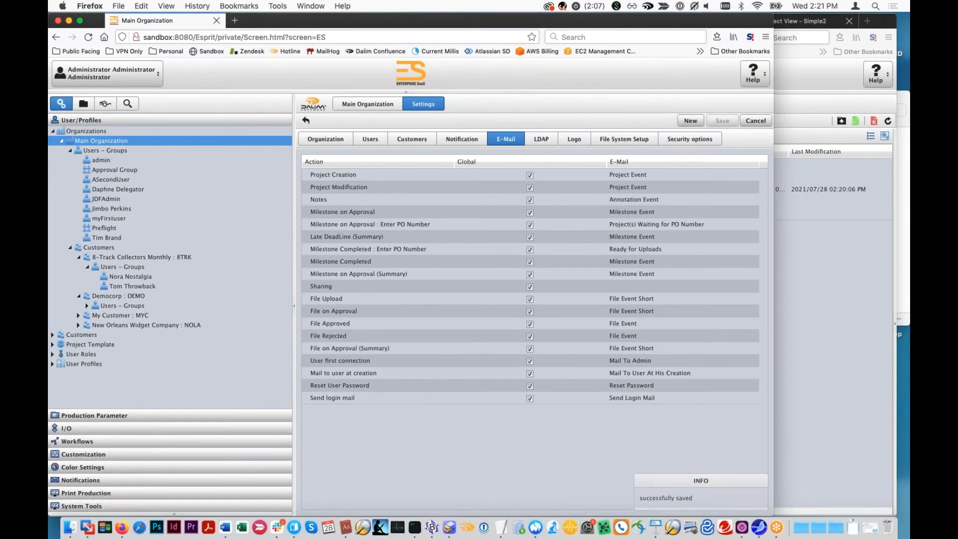
pyautogui.click(841, 251)
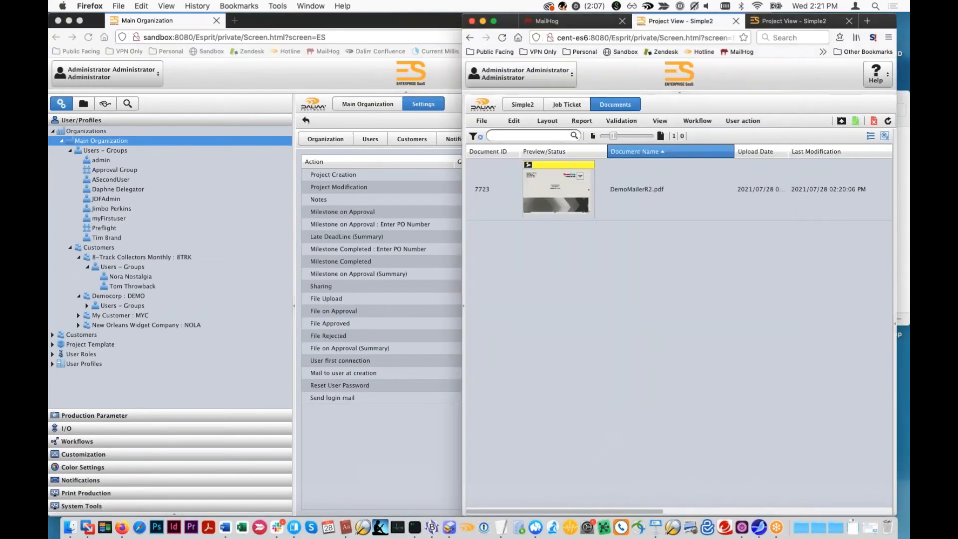
pyautogui.click(841, 121)
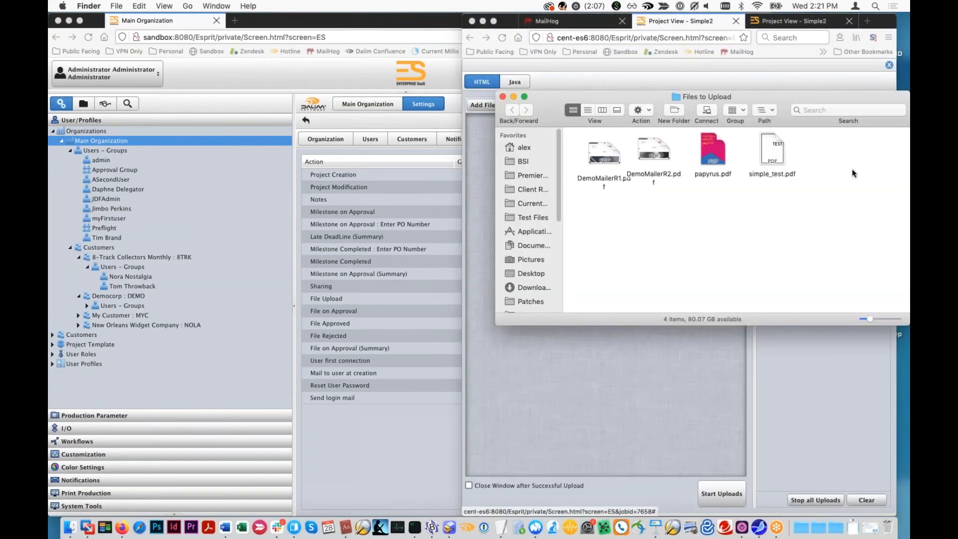
pyautogui.moveTo(716, 151); pyautogui.dragTo(652, 399)
pyautogui.click(722, 494)
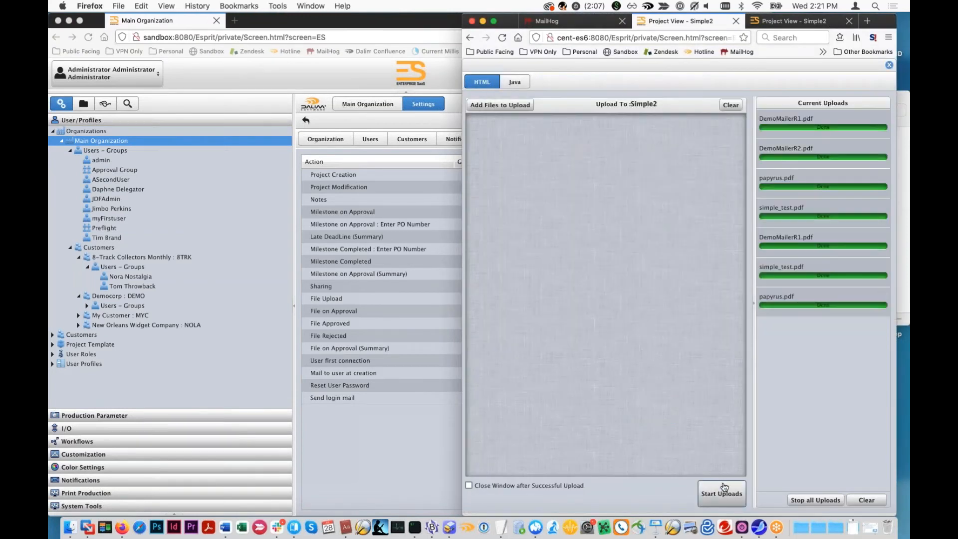
pyautogui.click(890, 67)
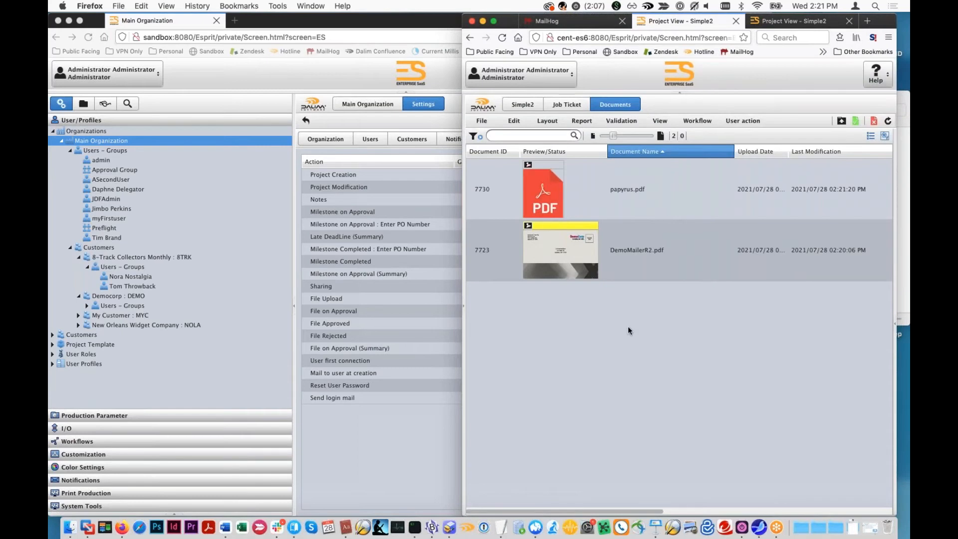
# - Open the newest File Upload notification in MailHog and check its body for papyrus.pdf
pyautogui.click(374, 399)
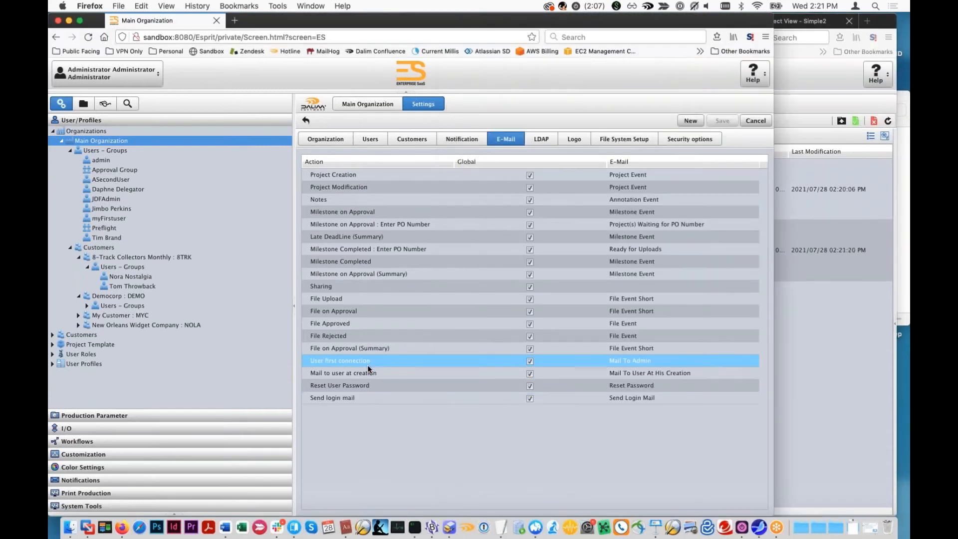
pyautogui.click(808, 299)
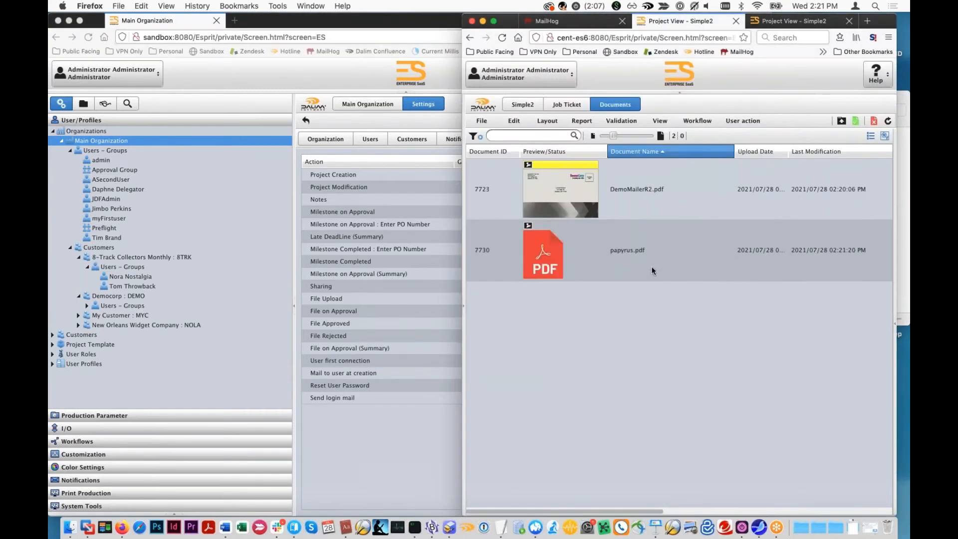
pyautogui.click(601, 25)
pyautogui.click(515, 140)
pyautogui.click(692, 128)
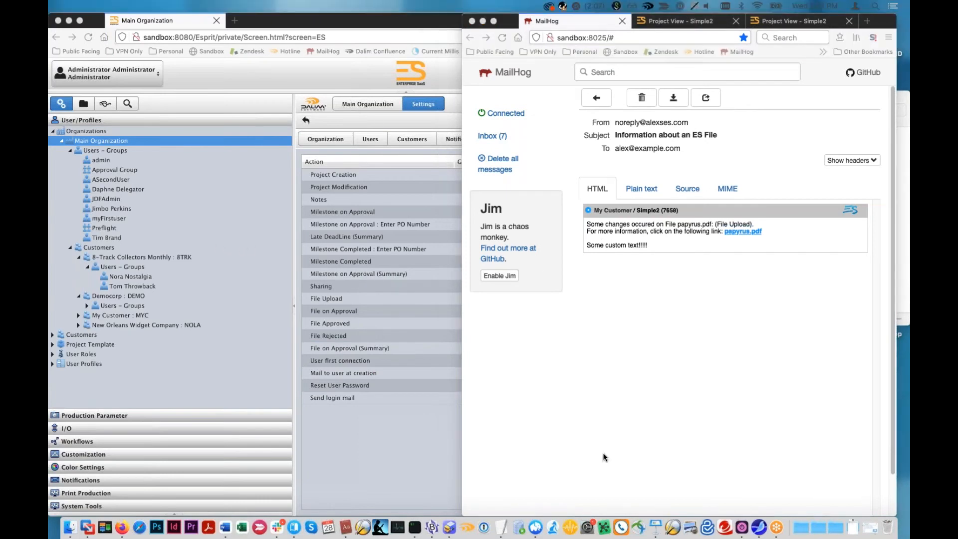
# - Open the English version of the File Event Short e-mail template and display its body text
pyautogui.click(125, 384)
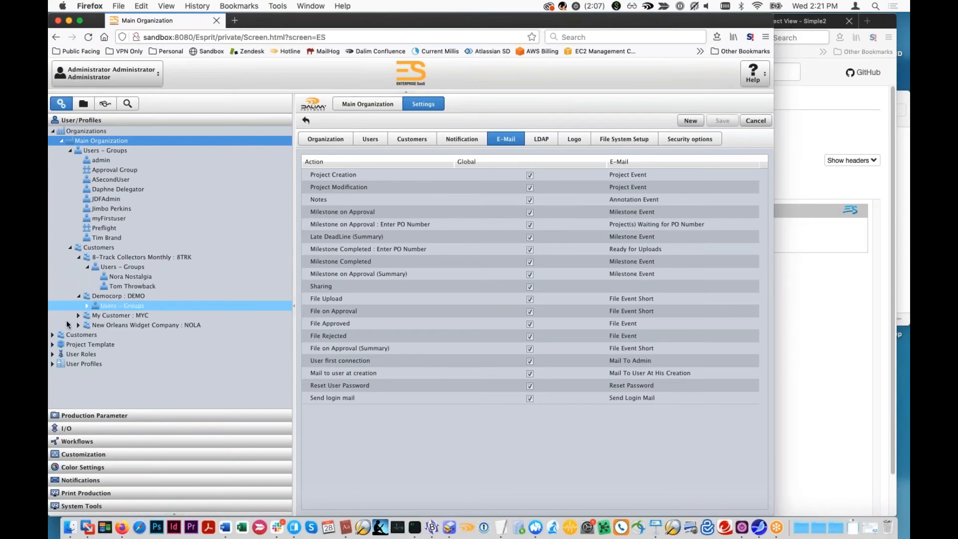
pyautogui.click(81, 506)
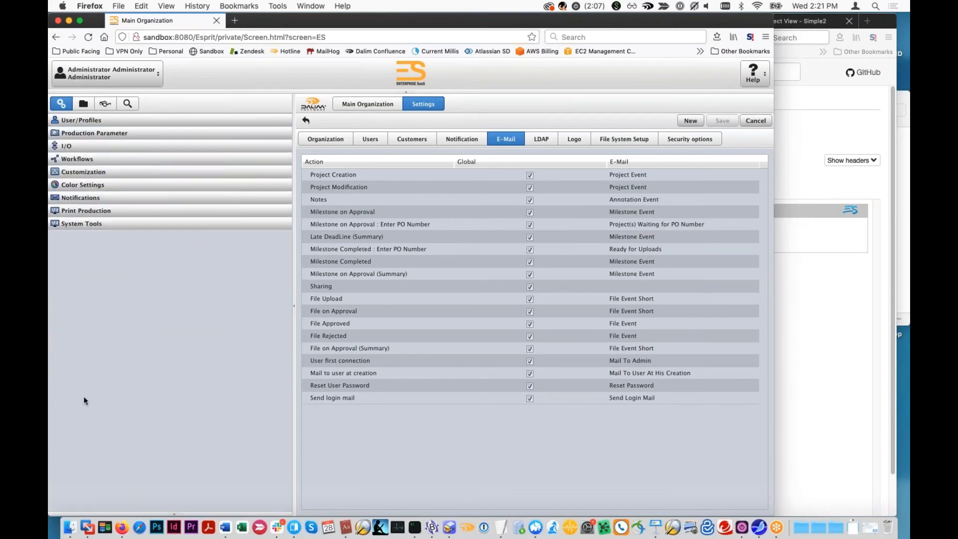
pyautogui.click(80, 197)
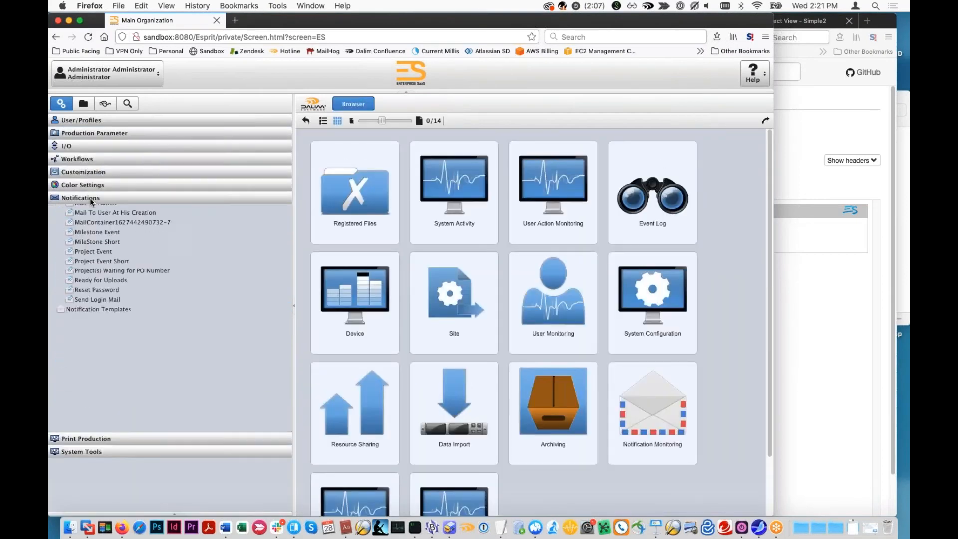
pyautogui.click(96, 247)
pyautogui.click(493, 283)
pyautogui.doubleClick(493, 285)
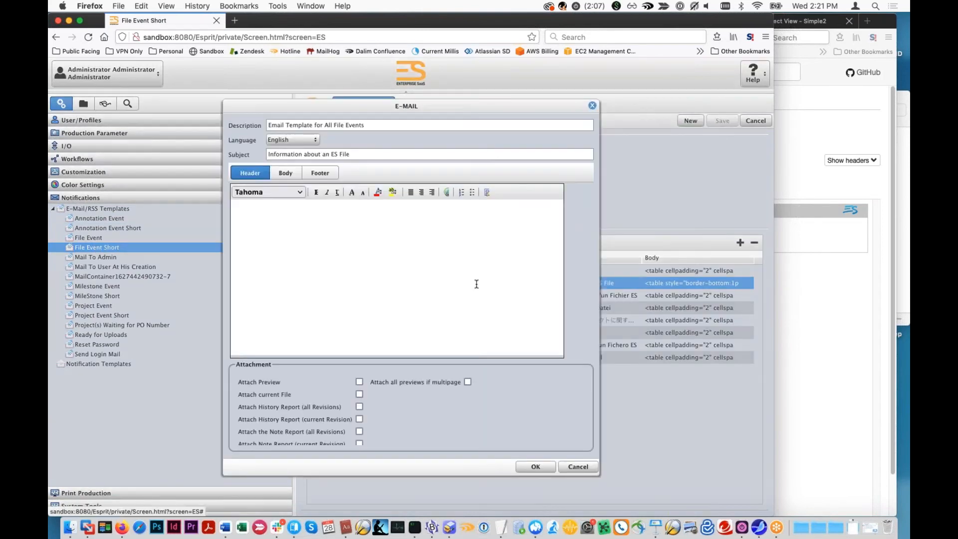
pyautogui.click(291, 176)
pyautogui.click(302, 241)
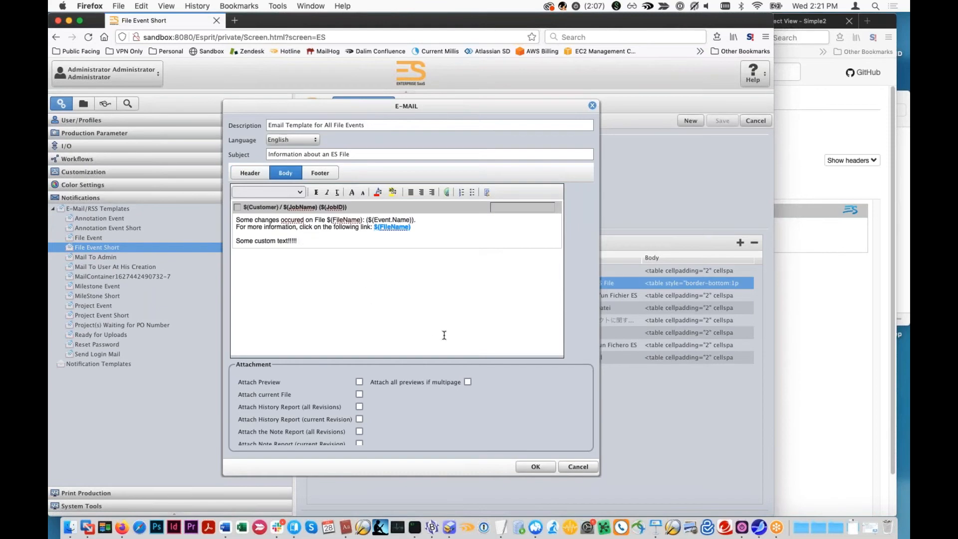
# - Switch to Keynote and examine the Variables Usable in Mail slide, with the presentation moved beside the template list
pyautogui.click(656, 528)
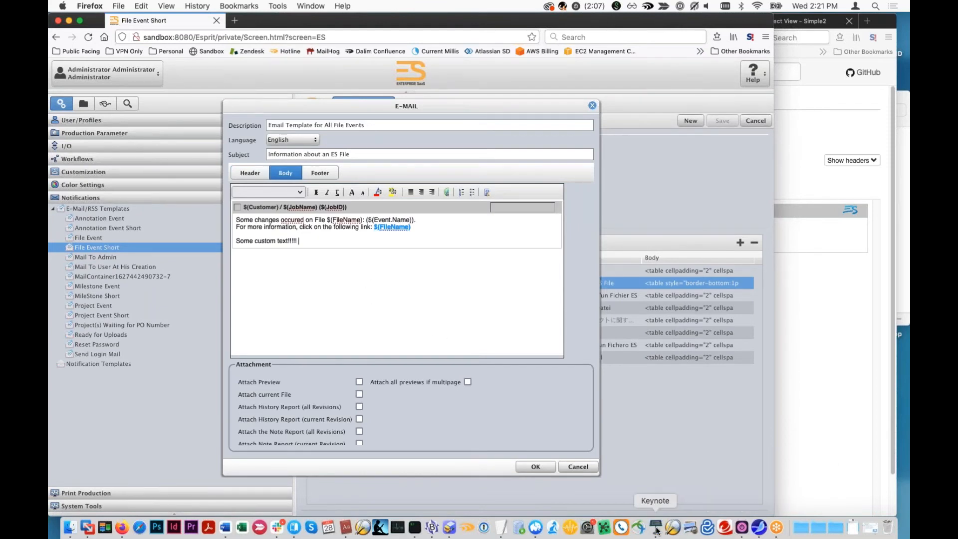
pyautogui.click(96, 221)
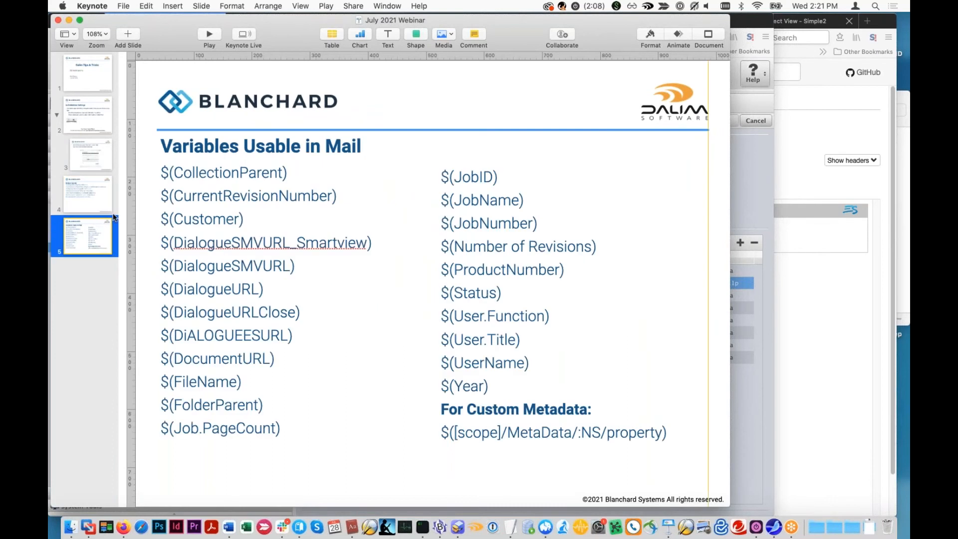
pyautogui.moveTo(342, 25); pyautogui.dragTo(550, 42)
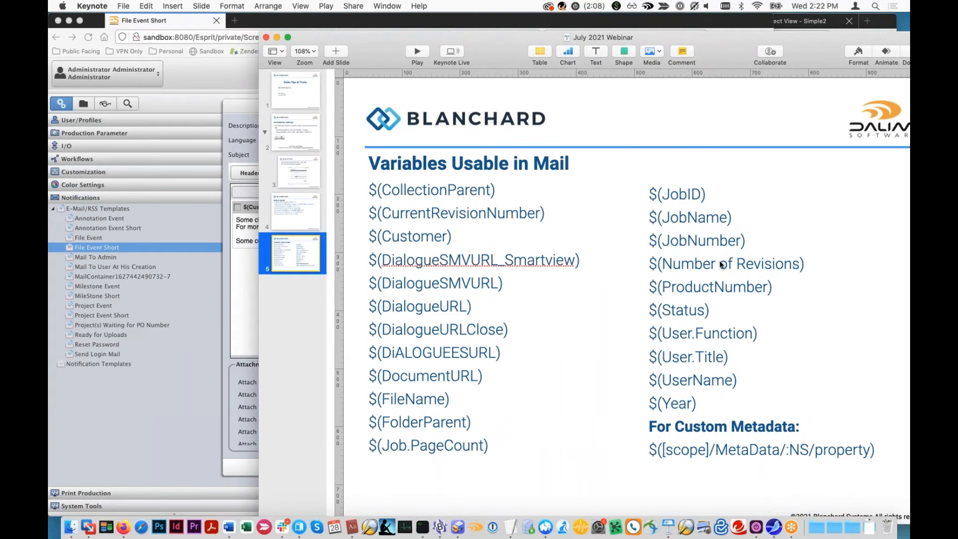
pyautogui.click(719, 244)
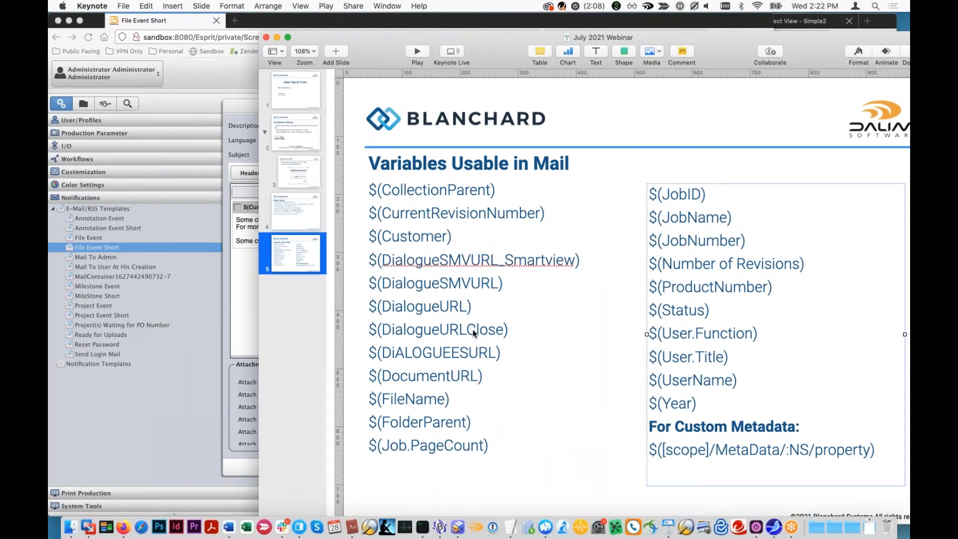
pyautogui.click(673, 408)
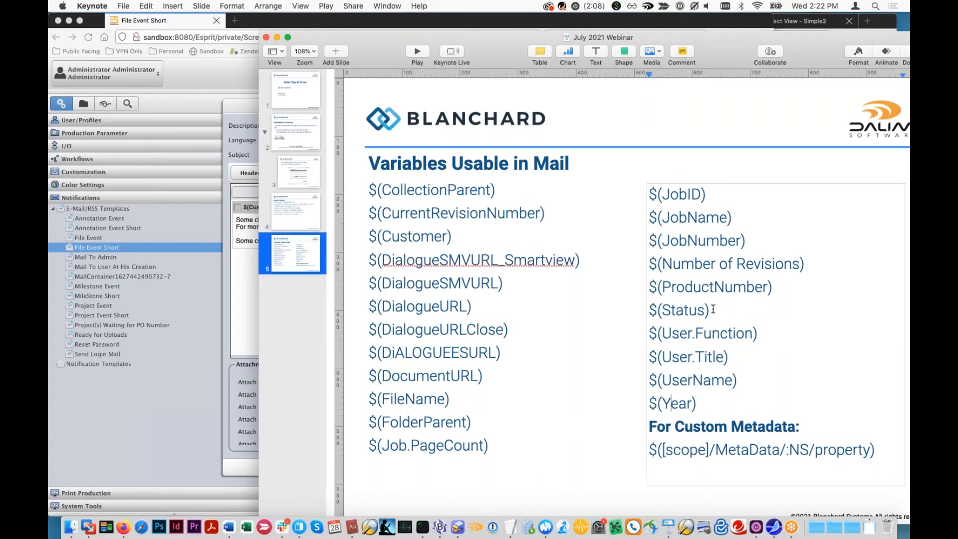
pyautogui.click(464, 202)
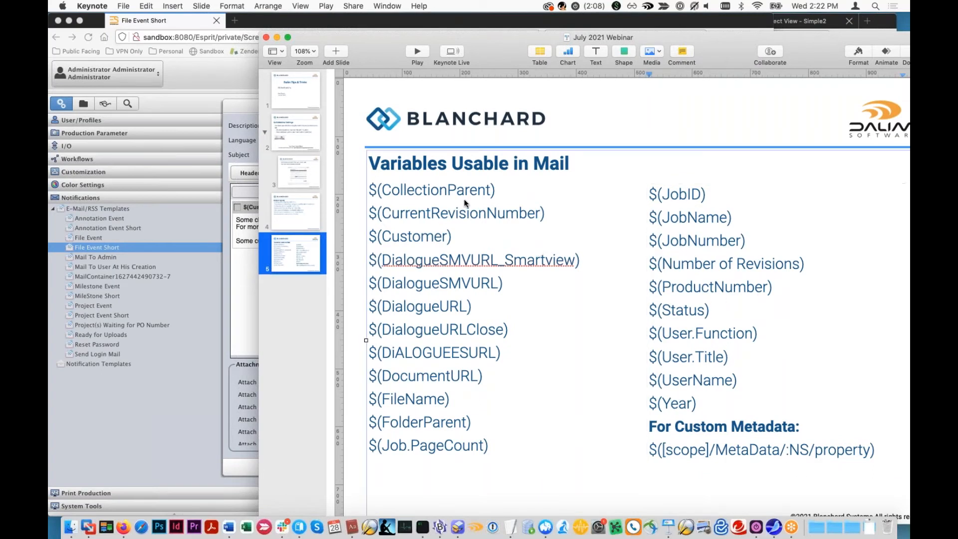
pyautogui.click(456, 237)
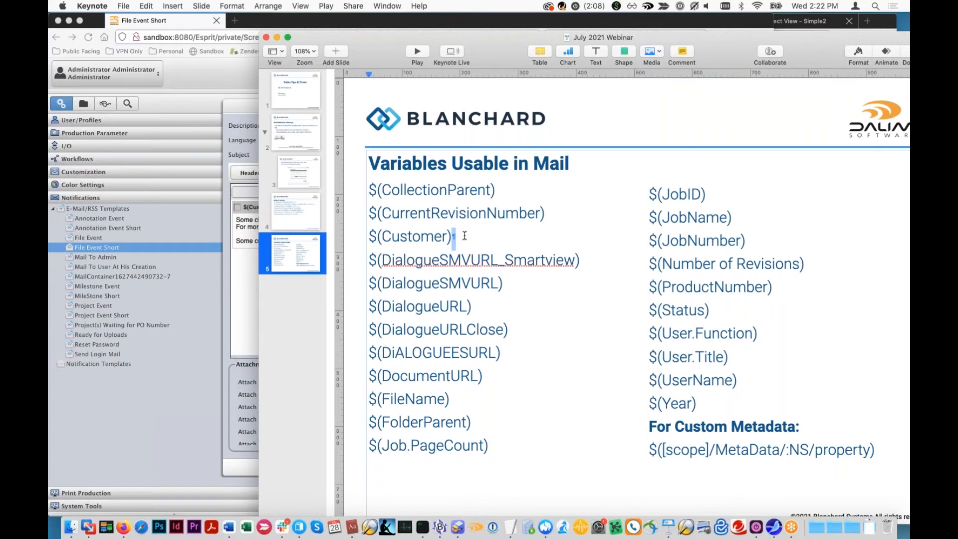
# - Return to the File Event Short e-mail editor in Firefox, examine the $(Customer) and $(FileName) variables in the body, and cancel the editor
pyautogui.click(251, 211)
pyautogui.moveTo(261, 209); pyautogui.dragTo(271, 210)
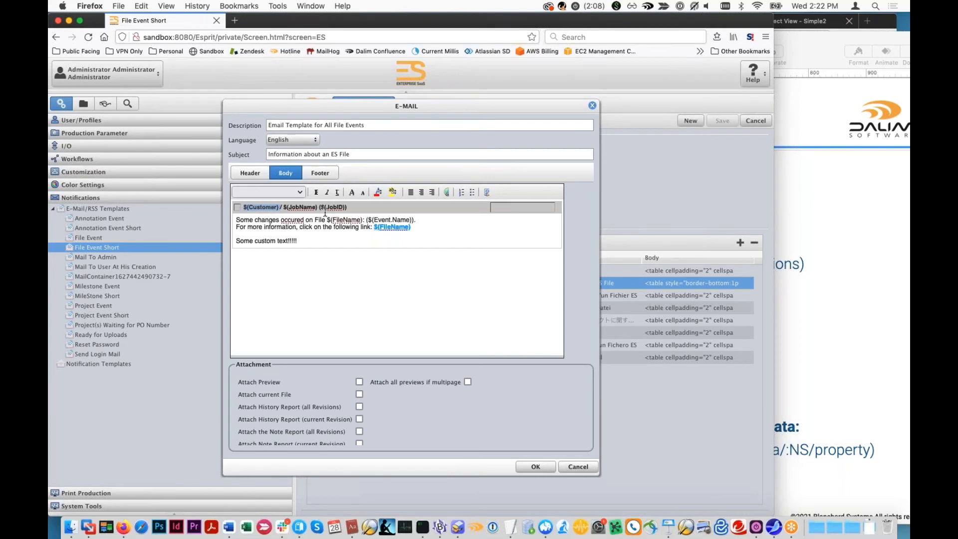
pyautogui.moveTo(329, 218); pyautogui.dragTo(362, 226)
pyautogui.click(342, 241)
pyautogui.click(578, 469)
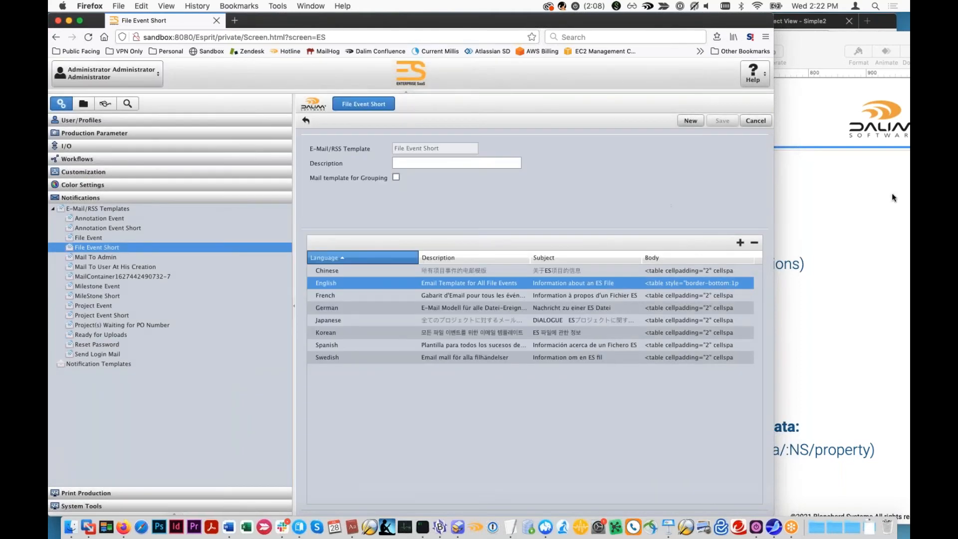
# - Open the workflow of DemoMailerR2.pdf in the Simple2 documents and display the workflow context of its PreviewGeneration step
pyautogui.click(870, 205)
pyautogui.click(816, 20)
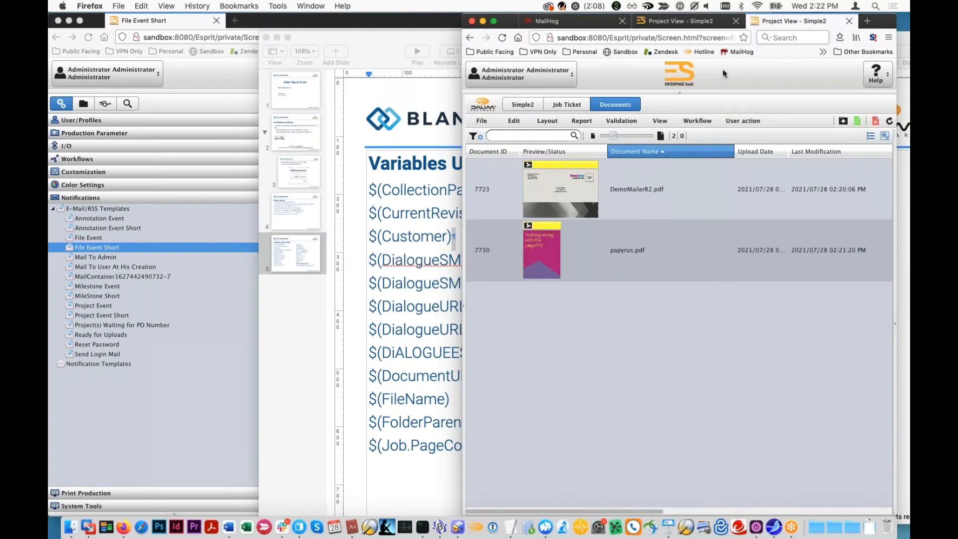
pyautogui.click(644, 194)
pyautogui.doubleClick(642, 196)
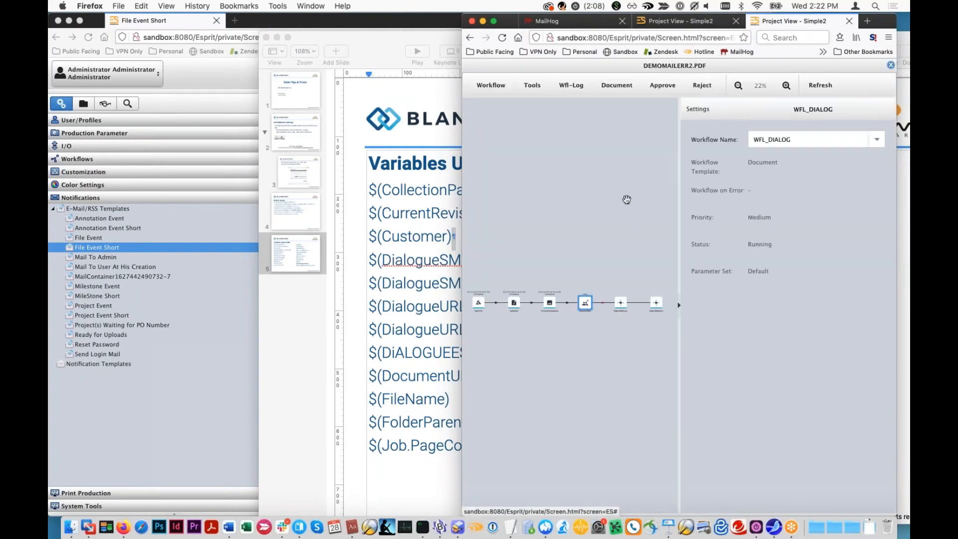
pyautogui.click(549, 302)
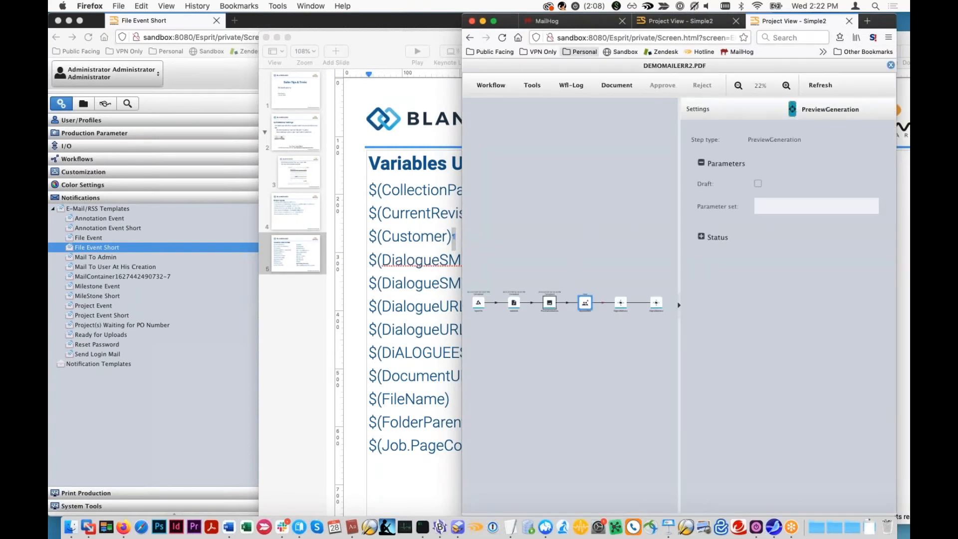
pyautogui.click(572, 85)
pyautogui.click(594, 124)
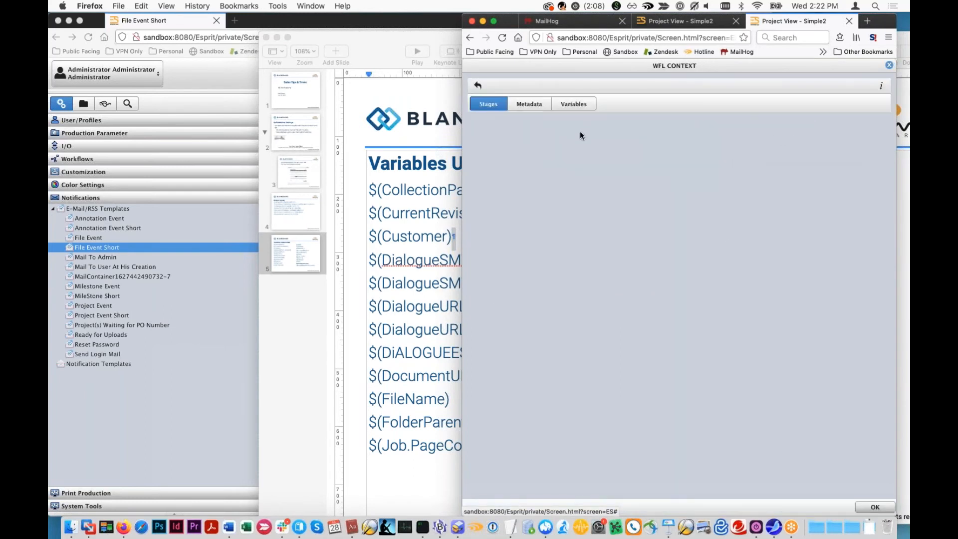
# - Examine the metadata and the full list of object variables in the workflow context of DemoMailerR2.pdf
pyautogui.click(544, 106)
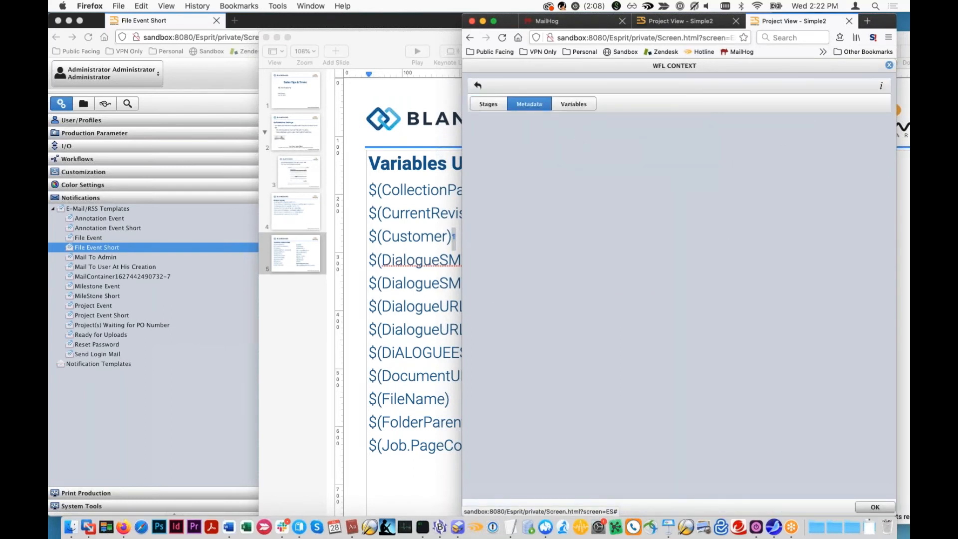
pyautogui.click(568, 104)
pyautogui.click(479, 125)
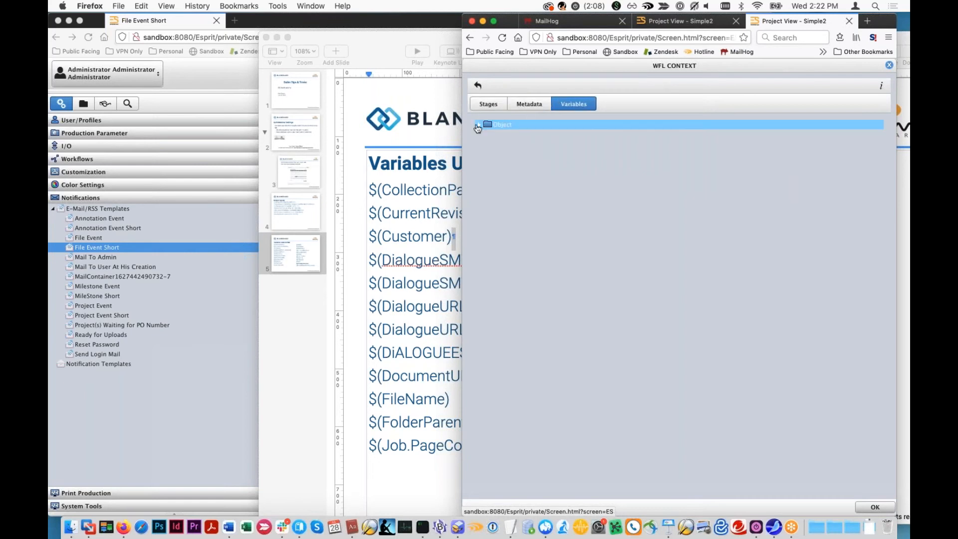
pyautogui.scroll(-5, 490, 230)
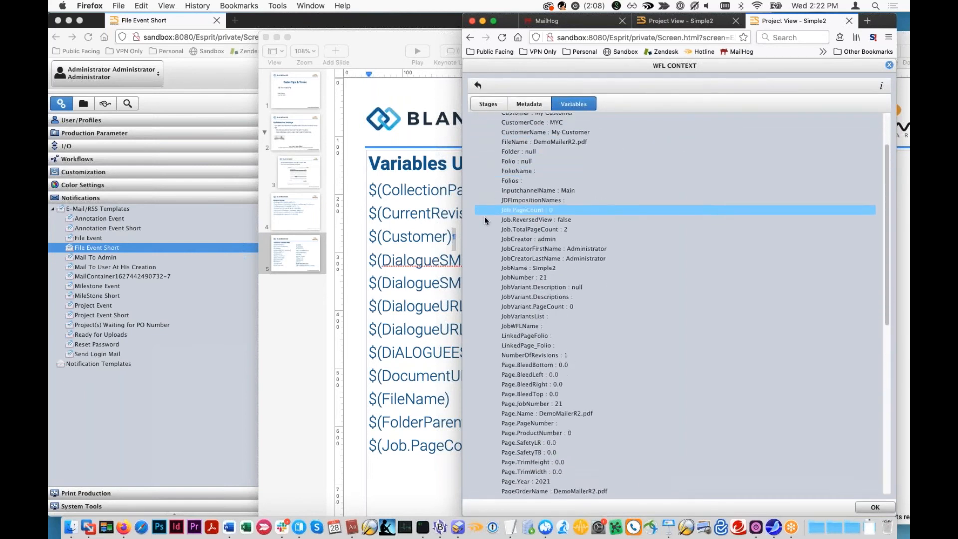
pyautogui.scroll(-5, 491, 230)
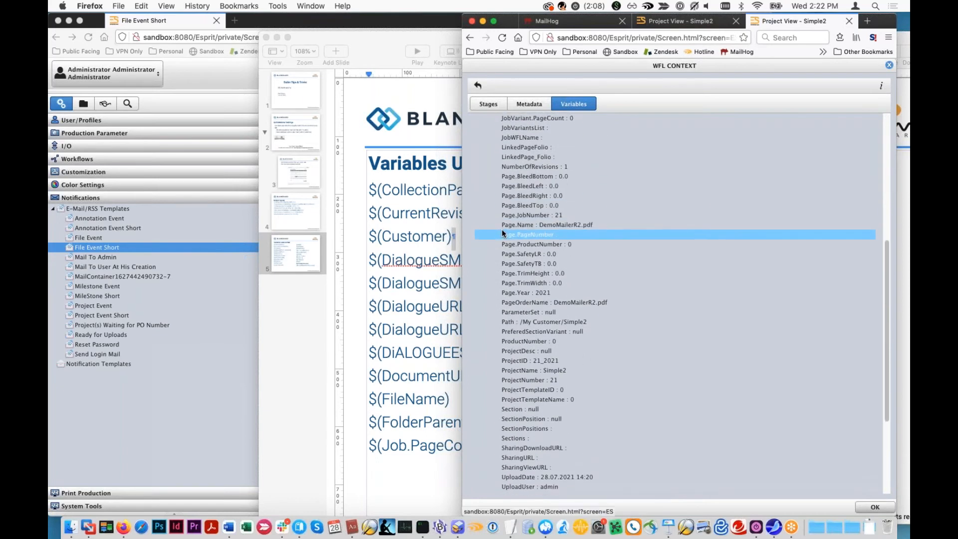
pyautogui.scroll(-2, 501, 229)
pyautogui.scroll(-4, 504, 233)
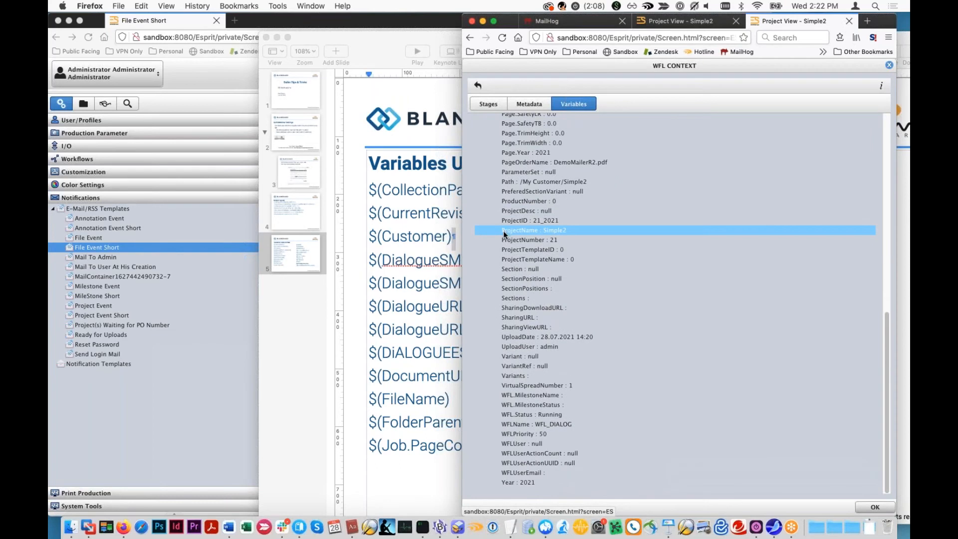
pyautogui.scroll(15, 504, 235)
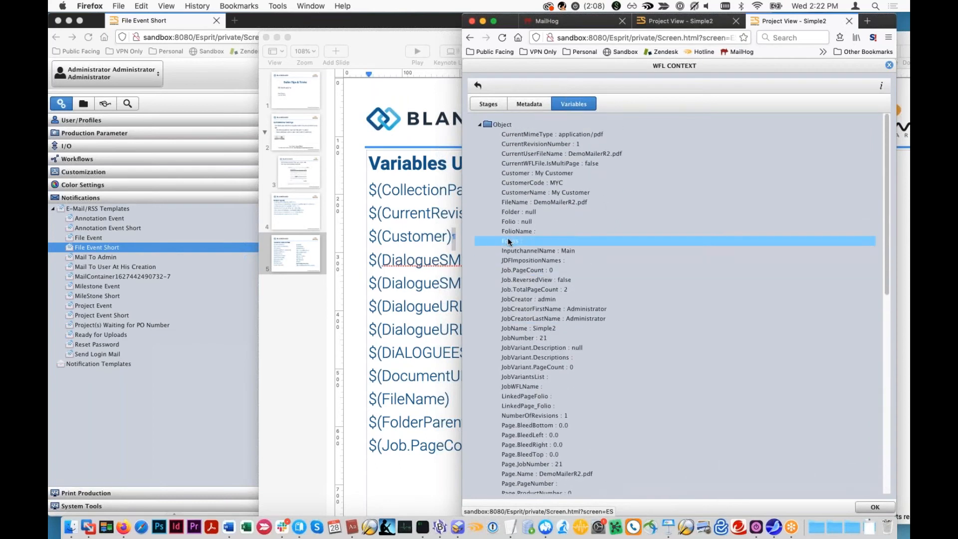
pyautogui.scroll(-4, 529, 287)
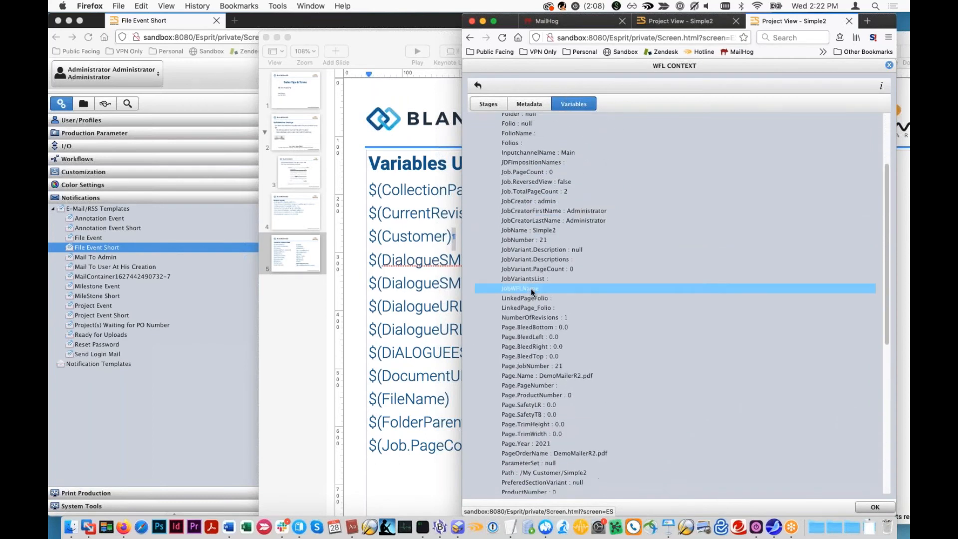
pyautogui.scroll(-3, 531, 292)
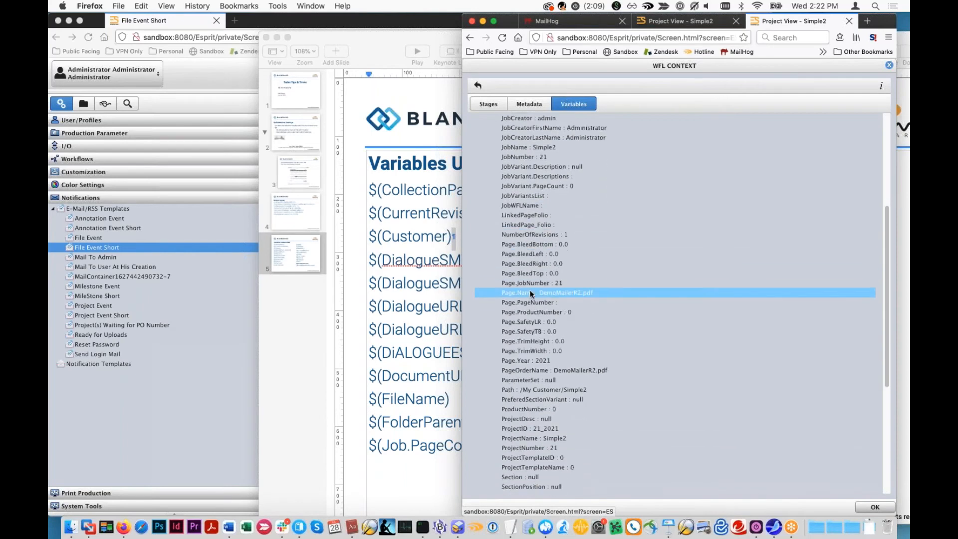
pyautogui.scroll(-4, 530, 295)
pyautogui.scroll(12, 527, 295)
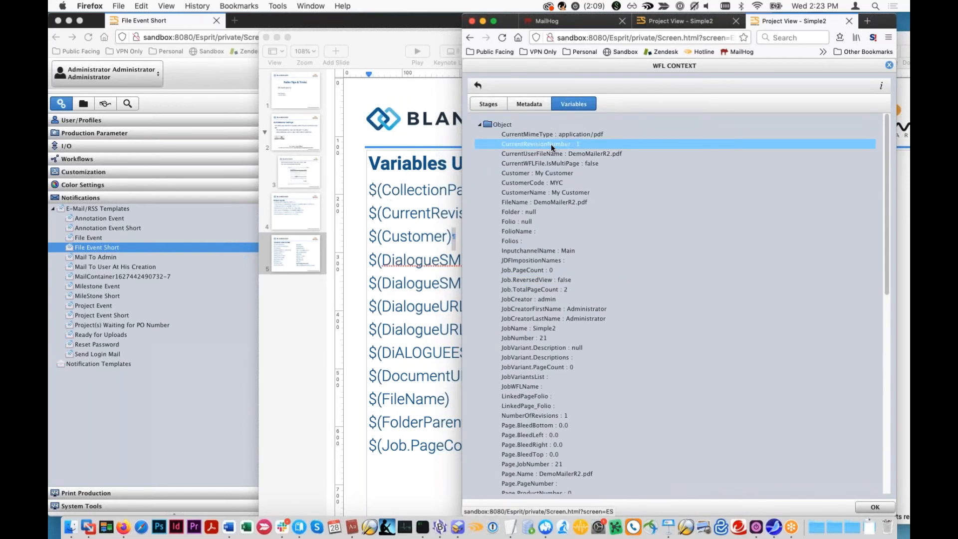
# - Add the variable $(CurrentMimeType) in bold below the custom text in the English File Event Short e-mail body and confirm the edit
pyautogui.click(164, 395)
pyautogui.doubleClick(404, 283)
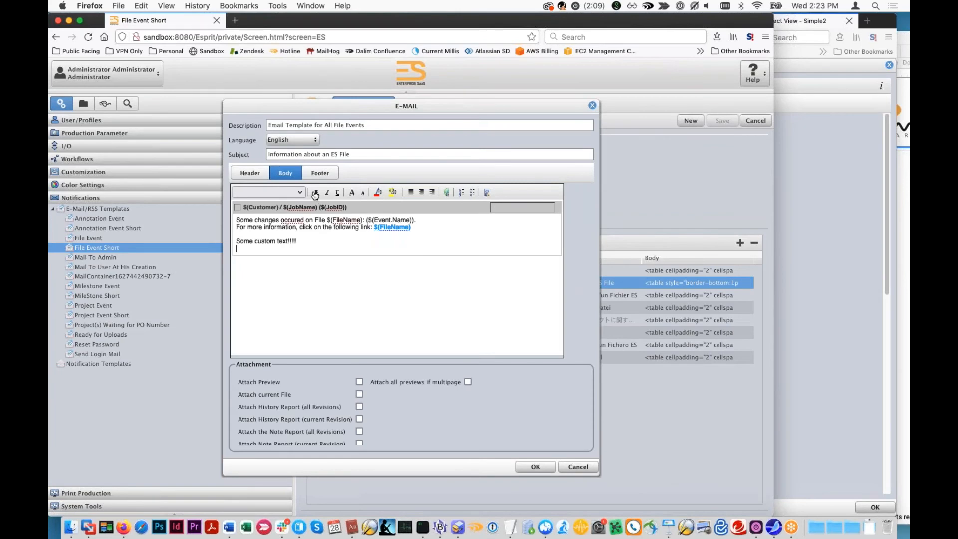
pyautogui.write('C')
pyautogui.write('urrentMimeType)')
pyautogui.moveTo(295, 248); pyautogui.dragTo(229, 249)
pyautogui.click(316, 192)
pyautogui.click(312, 255)
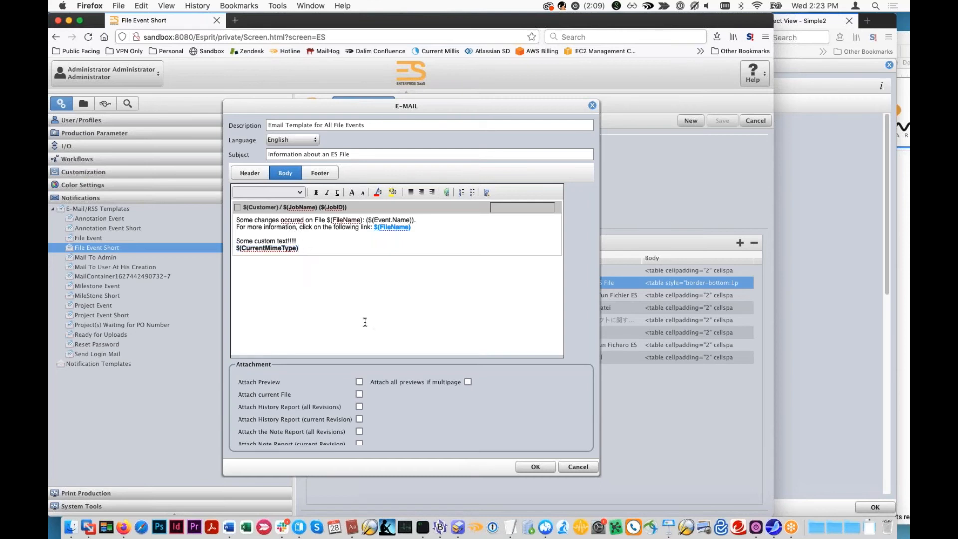
pyautogui.click(536, 467)
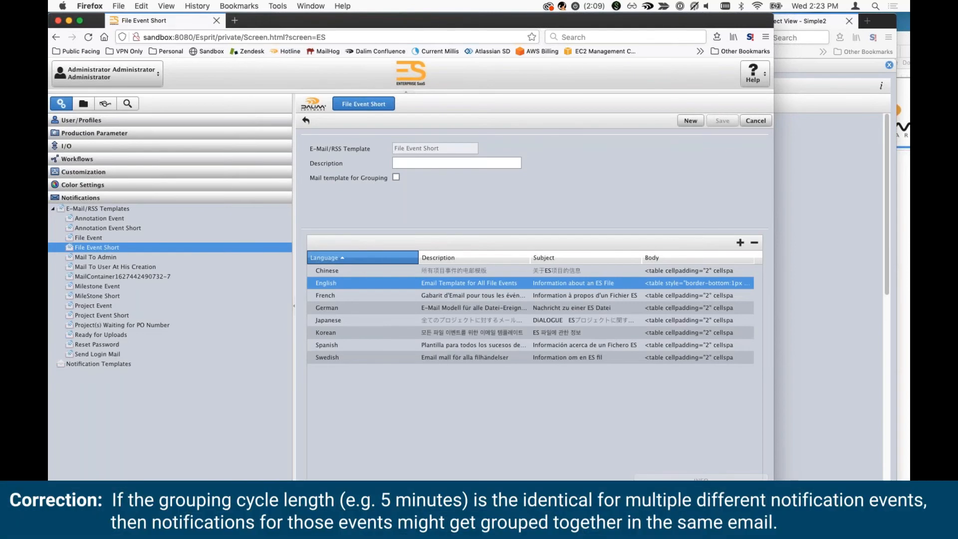
# - Close the workflow context and the workflow of DemoMailerR2.pdf, returning to the Simple2 document list
pyautogui.click(837, 393)
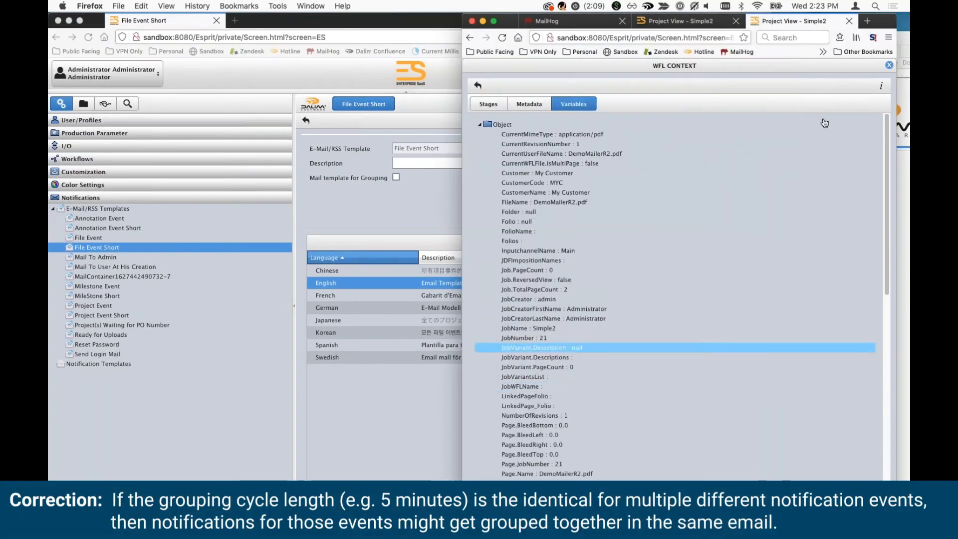
pyautogui.click(840, 90)
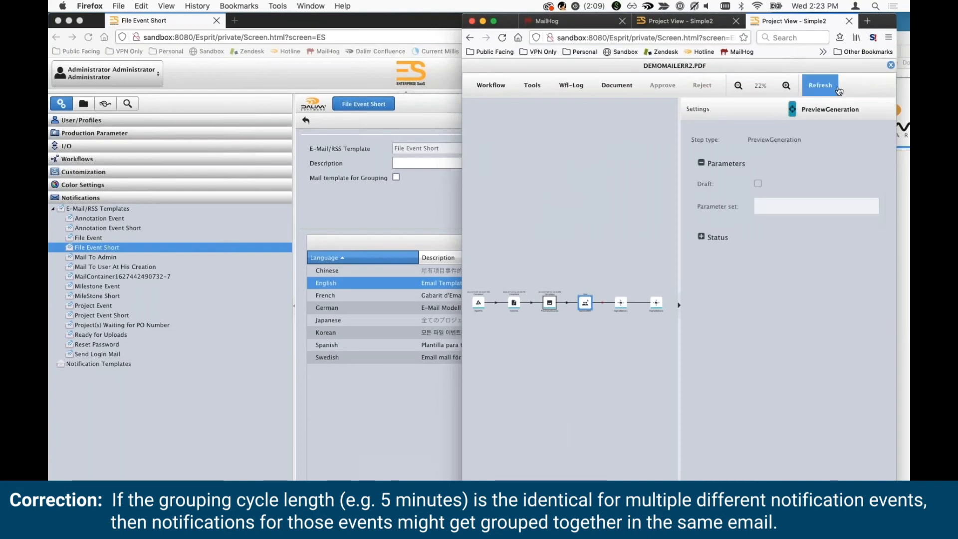
pyautogui.click(891, 66)
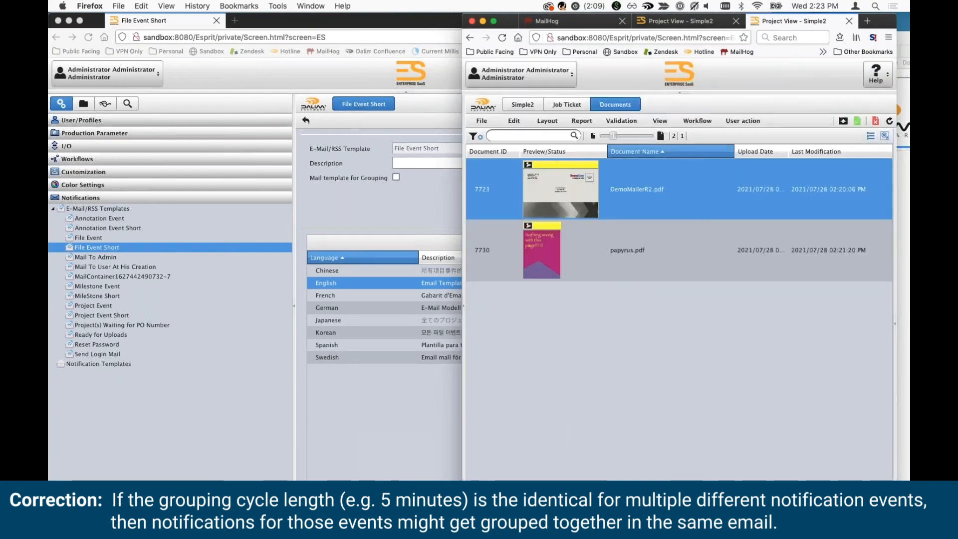
pyautogui.click(844, 120)
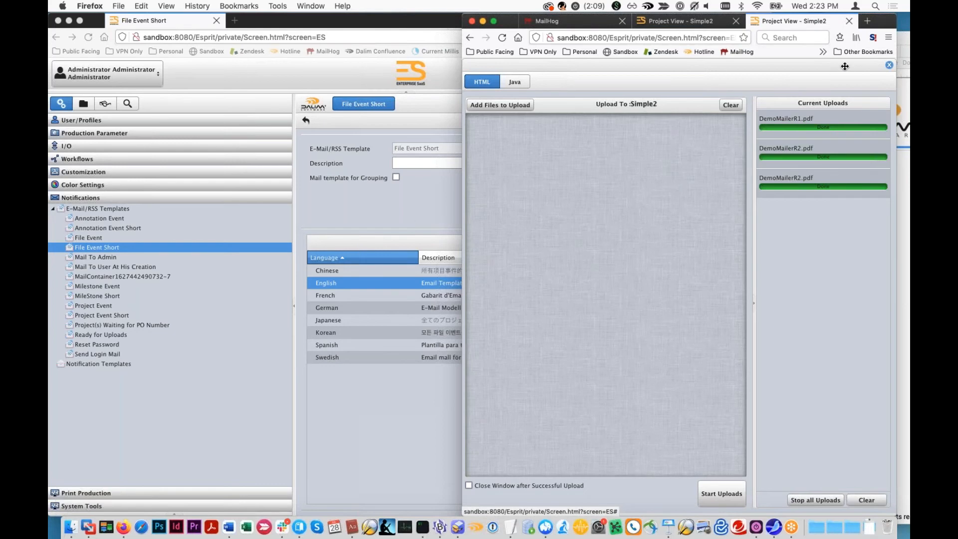
pyautogui.click(889, 64)
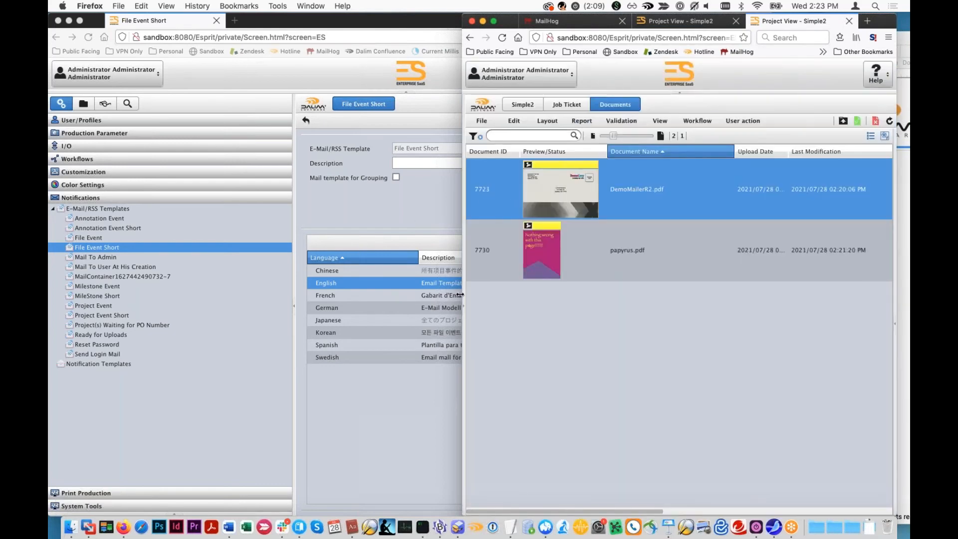
# - Display the project tree beside the Simple2 documents
pyautogui.moveTo(463, 304)
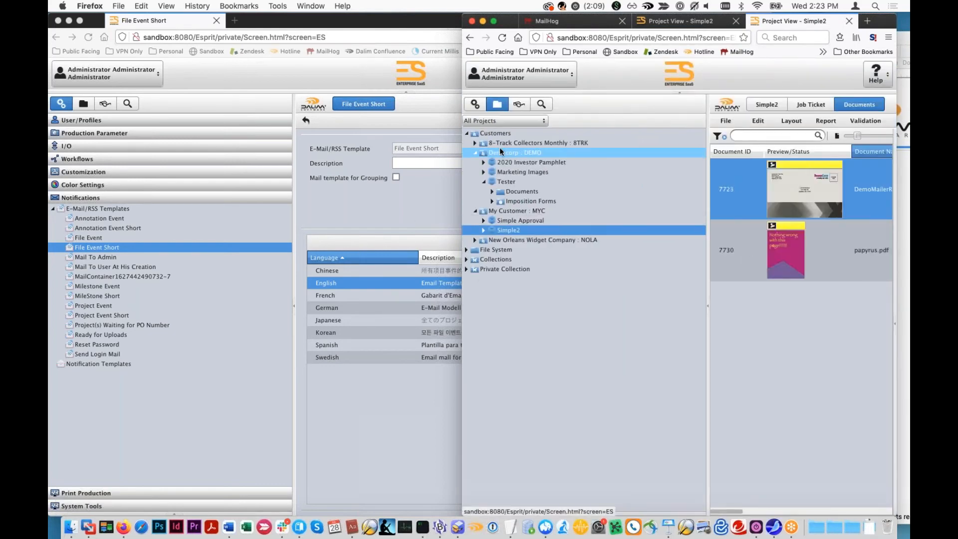
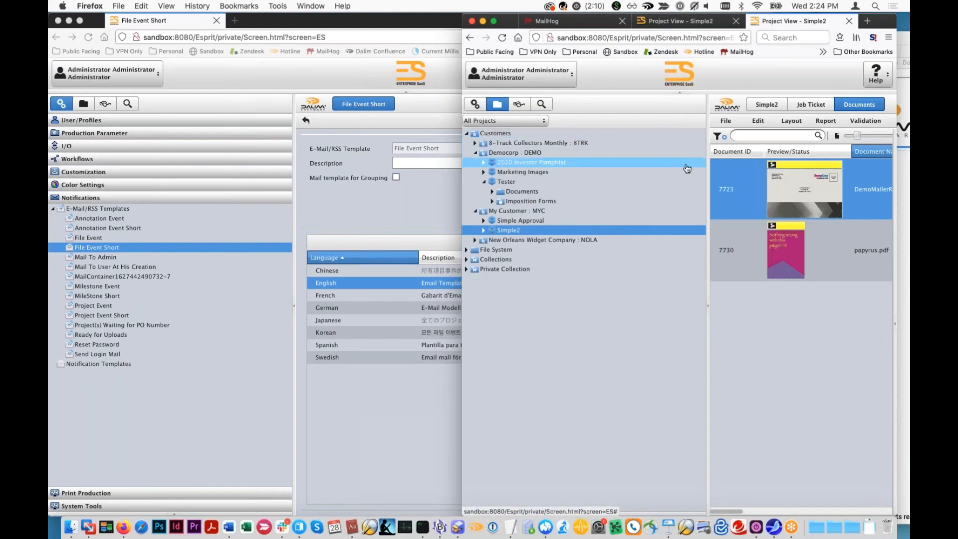
# - Confirm the English e-mail of the File Event Short template, save the template and return to the Simple2 documents
pyautogui.moveTo(708, 164); pyautogui.dragTo(613, 164)
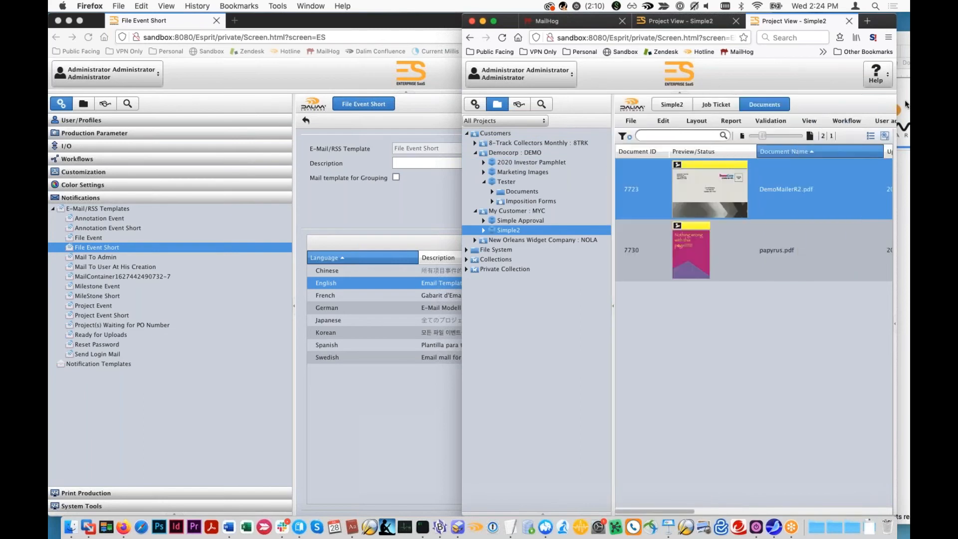
pyautogui.click(383, 287)
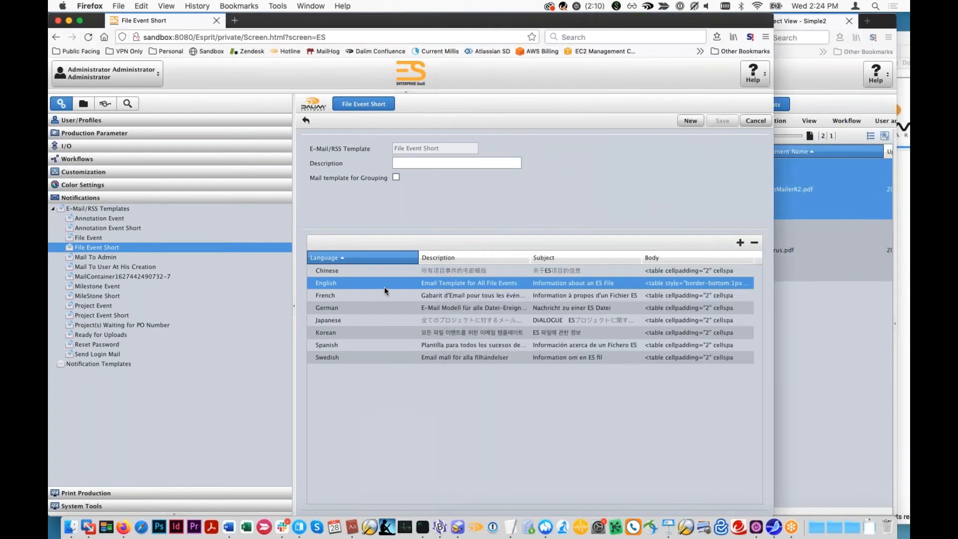
pyautogui.doubleClick(573, 283)
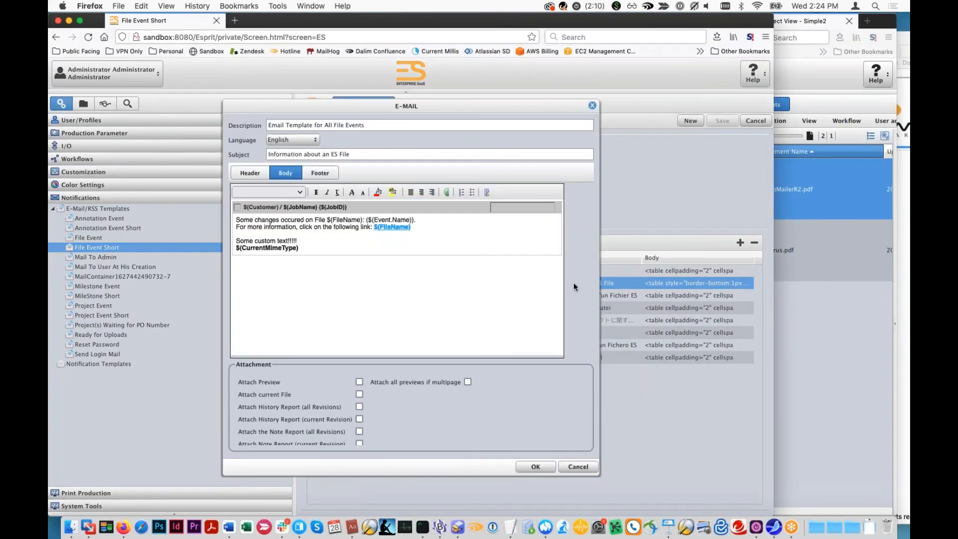
pyautogui.click(548, 468)
pyautogui.click(723, 122)
pyautogui.click(805, 233)
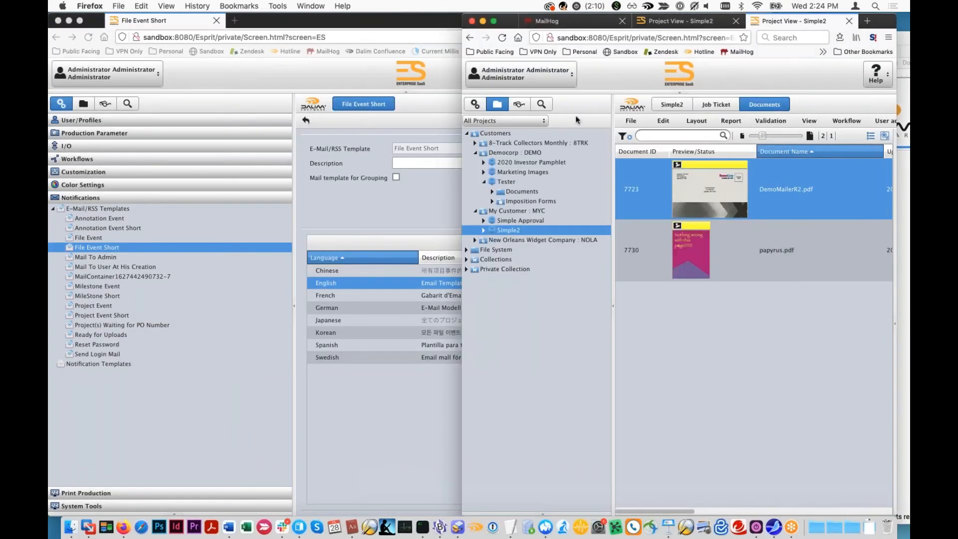
# - Hide the project tree, open the document upload area of Simple2 and bring up the Files to Upload folder
pyautogui.click(613, 305)
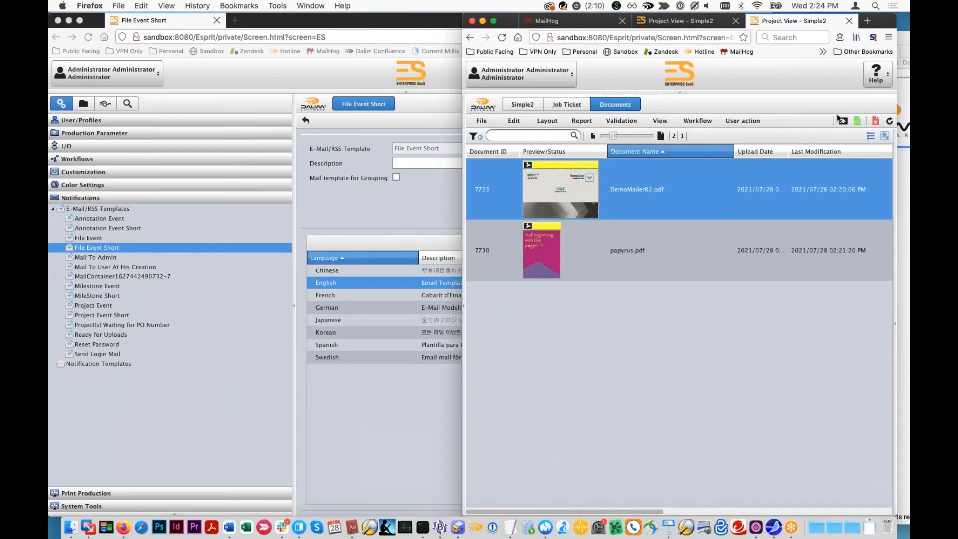
pyautogui.click(840, 119)
pyautogui.moveTo(896, 14); pyautogui.dragTo(817, 20)
pyautogui.click(840, 37)
pyautogui.moveTo(709, 284); pyautogui.dragTo(698, 318)
pyautogui.click(875, 242)
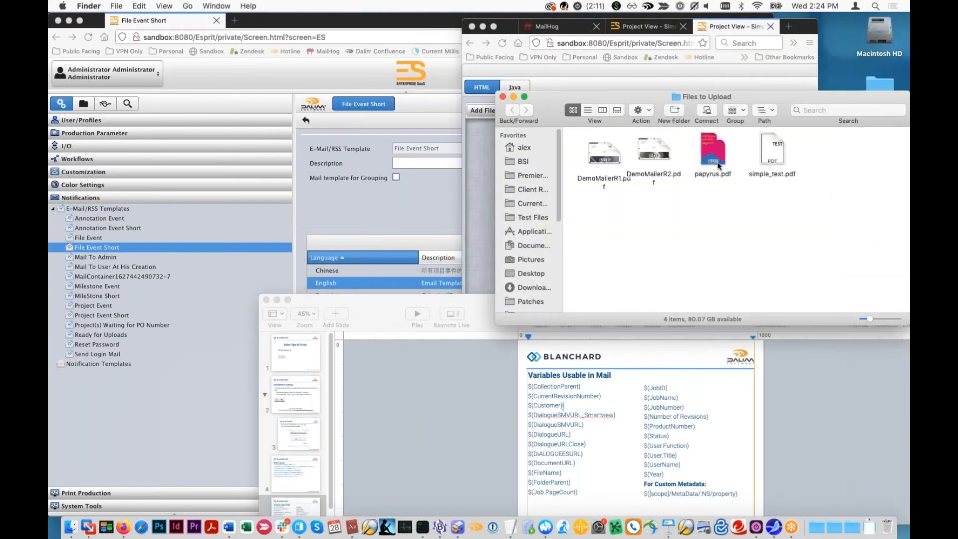
# - Upload simple_test.pdf from the Files to Upload folder to Simple2 and return to the full document list
pyautogui.click(481, 185)
pyautogui.moveTo(724, 71); pyautogui.dragTo(619, 126)
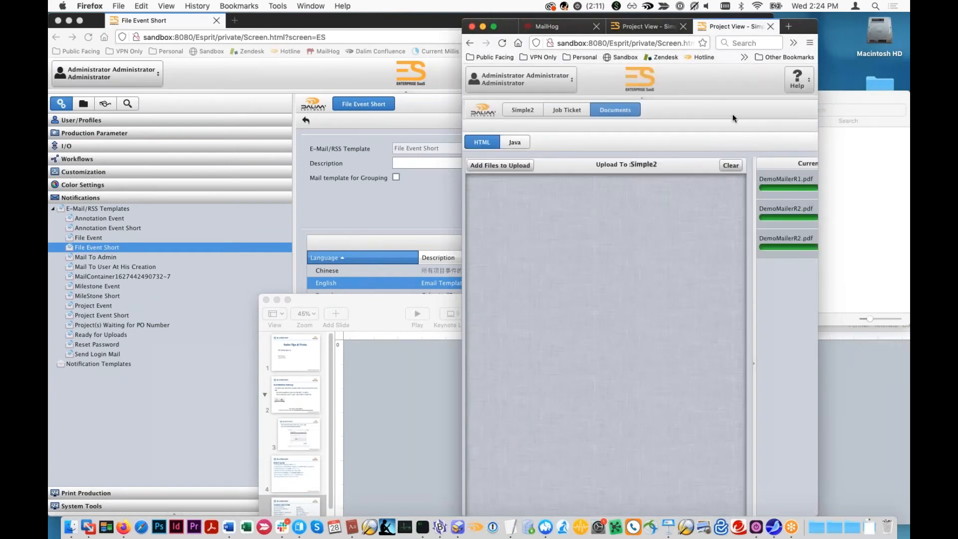
pyautogui.moveTo(733, 114); pyautogui.dragTo(720, 334)
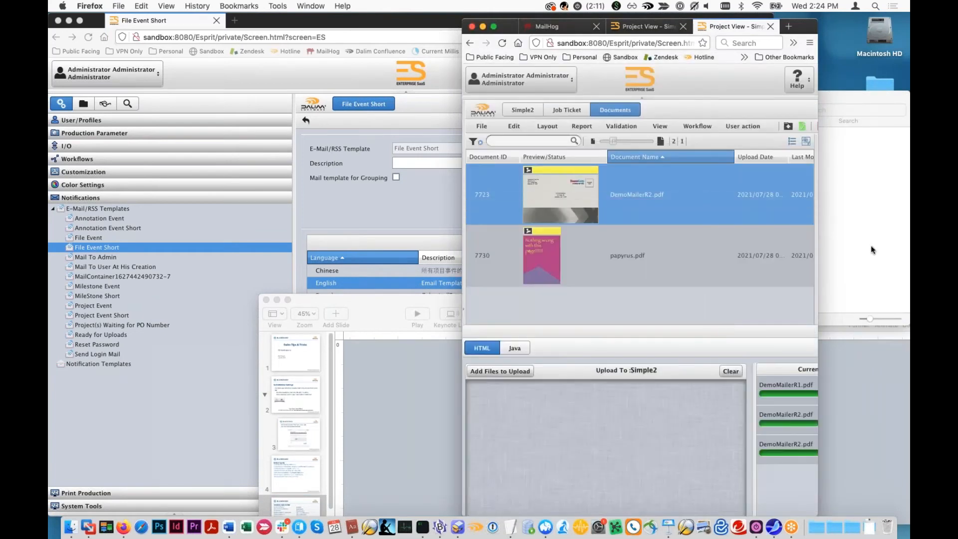
pyautogui.click(871, 244)
pyautogui.moveTo(773, 149); pyautogui.dragTo(699, 468)
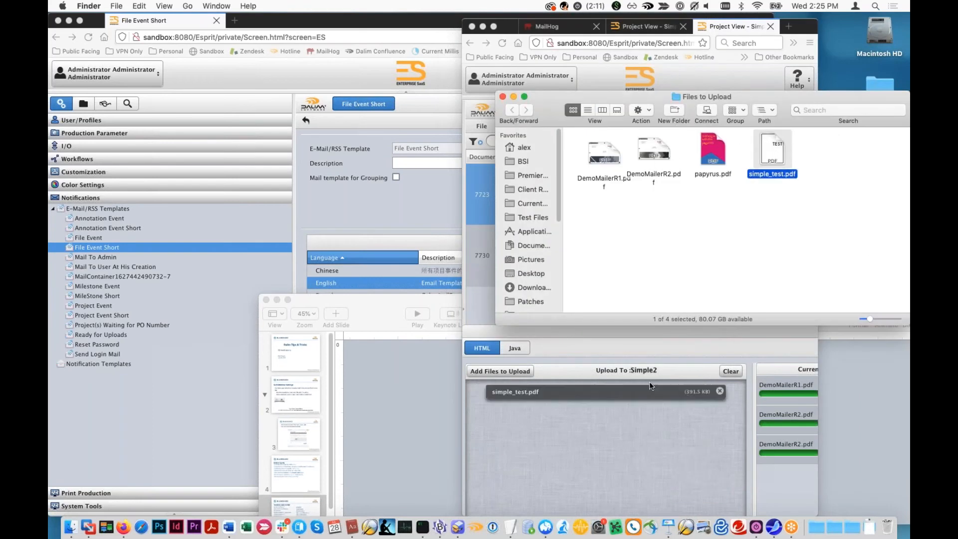
pyautogui.moveTo(646, 334); pyautogui.dragTo(701, 87)
pyautogui.click(723, 510)
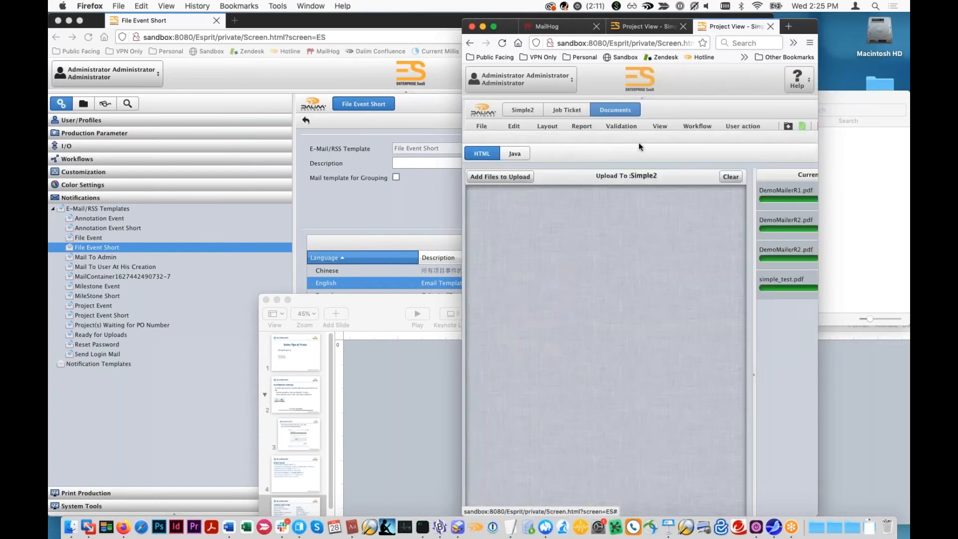
pyautogui.moveTo(817, 20); pyautogui.dragTo(909, 2)
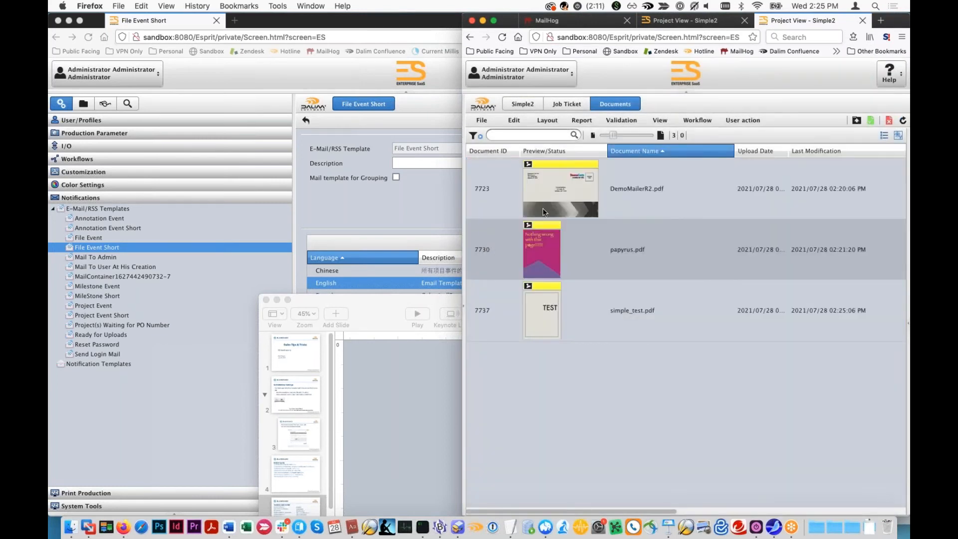
pyautogui.moveTo(587, 322)
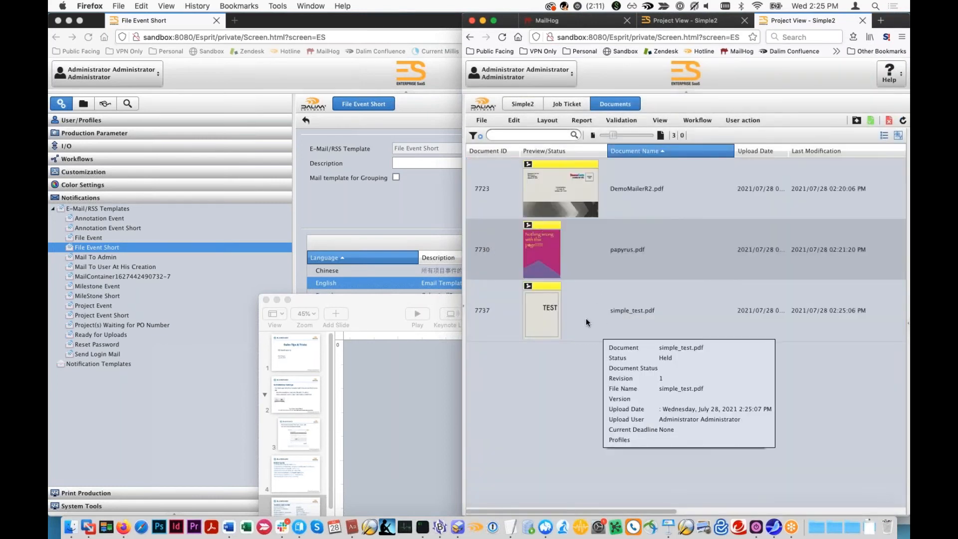
# - Open the newest message in the MailHog inbox and check the MIME type line below the custom text
pyautogui.click(547, 20)
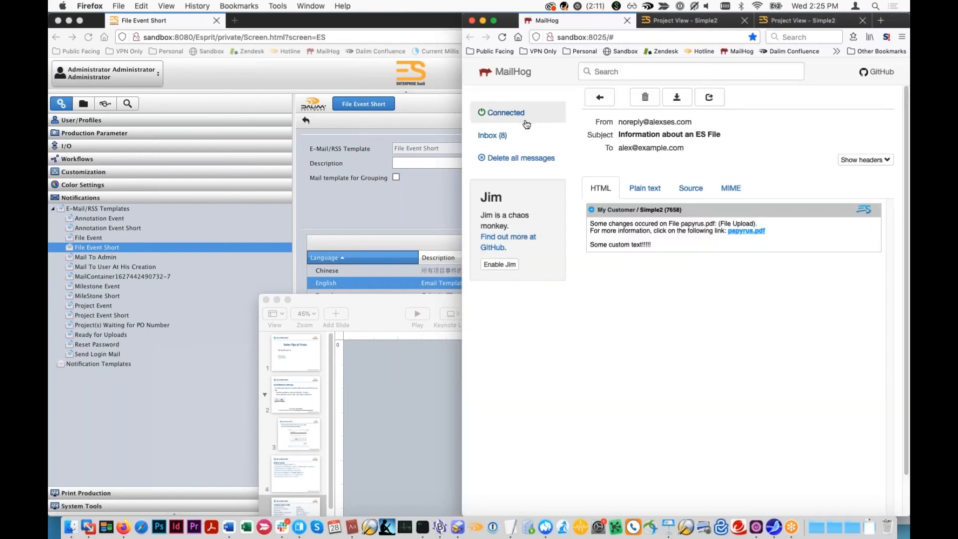
pyautogui.click(504, 136)
pyautogui.click(655, 132)
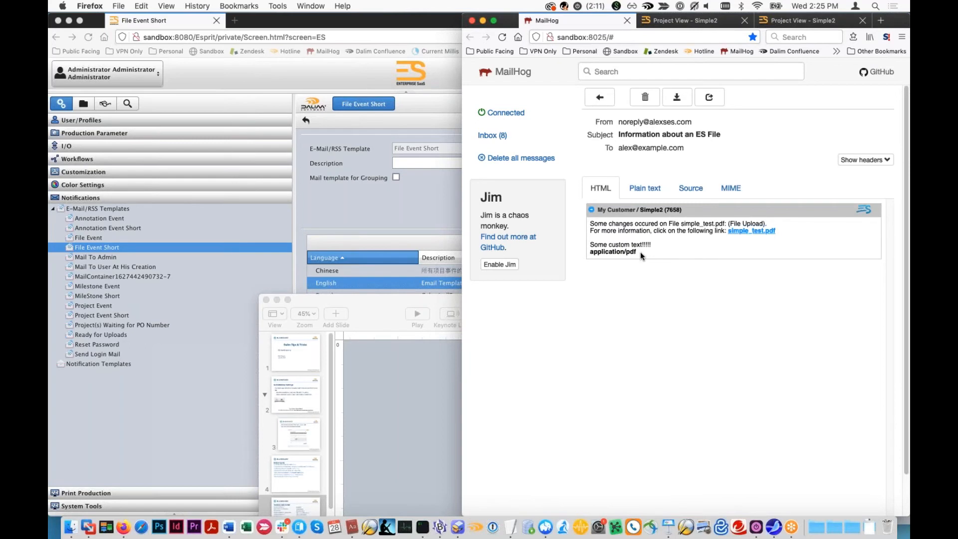
pyautogui.moveTo(641, 252); pyautogui.dragTo(605, 252)
# - Return to the Simple2 documents and view the Variables Usable in Mail slide in Keynote
pyautogui.click(801, 20)
pyautogui.click(446, 372)
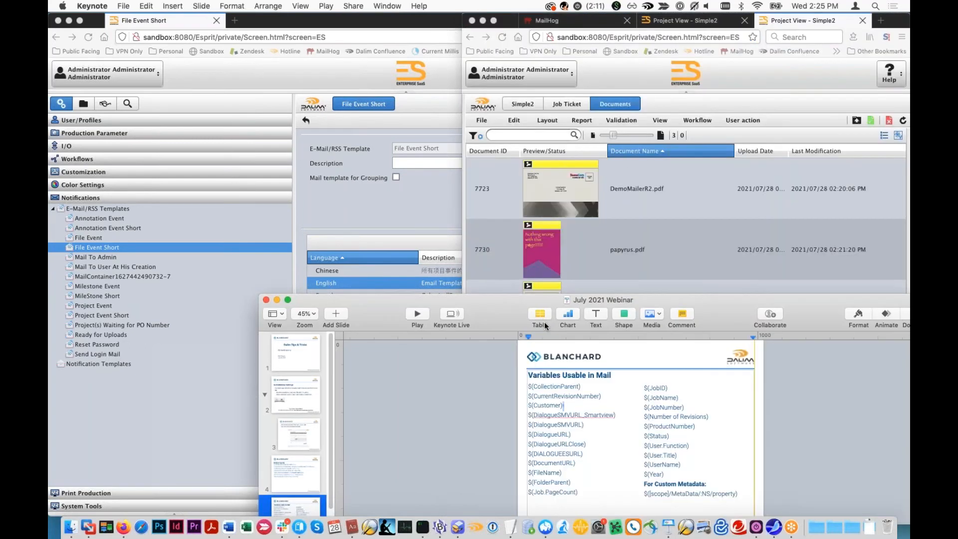
pyautogui.moveTo(498, 315); pyautogui.dragTo(476, 307)
# - Open the workflow of papyrus.pdf and examine the object variables in the workflow context of its PreviewGeneration step
pyautogui.click(591, 246)
pyautogui.doubleClick(591, 246)
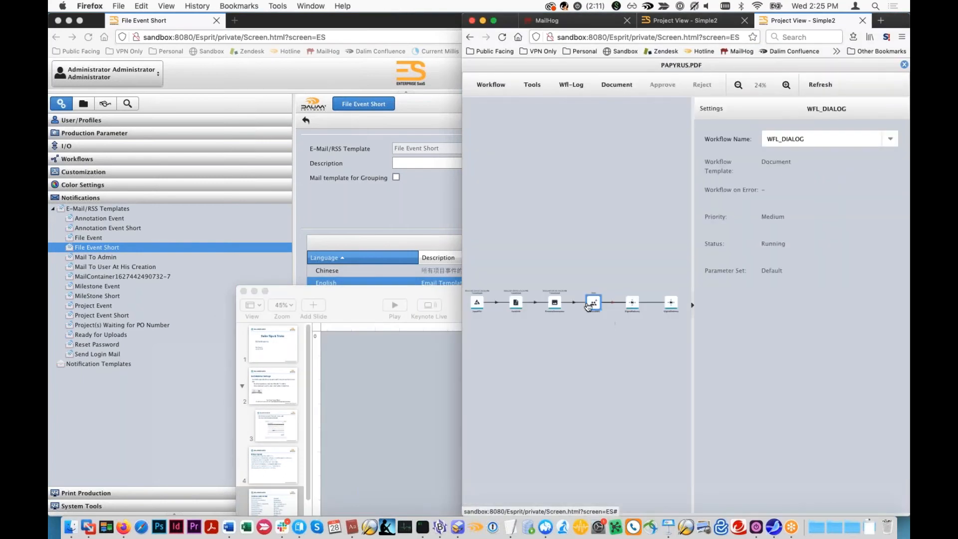
pyautogui.click(554, 303)
pyautogui.click(572, 84)
pyautogui.click(577, 123)
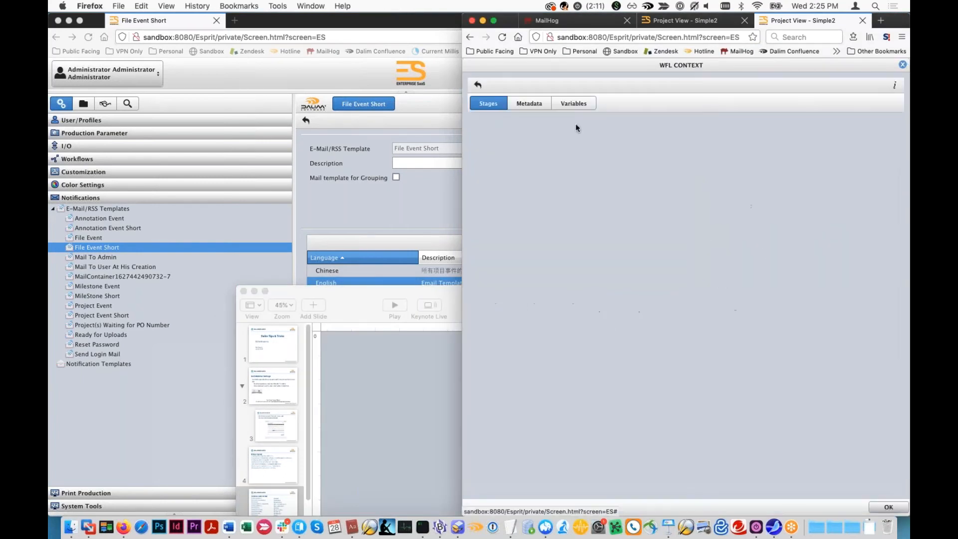
pyautogui.click(574, 105)
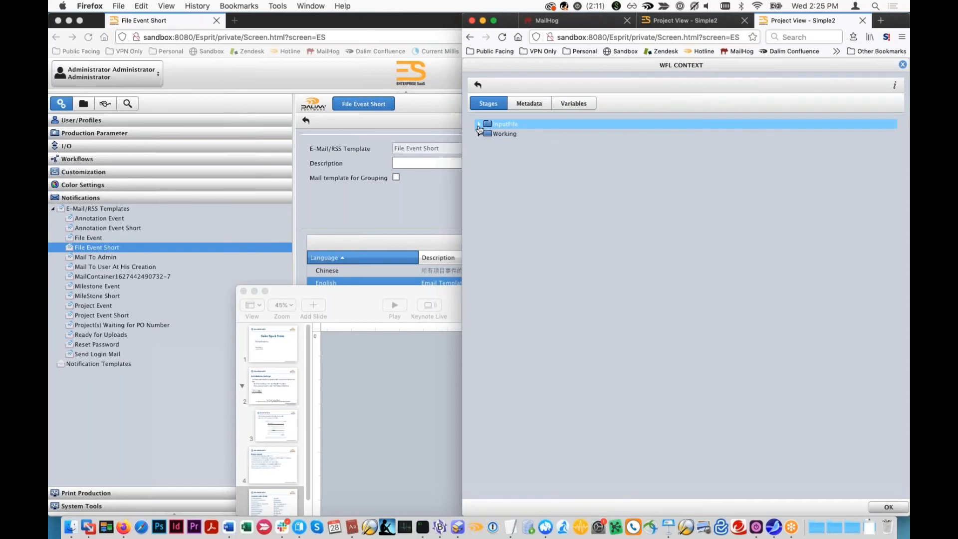
pyautogui.click(559, 106)
pyautogui.click(481, 125)
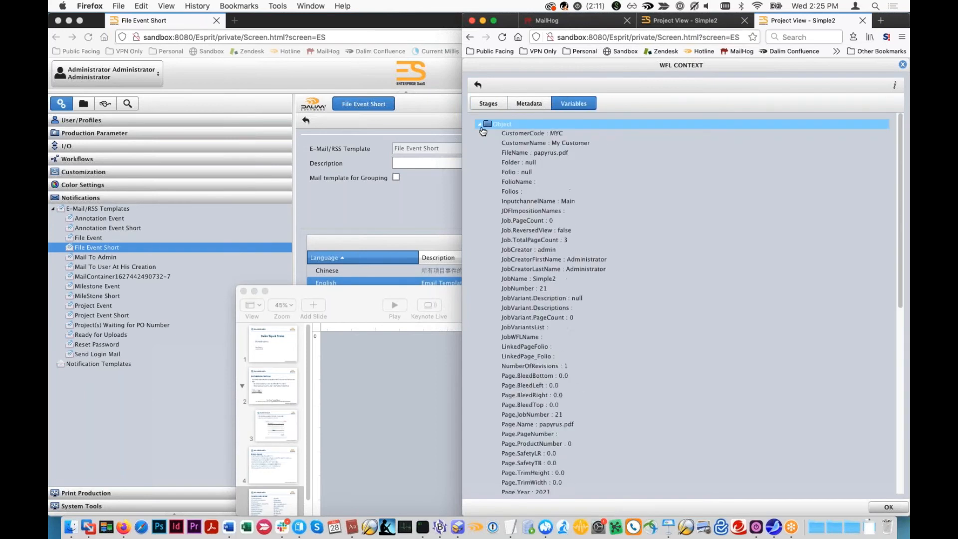
# - Close the workflow context and the workflow of papyrus.pdf, returning to the Simple2 document list
pyautogui.press('super+Tab')
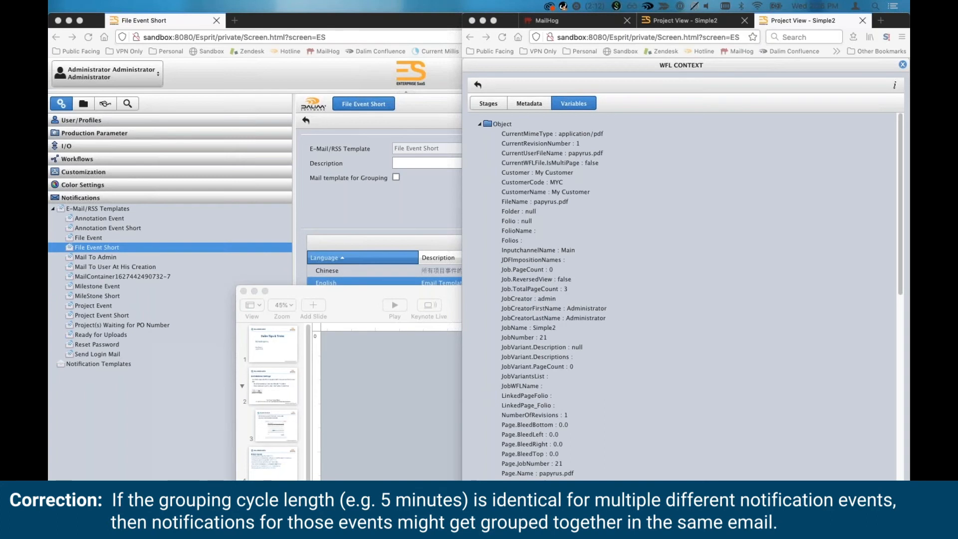
pyautogui.click(875, 112)
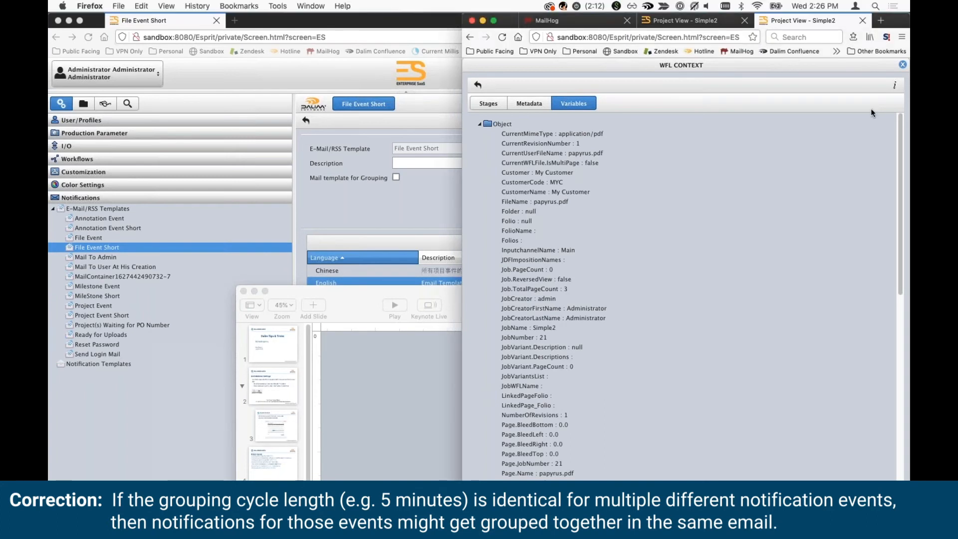
pyautogui.click(904, 65)
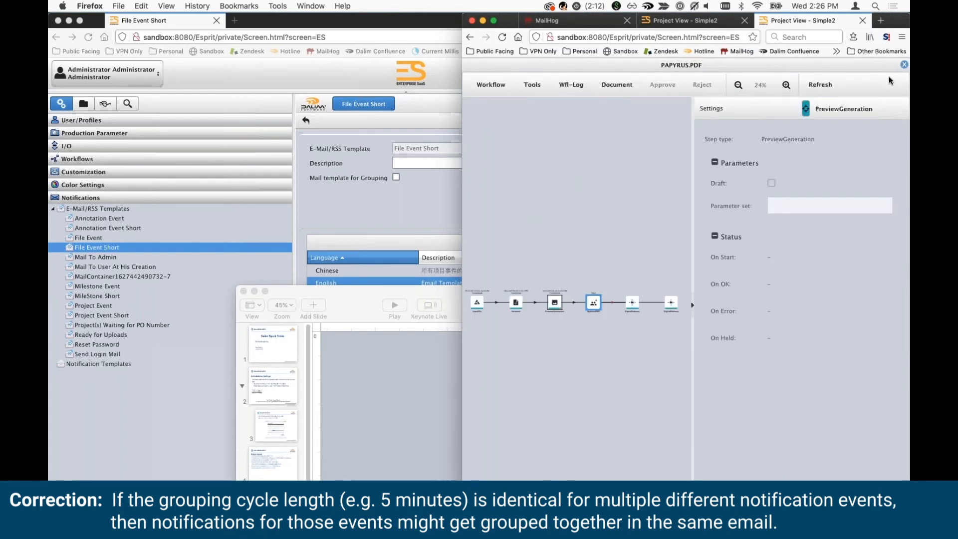
pyautogui.moveTo(695, 150); pyautogui.dragTo(757, 146)
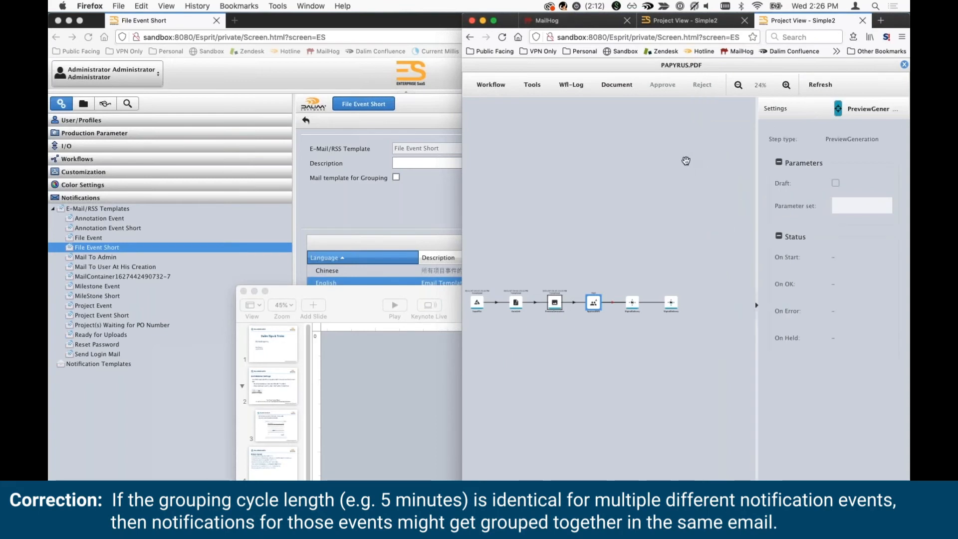
pyautogui.click(904, 65)
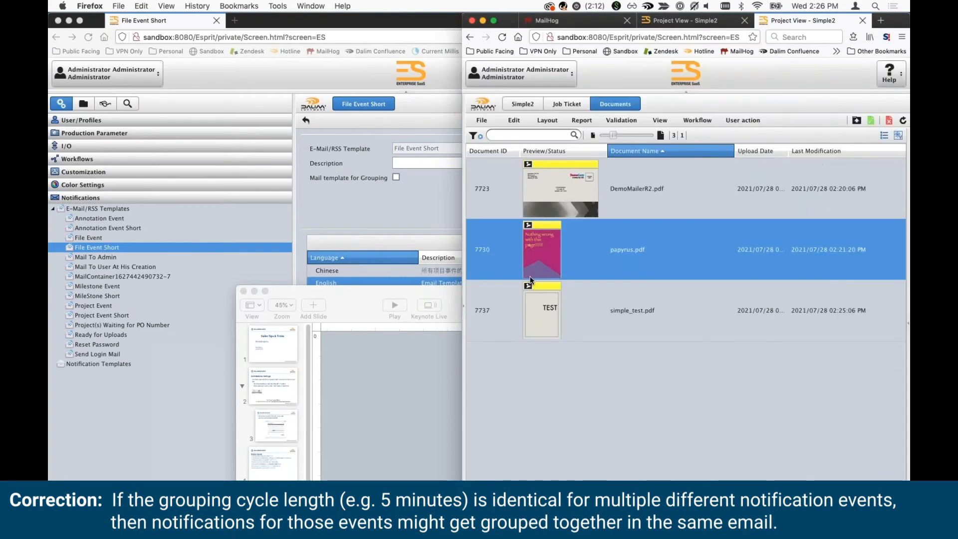
pyautogui.moveTo(530, 279)
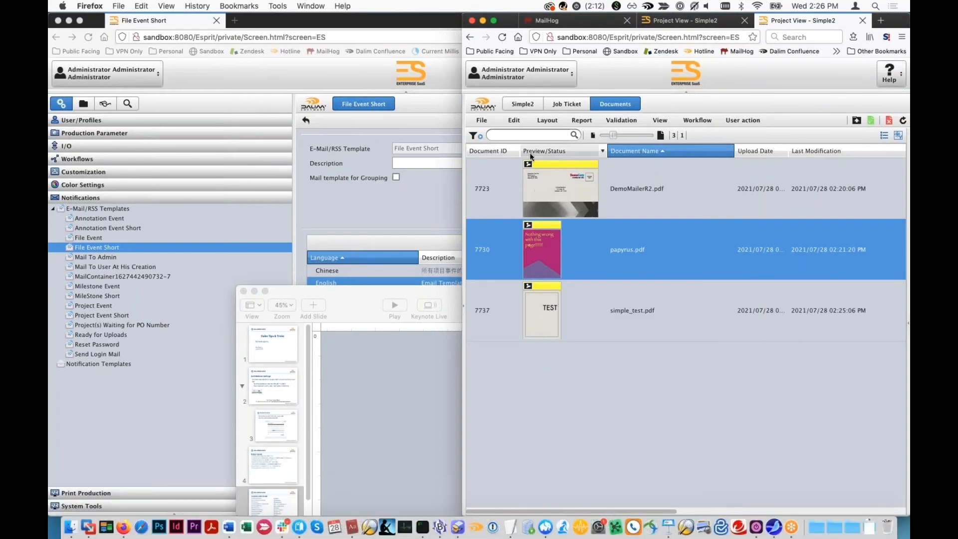
# - Inspect the job tickets of the Tester and Marketing Images projects under Democorp for custom project settings
pyautogui.click(428, 212)
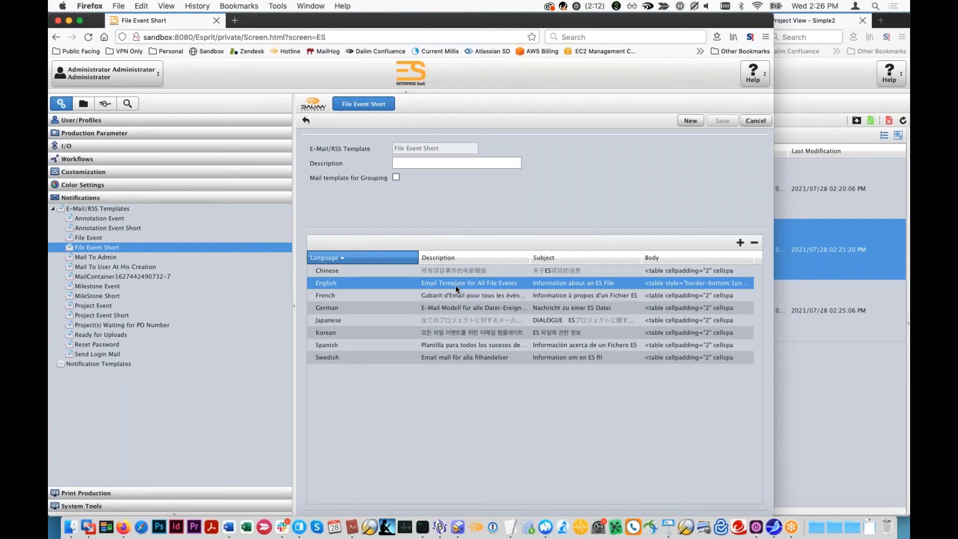
pyautogui.click(83, 109)
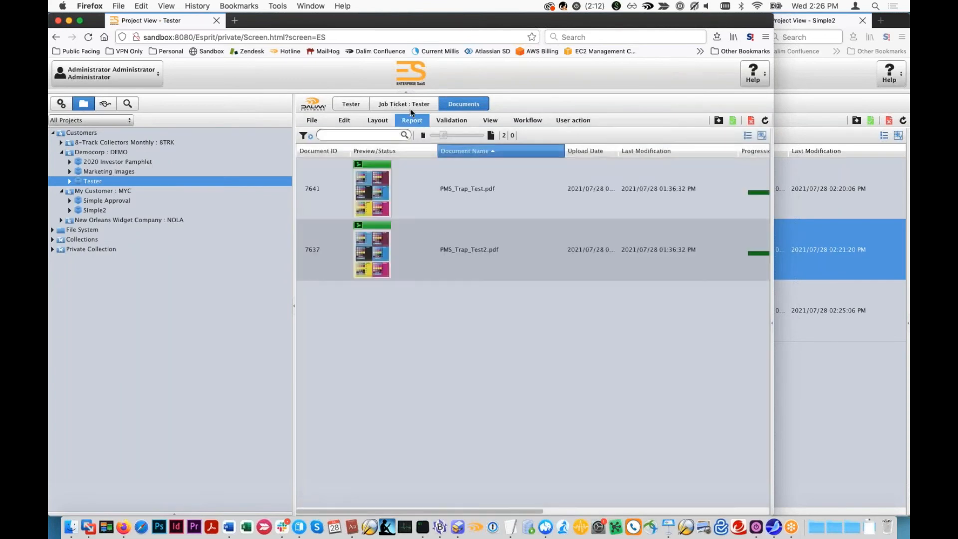
pyautogui.click(411, 106)
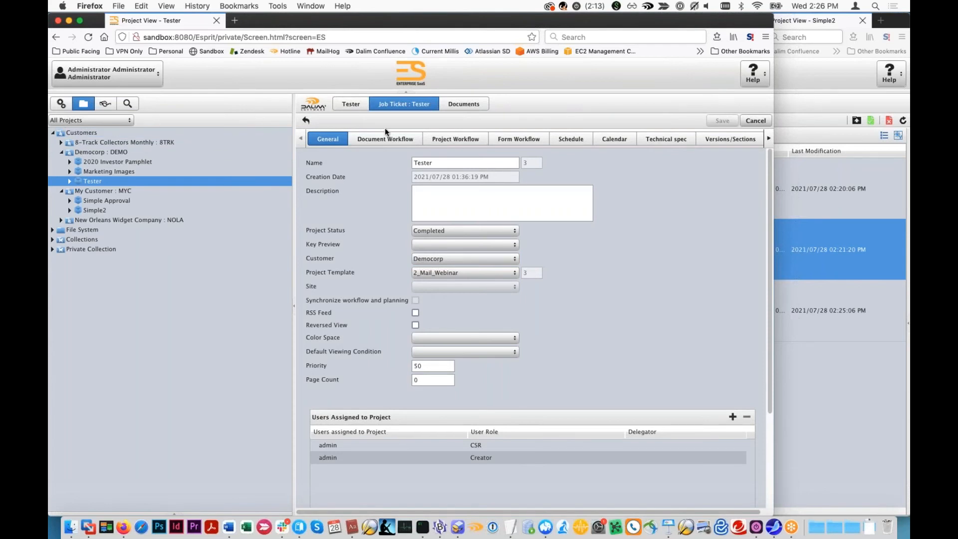
pyautogui.click(133, 143)
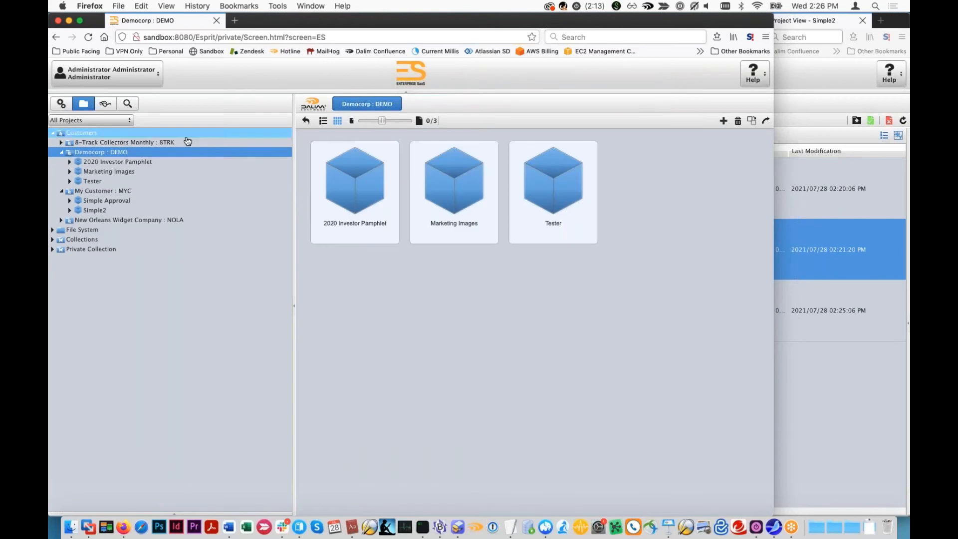
pyautogui.doubleClick(437, 181)
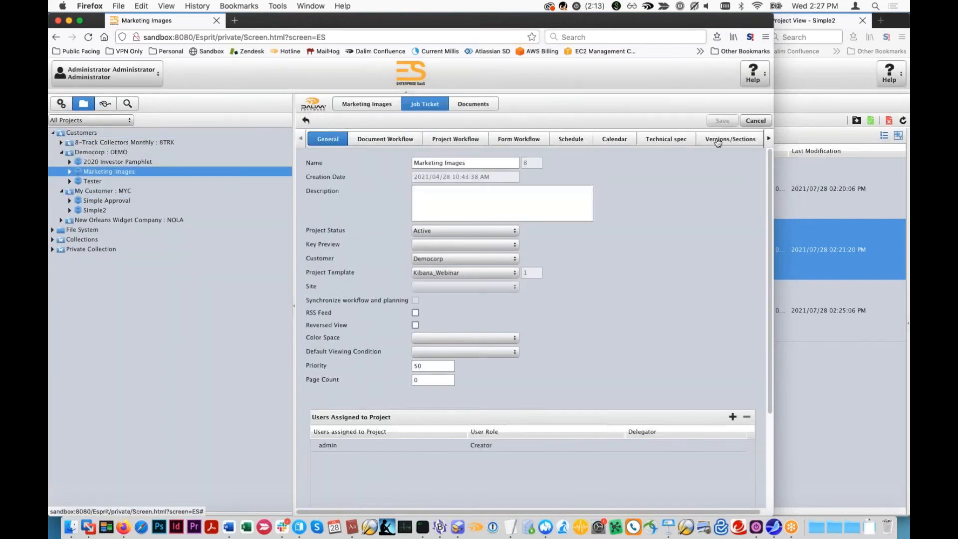
pyautogui.click(768, 139)
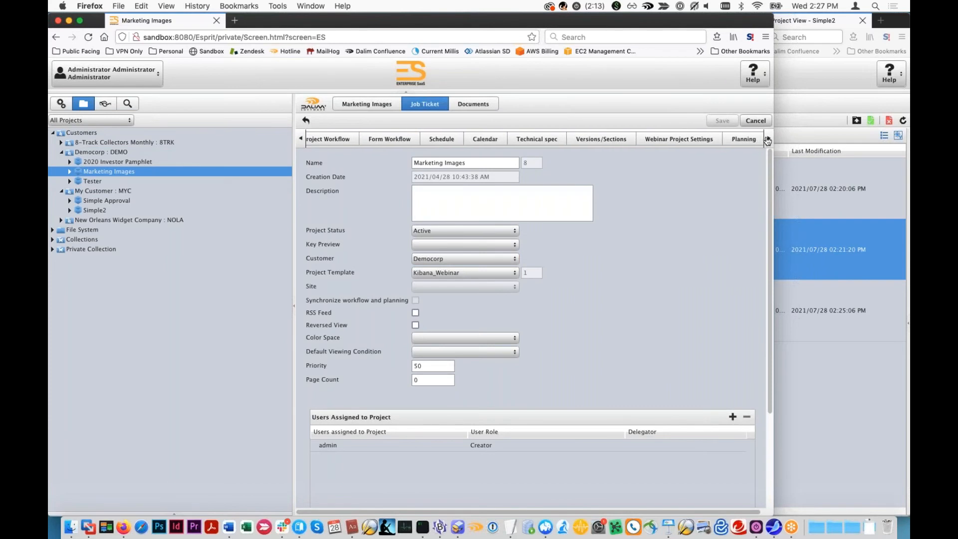
# - Open the Webinar Project Settings in the job ticket of the Simple2 project under My Customer
pyautogui.click(106, 191)
pyautogui.click(110, 200)
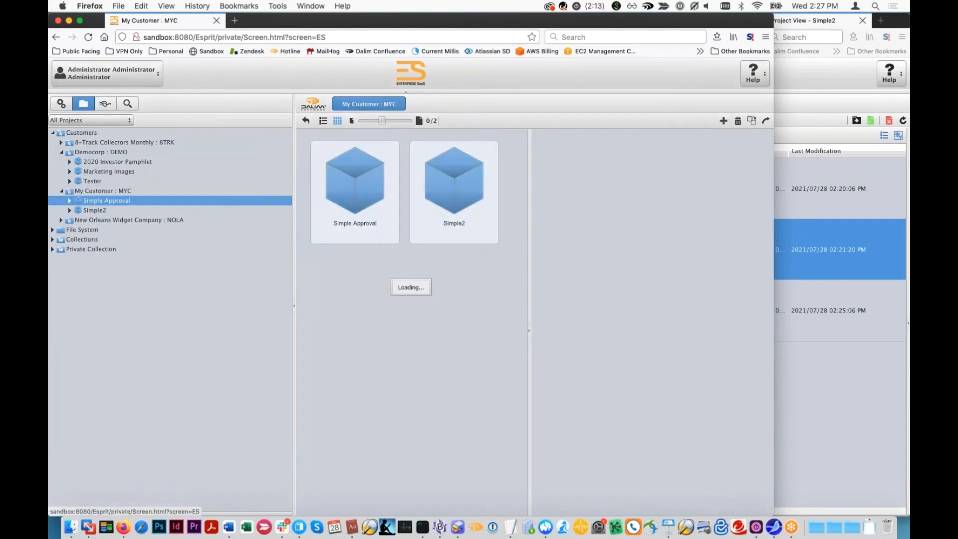
pyautogui.click(102, 210)
pyautogui.click(769, 138)
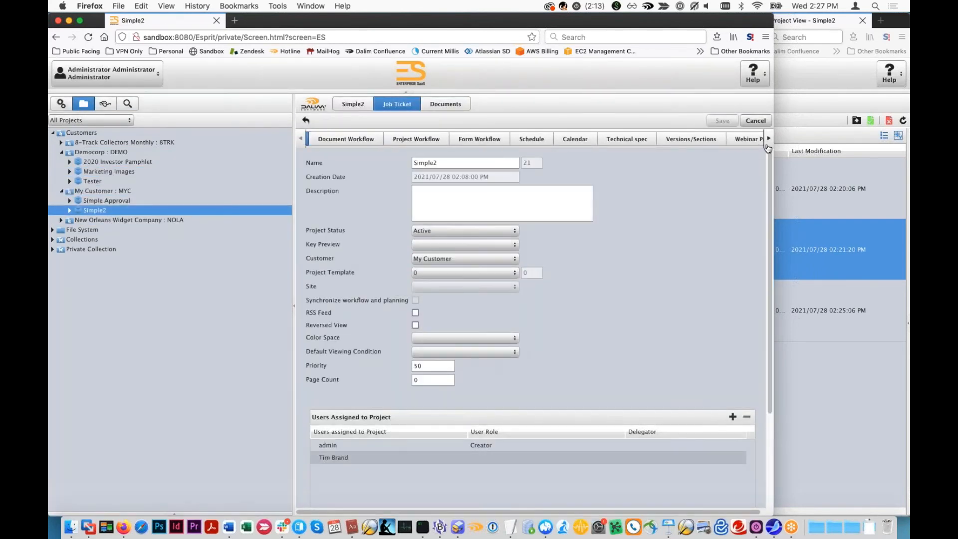
pyautogui.click(689, 139)
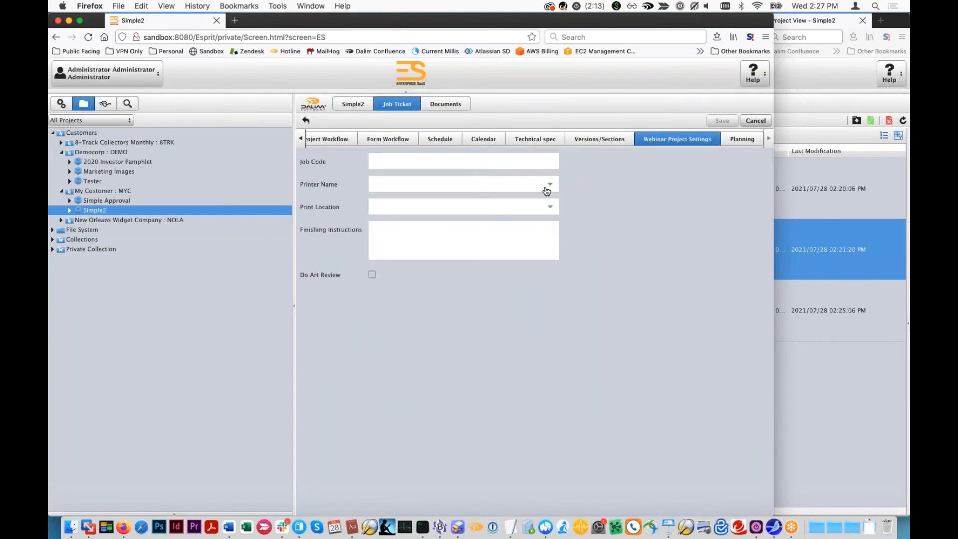
# - Enter job code 12345, choose the printer's e-mail and print location New Orleans, add finishing instructions "please print it!", and save the job ticket
pyautogui.click(498, 166)
pyautogui.write('12345')
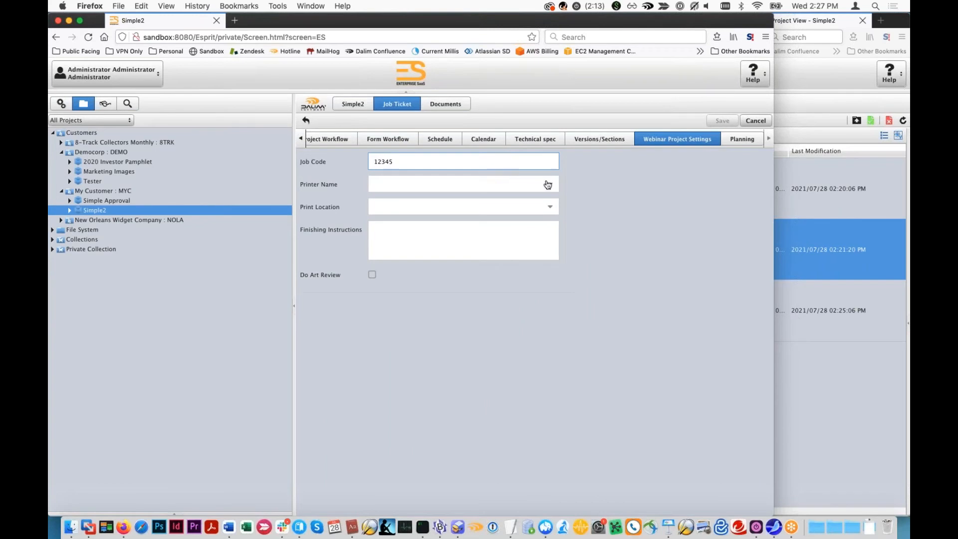
pyautogui.click(547, 185)
pyautogui.click(474, 208)
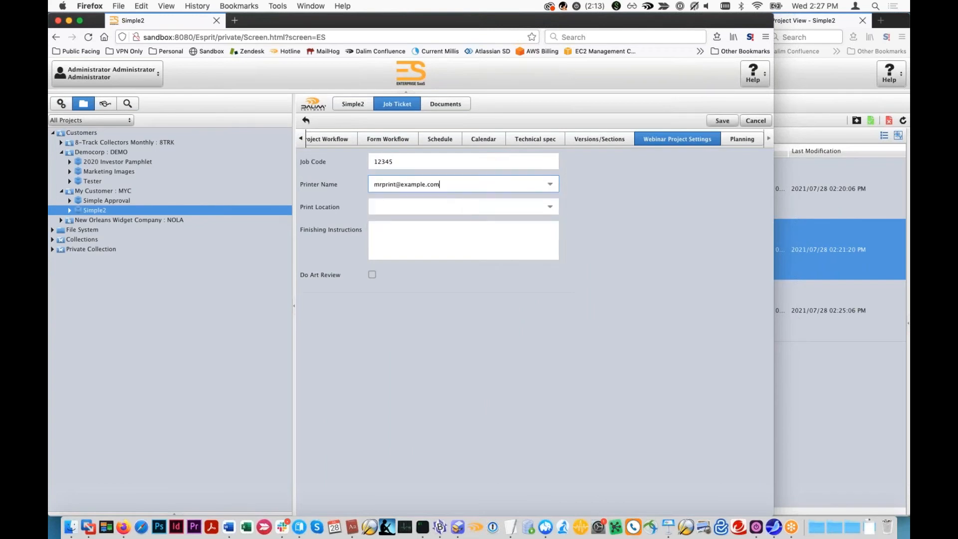
pyautogui.click(548, 207)
pyautogui.click(475, 248)
pyautogui.click(462, 245)
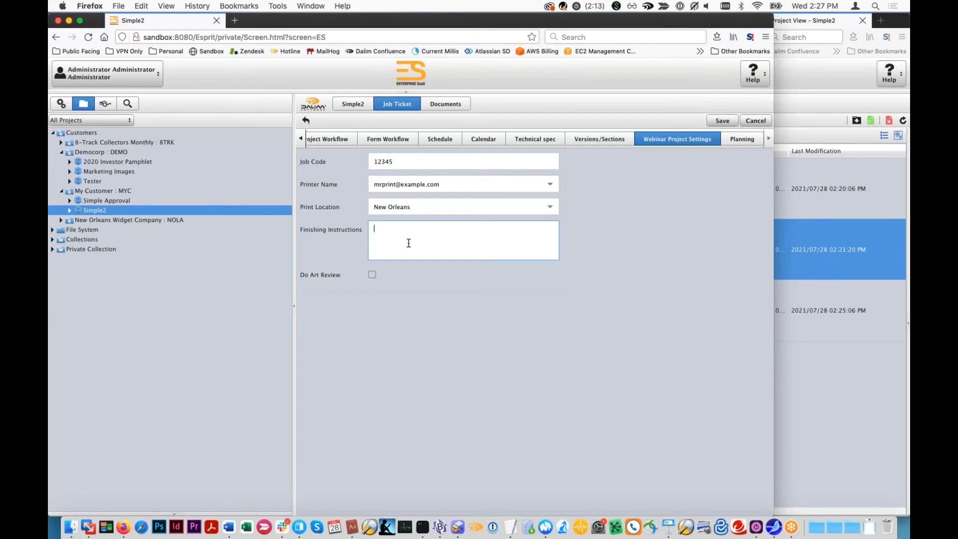
pyautogui.write('please print it!')
pyautogui.click(711, 120)
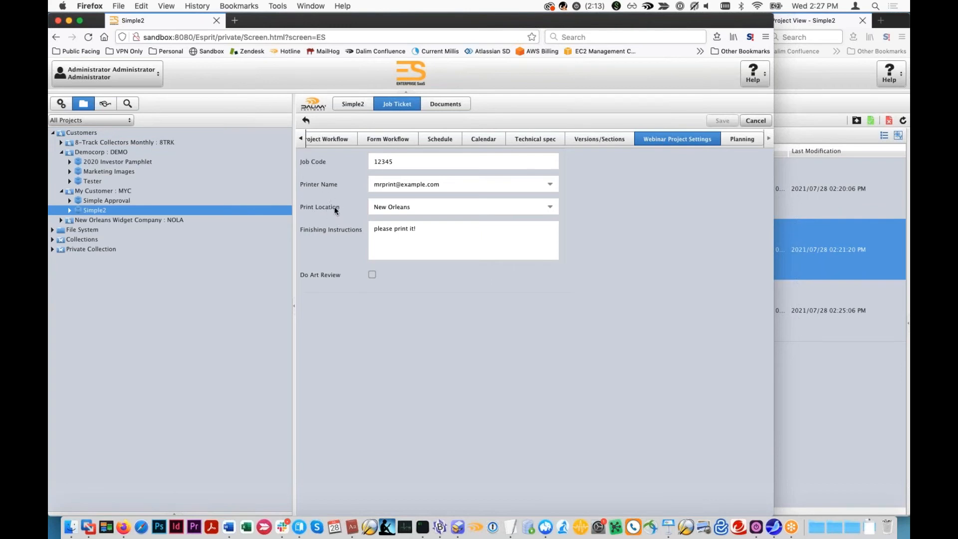
# - Open the Webinar metadata set in the customization settings to view its property names
pyautogui.click(61, 104)
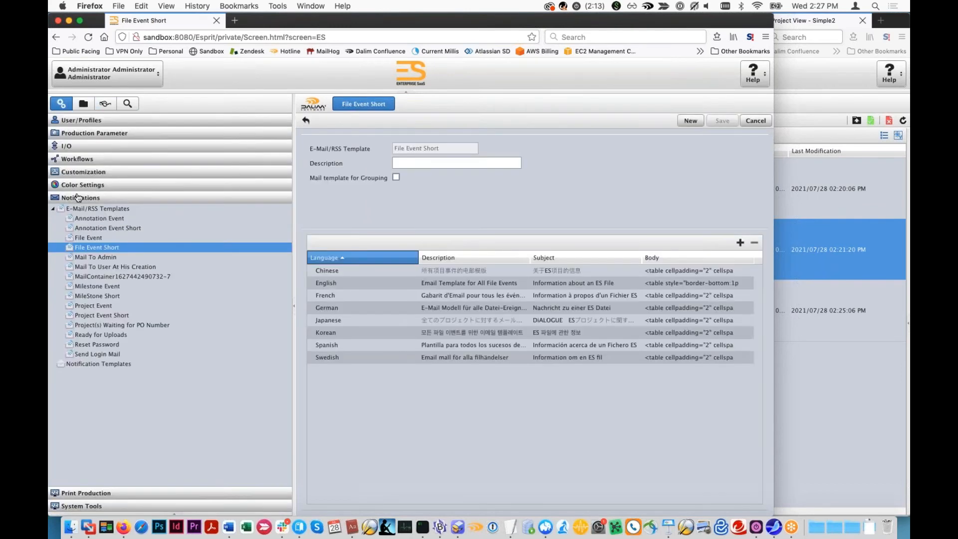
pyautogui.click(75, 173)
pyautogui.click(75, 192)
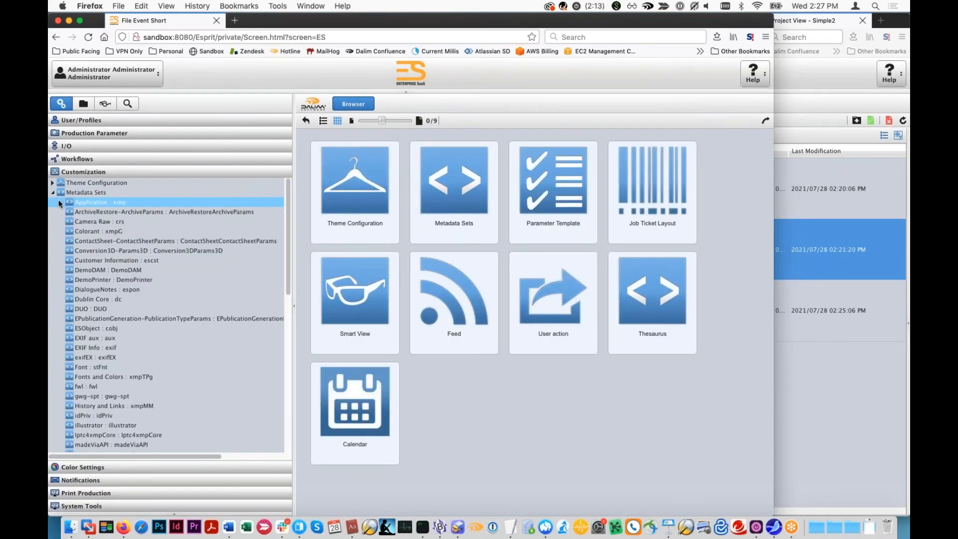
pyautogui.scroll(-2, 87, 277)
pyautogui.scroll(-10, 88, 277)
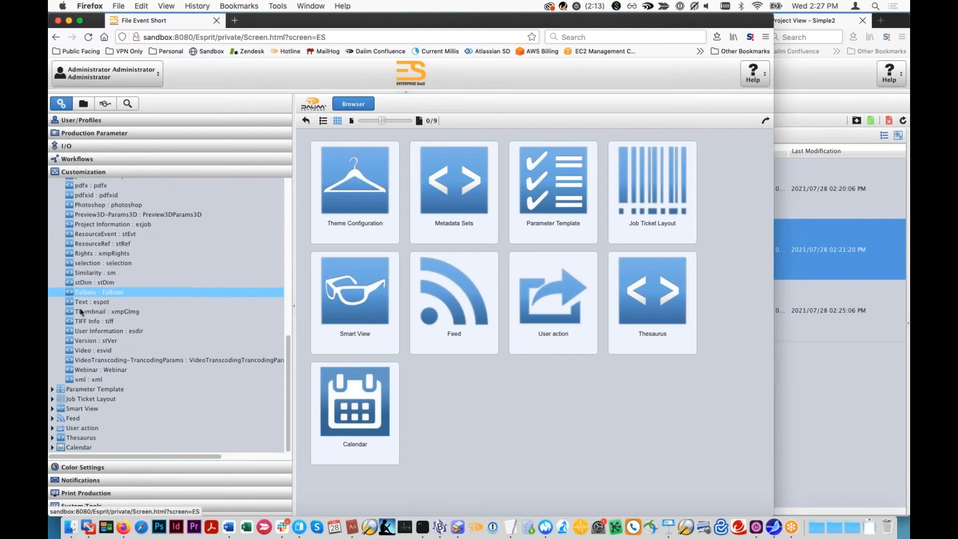
pyautogui.click(98, 369)
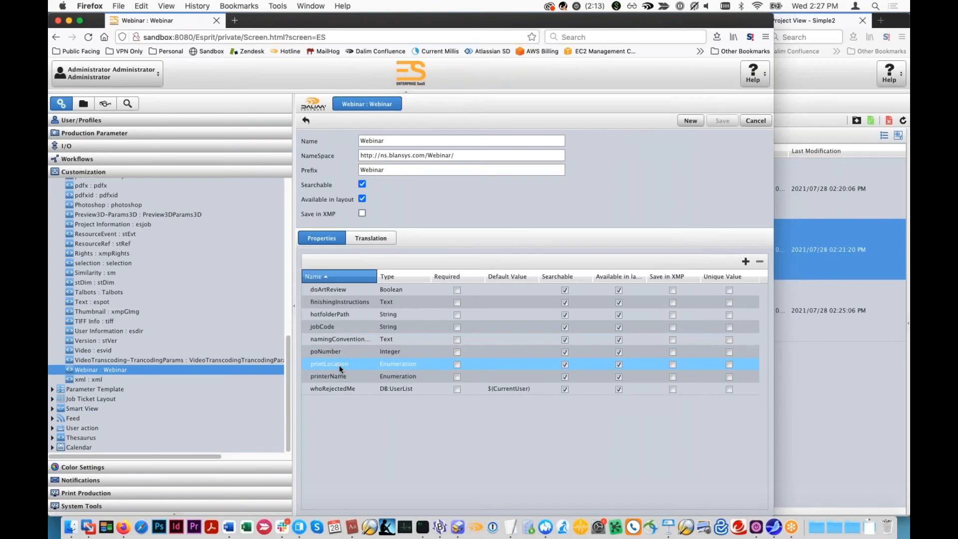
# - Switch to TextEdit, place a blank document beside the metadata properties, and write the variable $(MetaData/value)
pyautogui.click(517, 531)
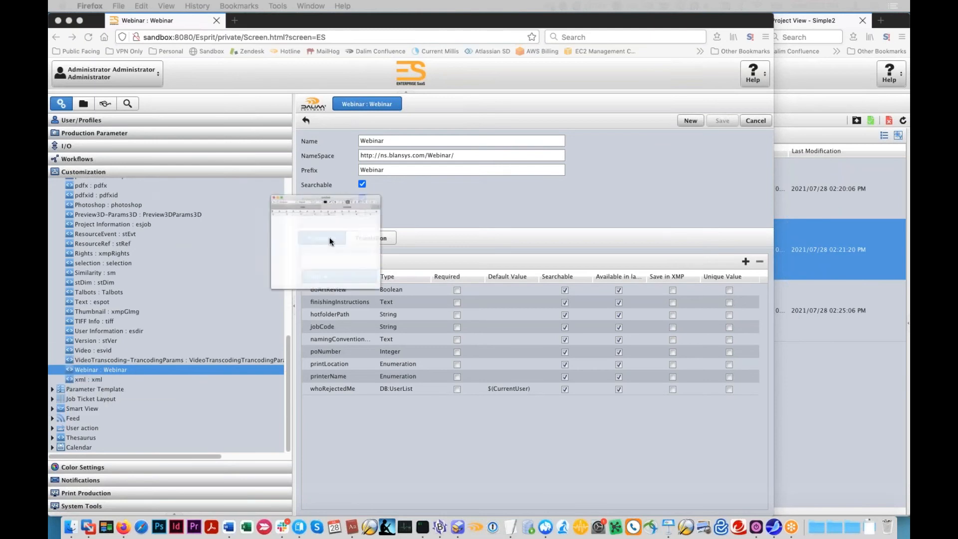
pyautogui.click(314, 206)
pyautogui.click(305, 306)
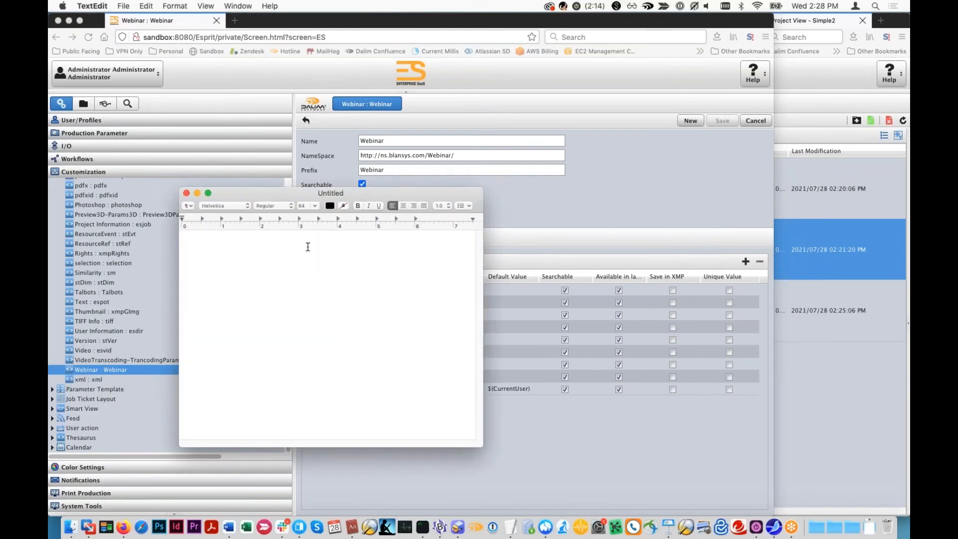
pyautogui.moveTo(321, 197); pyautogui.dragTo(706, 321)
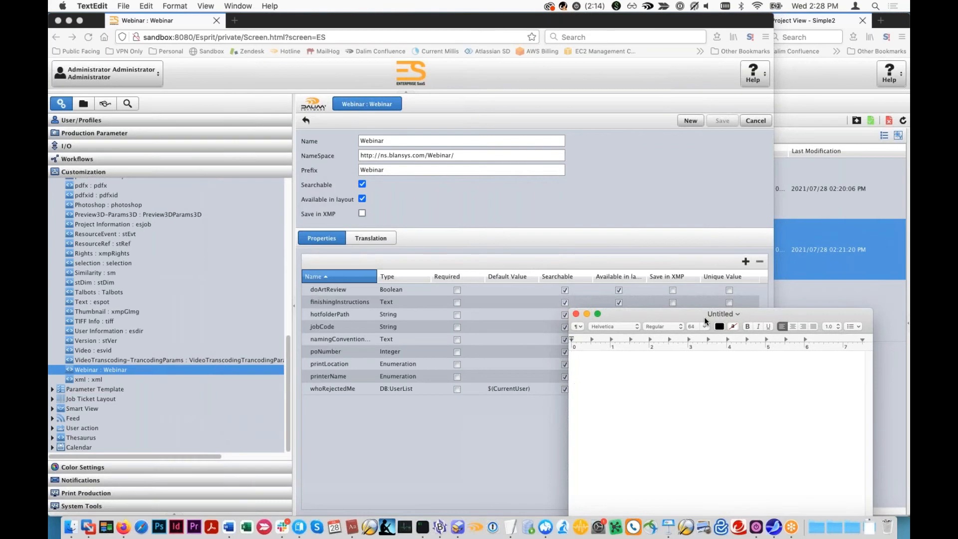
pyautogui.write('$(')
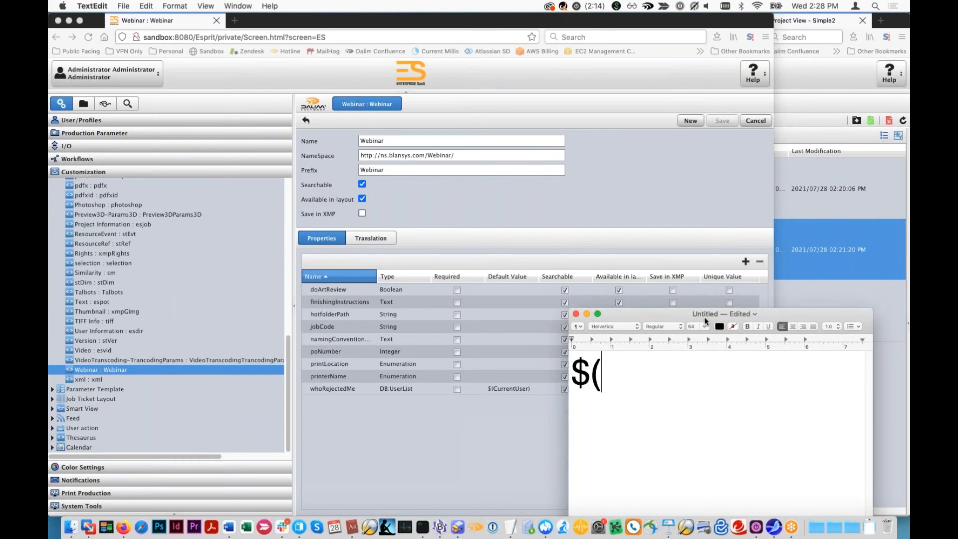
pyautogui.write('Meta')
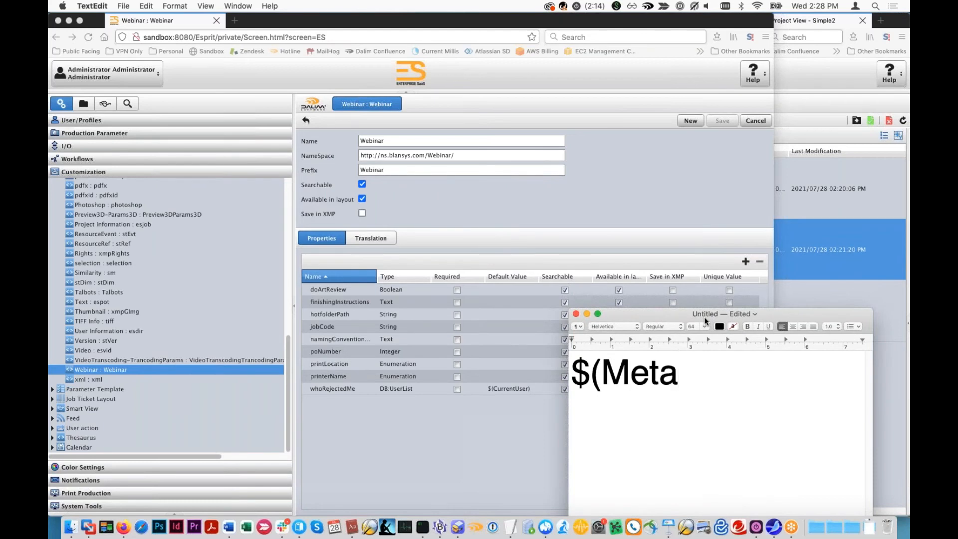
pyautogui.write('Data')
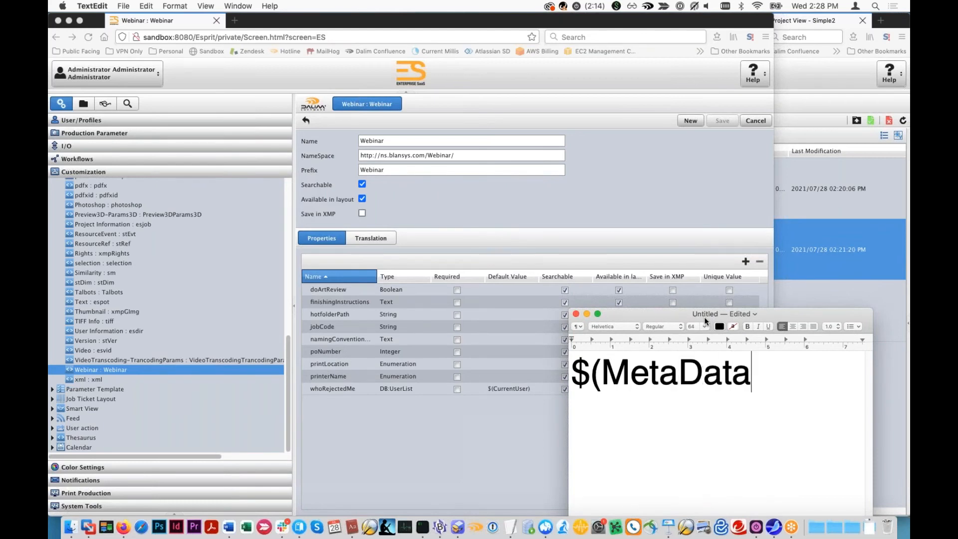
pyautogui.write('/value)')
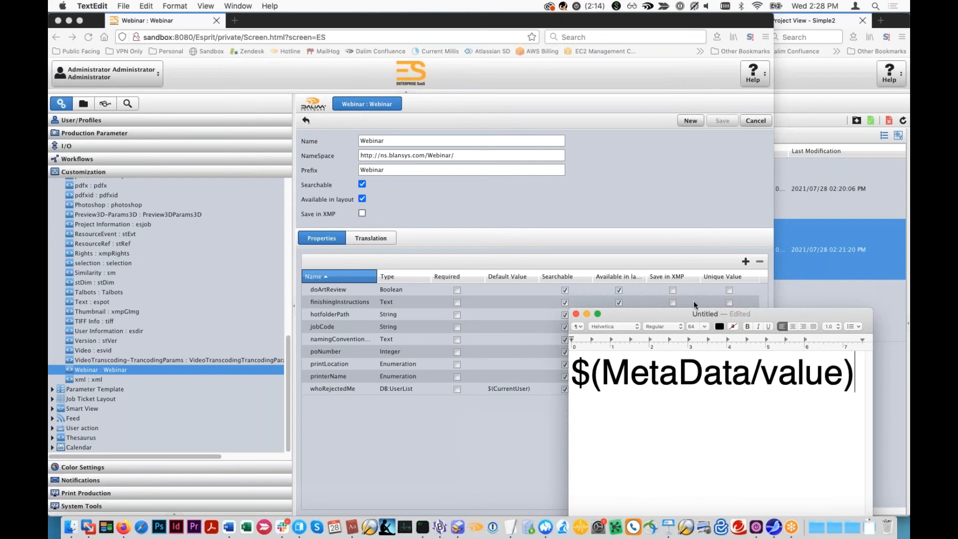
# - Set the variable's text size to 48 and move and enlarge the TextEdit window
pyautogui.press('super+a')
pyautogui.click(704, 327)
pyautogui.click(697, 416)
pyautogui.moveTo(754, 316); pyautogui.dragTo(628, 60)
pyautogui.moveTo(751, 364); pyautogui.dragTo(881, 305)
# - Insert Job/ before MetaData in the variable
pyautogui.doubleClick(592, 119)
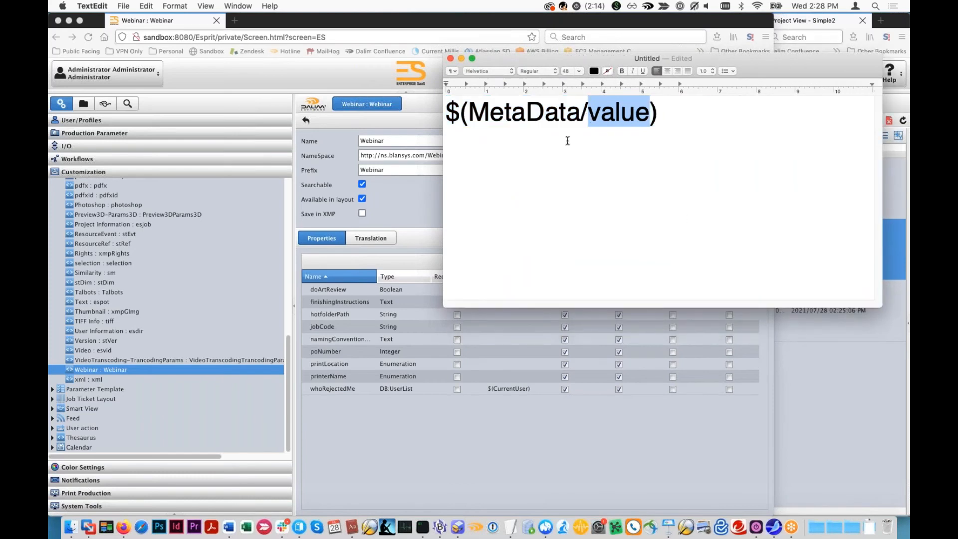
pyautogui.click(470, 117)
pyautogui.write('Job/')
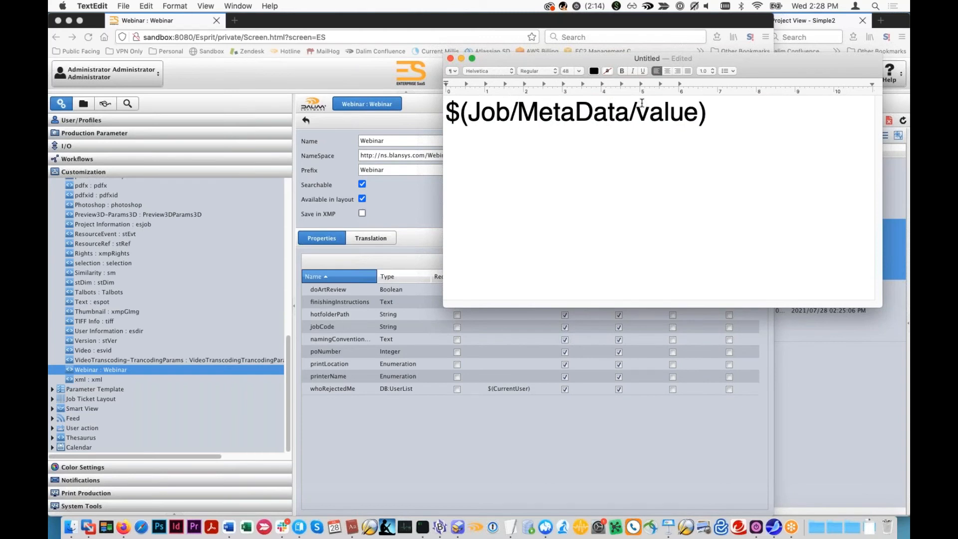
# - Replace the value placeholder with :Webinar/printLocation and copy the complete variable
pyautogui.moveTo(637, 112); pyautogui.dragTo(699, 113)
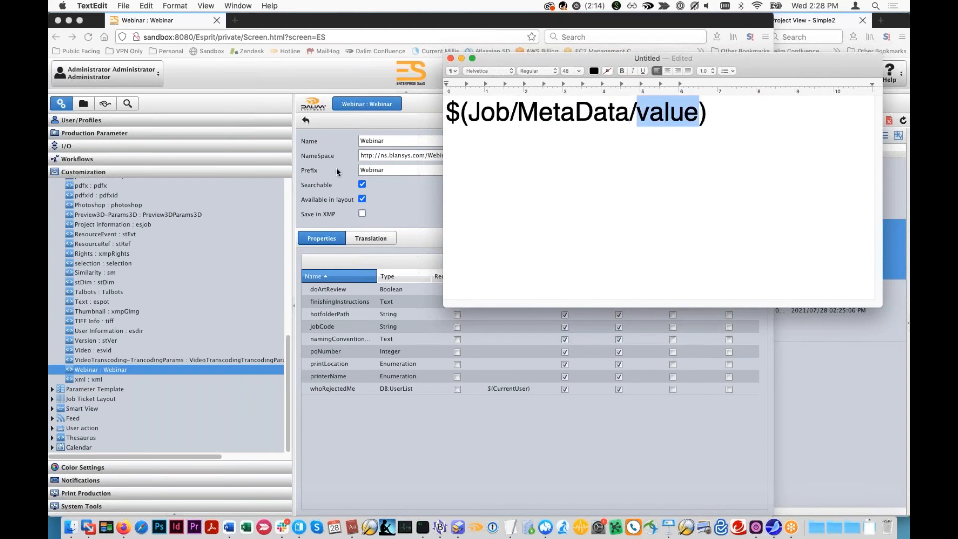
pyautogui.write(':')
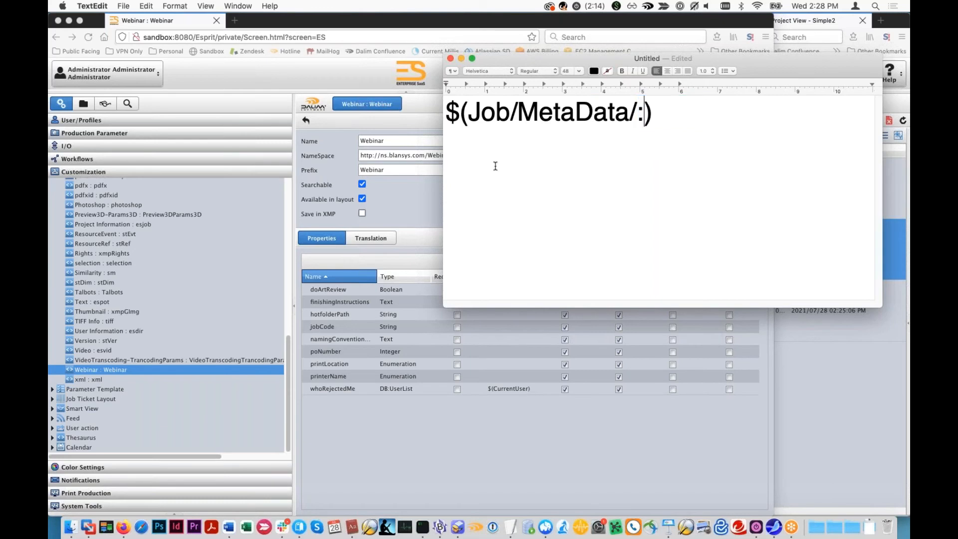
pyautogui.write('Webinar')
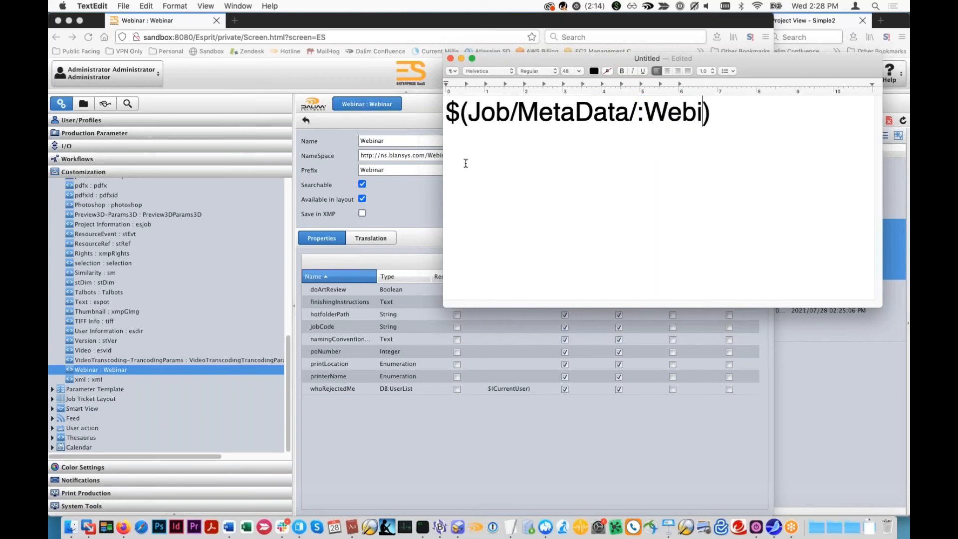
pyautogui.write('/')
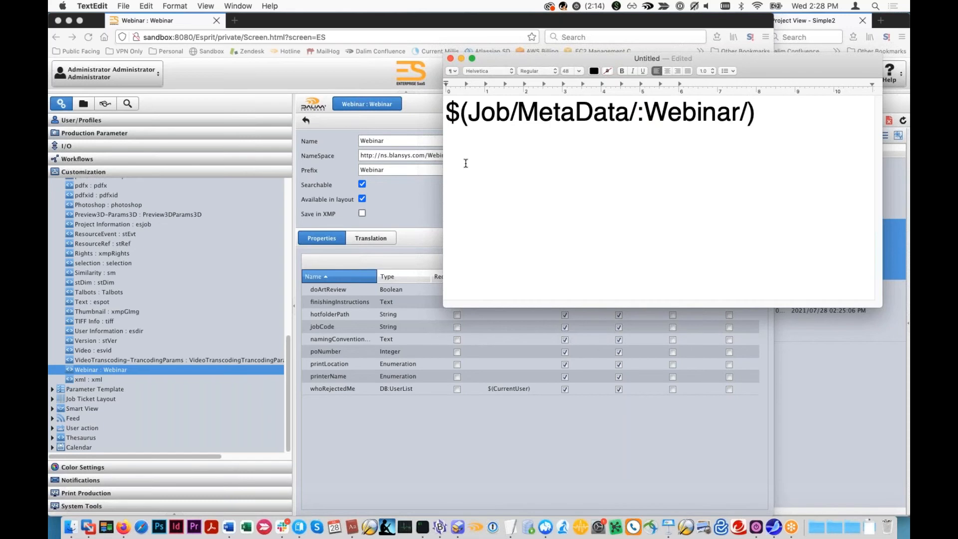
pyautogui.write('printLocation')
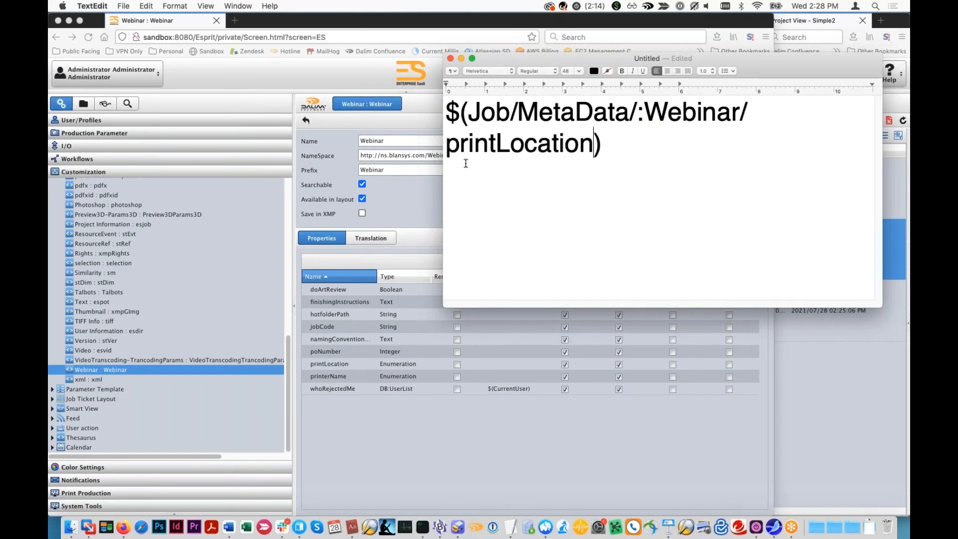
pyautogui.press('super+a')
pyautogui.press('super+c')
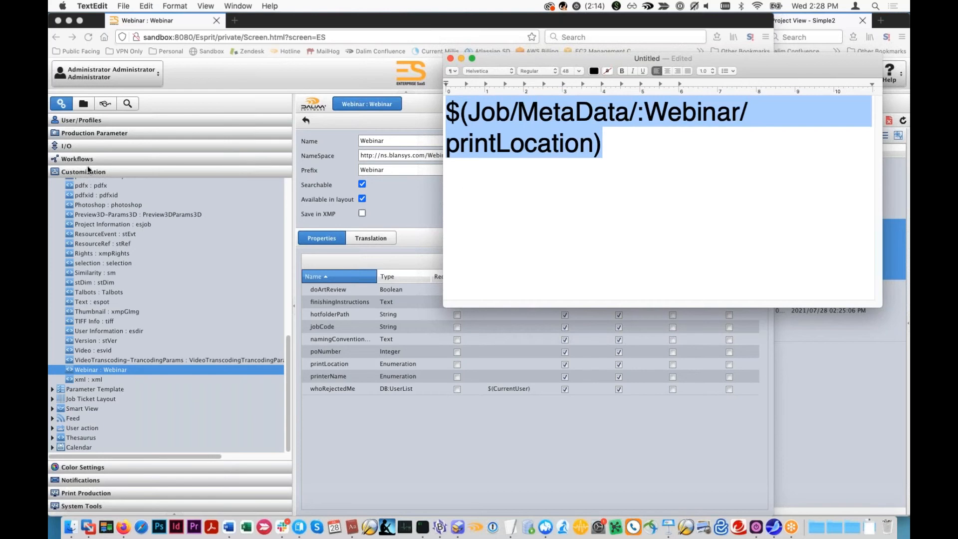
# - Switch to Firefox and open the English version of the File Event Short e-mail template for editing
pyautogui.press('super+Tab')
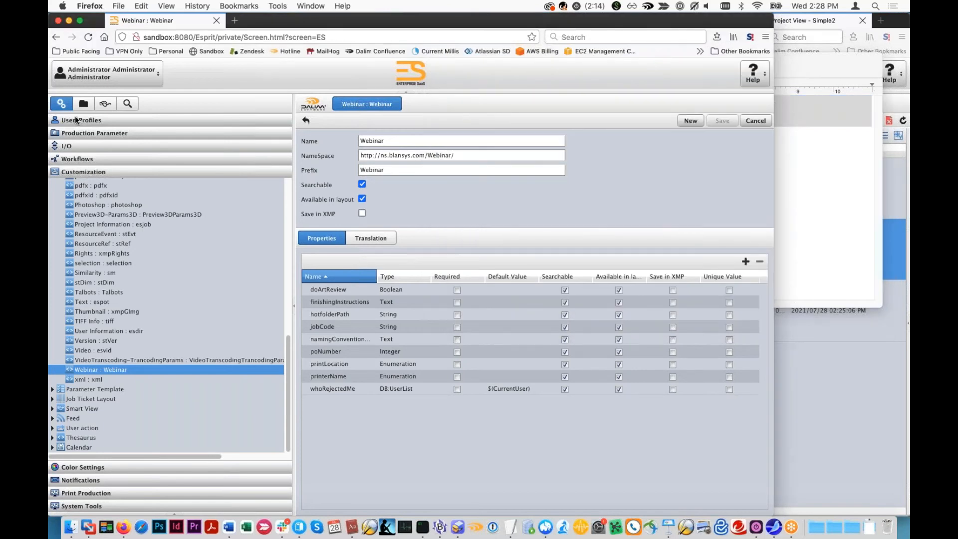
pyautogui.click(77, 505)
pyautogui.click(76, 341)
pyautogui.click(95, 198)
pyautogui.click(104, 247)
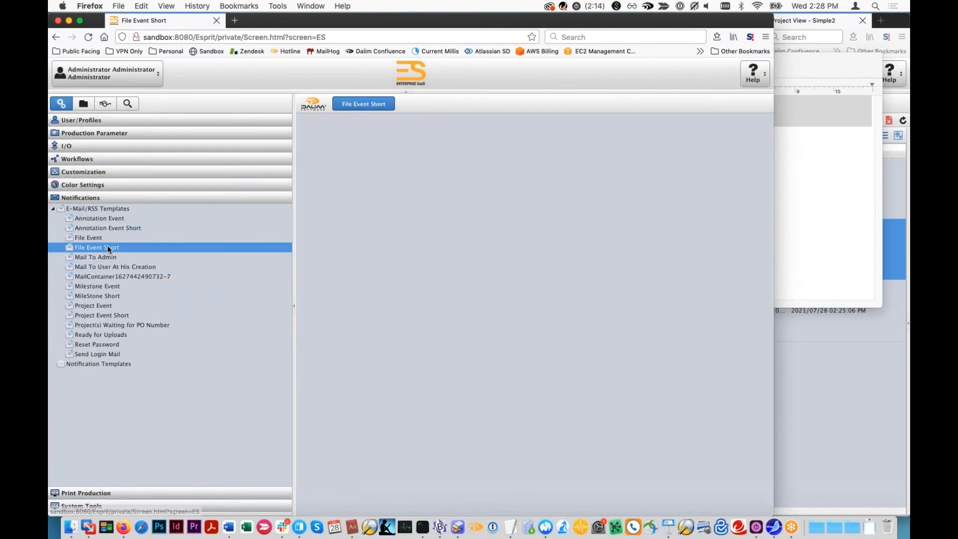
pyautogui.click(417, 285)
pyautogui.doubleClick(418, 287)
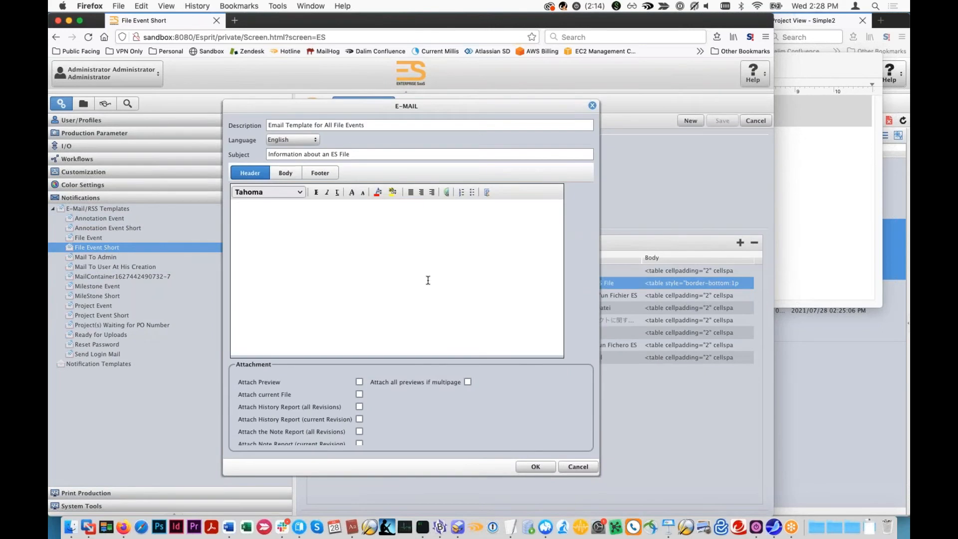
# - Add the line "Print Location $(Job/MetaData/:Webinar/printLocation)" below the $(CurrentMimeType) line in the e-mail body
pyautogui.click(316, 260)
pyautogui.press('Return')
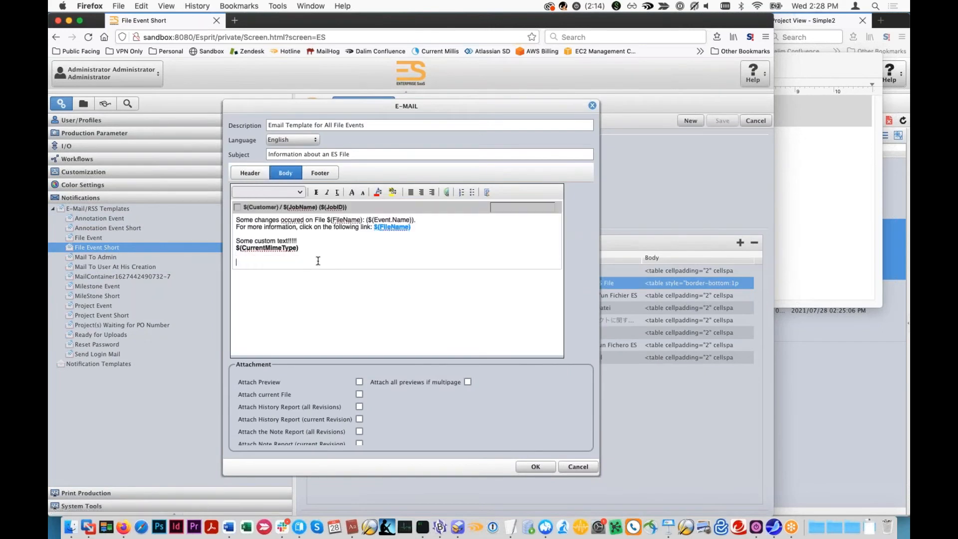
pyautogui.write('Print Location $(')
pyautogui.press('super+v')
pyautogui.press('super+z')
pyautogui.press('super+v')
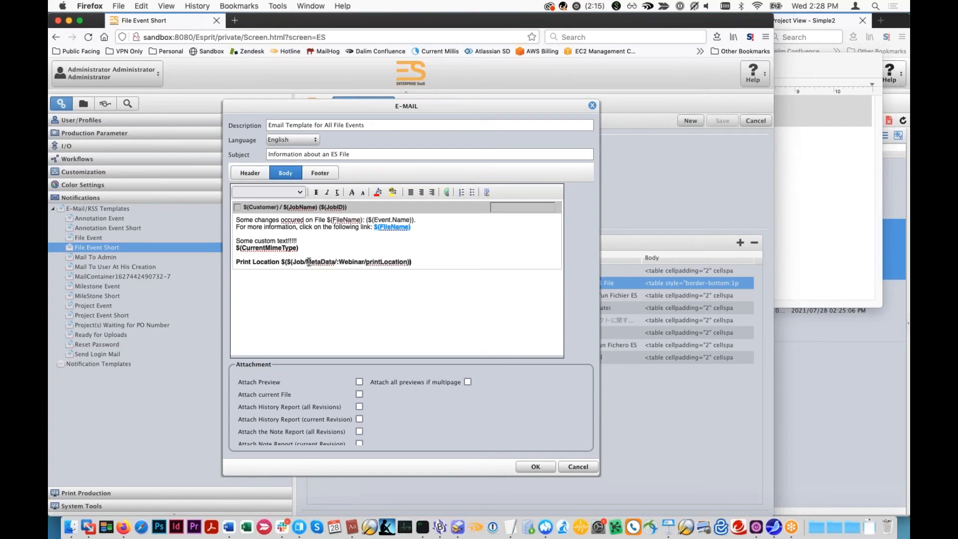
pyautogui.click(283, 264)
pyautogui.press('BackSpace')
pyautogui.press('BackSpace')
pyautogui.press('Delete')
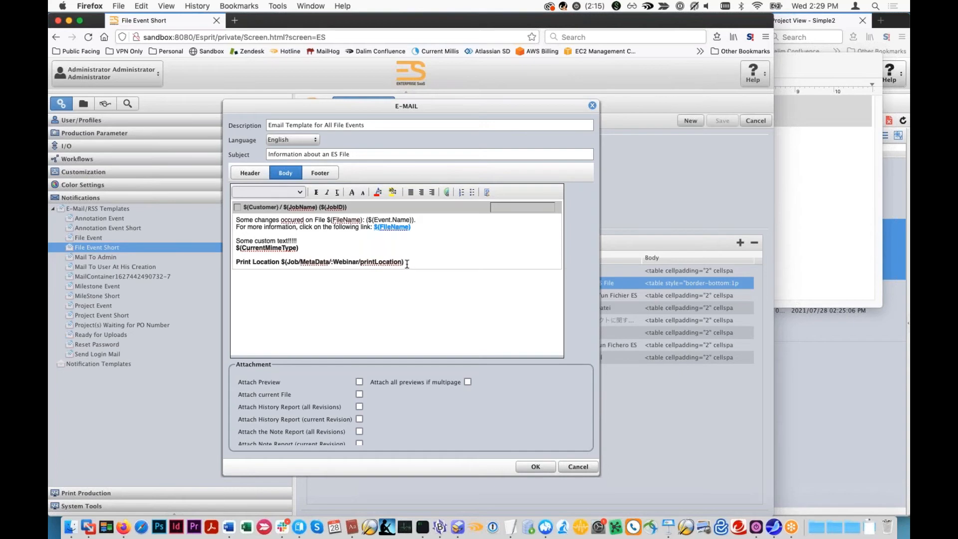
# - Remove the bold formatting from the print location variable and save the File Event Short template
pyautogui.moveTo(407, 263); pyautogui.dragTo(280, 263)
pyautogui.click(315, 193)
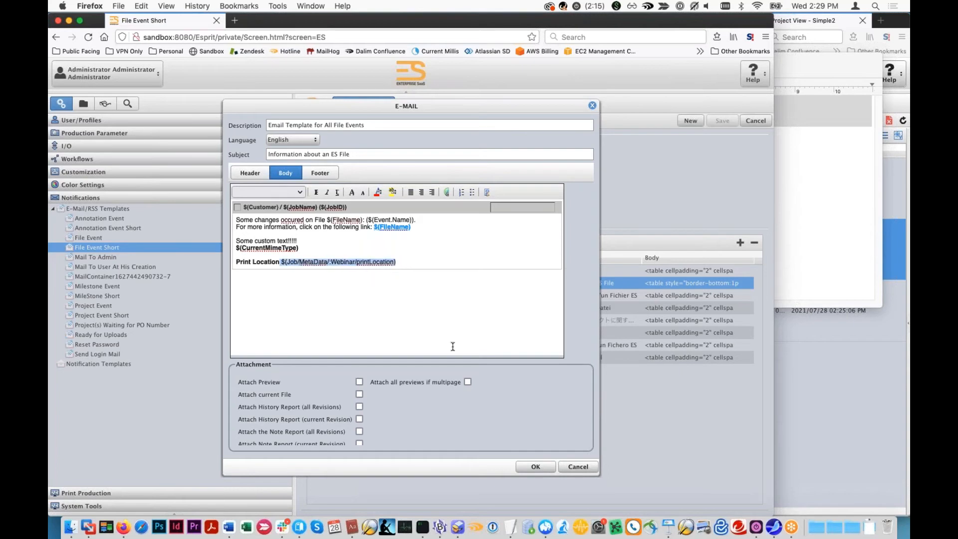
pyautogui.click(534, 467)
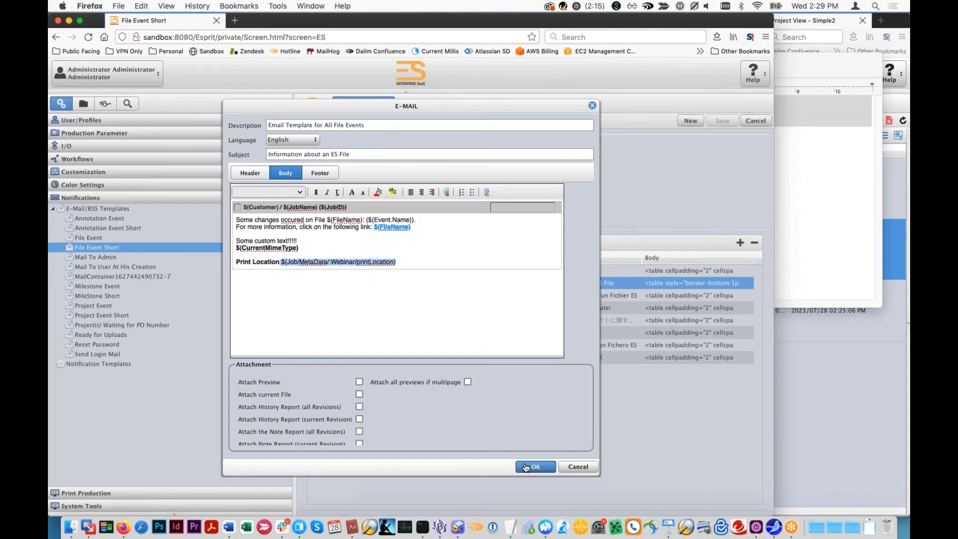
pyautogui.click(722, 121)
# - Switch to the Simple2 project window and delete all three of its documents
pyautogui.click(871, 383)
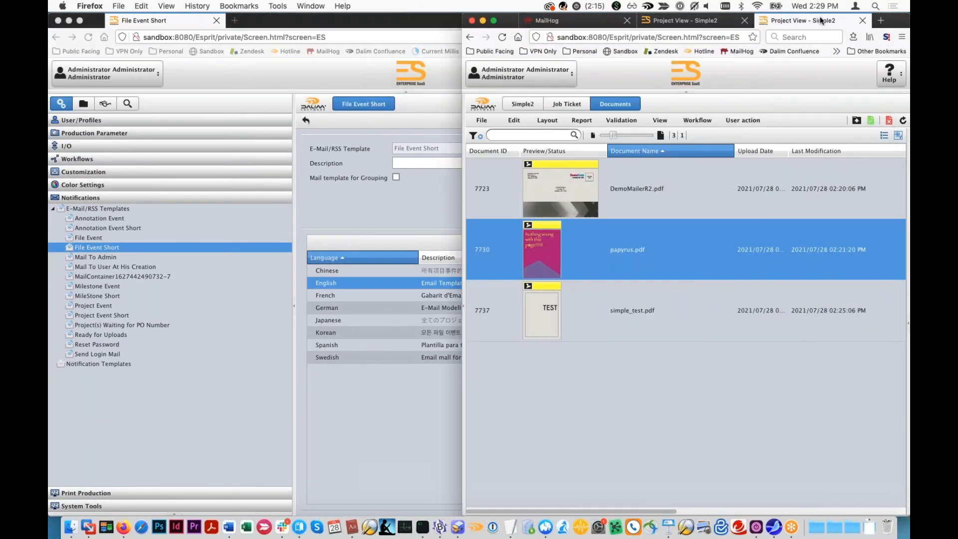
pyautogui.click(856, 124)
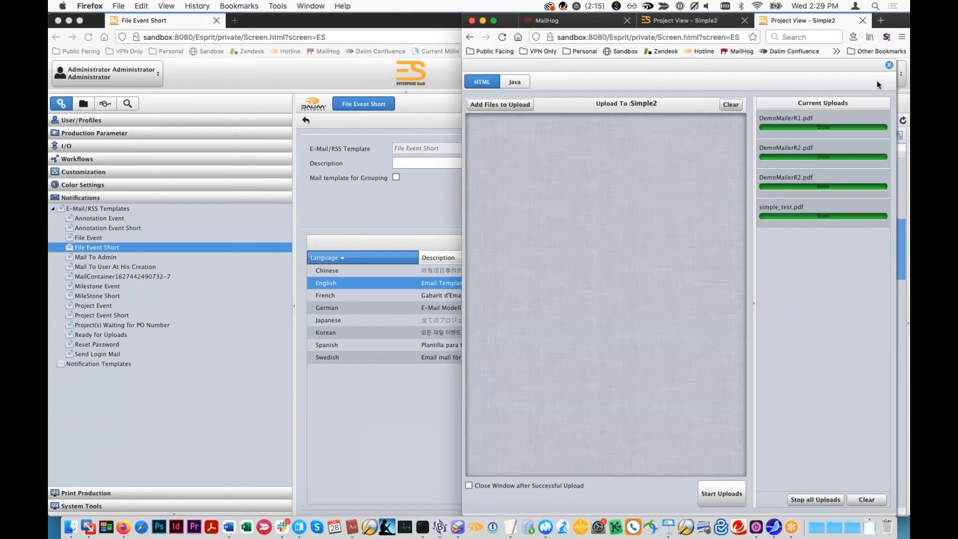
pyautogui.click(889, 65)
pyautogui.hotkey('ctrl', 'a')
pyautogui.rightClick(724, 199)
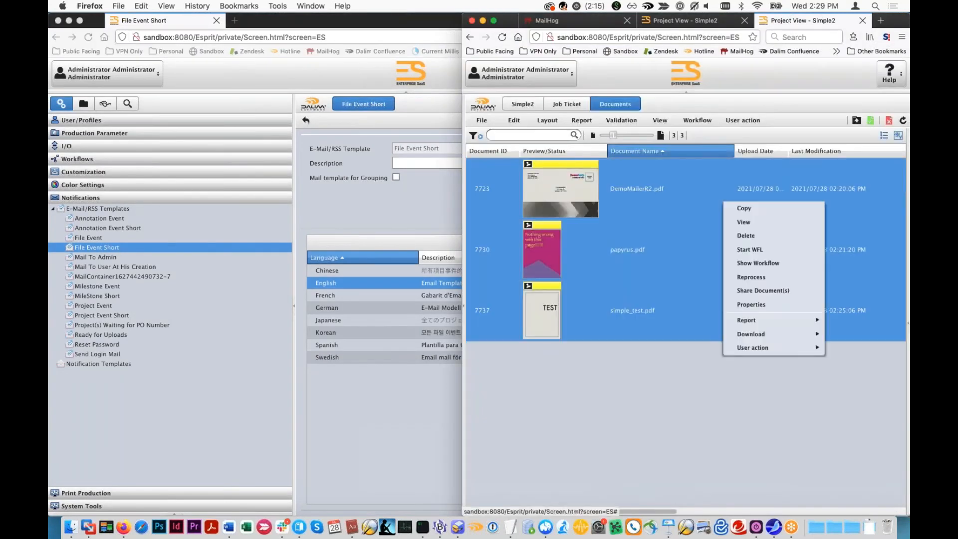
pyautogui.click(747, 235)
pyautogui.click(667, 309)
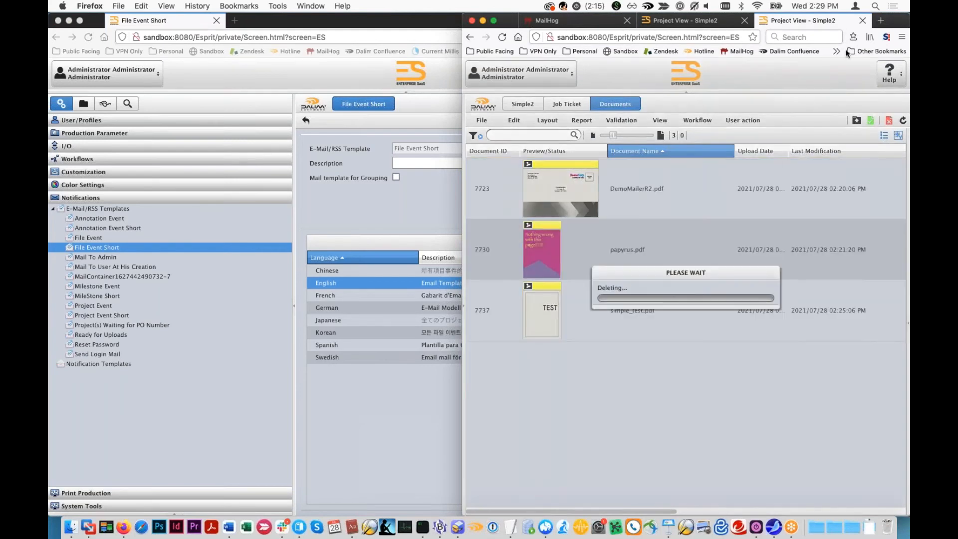
# - Upload papyrus.pdf from the Finder window to the Simple2 project
pyautogui.click(857, 121)
pyautogui.moveTo(894, 23); pyautogui.dragTo(691, 33)
pyautogui.click(825, 119)
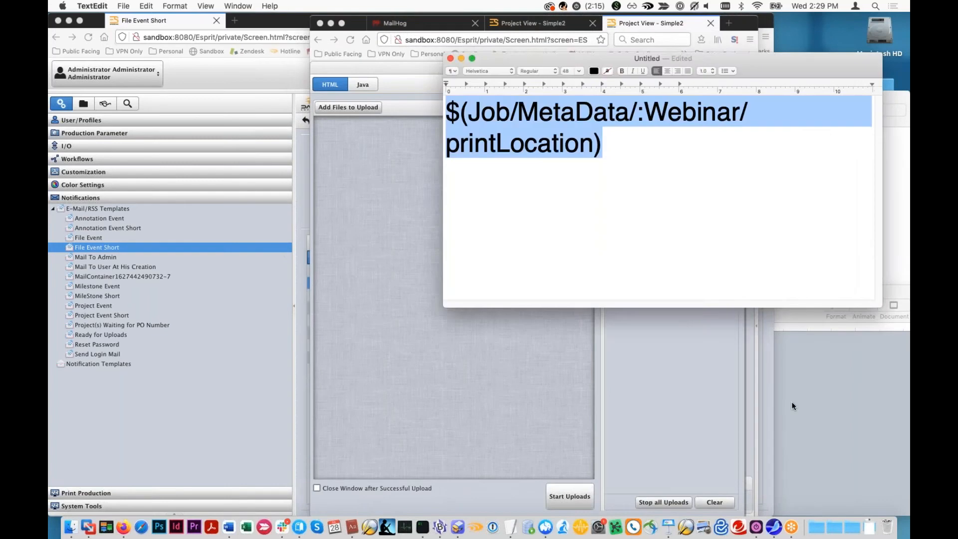
pyautogui.click(792, 406)
pyautogui.click(71, 527)
pyautogui.moveTo(713, 150); pyautogui.dragTo(394, 199)
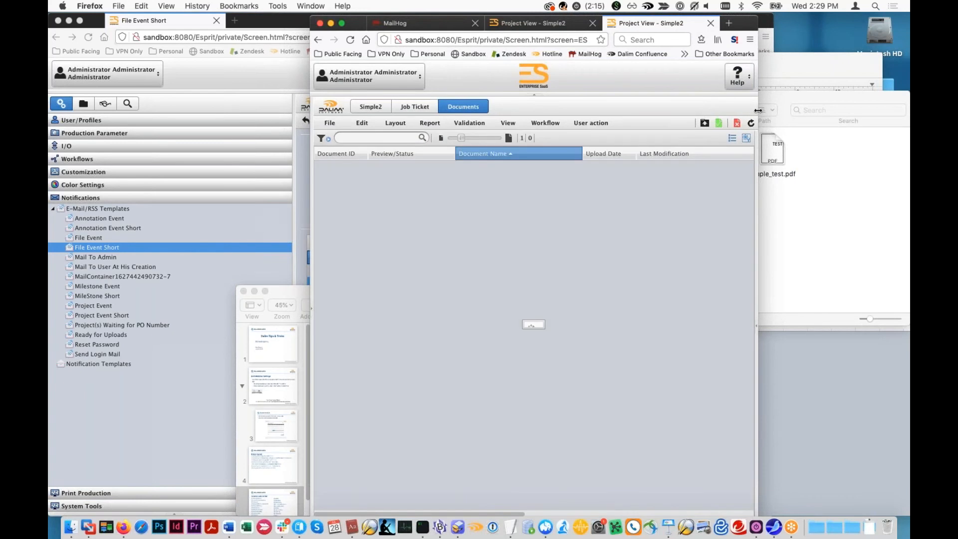
# - Open the notification for the papyrus.pdf upload in MailHog and check its print location line
pyautogui.moveTo(758, 110); pyautogui.dragTo(855, 111)
pyautogui.click(424, 23)
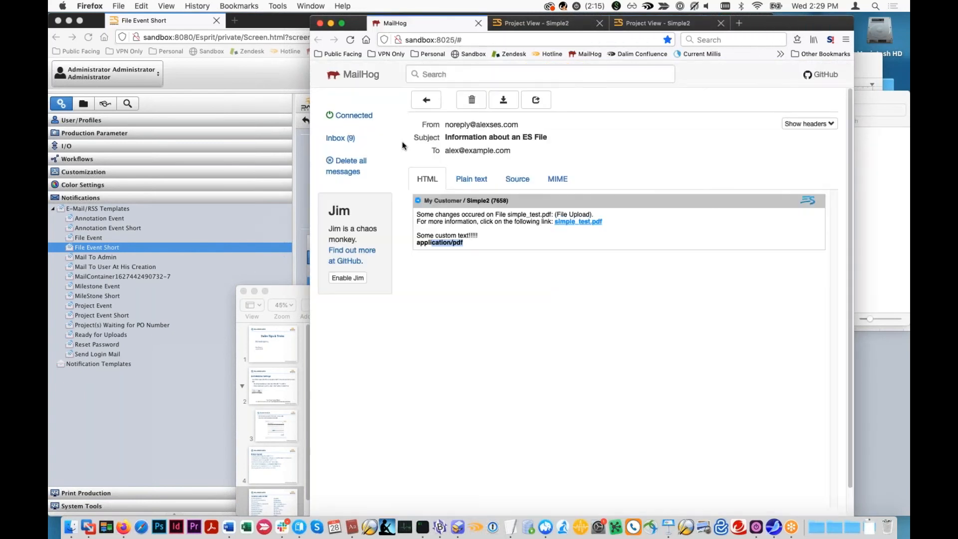
pyautogui.click(374, 142)
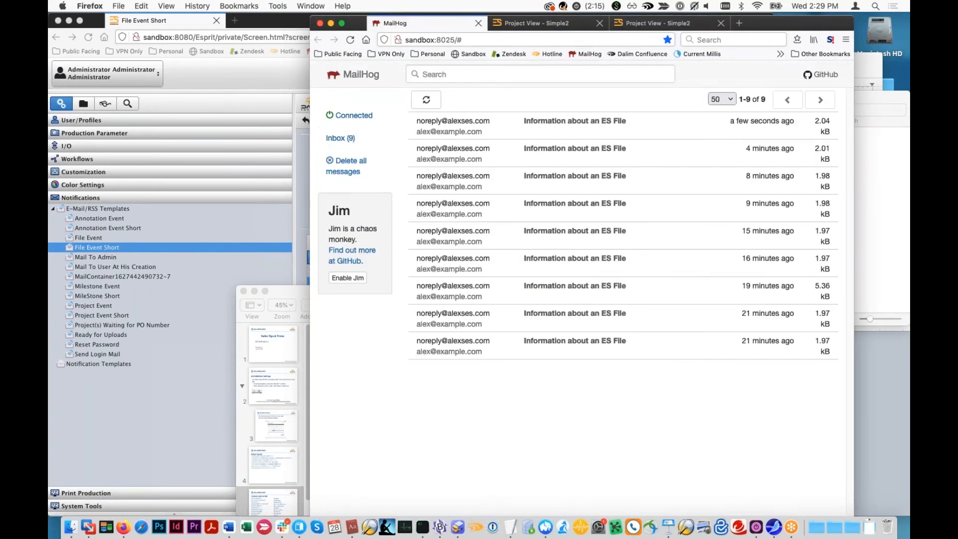
pyautogui.click(487, 241)
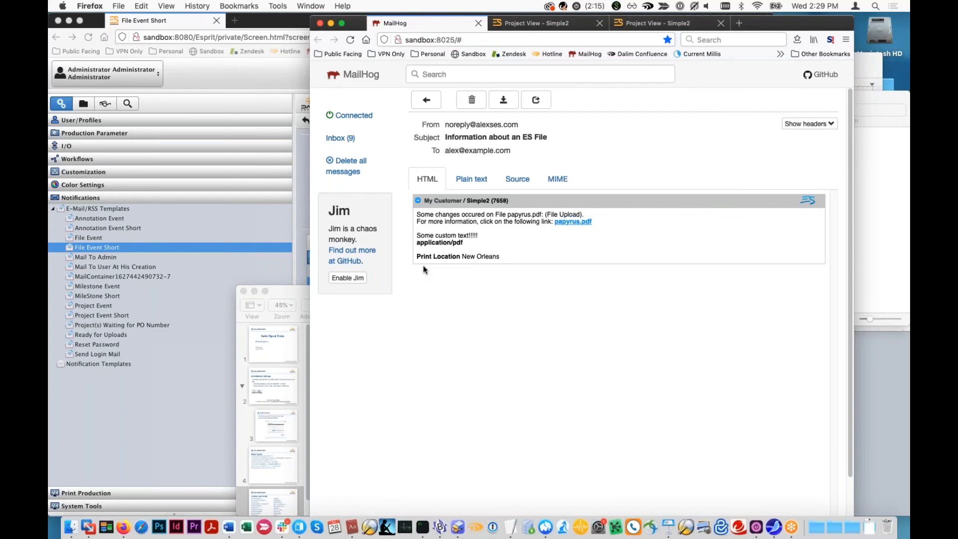
# - Create a new E-Mail/RSS template in the ES administration window, enter its name and add an English e-mail version
pyautogui.click(305, 256)
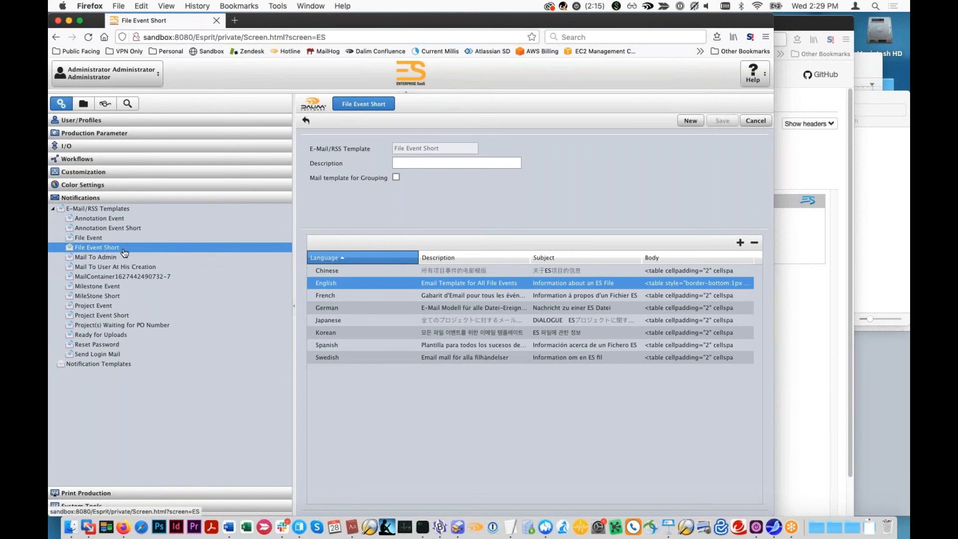
pyautogui.click(103, 366)
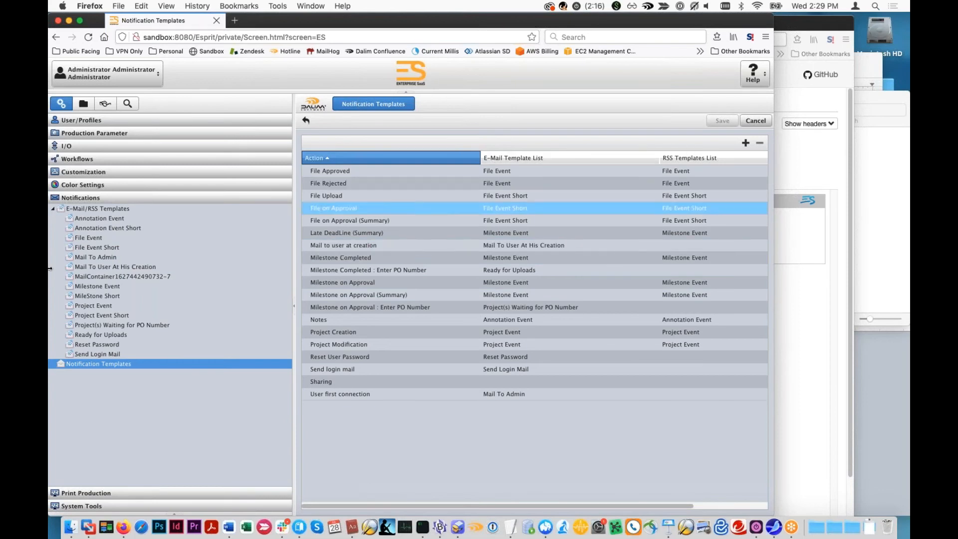
pyautogui.click(98, 209)
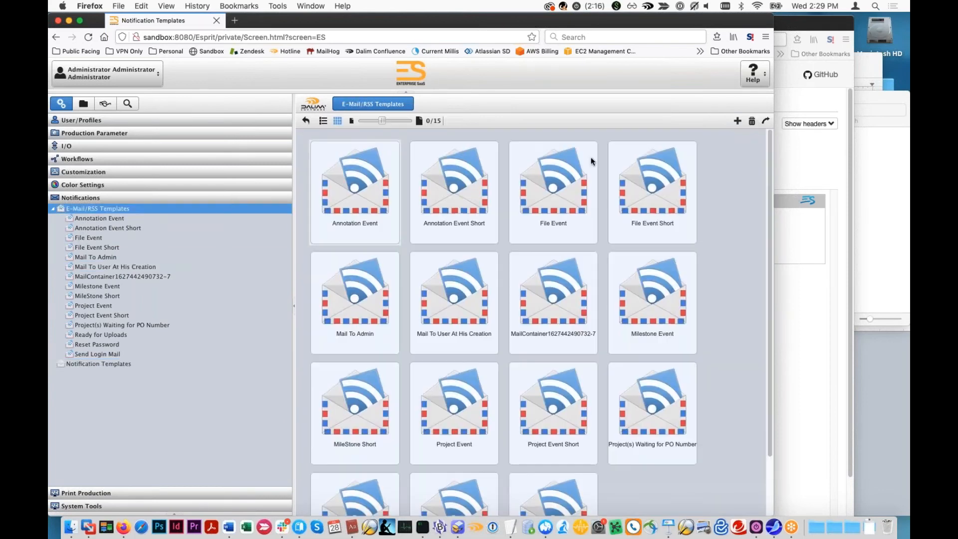
pyautogui.click(738, 121)
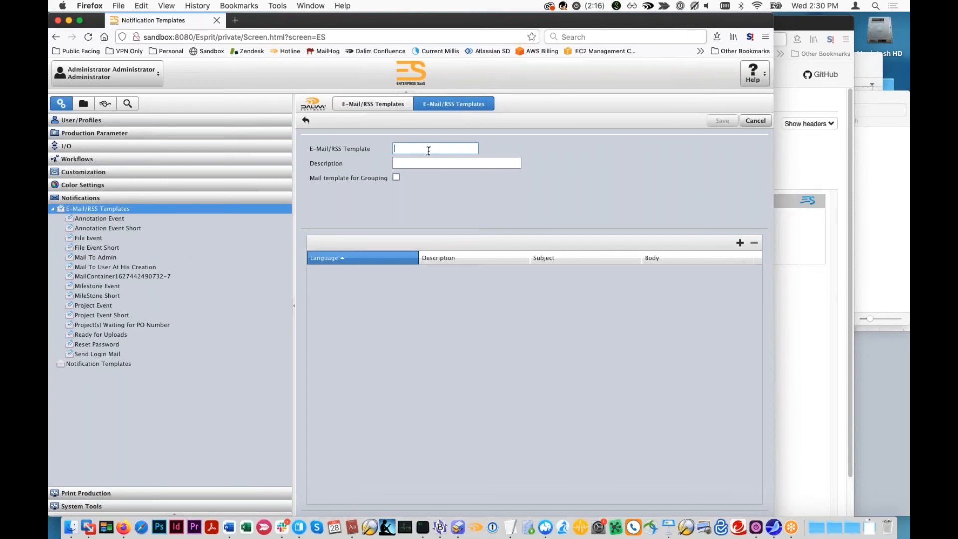
pyautogui.write('File UPload')
pyautogui.click(741, 243)
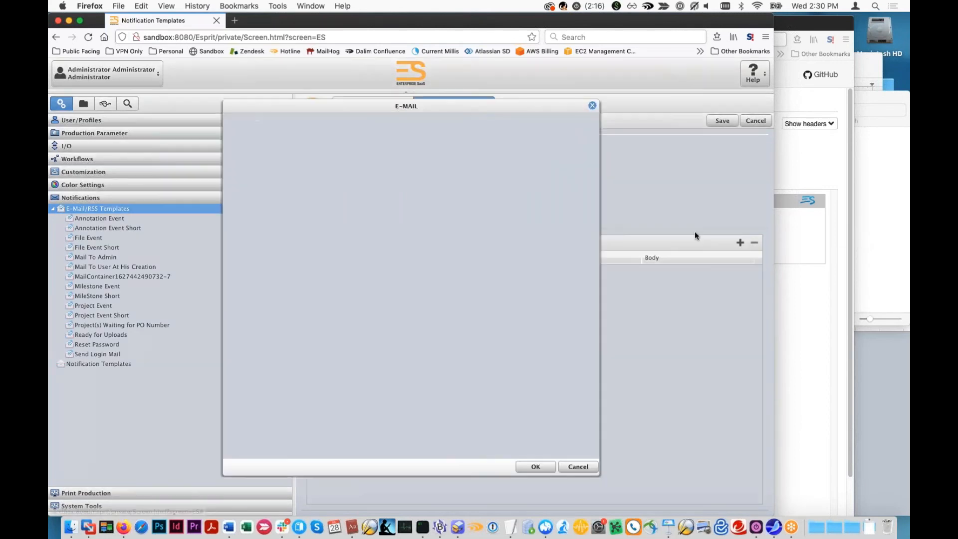
pyautogui.click(293, 140)
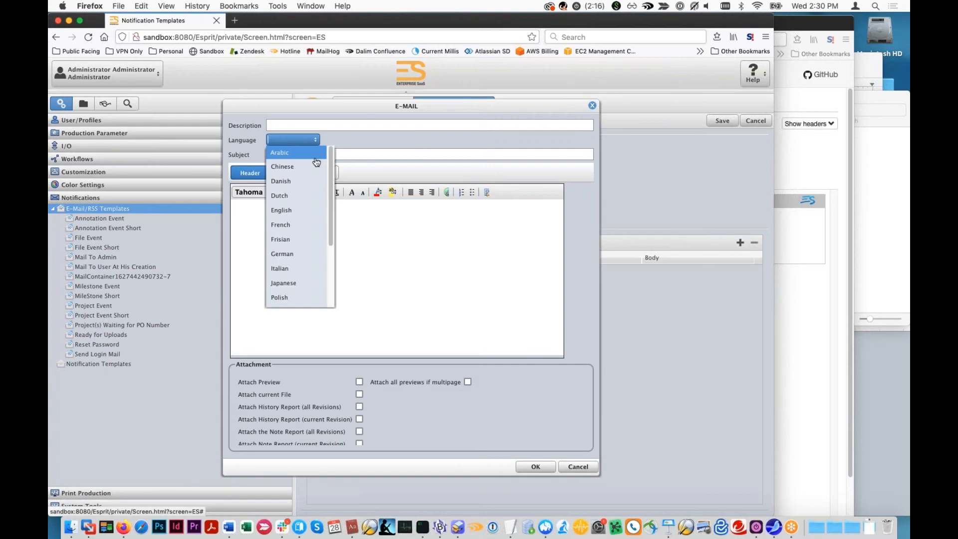
pyautogui.click(299, 210)
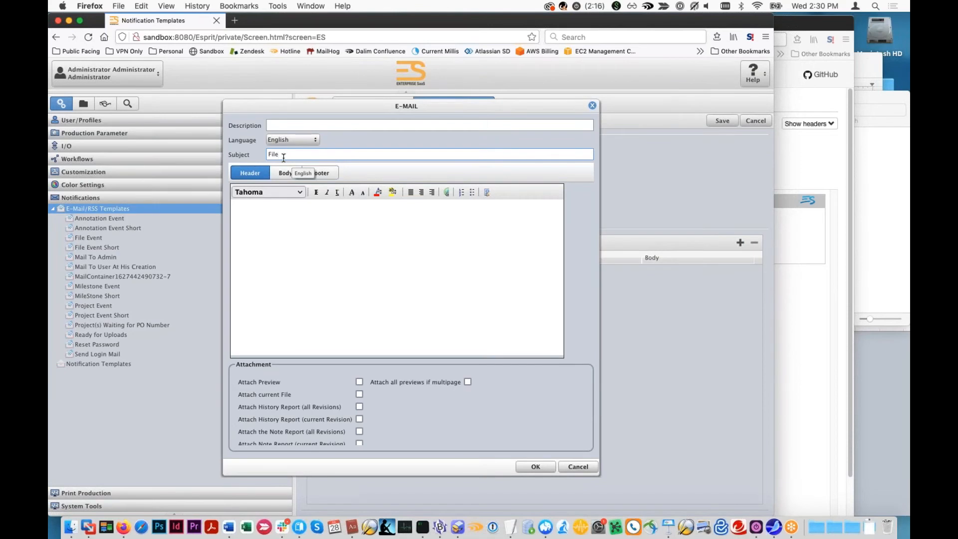
# - Set the e-mail subject to "[$(CustomerCode)]: Files Uploaded"
pyautogui.press('BackSpace')
pyautogui.press('BackSpace')
pyautogui.press('BackSpace')
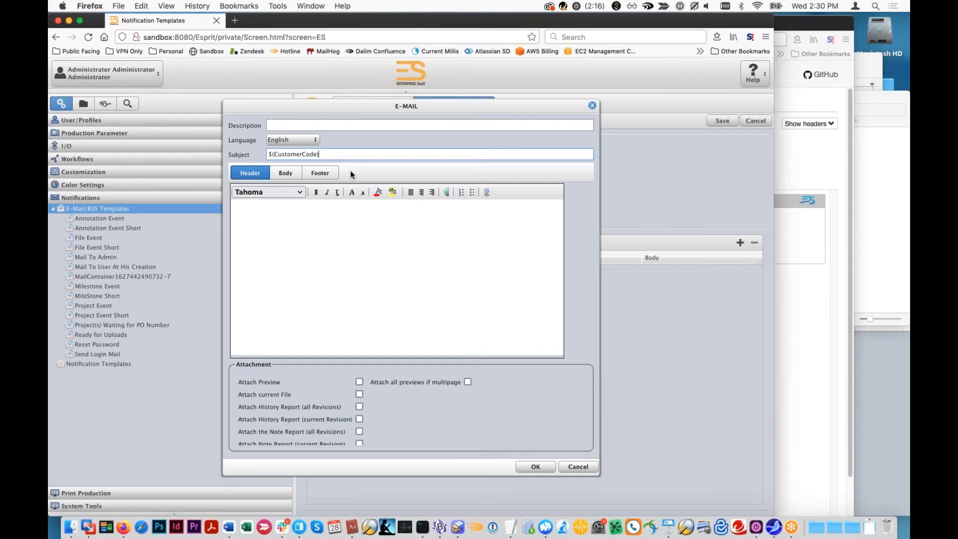
pyautogui.click(268, 154)
pyautogui.write('[')
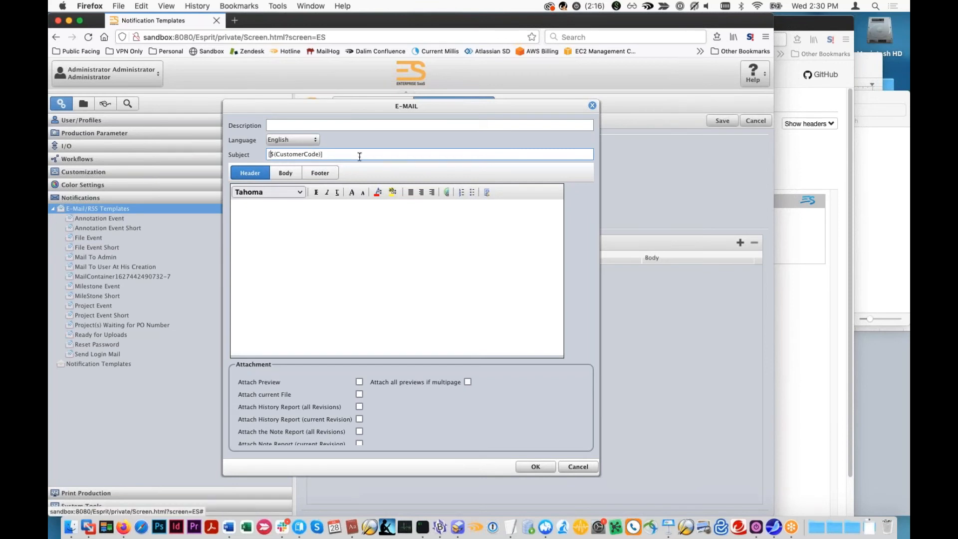
pyautogui.write(' Uploaded')
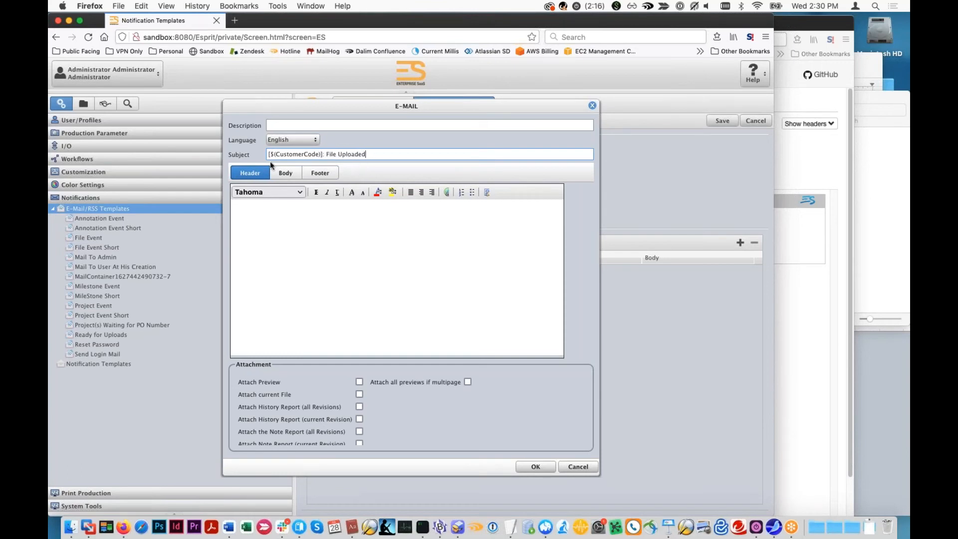
pyautogui.click(338, 154)
pyautogui.write('s')
pyautogui.write('Hi')
# - Start the header text with "Hi" and look through the e-mail's body and footer sections
pyautogui.click(280, 174)
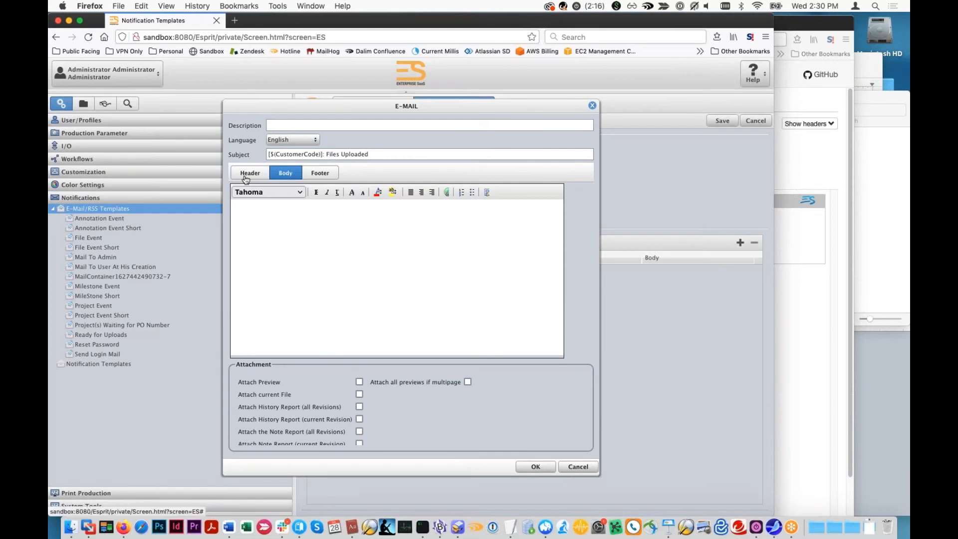
pyautogui.click(310, 174)
pyautogui.click(283, 174)
pyautogui.click(276, 219)
# - Look through the earlier MailHog notifications for one that groups several uploaded files and examine its repeated body section
pyautogui.click(844, 265)
pyautogui.click(340, 139)
pyautogui.click(547, 161)
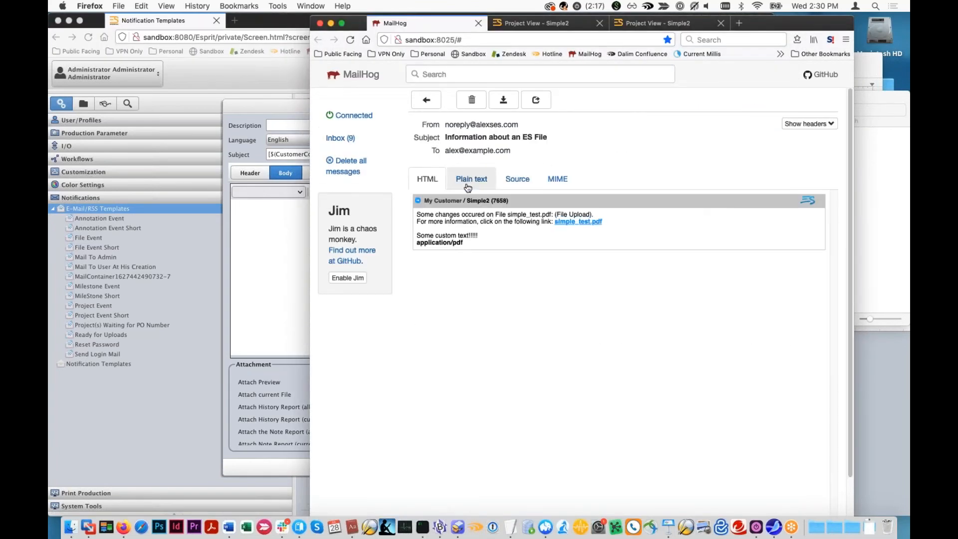
pyautogui.click(343, 138)
pyautogui.click(549, 237)
pyautogui.click(339, 138)
pyautogui.click(504, 209)
pyautogui.click(335, 144)
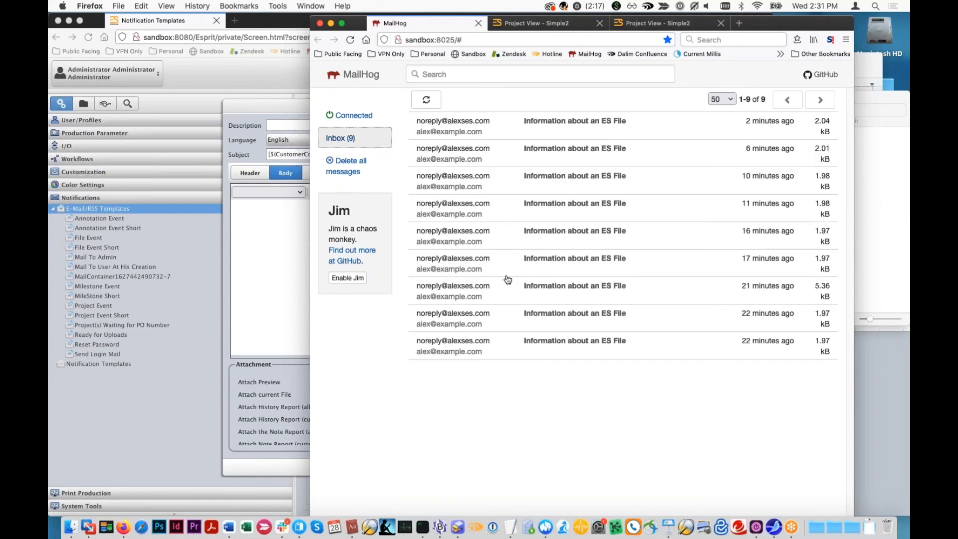
pyautogui.click(507, 291)
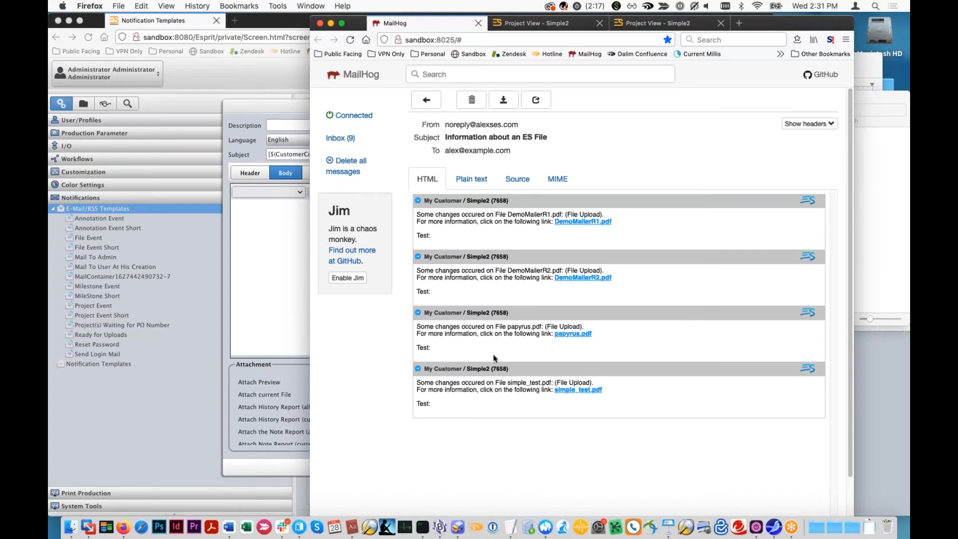
pyautogui.moveTo(363, 26); pyautogui.dragTo(513, 30)
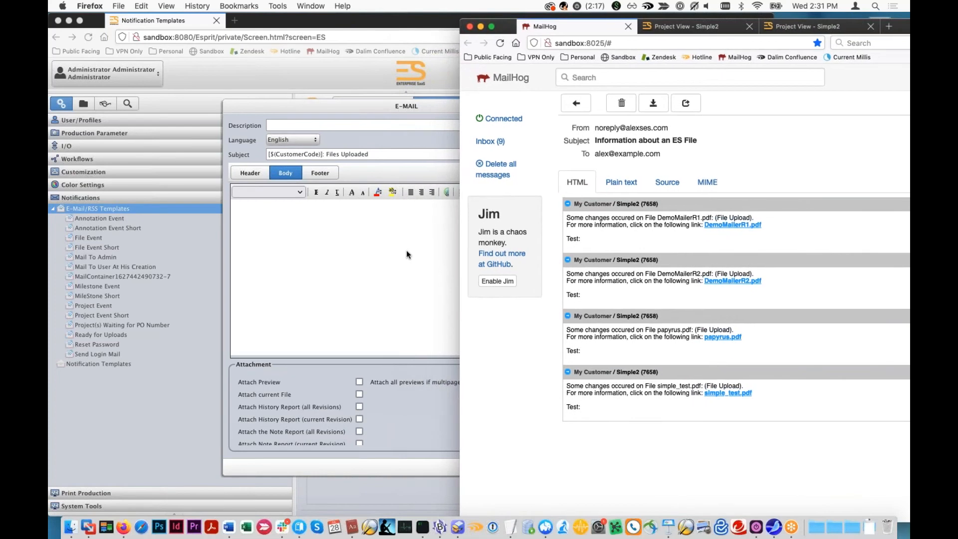
# - Return to the new template and replace the header text with the greeting "Hello $(UserName),"
pyautogui.click(349, 259)
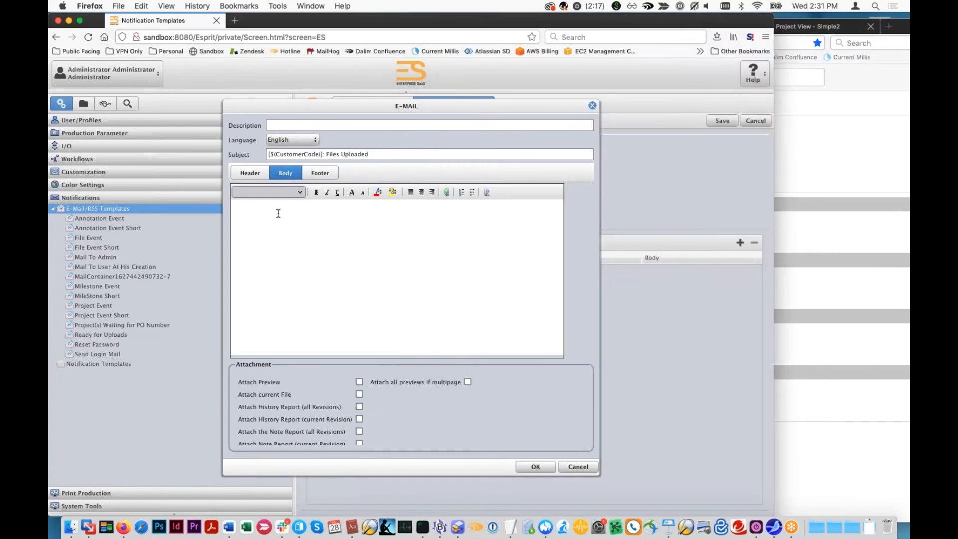
pyautogui.click(263, 176)
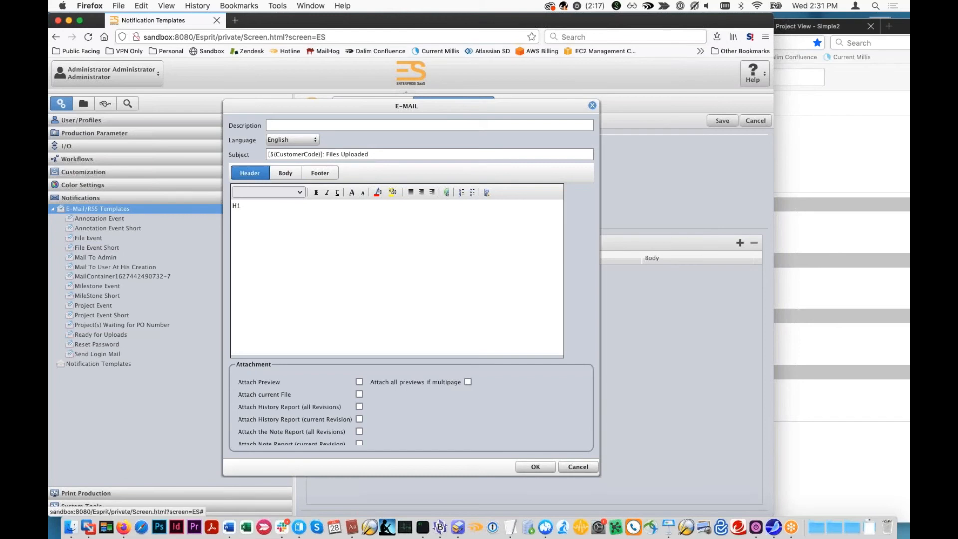
pyautogui.write('llo')
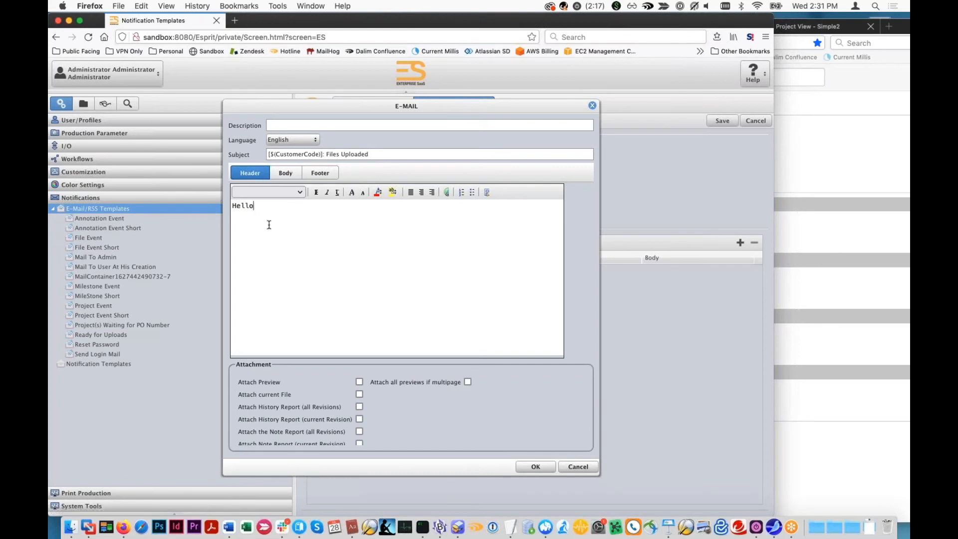
pyautogui.write(' $#(UserName),')
pyautogui.press('Return')
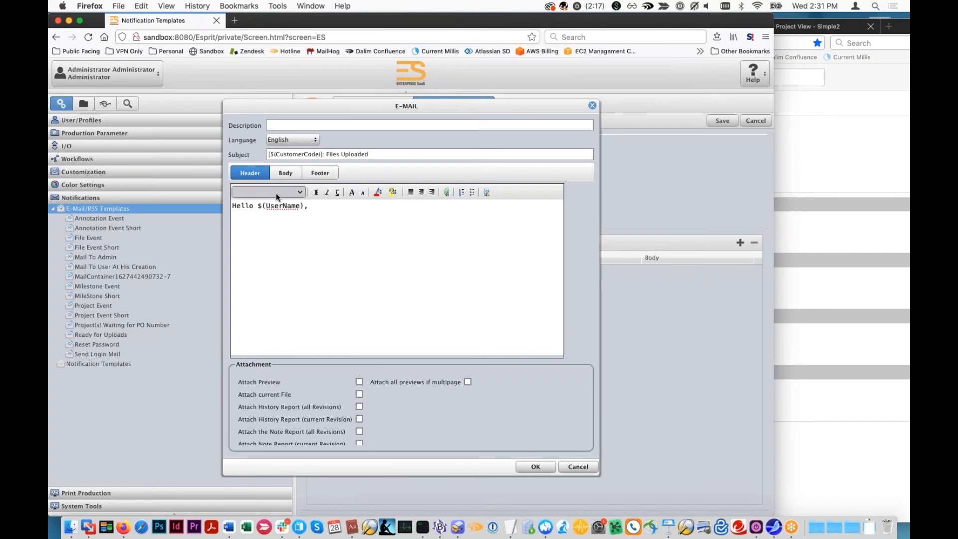
# - Add the line "These files were just uploaded:" below the greeting in the e-mail header
pyautogui.click(273, 175)
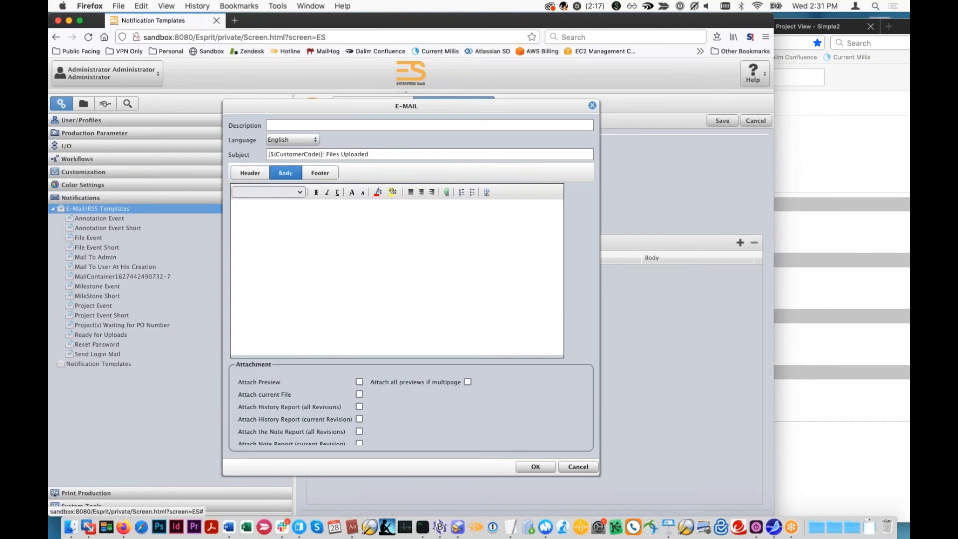
pyautogui.click(250, 173)
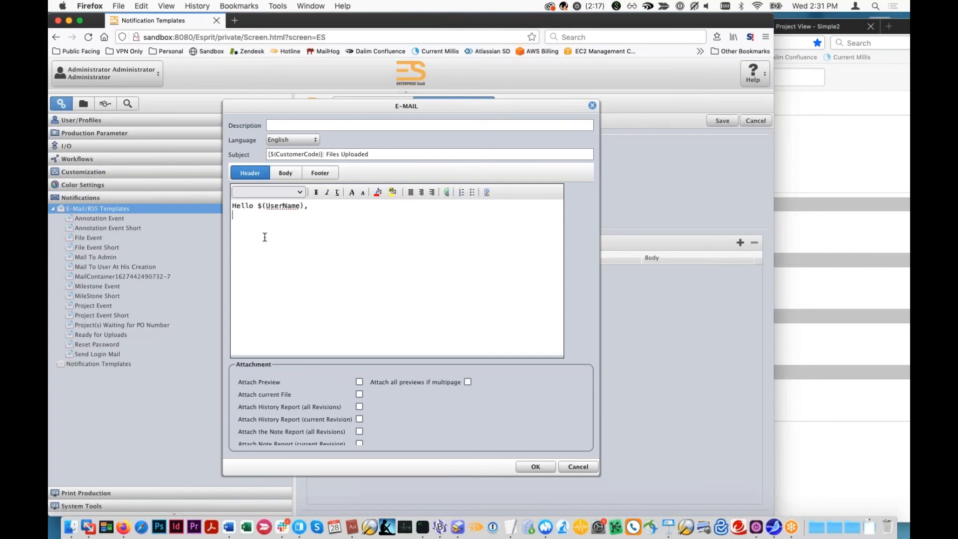
pyautogui.write('These files were just uploaded')
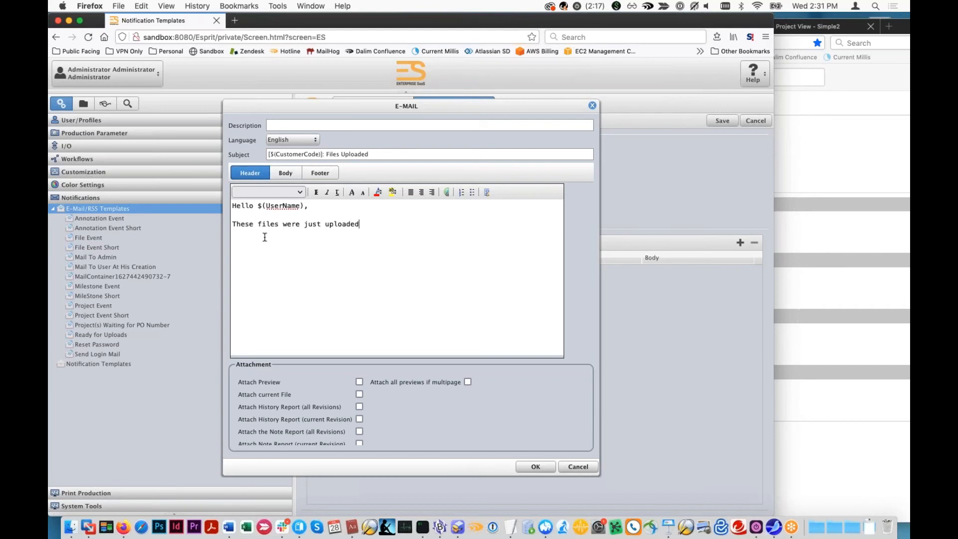
pyautogui.write(':')
# - Add a bulleted list item containing the variable $(FileName) to the e-mail's body section
pyautogui.click(292, 178)
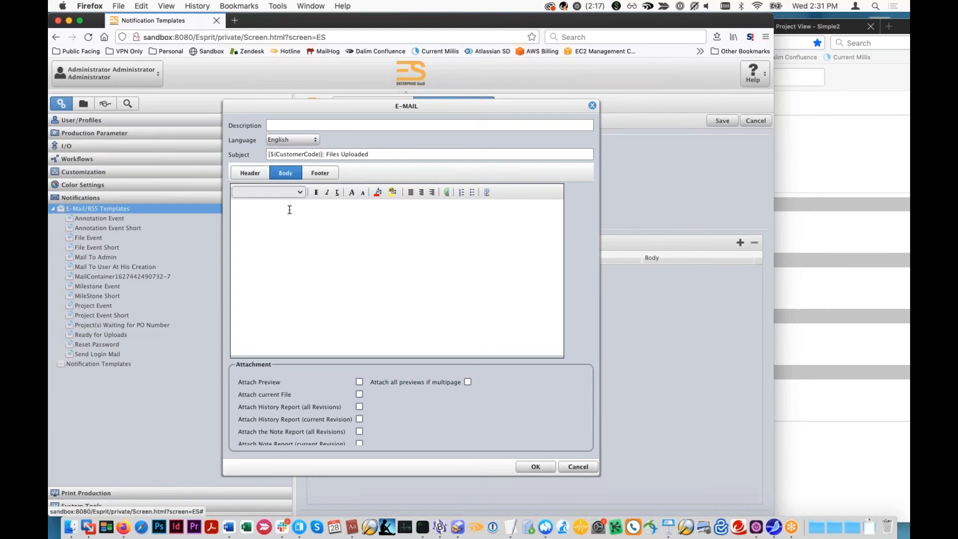
pyautogui.click(472, 192)
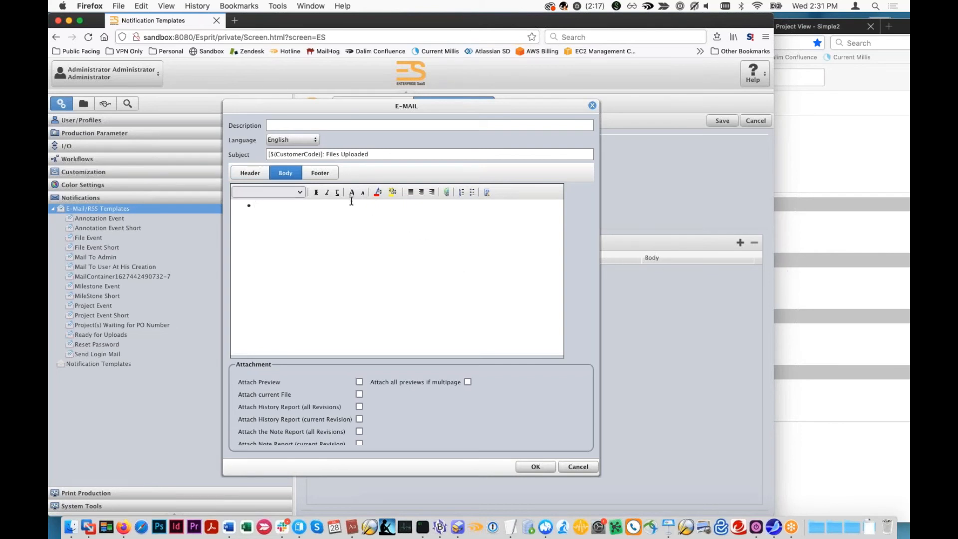
pyautogui.write('$(FileName)')
# - Hyperlink the $(FileName) text to $(DIALOGUEESURL), consulting the variables slide of the July 2021 Webinar presentation in Keynote
pyautogui.moveTo(301, 206); pyautogui.dragTo(253, 206)
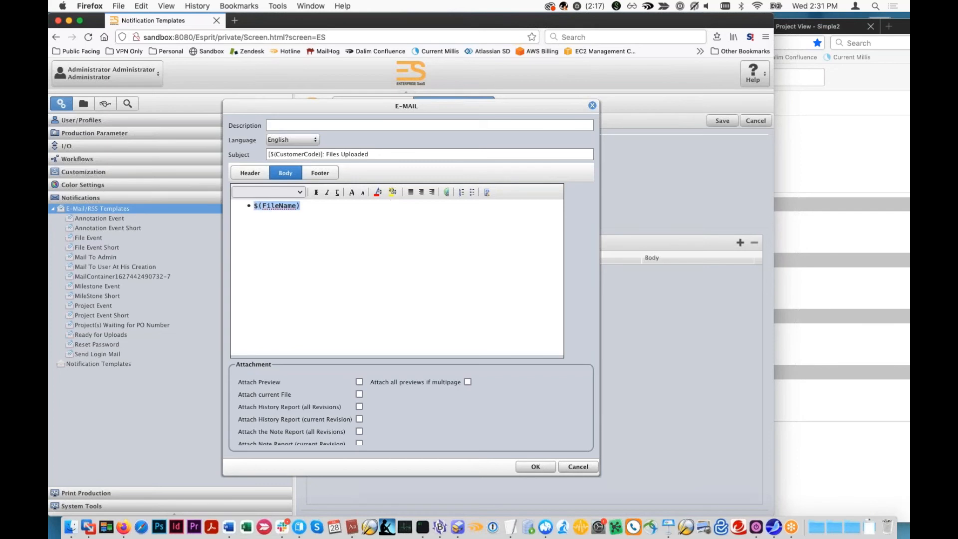
pyautogui.click(448, 196)
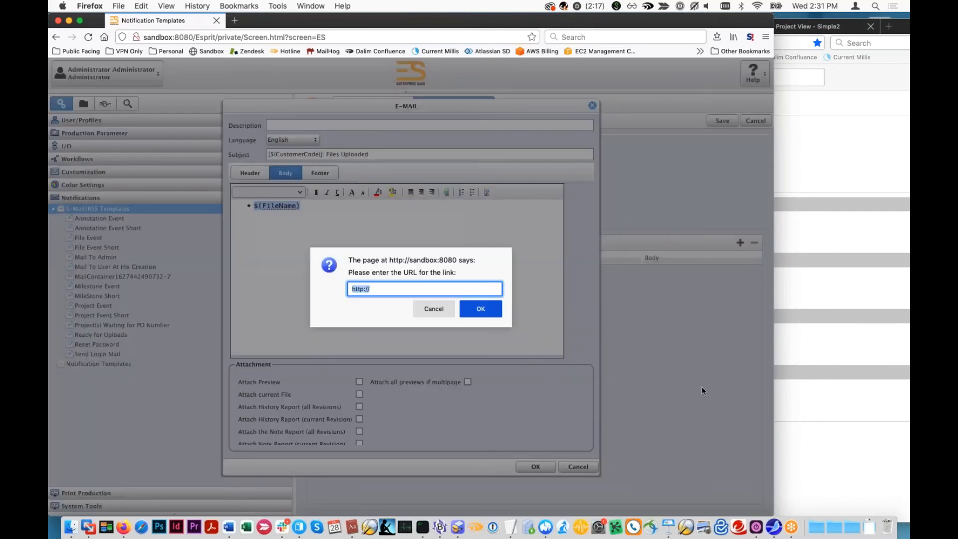
pyautogui.click(668, 529)
pyautogui.moveTo(566, 444); pyautogui.dragTo(496, 447)
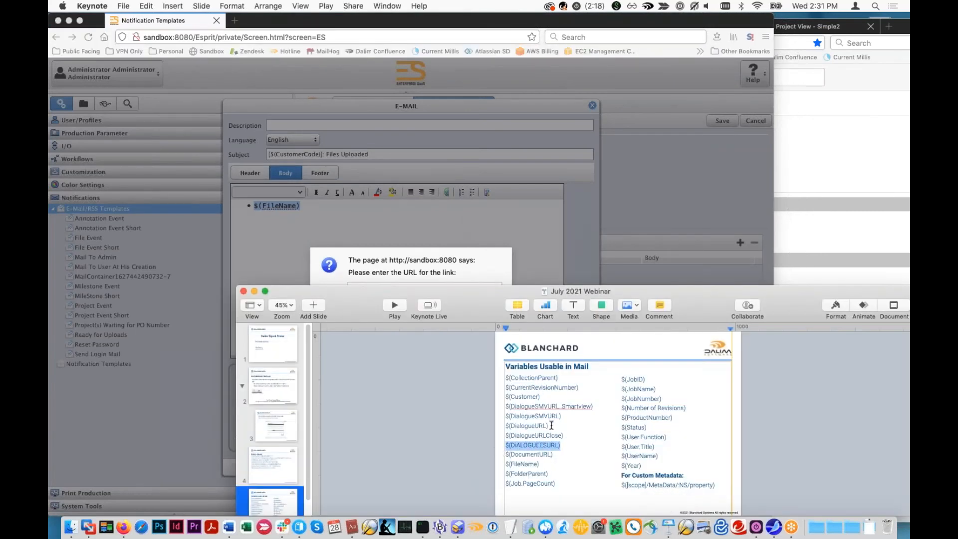
pyautogui.moveTo(551, 425); pyautogui.dragTo(499, 426)
pyautogui.press('super+c')
pyautogui.click(409, 269)
pyautogui.press('super+v')
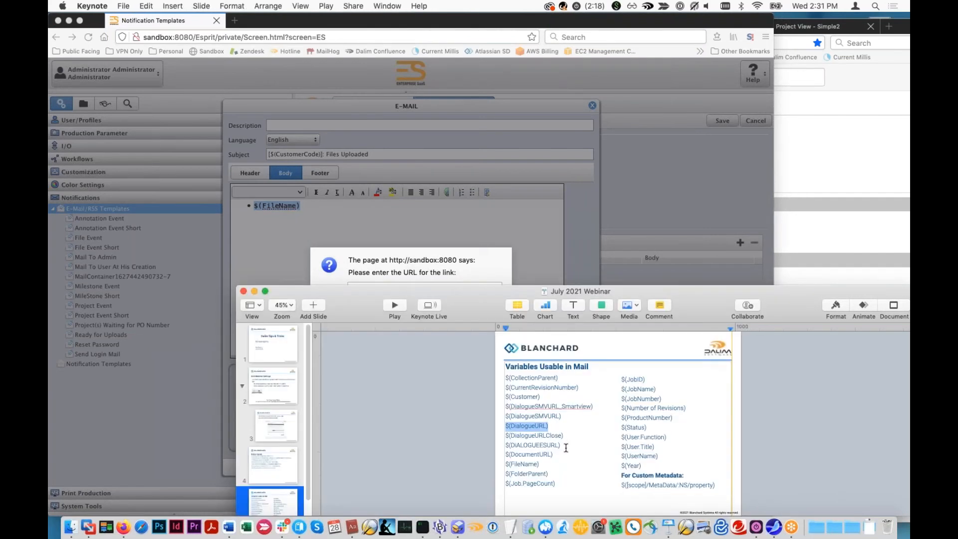
pyautogui.click(433, 275)
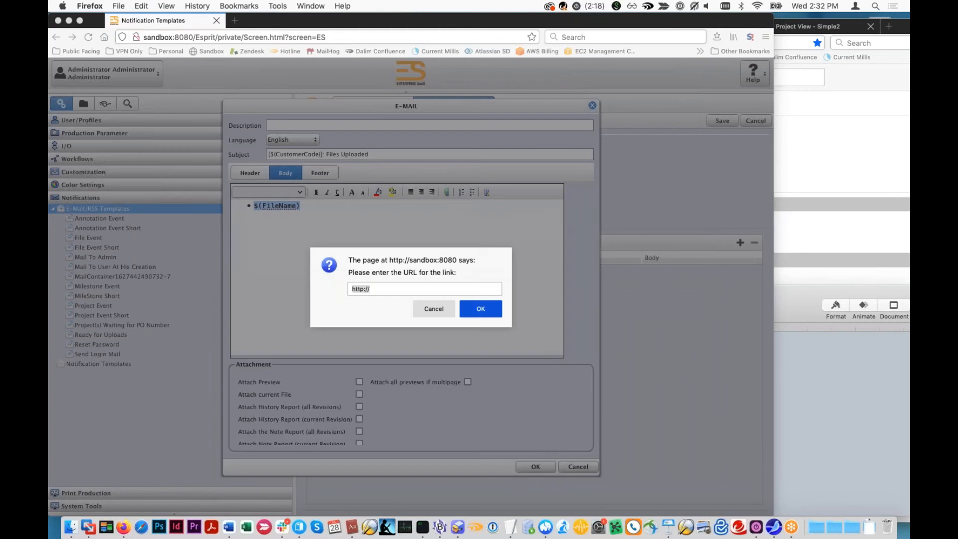
pyautogui.press('super+v')
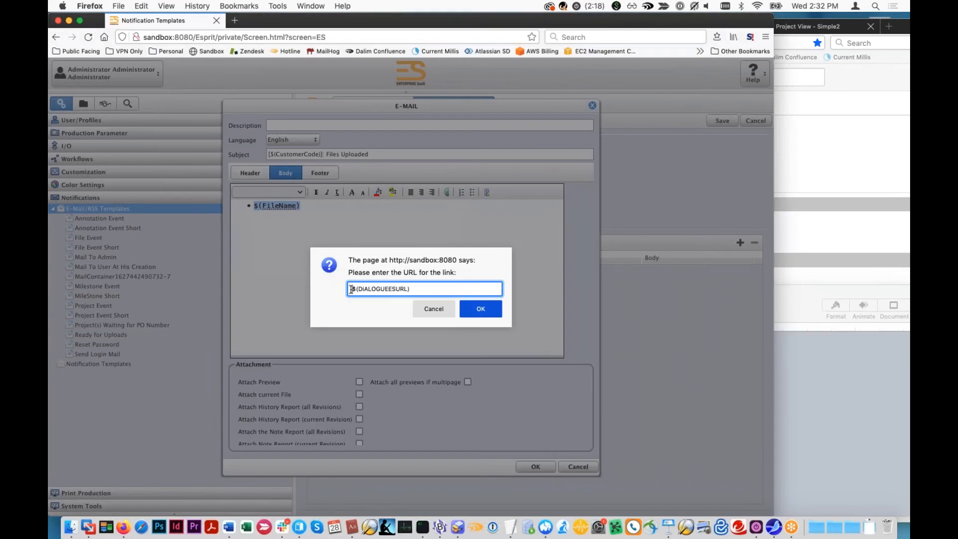
pyautogui.click(481, 308)
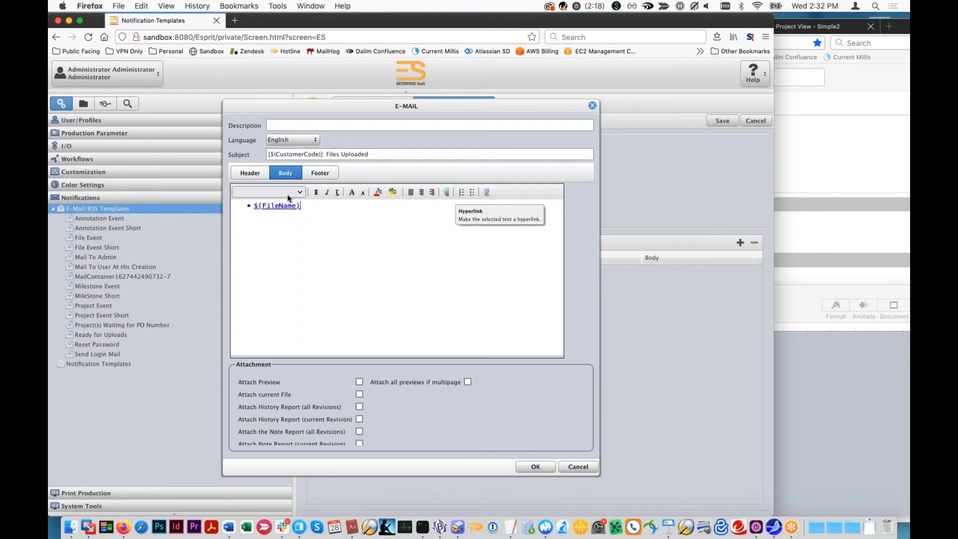
# - Write "Best Regards," and "Customer Service" on two lines in the e-mail footer, and save the File UPload template
pyautogui.click(309, 175)
pyautogui.click(310, 205)
pyautogui.write('Best Regards, ')
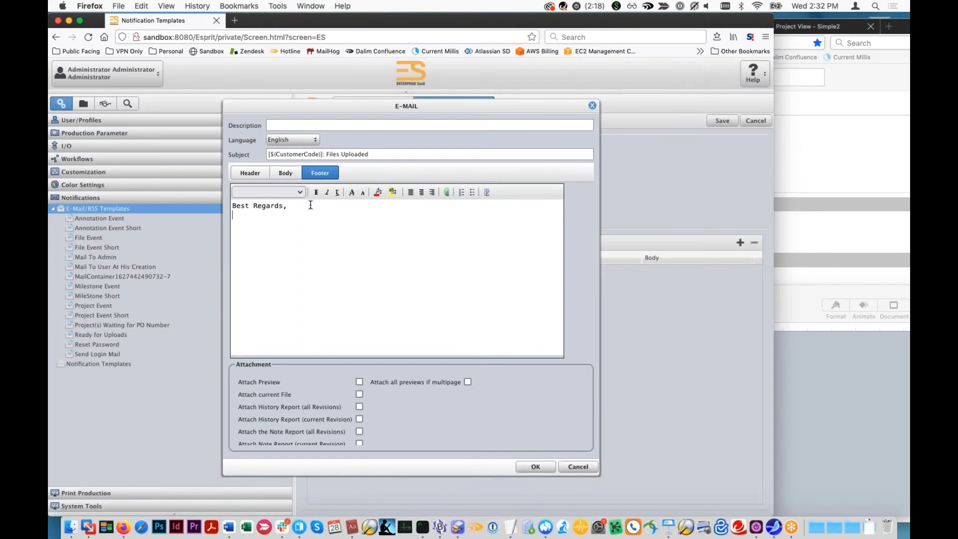
pyautogui.write('Customer Service')
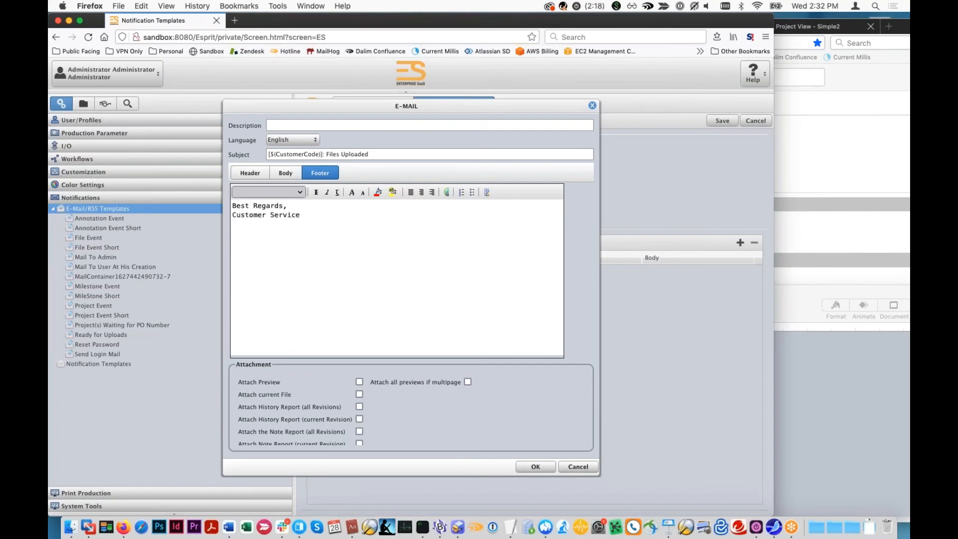
pyautogui.click(532, 467)
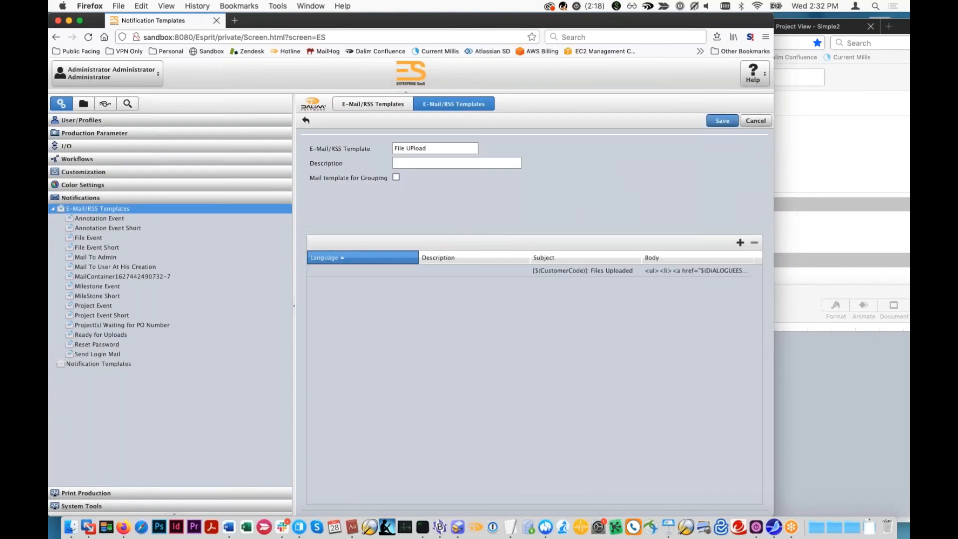
pyautogui.click(722, 121)
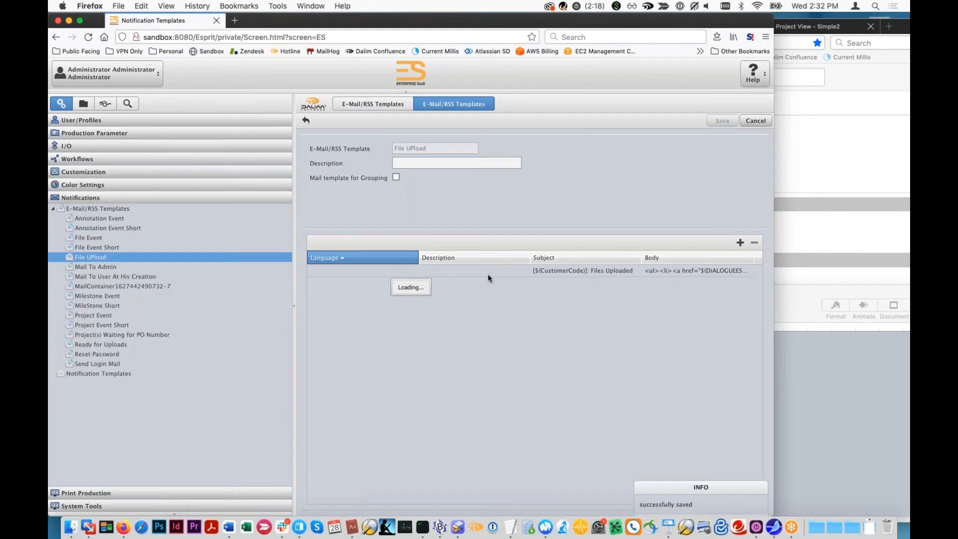
# - Assign the File UPload e-mail template to the File Upload action in the notification templates list and save
pyautogui.click(105, 374)
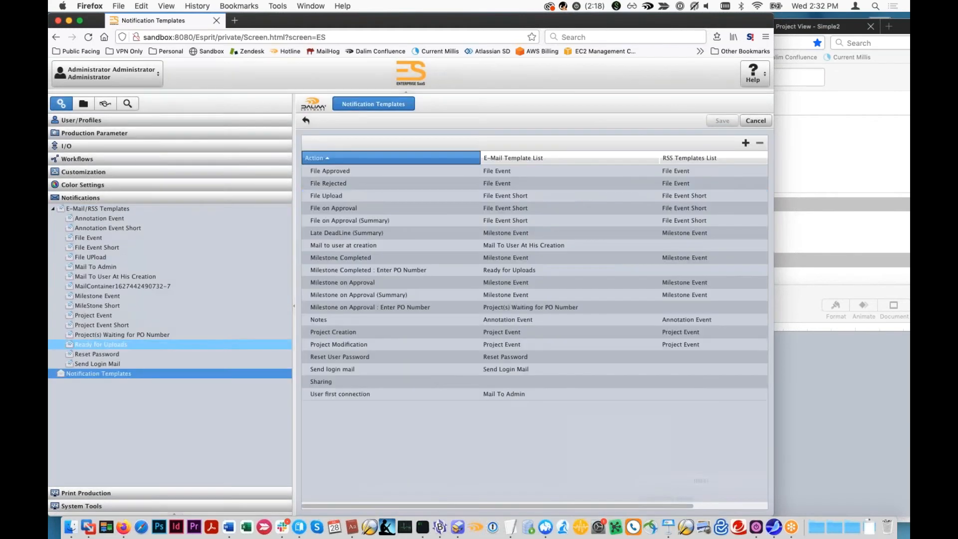
pyautogui.doubleClick(370, 199)
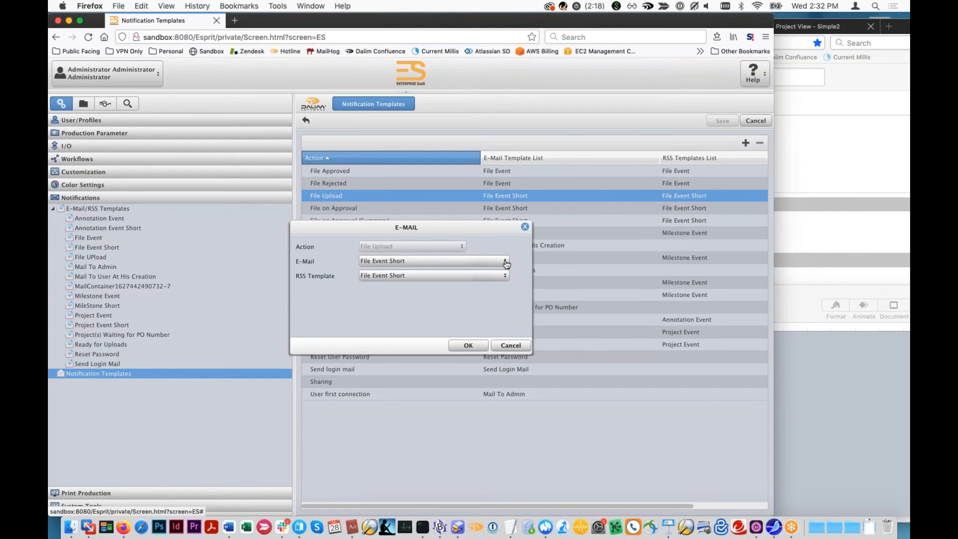
pyautogui.click(507, 261)
pyautogui.click(414, 333)
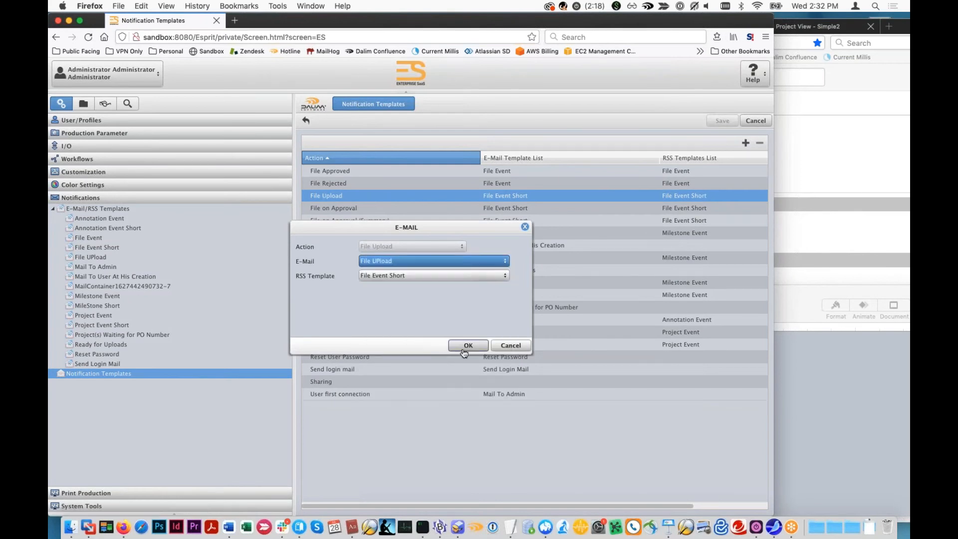
pyautogui.click(467, 346)
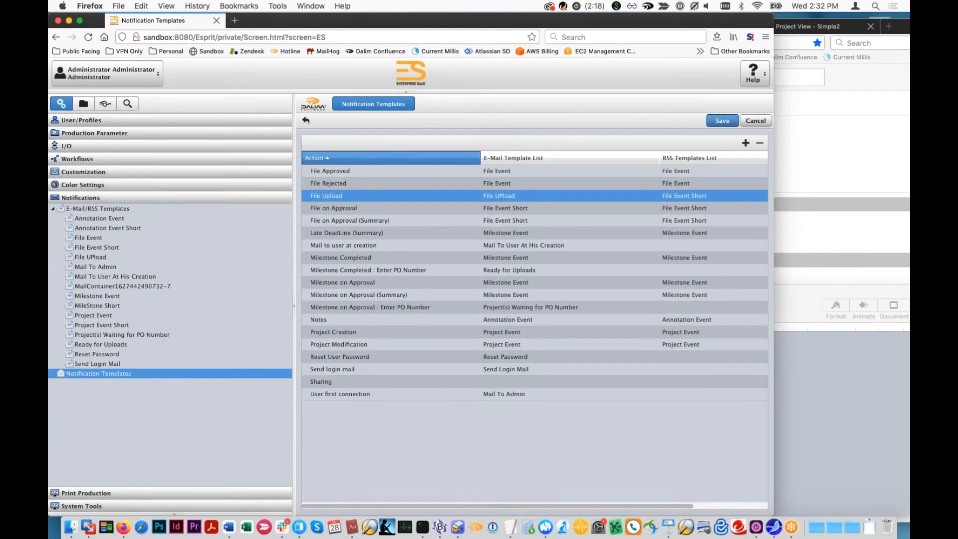
pyautogui.click(723, 121)
# - Upload simple_test.pdf from the Files to Upload folder to the Simple2 project's documents
pyautogui.click(828, 115)
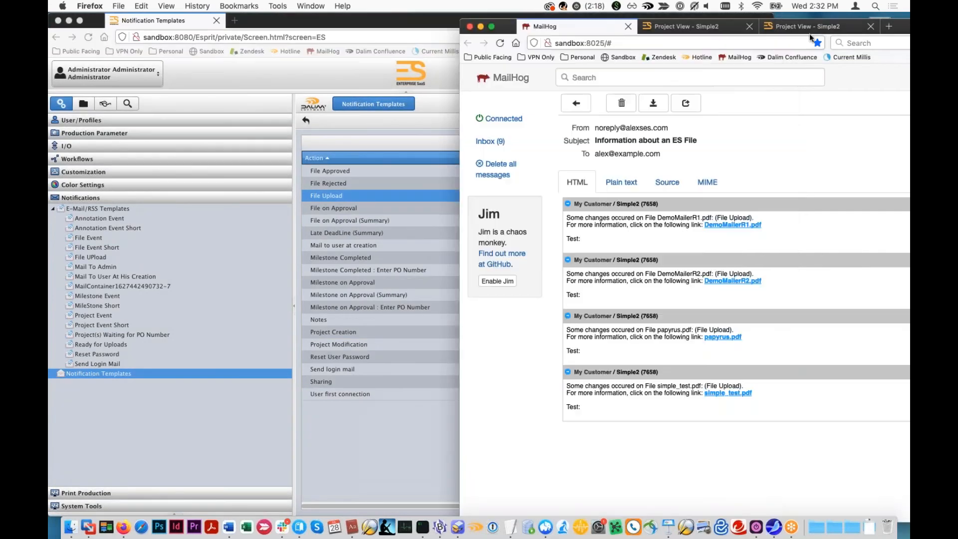
pyautogui.click(810, 27)
pyautogui.moveTo(876, 26); pyautogui.dragTo(714, 23)
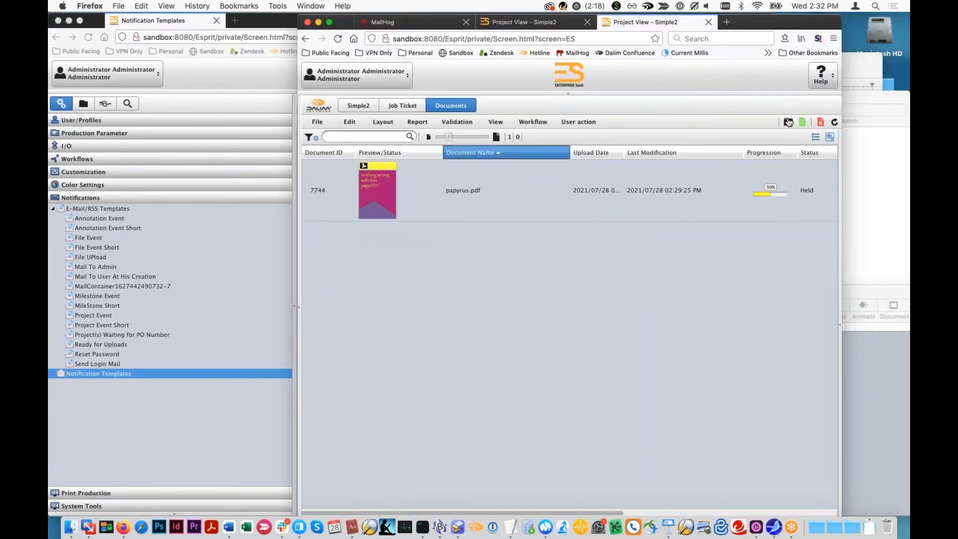
pyautogui.click(789, 122)
pyautogui.click(869, 183)
pyautogui.moveTo(777, 149); pyautogui.dragTo(417, 218)
pyautogui.click(567, 499)
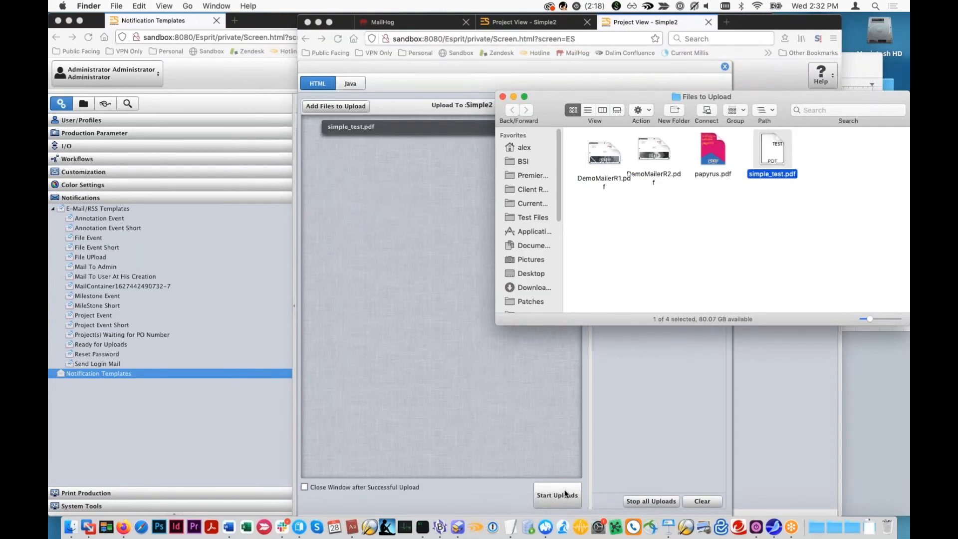
pyautogui.click(724, 67)
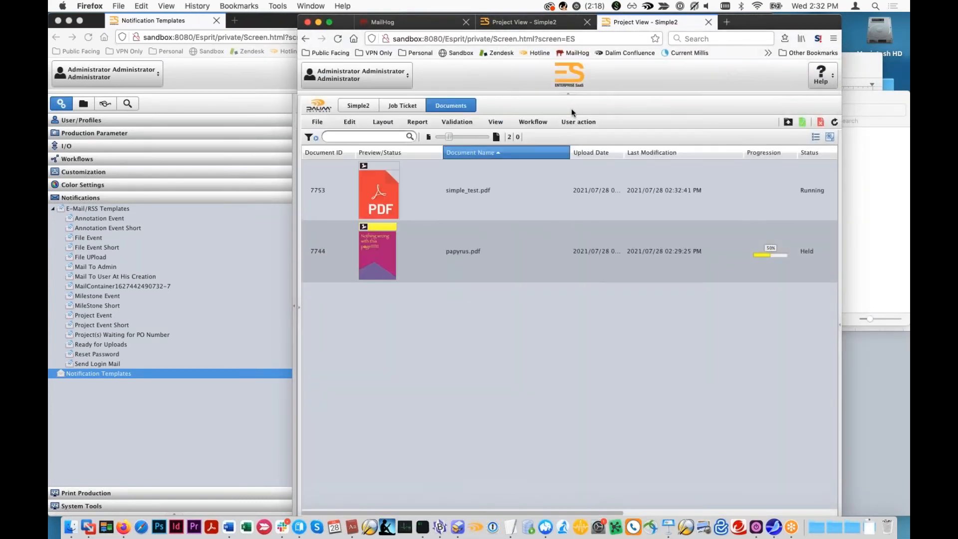
# - Open the newest Files Uploaded notification in MailHog, follow its simple_test.pdf link to check the target page, and return to the message
pyautogui.click(432, 21)
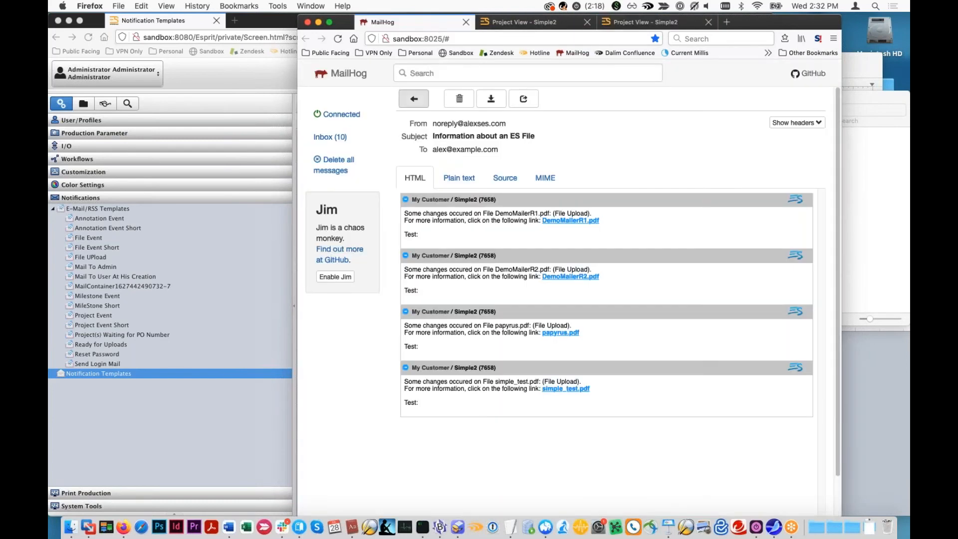
pyautogui.click(353, 135)
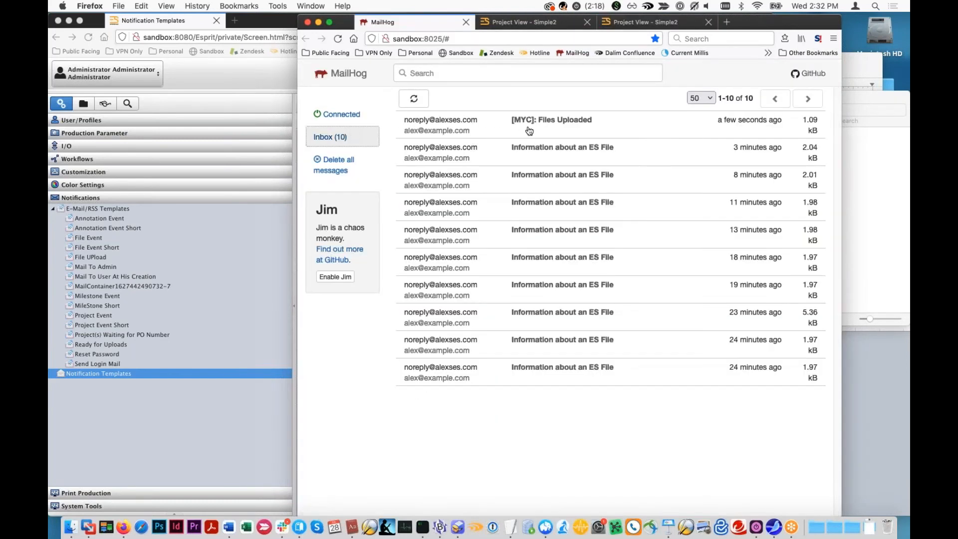
pyautogui.click(530, 131)
pyautogui.click(456, 238)
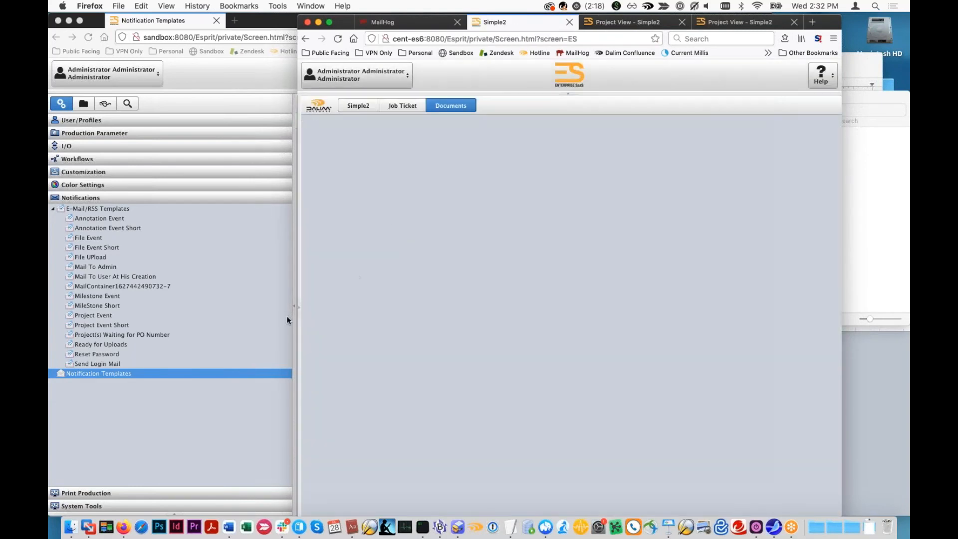
pyautogui.click(299, 310)
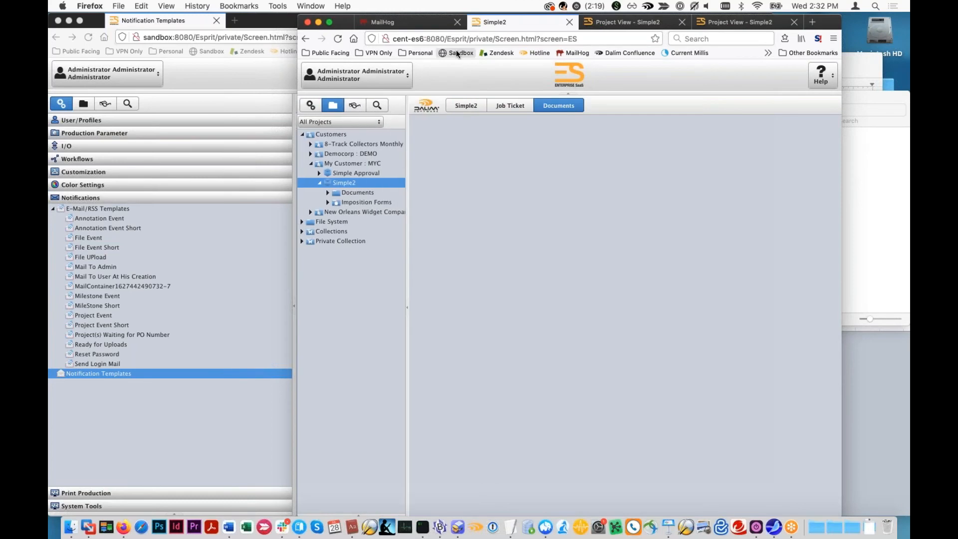
pyautogui.click(857, 200)
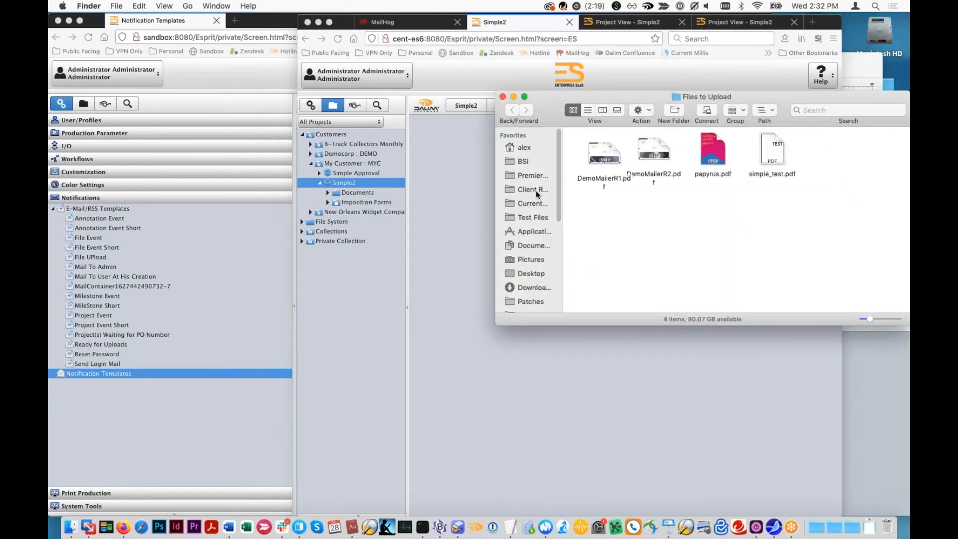
pyautogui.click(448, 143)
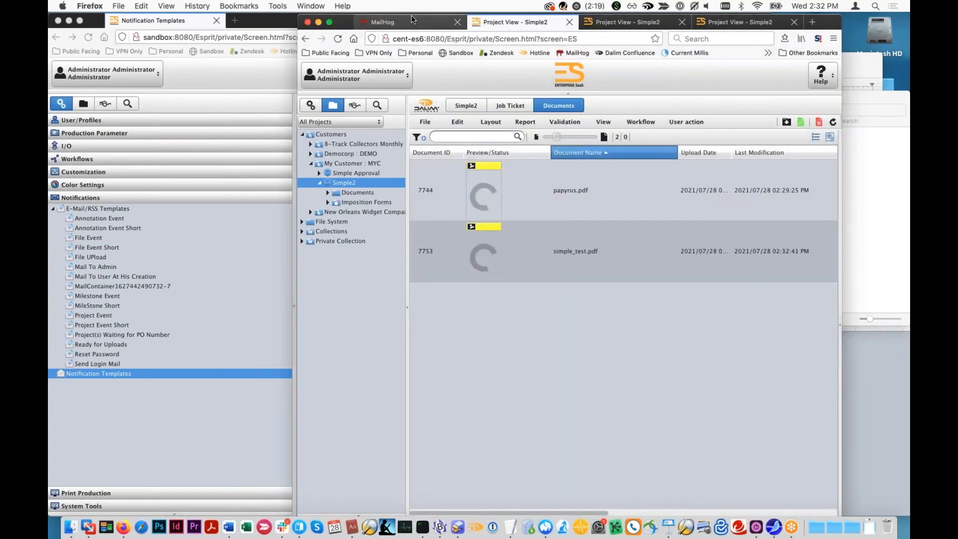
pyautogui.click(411, 15)
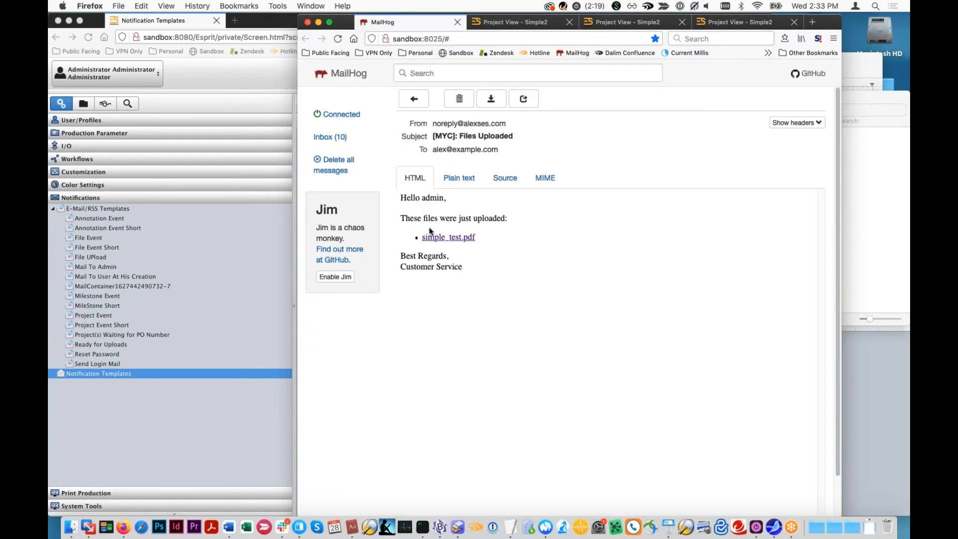
# - Review the File Upload row in the notification templates list and the File Upload grouping settings in the administrator's notification preferences
pyautogui.click(167, 97)
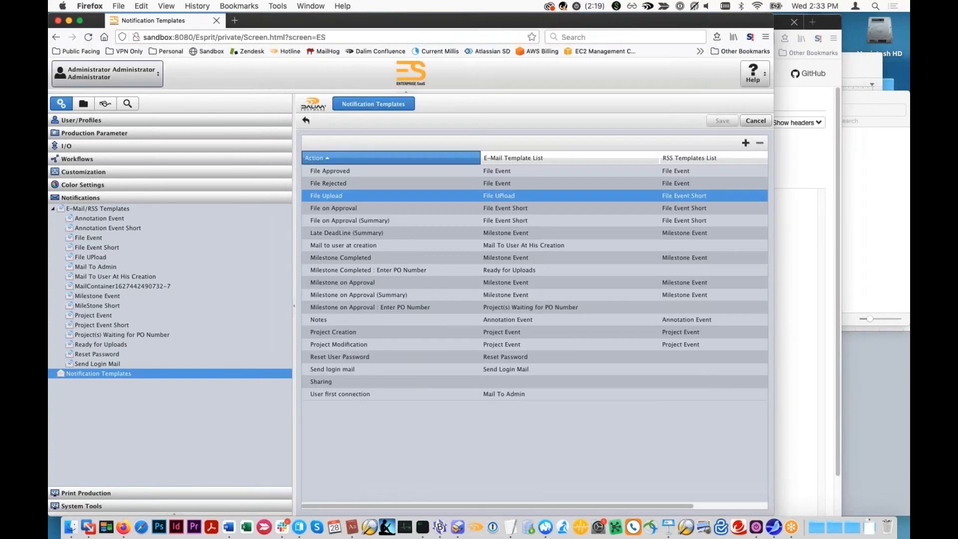
pyautogui.click(787, 29)
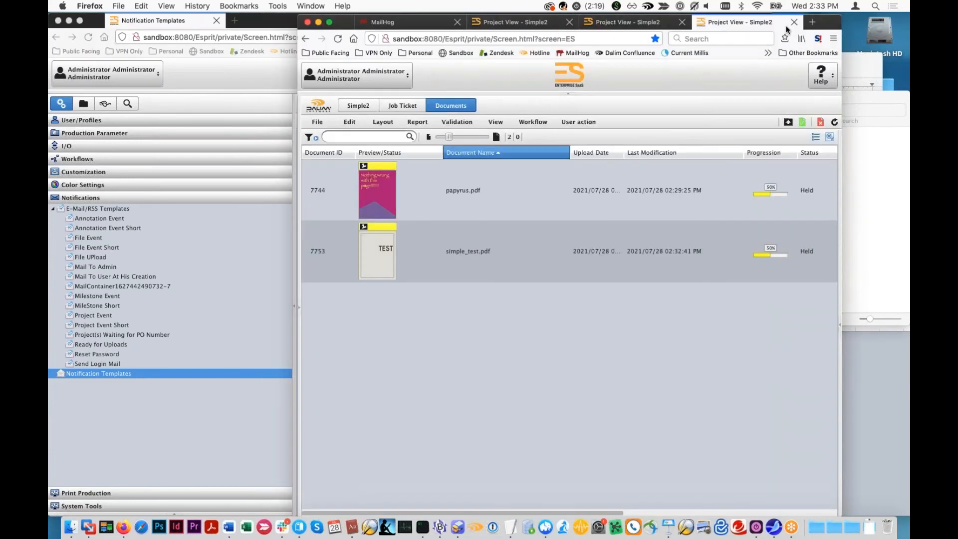
pyautogui.click(358, 73)
pyautogui.click(344, 97)
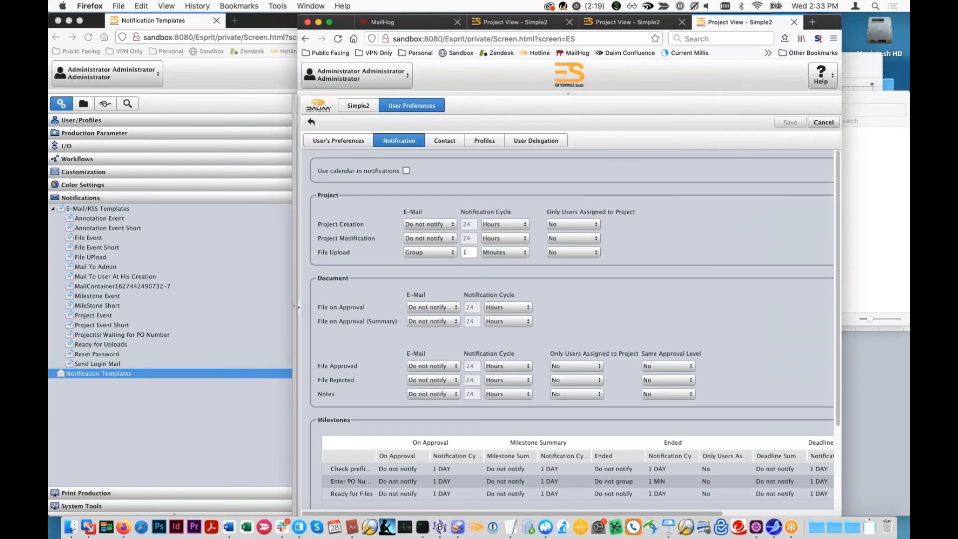
pyautogui.click(632, 6)
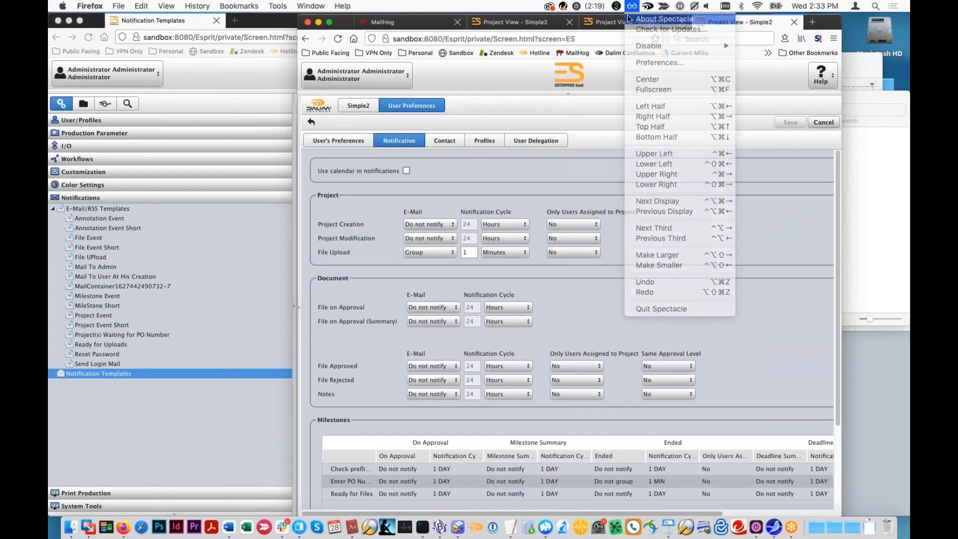
pyautogui.click(649, 16)
pyautogui.click(398, 104)
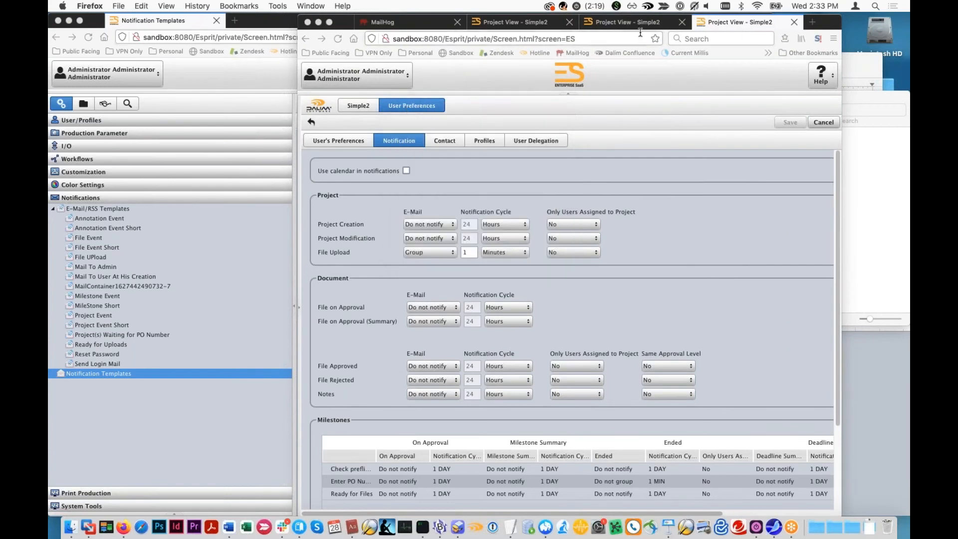
# - Upload all four PDFs from the Files to Upload folder together to the Simple2 project
pyautogui.click(622, 22)
pyautogui.click(786, 125)
pyautogui.click(872, 177)
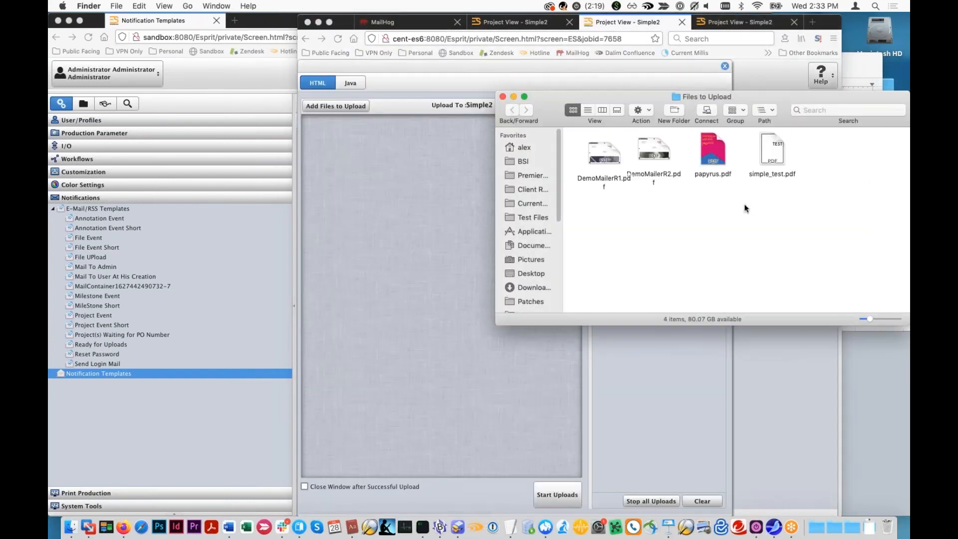
pyautogui.moveTo(826, 192); pyautogui.dragTo(440, 210)
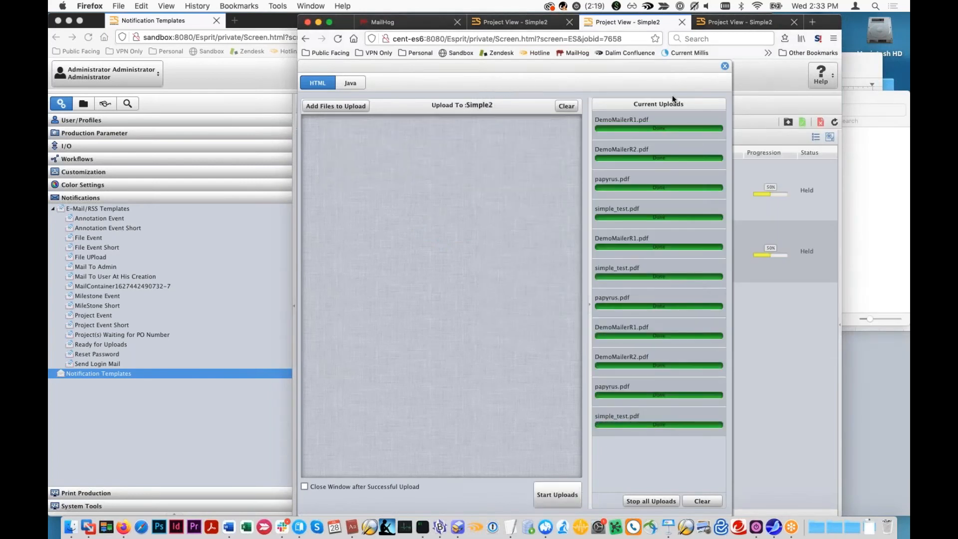
# - Close the upload window, refresh the Simple2 document list, and open the newest Files Uploaded notification in MailHog
pyautogui.click(725, 66)
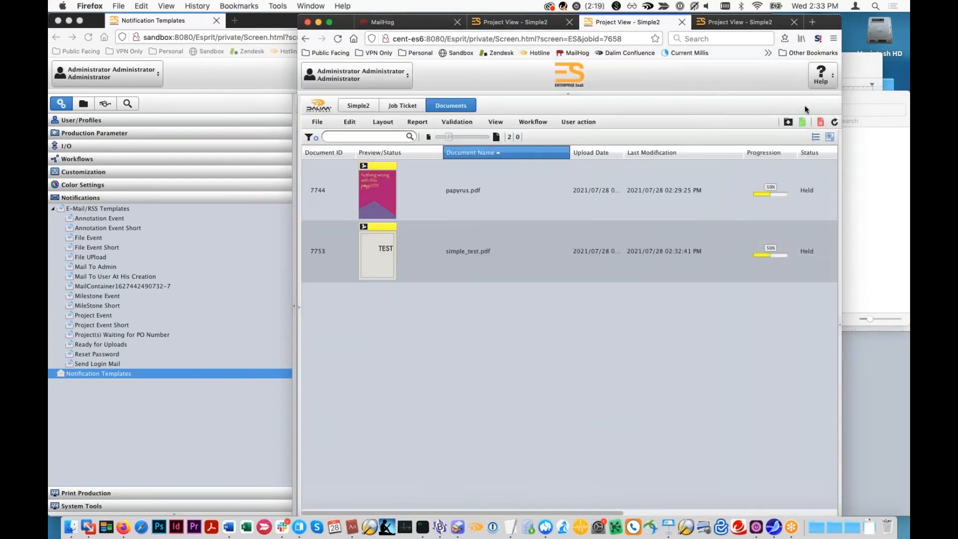
pyautogui.click(832, 122)
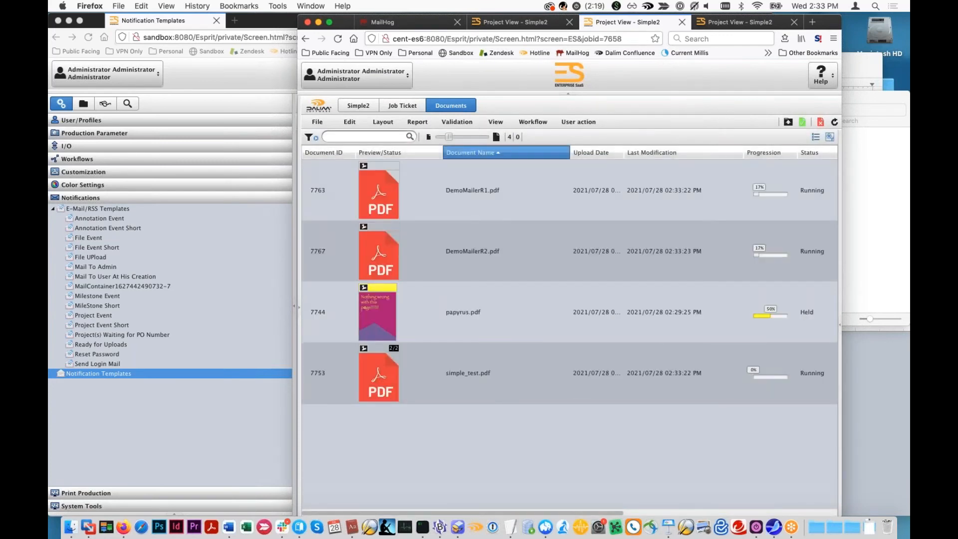
pyautogui.click(406, 26)
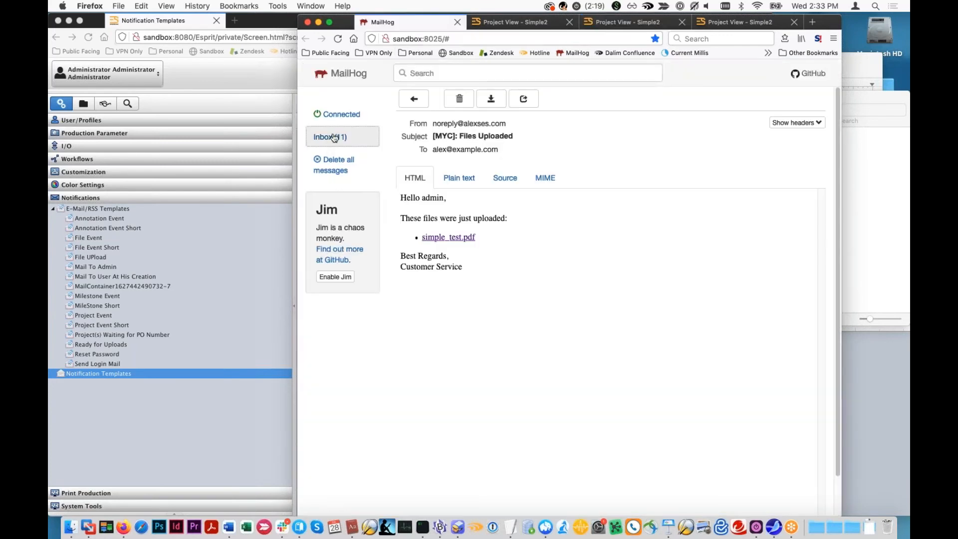
pyautogui.click(334, 138)
pyautogui.click(530, 126)
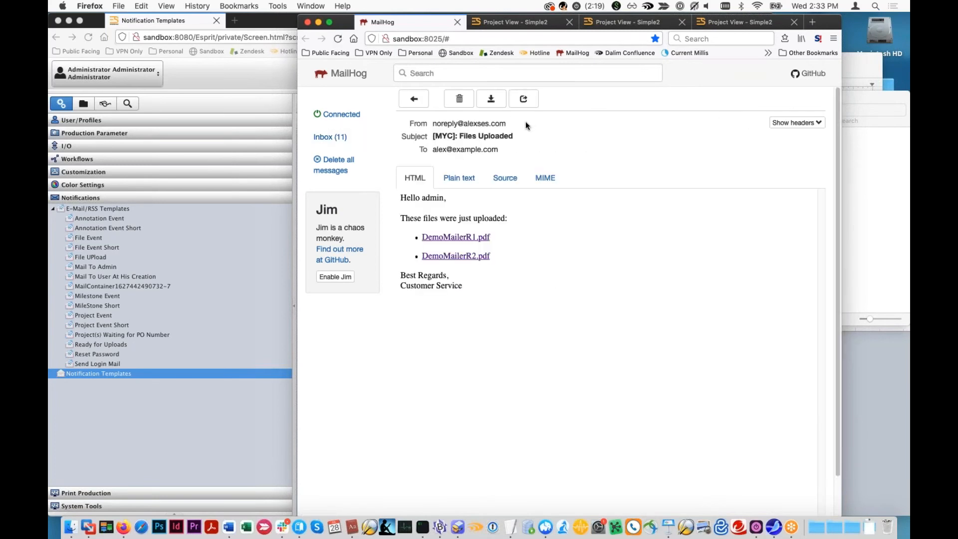
# - Reopen the newest Files Uploaded message from the inbox and examine its grouped file list and closing signature
pyautogui.click(352, 138)
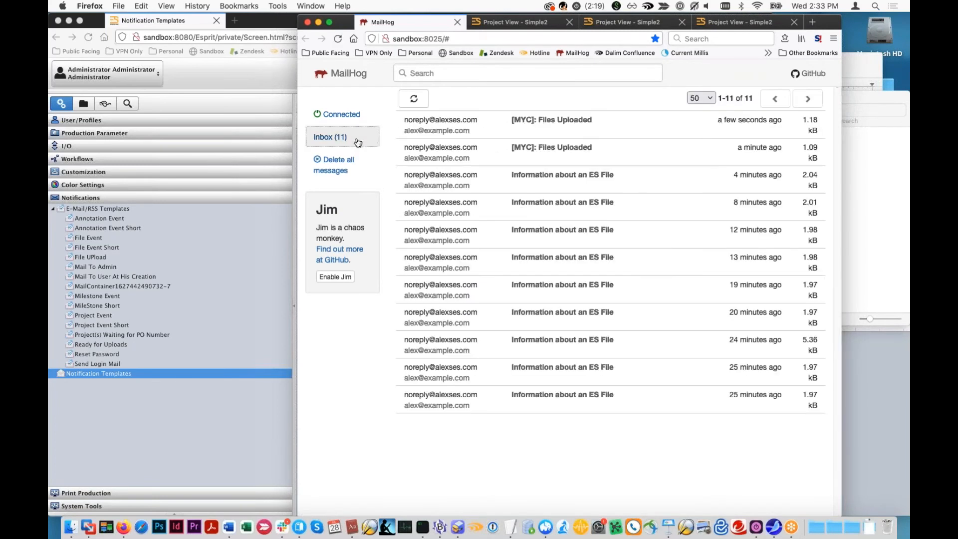
pyautogui.click(573, 131)
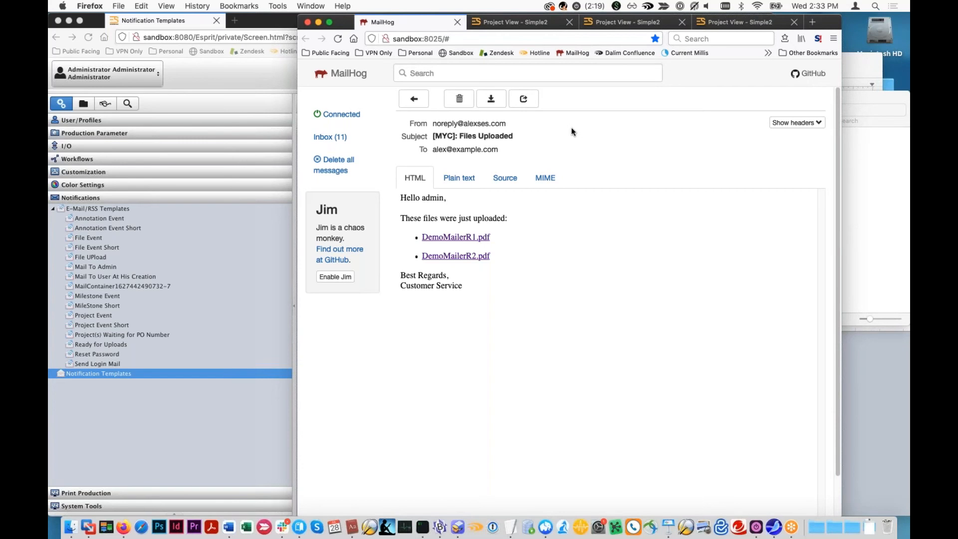
pyautogui.click(346, 143)
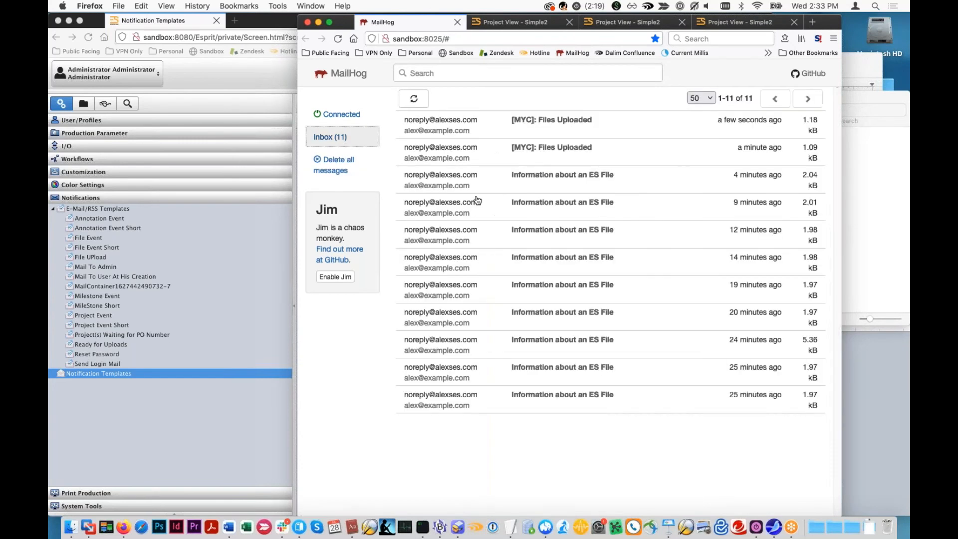
pyautogui.click(555, 126)
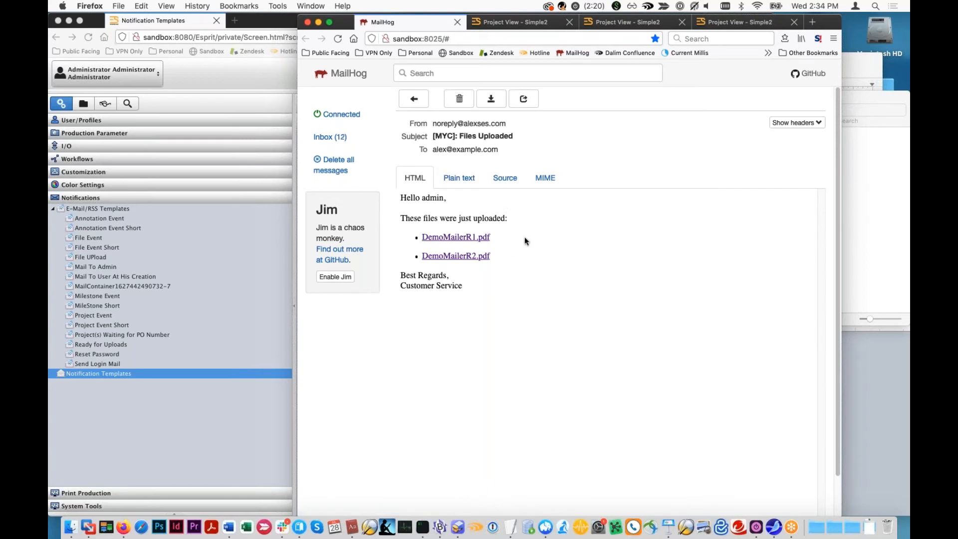
pyautogui.moveTo(510, 258); pyautogui.dragTo(380, 222)
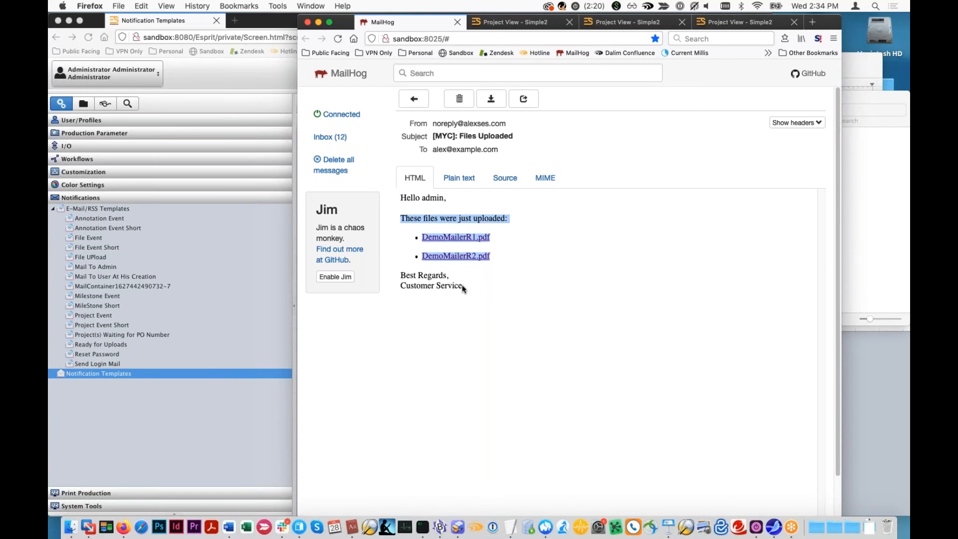
pyautogui.moveTo(465, 289); pyautogui.dragTo(369, 282)
pyautogui.click(412, 286)
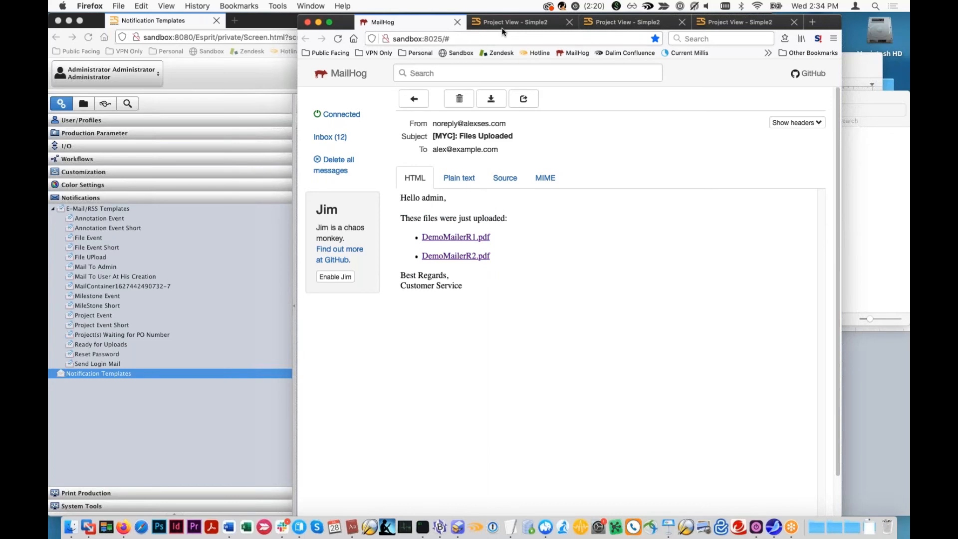
pyautogui.click(501, 23)
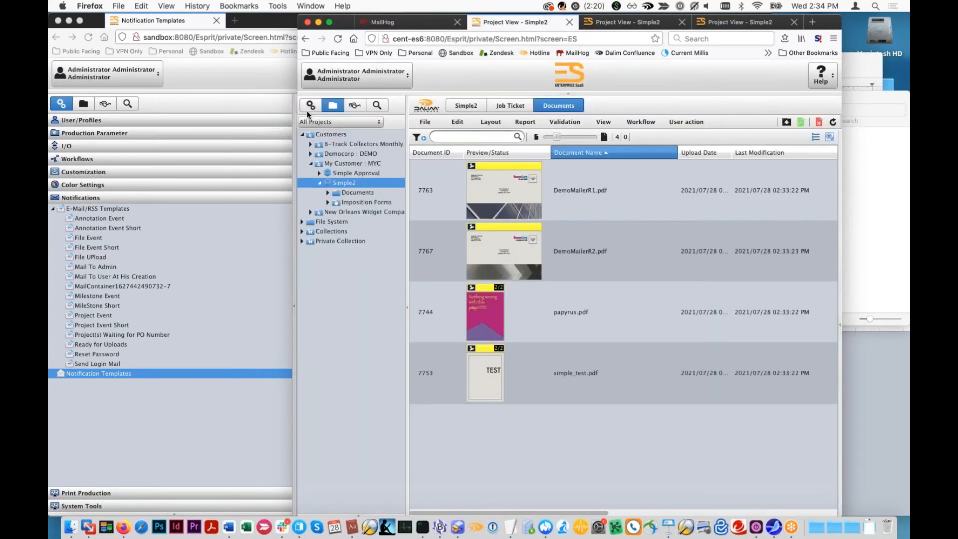
pyautogui.click(610, 21)
pyautogui.click(520, 23)
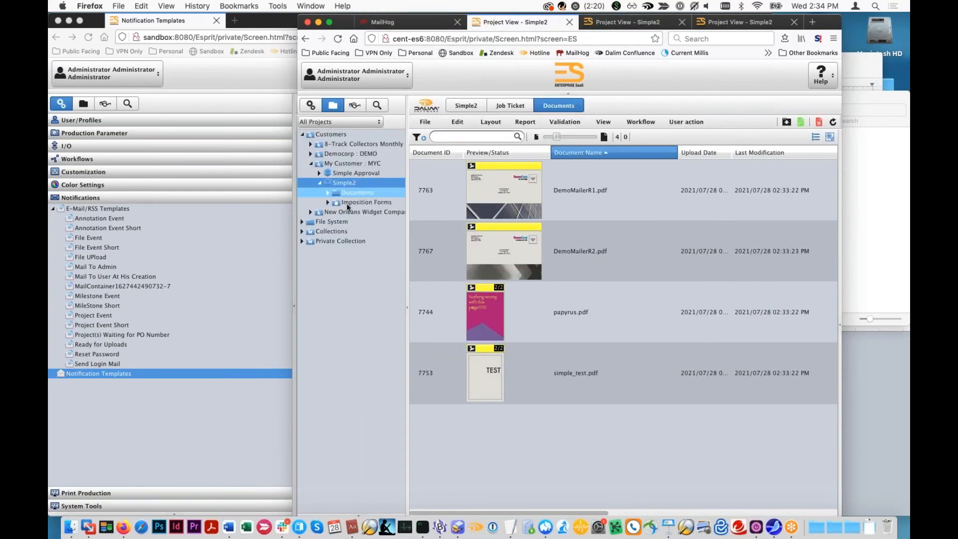
pyautogui.click(437, 25)
pyautogui.click(599, 24)
# - Set the File Upload notification cycle to 2 minutes in the administrator's user preferences and save
pyautogui.click(532, 27)
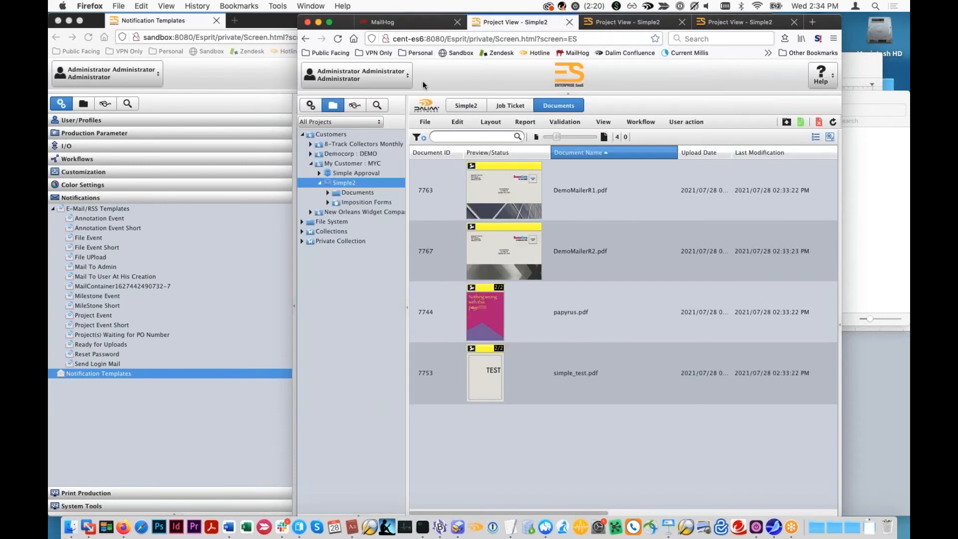
pyautogui.click(359, 75)
pyautogui.click(369, 99)
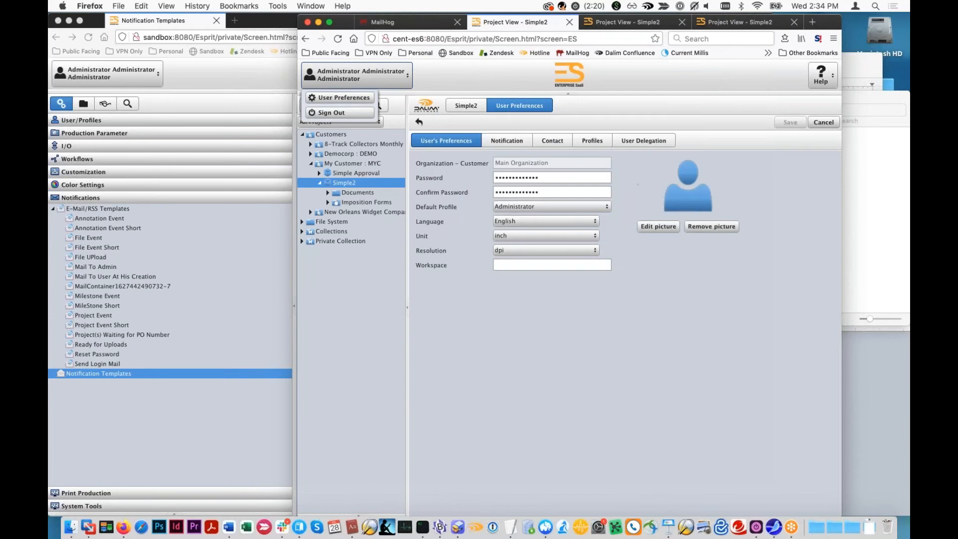
pyautogui.click(508, 140)
pyautogui.click(576, 249)
pyautogui.press('BackSpace')
pyautogui.write('2')
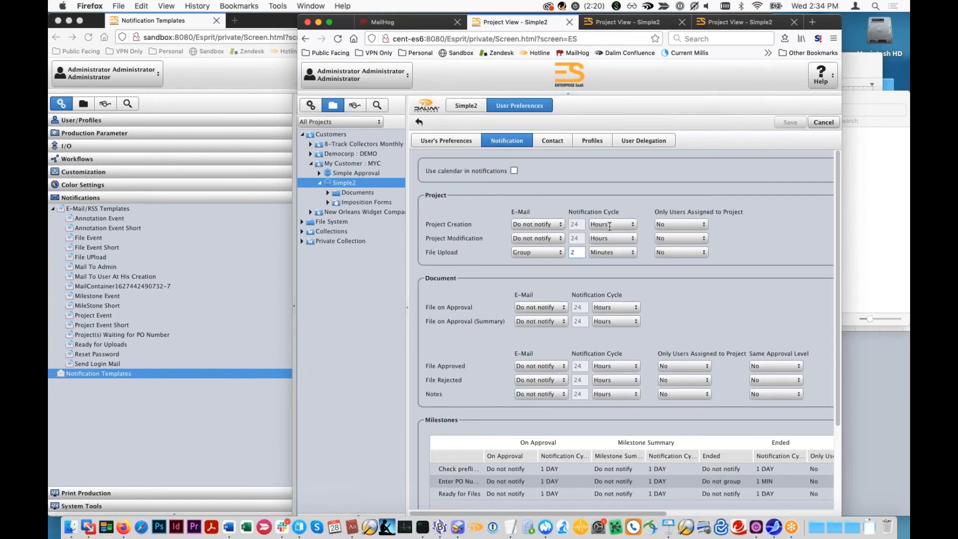
pyautogui.click(785, 122)
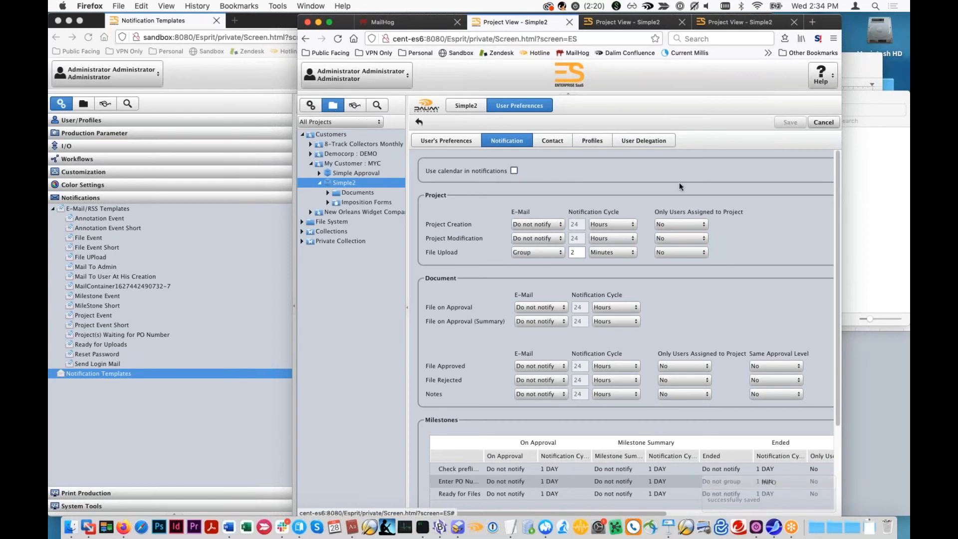
# - Duplicate simple_test.pdf and papyrus.pdf in the Files to Upload folder
pyautogui.click(885, 169)
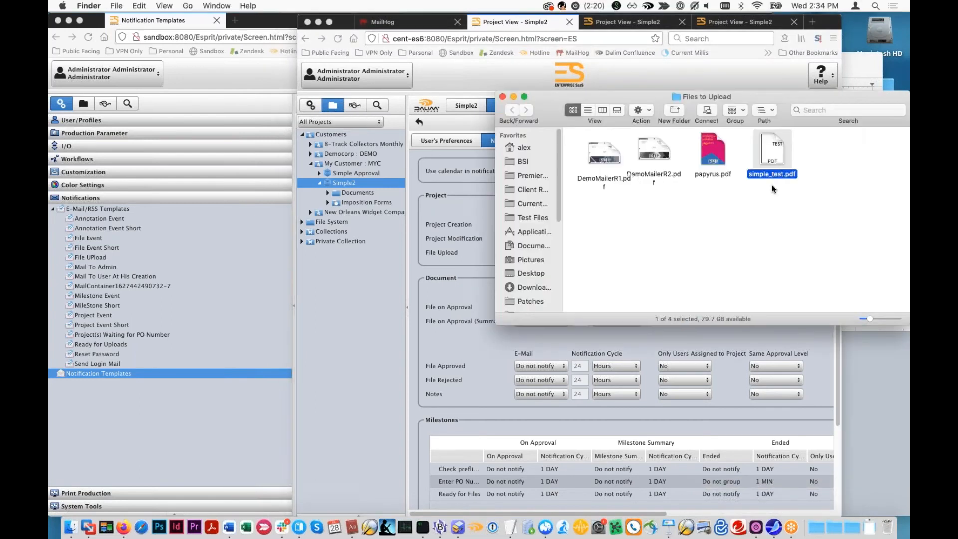
pyautogui.click(778, 174)
pyautogui.click(713, 176)
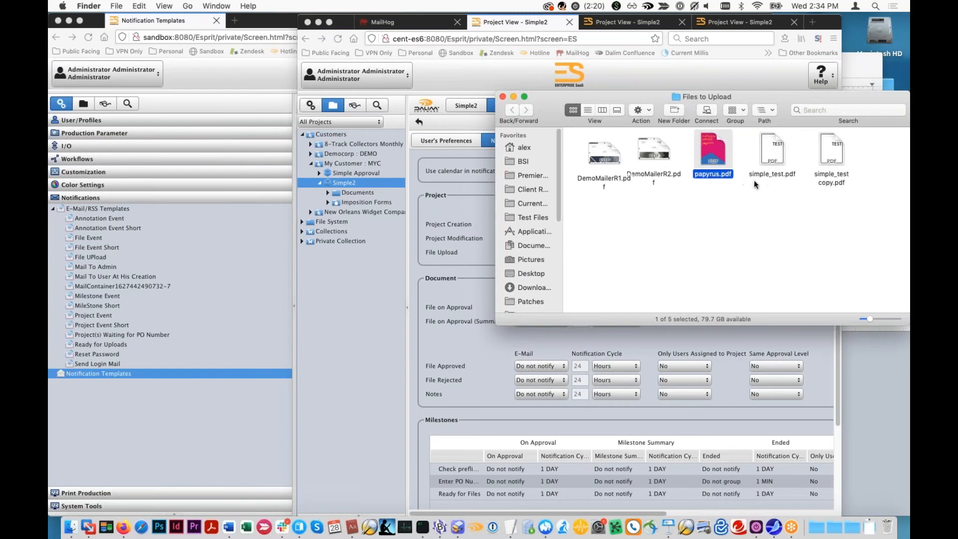
pyautogui.press('super+d')
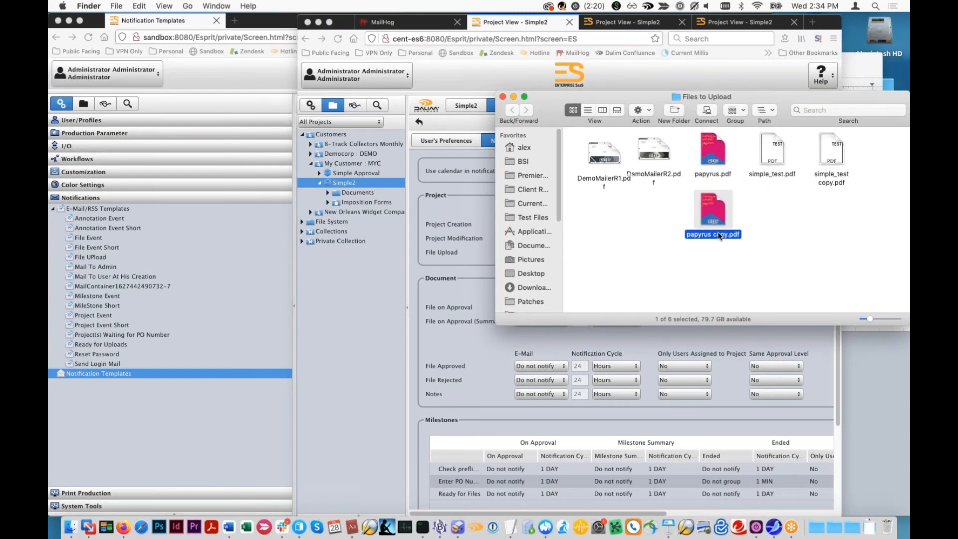
# - Rename the papyrus copy as 8trk.pdf and the simple_test copy as myc.pdf, and move myc.pdf beside 8trk.pdf
pyautogui.press('Return')
pyautogui.write('8trk')
pyautogui.click(830, 177)
pyautogui.press('Return')
pyautogui.write('myc')
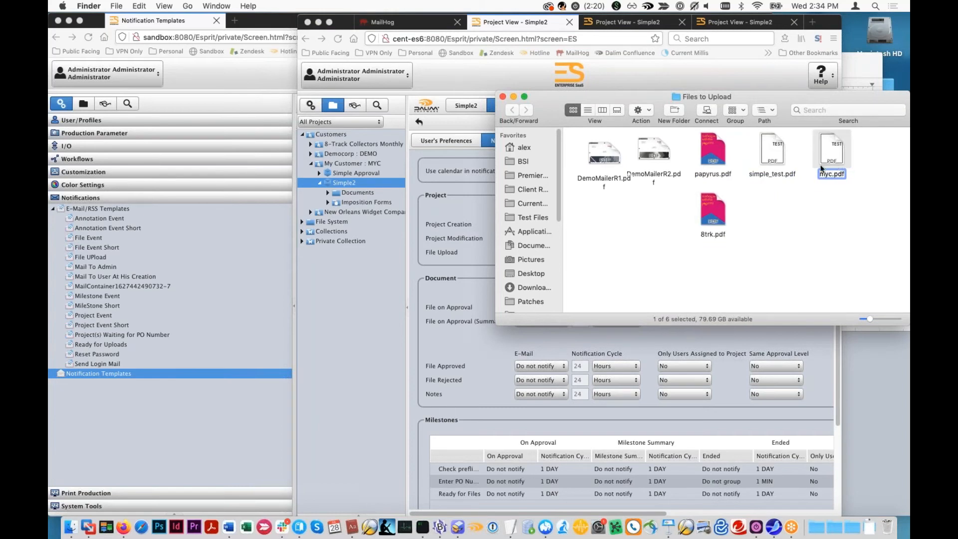
pyautogui.click(813, 199)
pyautogui.moveTo(830, 147); pyautogui.dragTo(794, 211)
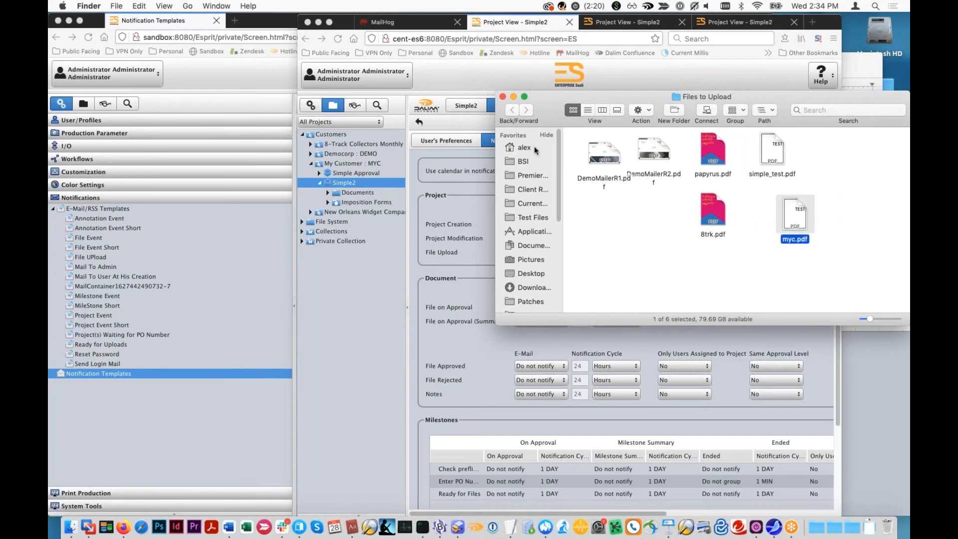
# - Return to the Simple2 project's documents and open the file upload window
pyautogui.click(342, 187)
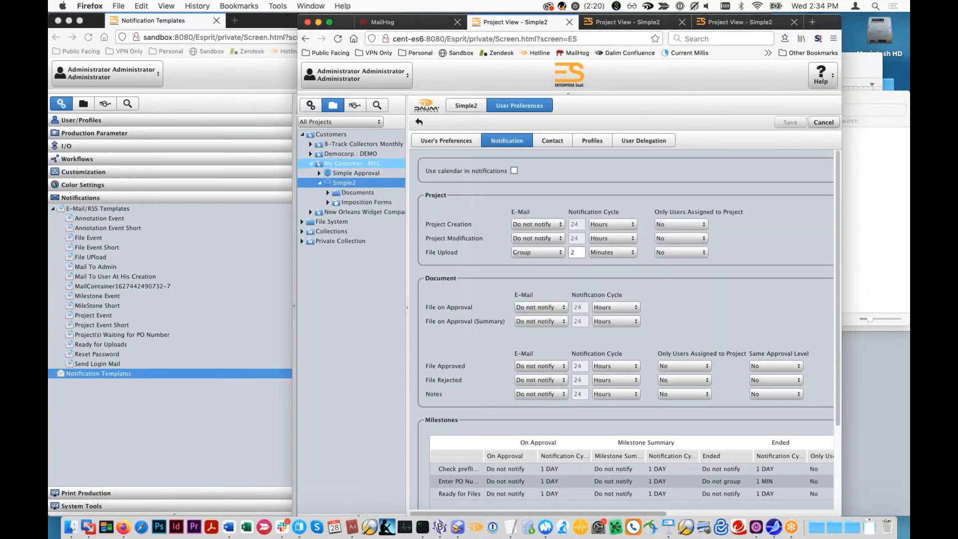
pyautogui.click(345, 182)
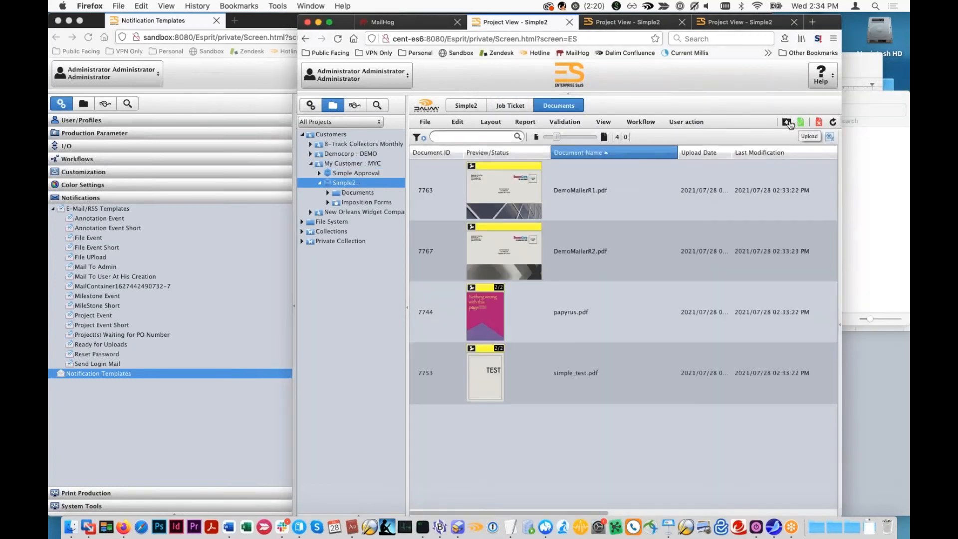
pyautogui.click(789, 123)
pyautogui.click(869, 175)
pyautogui.moveTo(713, 215); pyautogui.dragTo(445, 195)
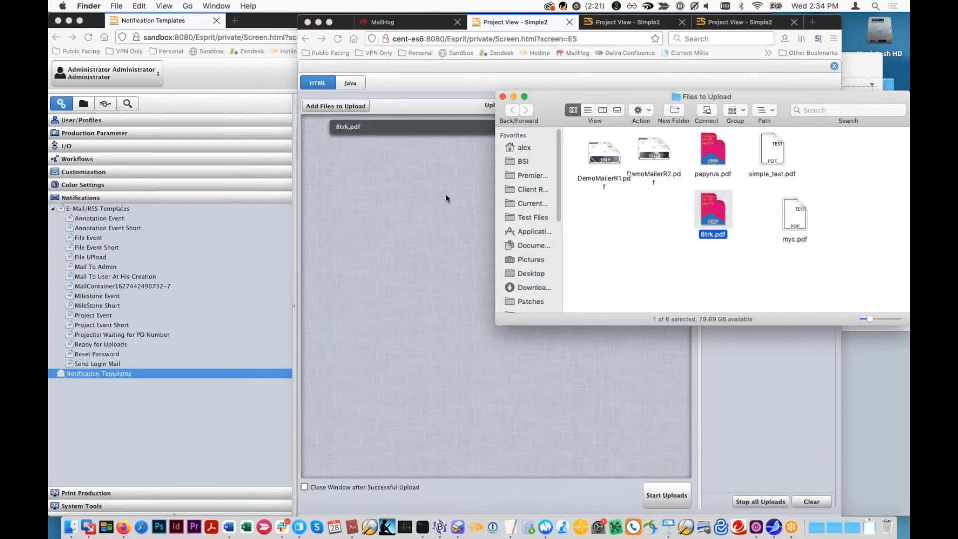
pyautogui.click(445, 194)
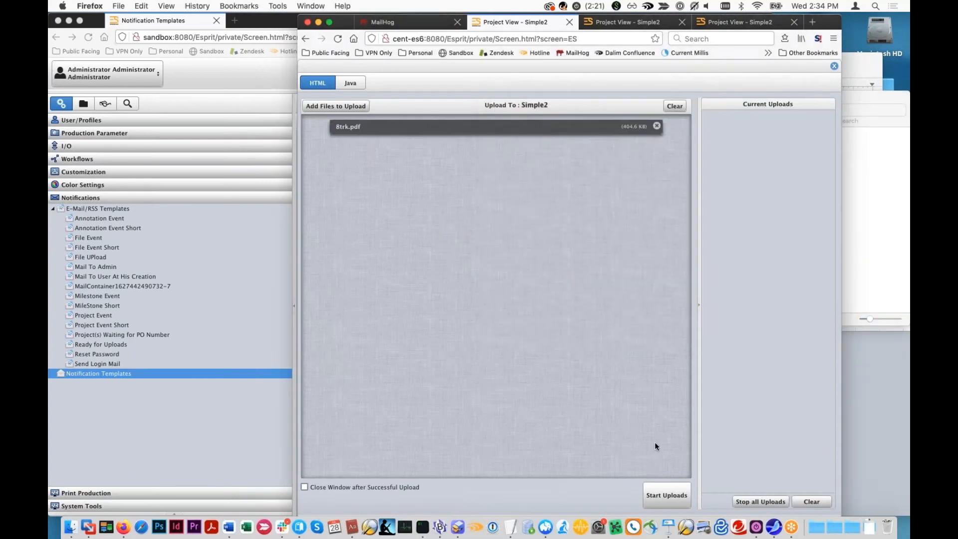
pyautogui.click(657, 126)
# - Upload myc.pdf from the Files to Upload folder to the Simple2 project and close the upload window
pyautogui.click(871, 175)
pyautogui.moveTo(796, 215); pyautogui.dragTo(414, 270)
pyautogui.click(667, 495)
pyautogui.click(835, 66)
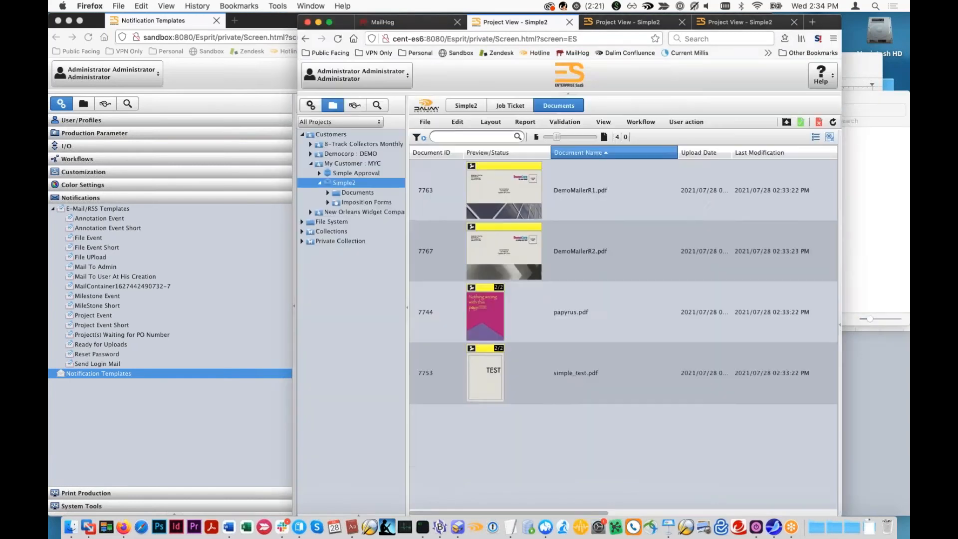
# - Create and save a new project named test under the customer 8-Track Collectors Monthly
pyautogui.click(329, 145)
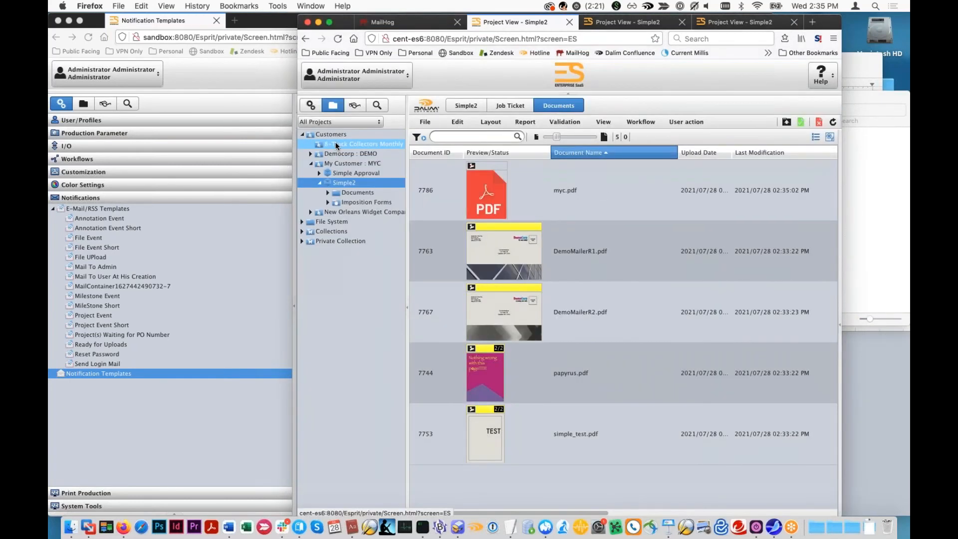
pyautogui.click(792, 122)
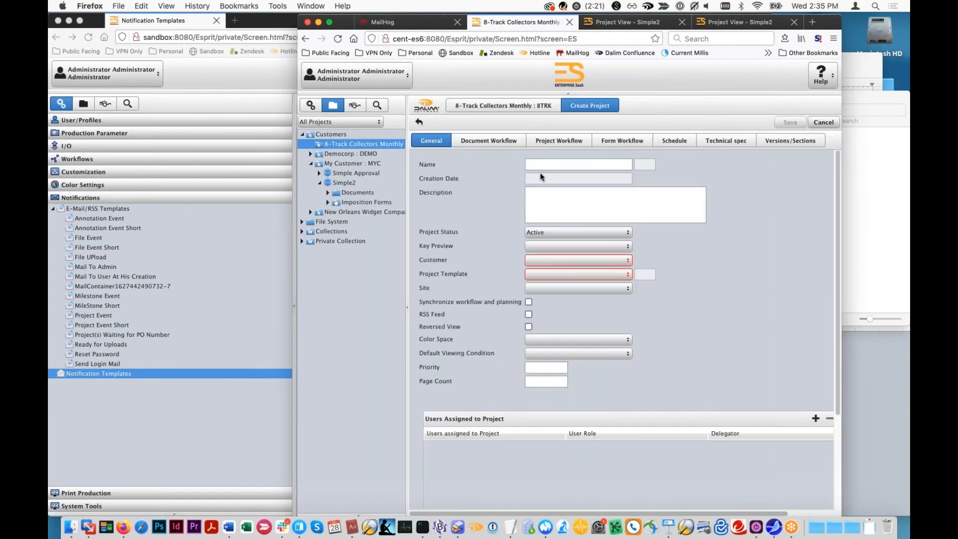
pyautogui.click(543, 165)
pyautogui.write('test')
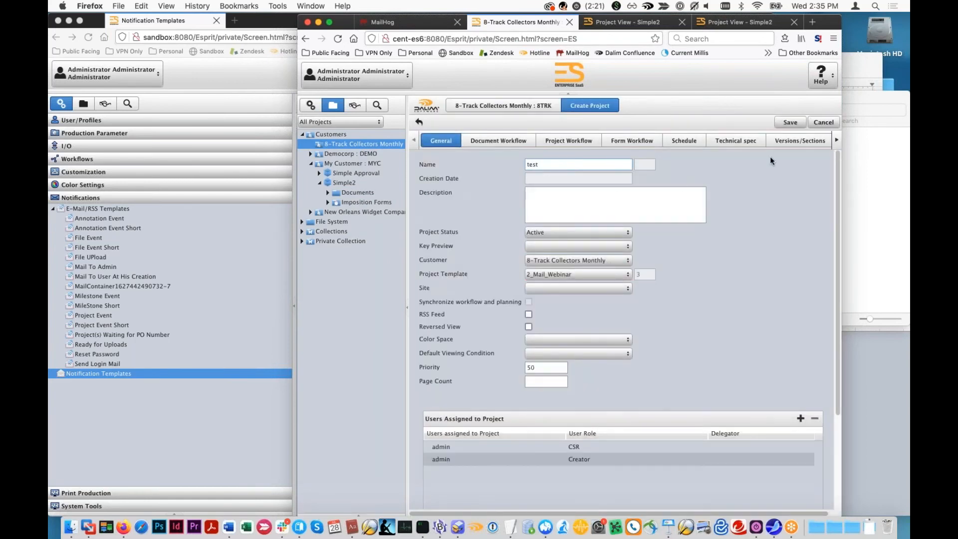
pyautogui.click(791, 123)
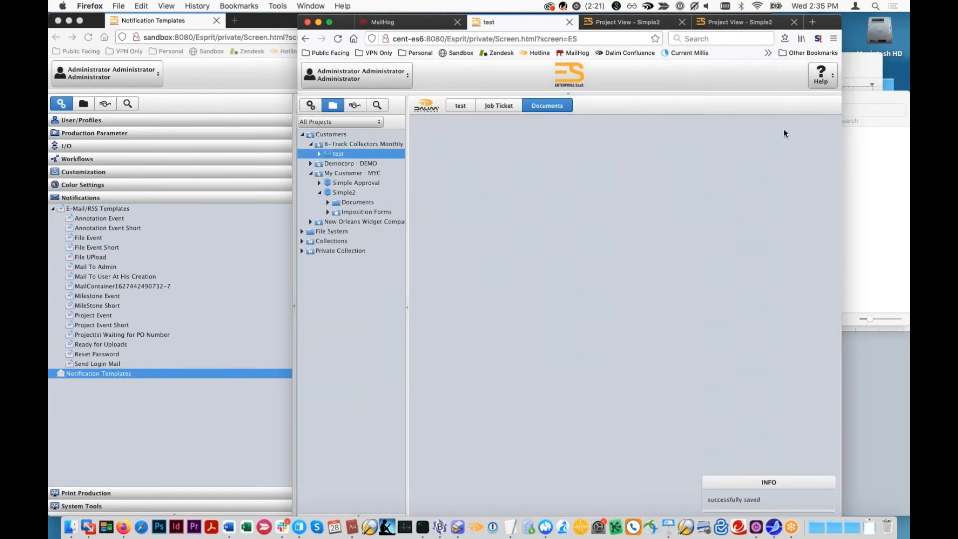
# - Upload 8trk.pdf from the Files to Upload folder to the test project and close the upload window
pyautogui.click(857, 160)
pyautogui.moveTo(713, 220); pyautogui.dragTo(439, 272)
pyautogui.click(667, 495)
pyautogui.click(835, 66)
# - Check the MailHog inbox for new notifications after the uploads for both customers
pyautogui.click(395, 22)
pyautogui.click(325, 142)
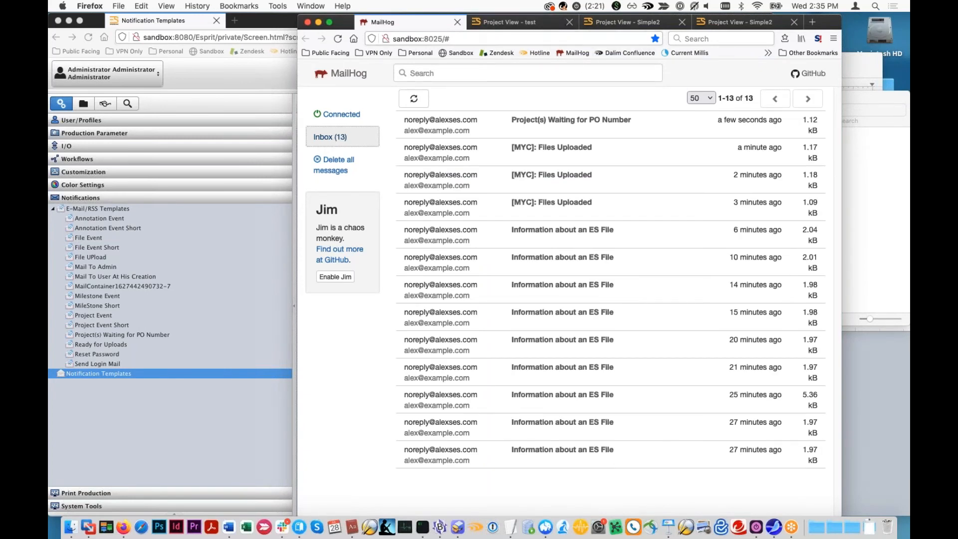
pyautogui.click(715, 17)
# - Open the global notification templates list in the administration area of the ES tab showing the test project
pyautogui.click(509, 22)
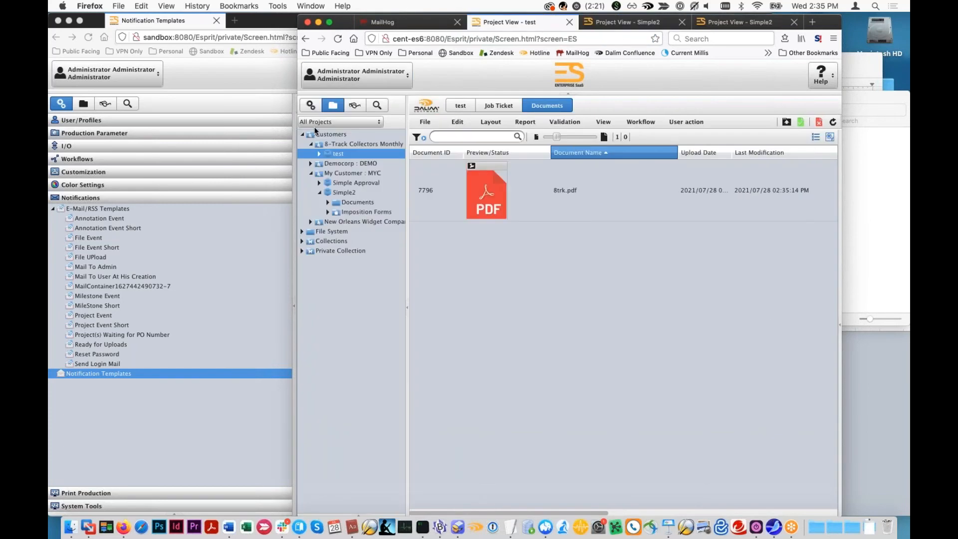
pyautogui.click(309, 108)
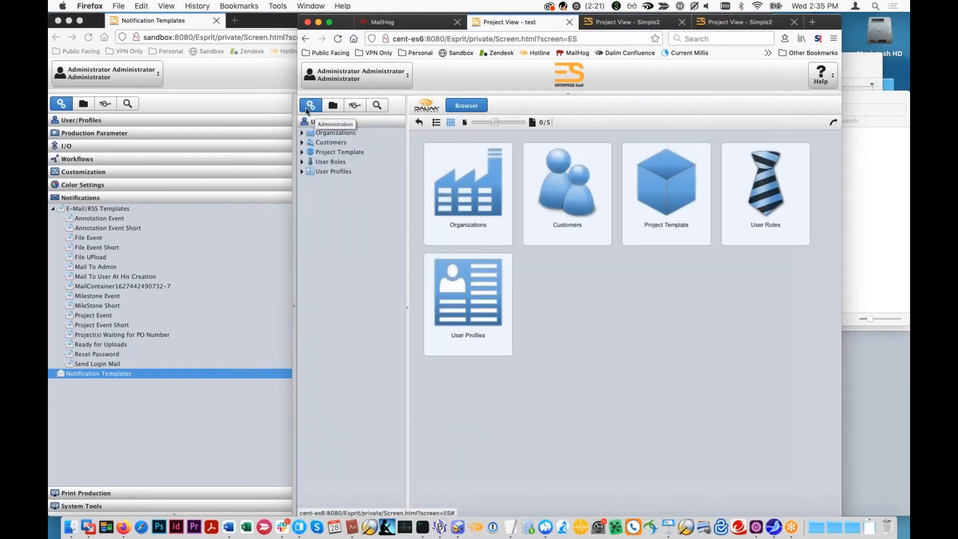
pyautogui.moveTo(344, 27); pyautogui.dragTo(347, 26)
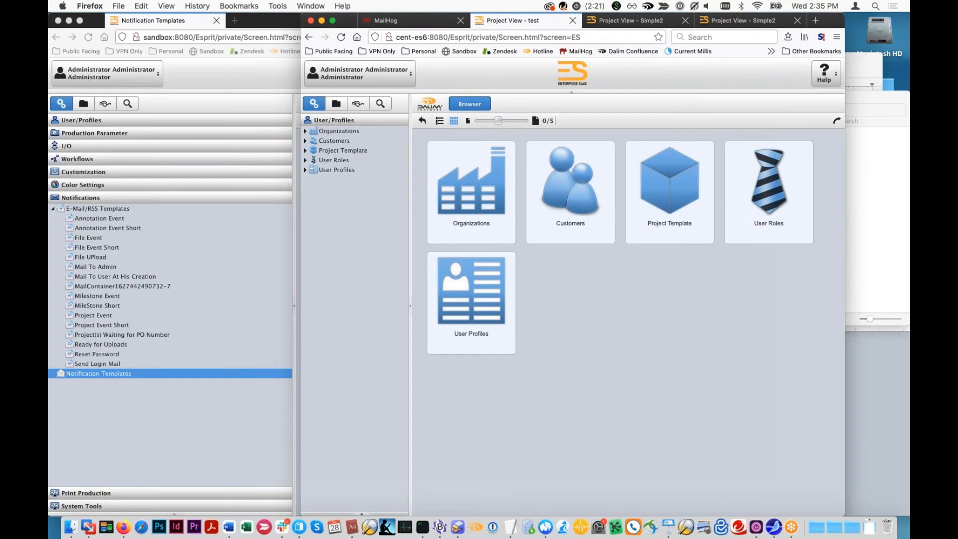
pyautogui.click(334, 121)
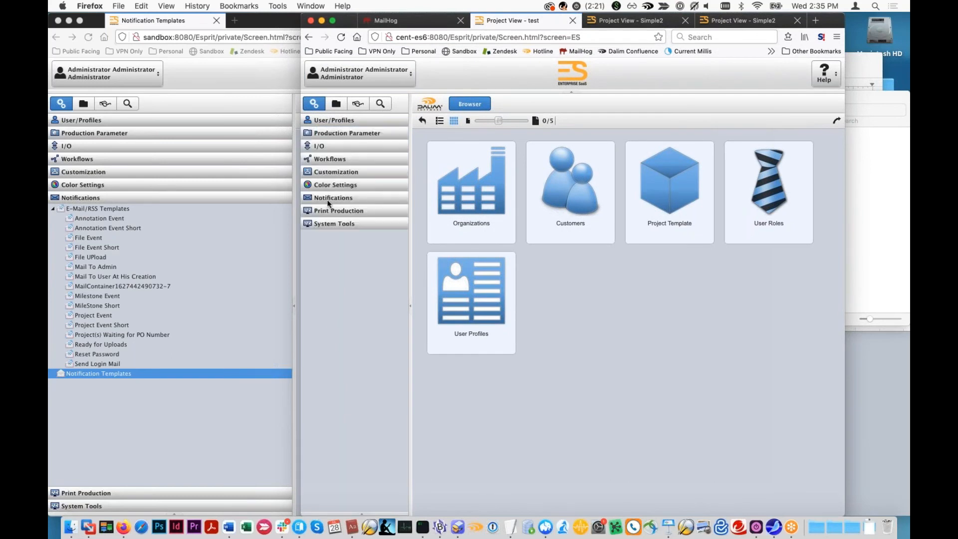
pyautogui.click(326, 199)
pyautogui.click(328, 219)
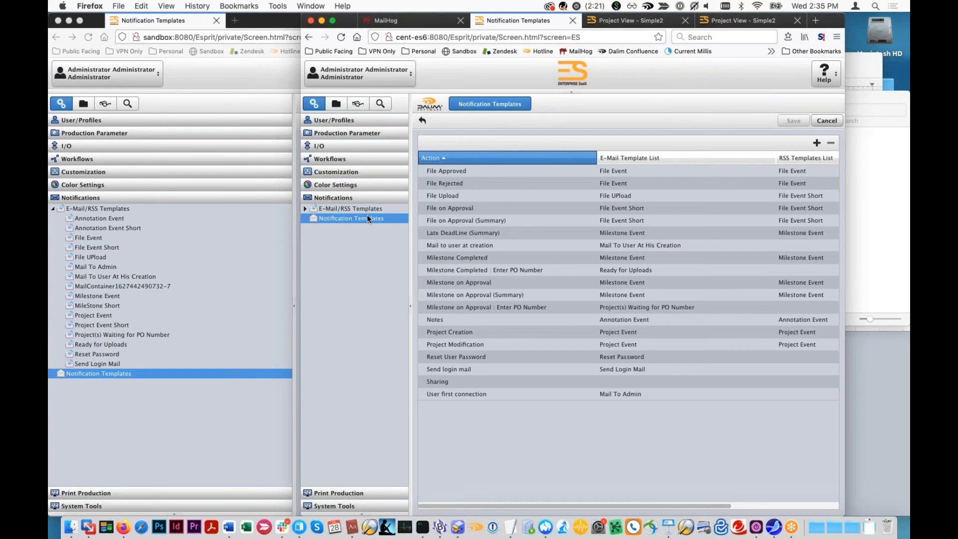
# - Open Notification Monitoring in the system tools and check the queued notifications, the outgoing e-mails and the history
pyautogui.click(375, 506)
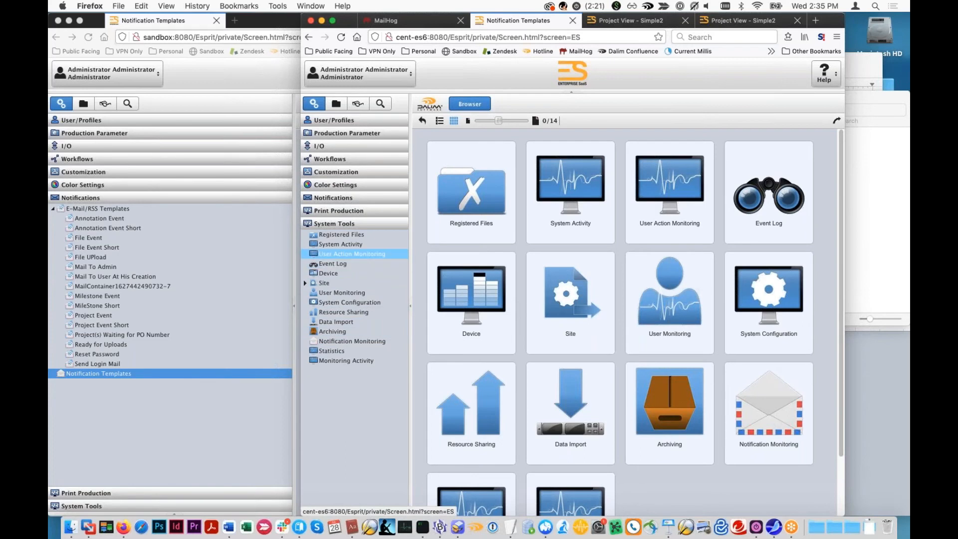
pyautogui.click(334, 199)
pyautogui.click(341, 508)
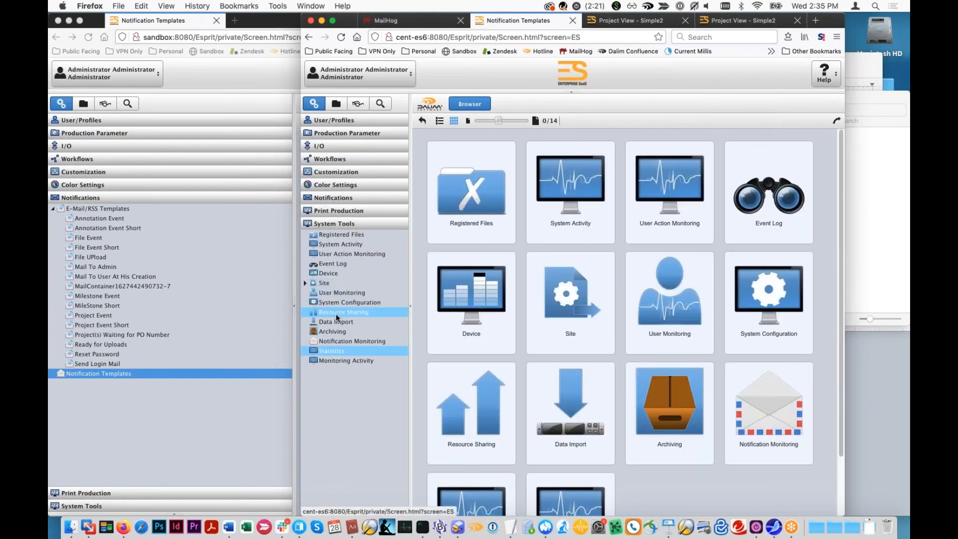
pyautogui.click(345, 341)
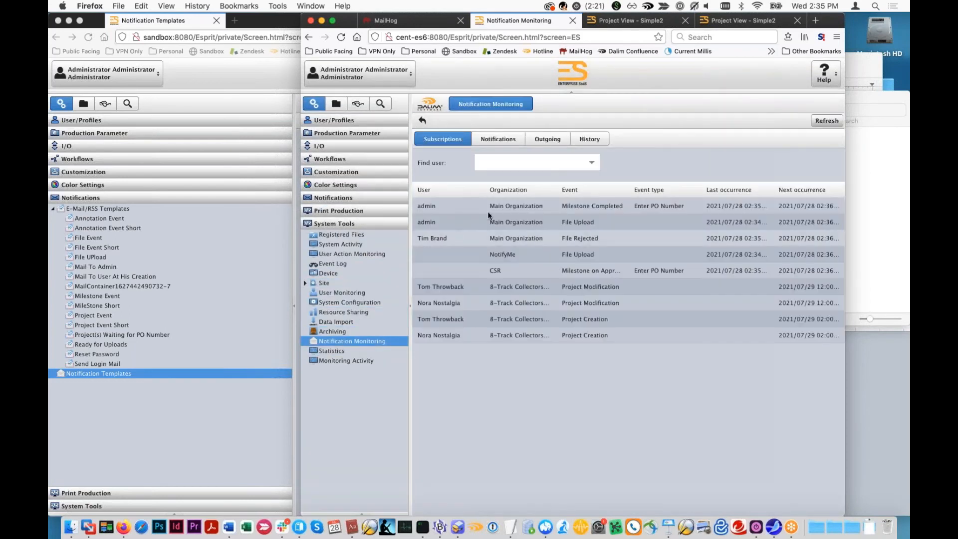
pyautogui.click(503, 147)
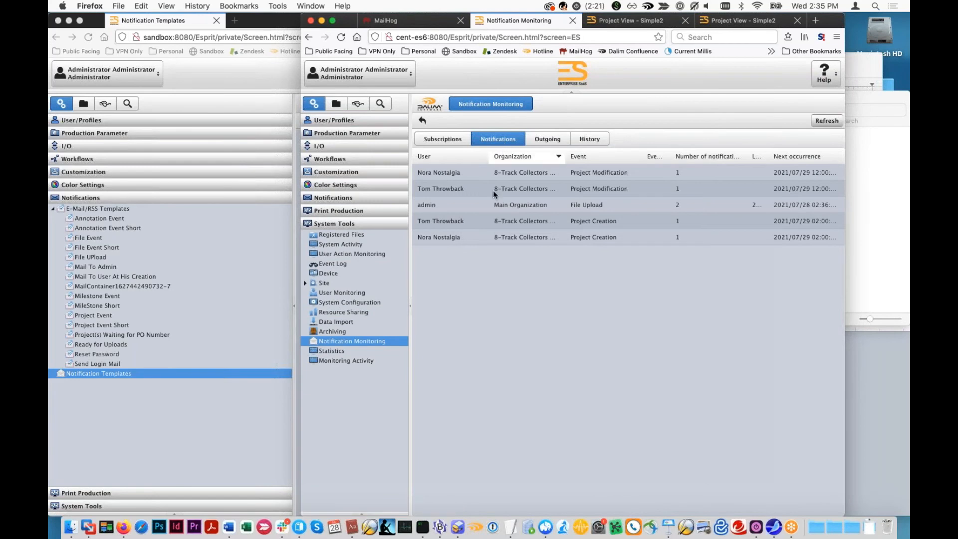
pyautogui.click(548, 140)
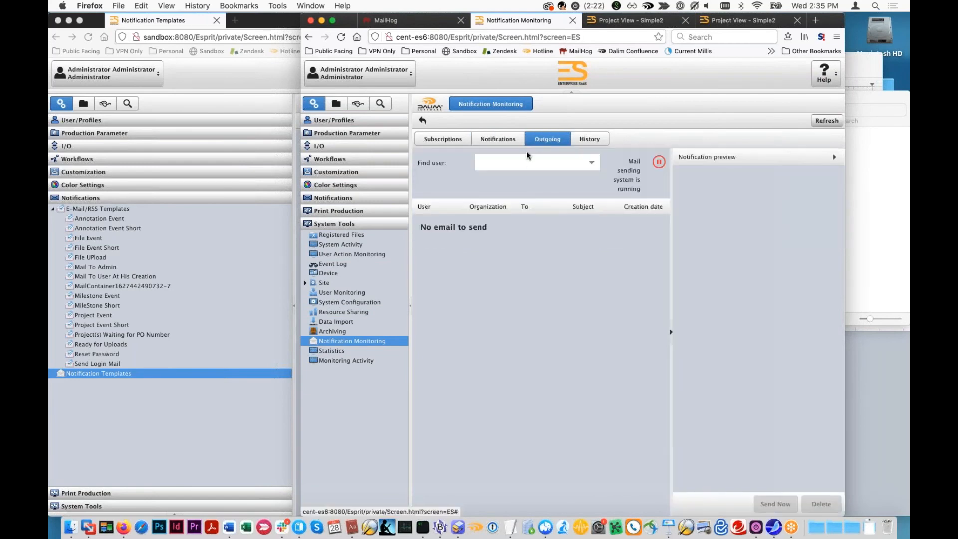
pyautogui.click(591, 142)
pyautogui.click(560, 143)
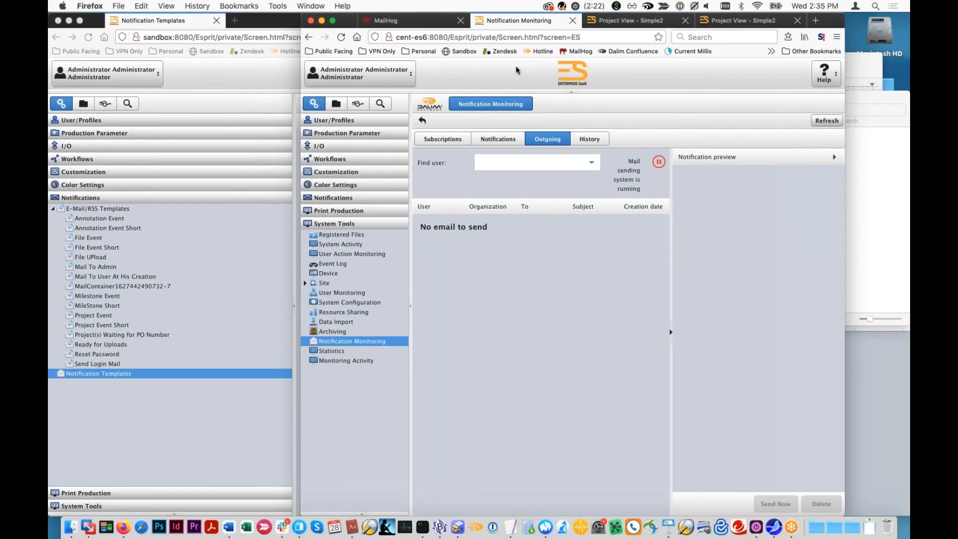
# - Read the newest Files Uploaded e-mail in MailHog and compare it with the documents and customer of the Simple2 project
pyautogui.click(414, 24)
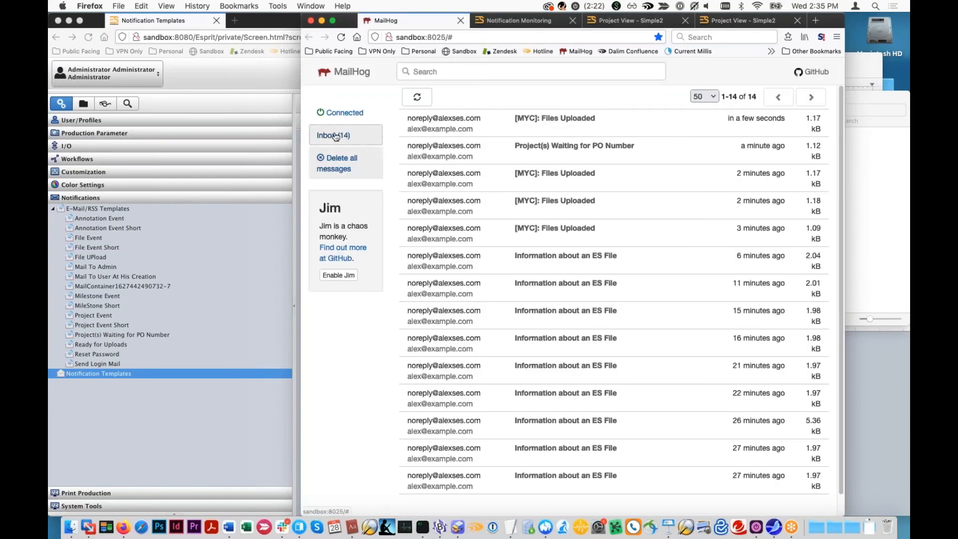
pyautogui.click(462, 203)
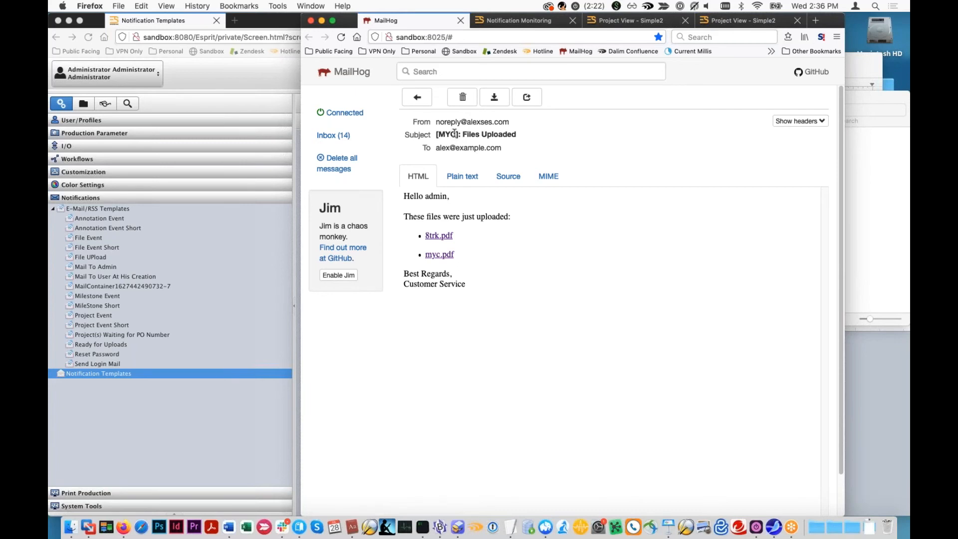
pyautogui.click(748, 22)
pyautogui.hotkey('ctrl', 'shift', 'Tab')
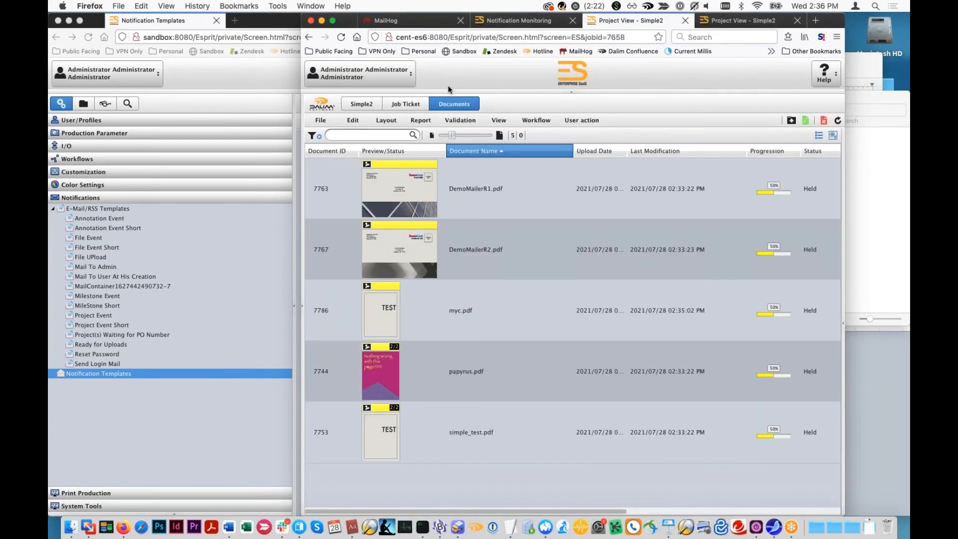
pyautogui.click(301, 308)
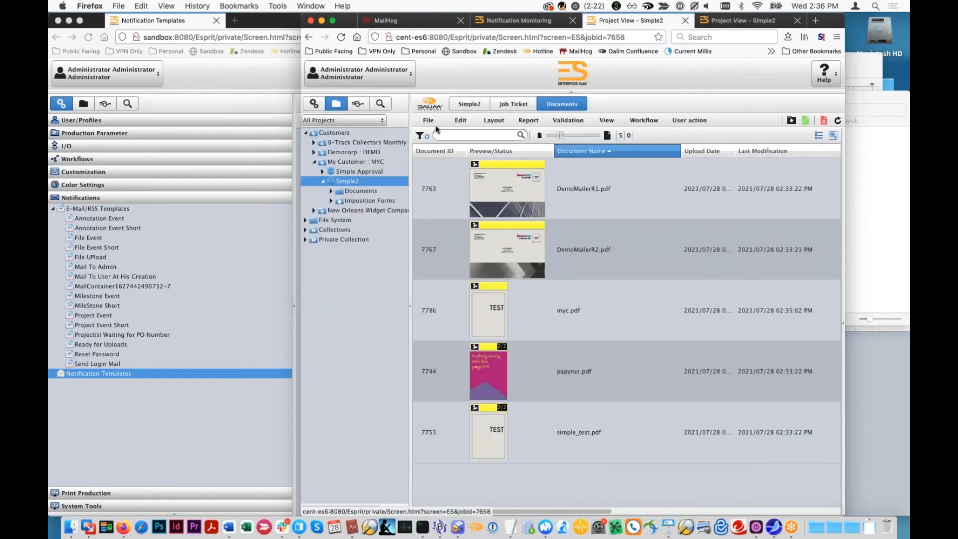
pyautogui.click(511, 22)
pyautogui.click(425, 23)
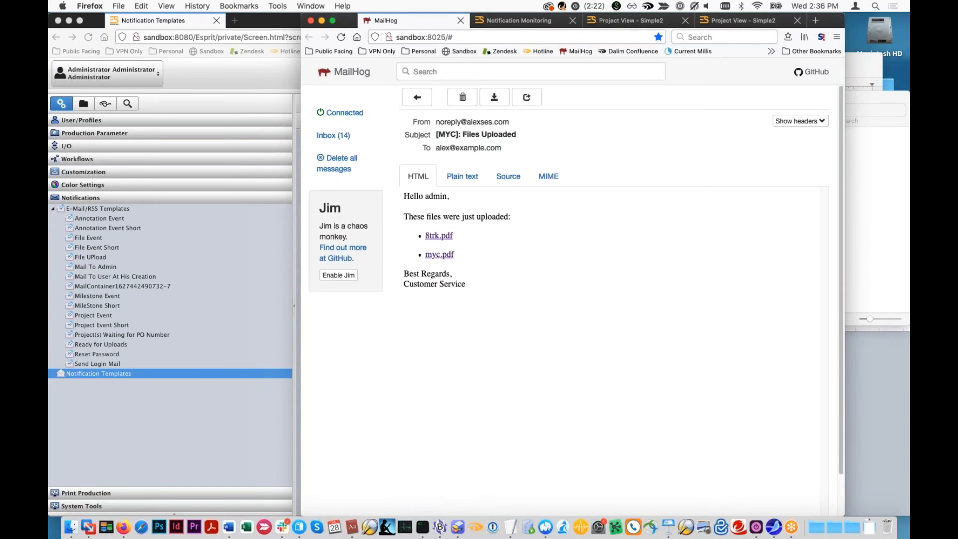
# - Examine the customer code in the subject of the grouped e-mail listing 8trk.pdf and myc.pdf
pyautogui.moveTo(437, 135); pyautogui.dragTo(458, 135)
pyautogui.click(458, 133)
pyautogui.moveTo(517, 133); pyautogui.dragTo(460, 135)
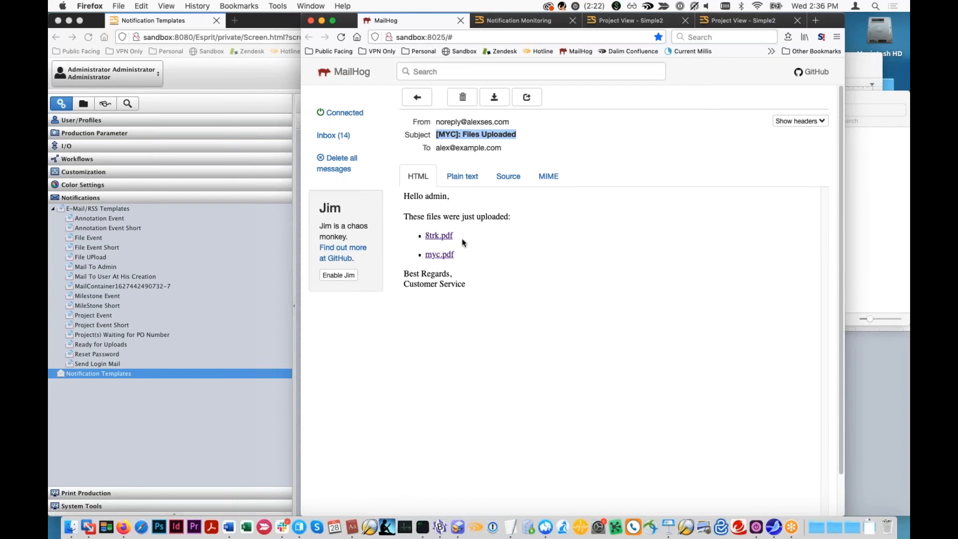
pyautogui.click(459, 134)
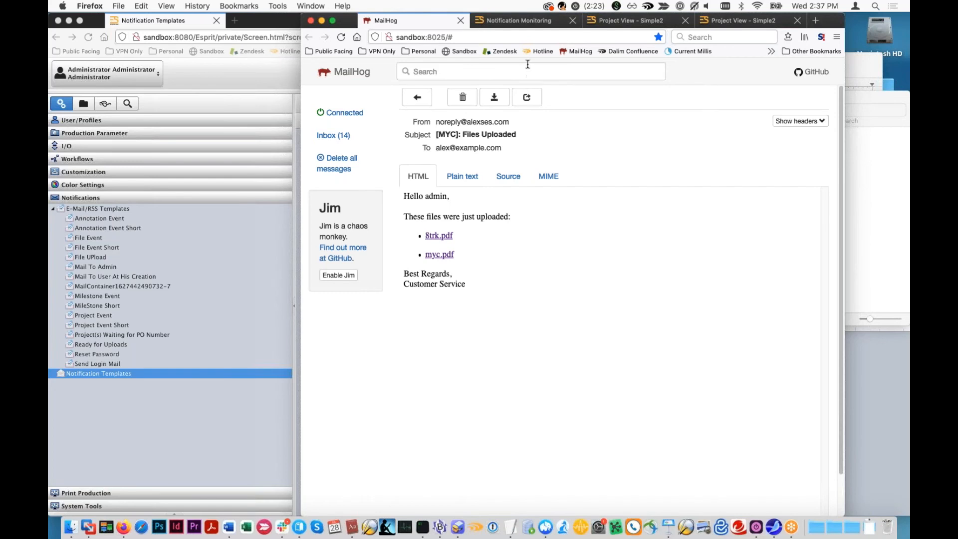
# - Open the settings of the customer 8-Track Collectors Monthly under Main Organization in the ES administration
pyautogui.click(543, 24)
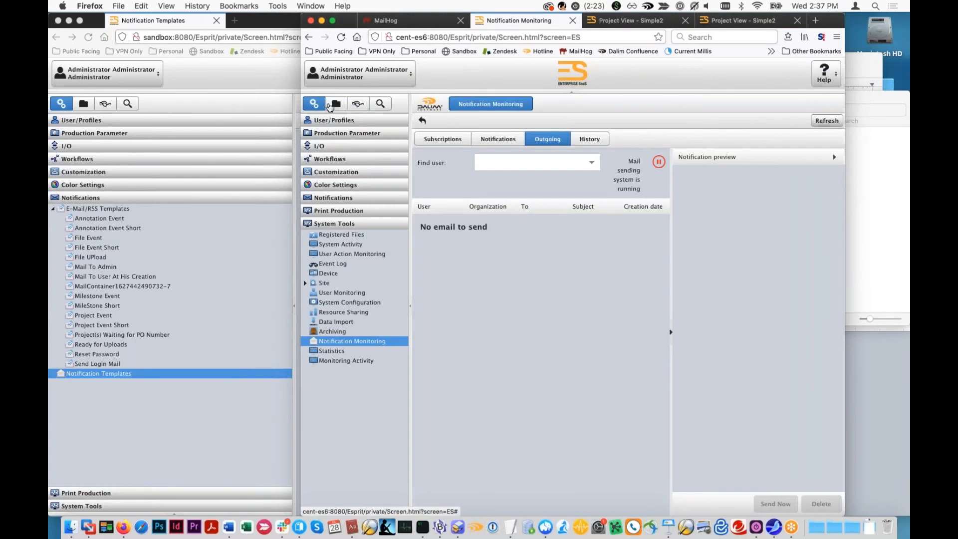
pyautogui.click(325, 120)
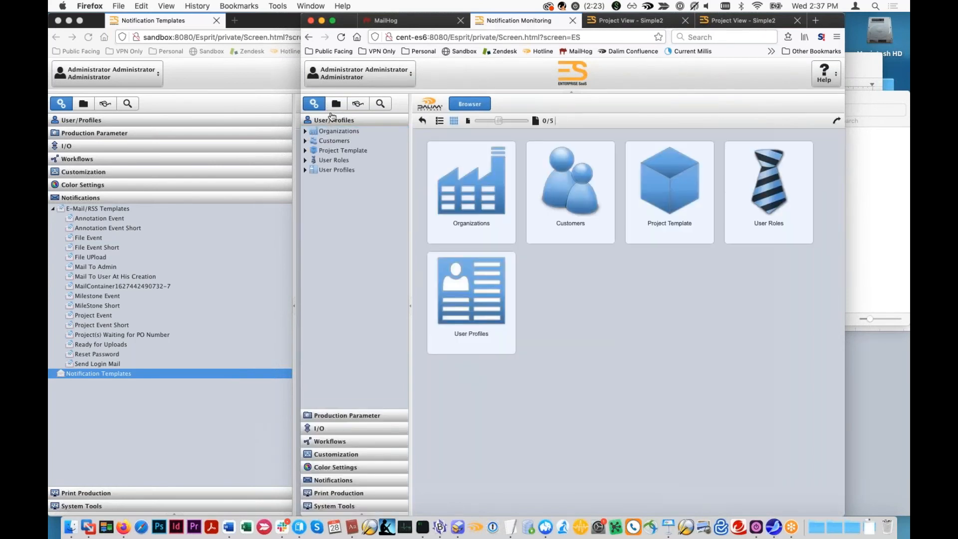
pyautogui.click(305, 132)
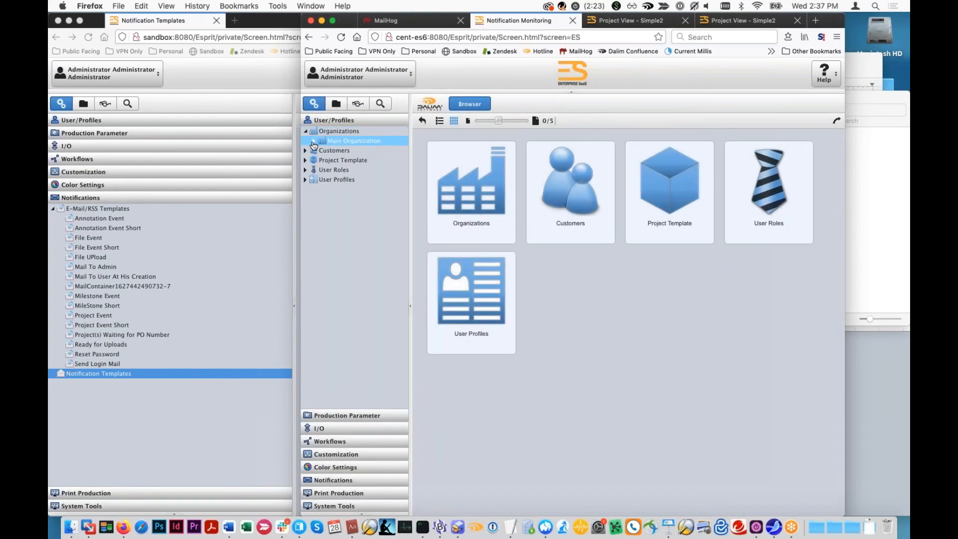
pyautogui.click(323, 151)
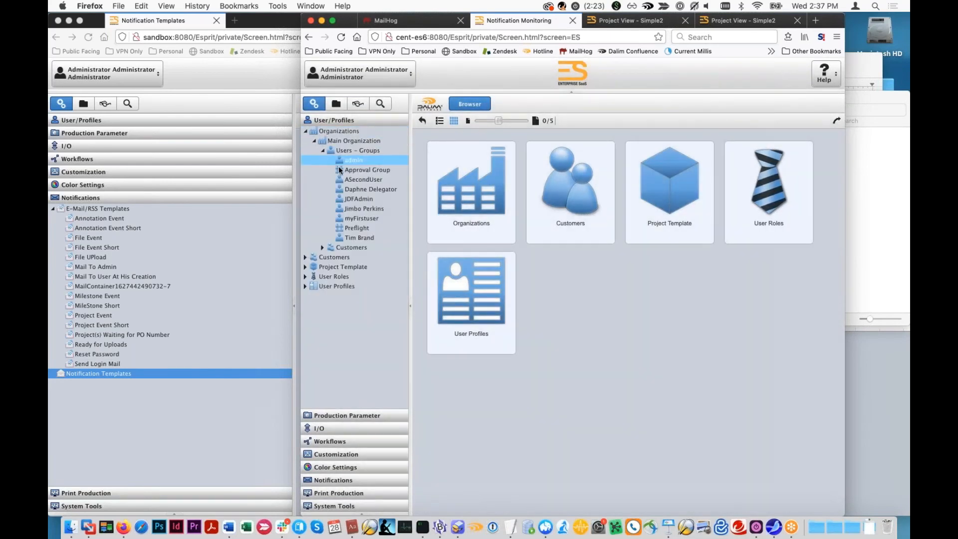
pyautogui.click(323, 248)
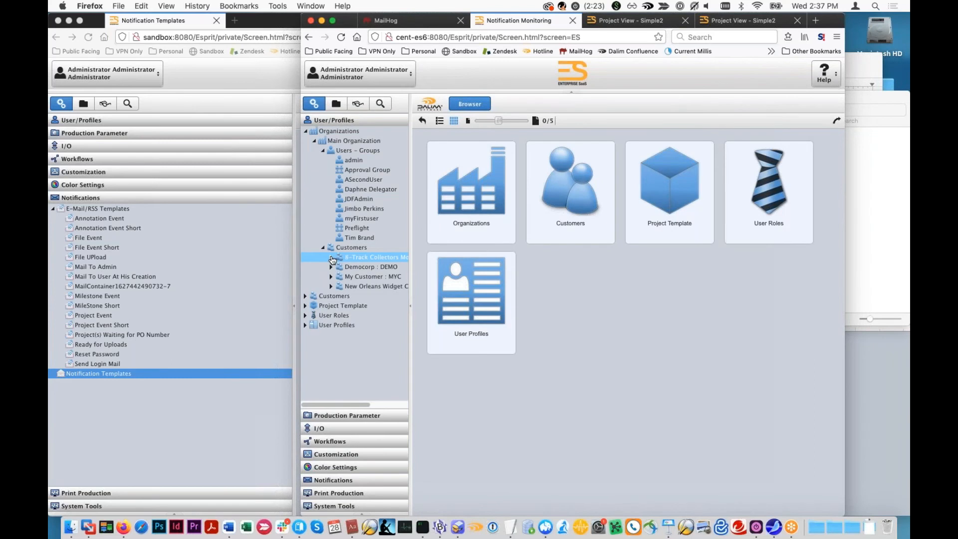
pyautogui.click(332, 259)
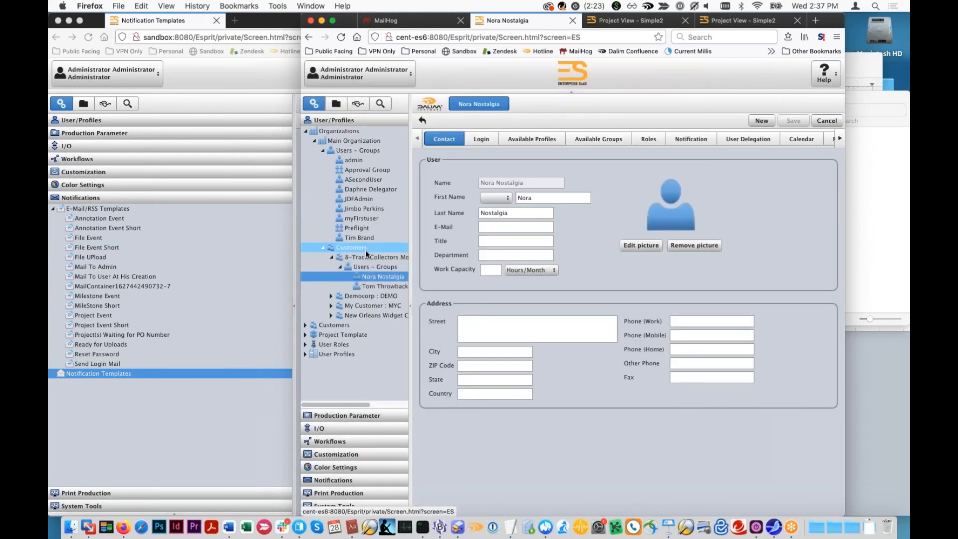
pyautogui.click(364, 256)
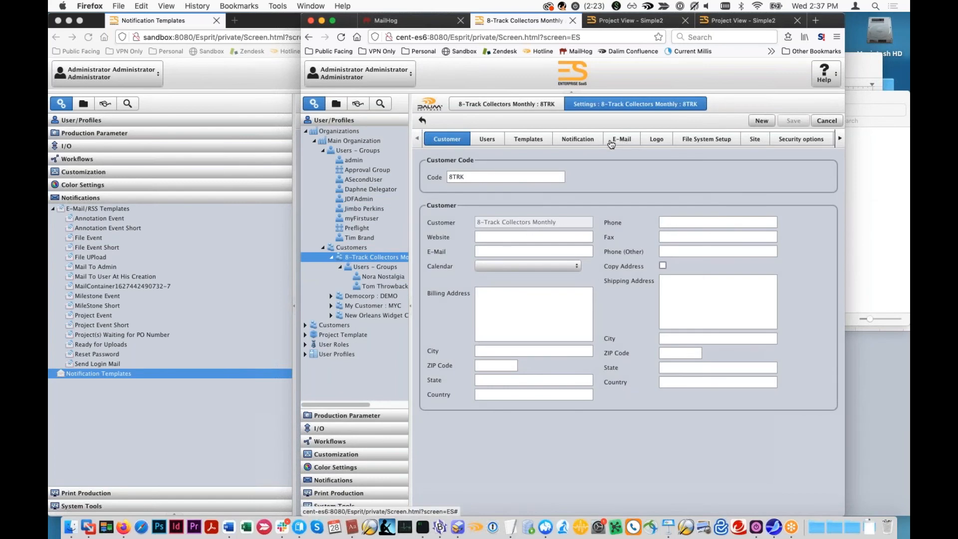
# - Inspect the customer's English e-mail for the File Upload action and close it without changes
pyautogui.click(598, 140)
pyautogui.click(622, 140)
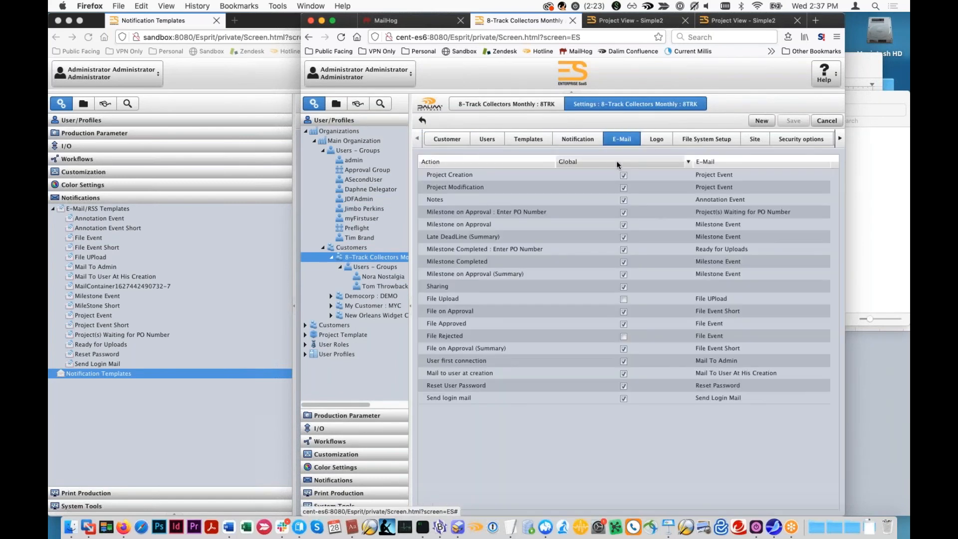
pyautogui.click(538, 186)
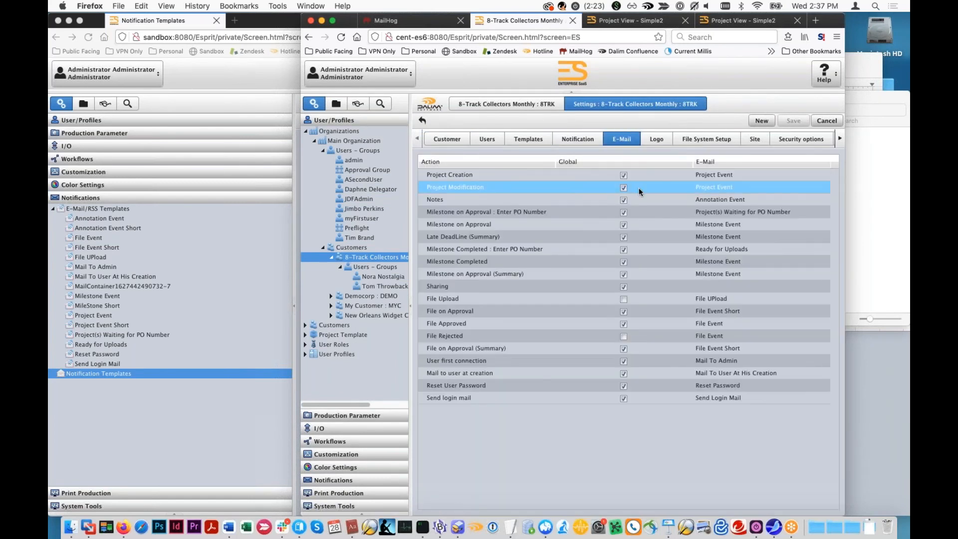
pyautogui.doubleClick(565, 301)
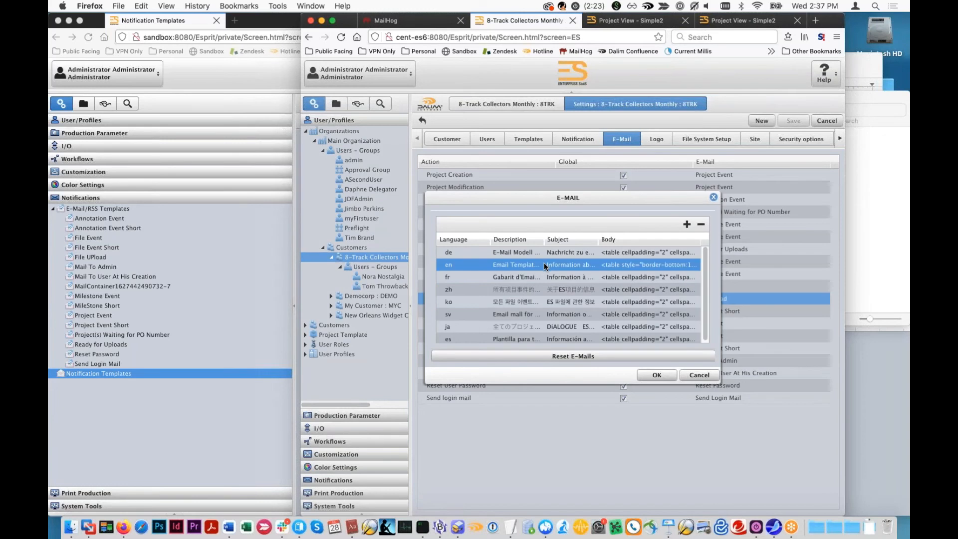
pyautogui.doubleClick(546, 265)
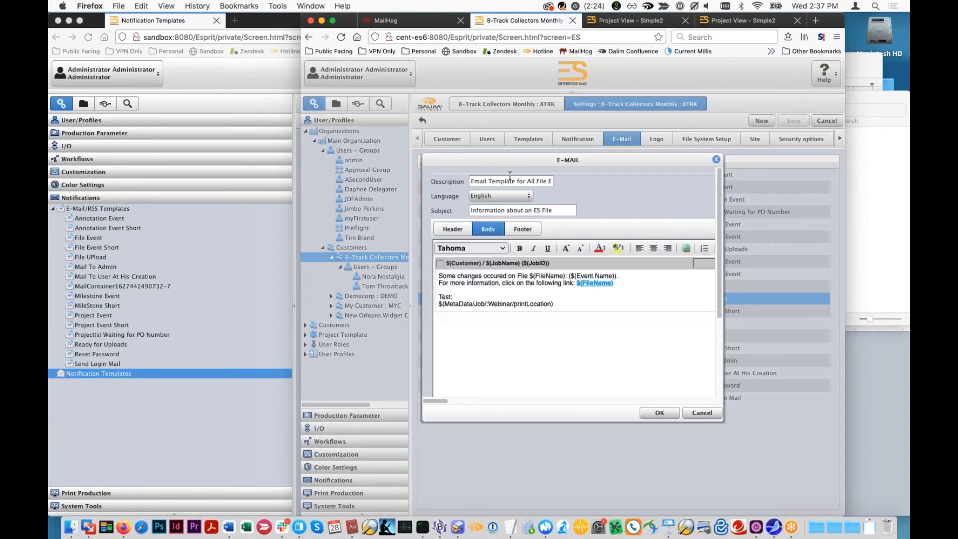
pyautogui.click(702, 413)
pyautogui.click(699, 376)
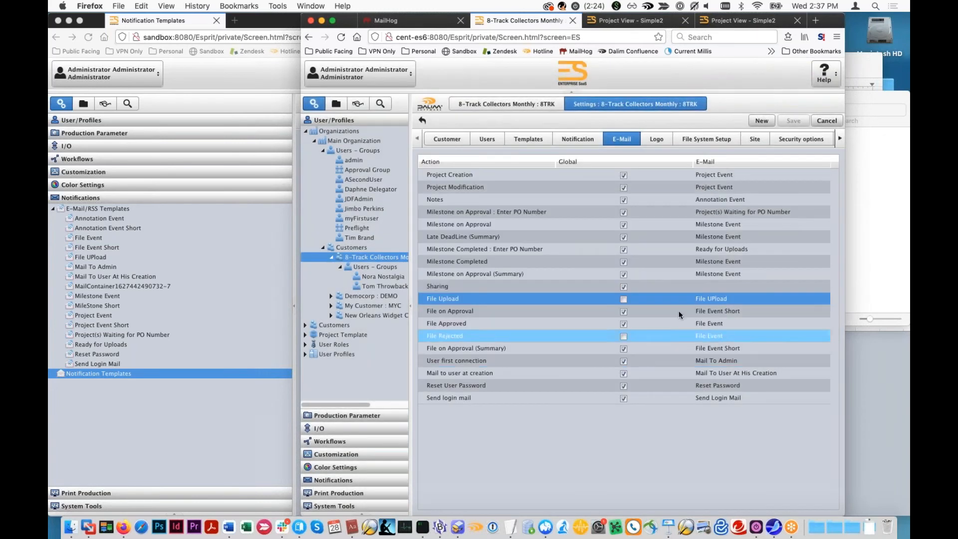
# - Reset the customer's File Upload e-mails and set the English version's subject to "8TRACK CUSTOM UPLOAD"
pyautogui.doubleClick(634, 298)
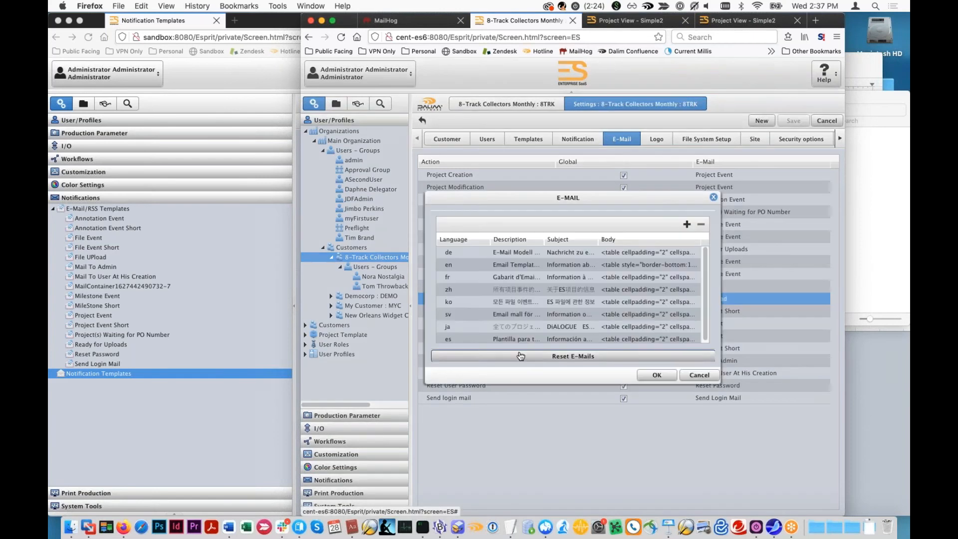
pyautogui.click(657, 376)
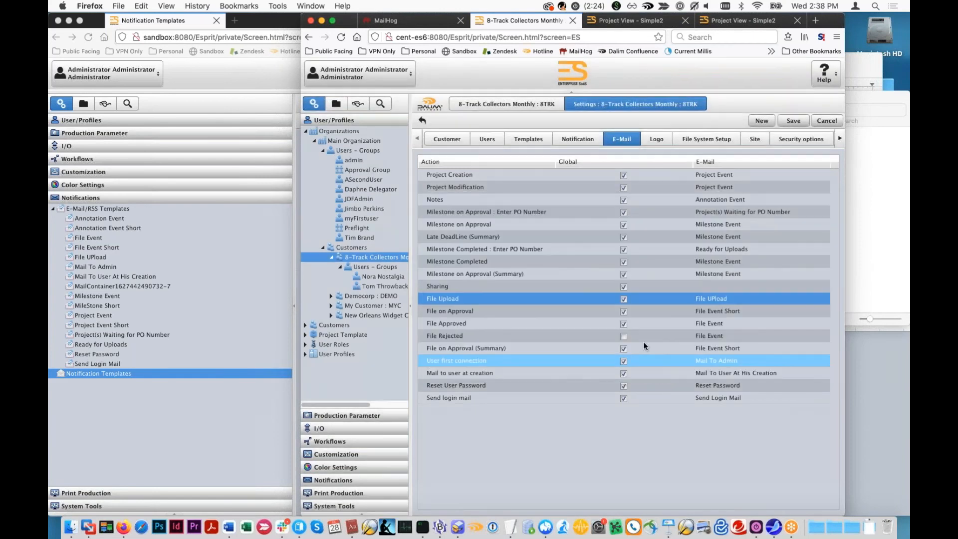
pyautogui.doubleClick(667, 300)
pyautogui.doubleClick(559, 265)
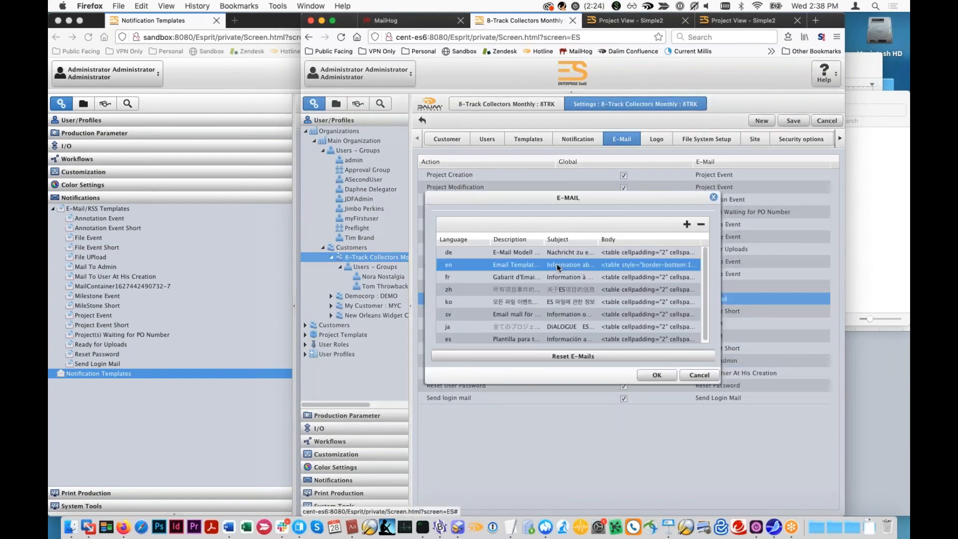
pyautogui.moveTo(555, 165); pyautogui.dragTo(600, 187)
pyautogui.moveTo(641, 237); pyautogui.dragTo(486, 230)
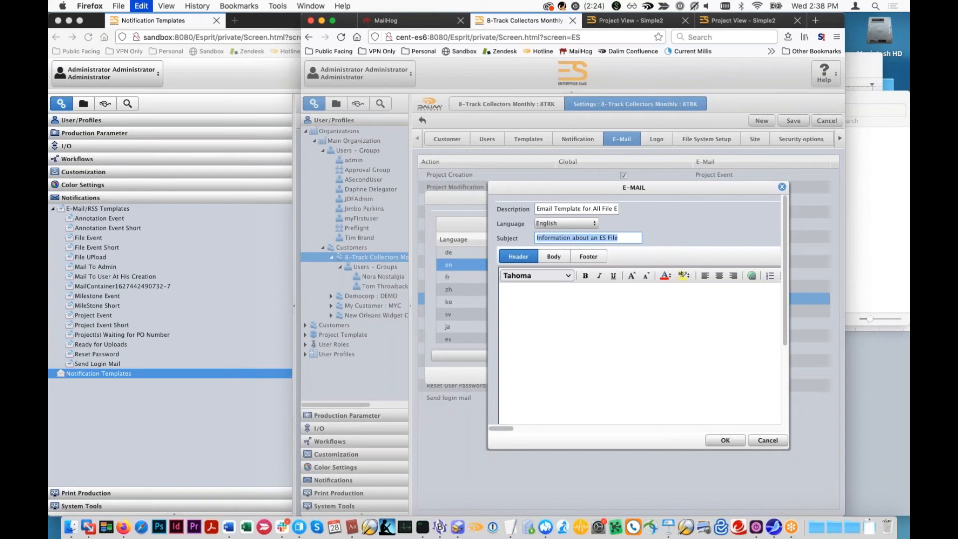
pyautogui.write('*')
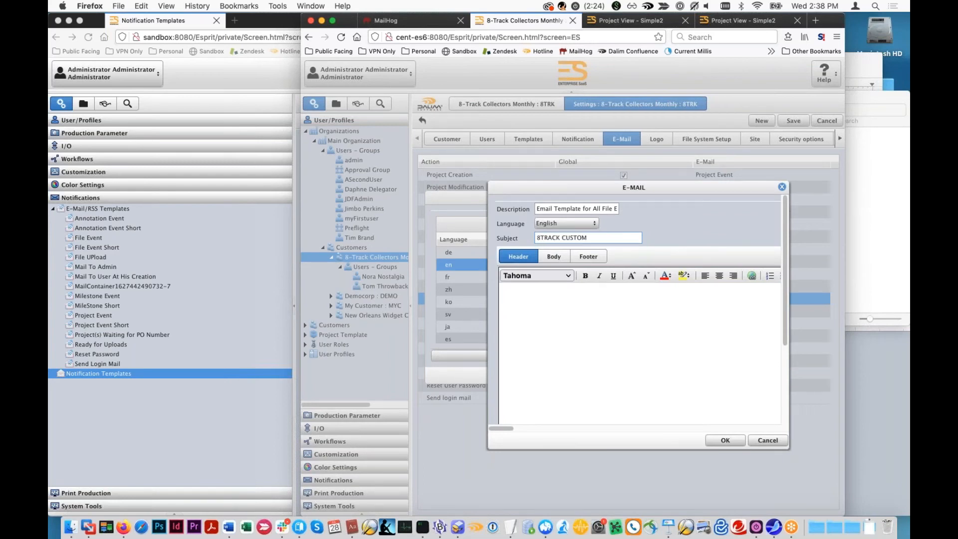
# - Copy the subject text into the header of the English File Upload e-mail and save the customer settings
pyautogui.press('super+a')
pyautogui.press('super+c')
pyautogui.click(577, 318)
pyautogui.press('super+v')
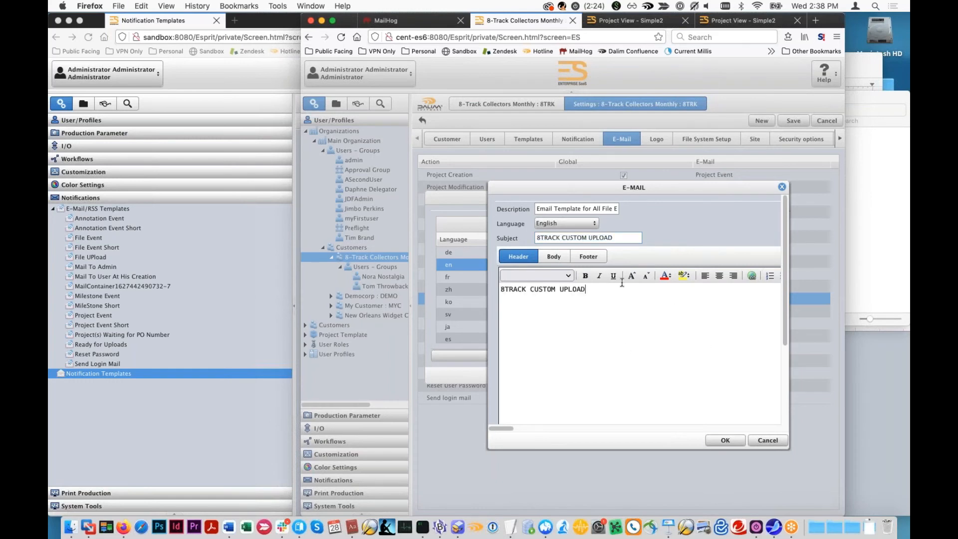
pyautogui.click(555, 256)
pyautogui.click(717, 441)
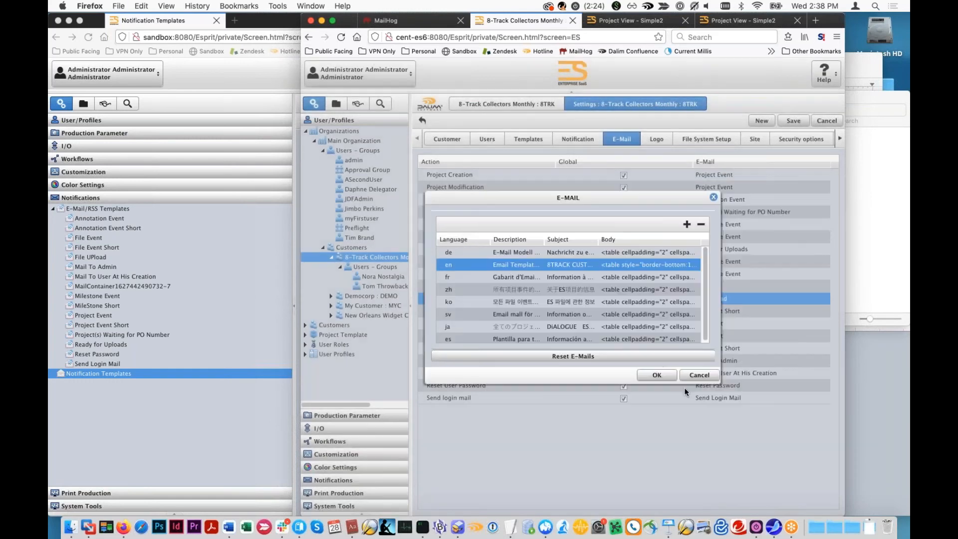
pyautogui.click(658, 374)
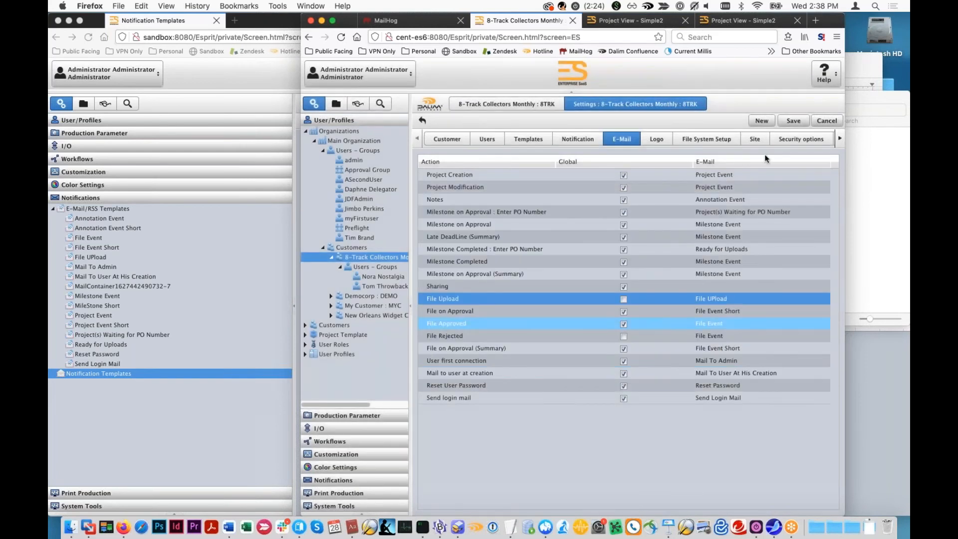
pyautogui.click(793, 120)
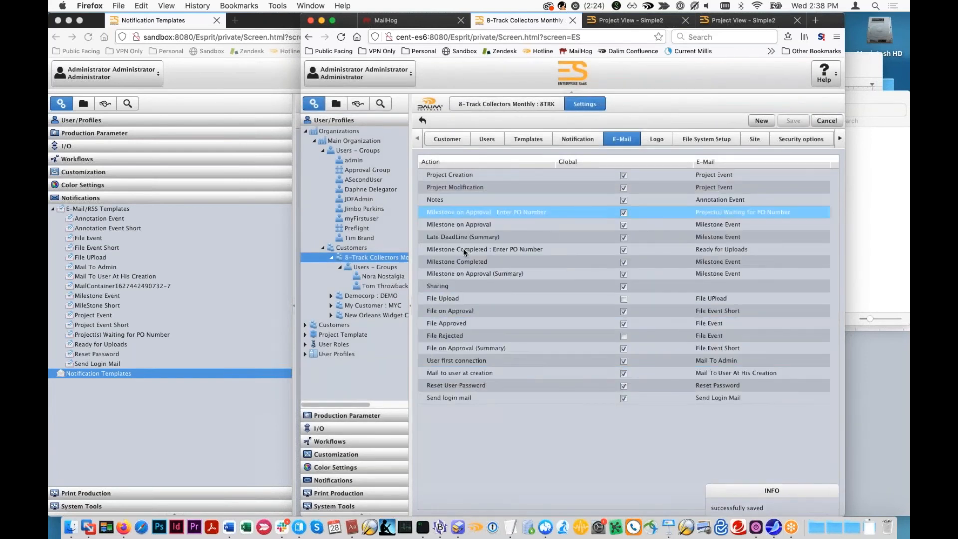
# - Enter an e-mail address for the first user of 8-Track Collectors Monthly and save the contact
pyautogui.click(383, 276)
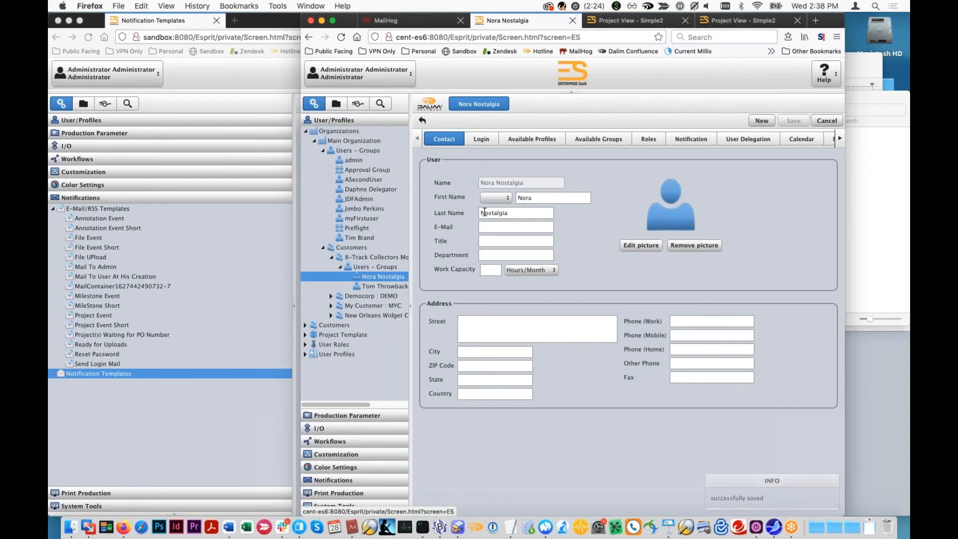
pyautogui.click(504, 230)
pyautogui.write('nora')
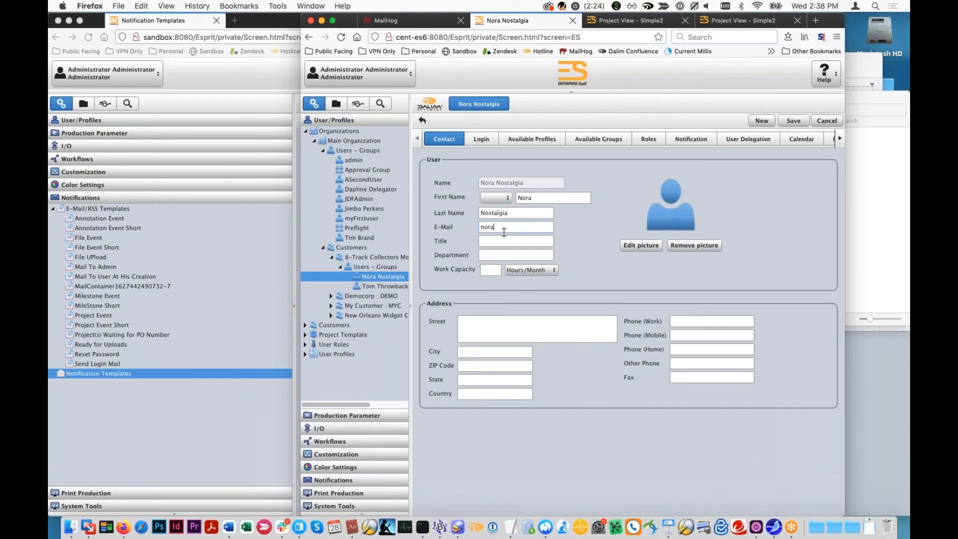
pyautogui.write('@example.com')
pyautogui.click(793, 120)
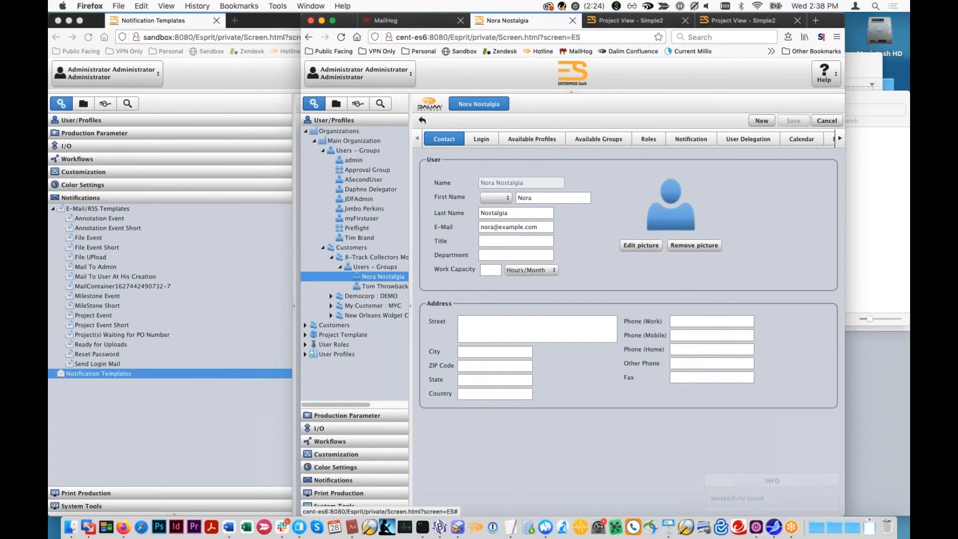
# - Set this user's Project Creation and Project Modification notifications to Do not notify
pyautogui.click(739, 140)
pyautogui.click(701, 139)
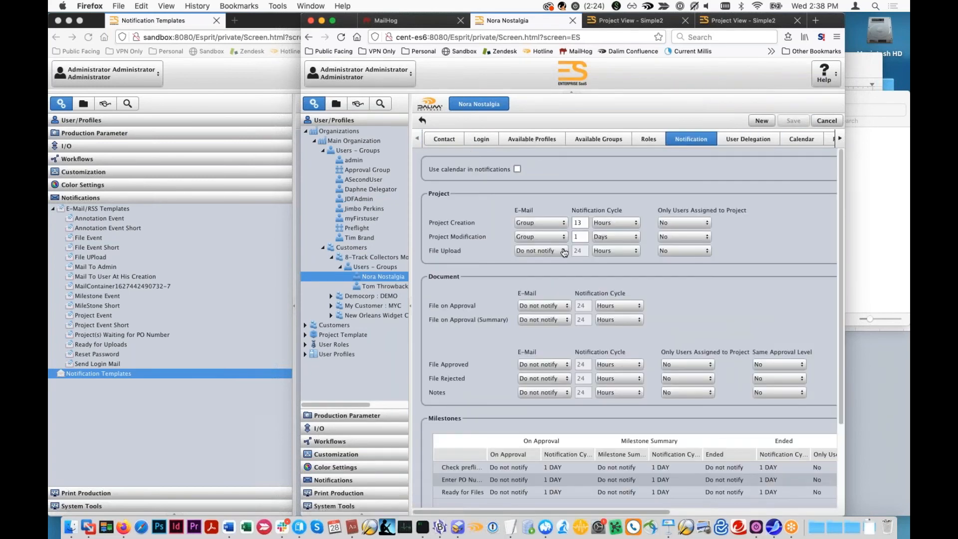
pyautogui.click(566, 237)
pyautogui.click(566, 236)
pyautogui.click(566, 236)
pyautogui.click(564, 257)
pyautogui.click(566, 223)
pyautogui.click(563, 243)
# - Set the user's File Upload notification to Do not group with a 1-minute cycle and save
pyautogui.click(564, 251)
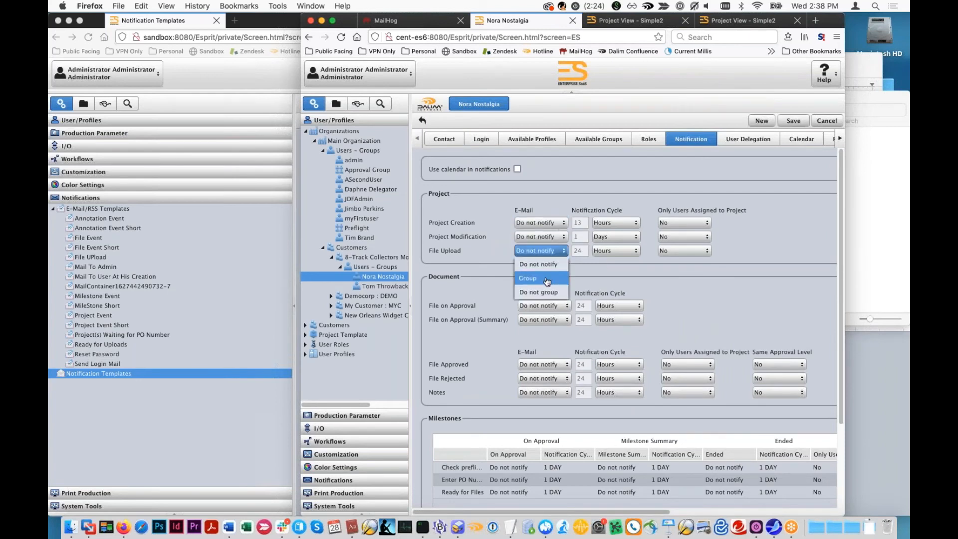
pyautogui.click(542, 292)
pyautogui.doubleClick(581, 250)
pyautogui.write('1')
pyautogui.click(617, 251)
pyautogui.click(619, 261)
pyautogui.click(794, 119)
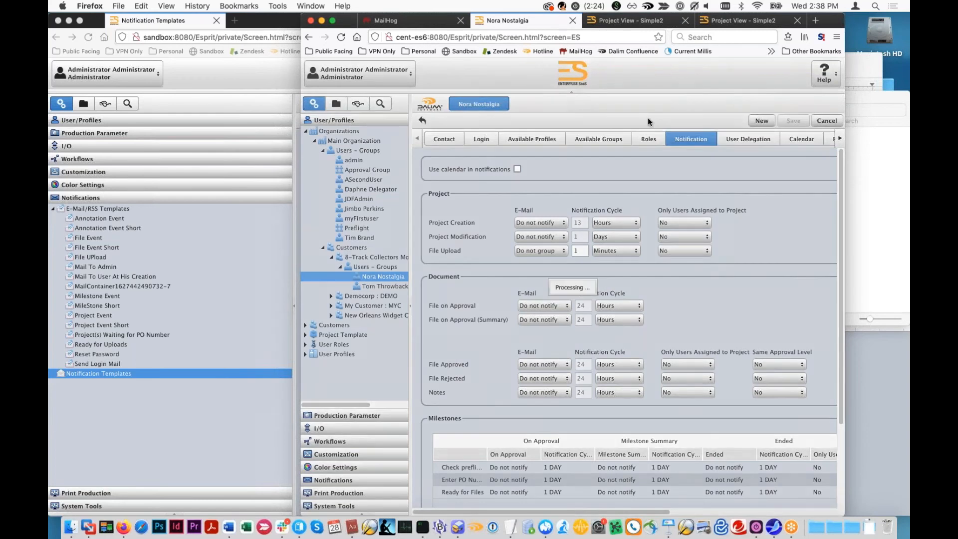
# - Open the Documents folder of the test project under customer 8-Track Collectors Monthly
pyautogui.click(734, 21)
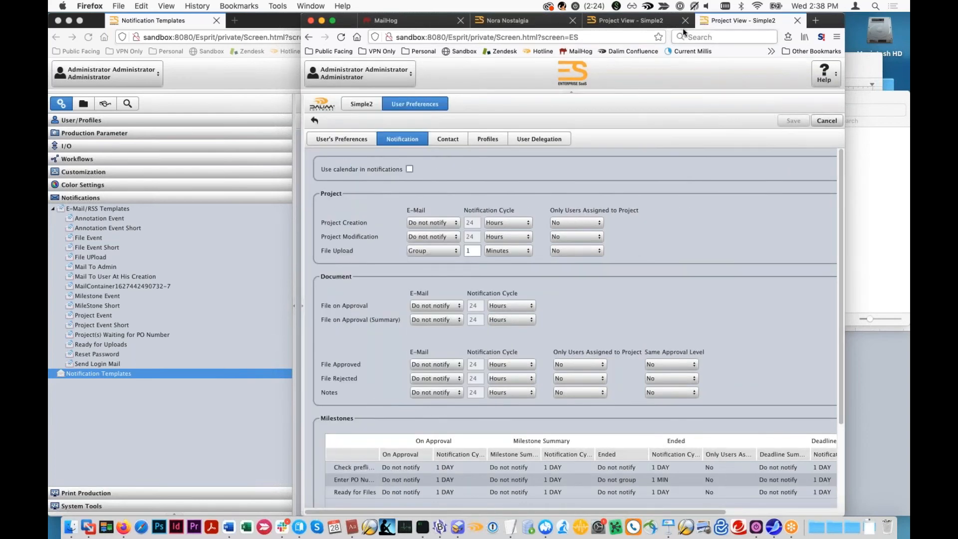
pyautogui.click(627, 20)
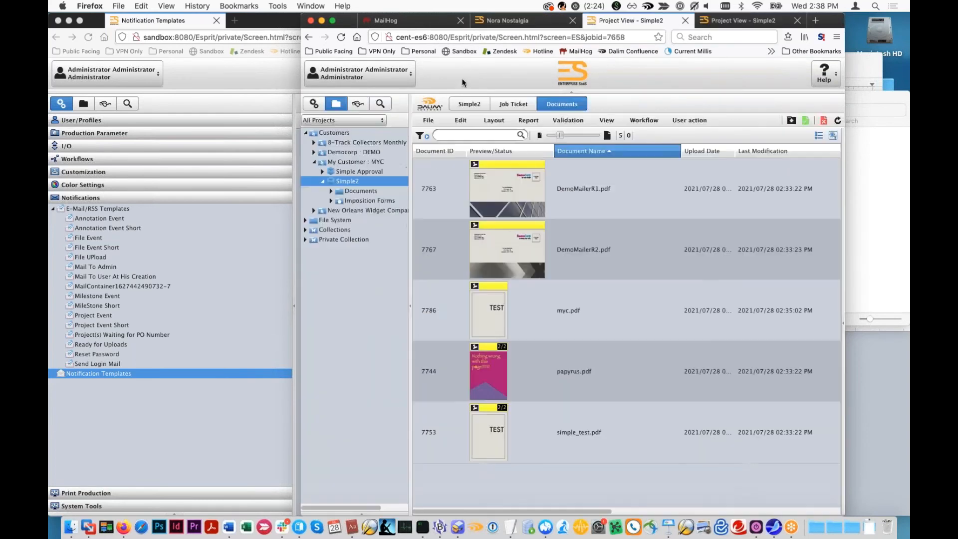
pyautogui.click(314, 144)
pyautogui.click(323, 153)
pyautogui.click(346, 160)
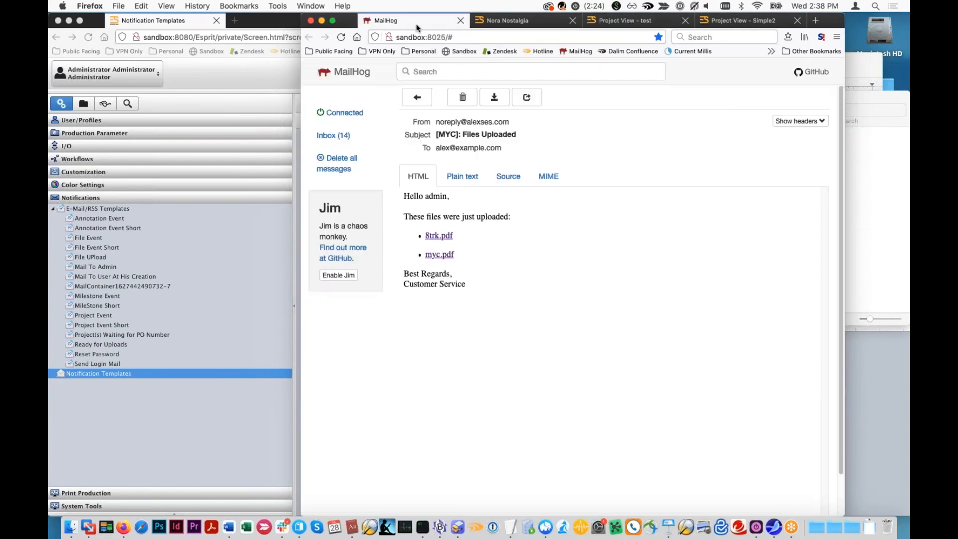
# - Delete all messages from the MailHog inbox
pyautogui.click(386, 20)
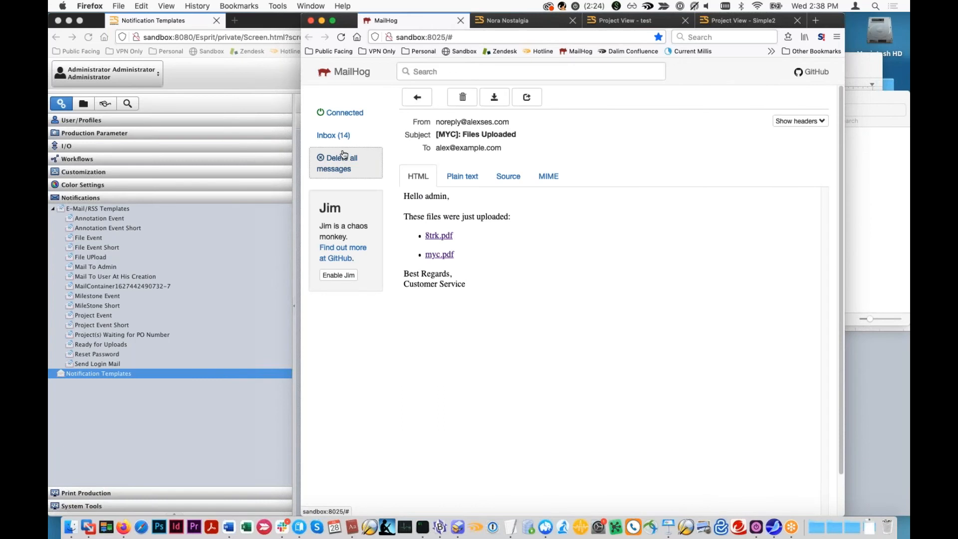
pyautogui.click(343, 154)
pyautogui.click(685, 174)
pyautogui.click(738, 20)
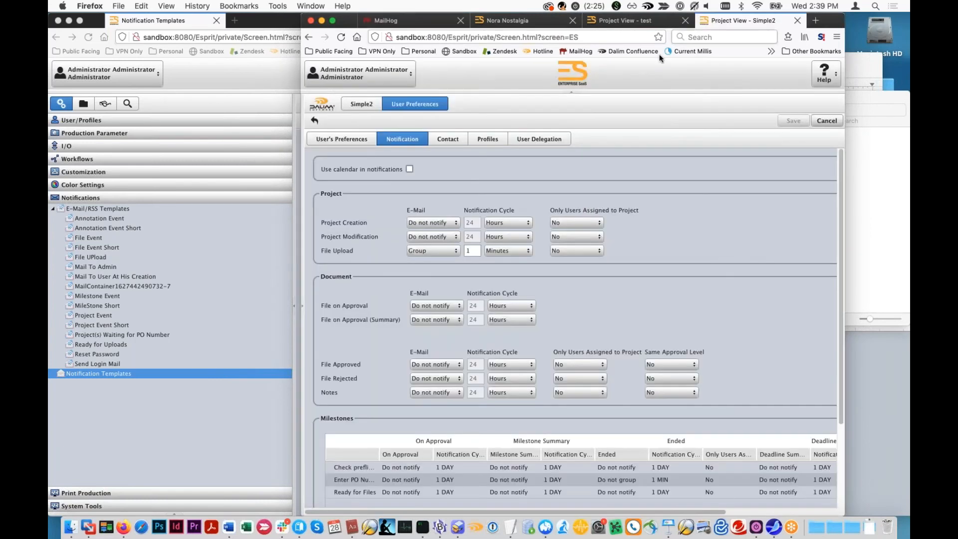
pyautogui.click(378, 103)
pyautogui.click(397, 104)
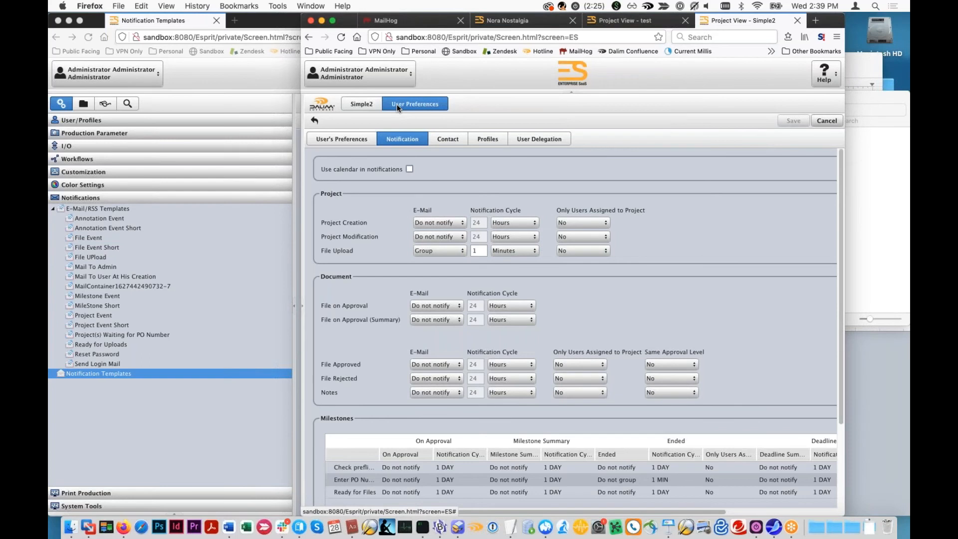
# - Upload papyrus.pdf to the 8-Track Collectors Monthly test project and close the upload window
pyautogui.click(636, 23)
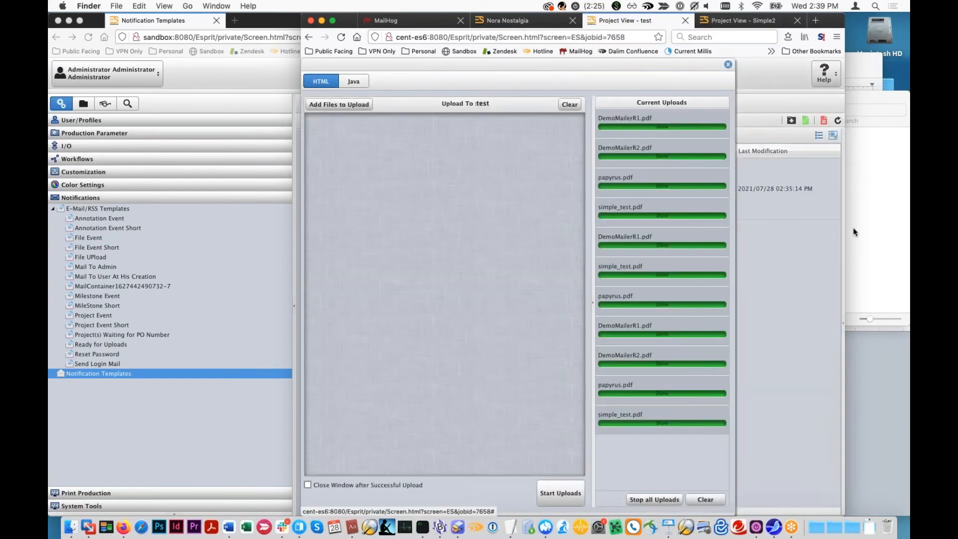
pyautogui.press('super+Tab')
pyautogui.moveTo(719, 142); pyautogui.dragTo(531, 476)
pyautogui.click(562, 493)
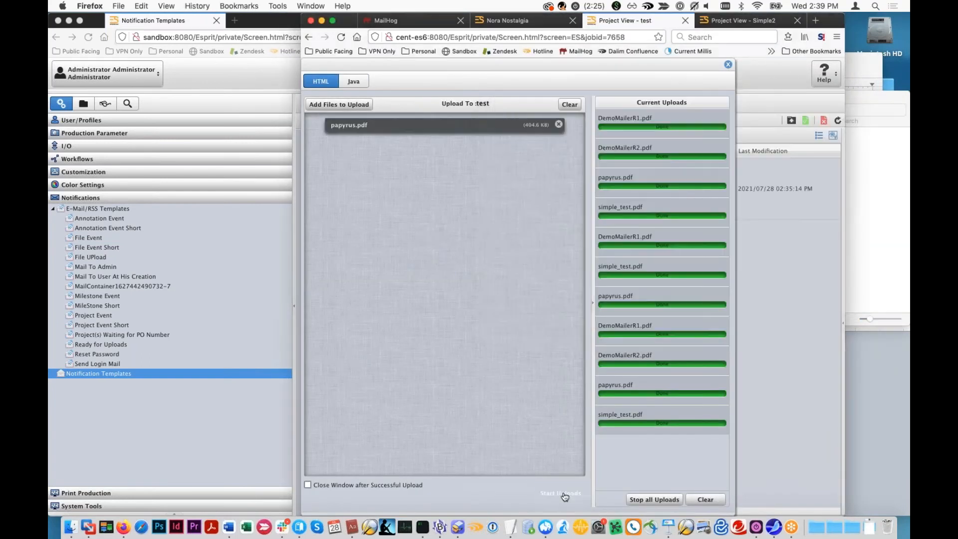
pyautogui.click(729, 64)
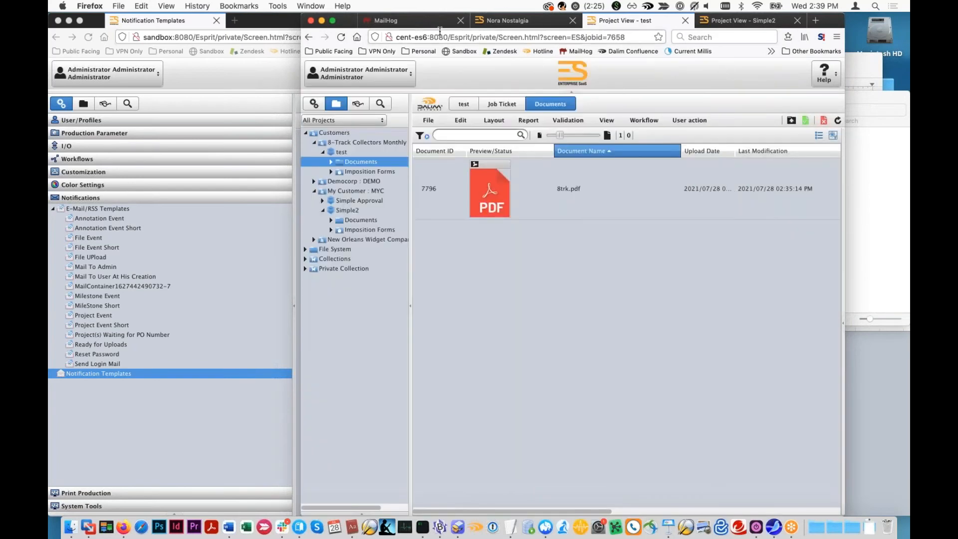
# - Read the [8TRK]: Files Uploaded and 8TRACK CUSTOM UPLOAD e-mails in MailHog and compare their contents
pyautogui.click(395, 21)
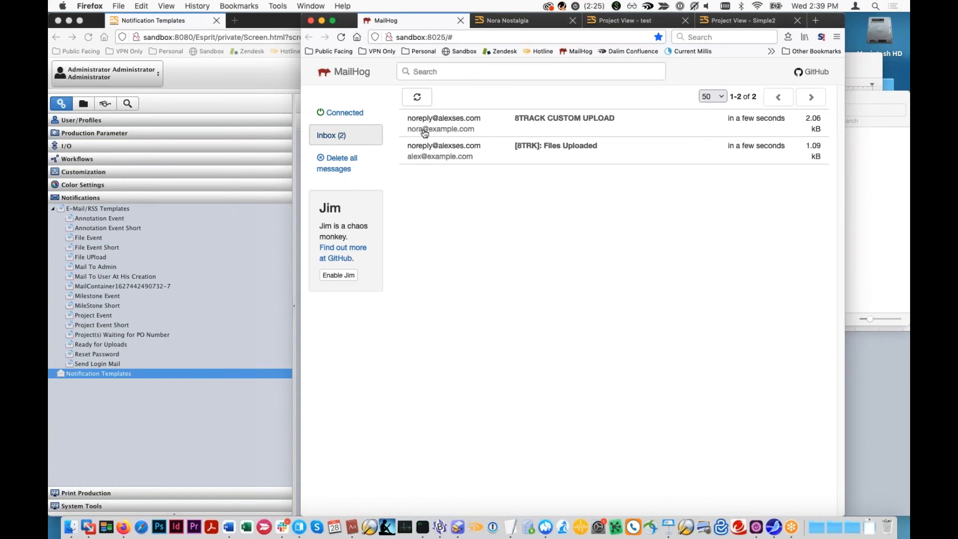
pyautogui.click(574, 160)
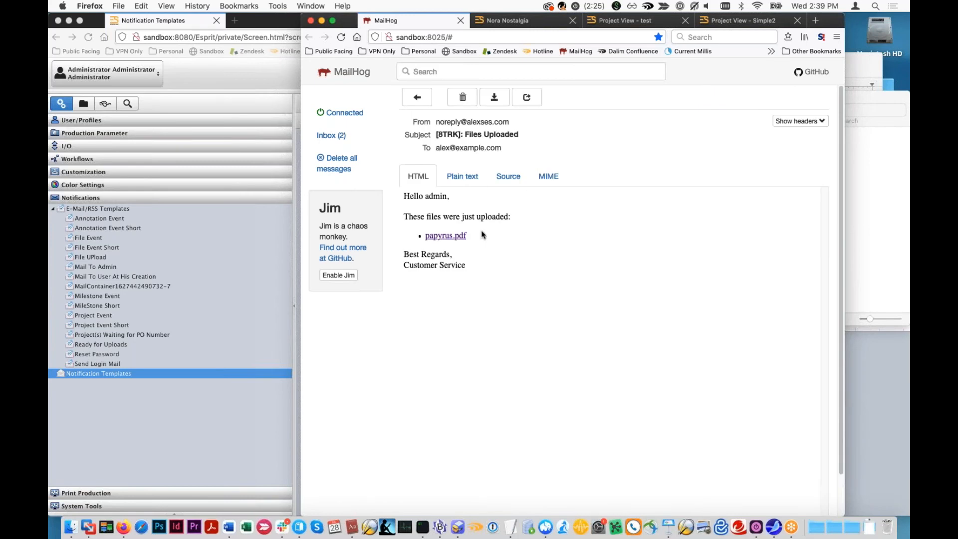
pyautogui.click(331, 135)
pyautogui.click(492, 146)
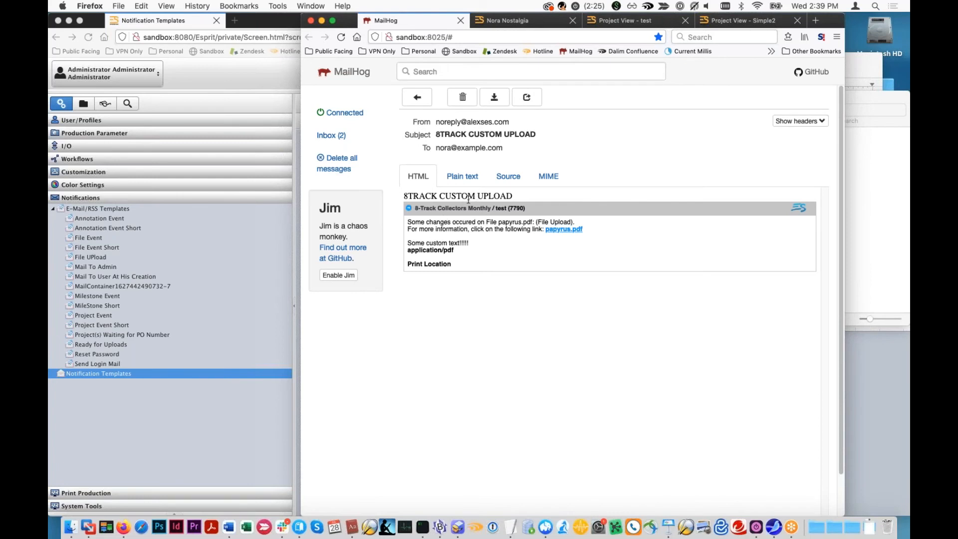
# - Widen the ES navigation tree and review the notification and reporting settings of the first 8-Track Collectors Monthly user
pyautogui.click(508, 22)
pyautogui.moveTo(410, 262); pyautogui.dragTo(542, 262)
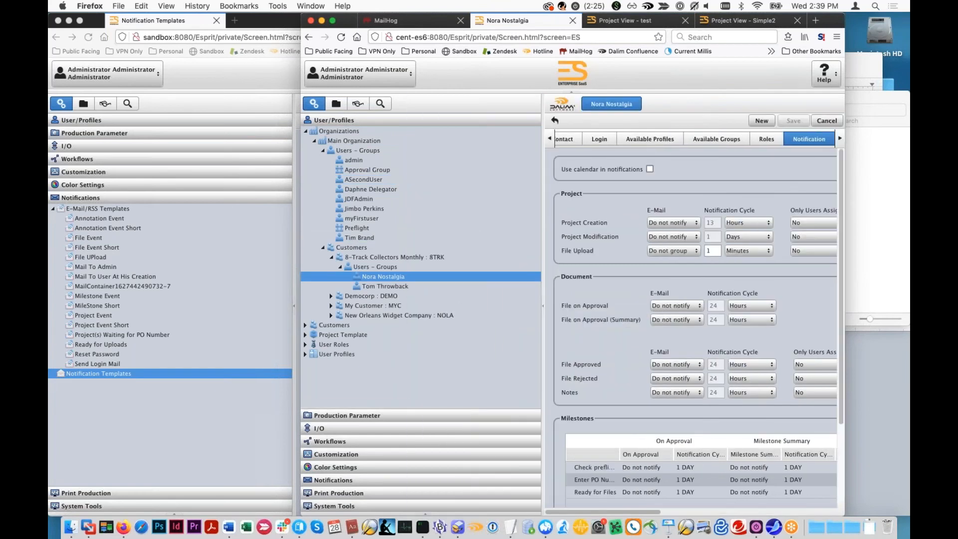
pyautogui.click(336, 104)
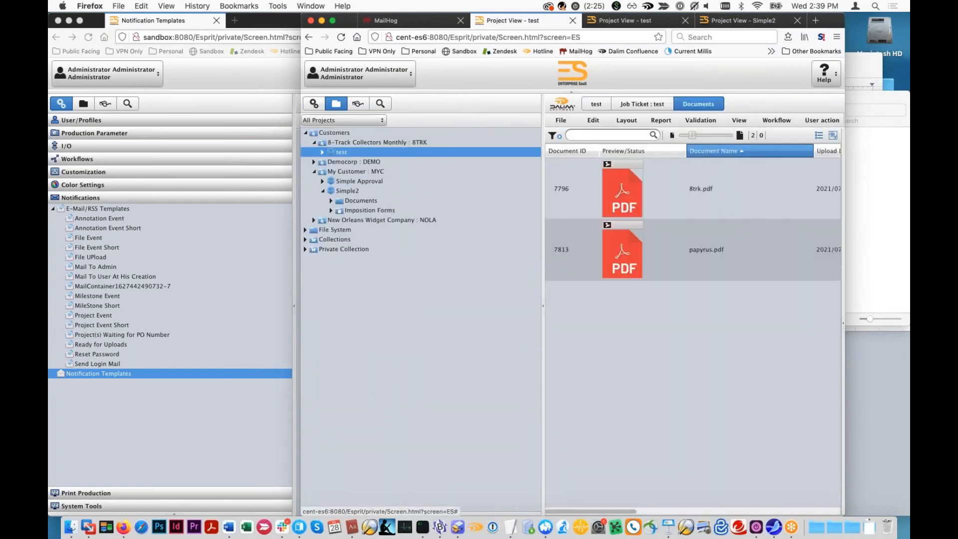
pyautogui.click(314, 102)
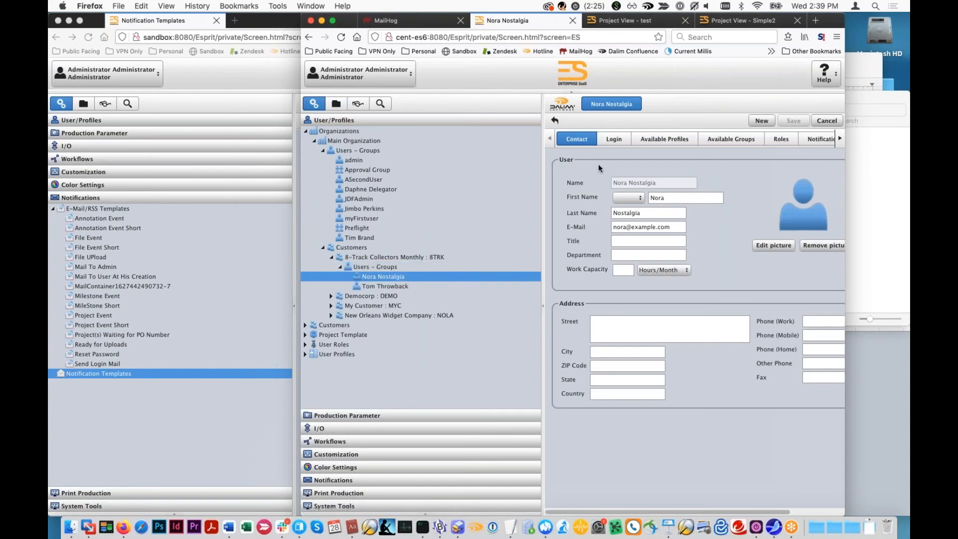
pyautogui.moveTo(541, 175); pyautogui.dragTo(481, 176)
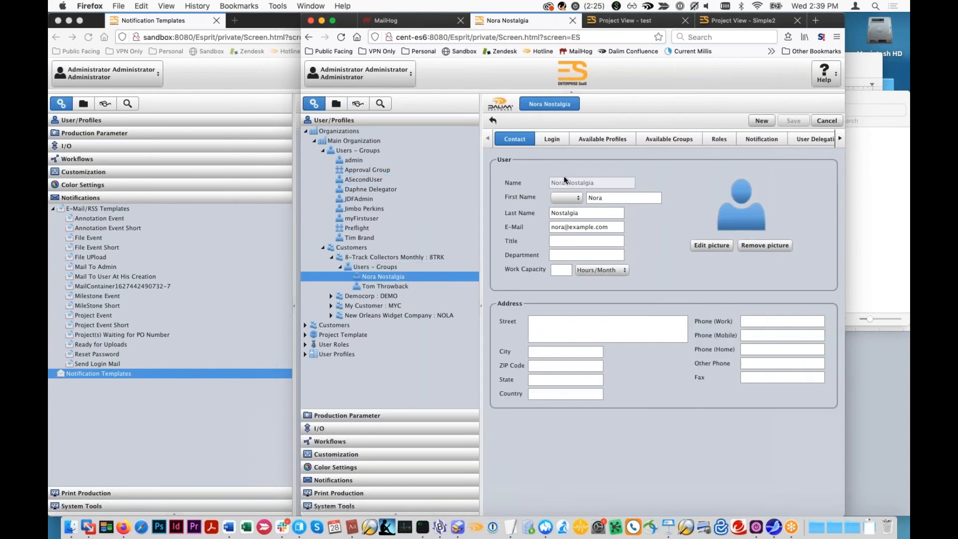
pyautogui.click(748, 140)
pyautogui.click(840, 139)
pyautogui.click(840, 138)
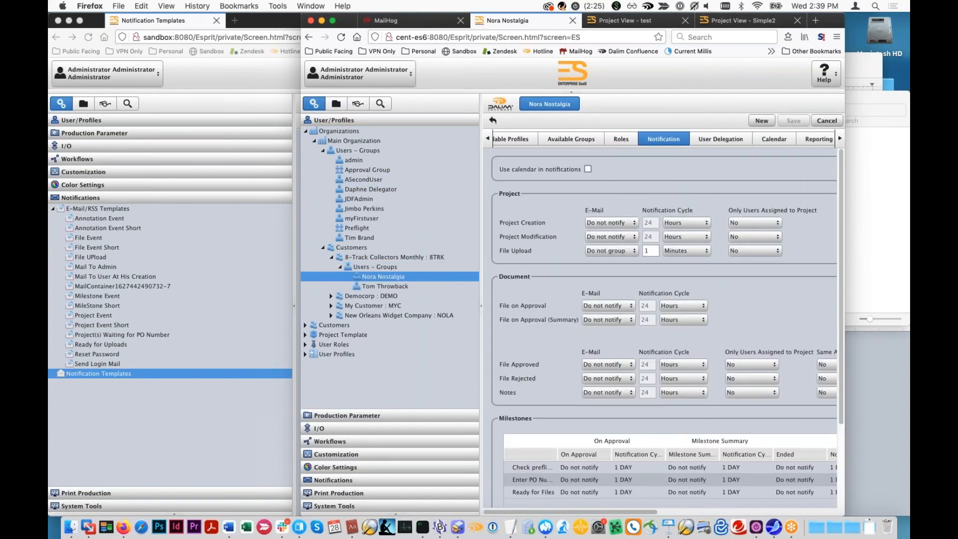
pyautogui.click(826, 139)
pyautogui.click(488, 139)
pyautogui.click(488, 139)
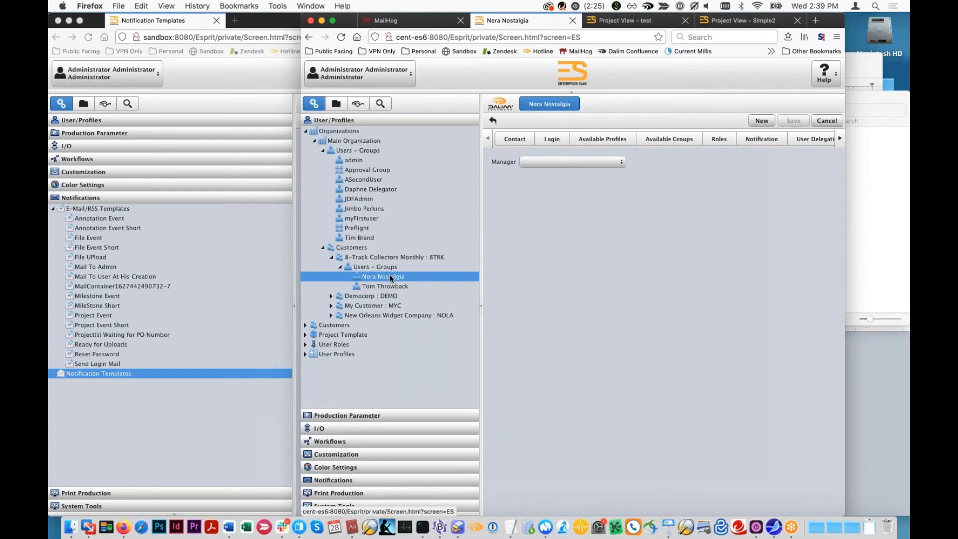
# - Create a workflow milestone named WebinarTestMilestone, enable Use as Notification for it, and save it
pyautogui.click(374, 140)
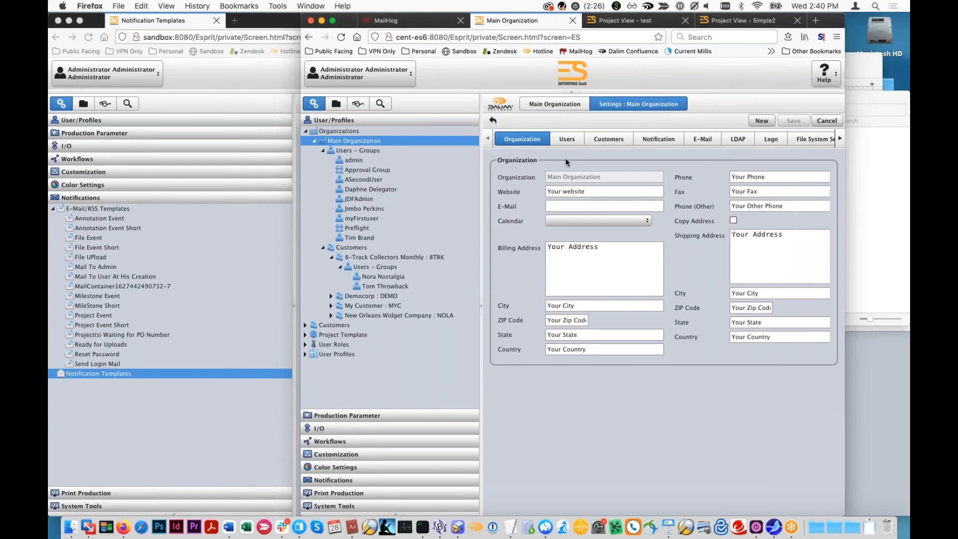
pyautogui.click(329, 441)
pyautogui.doubleClick(310, 180)
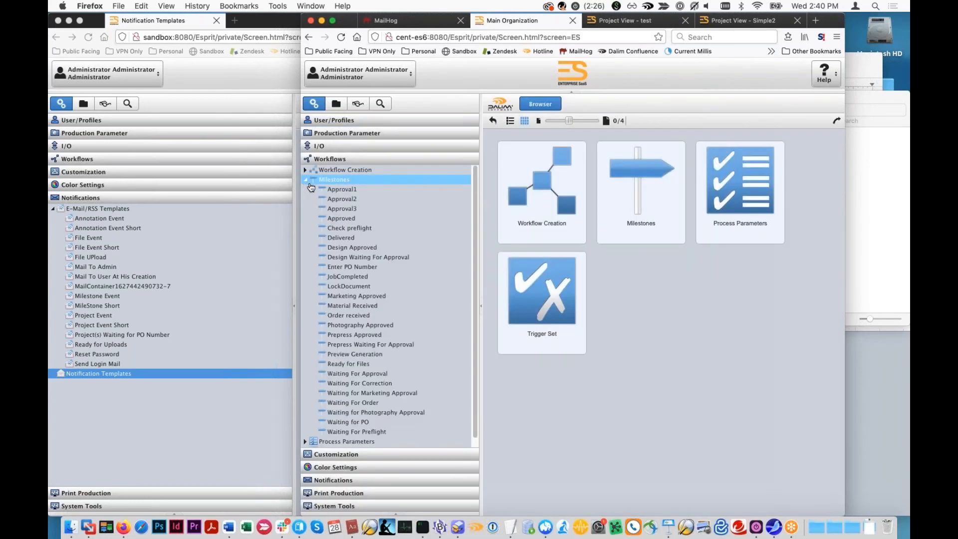
pyautogui.click(336, 181)
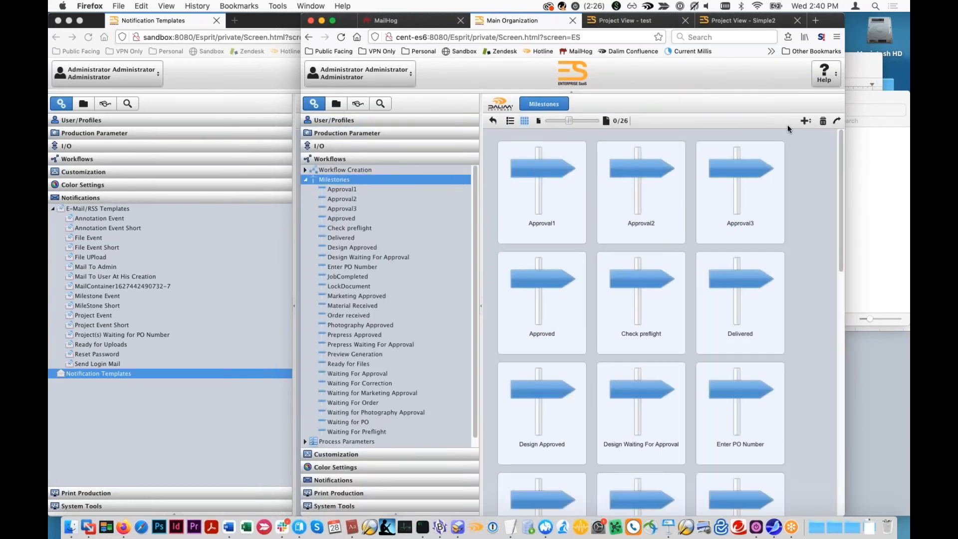
pyautogui.click(807, 122)
pyautogui.click(799, 136)
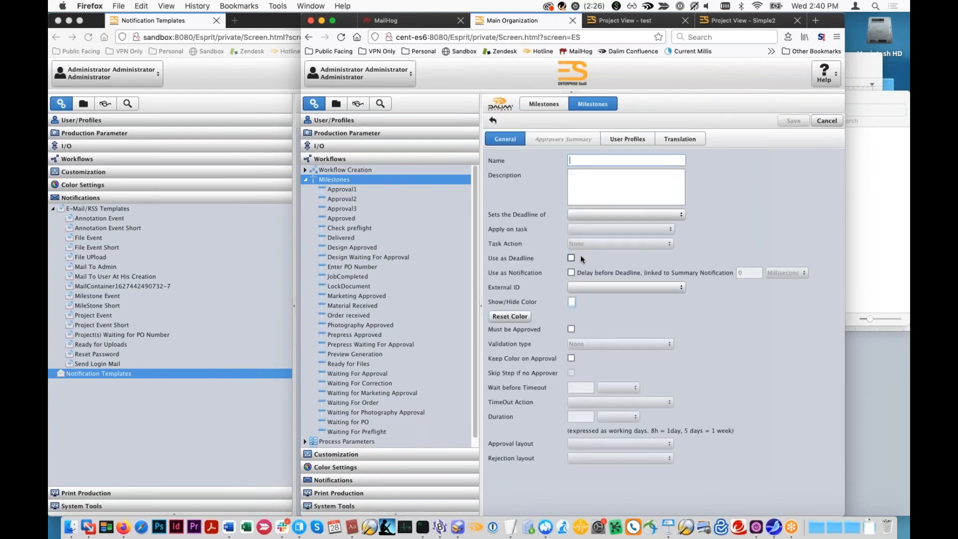
pyautogui.write('WebinarTestMilestone')
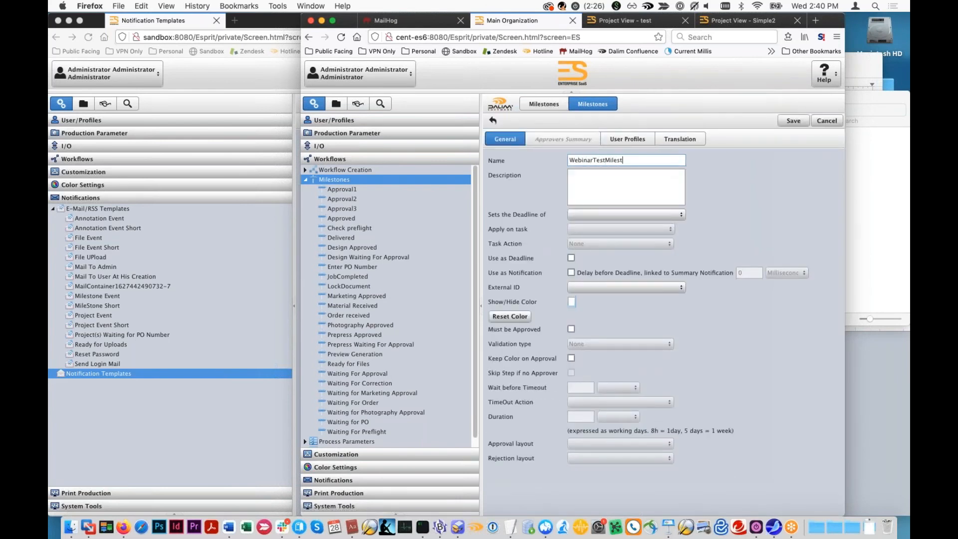
pyautogui.click(624, 200)
pyautogui.click(571, 258)
pyautogui.click(572, 272)
pyautogui.click(794, 122)
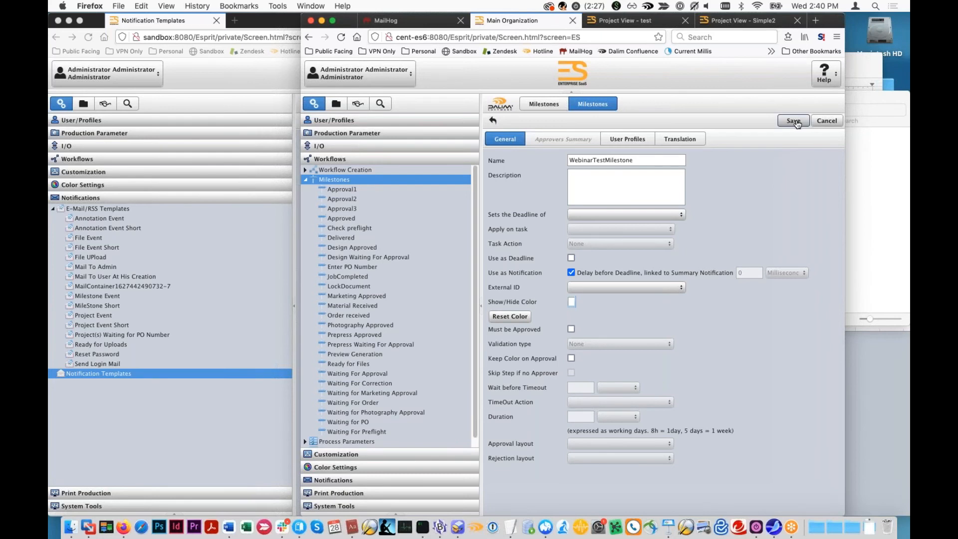
# - Open the global Notification Templates list and expand the E-Mail/RSS Templates to review the template assignments
pyautogui.click(352, 506)
pyautogui.click(343, 198)
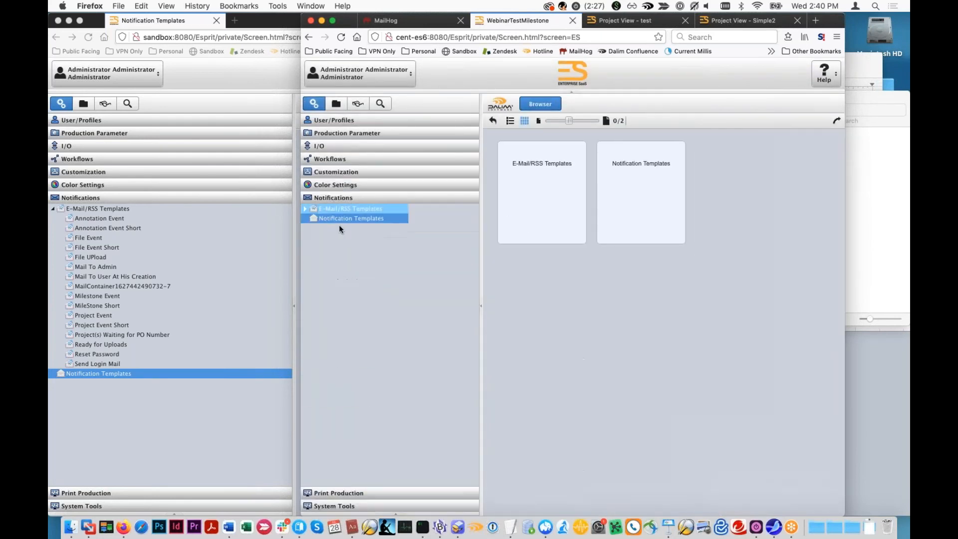
pyautogui.click(336, 219)
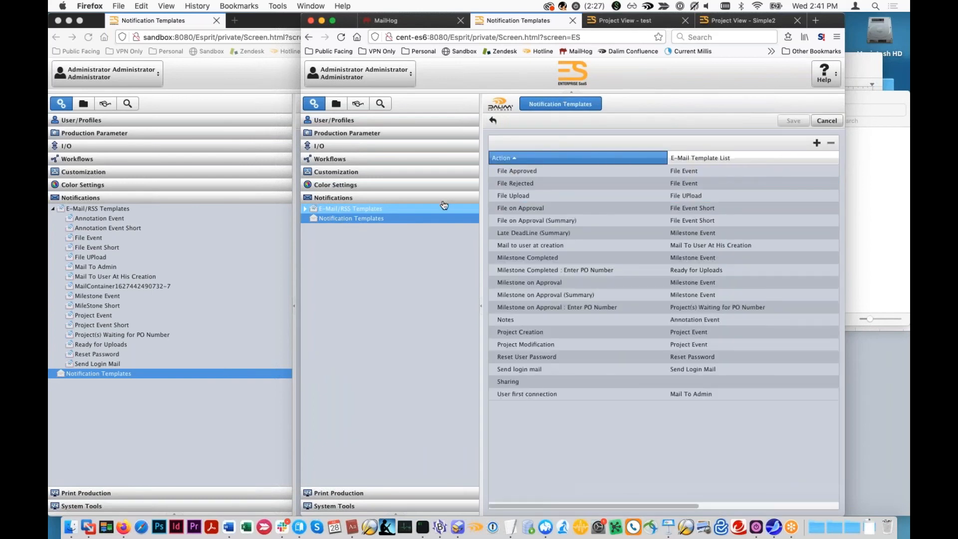
pyautogui.click(305, 208)
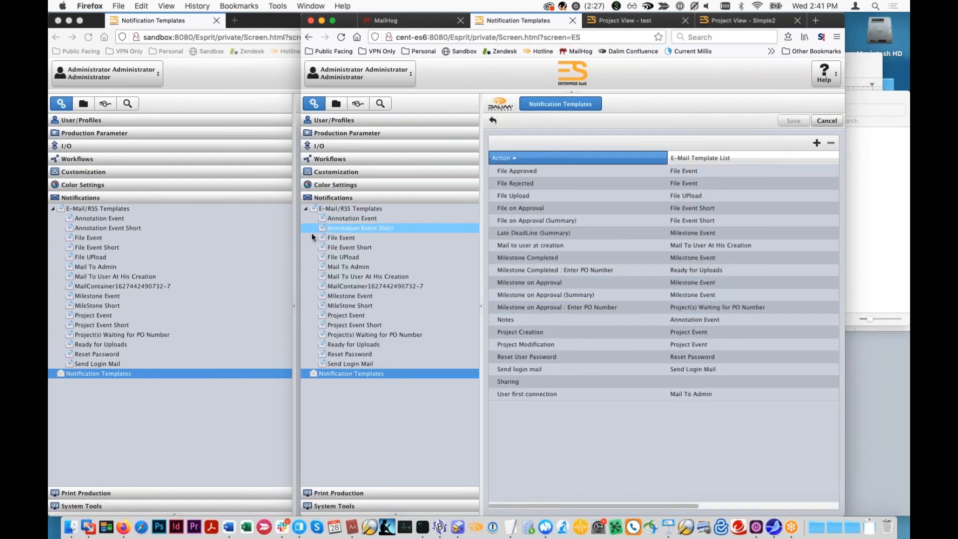
pyautogui.click(328, 374)
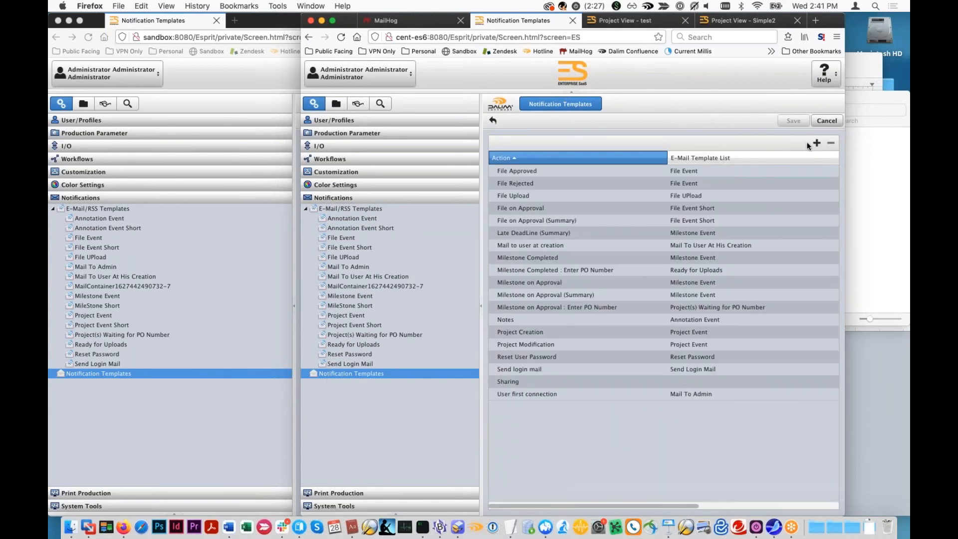
pyautogui.click(817, 143)
pyautogui.click(624, 247)
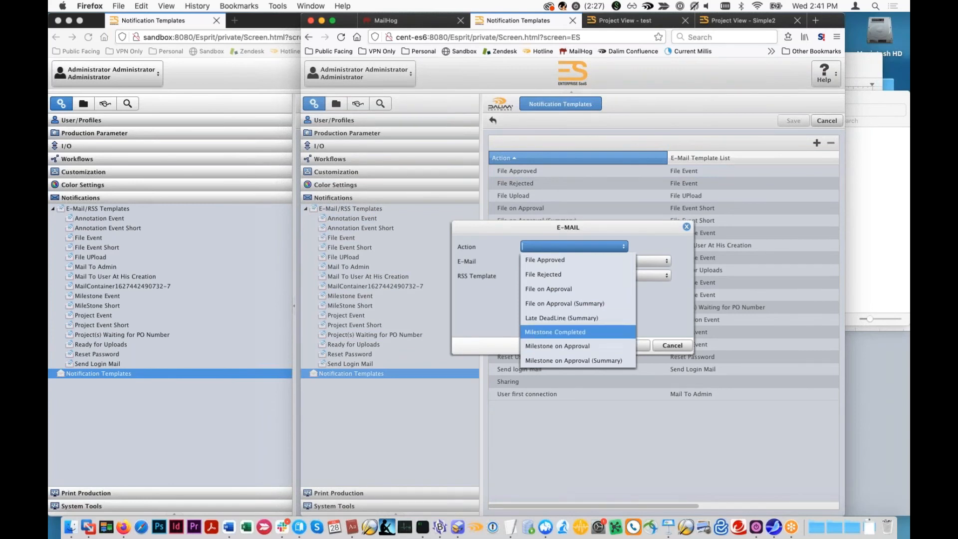
pyautogui.click(660, 330)
pyautogui.click(672, 345)
# - Start a notification template entry for the Milestone on Approval action with WebinarTestMilestone, and cancel it
pyautogui.click(816, 143)
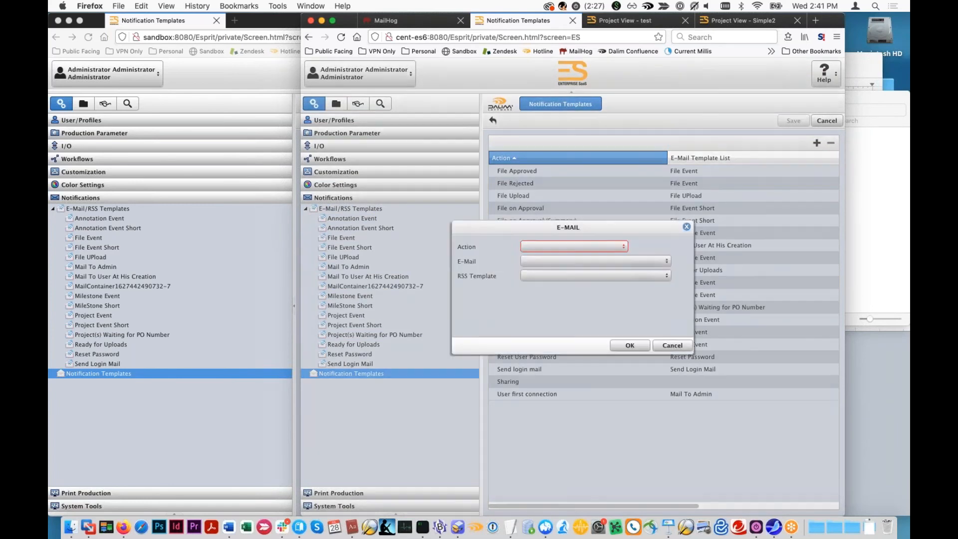
pyautogui.click(627, 247)
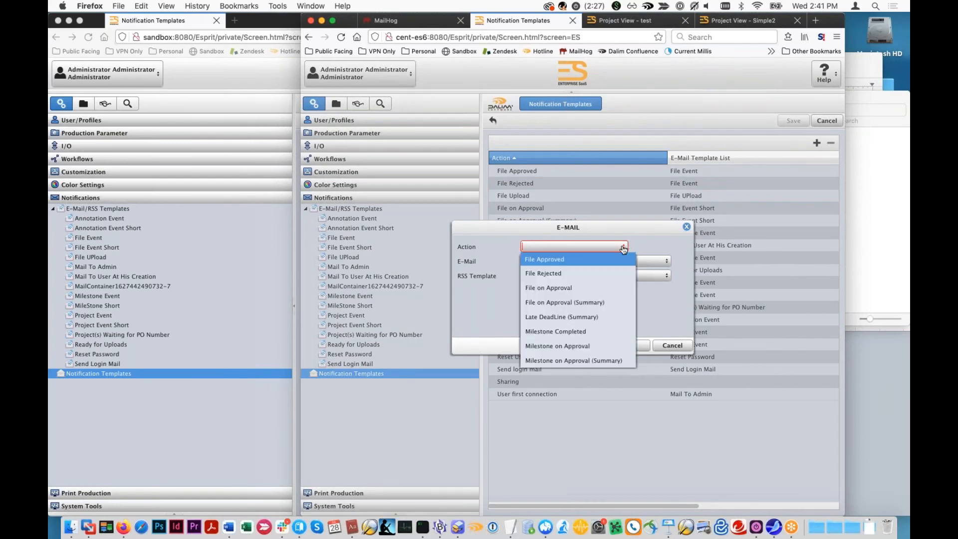
pyautogui.click(567, 349)
pyautogui.click(666, 262)
pyautogui.click(580, 317)
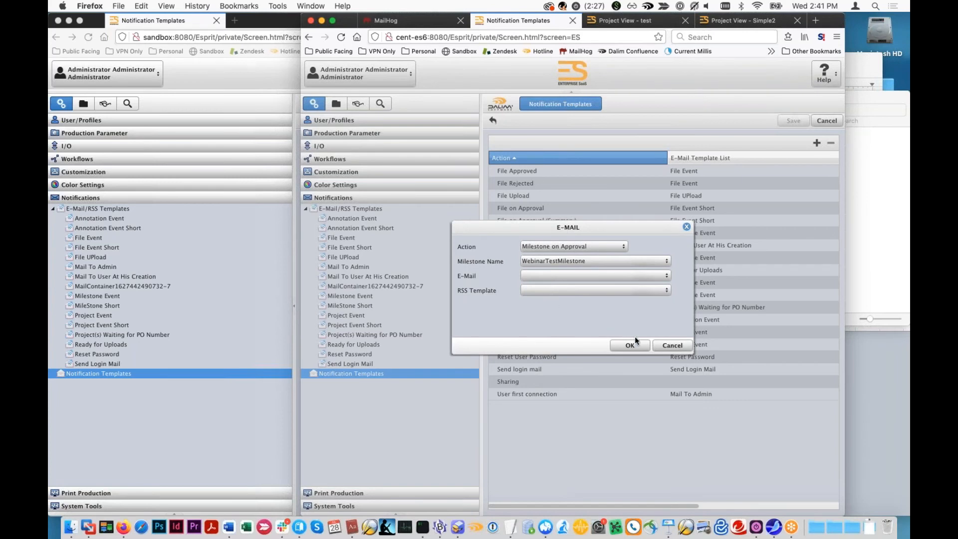
pyautogui.click(669, 345)
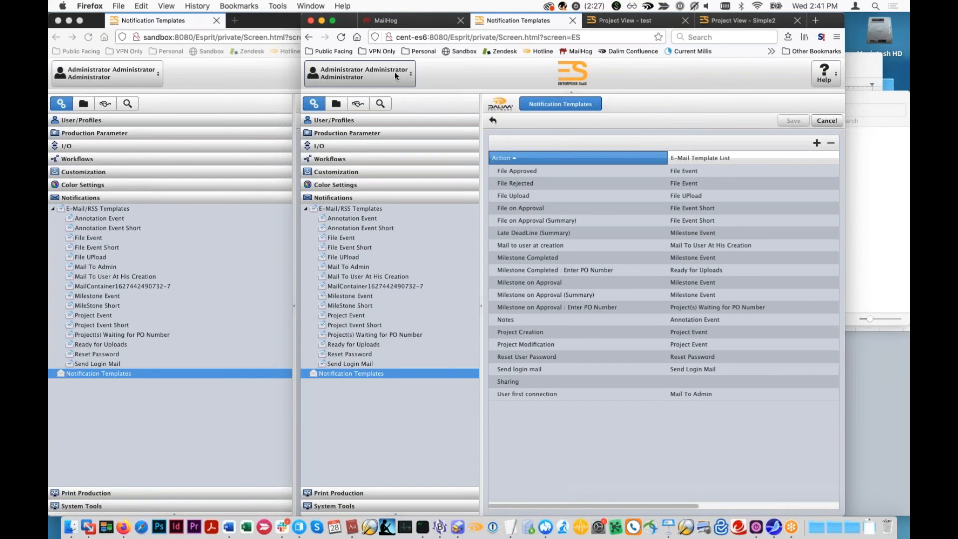
# - Open the notification settings in the administrator's User Preferences, enlarge the browser window, and review the settings down to Milestones
pyautogui.click(371, 74)
pyautogui.click(346, 96)
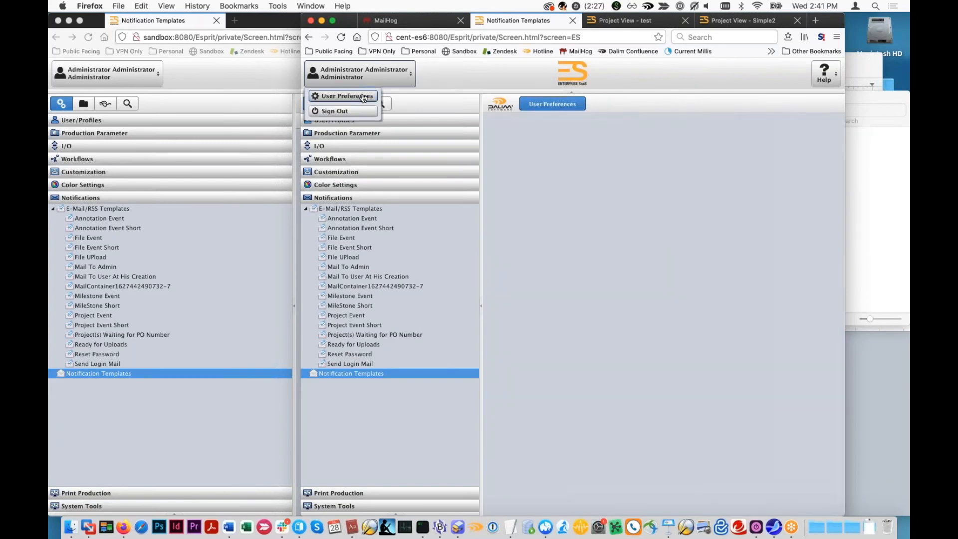
pyautogui.click(579, 140)
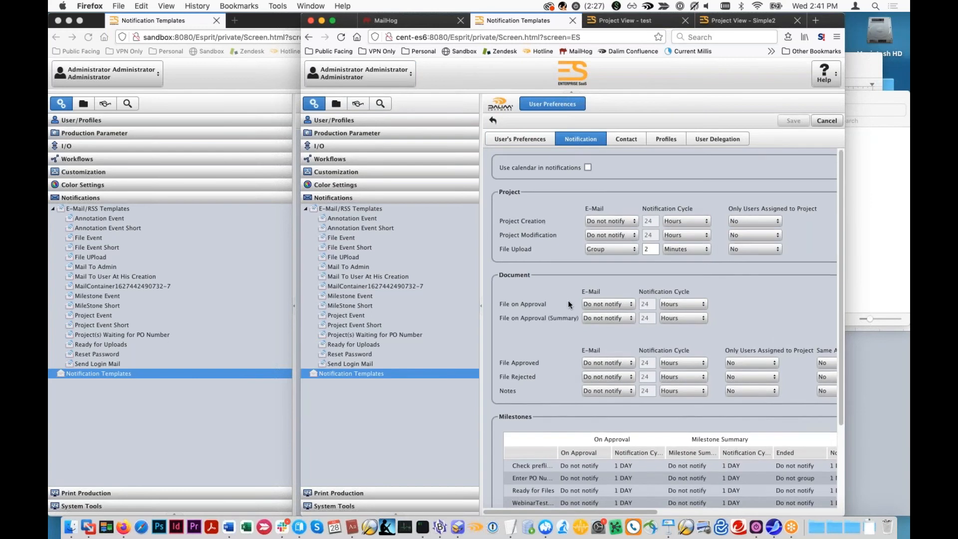
pyautogui.scroll(-2, 619, 225)
pyautogui.moveTo(837, 19); pyautogui.dragTo(892, 17)
pyautogui.scroll(2, 487, 211)
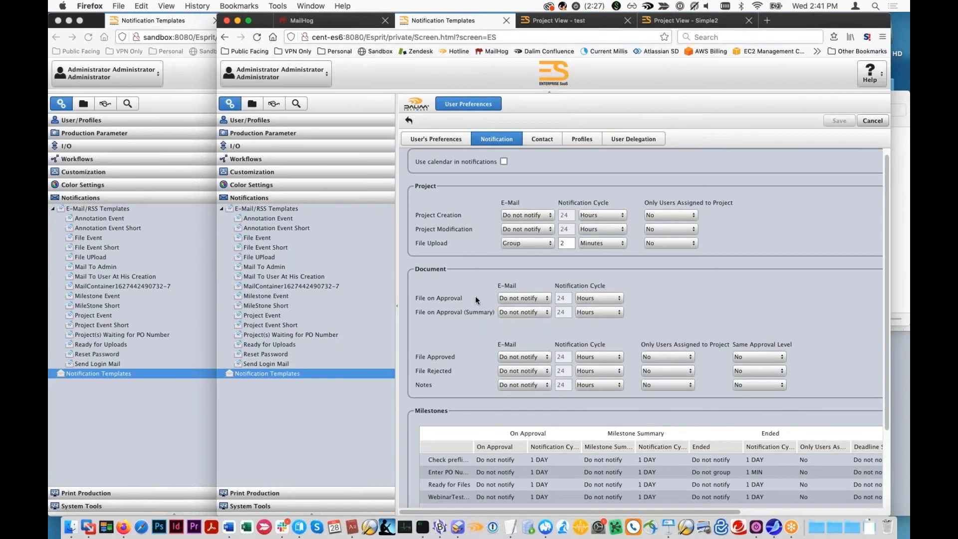
pyautogui.scroll(-4, 456, 339)
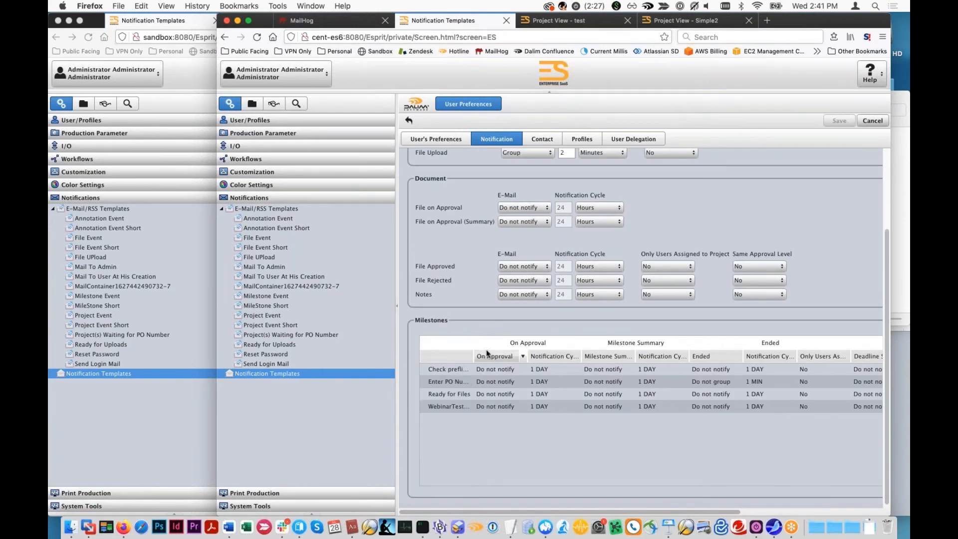
# - Widen the milestone name column, select WebinarTestMilestone, and hide the navigation tree to examine the milestone's notification options
pyautogui.moveTo(474, 356); pyautogui.dragTo(499, 355)
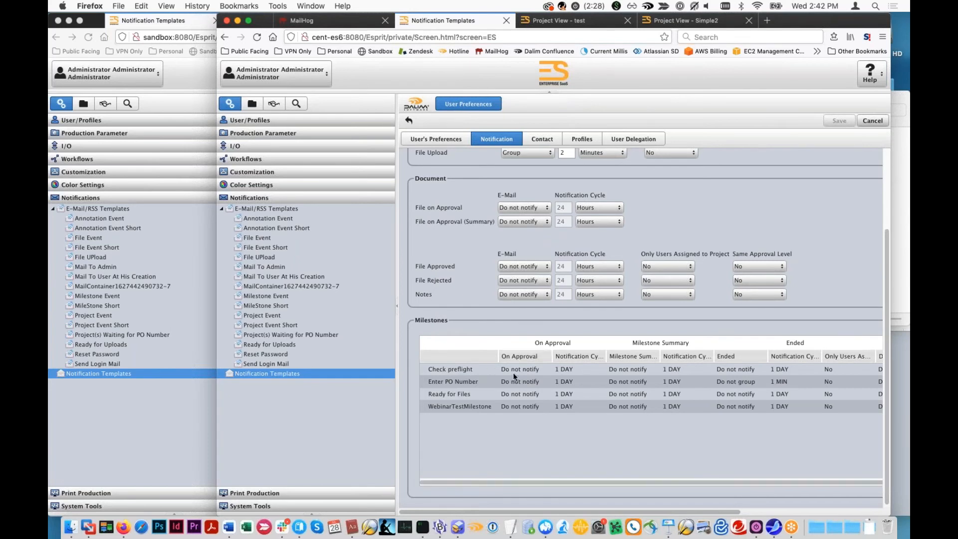
pyautogui.click(458, 409)
pyautogui.hscroll(1, 610, 482)
pyautogui.hscroll(1, 610, 481)
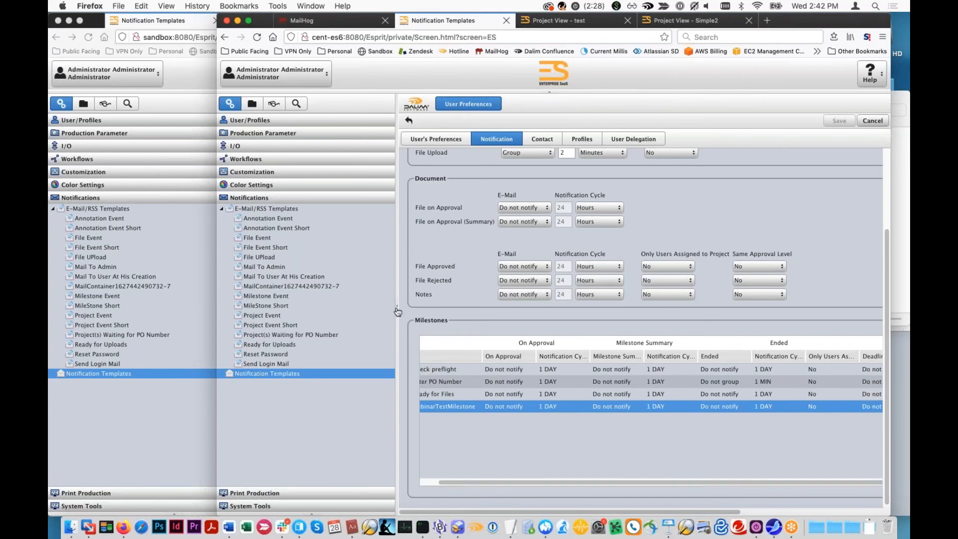
pyautogui.click(397, 307)
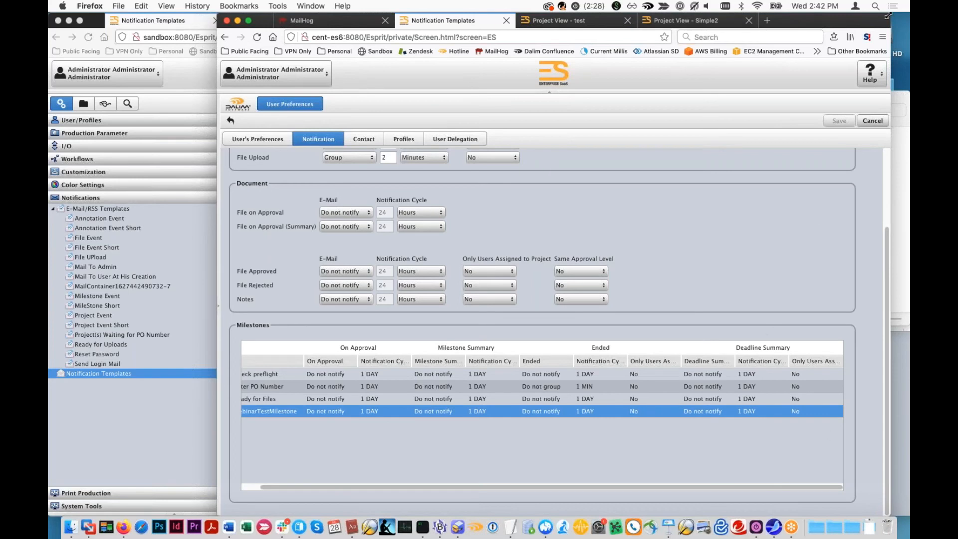
# - Reposition the User Preferences window and bring the full milestone names into view in the Milestones table
pyautogui.moveTo(891, 15); pyautogui.dragTo(879, 16)
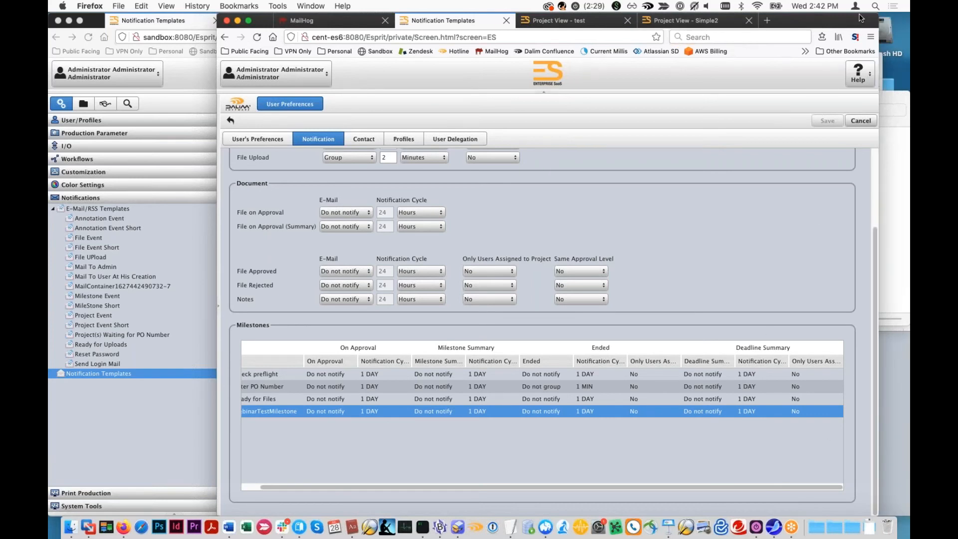
pyautogui.moveTo(864, 15); pyautogui.dragTo(867, 16)
pyautogui.hscroll(-2, 367, 441)
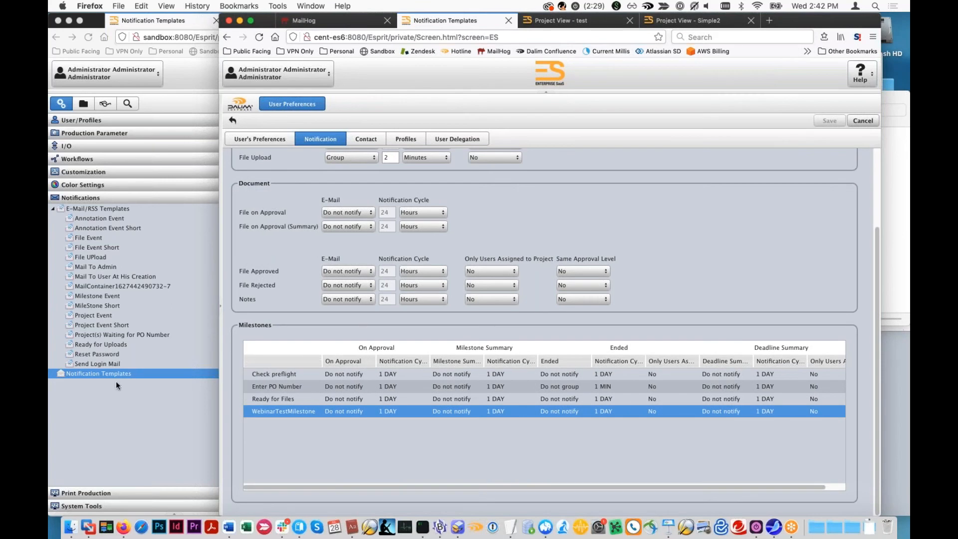
# - Open the File Upload entry in the sandbox Notification Templates, browse its available e-mail templates, and close it without changes
pyautogui.click(88, 400)
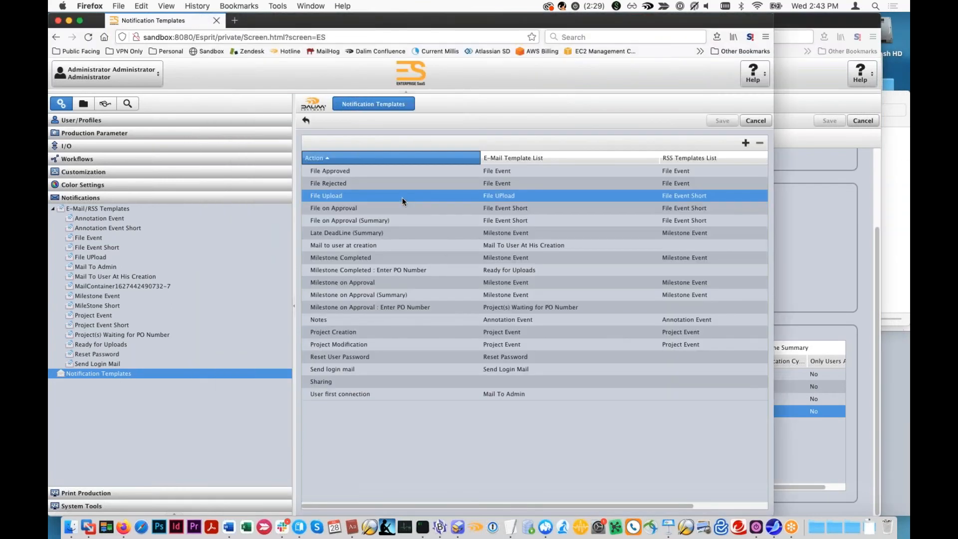
pyautogui.doubleClick(402, 197)
pyautogui.click(435, 261)
pyautogui.scroll(-4, 434, 340)
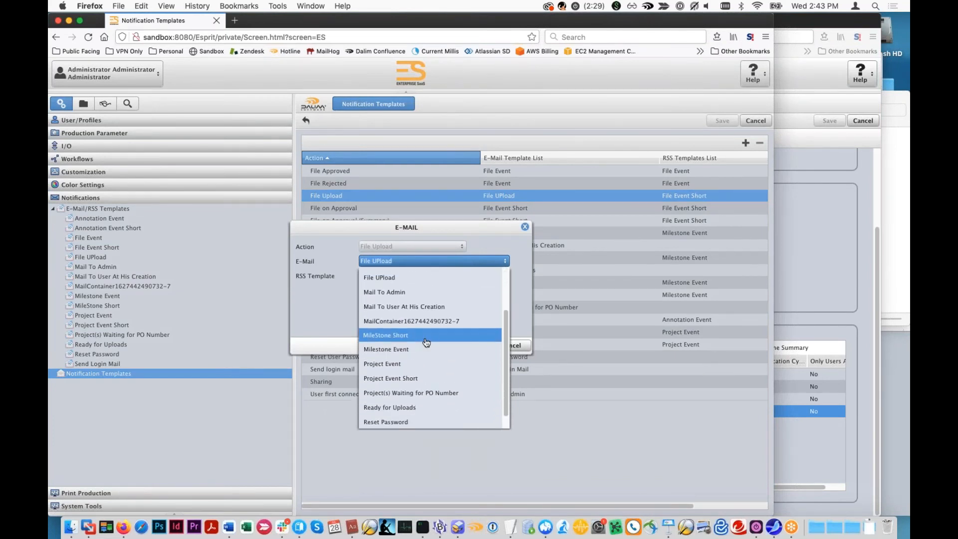
pyautogui.scroll(-1, 429, 352)
pyautogui.scroll(5, 429, 352)
pyautogui.click(430, 335)
pyautogui.click(519, 346)
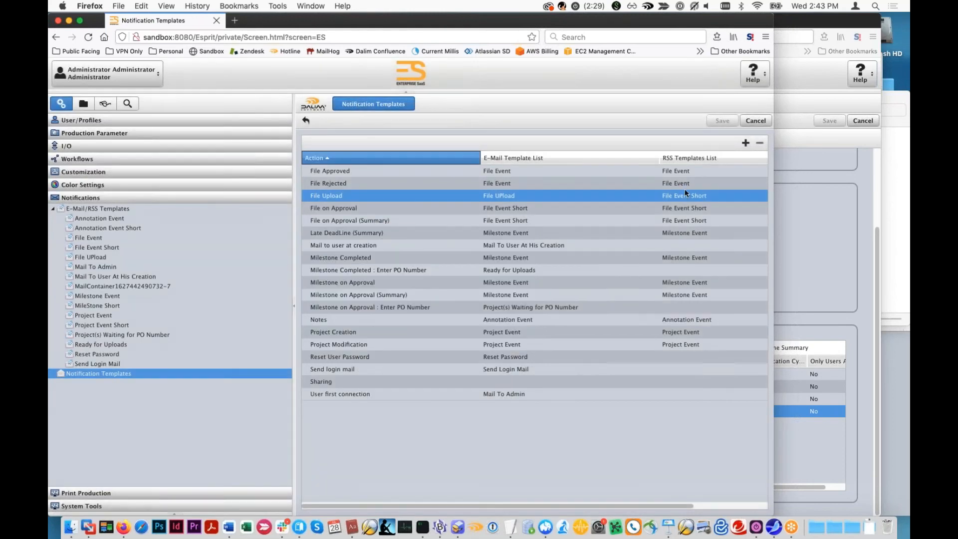
# - Examine the milestone names offered for Milestone on Approval in a new template entry, cancel it, and compare the Milestones in User Preferences
pyautogui.click(746, 143)
pyautogui.click(457, 246)
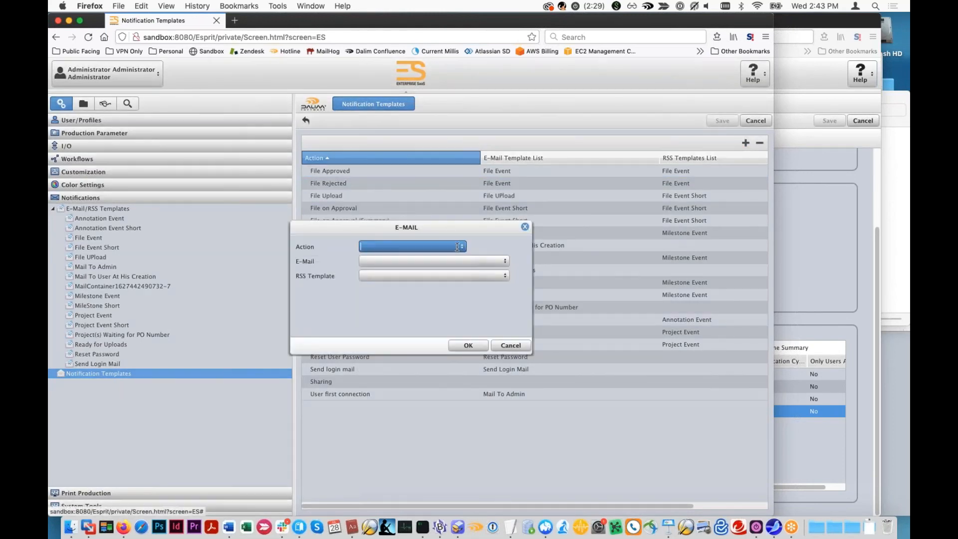
pyautogui.click(458, 246)
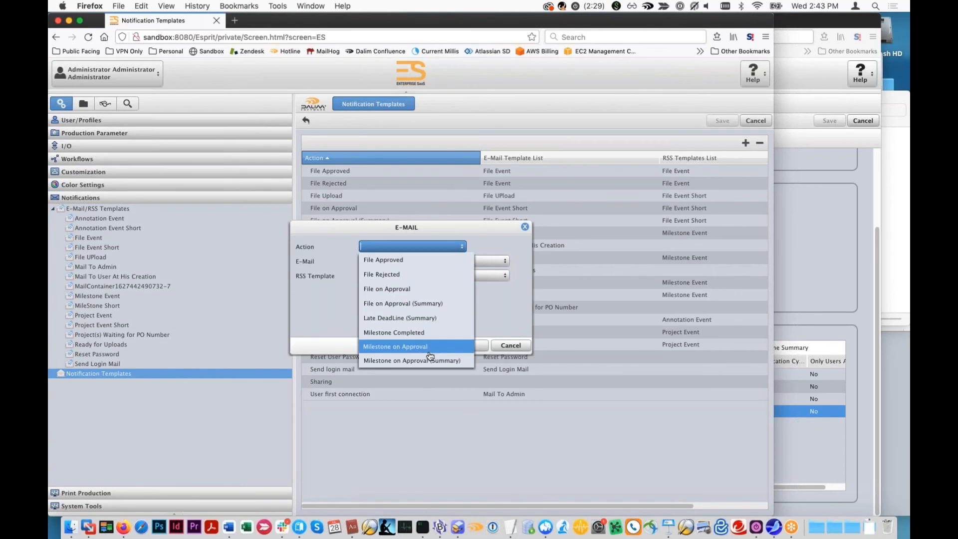
pyautogui.click(819, 472)
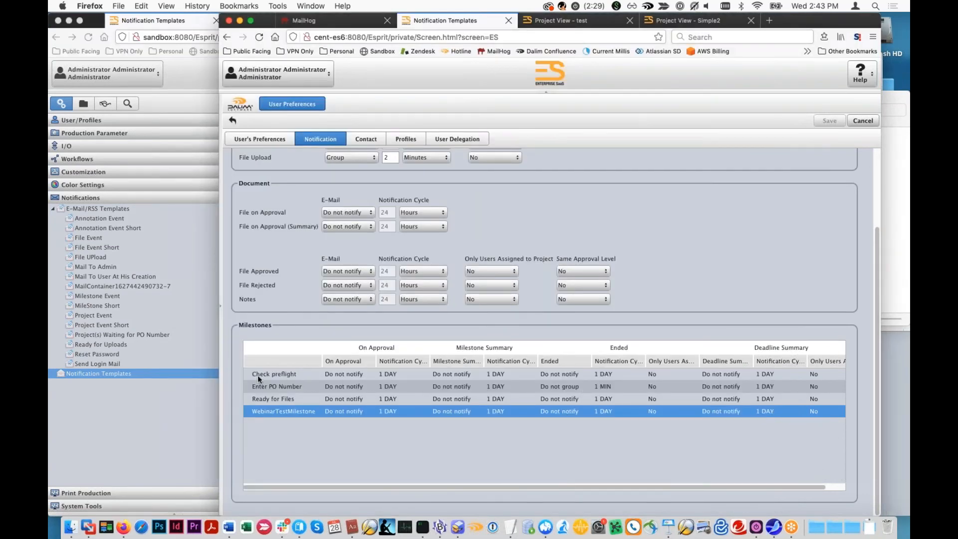
pyautogui.click(160, 429)
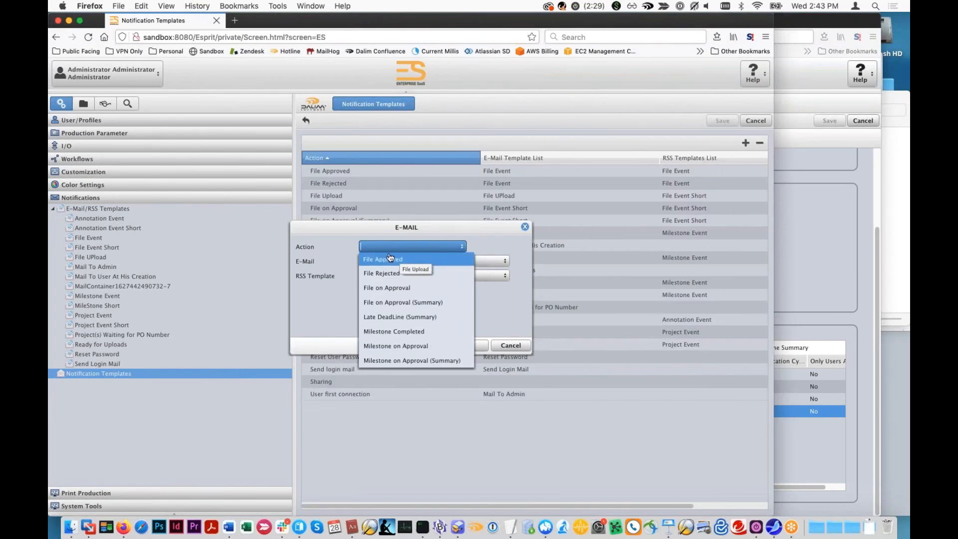
pyautogui.click(400, 346)
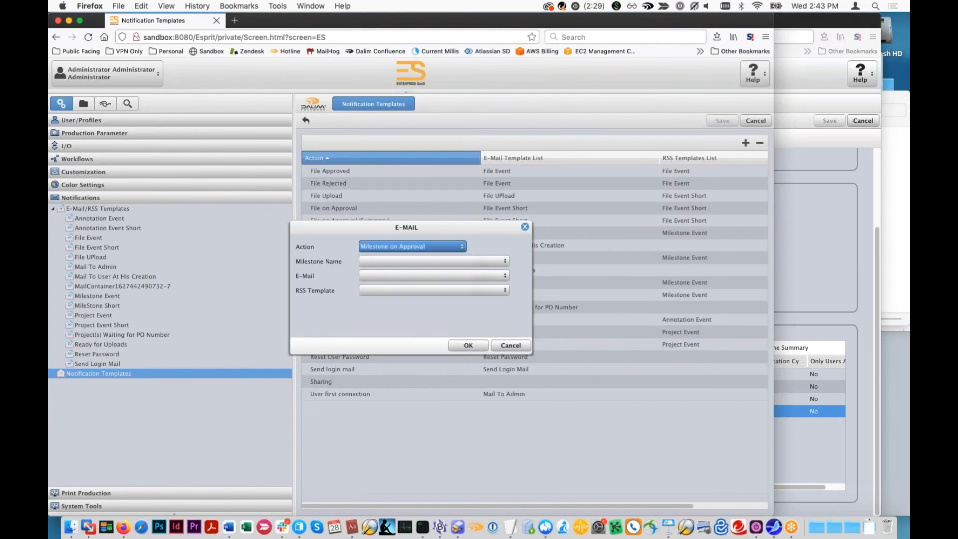
pyautogui.click(505, 260)
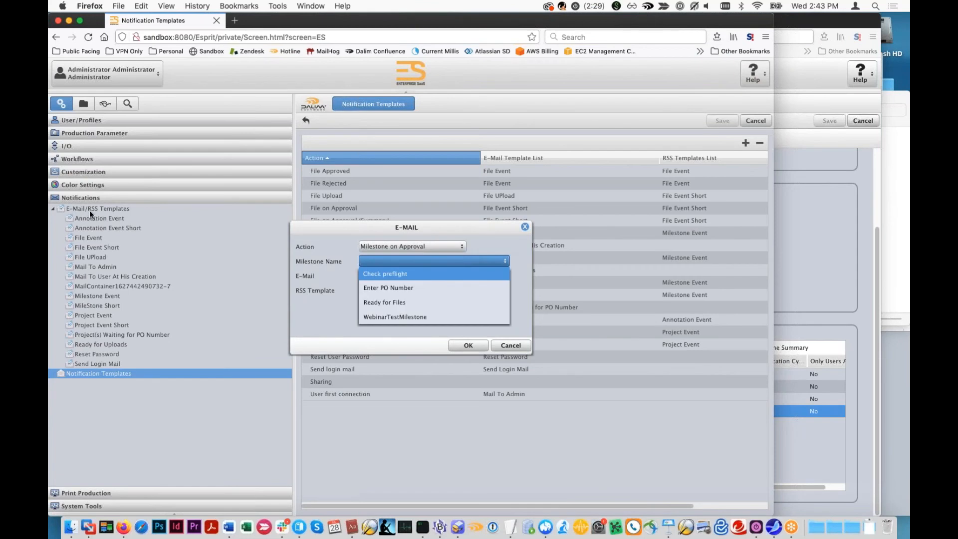
pyautogui.click(527, 348)
pyautogui.click(842, 463)
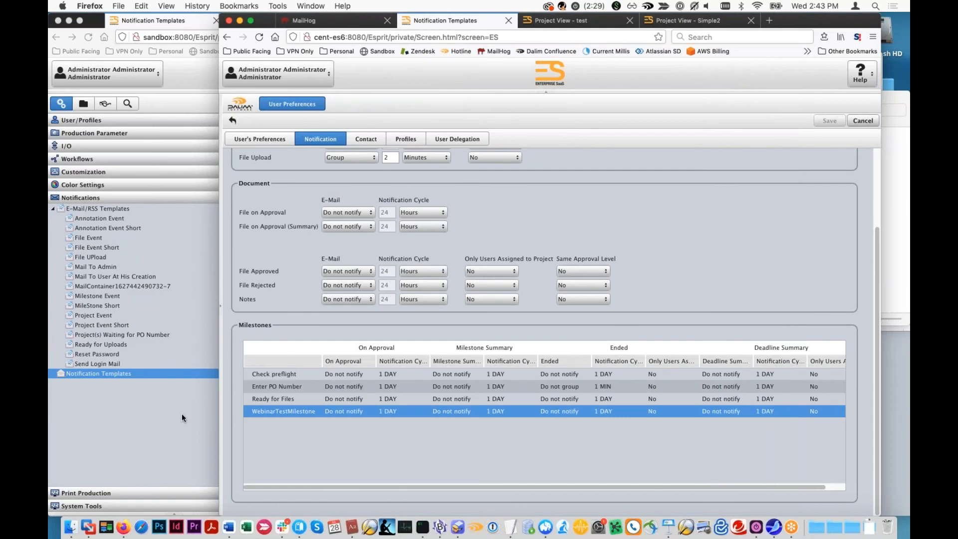
# - Open the Webinar_MailProj project workflow on the sandbox, widen the browser window, and enlarge the diagram with the settings hidden to examine it
pyautogui.click(187, 449)
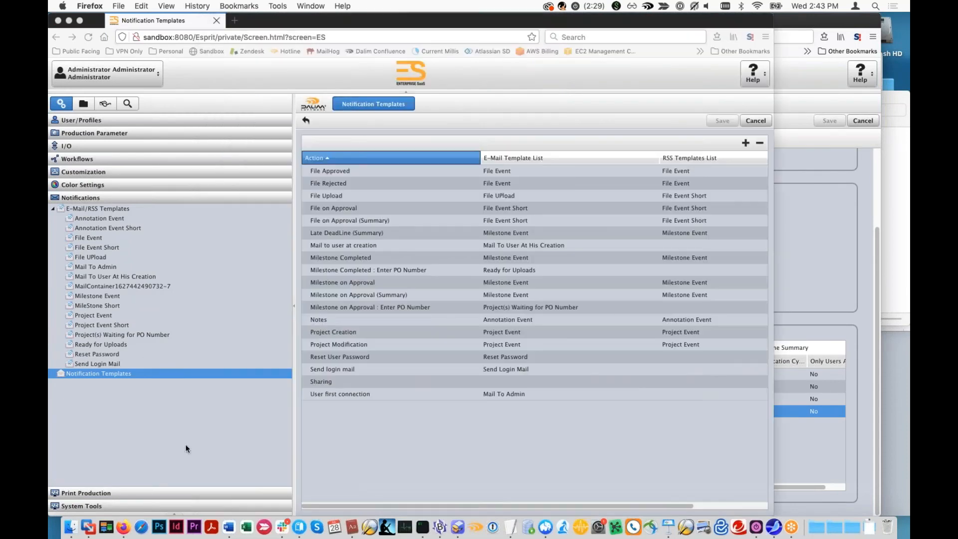
pyautogui.click(120, 161)
pyautogui.click(61, 191)
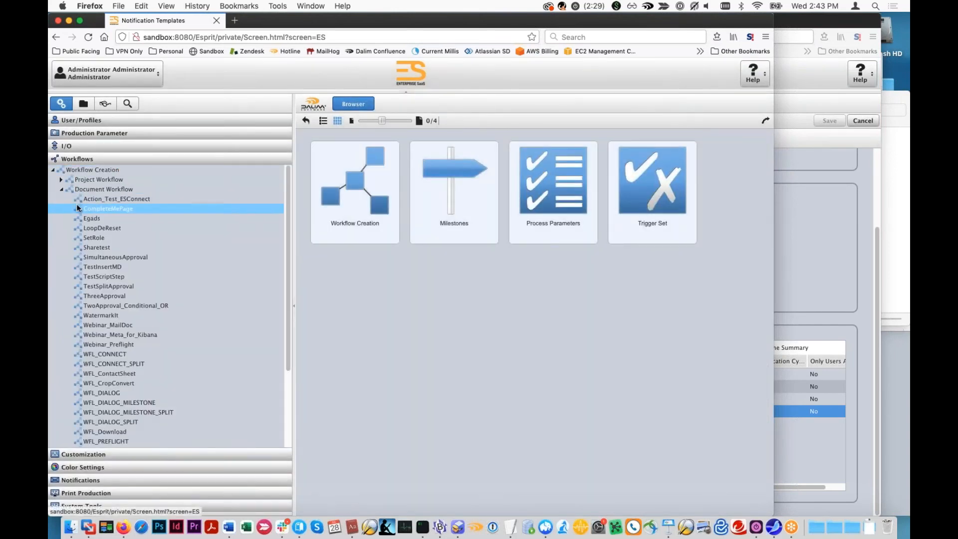
pyautogui.click(61, 180)
pyautogui.click(107, 209)
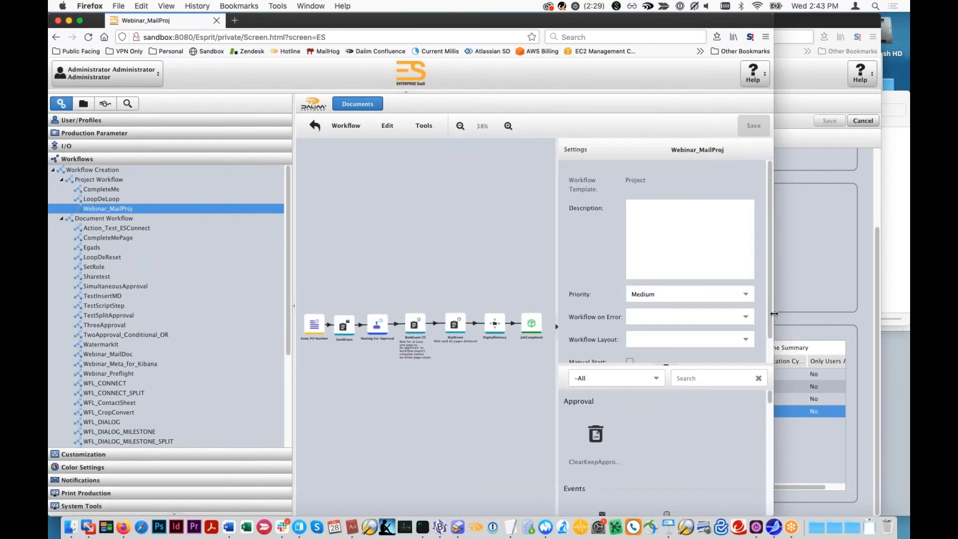
pyautogui.moveTo(774, 314); pyautogui.dragTo(909, 314)
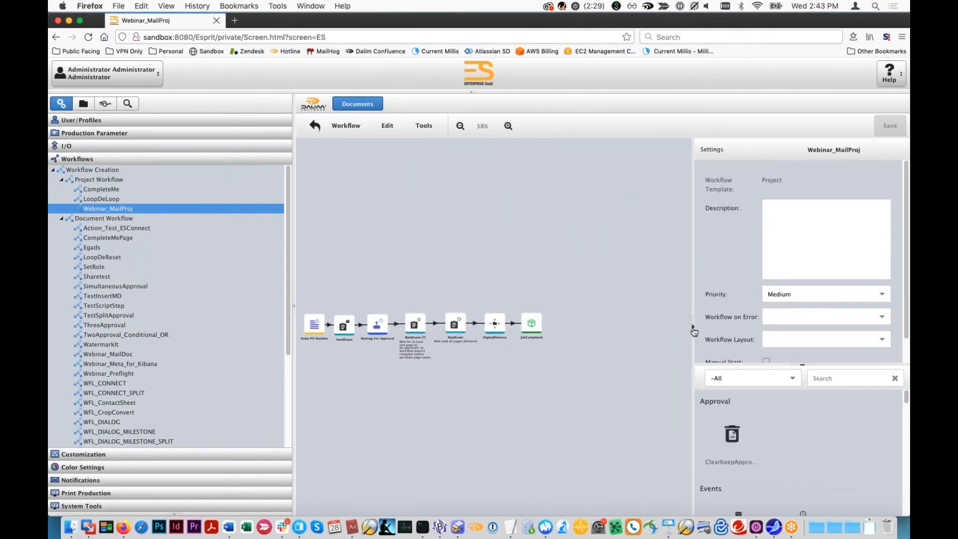
pyautogui.click(693, 328)
pyautogui.scroll(3, 568, 368)
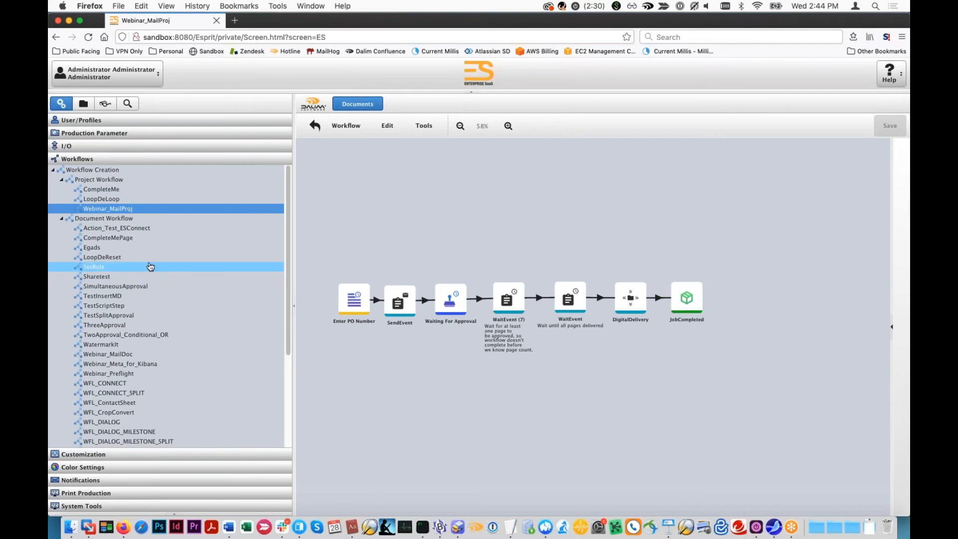
# - Open the Webinar_MailDoc document workflow and examine the settings of its WaitEvent step following Waiting For Order
pyautogui.scroll(-1, 154, 273)
pyautogui.scroll(-5, 127, 369)
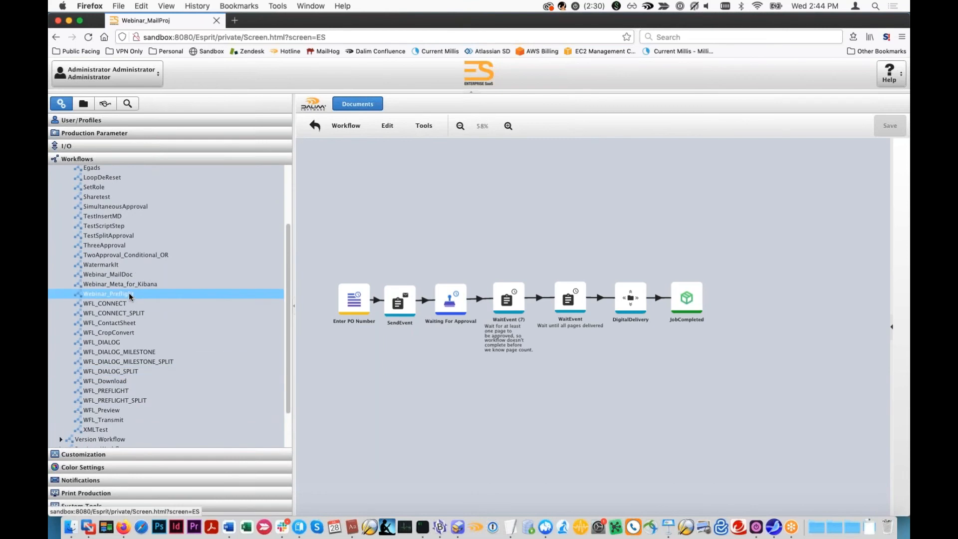
pyautogui.click(134, 274)
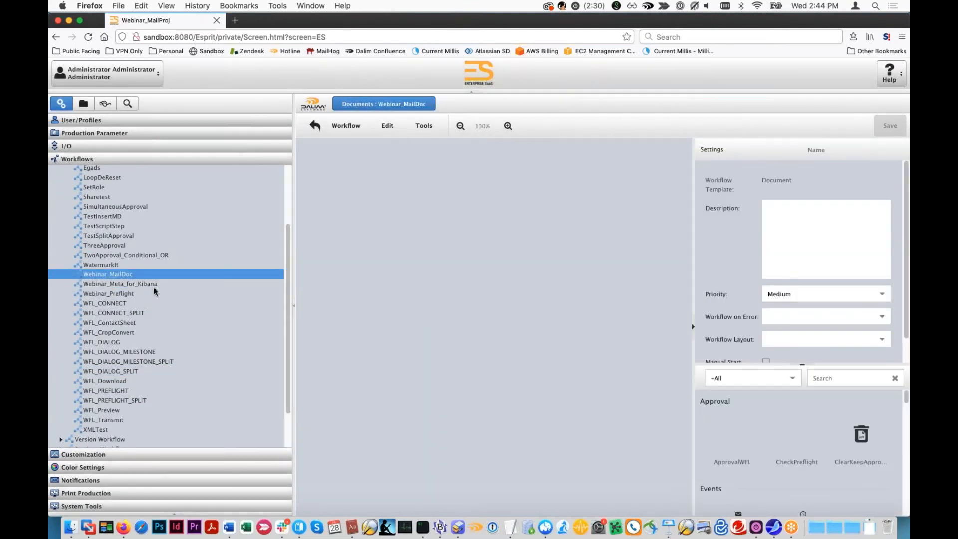
pyautogui.click(328, 270)
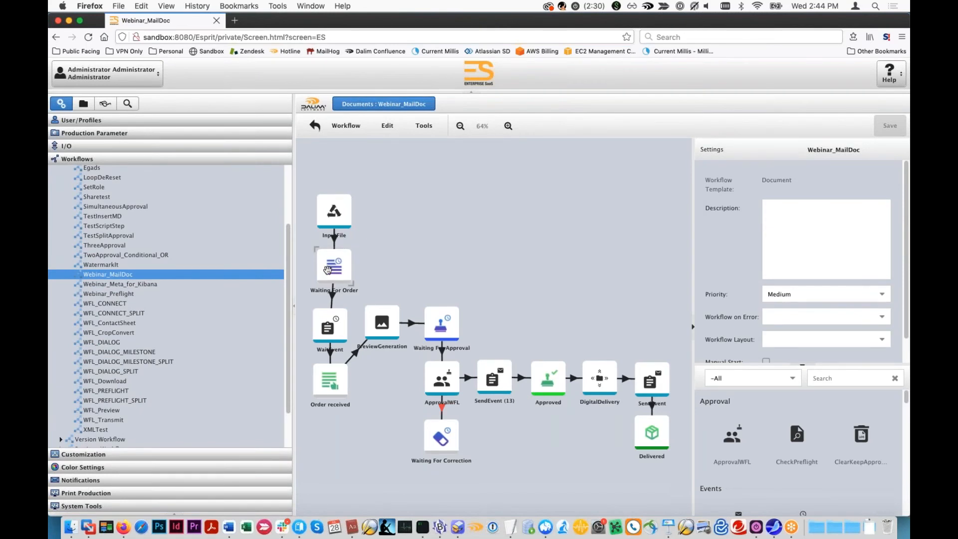
pyautogui.click(325, 333)
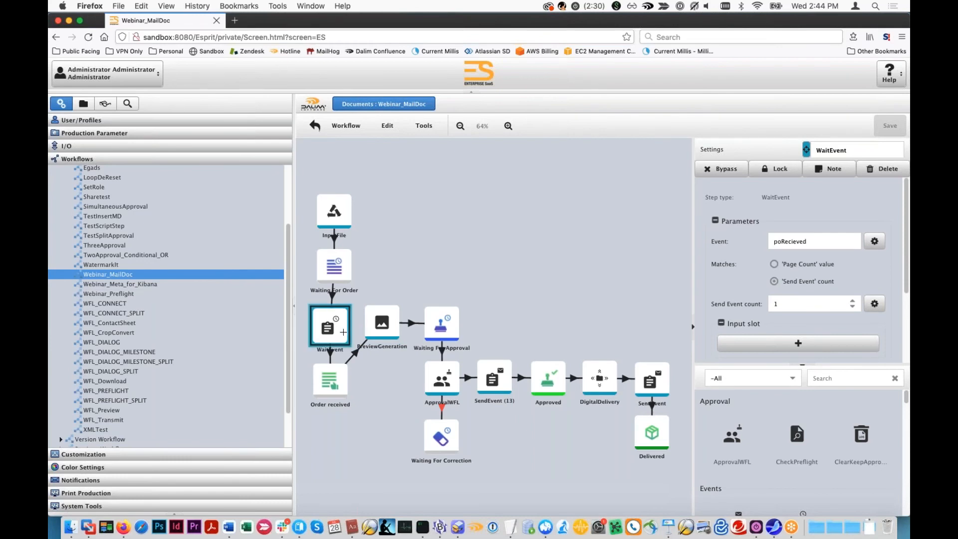
# - Open Notification Monitoring in the administration's System Tools to view the notification subscriptions
pyautogui.click(80, 105)
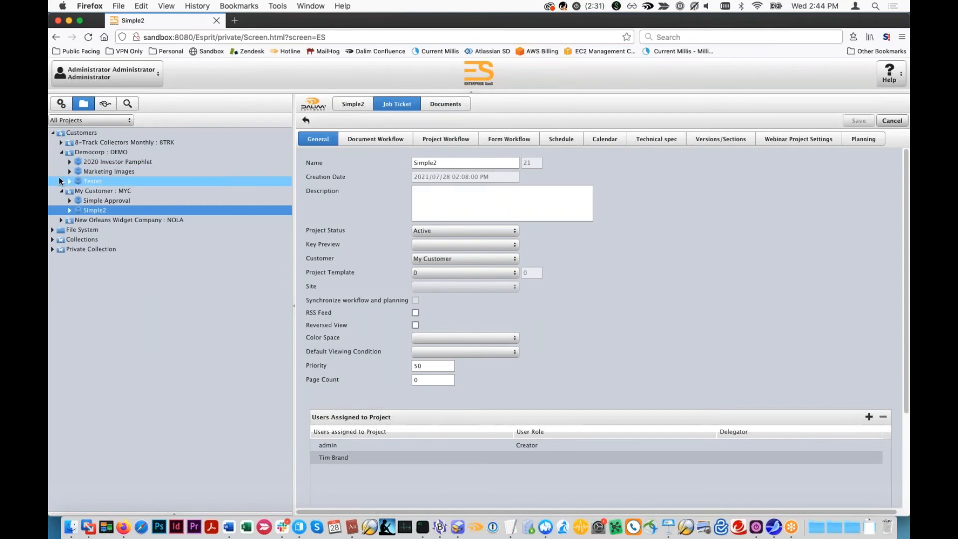
pyautogui.click(60, 103)
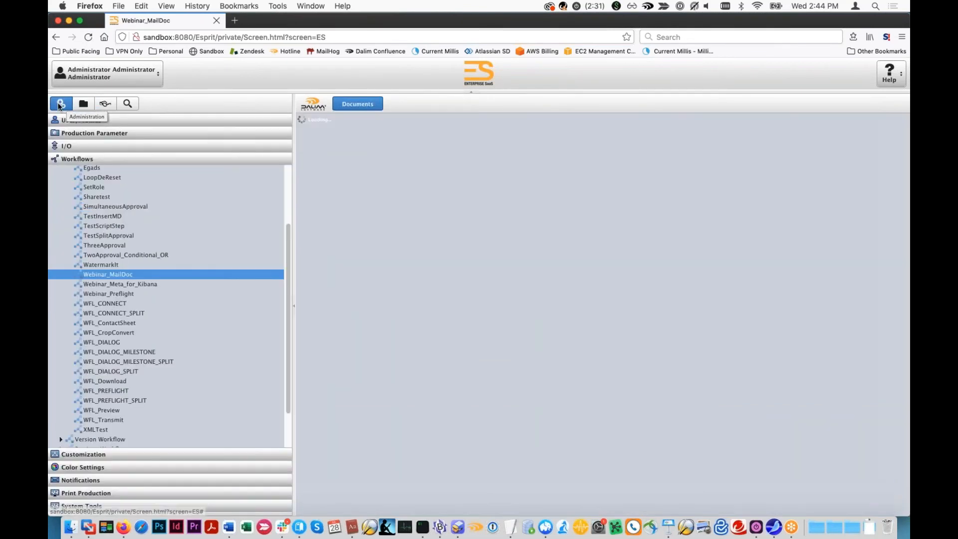
pyautogui.click(82, 505)
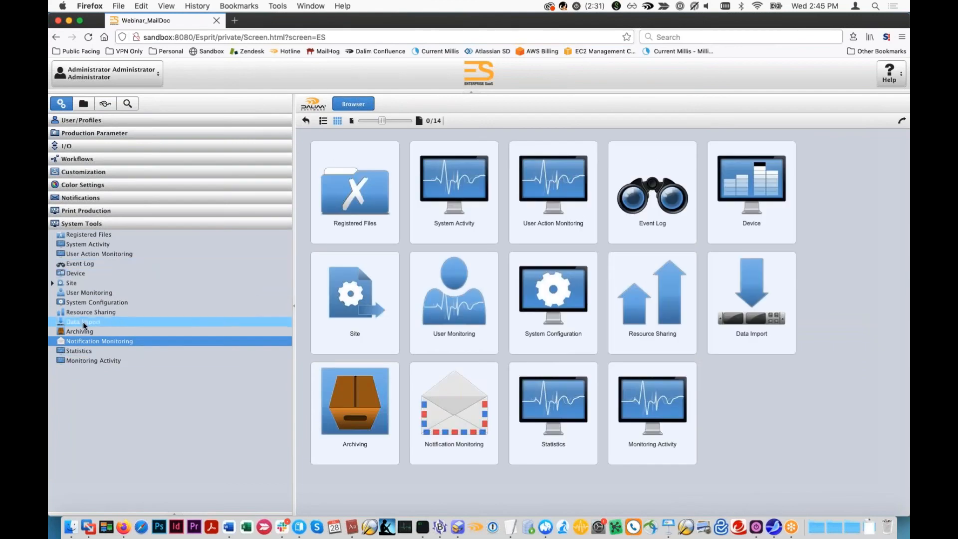
pyautogui.click(74, 342)
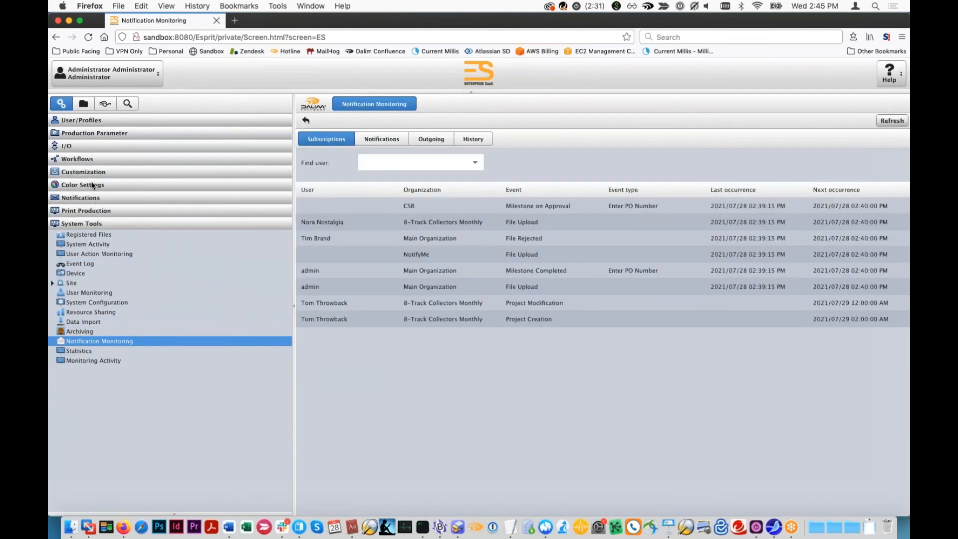
# - Review the Milestone on Approval : Enter PO Number entry in the Notification Templates list and close it without changes
pyautogui.click(80, 197)
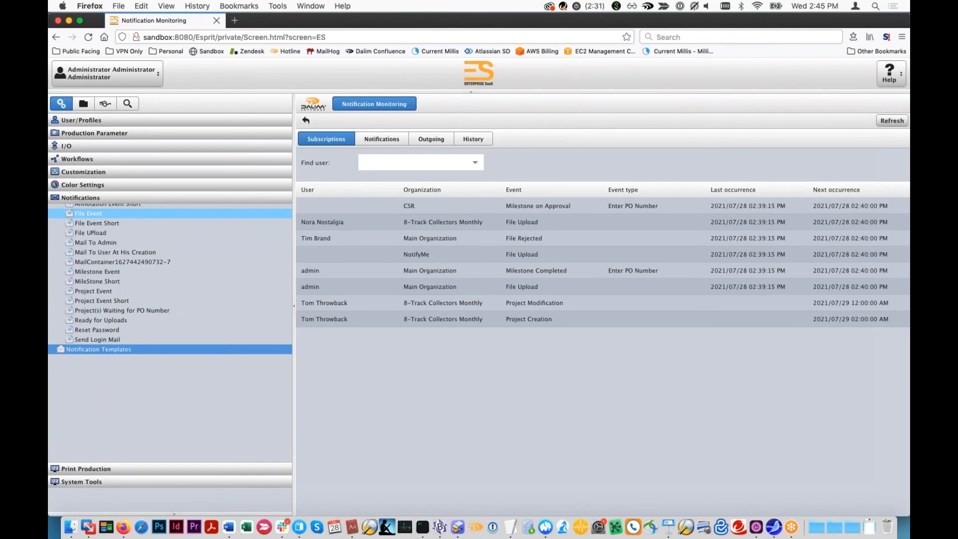
pyautogui.click(100, 373)
pyautogui.doubleClick(387, 307)
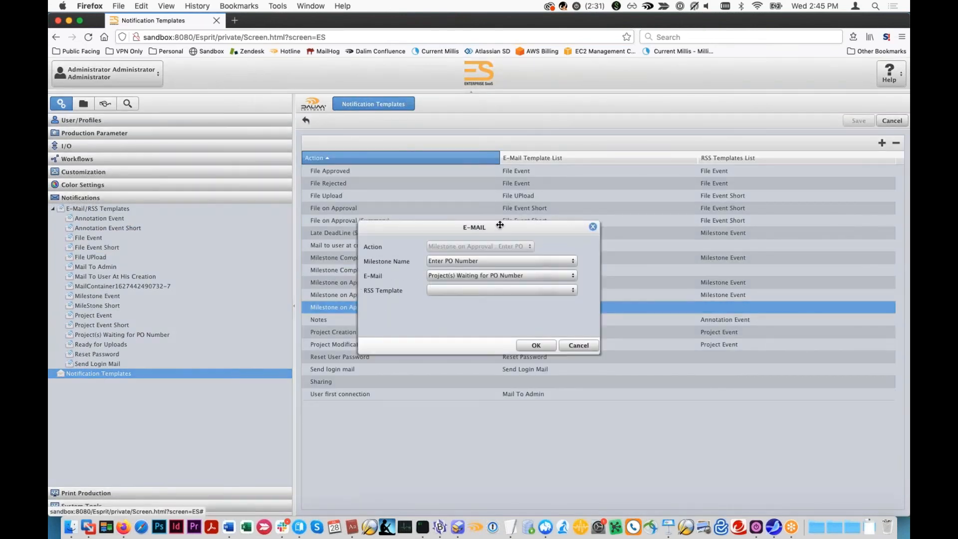
pyautogui.moveTo(500, 225); pyautogui.dragTo(674, 224)
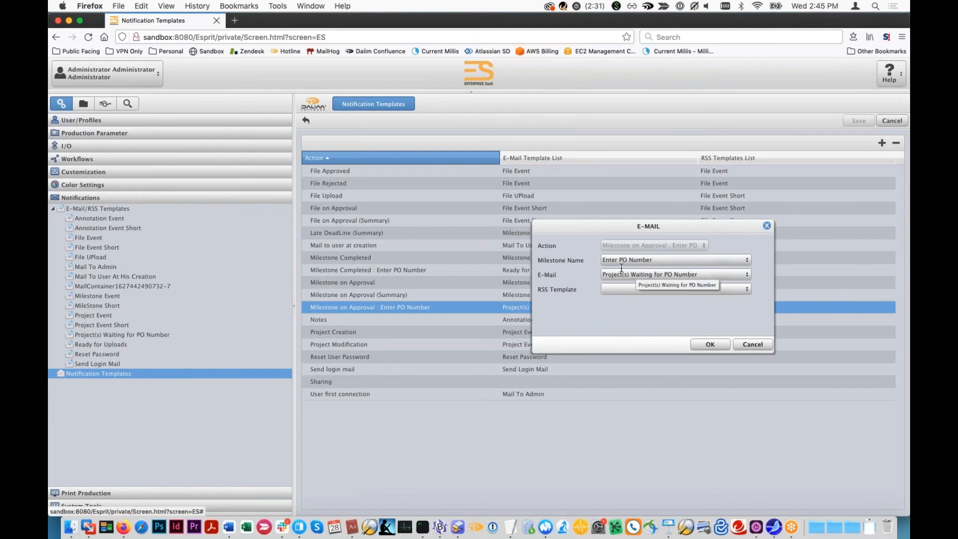
pyautogui.click(649, 261)
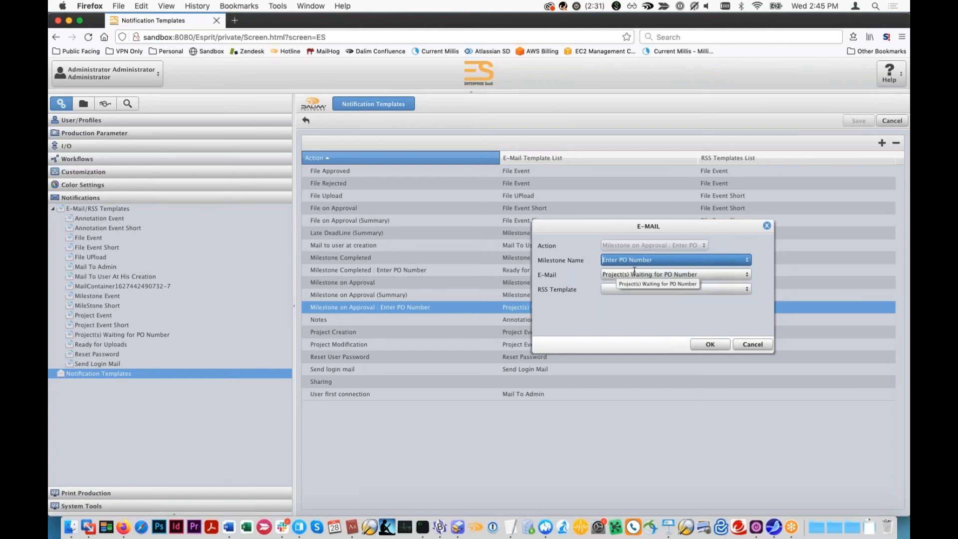
pyautogui.click(753, 344)
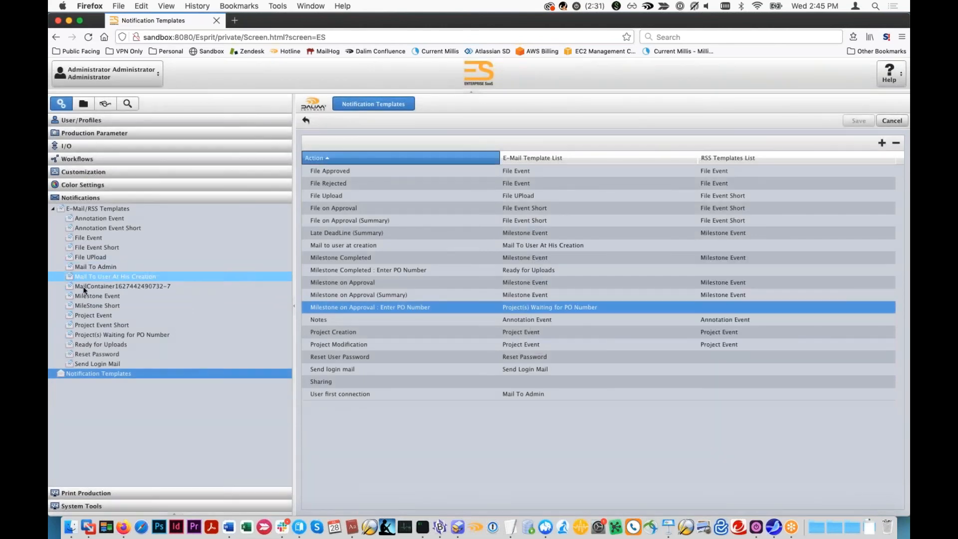
# - Open the Project(s) Waiting for PO Number template, review the header and body of its English e-mail, and close it without changes
pyautogui.click(97, 332)
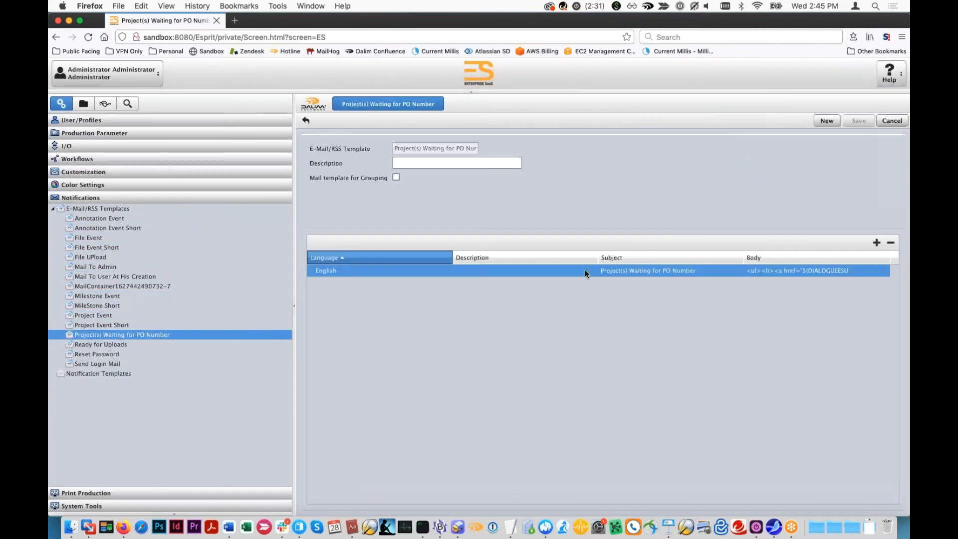
pyautogui.doubleClick(585, 270)
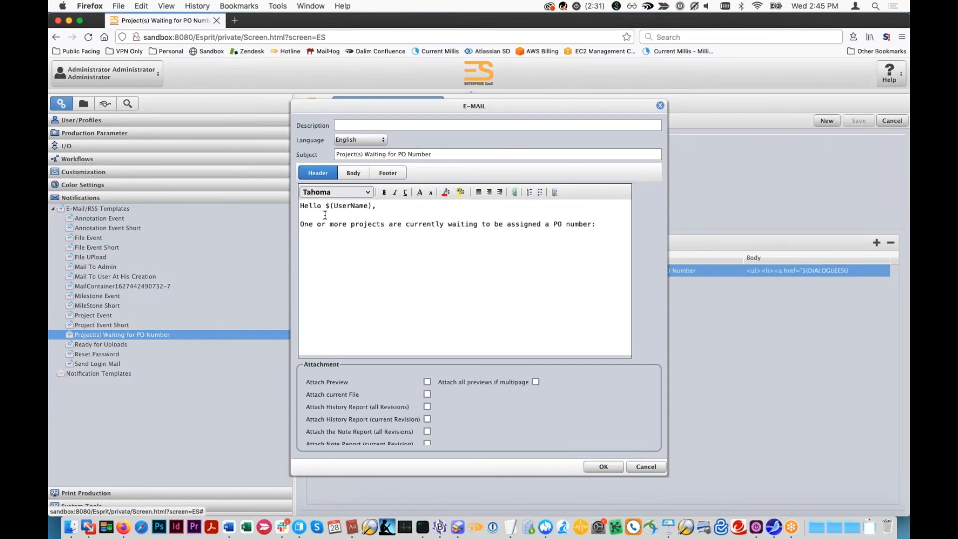
pyautogui.click(353, 173)
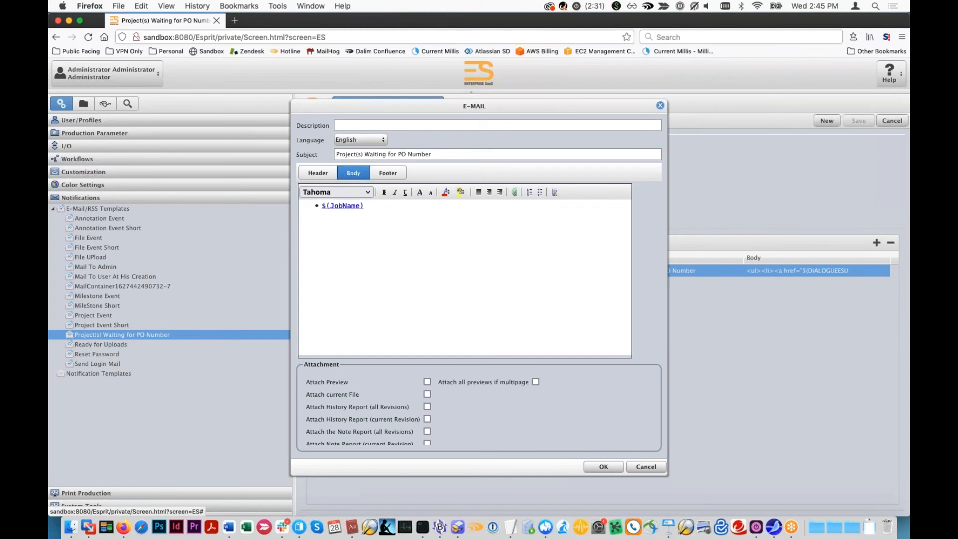
pyautogui.click(314, 176)
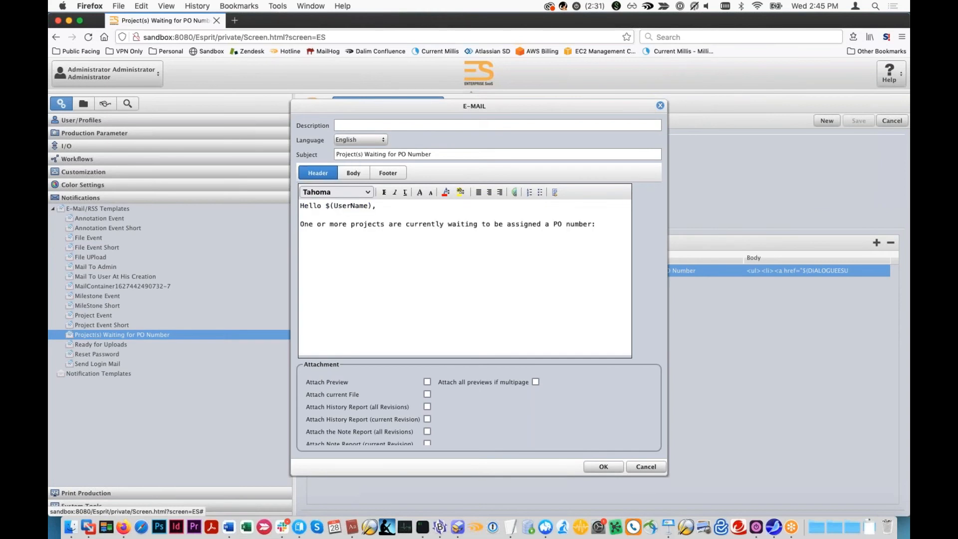
pyautogui.click(648, 466)
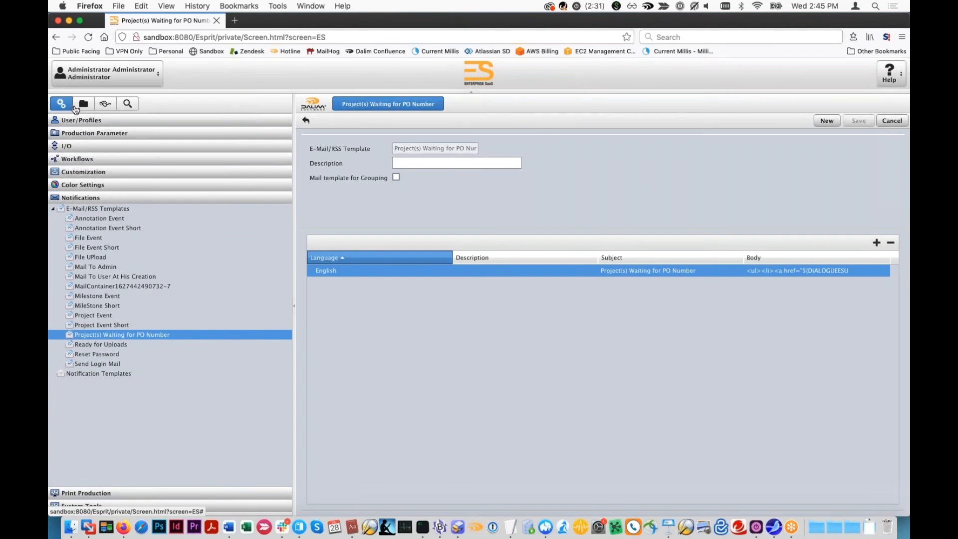
# - Try setting On Approval to Do not group for the Enter PO Number milestone in the notification user preferences, and discard the change
pyautogui.click(81, 79)
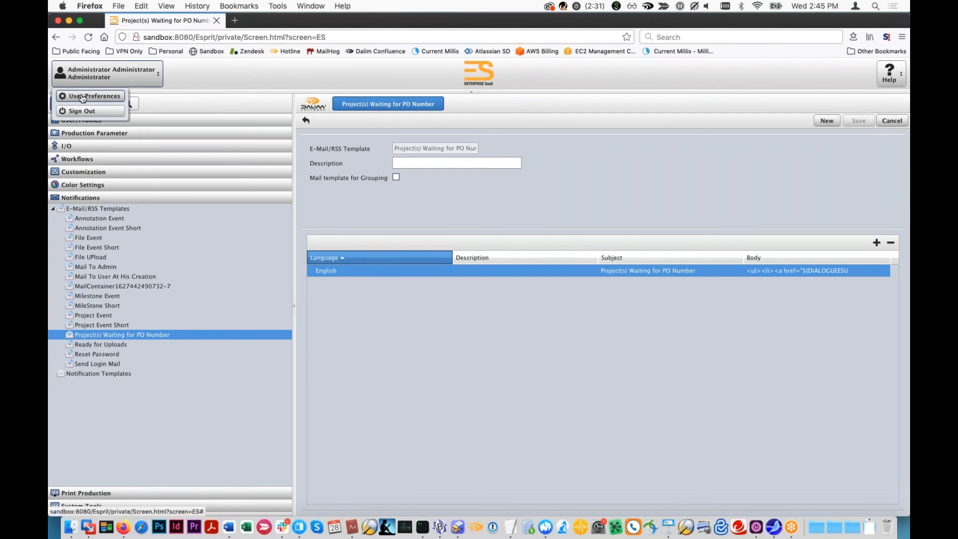
pyautogui.click(83, 98)
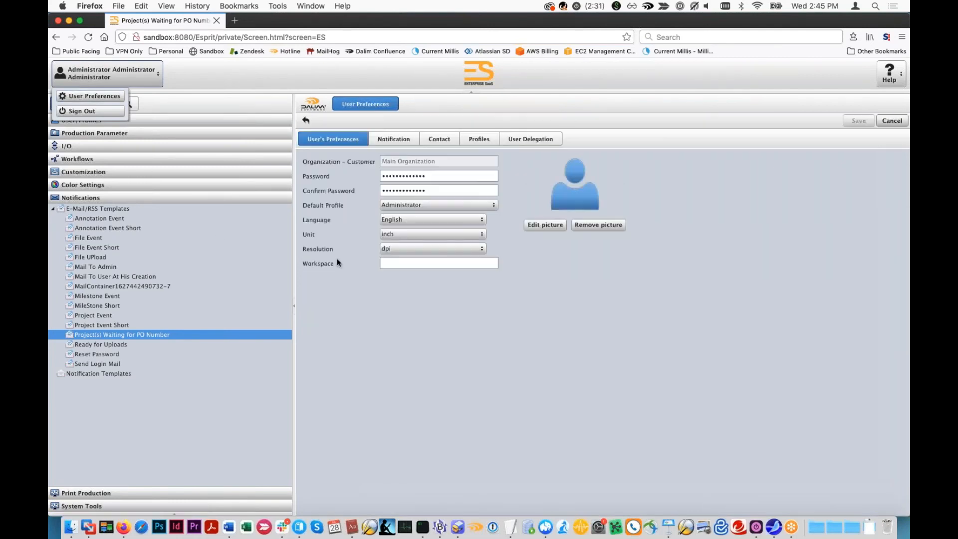
pyautogui.click(390, 138)
pyautogui.scroll(-3, 421, 415)
pyautogui.click(419, 397)
pyautogui.click(419, 398)
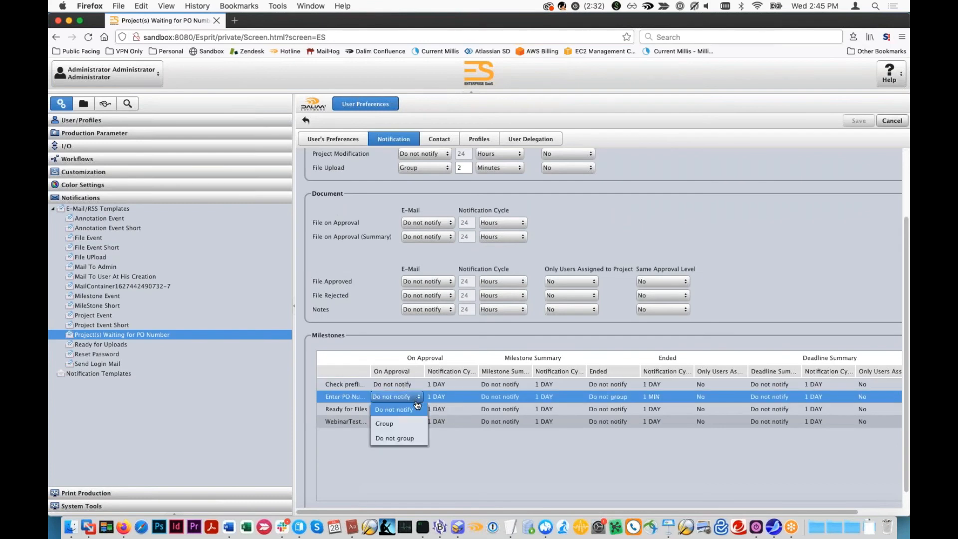
pyautogui.click(395, 439)
pyautogui.click(430, 401)
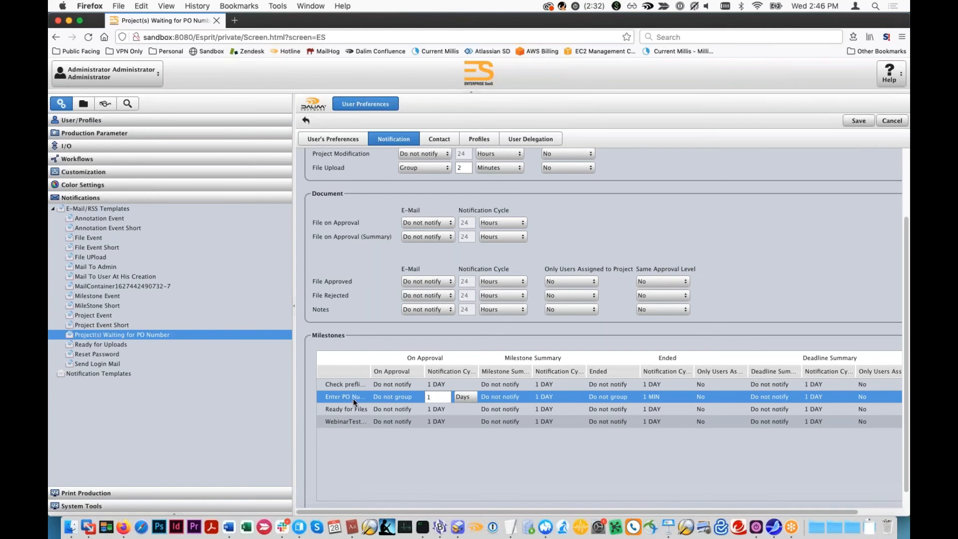
pyautogui.moveTo(397, 371); pyautogui.dragTo(398, 372)
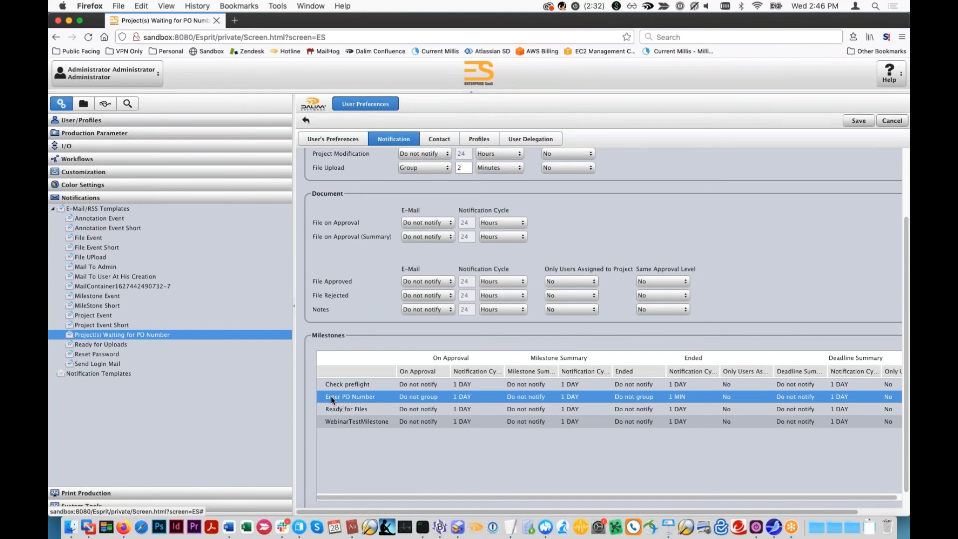
pyautogui.click(887, 123)
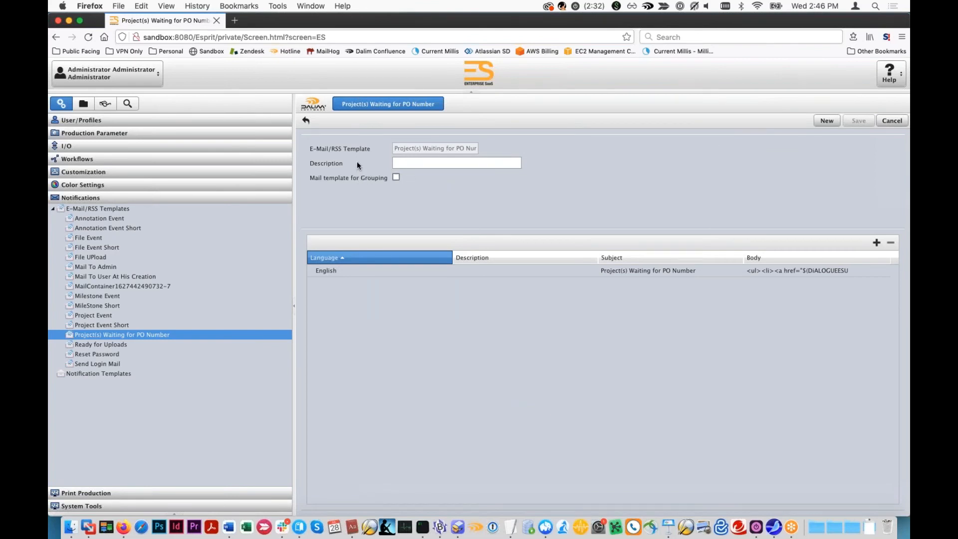
# - Open the CSR user role's notification settings and review the Enter PO Number milestone row
pyautogui.click(82, 120)
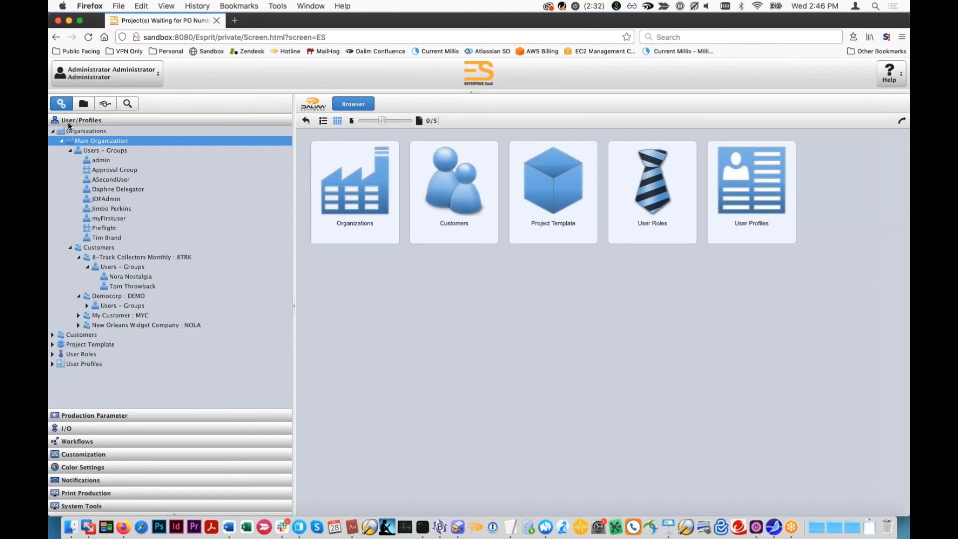
pyautogui.click(53, 353)
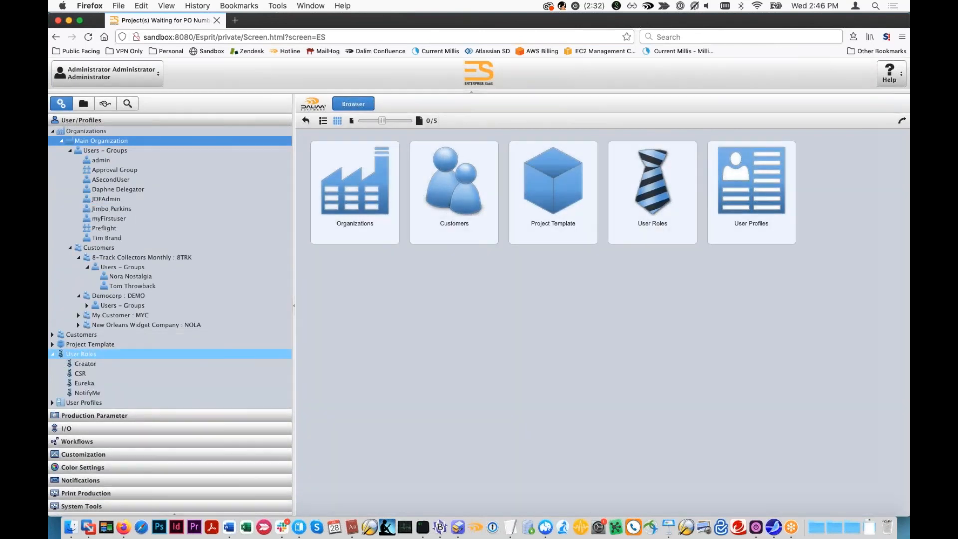
pyautogui.click(80, 374)
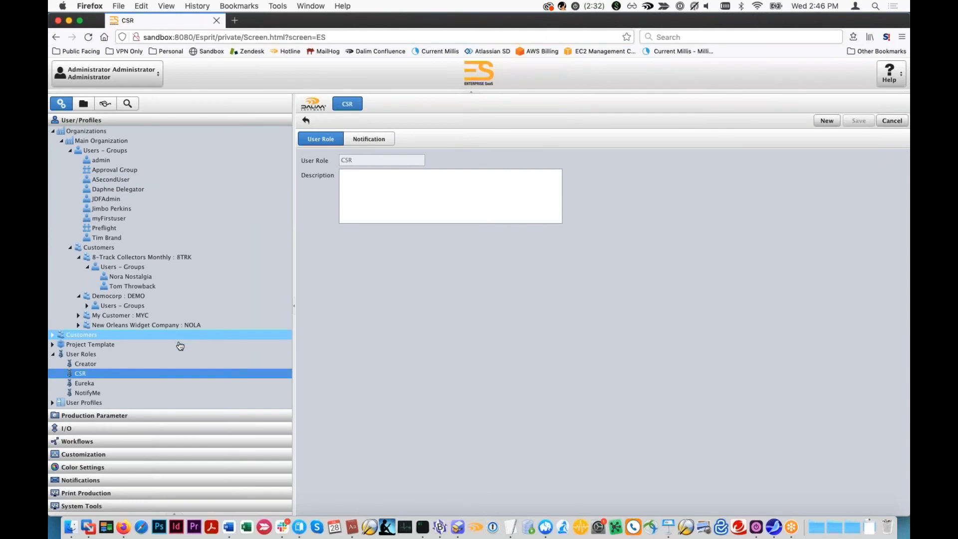
pyautogui.click(386, 140)
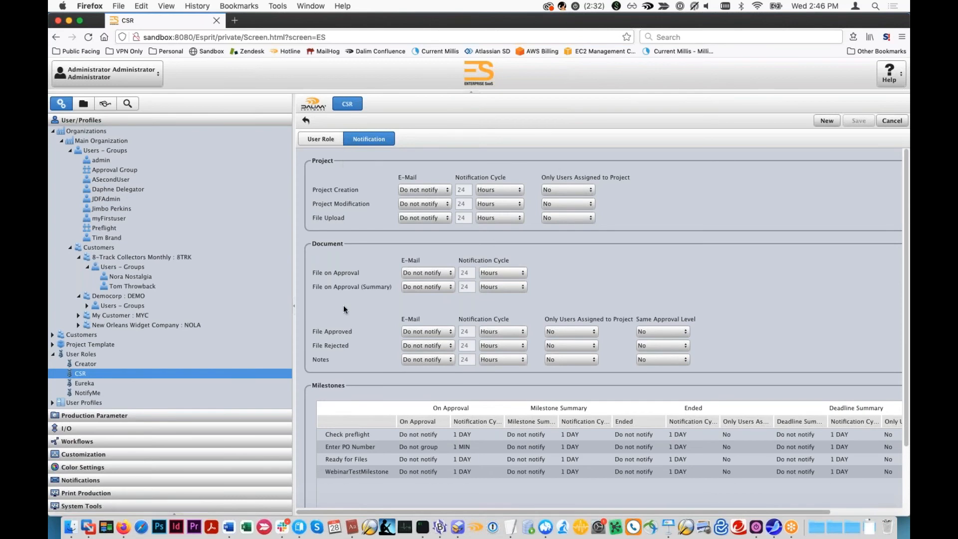
pyautogui.click(347, 449)
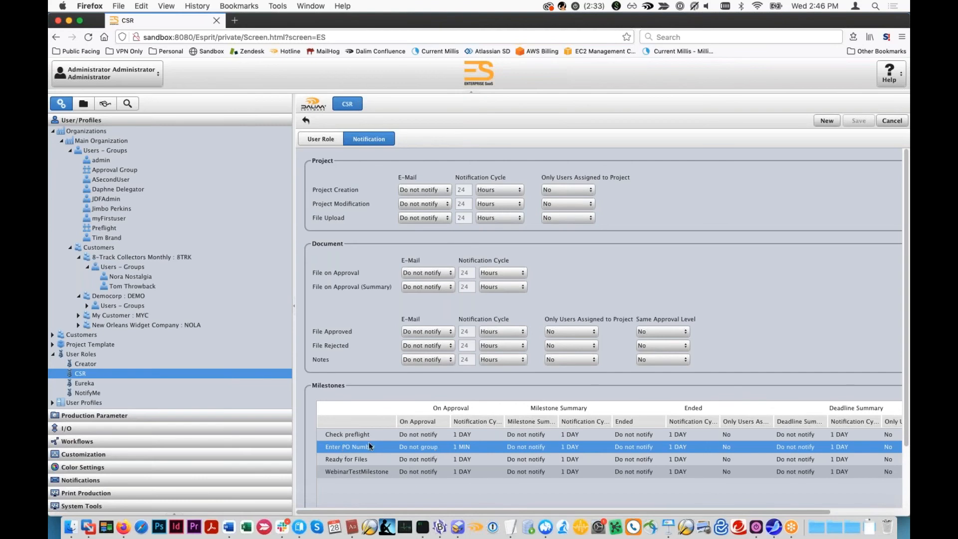
pyautogui.moveTo(397, 422); pyautogui.dragTo(403, 421)
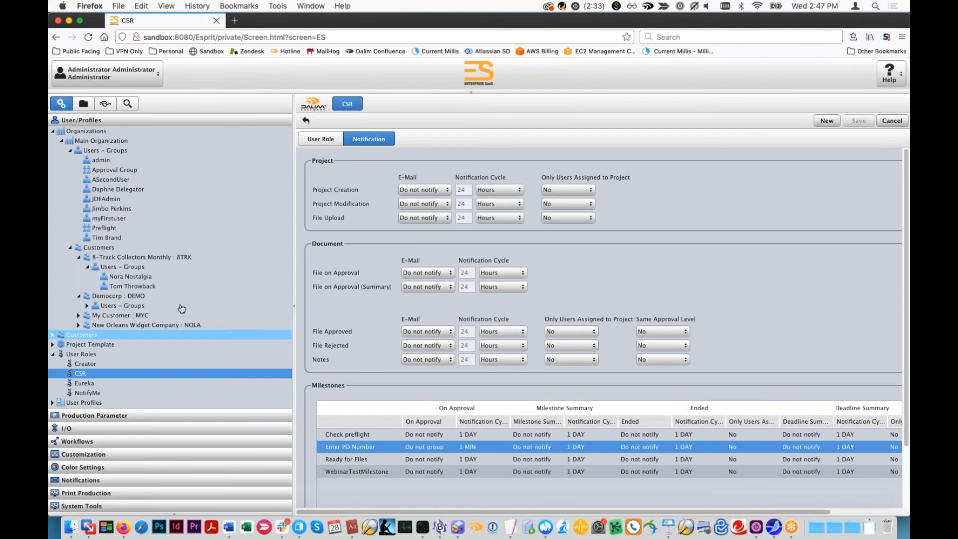
# - Create a project named Some Project under customer 8-Track Collectors Monthly and show its workflow beside the project's documents
pyautogui.click(84, 107)
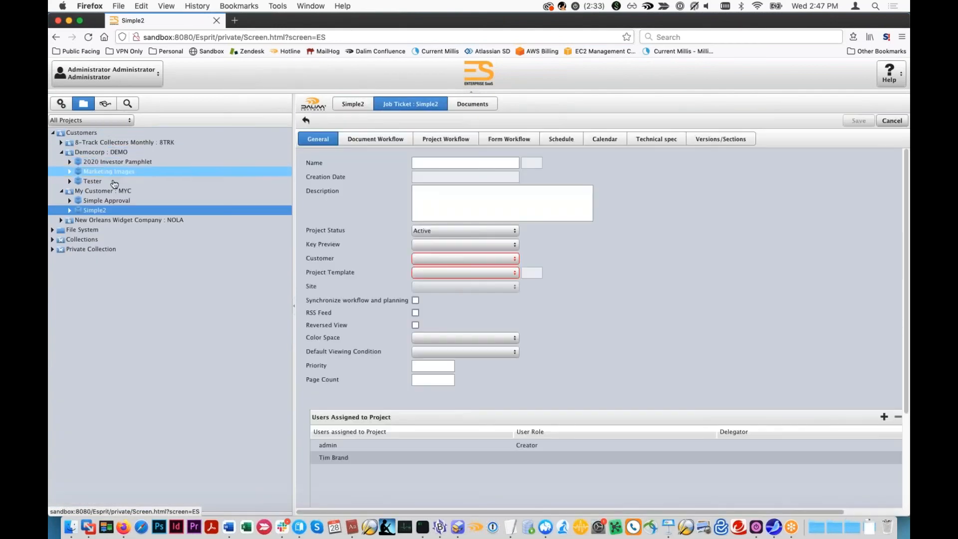
pyautogui.click(94, 142)
pyautogui.click(61, 143)
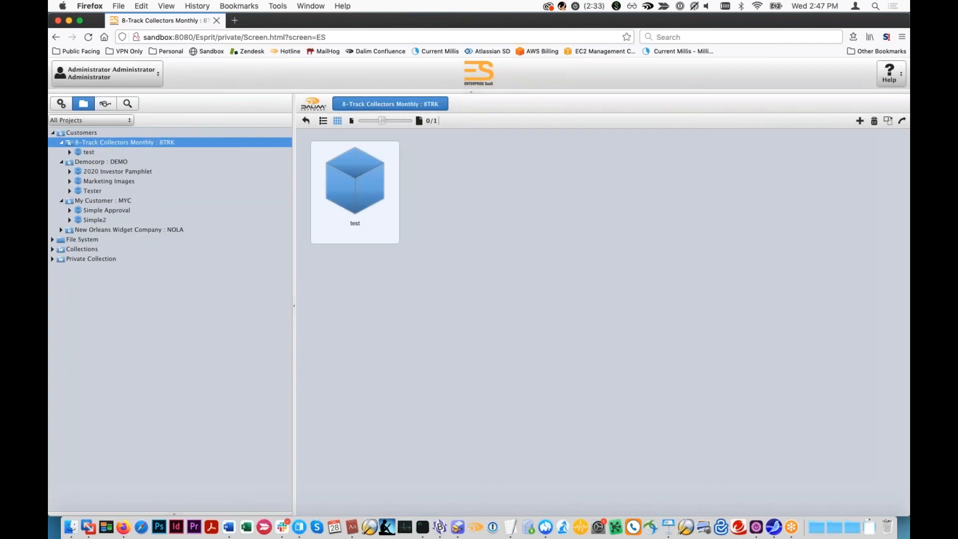
pyautogui.click(859, 119)
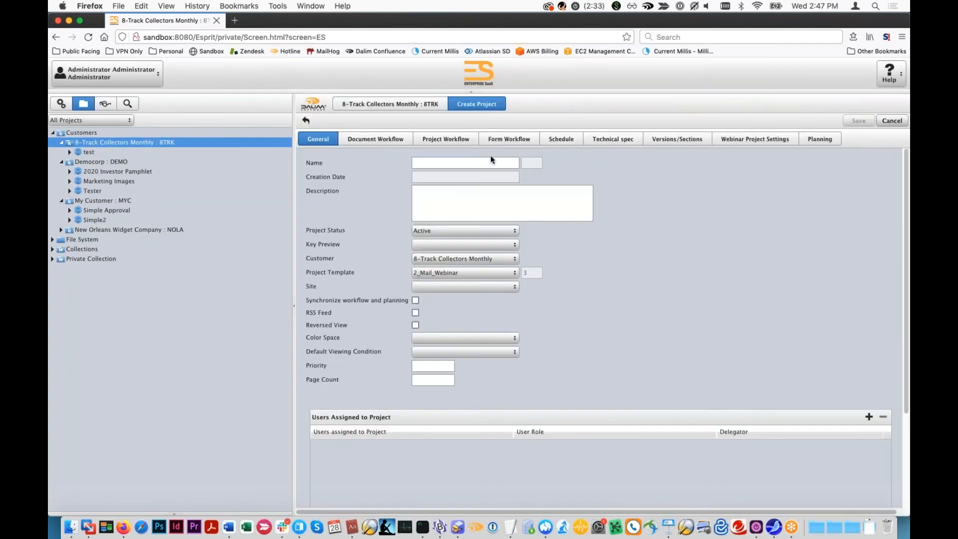
pyautogui.write('Some Project')
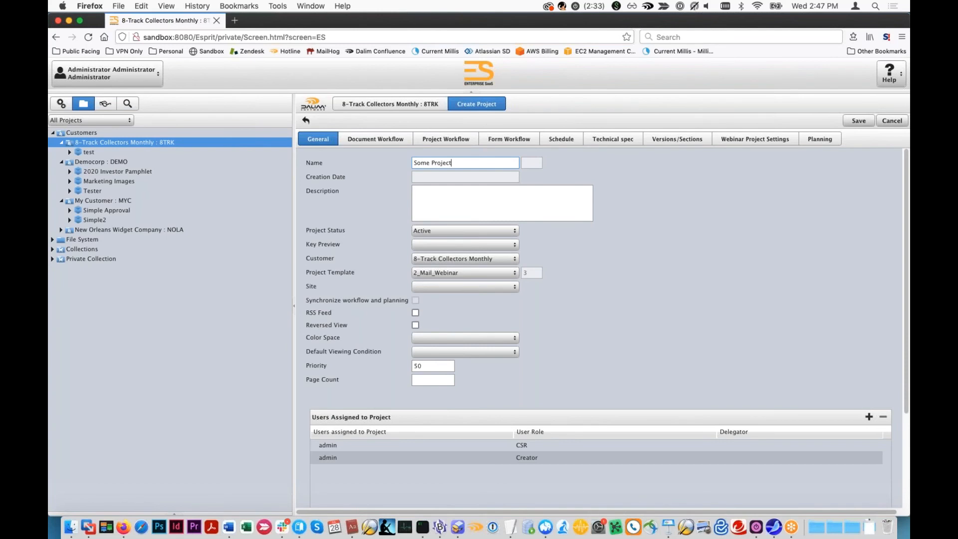
pyautogui.click(859, 120)
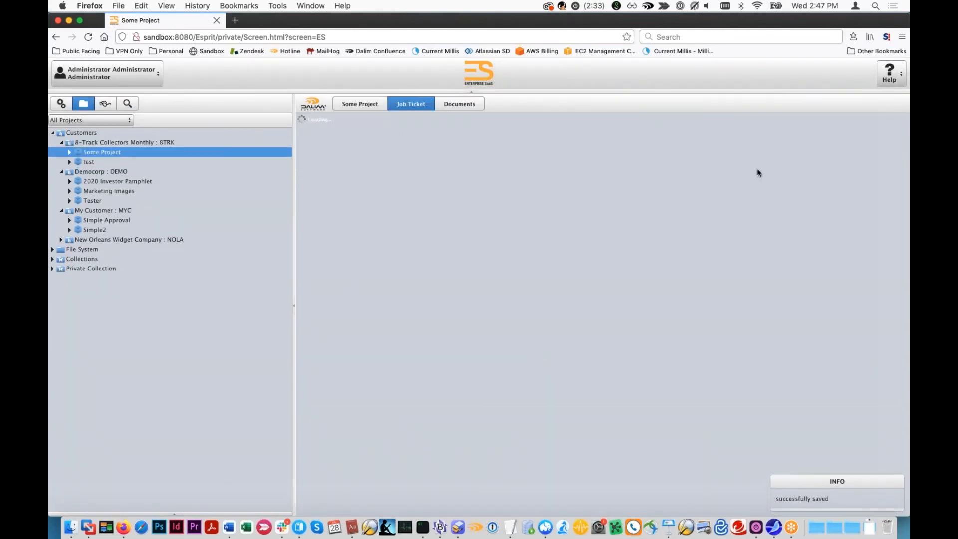
pyautogui.click(478, 107)
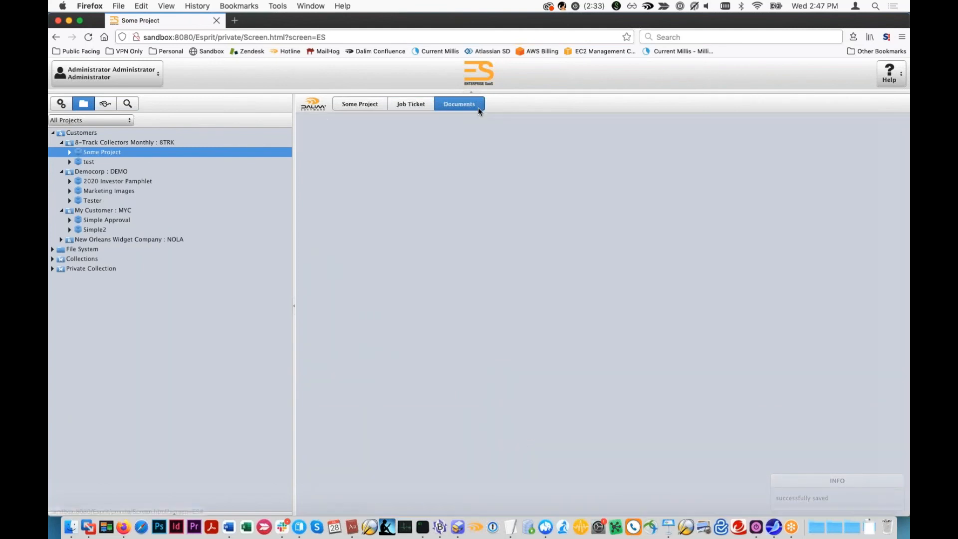
pyautogui.click(908, 322)
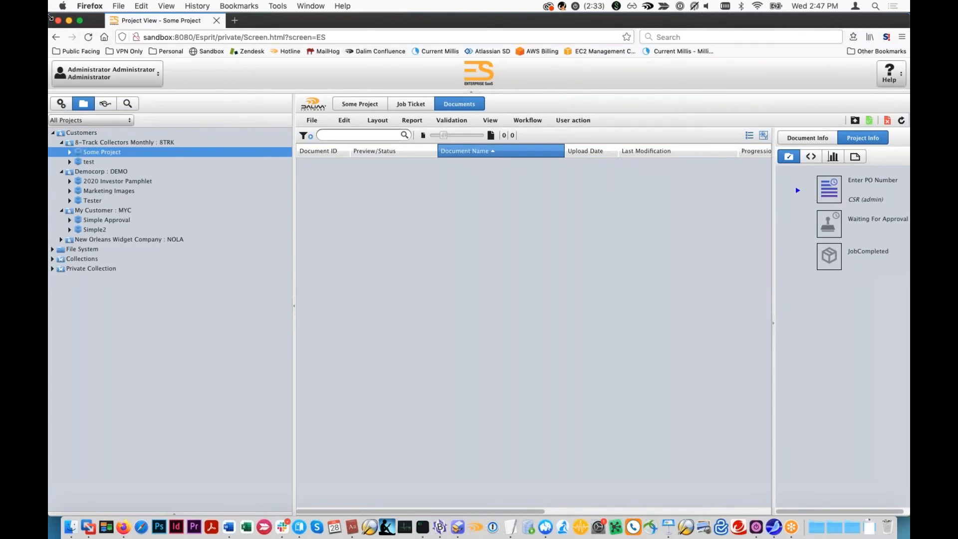
# - Switch to MailHog and open the Project(s) Waiting for PO Number e-mail in the inbox
pyautogui.doubleClick(50, 17)
pyautogui.moveTo(445, 42); pyautogui.dragTo(402, 44)
pyautogui.moveTo(280, 25); pyautogui.dragTo(348, 25)
pyautogui.click(347, 21)
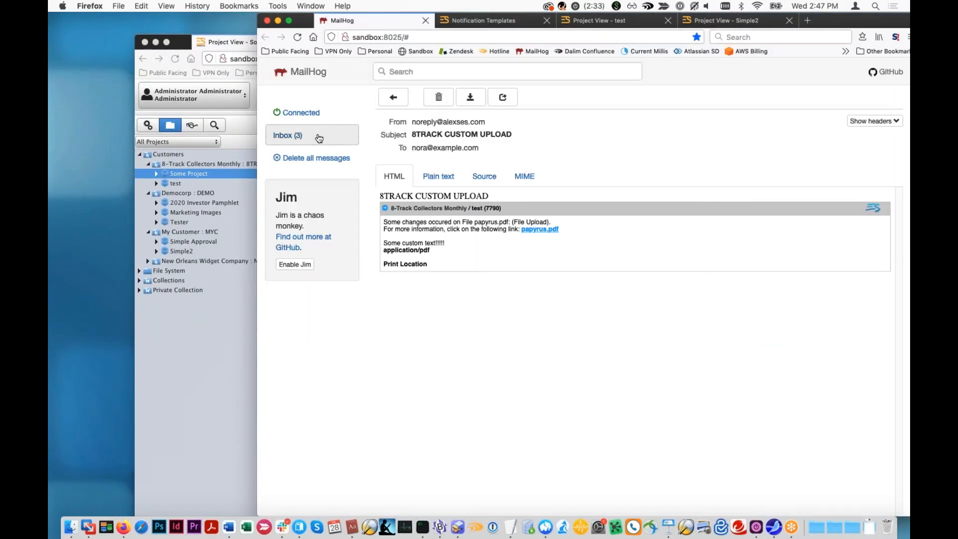
pyautogui.click(319, 137)
pyautogui.click(526, 120)
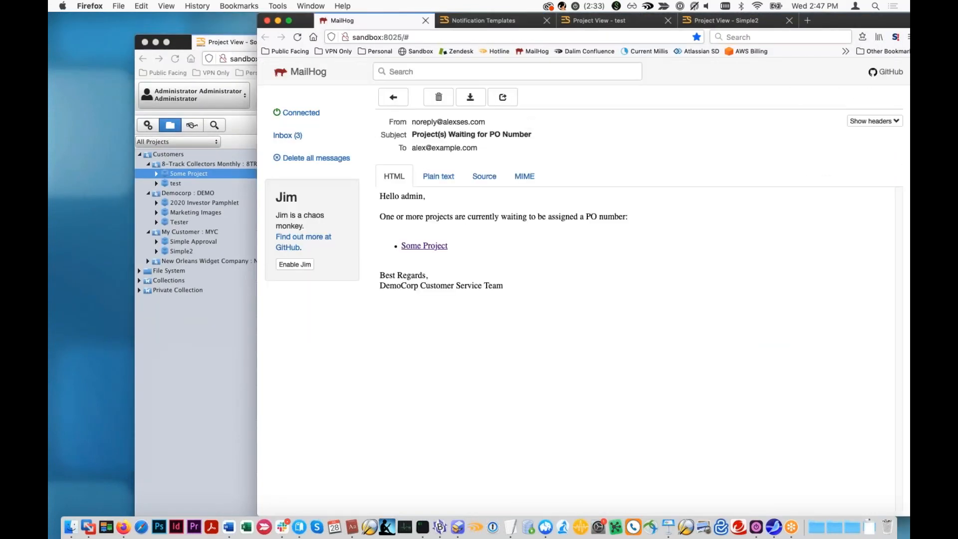
# - Arrange the MailHog window beside the project window so that both can be viewed
pyautogui.click(257, 10)
pyautogui.click(261, 5)
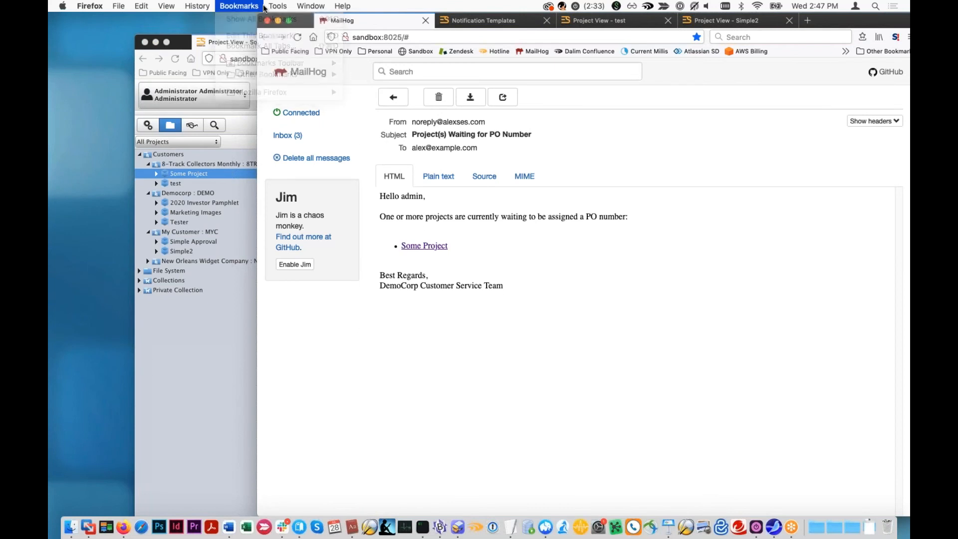
pyautogui.moveTo(287, 15); pyautogui.dragTo(467, 15)
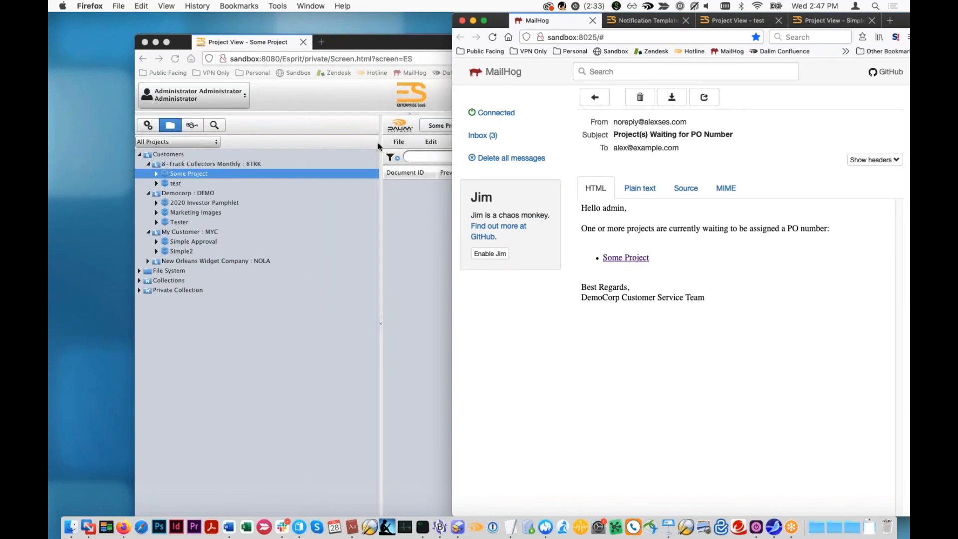
pyautogui.click(379, 44)
pyautogui.moveTo(380, 43); pyautogui.dragTo(300, 23)
# - Open Some Project's job ticket and compare its assigned users and their roles with the PO number e-mail in MailHog
pyautogui.click(440, 103)
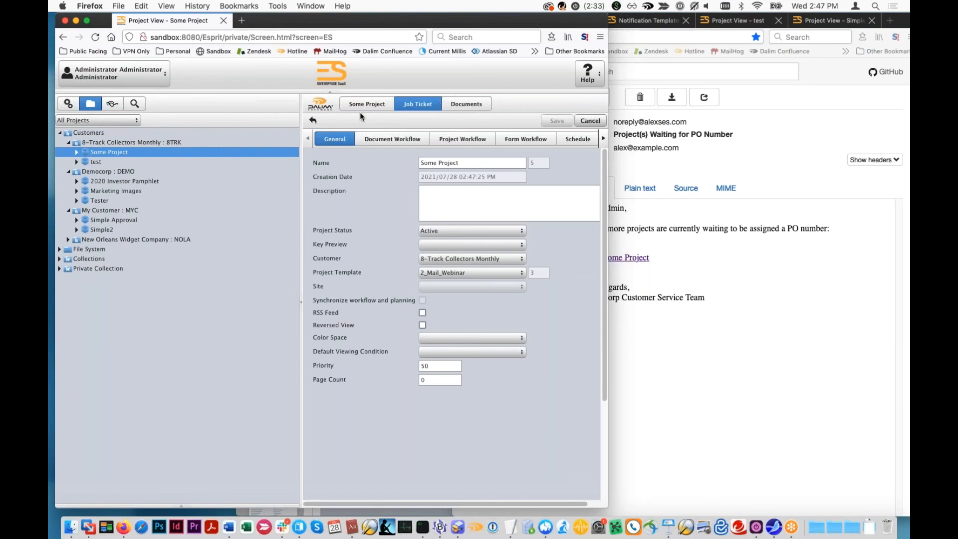
pyautogui.scroll(-5, 457, 463)
pyautogui.moveTo(607, 507); pyautogui.dragTo(708, 505)
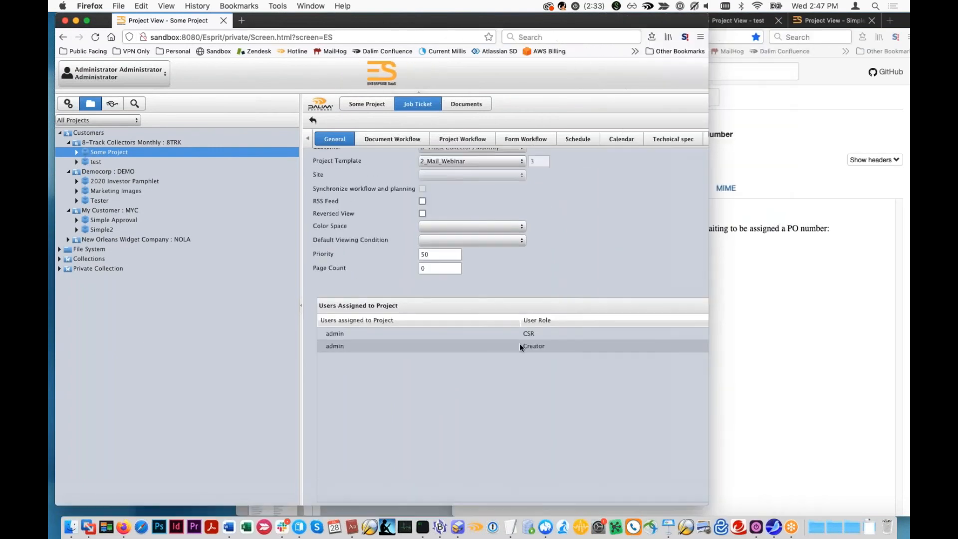
pyautogui.click(729, 327)
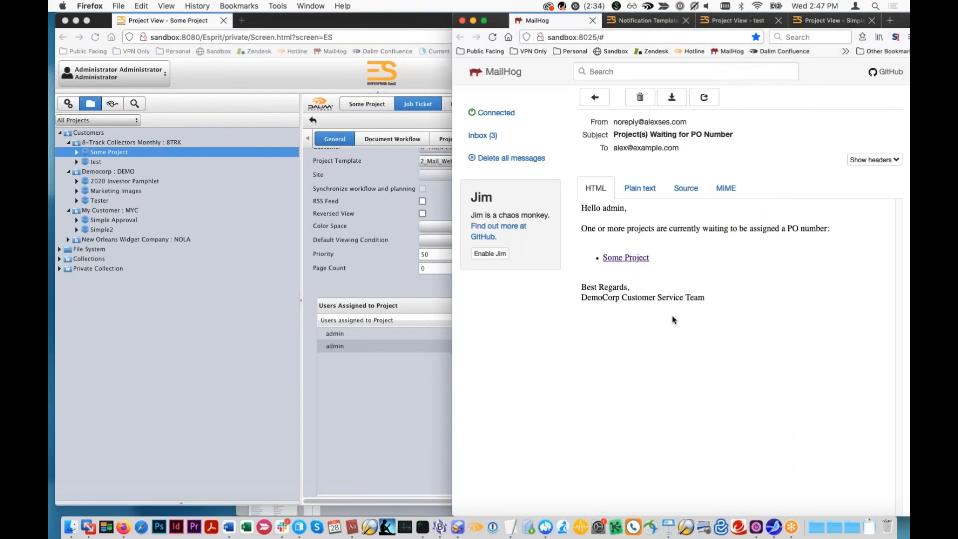
pyautogui.click(328, 389)
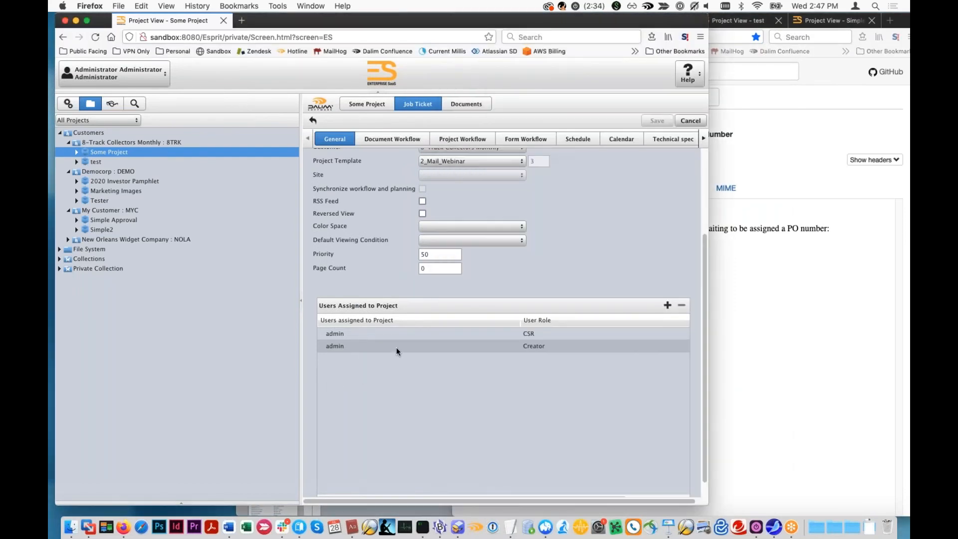
pyautogui.moveTo(405, 338)
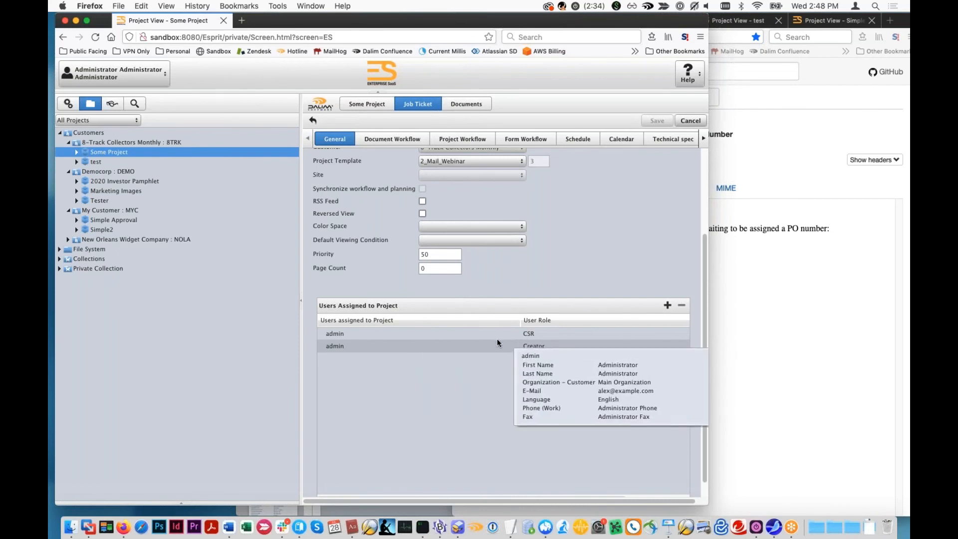
pyautogui.moveTo(465, 345)
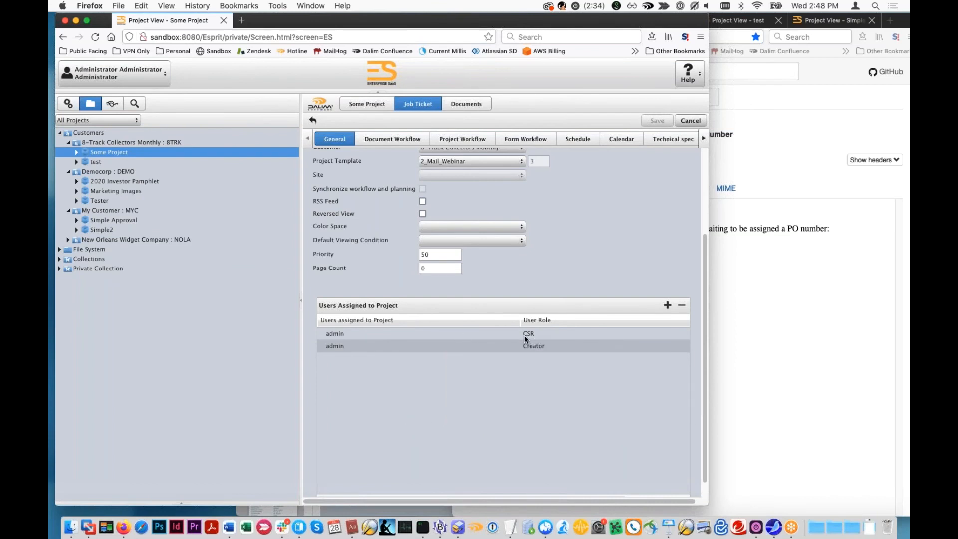
pyautogui.moveTo(514, 335)
pyautogui.click(811, 312)
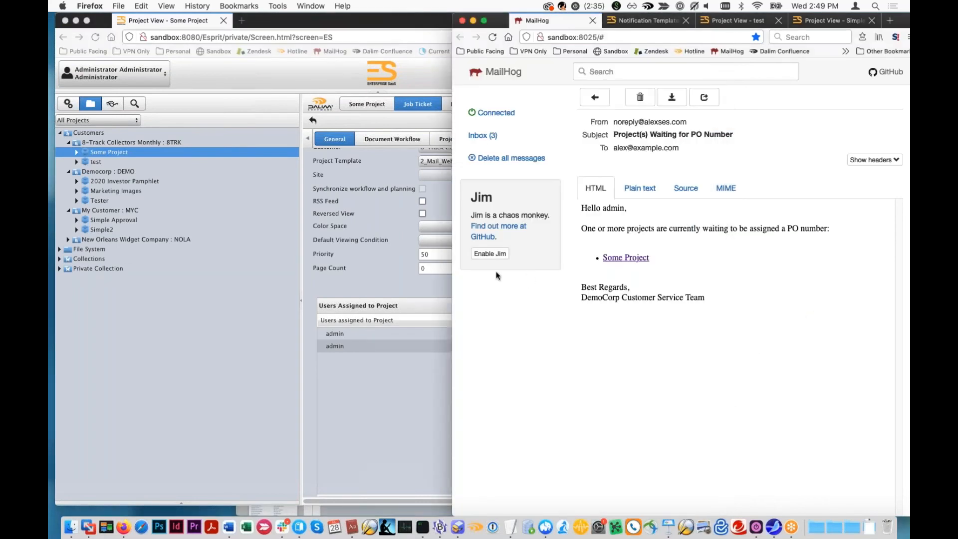
pyautogui.click(338, 378)
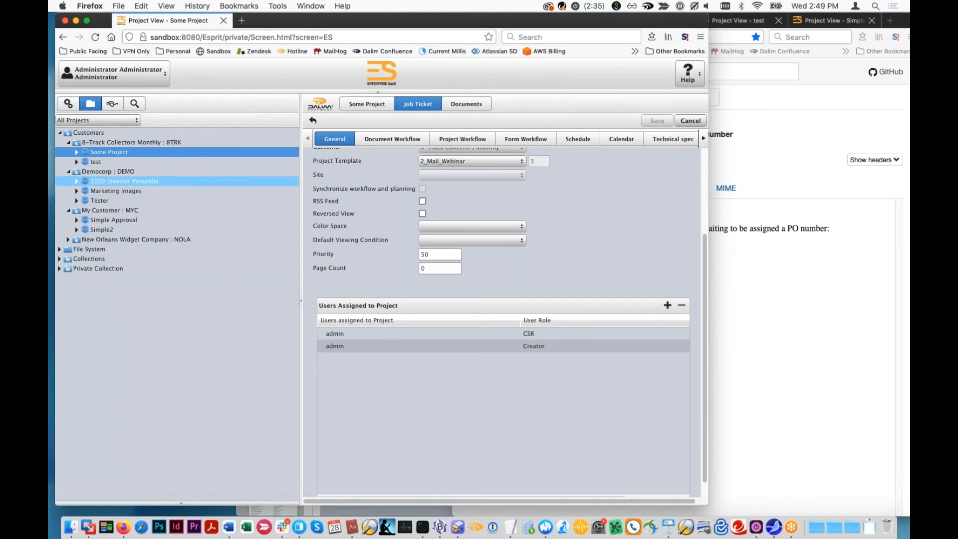
# - Open the notification user preferences and examine the Milestones settings in a wider window
pyautogui.click(108, 74)
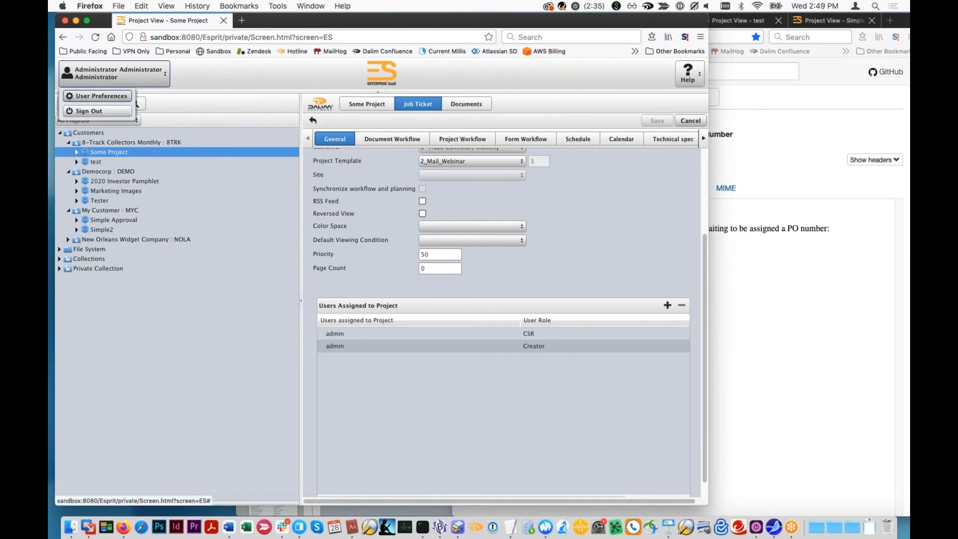
pyautogui.click(100, 96)
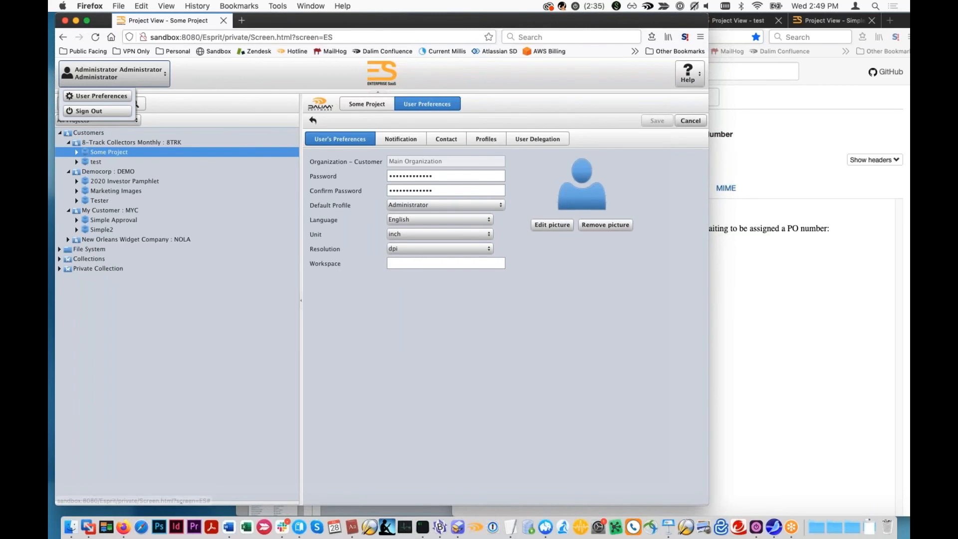
pyautogui.click(401, 138)
pyautogui.scroll(-3, 542, 418)
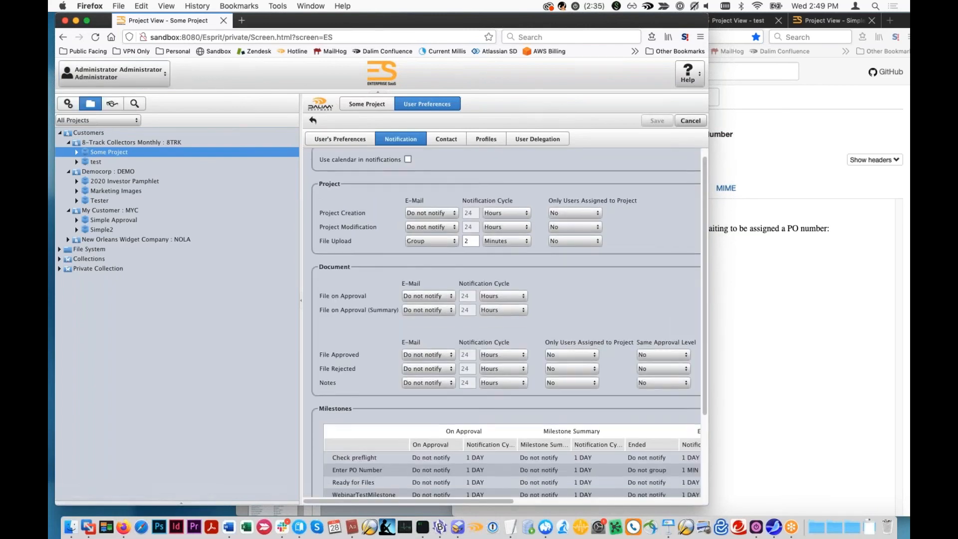
pyautogui.moveTo(705, 504); pyautogui.dragTo(827, 498)
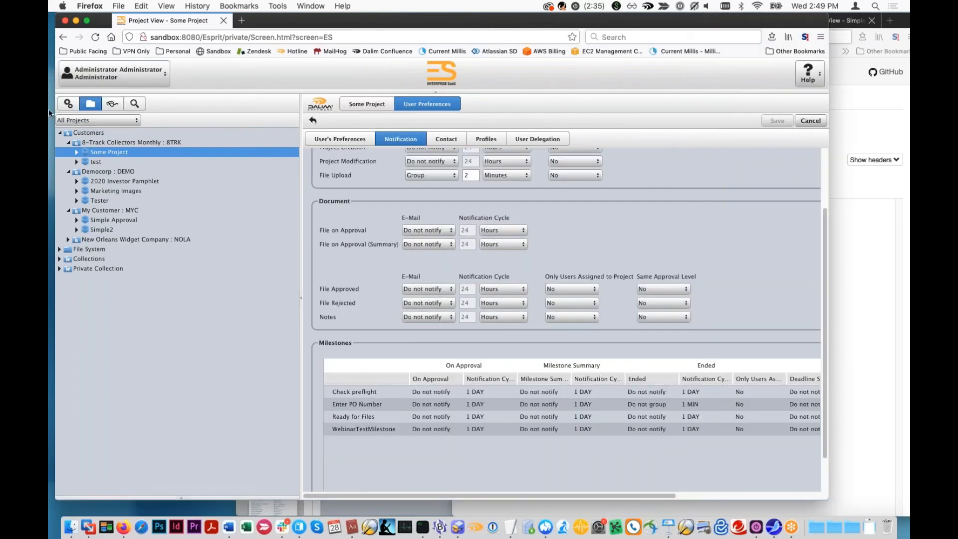
# - In Some Project's Webinar Project Settings, set the job code to 1234, select the printer's e-mail and print location New Orleans, and save
pyautogui.click(119, 142)
pyautogui.click(224, 149)
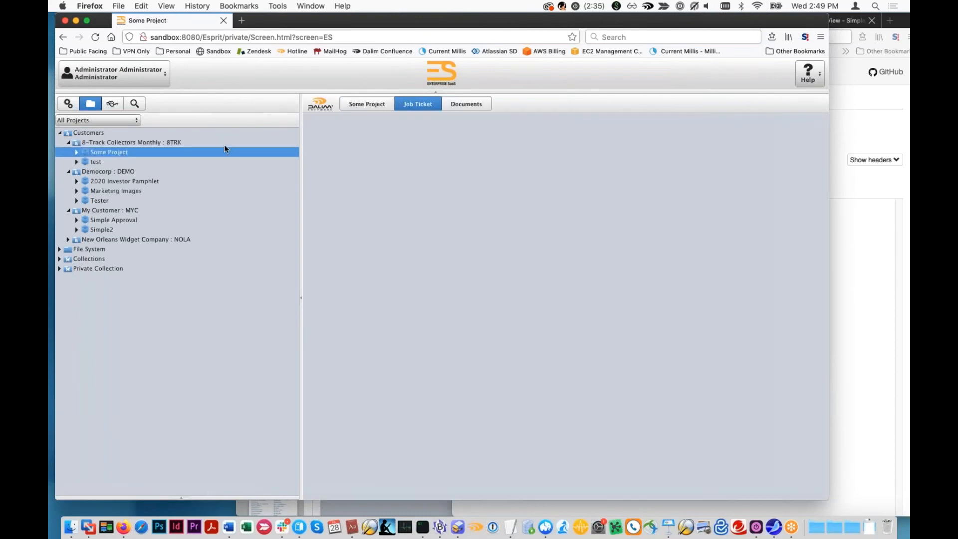
pyautogui.click(811, 141)
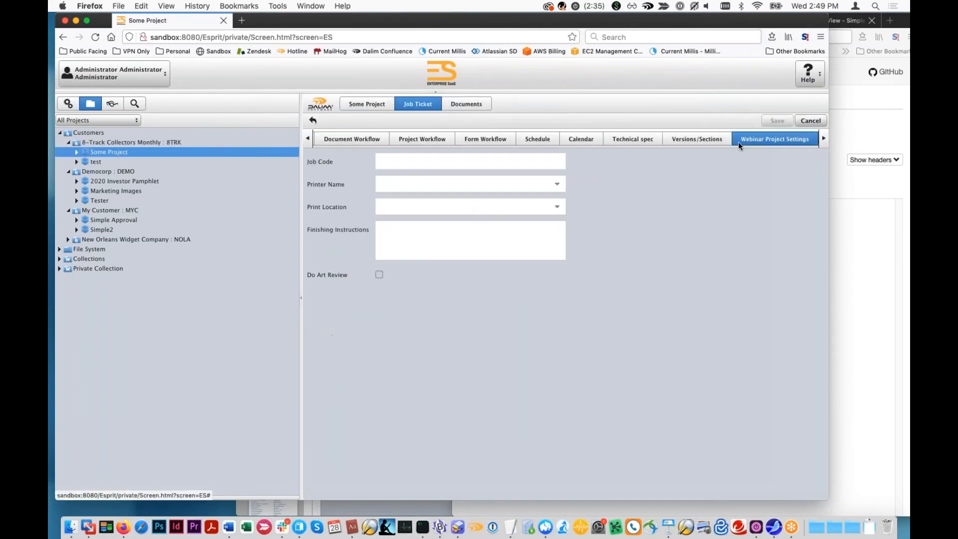
pyautogui.click(558, 184)
pyautogui.click(491, 208)
pyautogui.click(521, 207)
pyautogui.click(558, 207)
pyautogui.click(516, 243)
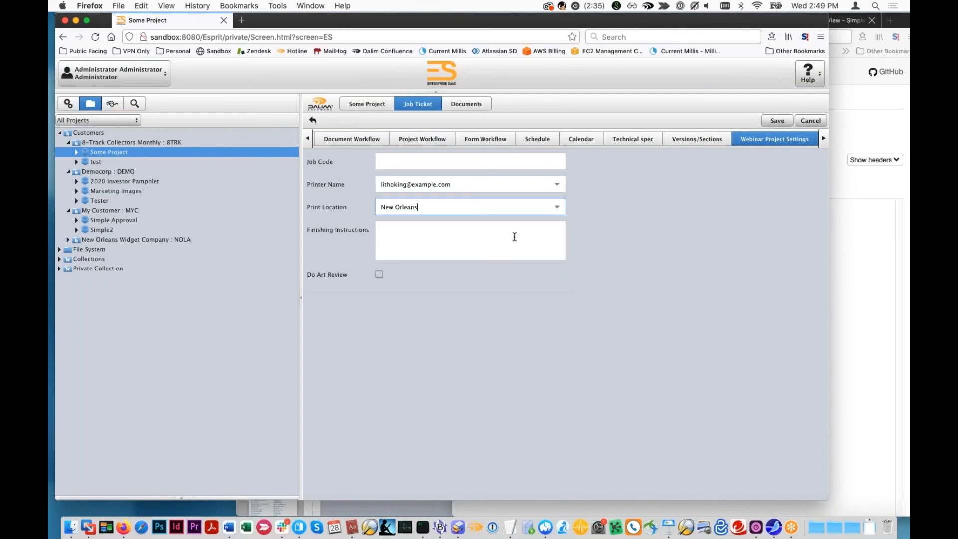
pyautogui.click(402, 165)
pyautogui.write('1234')
pyautogui.click(778, 121)
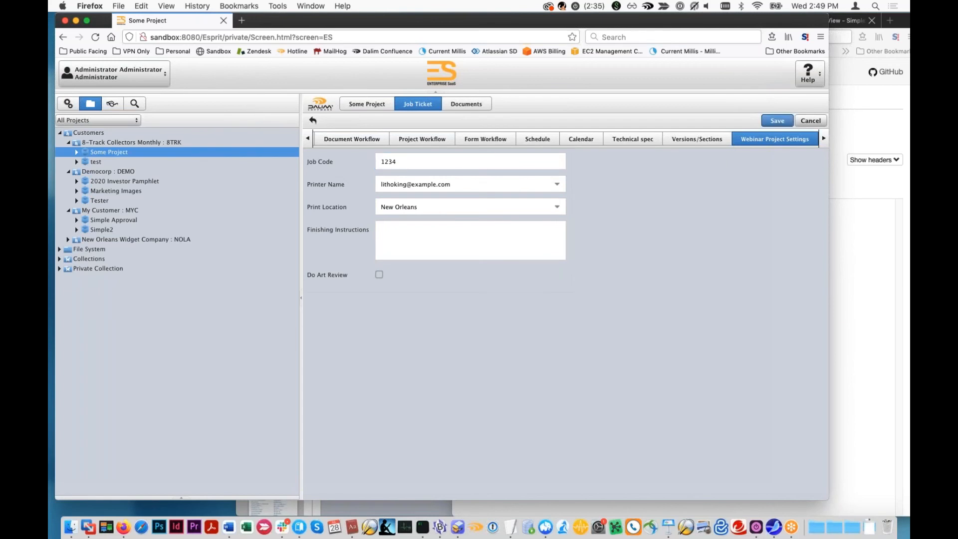
# - Approve Some Project's Enter PO Number milestone, filling in the purchase order number
pyautogui.click(480, 105)
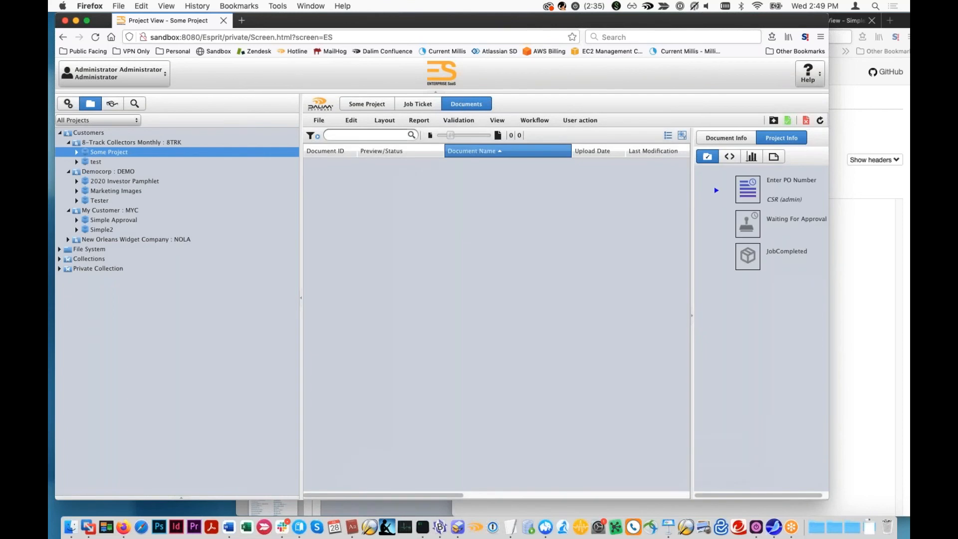
pyautogui.write('234678')
pyautogui.click(761, 494)
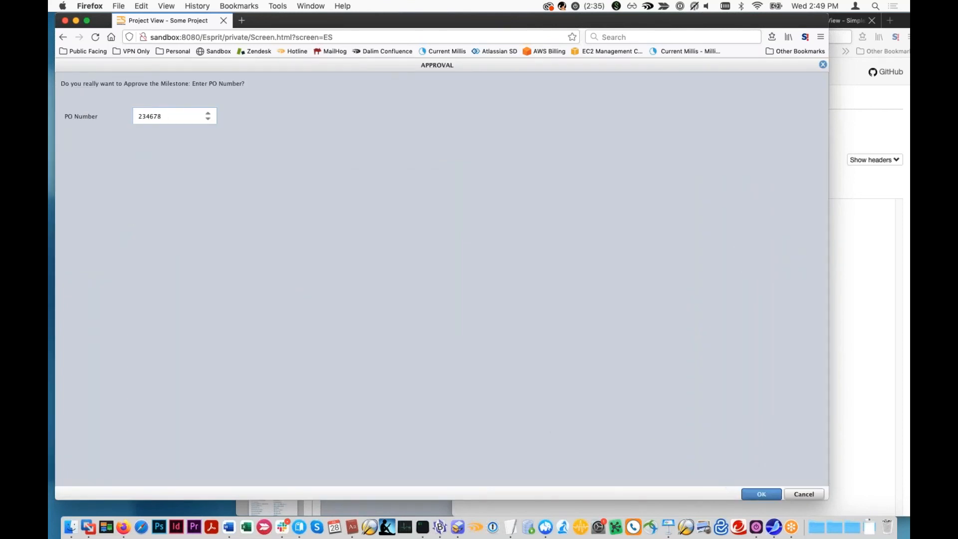
# - Switch to MailHog, widen its window, and open the "[8TRK]: Some Project is Ready for Files" e-mail from the inbox
pyautogui.click(897, 261)
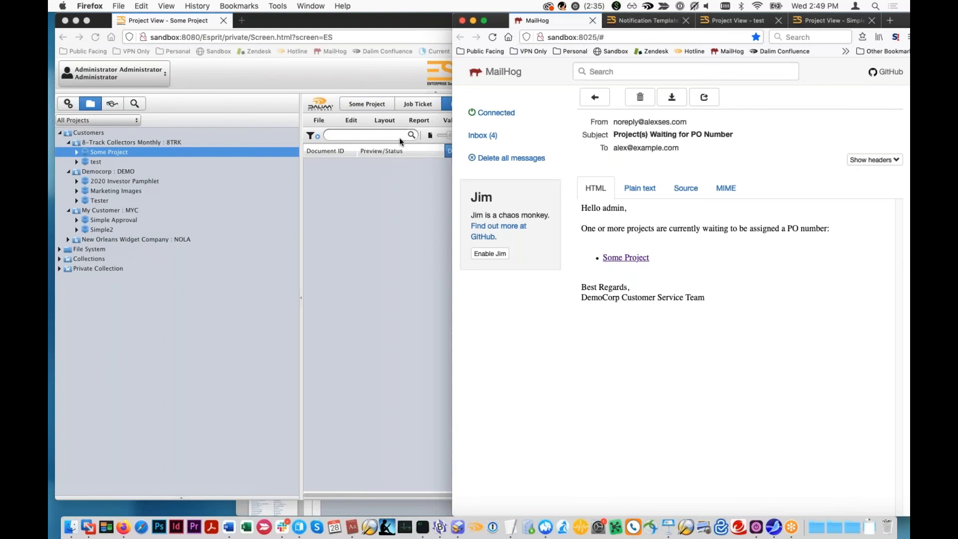
pyautogui.click(479, 140)
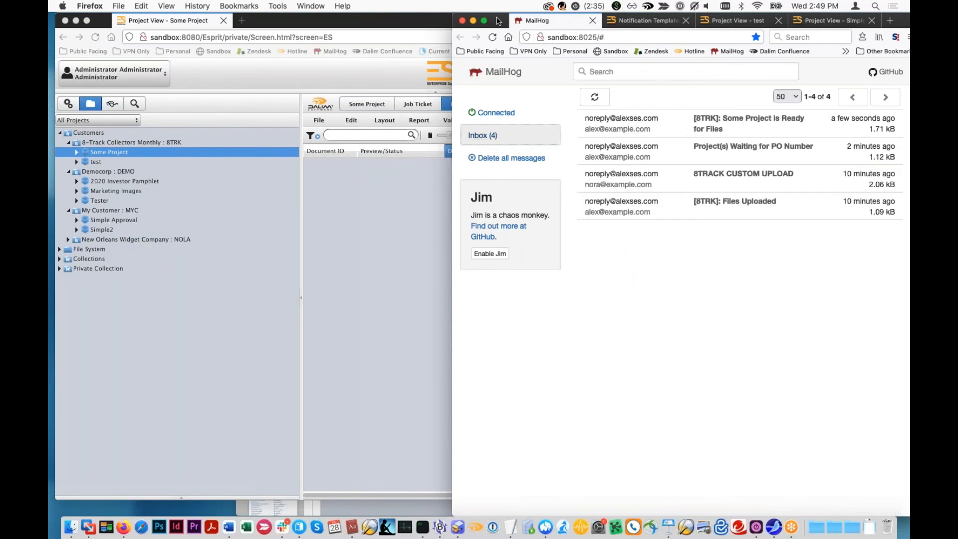
pyautogui.moveTo(354, 20); pyautogui.dragTo(309, 18)
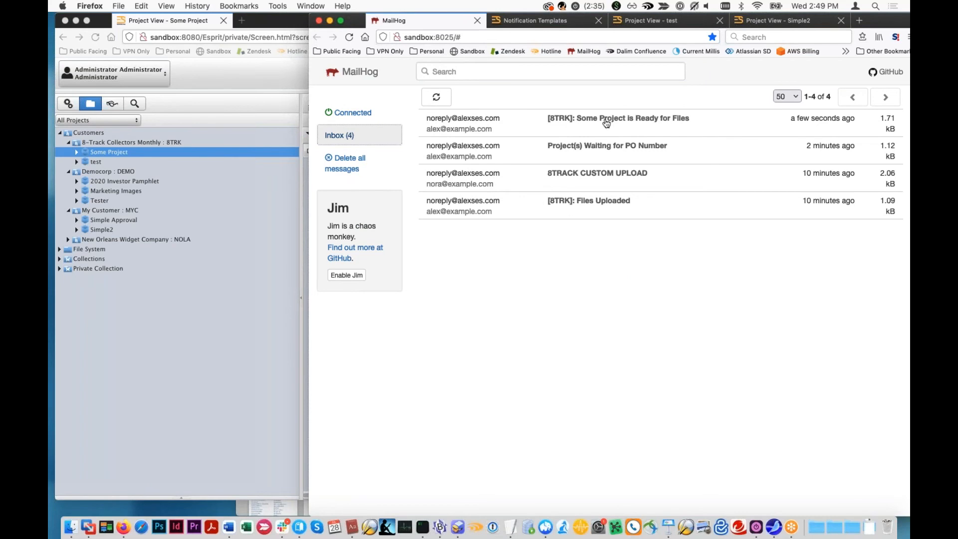
pyautogui.click(578, 121)
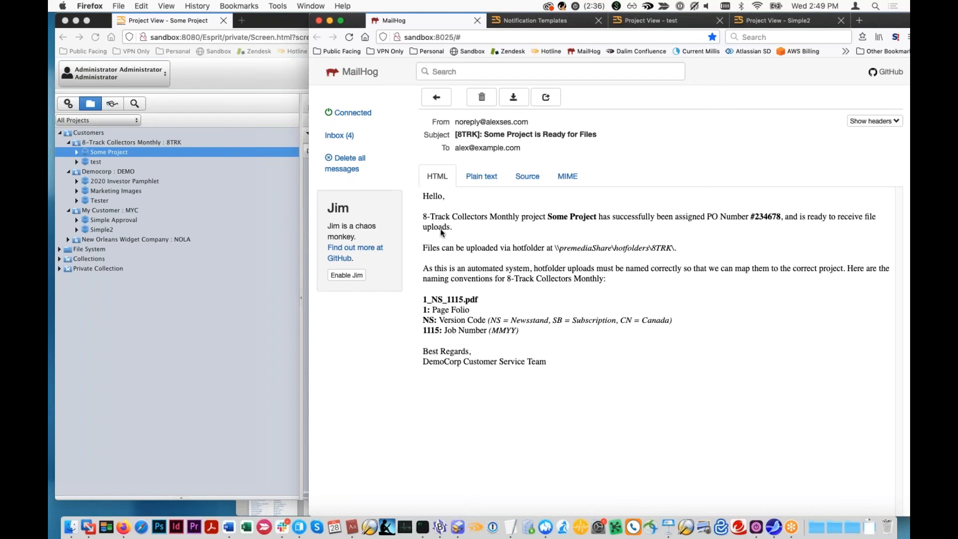
# - Examine the hotfolder path, upload instructions and file naming conventions for 8-Track Collectors Monthly in the e-mail
pyautogui.moveTo(441, 247); pyautogui.dragTo(573, 243)
pyautogui.moveTo(683, 248); pyautogui.dragTo(385, 243)
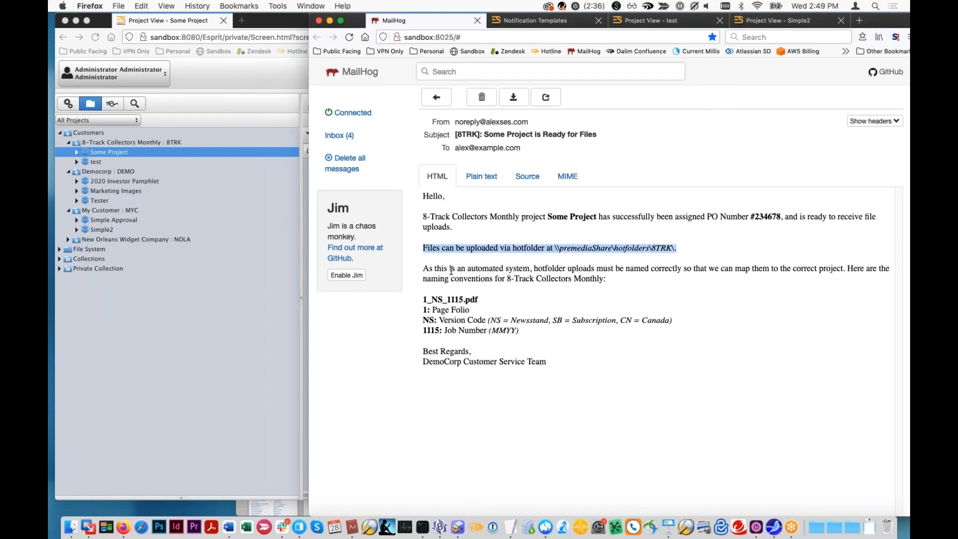
pyautogui.moveTo(423, 269); pyautogui.dragTo(608, 276)
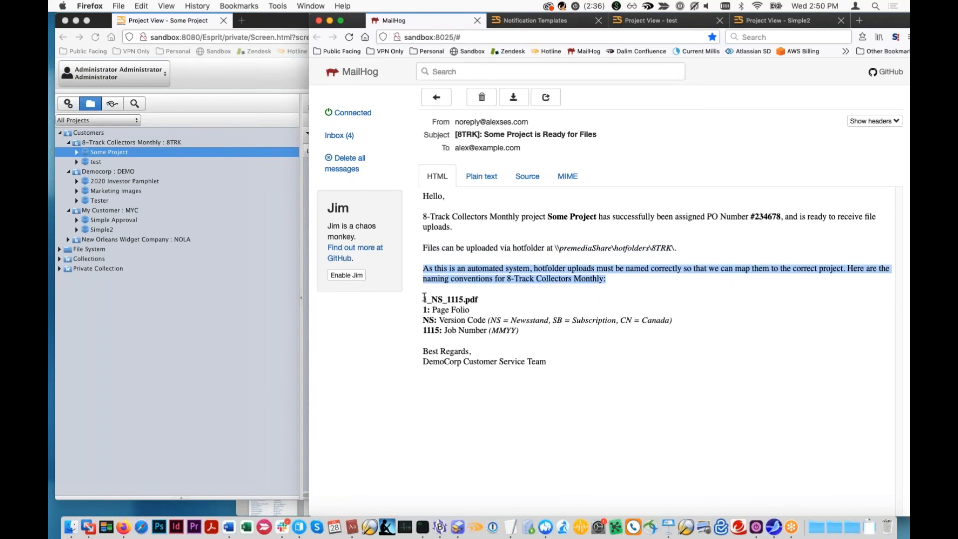
pyautogui.moveTo(424, 298); pyautogui.dragTo(500, 338)
pyautogui.click(482, 313)
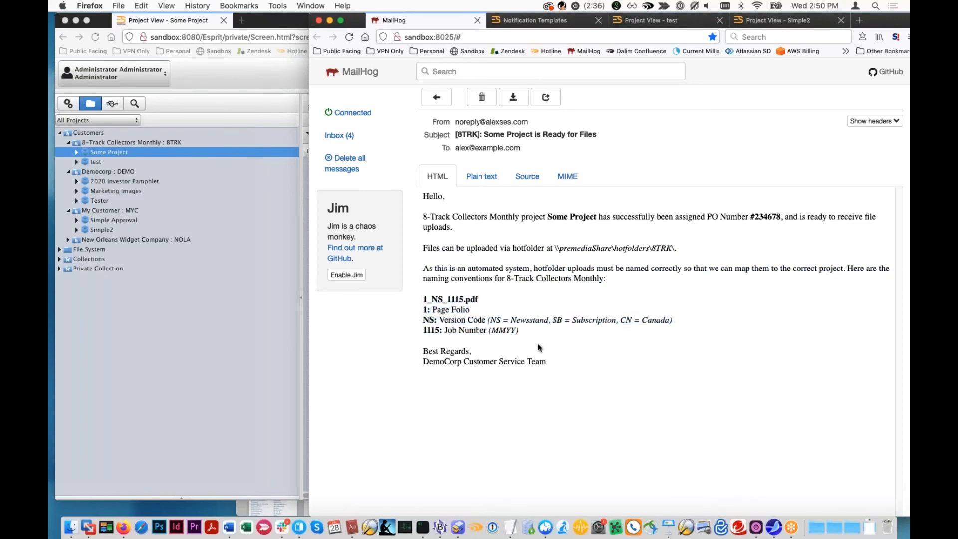
# - Switch to the ES project window and create a project named Some Other Test for the Democorp customer
pyautogui.click(124, 178)
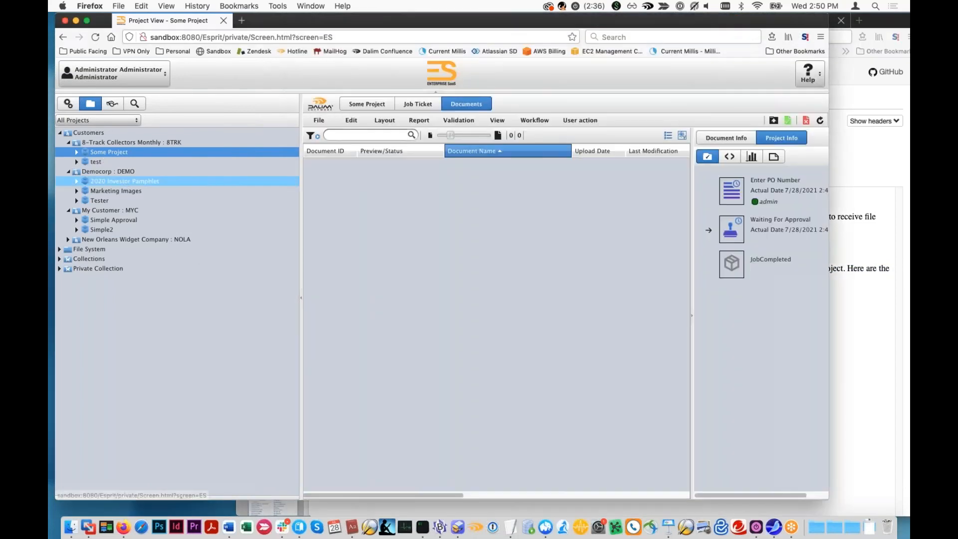
pyautogui.click(120, 172)
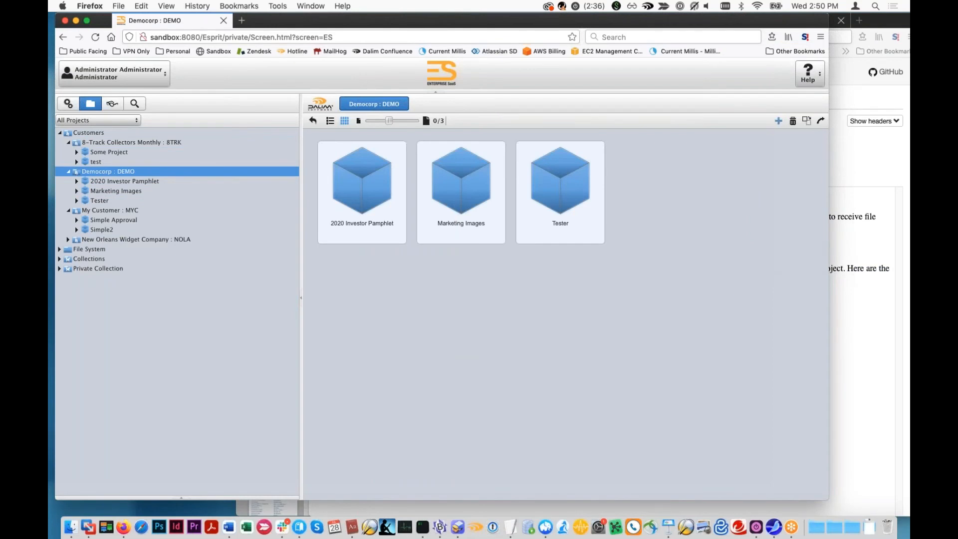
pyautogui.click(779, 121)
pyautogui.write('Test')
pyautogui.press('super+a')
pyautogui.write('S')
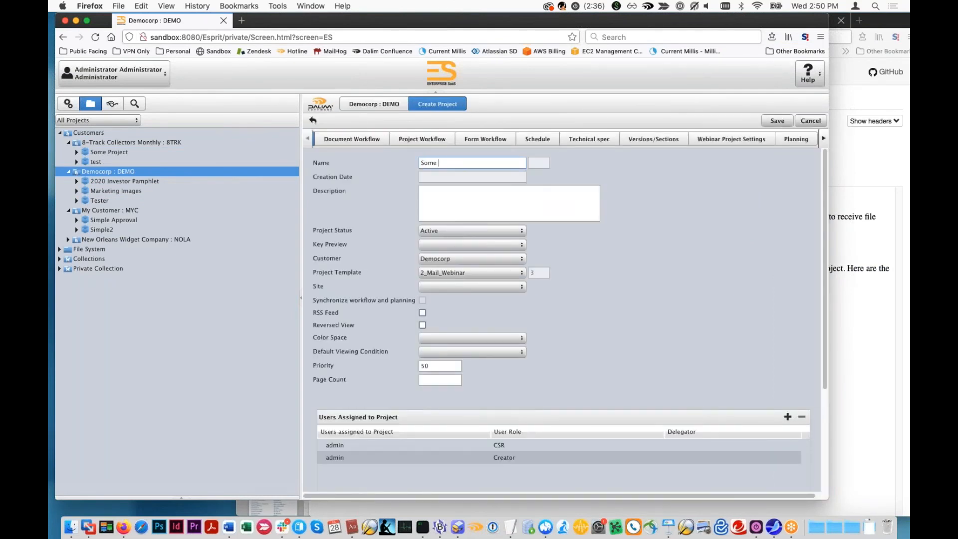
pyautogui.click(780, 121)
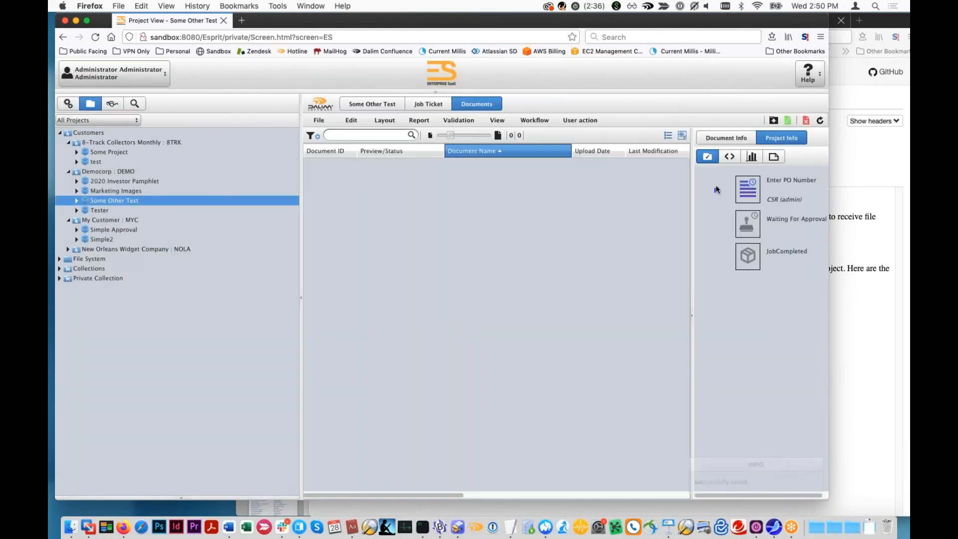
# - Approve Some Other Test's Enter PO Number milestone with a purchase order number, and refresh the project's workflow status
pyautogui.click(178, 116)
pyautogui.write('67967')
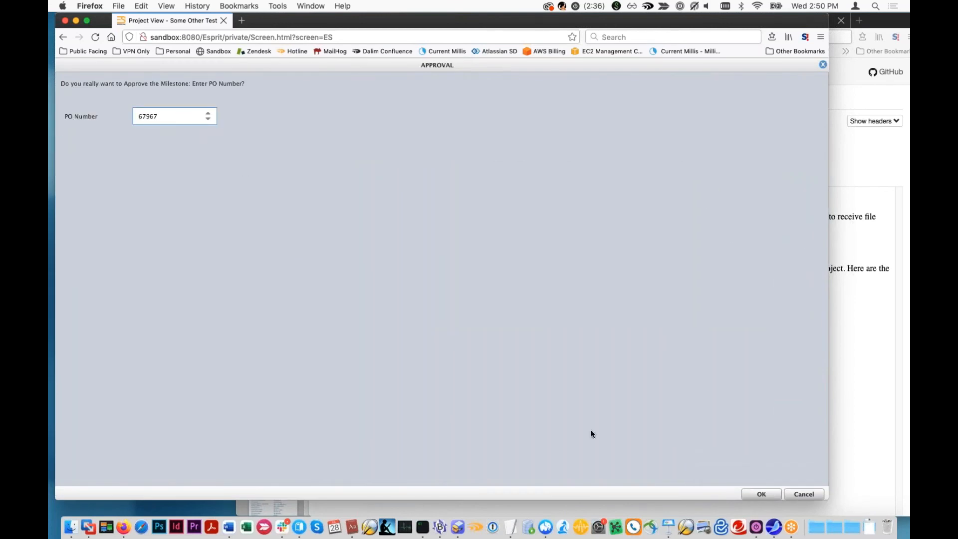
pyautogui.click(761, 493)
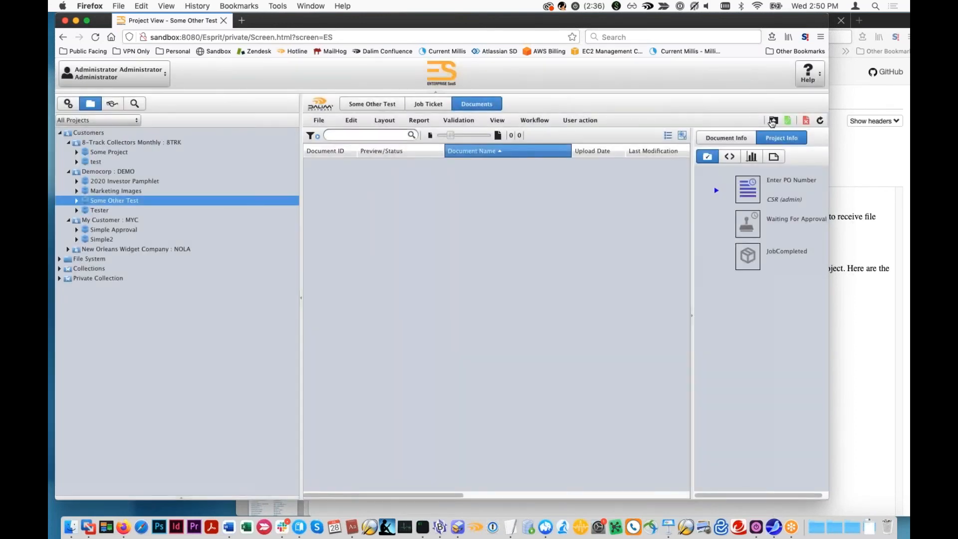
pyautogui.click(821, 121)
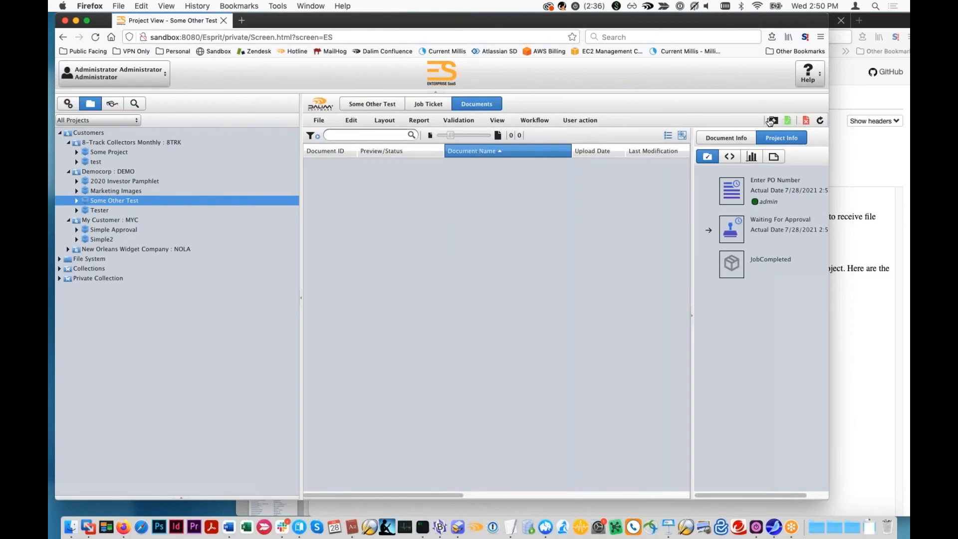
# - Check the MailHog inbox for Some Other Test's notification and compare it with the project's workflow status in ES
pyautogui.click(842, 235)
pyautogui.click(369, 138)
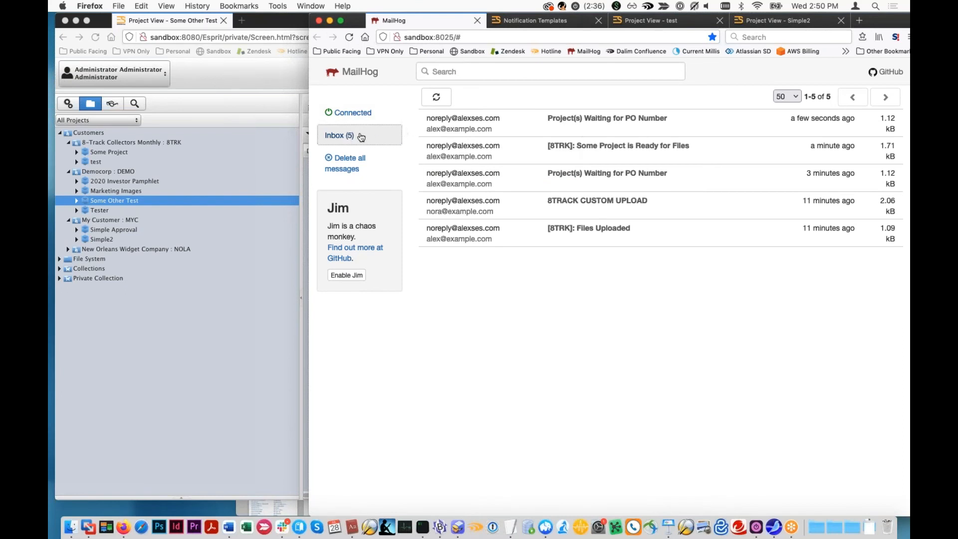
pyautogui.click(446, 104)
pyautogui.click(446, 105)
pyautogui.click(230, 290)
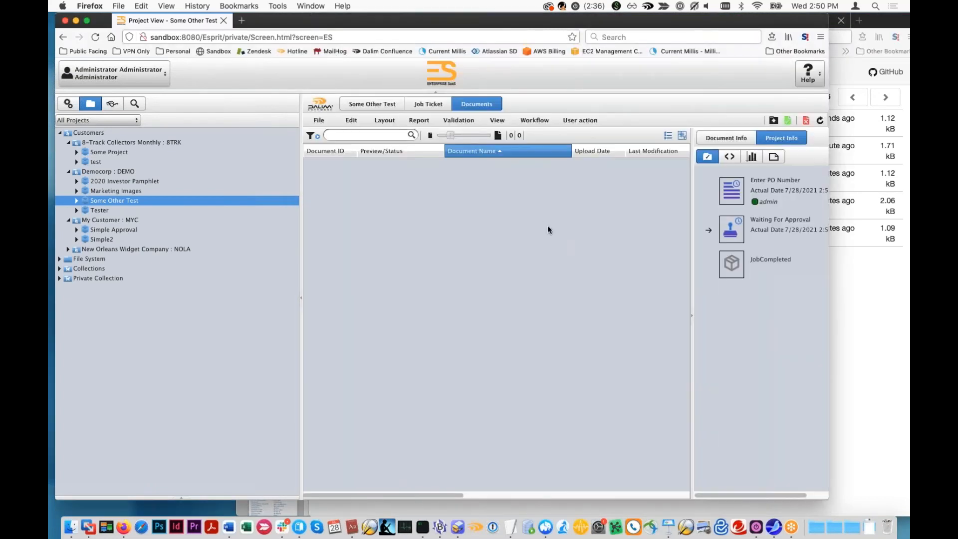
pyautogui.click(867, 259)
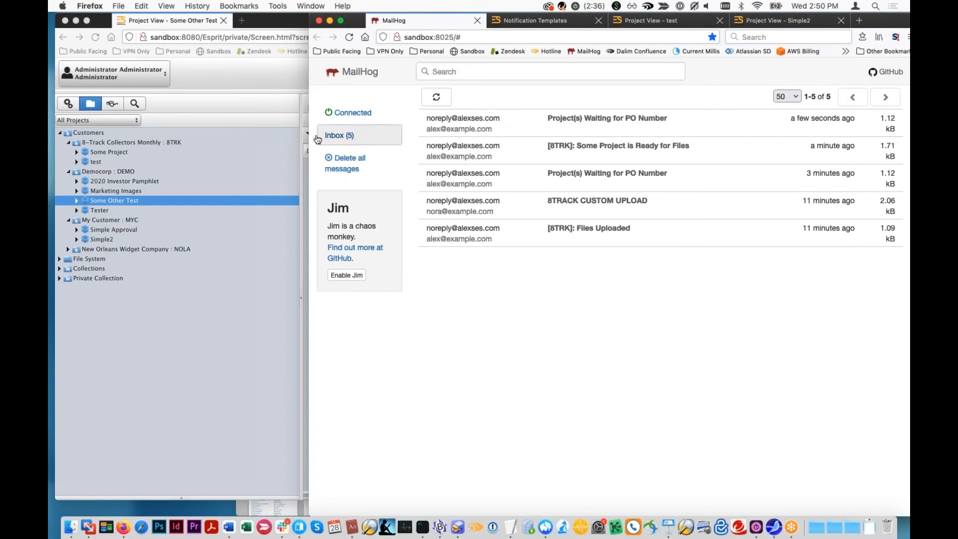
# - Review the Milestones section of the ES notification user preferences while checking MailHog for the new e-mail
pyautogui.click(150, 88)
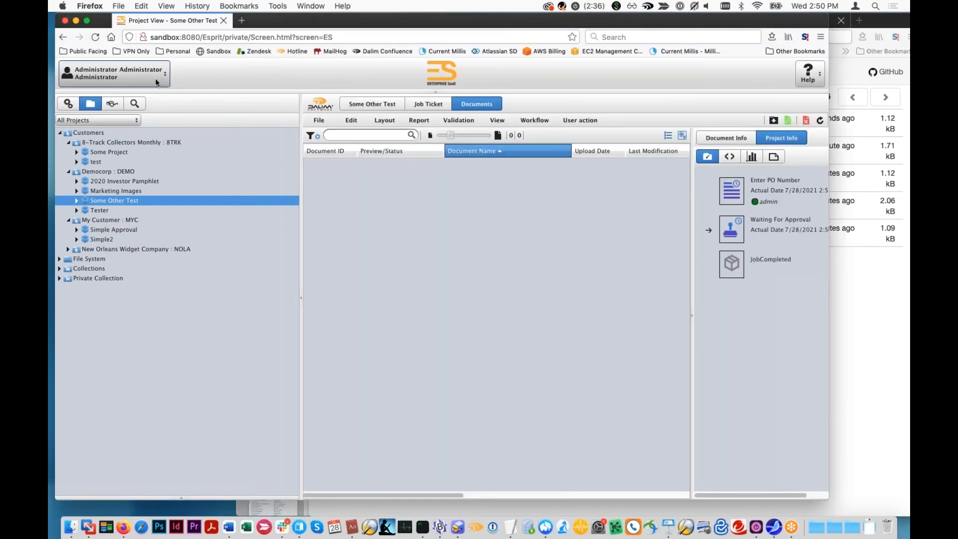
pyautogui.click(155, 78)
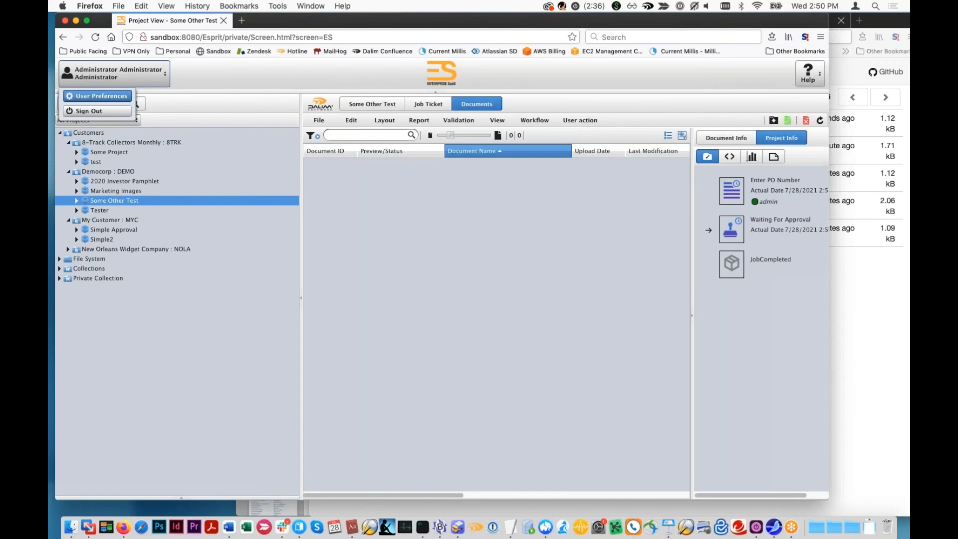
pyautogui.click(97, 96)
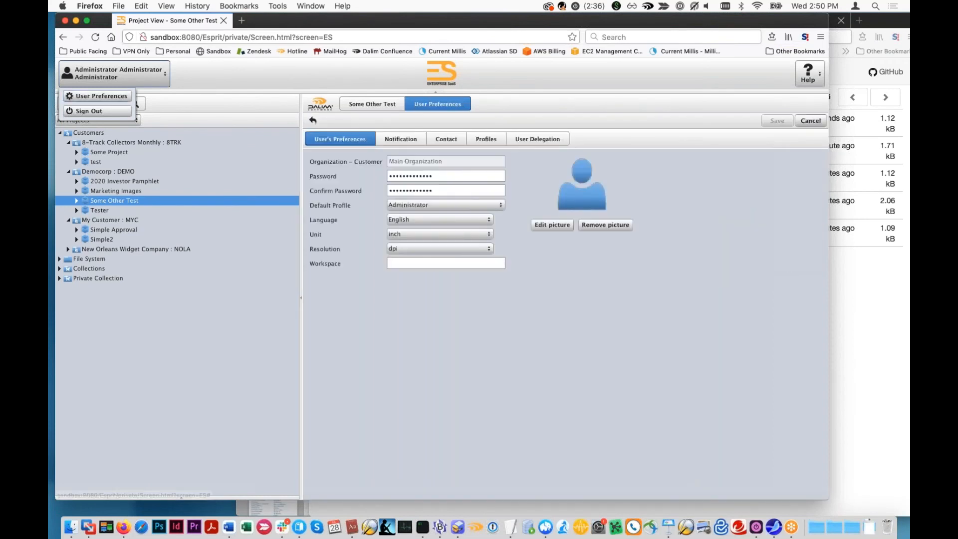
pyautogui.click(401, 138)
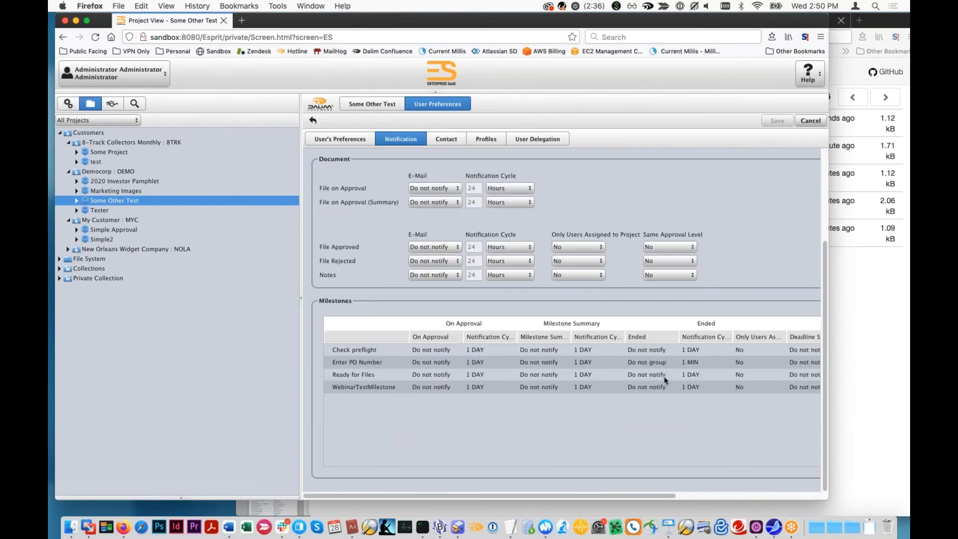
pyautogui.click(833, 376)
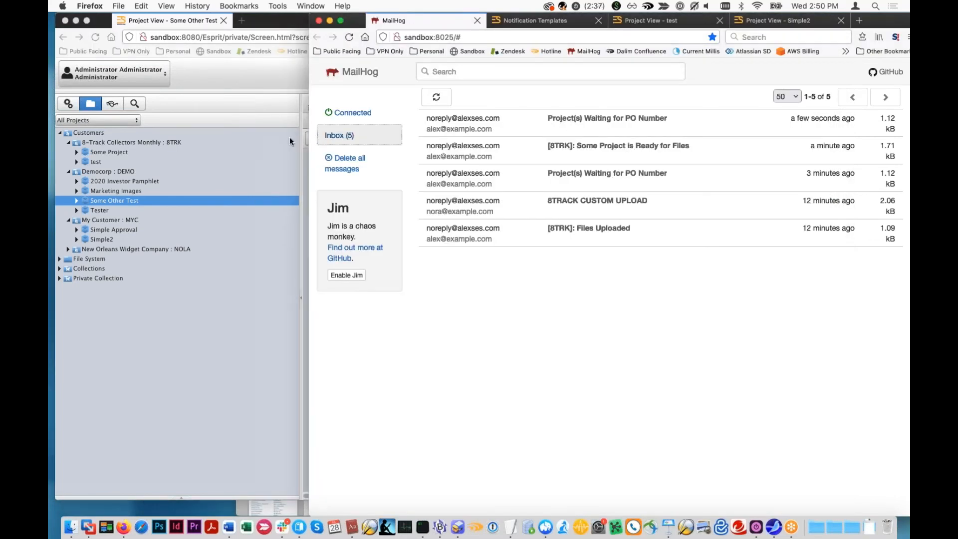
pyautogui.click(217, 326)
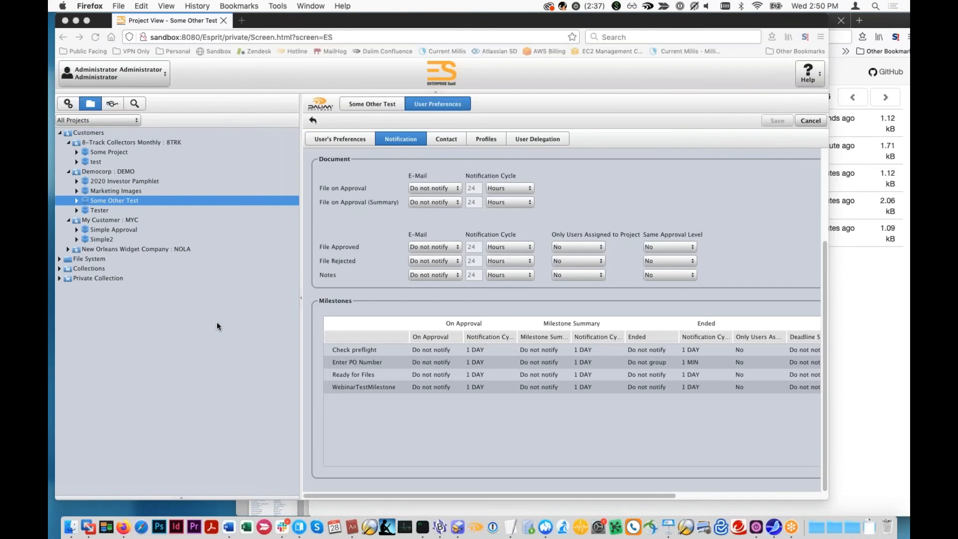
pyautogui.click(345, 139)
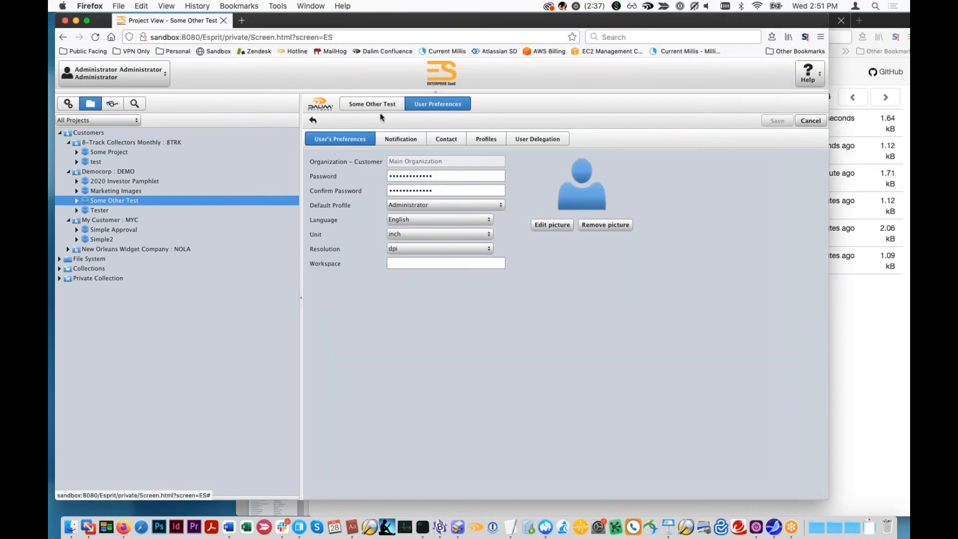
# - Read the hotfolder path and naming conventions in MailHog's "[DEMO]: Some Other Test is Ready for Files" e-mail and return to the inbox
pyautogui.click(893, 353)
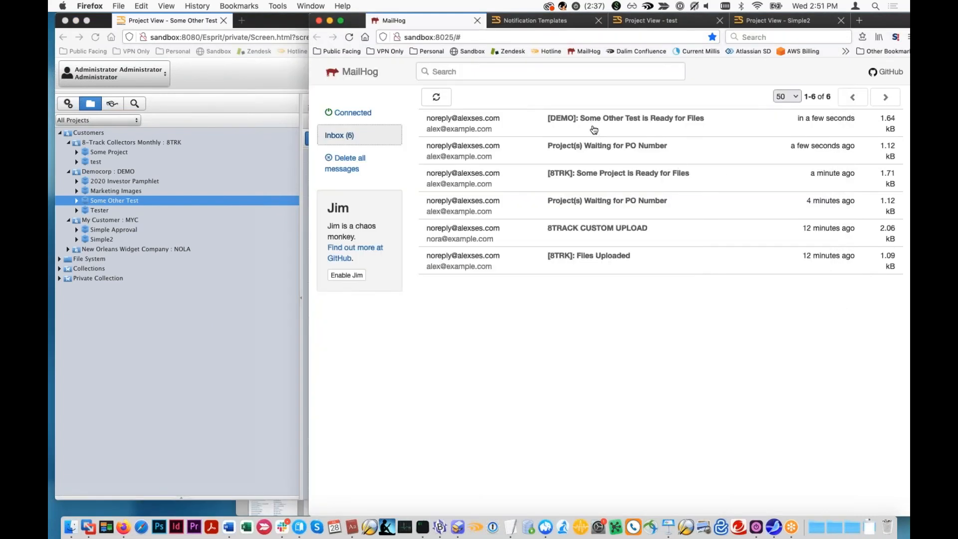
pyautogui.rightClick(567, 125)
pyautogui.click(533, 125)
pyautogui.click(550, 126)
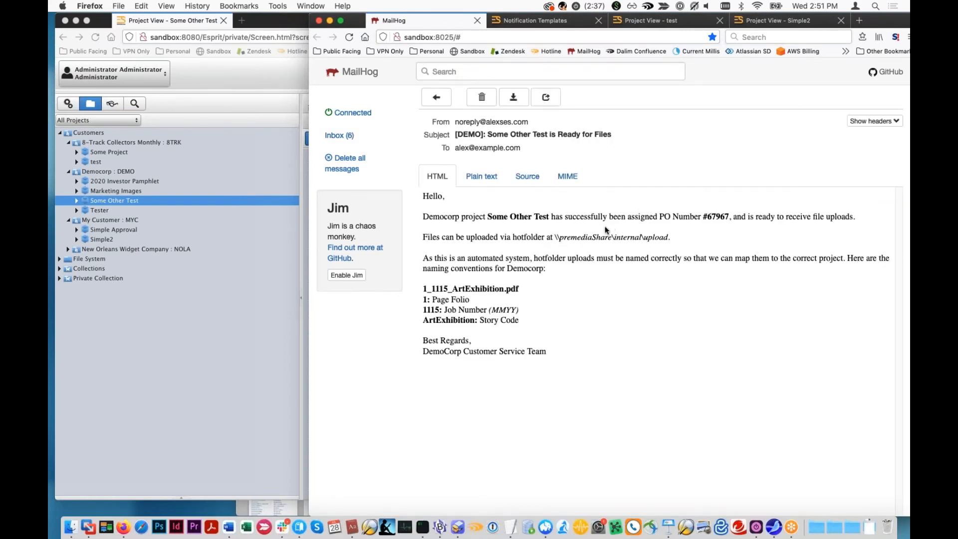
pyautogui.moveTo(669, 239); pyautogui.dragTo(531, 238)
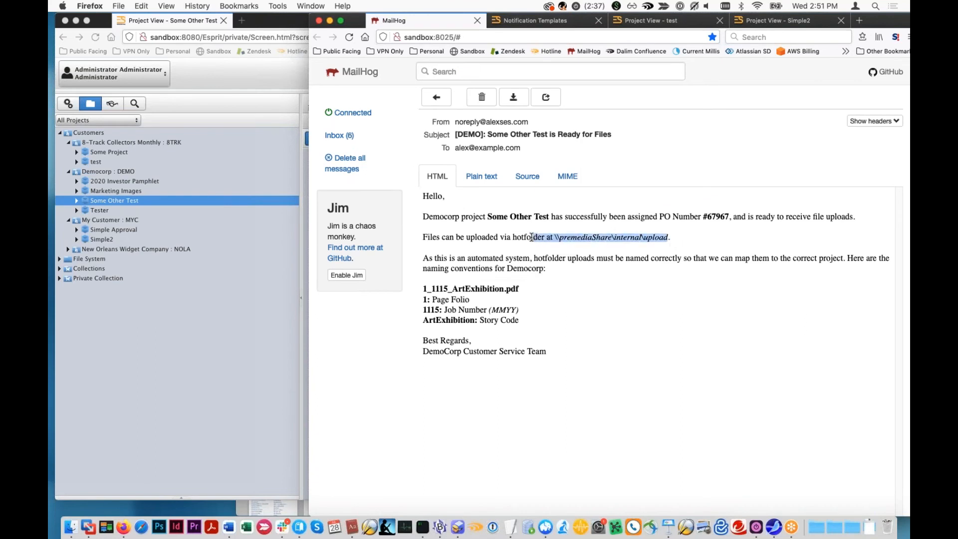
pyautogui.moveTo(421, 289); pyautogui.dragTo(498, 324)
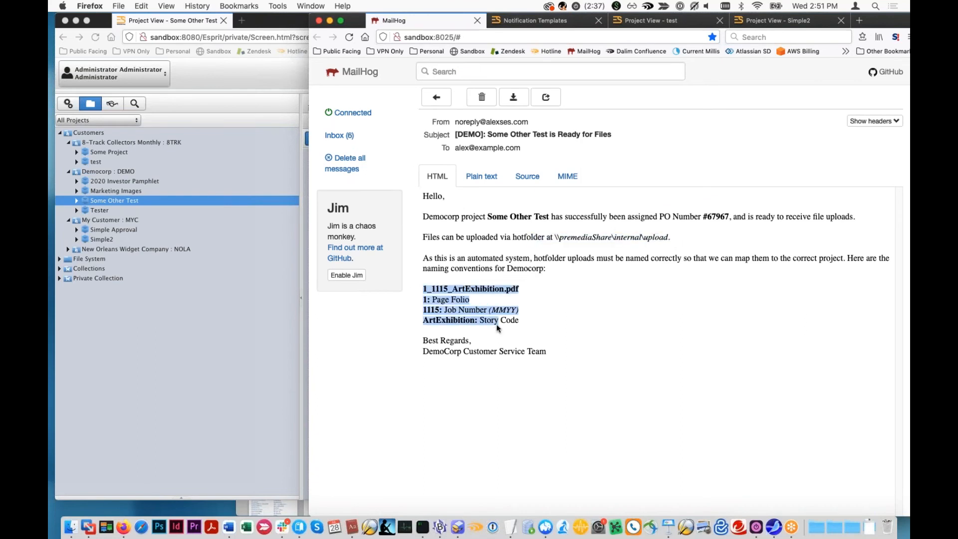
pyautogui.click(436, 97)
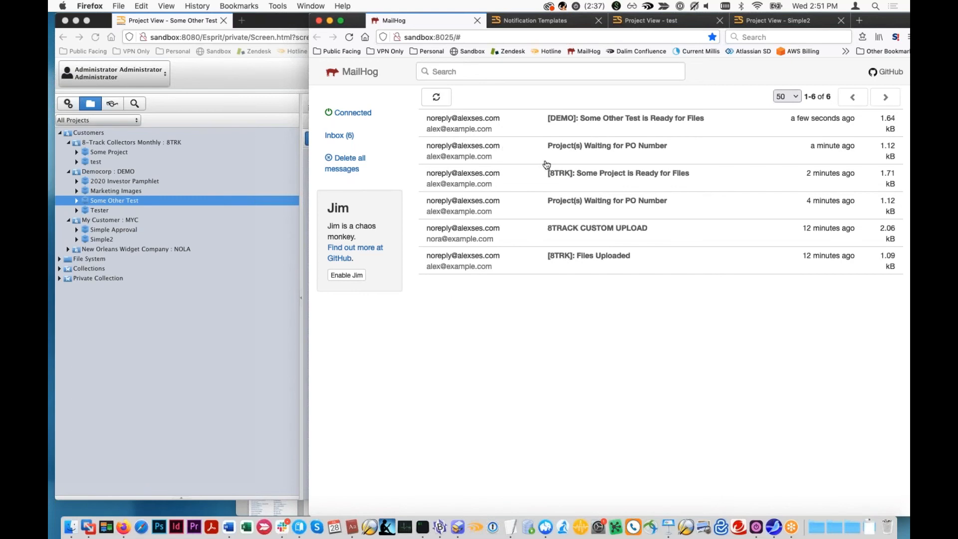
# - Delete the newest "Project(s) Waiting for PO Number" e-mail and open "[DEMO]: Some Other Test is Ready for Files"
pyautogui.click(569, 144)
pyautogui.click(472, 102)
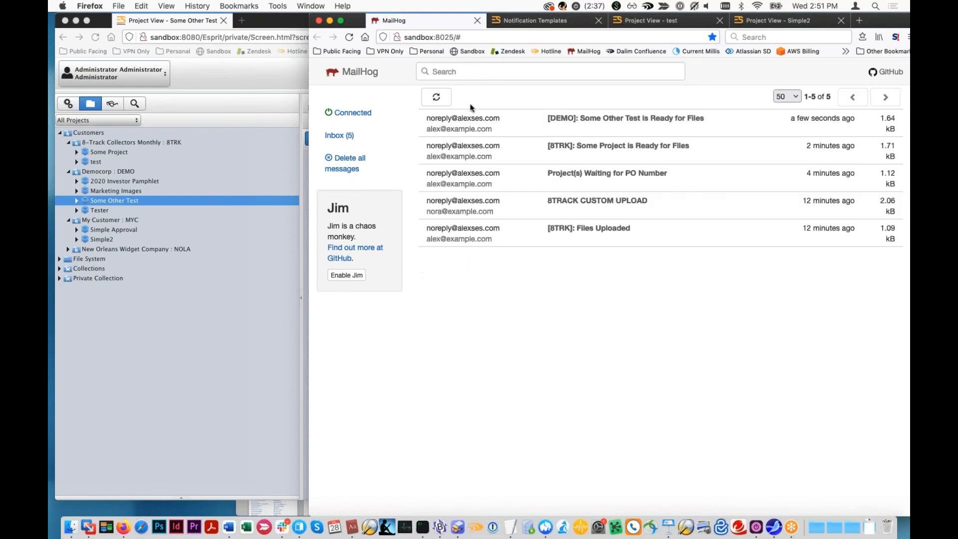
pyautogui.click(546, 124)
pyautogui.click(438, 97)
pyautogui.click(549, 128)
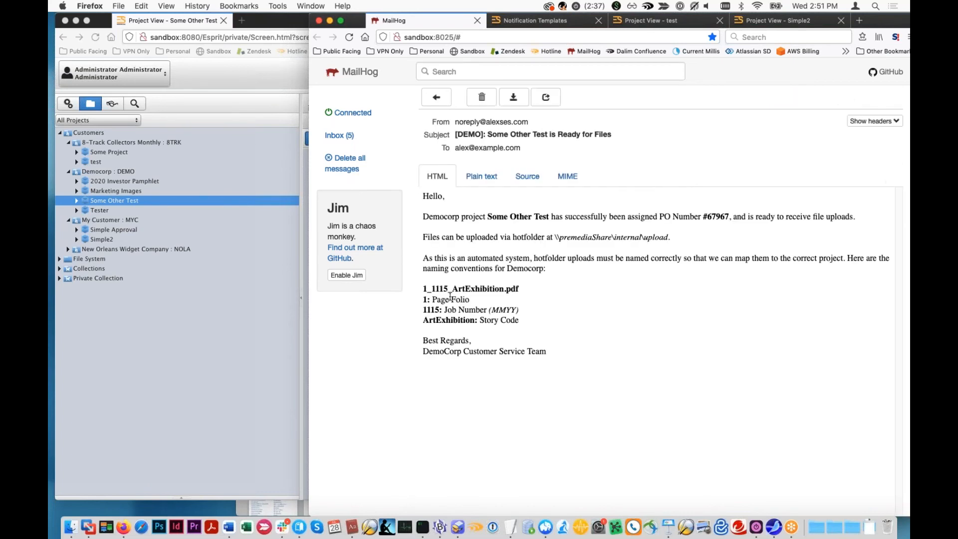
# - Compare the story code and hotfolder path in the Democorp e-mail with the "[8TRK]: Some Project is Ready for Files" e-mail
pyautogui.moveTo(520, 321); pyautogui.dragTo(486, 320)
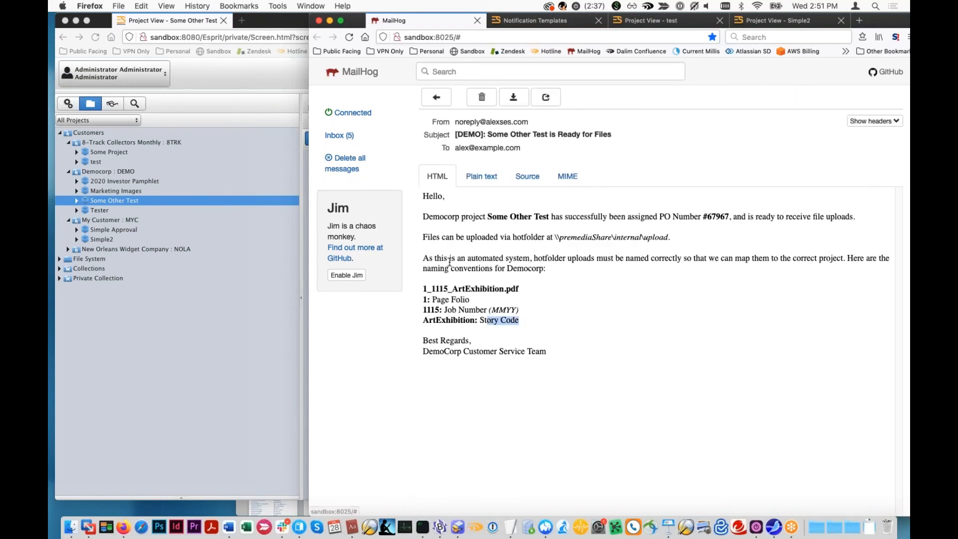
pyautogui.moveTo(670, 237); pyautogui.dragTo(542, 237)
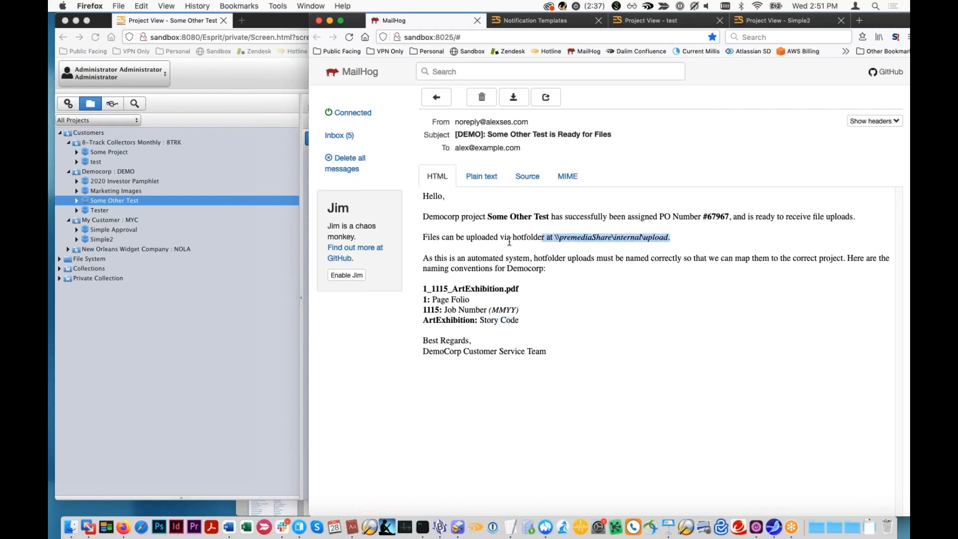
pyautogui.click(350, 136)
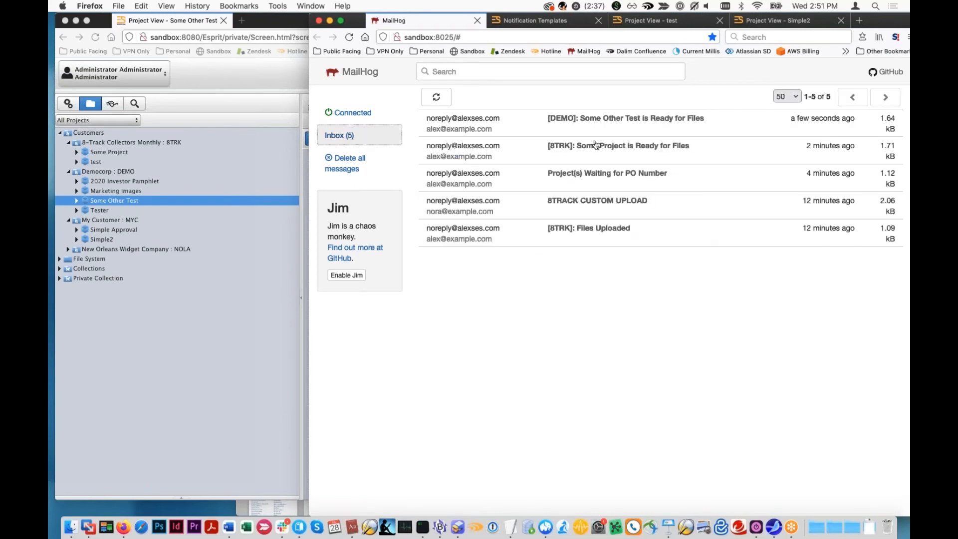
pyautogui.click(588, 144)
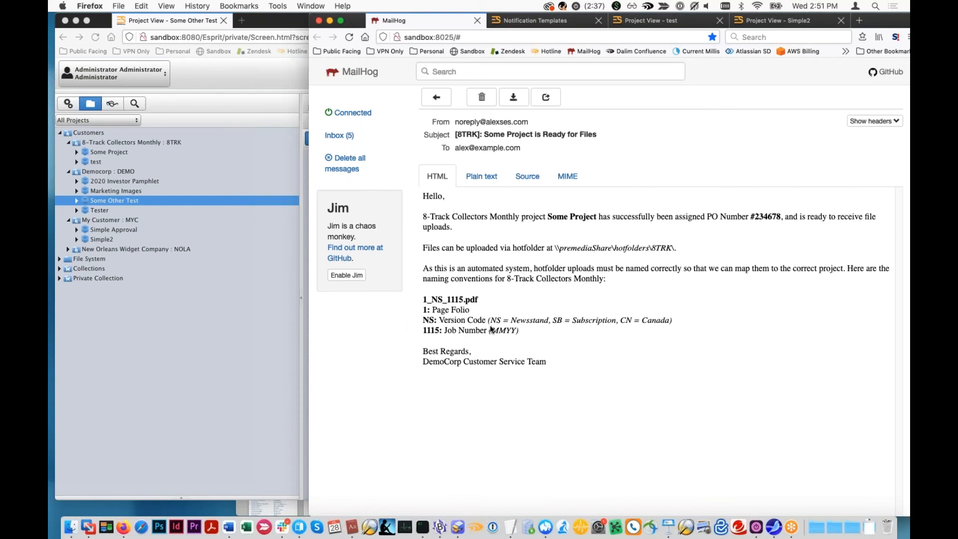
# - Examine the hotfolder path and naming convention description in the File Submission Info of customer 8-Track Collectors Monthly in ES
pyautogui.click(252, 405)
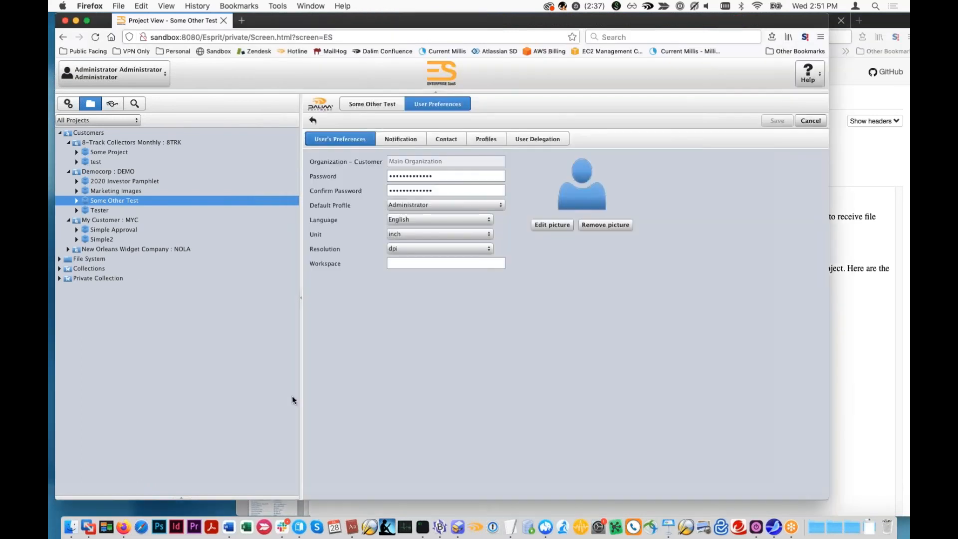
pyautogui.click(65, 104)
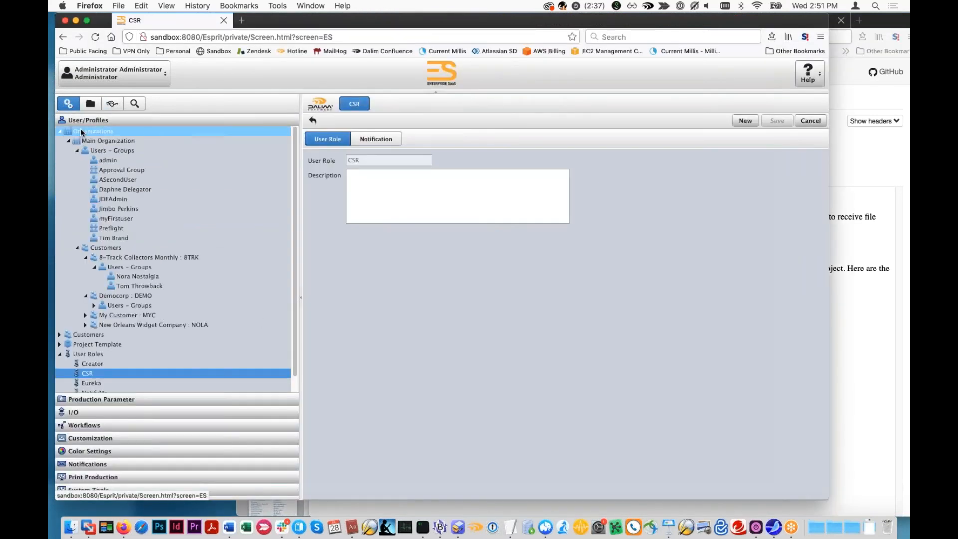
pyautogui.click(134, 258)
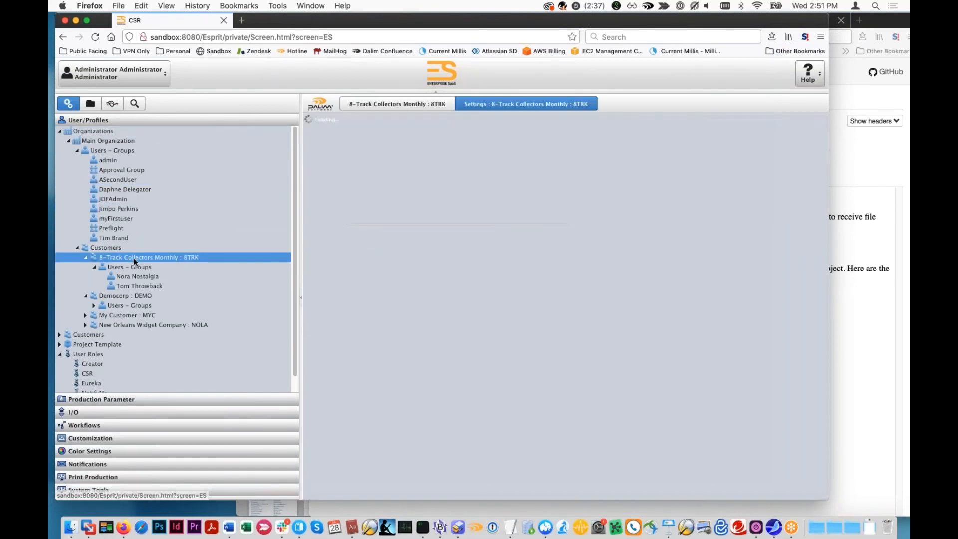
pyautogui.click(738, 141)
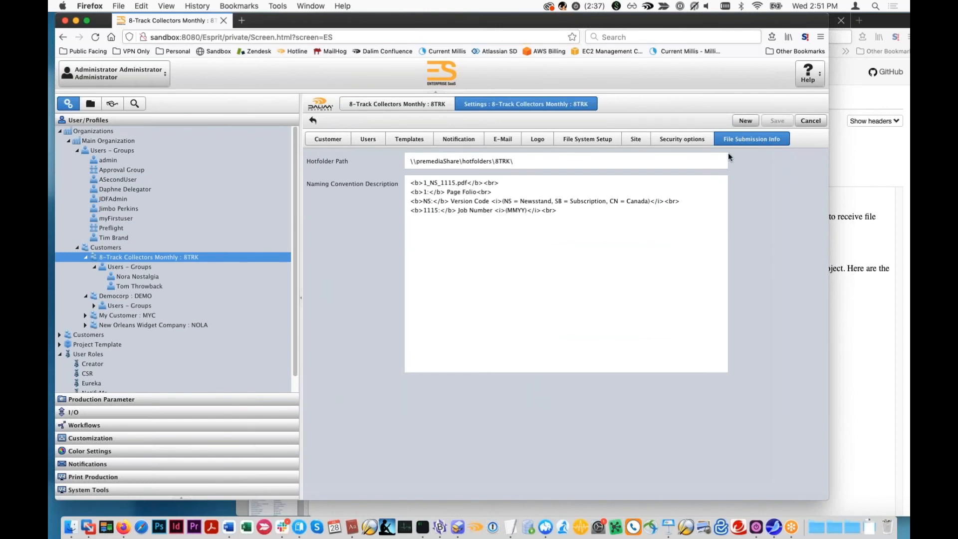
pyautogui.moveTo(528, 169); pyautogui.dragTo(404, 177)
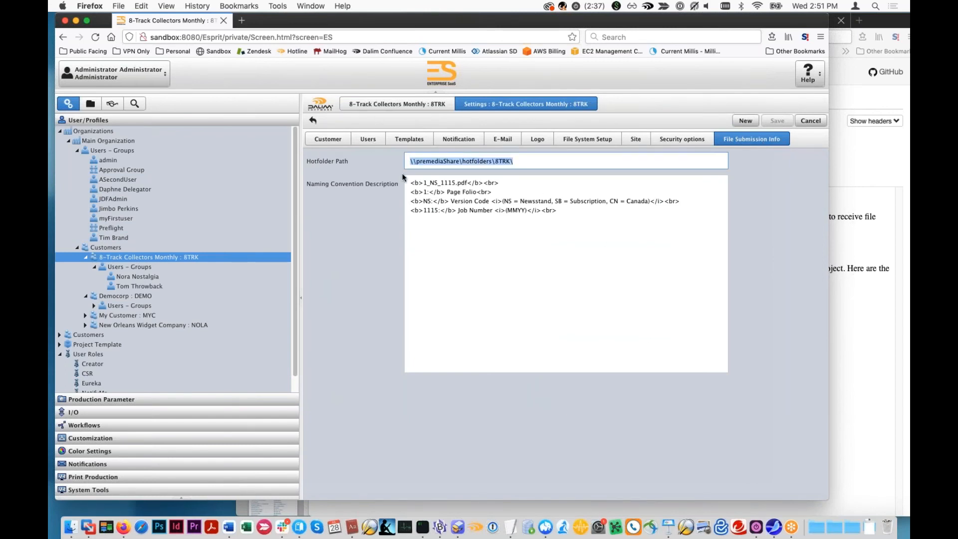
pyautogui.click(542, 209)
pyautogui.press('super+a')
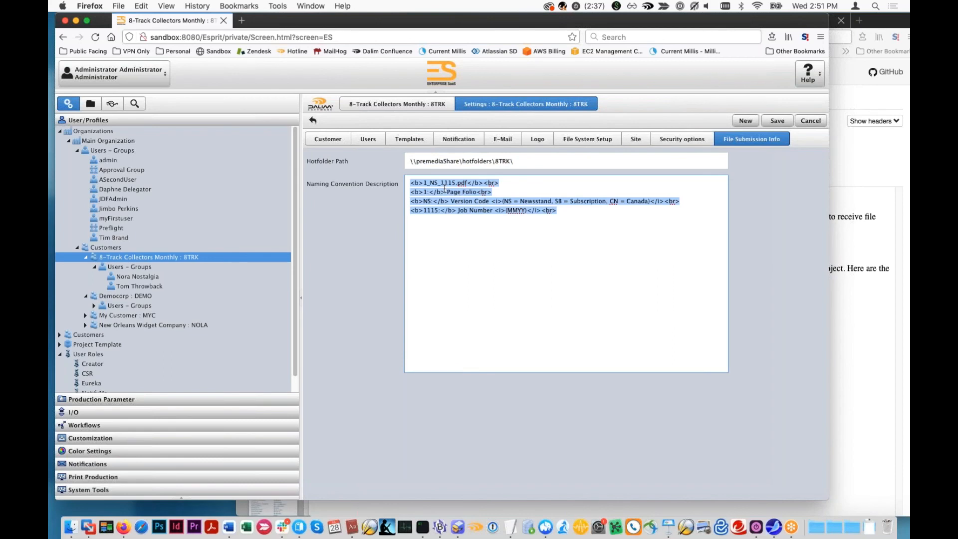
pyautogui.click(421, 182)
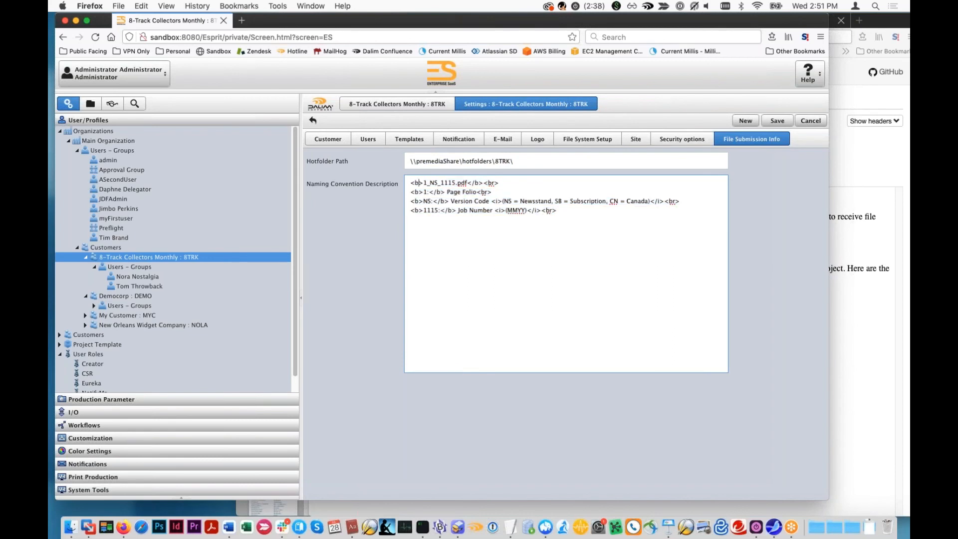
# - Arrange the ES and MailHog windows side by side and compare 8TRK's naming convention description with the received e-mail
pyautogui.moveTo(658, 24); pyautogui.dragTo(560, 30)
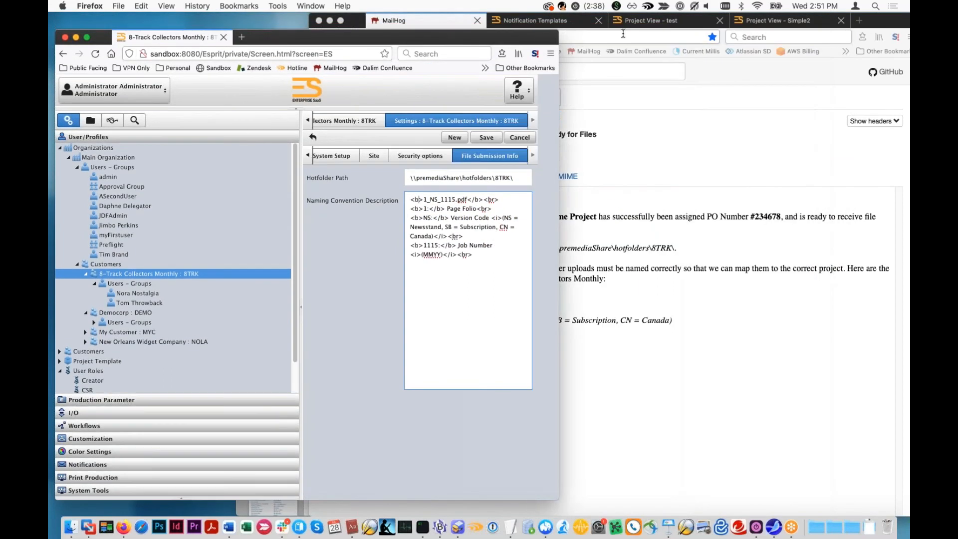
pyautogui.click(405, 21)
pyautogui.moveTo(363, 19); pyautogui.dragTo(427, 21)
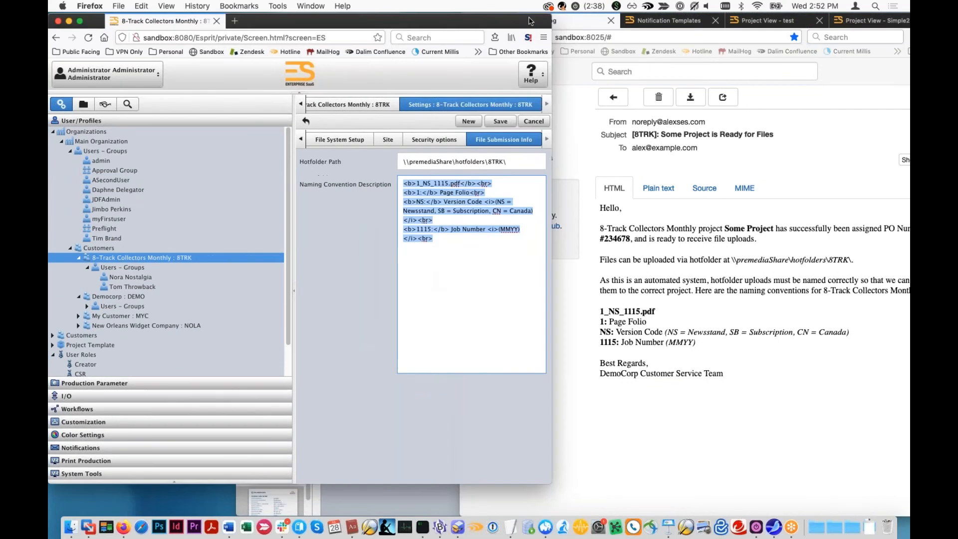
pyautogui.moveTo(551, 20); pyautogui.dragTo(551, 20)
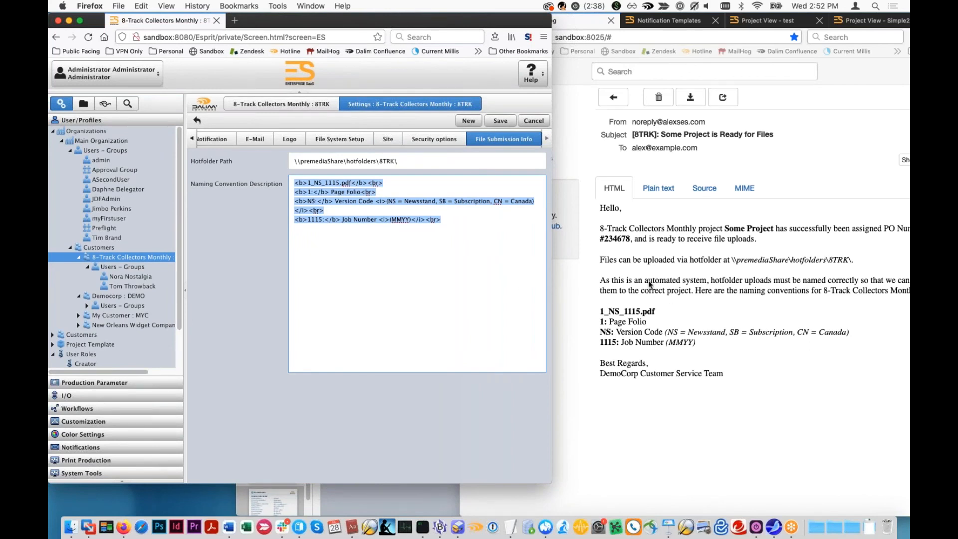
pyautogui.moveTo(296, 183); pyautogui.dragTo(471, 230)
pyautogui.click(472, 230)
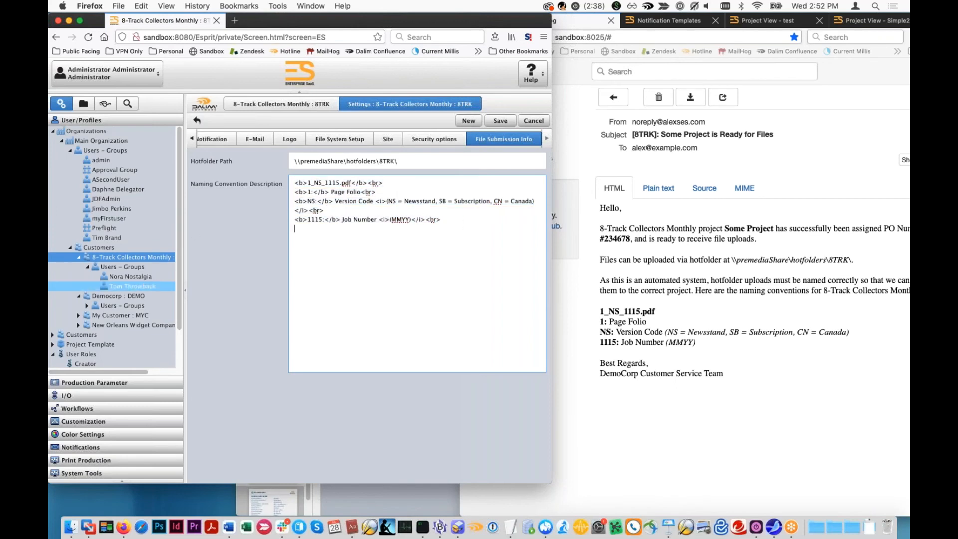
# - Review the hotfolder path and naming convention description in customer Democorp's File Submission Info
pyautogui.click(99, 297)
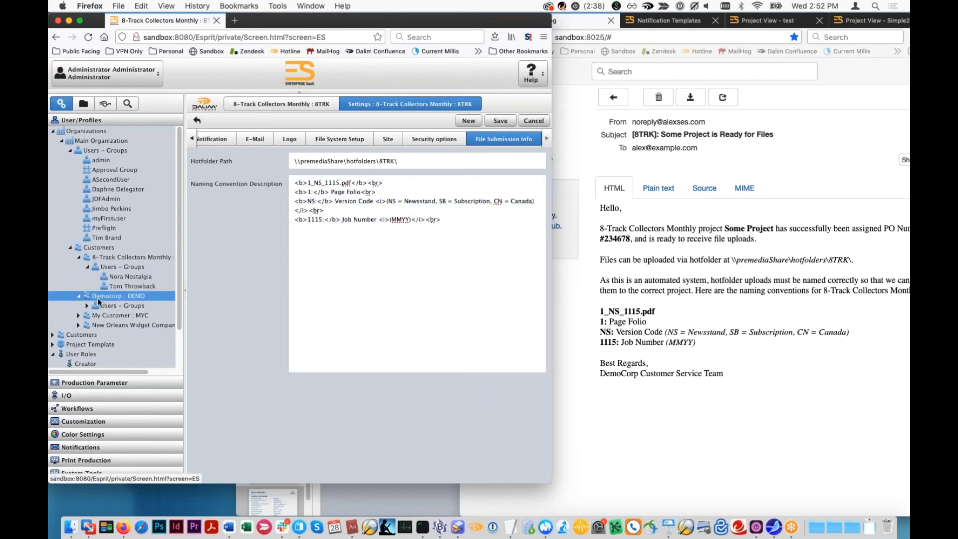
pyautogui.click(304, 289)
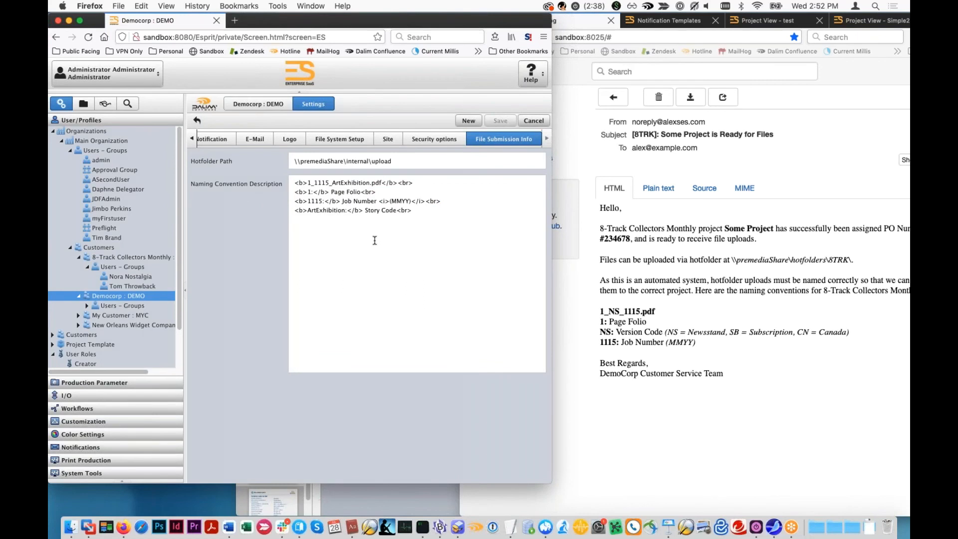
pyautogui.scroll(-3, 105, 348)
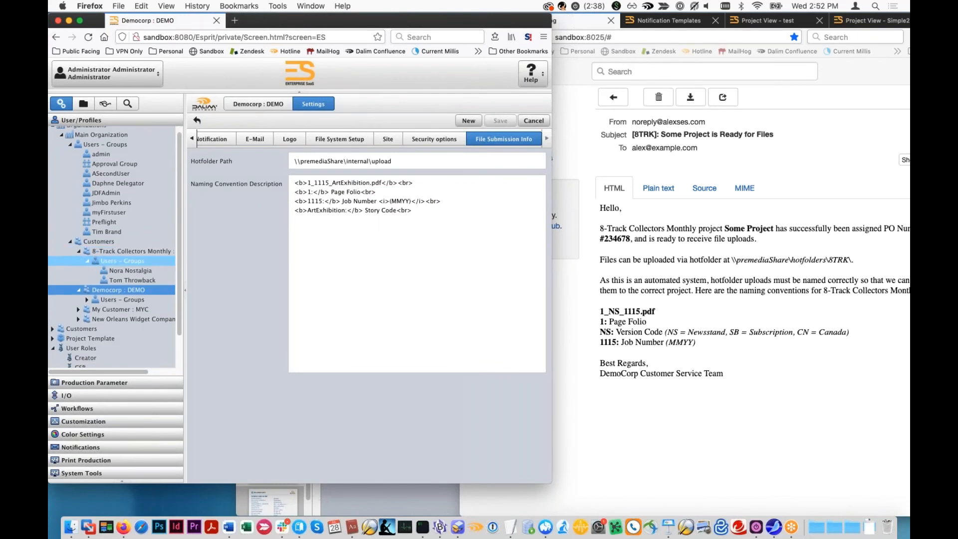
# - Check which e-mail template is assigned to "Milestone Completed : Enter PO Number" in Notification Templates, leaving the assignment as is
pyautogui.click(101, 447)
pyautogui.click(100, 374)
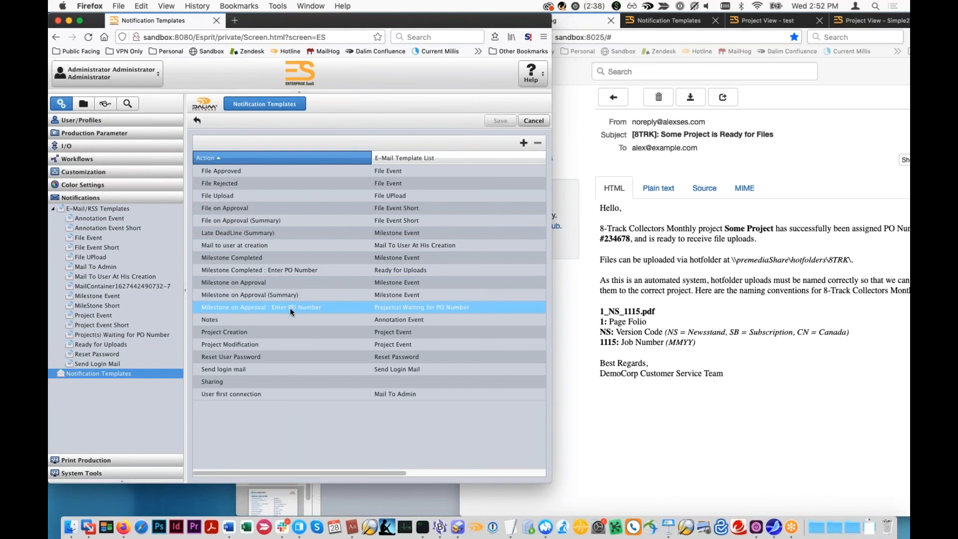
pyautogui.doubleClick(349, 272)
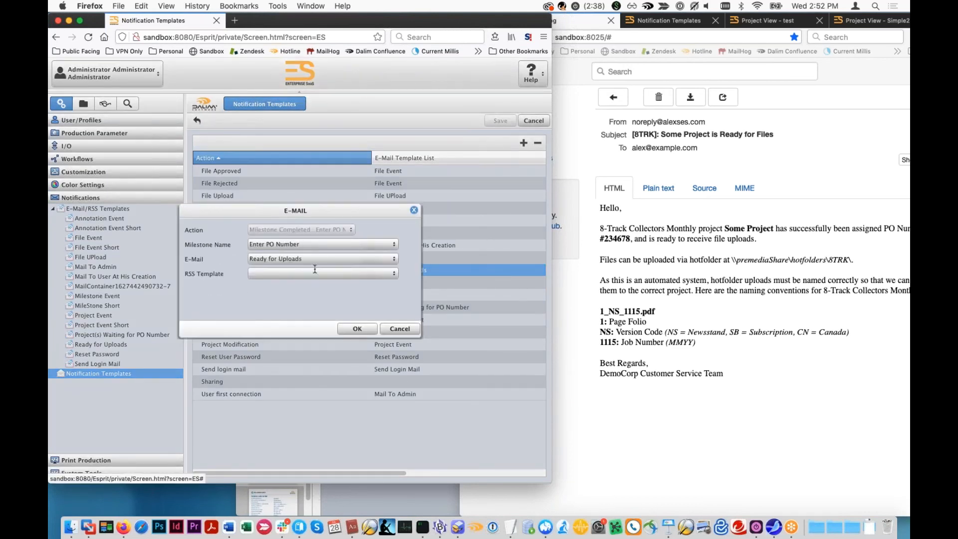
pyautogui.click(402, 329)
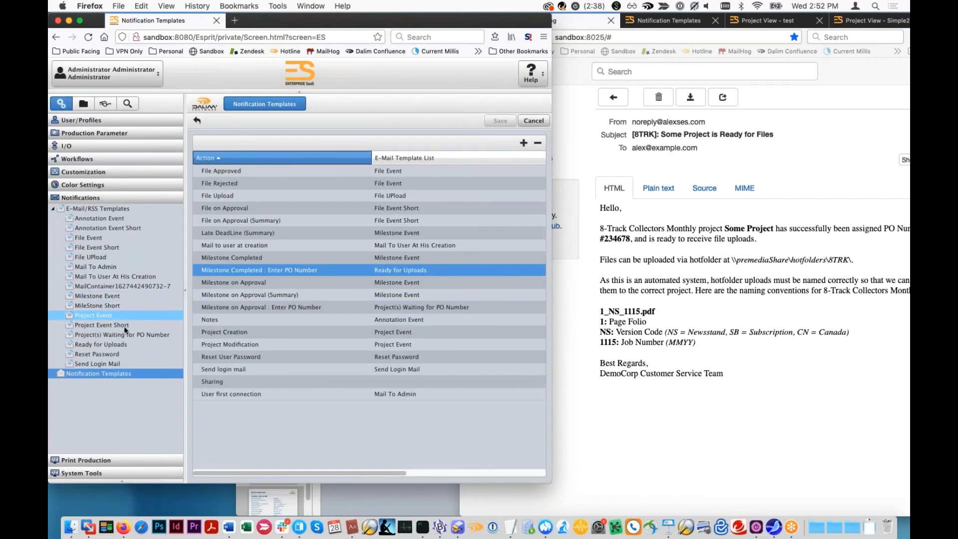
# - Open the English e-mail of the Ready for Uploads template and compare its subject variables and header with the received 8TRK e-mail
pyautogui.click(120, 348)
pyautogui.doubleClick(355, 270)
pyautogui.moveTo(214, 138); pyautogui.dragTo(134, 135)
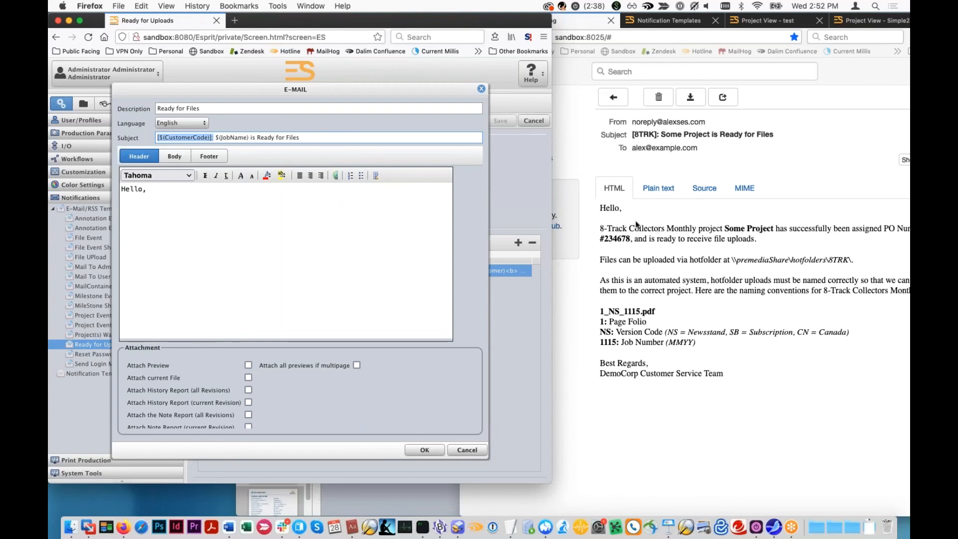
pyautogui.click(605, 267)
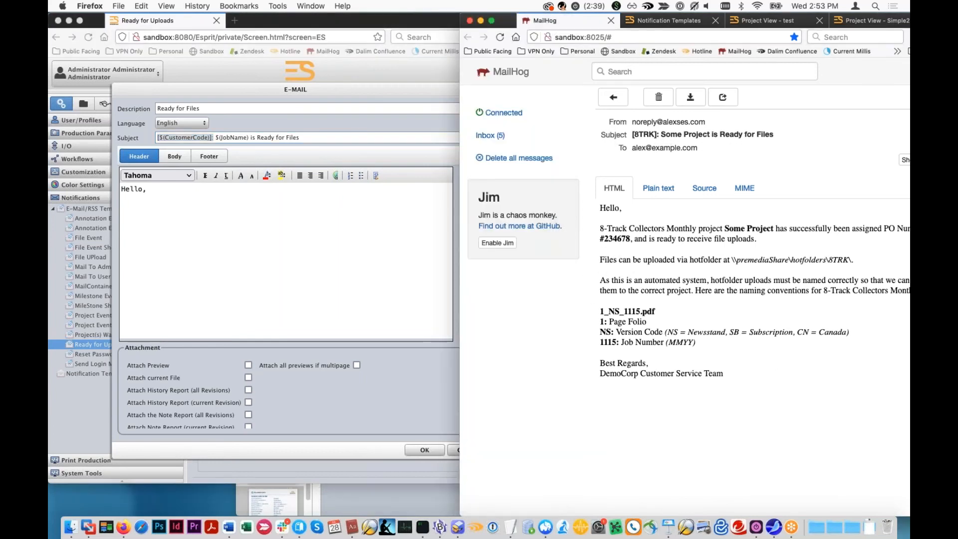
pyautogui.moveTo(599, 227); pyautogui.dragTo(711, 353)
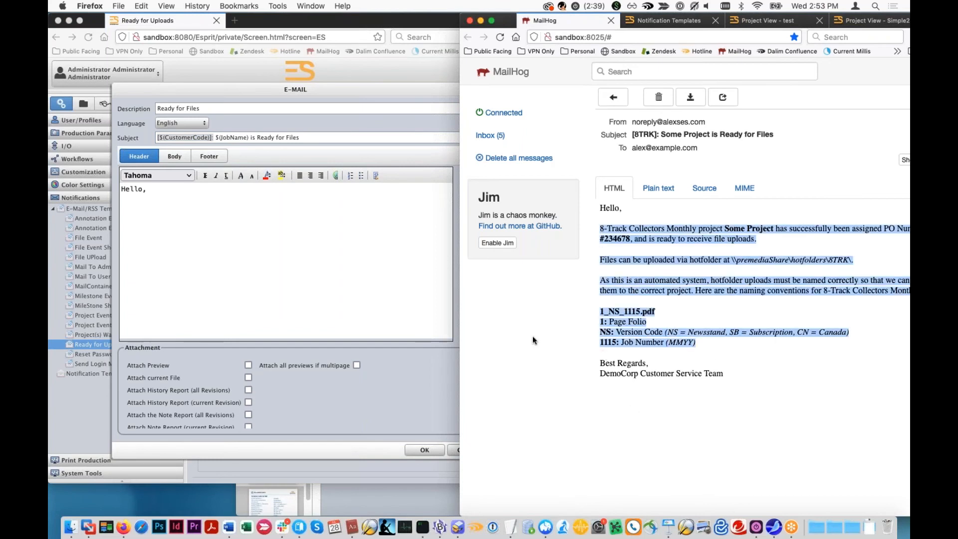
pyautogui.click(357, 279)
# - Examine the customer, job name, hotfolder path and naming convention variables in the body of the Ready for Files e-mail
pyautogui.click(174, 156)
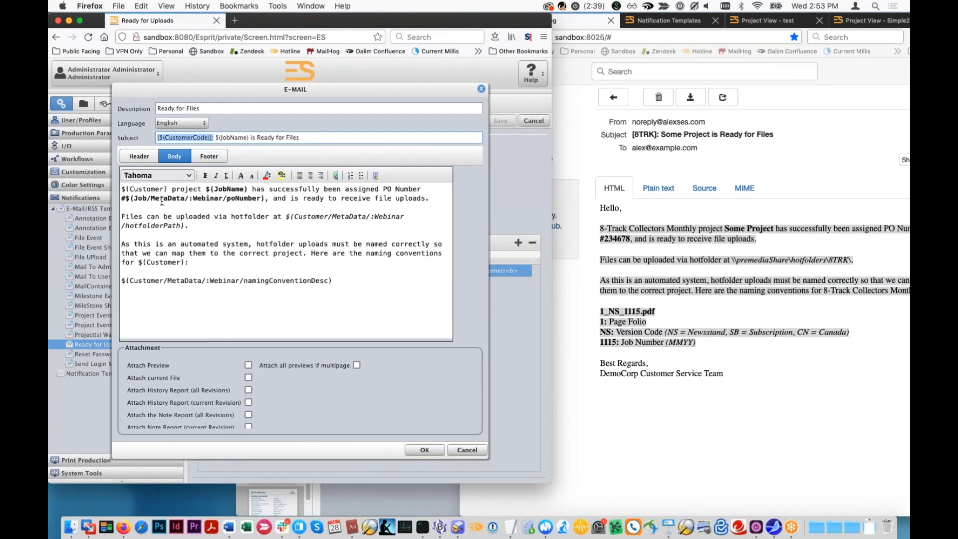
pyautogui.moveTo(121, 190); pyautogui.dragTo(214, 192)
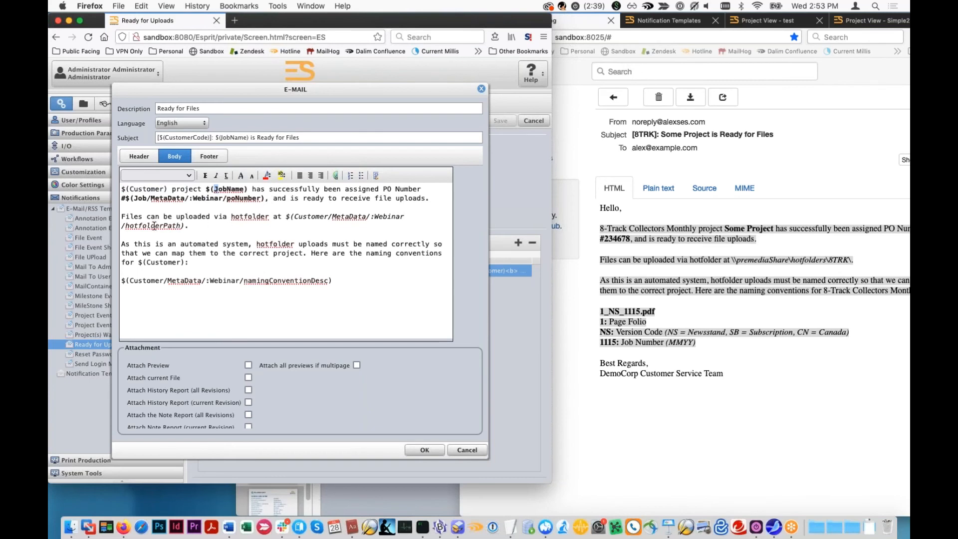
pyautogui.click(139, 157)
pyautogui.click(175, 158)
pyautogui.moveTo(188, 228); pyautogui.dragTo(121, 230)
pyautogui.click(276, 222)
pyautogui.moveTo(286, 221); pyautogui.dragTo(189, 228)
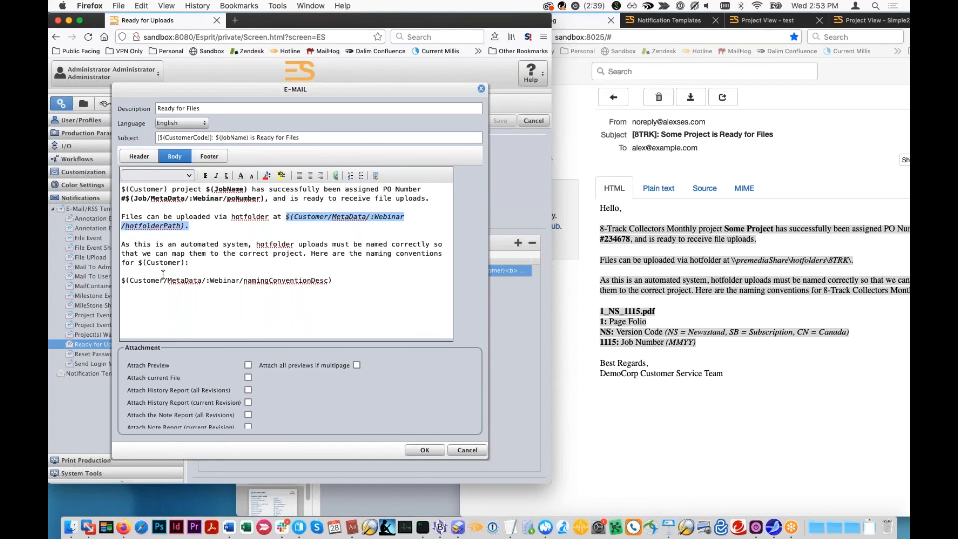
pyautogui.tripleClick(234, 280)
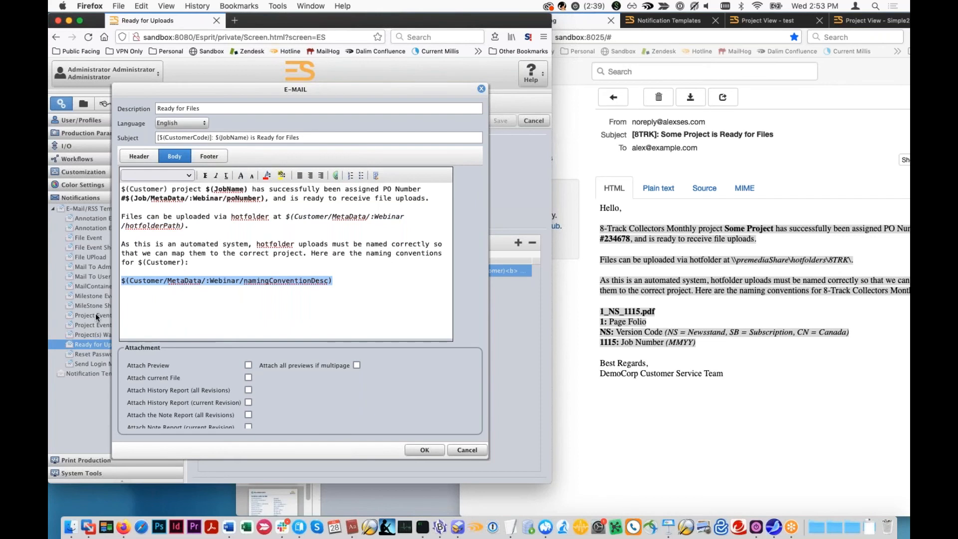
# - Try adding the variable $(Customer/Metadata/:CustomerName/headerText) below the greeting in the e-mail's header
pyautogui.click(140, 156)
pyautogui.click(150, 222)
pyautogui.press('Return')
pyautogui.write('$')
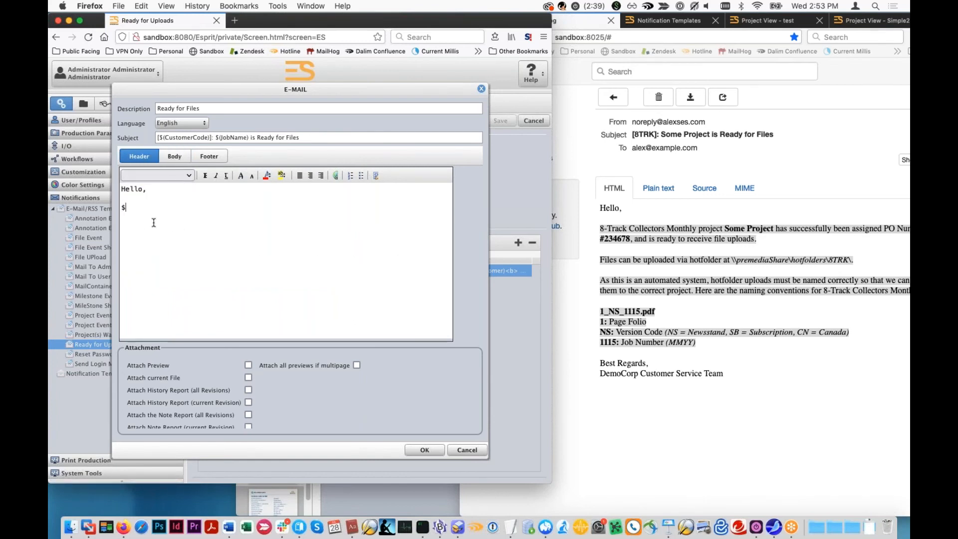
pyautogui.write('(Customer/Metadata/:CustomerNa')
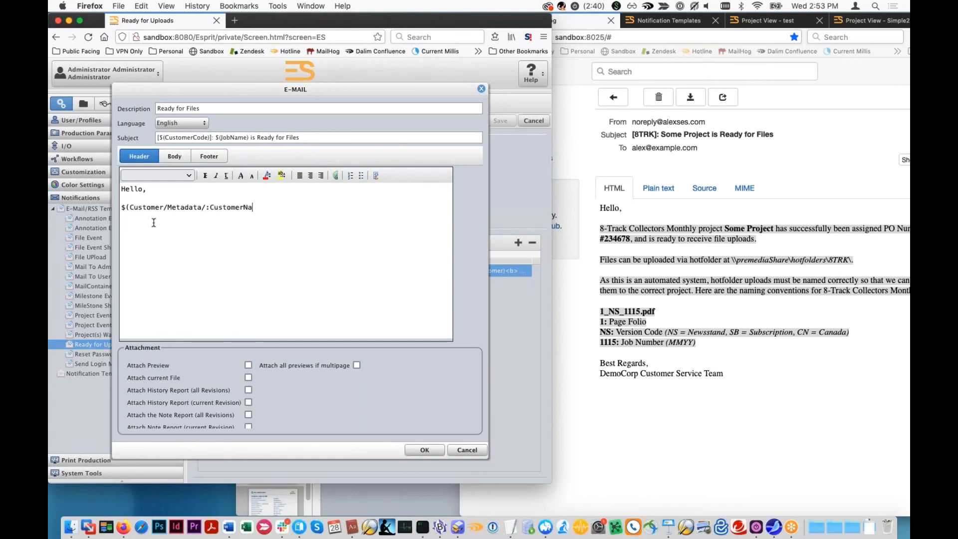
pyautogui.write('me/headerText)')
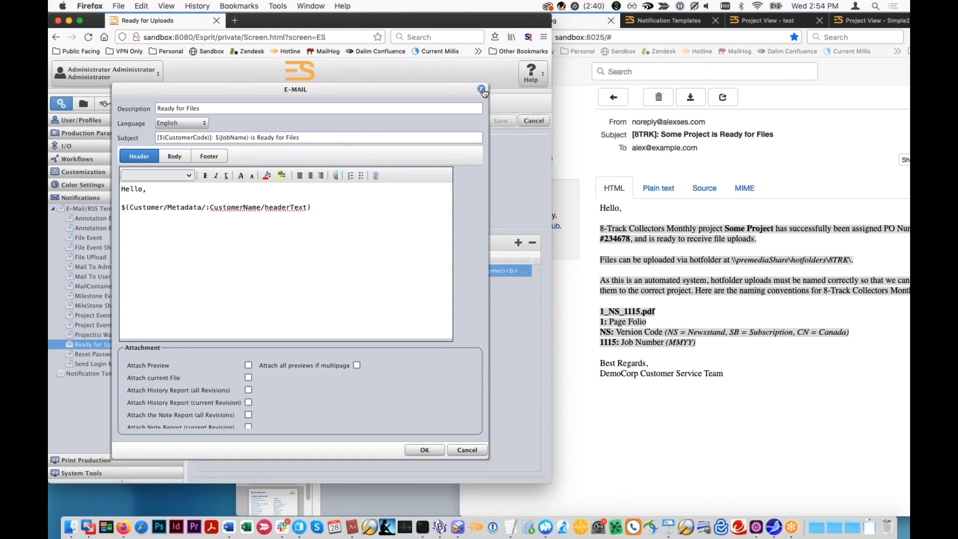
# - Remove the "Hello," greeting so the header holds only the customer metadata variable, and discard the e-mail edits
pyautogui.moveTo(184, 193); pyautogui.dragTo(63, 176)
pyautogui.press('Delete')
pyautogui.press('Delete')
pyautogui.press('Delete')
pyautogui.click(225, 235)
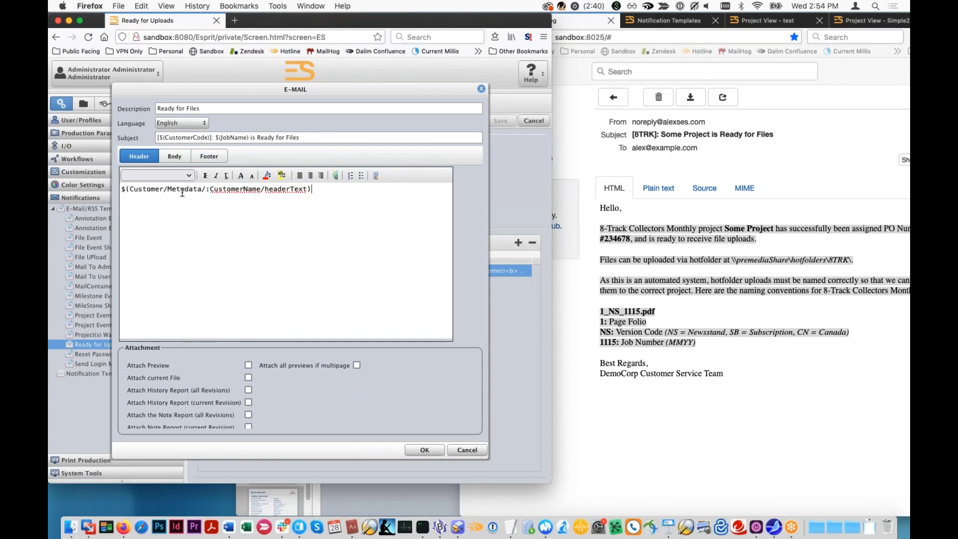
pyautogui.click(460, 452)
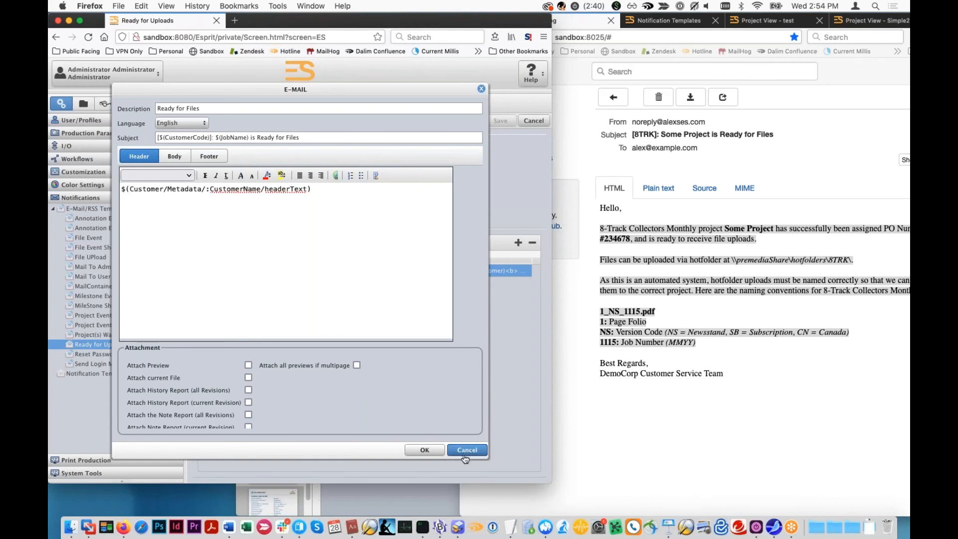
# - Close the Ready for Files e-mail without saving and return to the MailHog inbox, keeping all messages
pyautogui.click(465, 454)
pyautogui.click(606, 439)
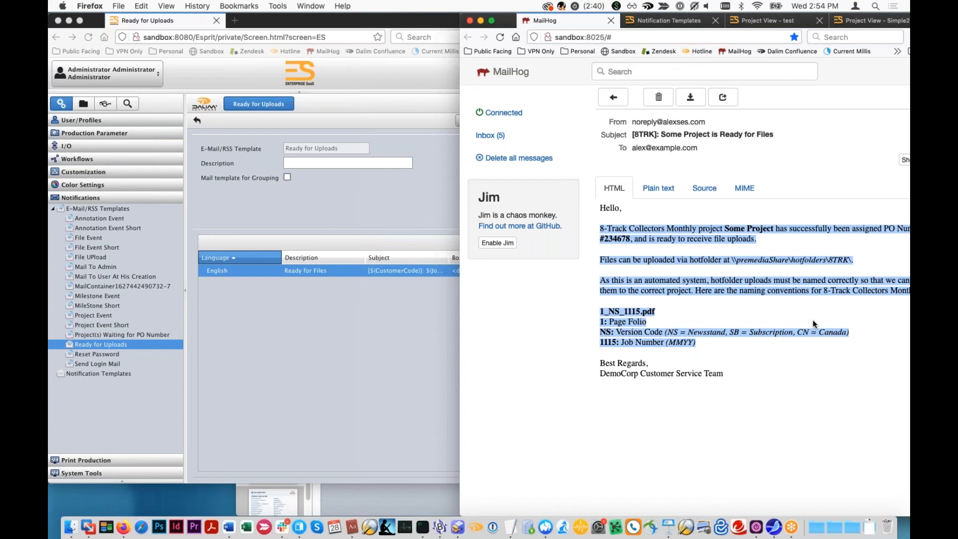
pyautogui.click(546, 159)
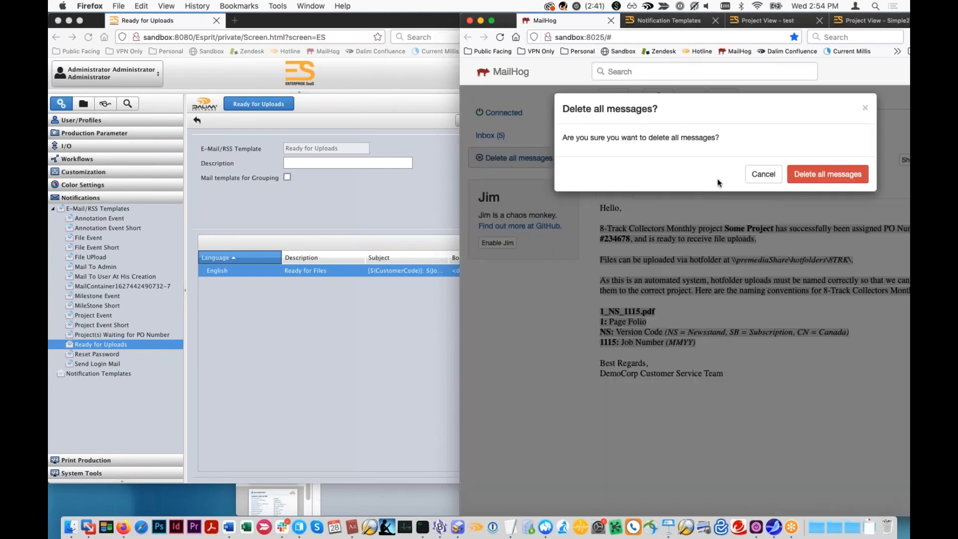
pyautogui.click(764, 164)
pyautogui.click(509, 140)
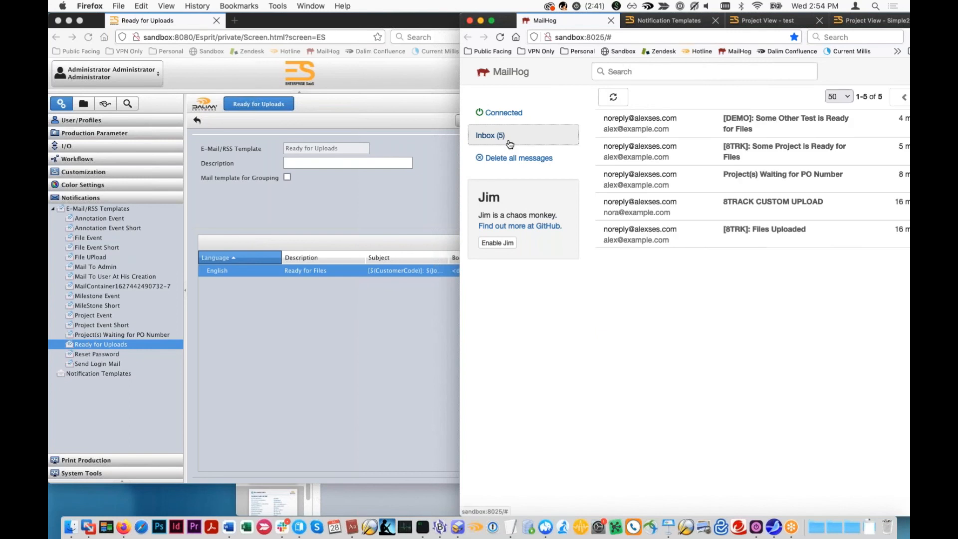
# - Review the [8TRK]: Files Uploaded message and the subject of the [DEMO]: Some Other Test is Ready for Files message
pyautogui.click(737, 233)
pyautogui.click(531, 137)
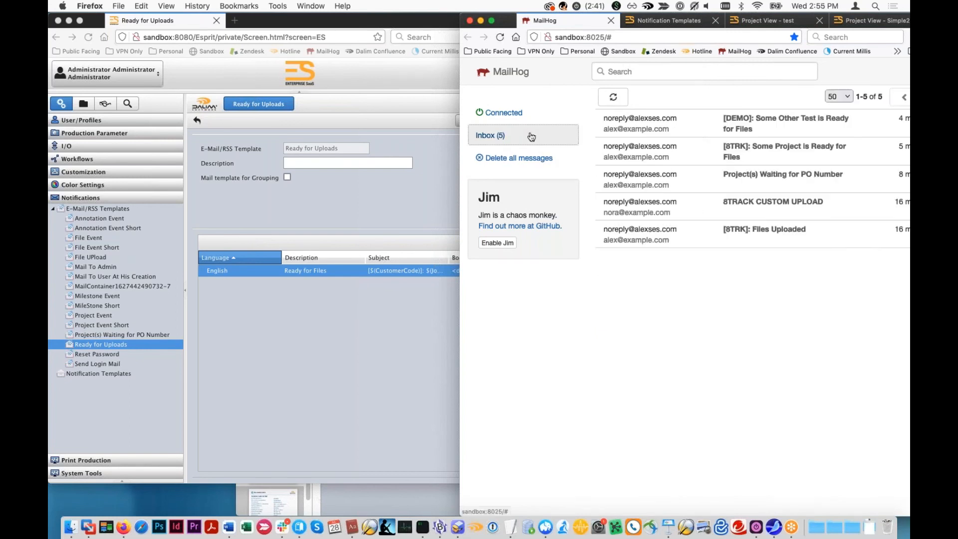
pyautogui.click(738, 133)
pyautogui.moveTo(805, 137); pyautogui.dragTo(628, 132)
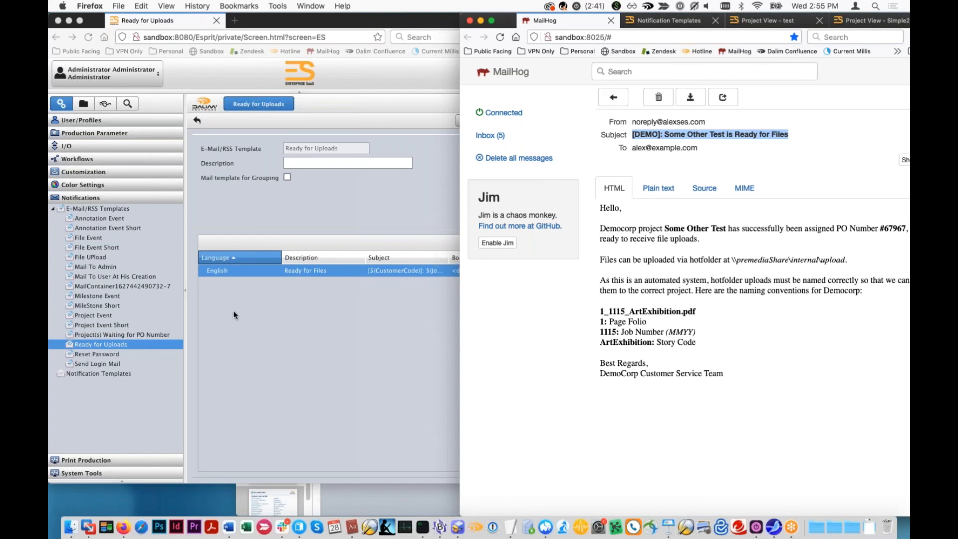
# - Open the CSR user role's notification settings and examine the e-mail options for File Upload
pyautogui.click(99, 126)
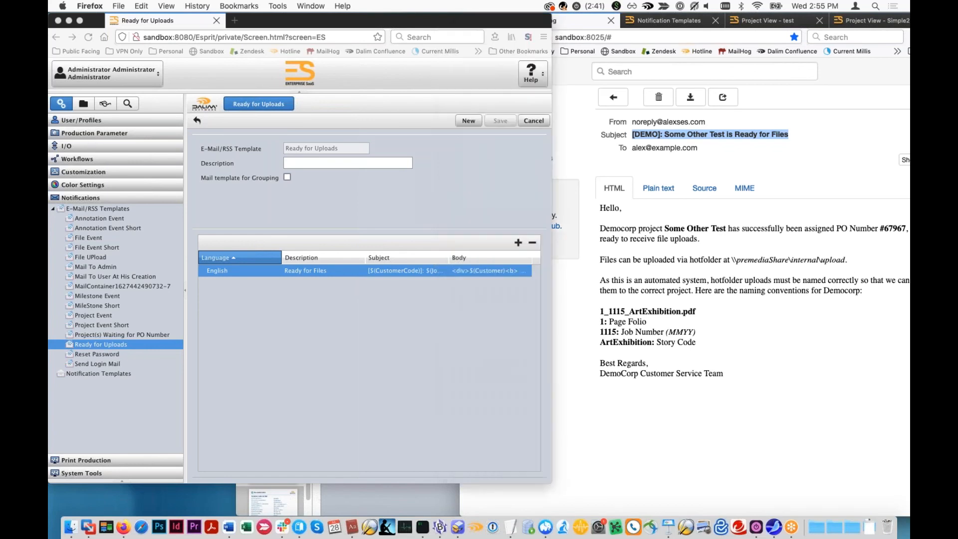
pyautogui.click(80, 120)
pyautogui.scroll(-1, 66, 334)
pyautogui.click(87, 336)
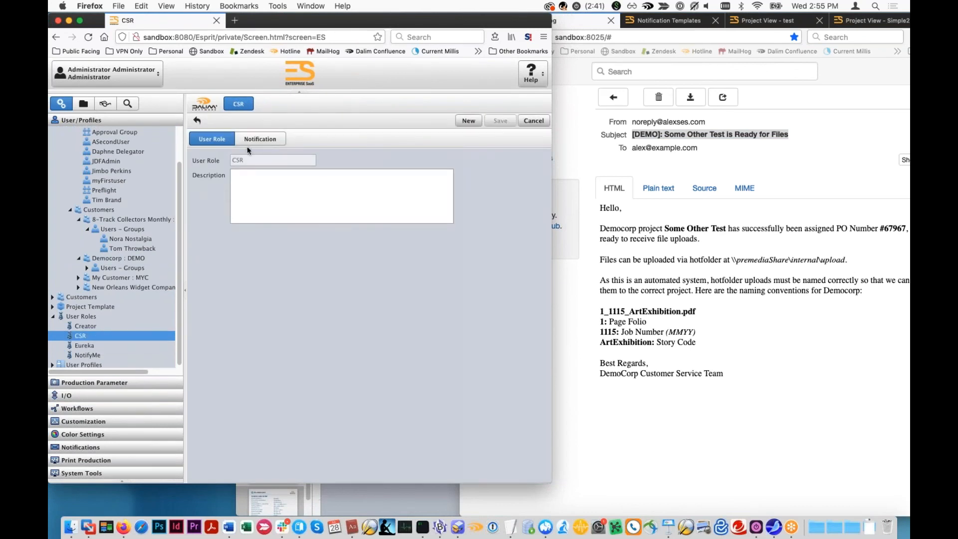
pyautogui.click(256, 139)
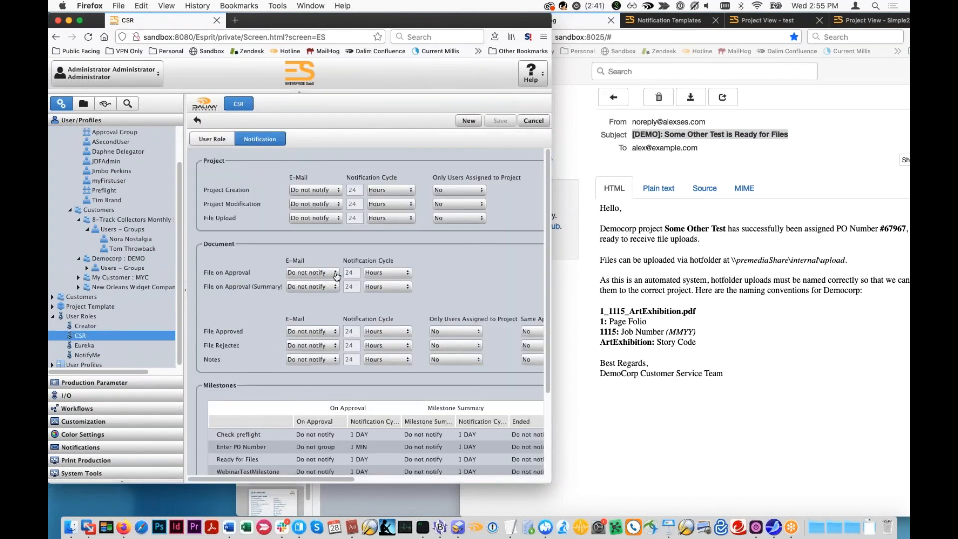
pyautogui.click(332, 218)
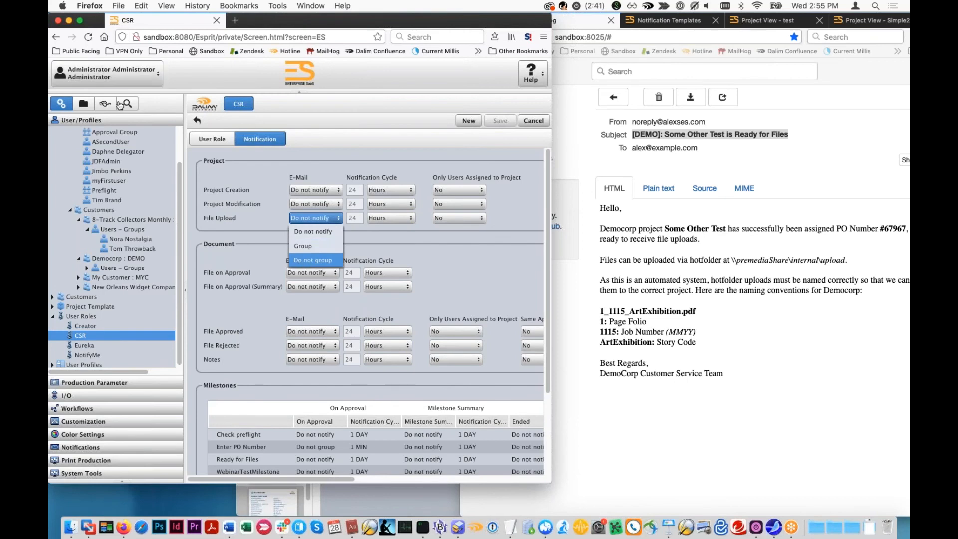
pyautogui.click(211, 178)
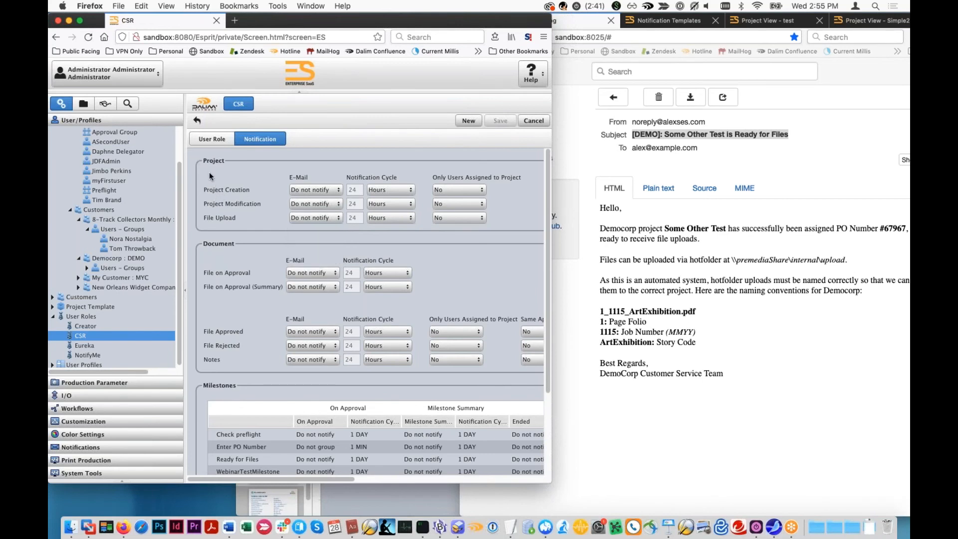
# - Start a new user in the Main Organization and try switching its Login Allowed option on and off
pyautogui.scroll(2, 105, 144)
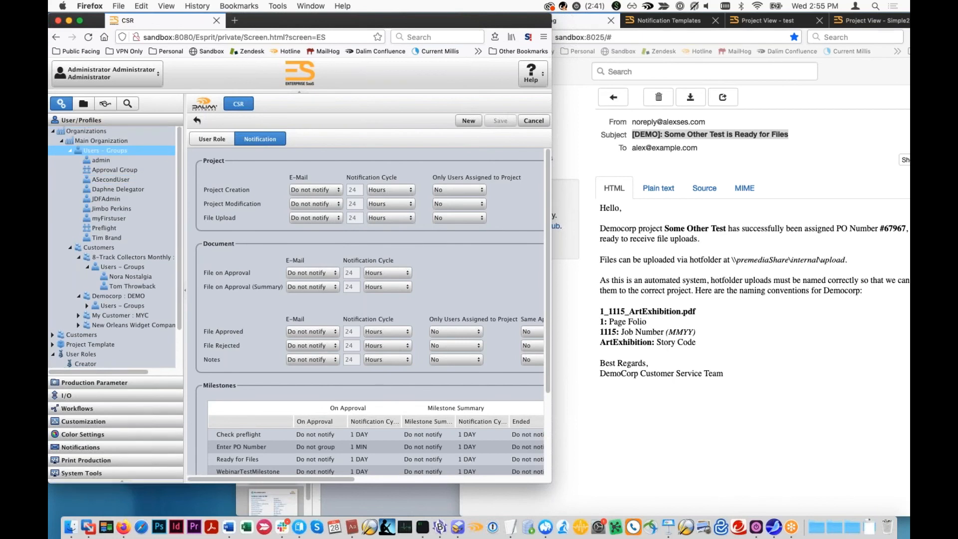
pyautogui.click(101, 151)
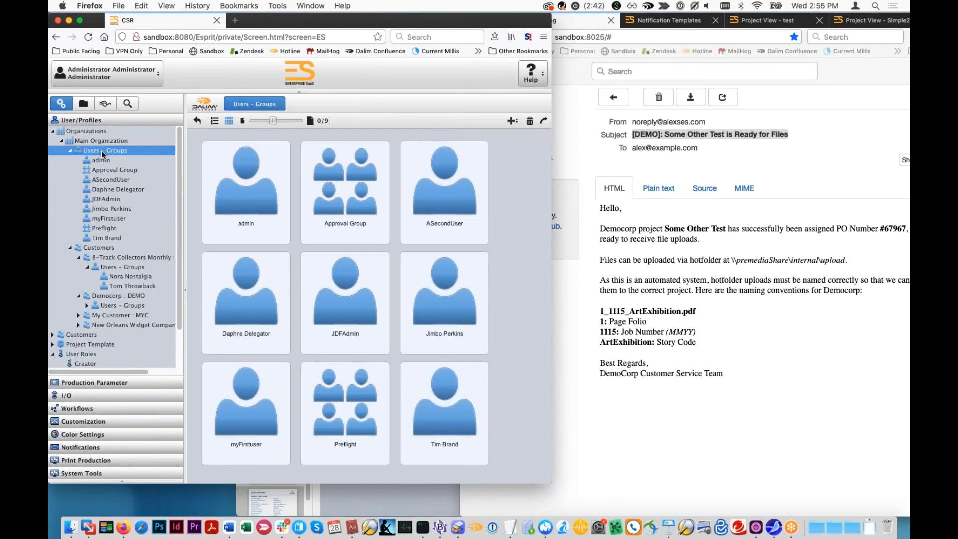
pyautogui.click(513, 120)
pyautogui.click(503, 134)
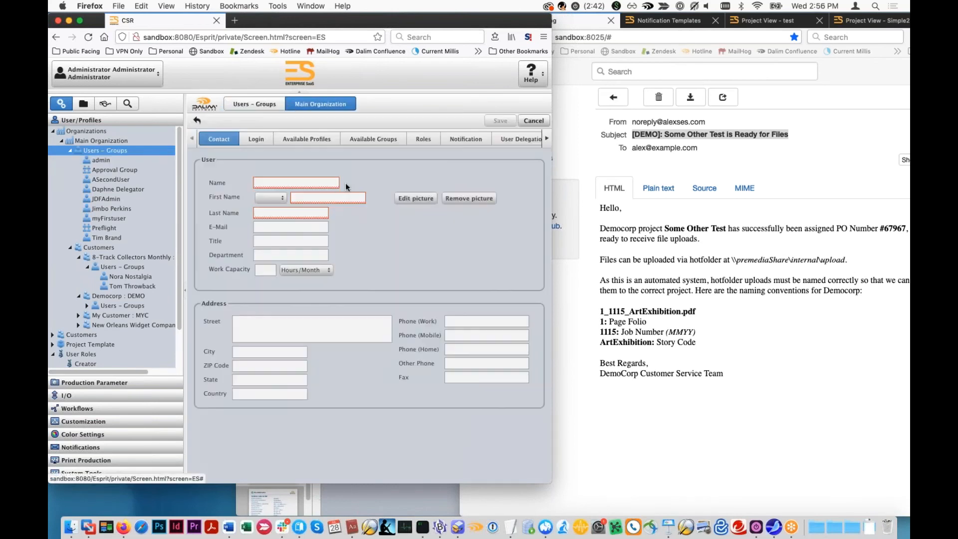
pyautogui.click(257, 139)
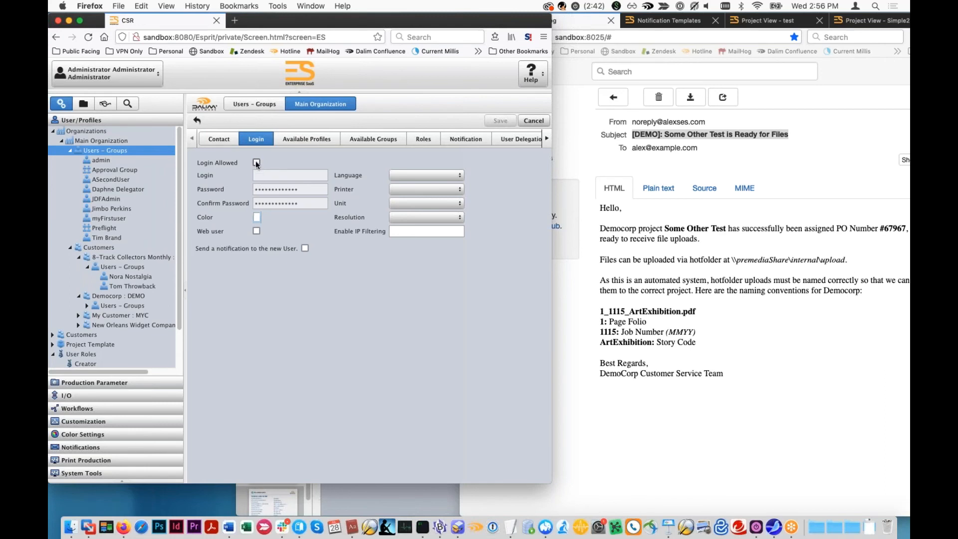
pyautogui.click(257, 163)
pyautogui.click(272, 174)
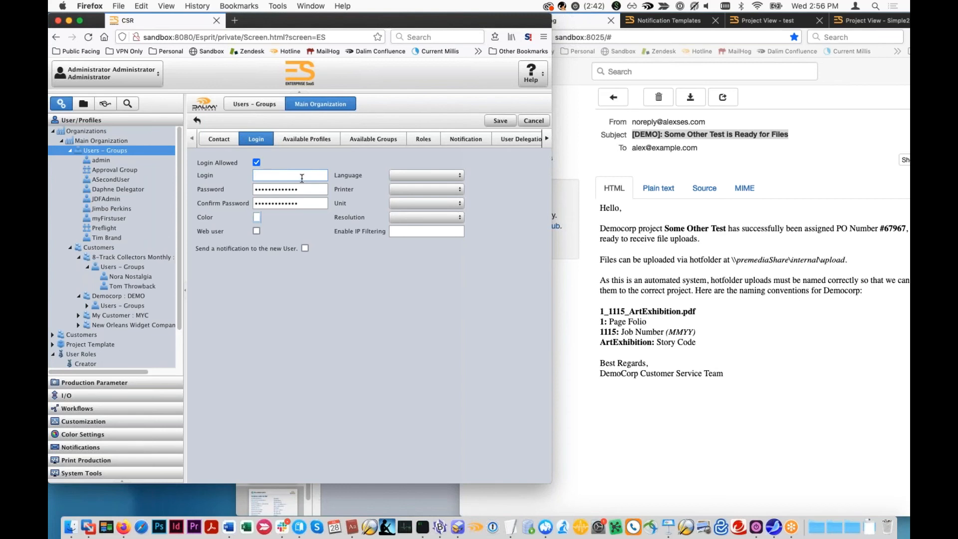
pyautogui.click(258, 161)
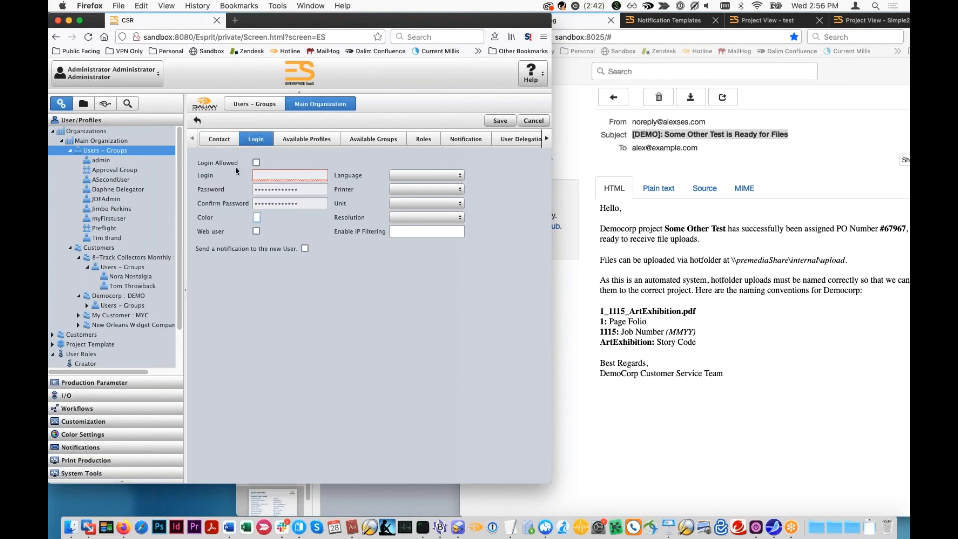
pyautogui.click(257, 163)
pyautogui.click(257, 163)
# - Leave the unsaved new user and set the admin user's File Upload e-mail notification to Do not notify
pyautogui.click(133, 161)
pyautogui.click(302, 290)
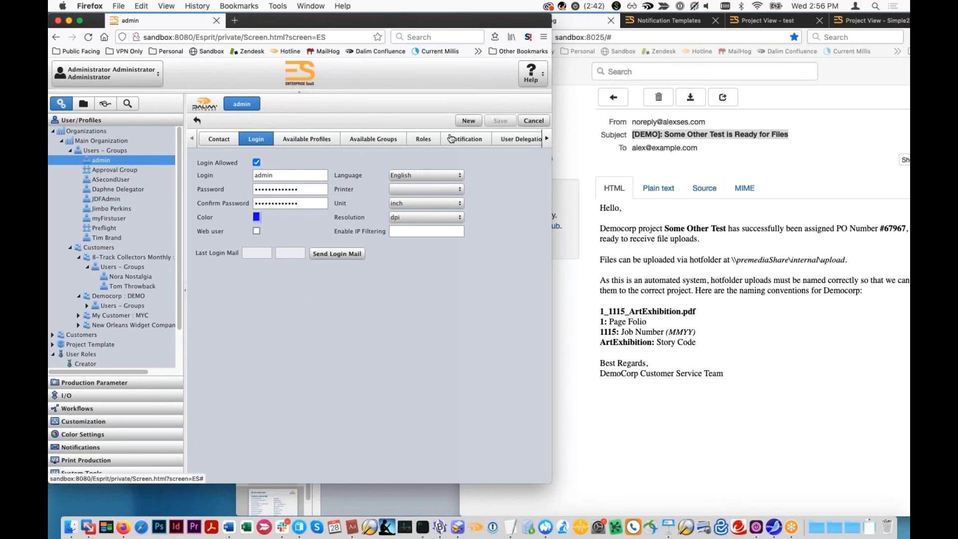
pyautogui.click(283, 140)
pyautogui.click(452, 139)
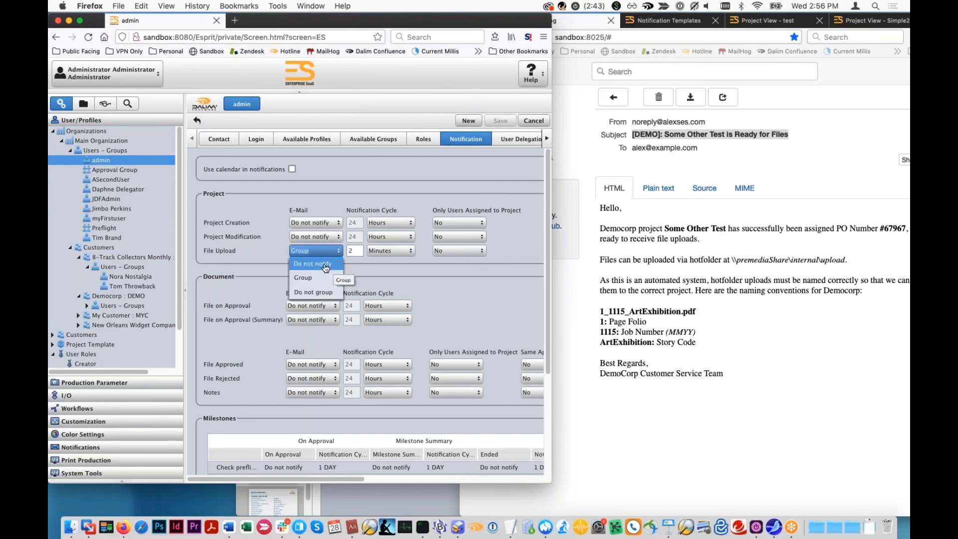
pyautogui.click(329, 264)
# - Set the admin user's File on Approval (Summary) e-mail to Do not group with a 1-minute notification cycle, and save
pyautogui.scroll(-3, 334, 280)
pyautogui.scroll(1, 334, 286)
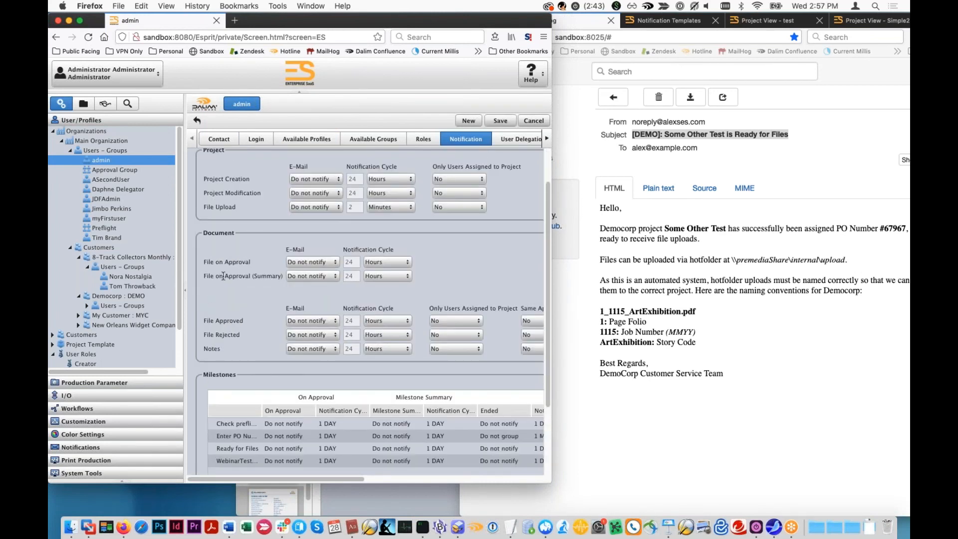
pyautogui.click(337, 278)
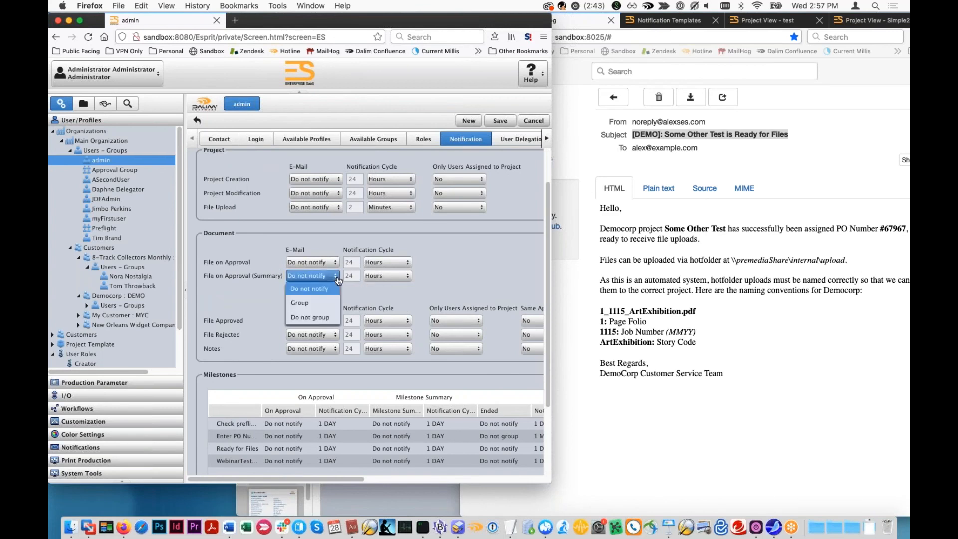
pyautogui.click(330, 318)
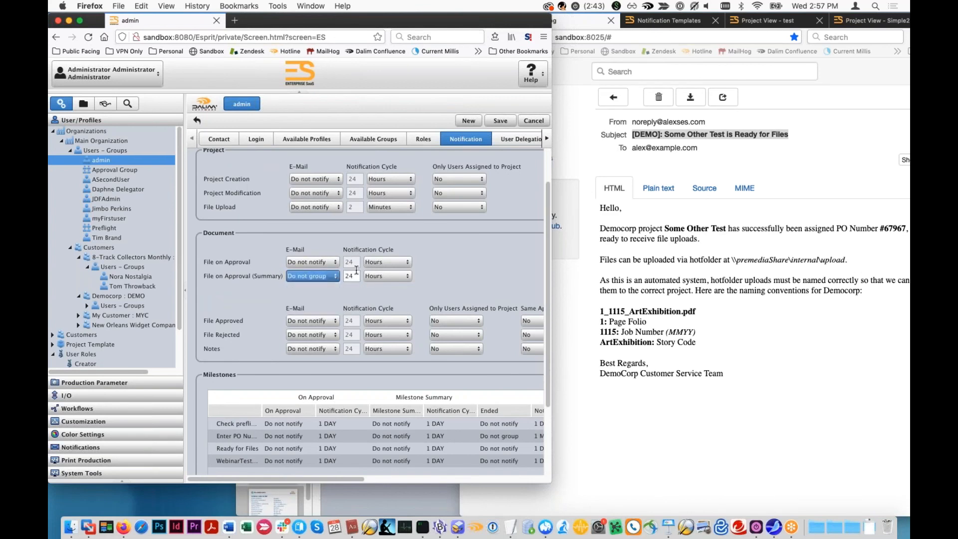
pyautogui.write('1')
pyautogui.click(408, 279)
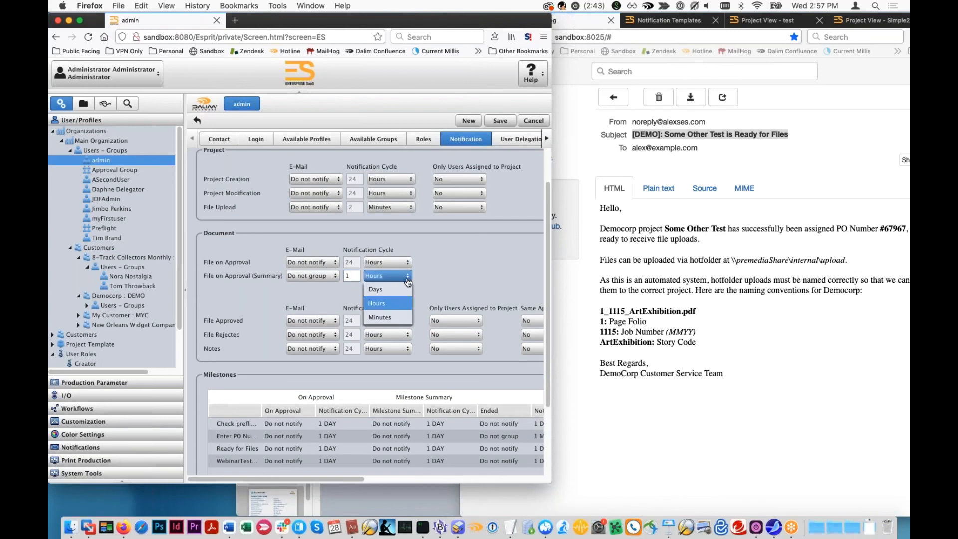
pyautogui.click(382, 317)
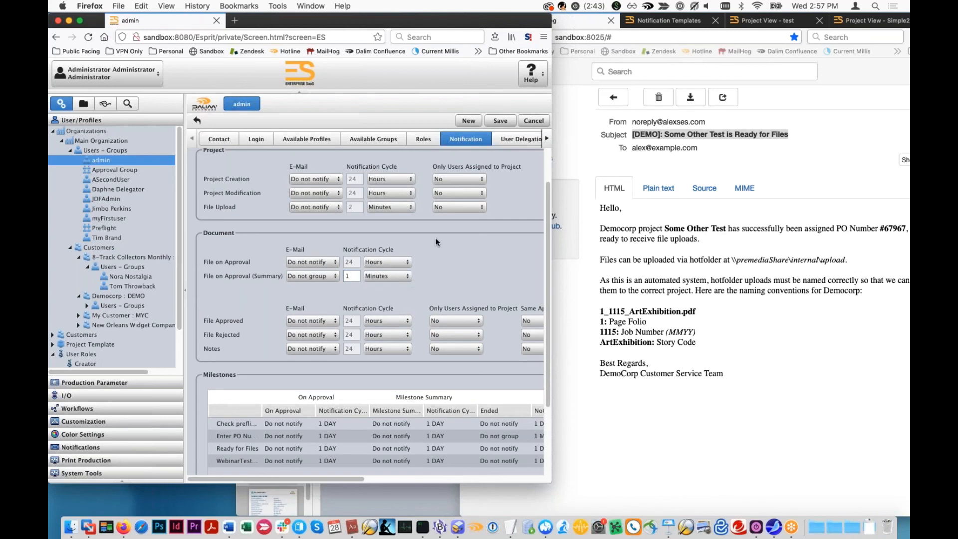
pyautogui.click(500, 120)
# - Copy all documents of the Simple Approval project under My Customer
pyautogui.click(84, 103)
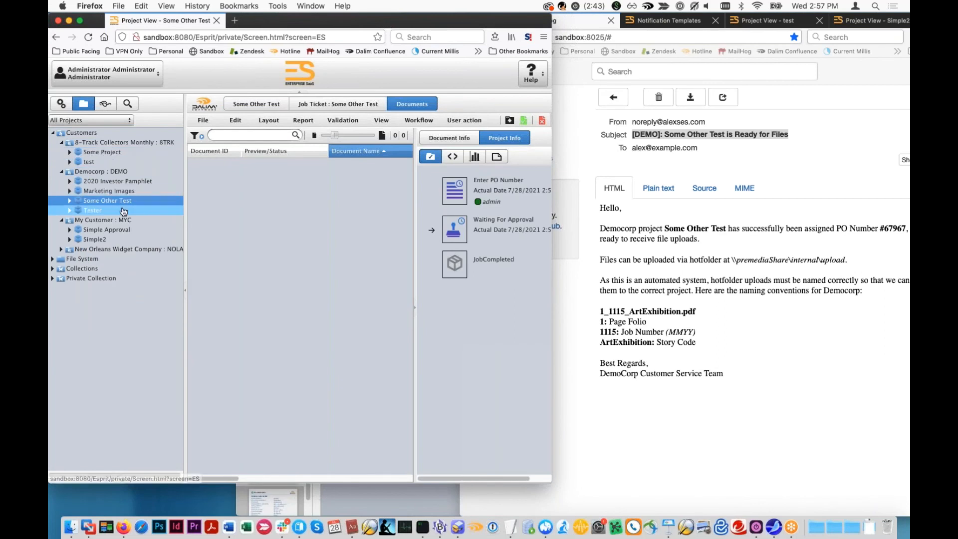
pyautogui.click(97, 239)
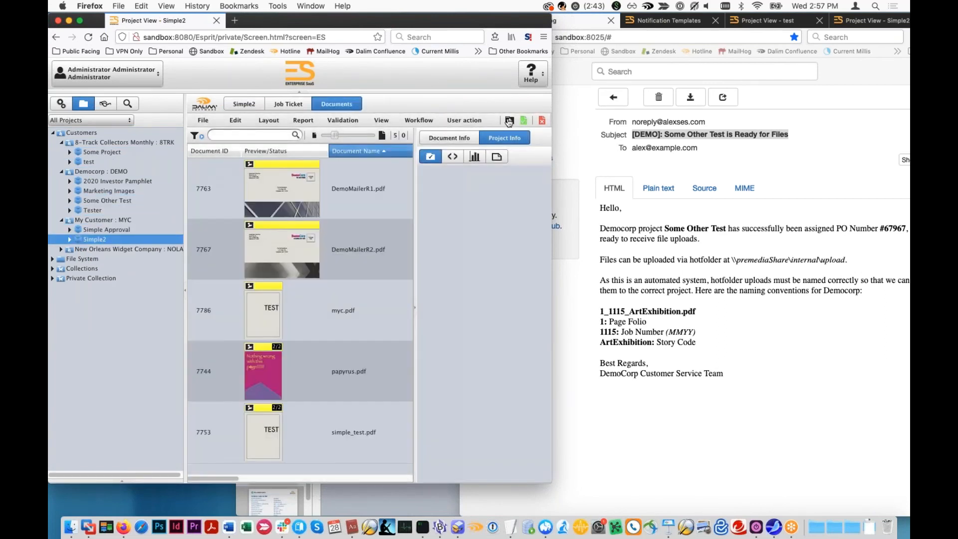
pyautogui.click(100, 231)
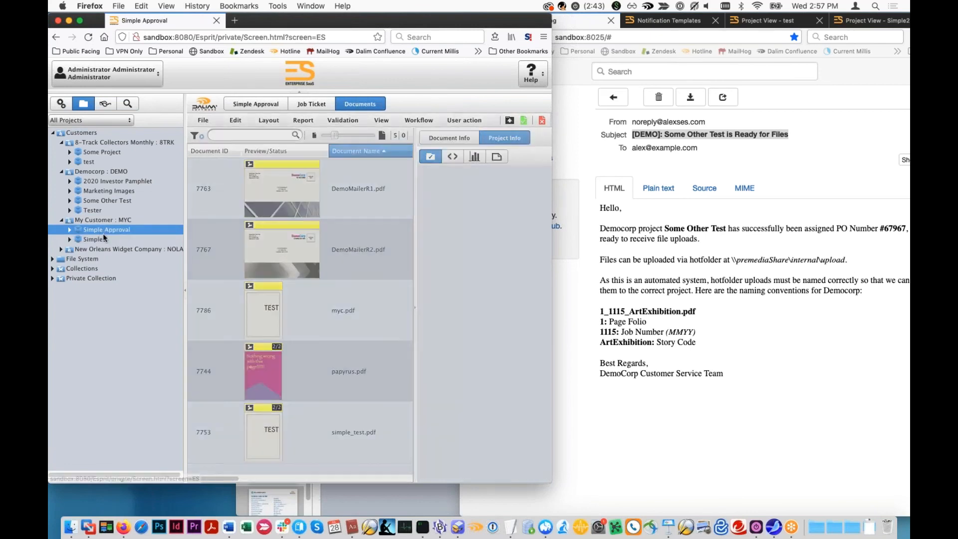
pyautogui.click(348, 185)
pyautogui.press('super+a')
pyautogui.rightClick(322, 190)
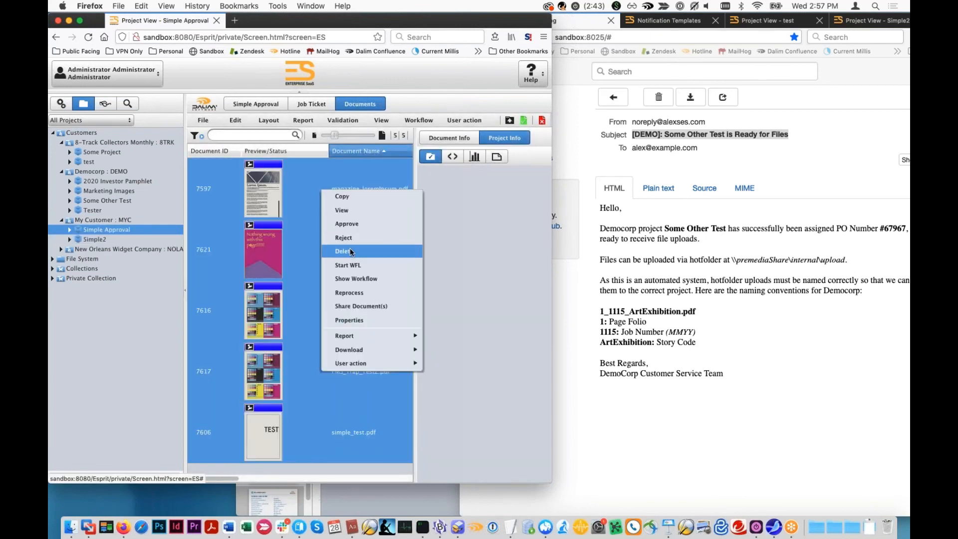
pyautogui.click(395, 196)
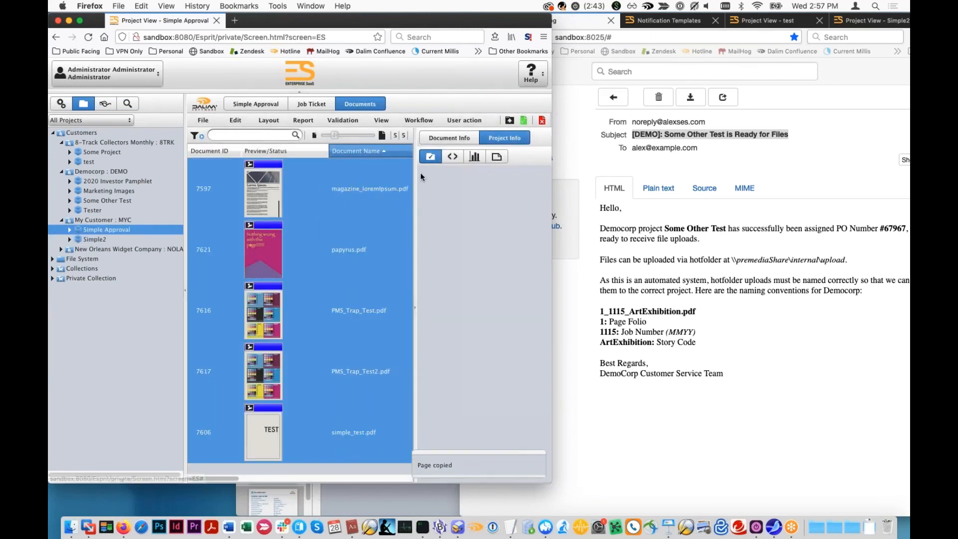
# - Create and save a new project named RemindMe under My Customer
pyautogui.click(80, 221)
pyautogui.click(498, 121)
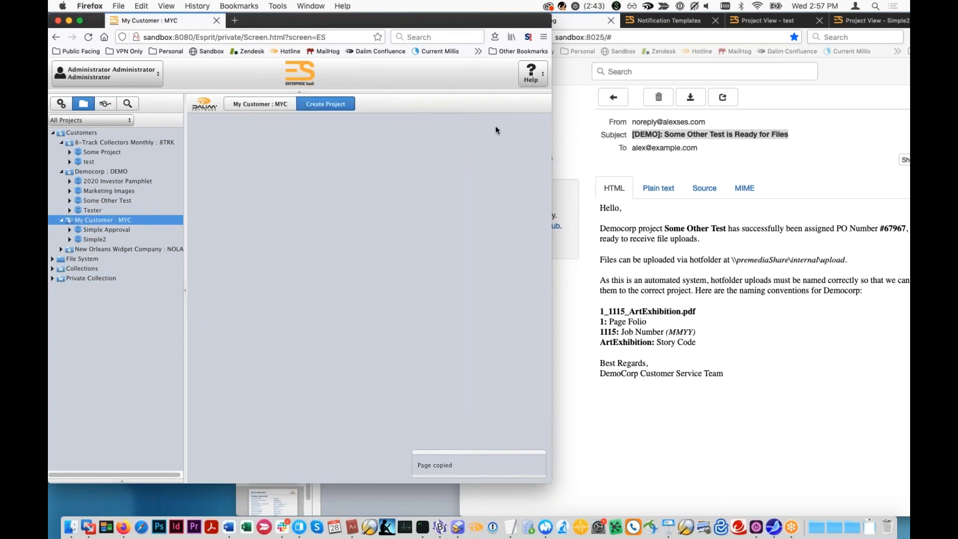
pyautogui.write('RemindMe')
pyautogui.click(502, 120)
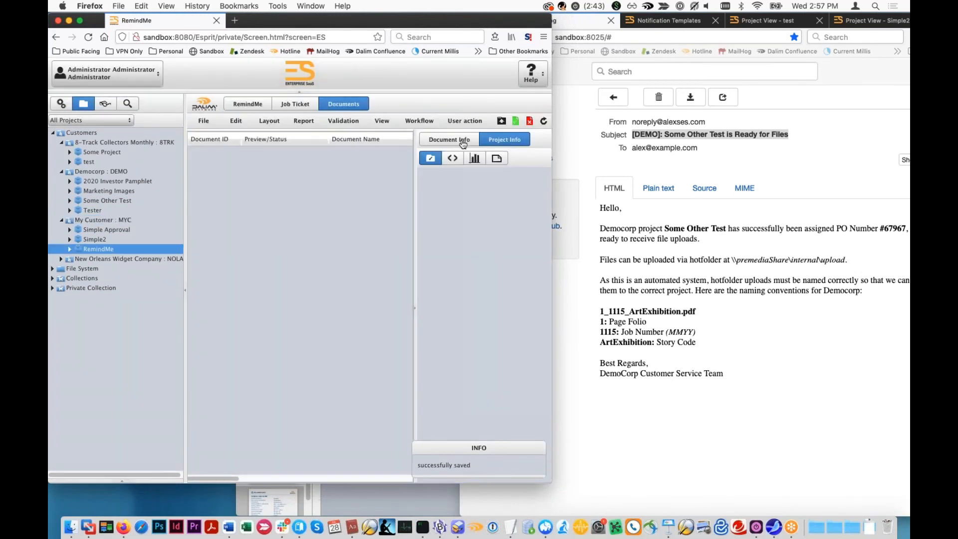
# - Upload the six PDFs from the Files to Upload folder to the RemindMe project and close the upload window
pyautogui.click(516, 120)
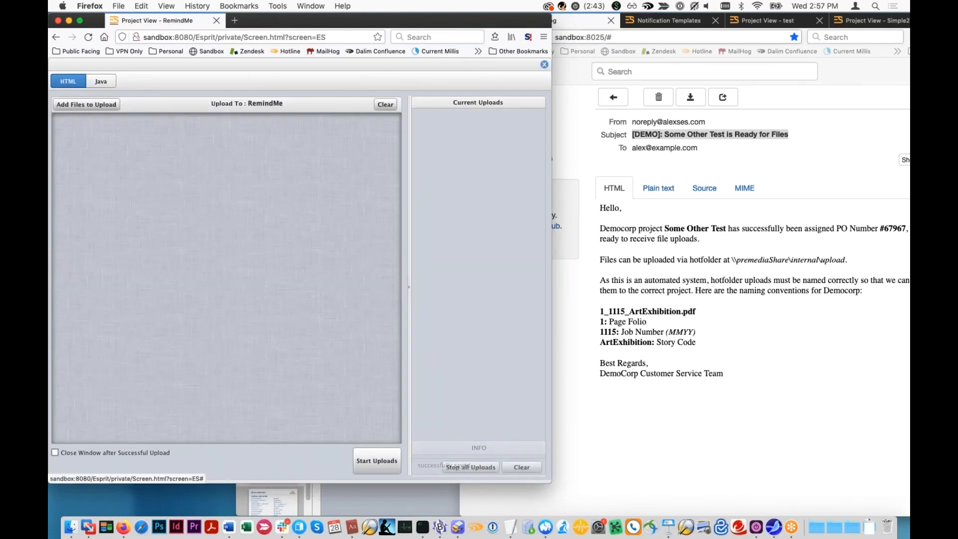
pyautogui.click(571, 38)
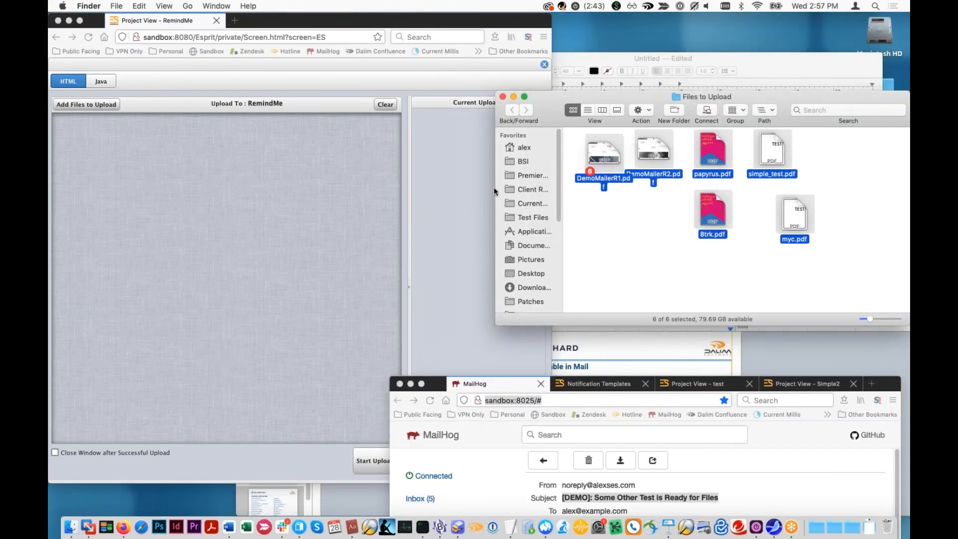
pyautogui.moveTo(493, 187); pyautogui.dragTo(304, 270)
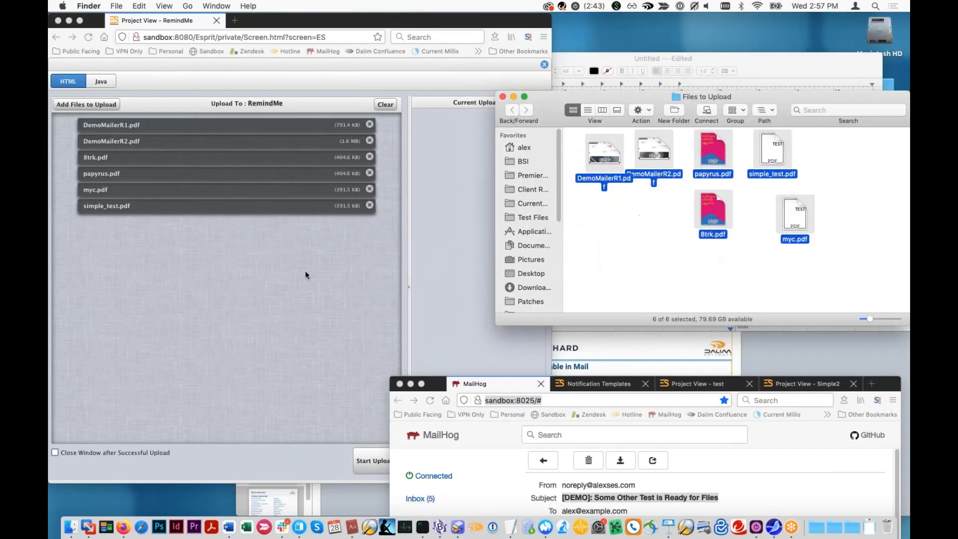
pyautogui.click(355, 385)
pyautogui.click(377, 461)
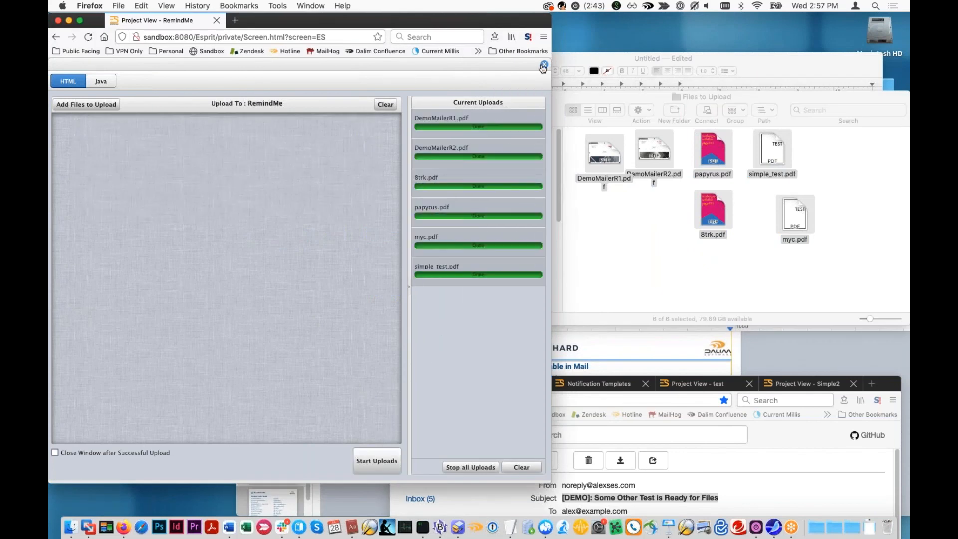
pyautogui.click(544, 66)
# - Bring MailHog back into view beside the RemindMe documents and check its inbox for new messages
pyautogui.click(716, 416)
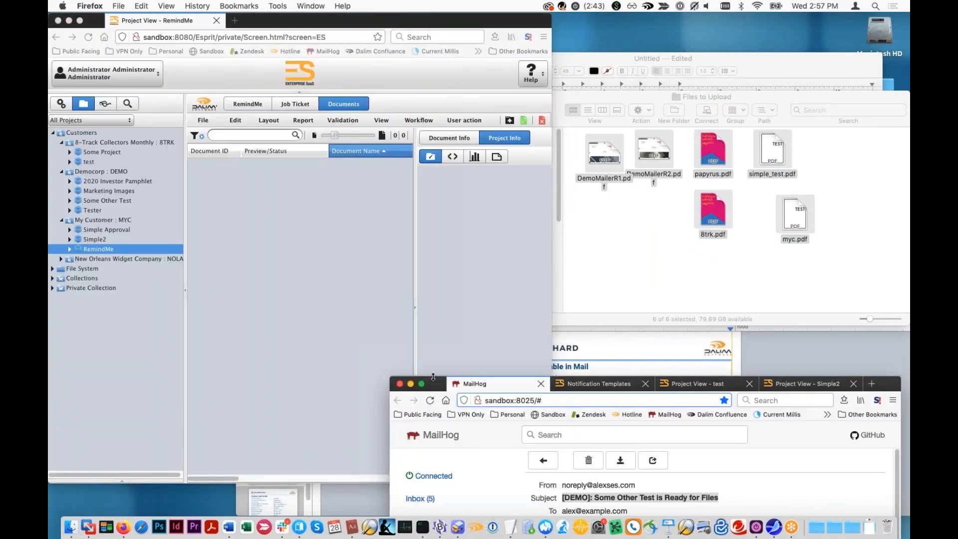
pyautogui.moveTo(434, 377); pyautogui.dragTo(444, 34)
pyautogui.click(463, 157)
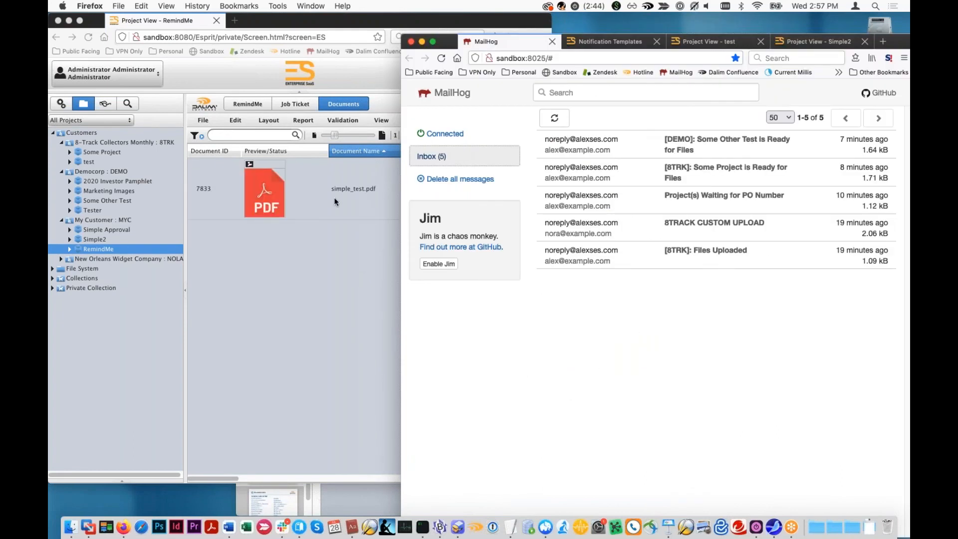
# - Add admin as an approver in the ApprovalWFL step of the RemindMe project's WFL_DIALOG document workflow and save the job ticket
pyautogui.click(334, 201)
pyautogui.click(295, 104)
pyautogui.click(276, 138)
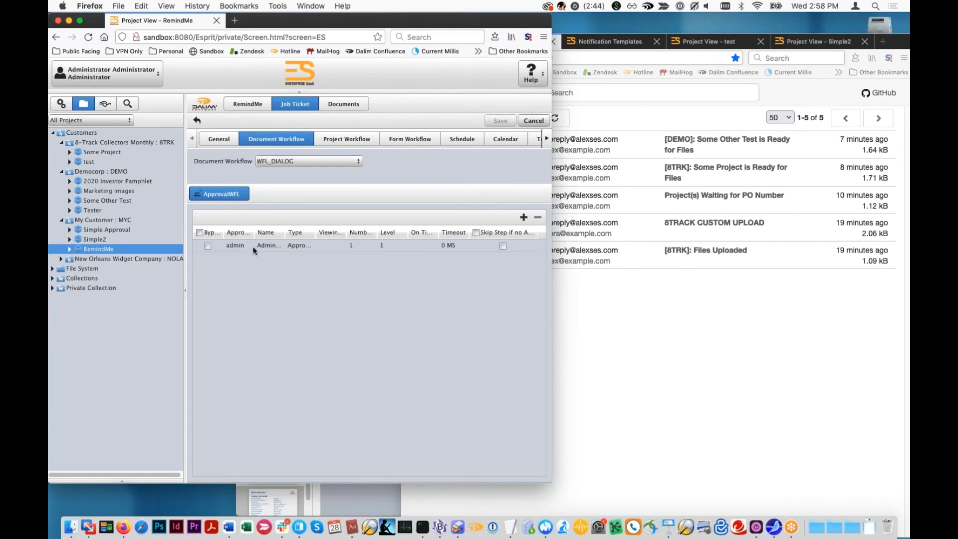
pyautogui.click(141, 249)
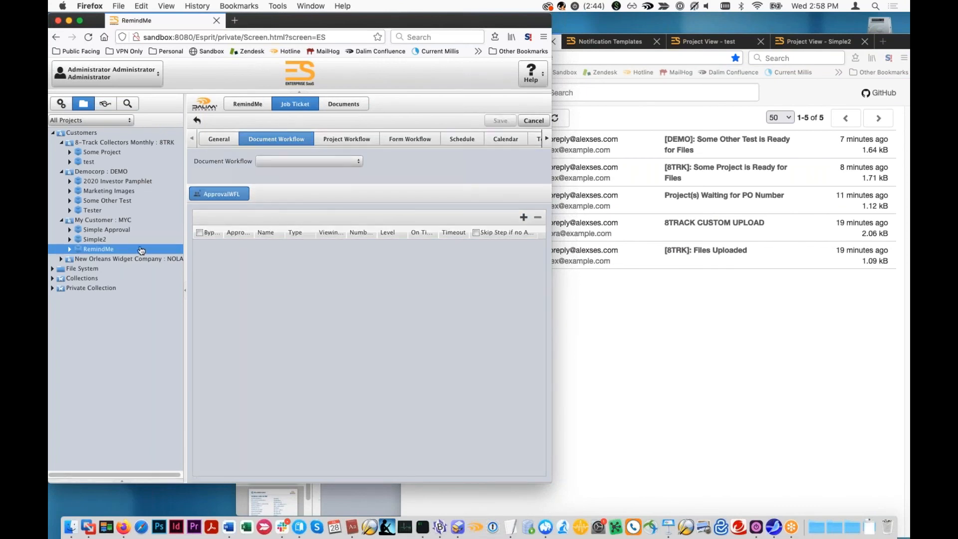
pyautogui.click(524, 217)
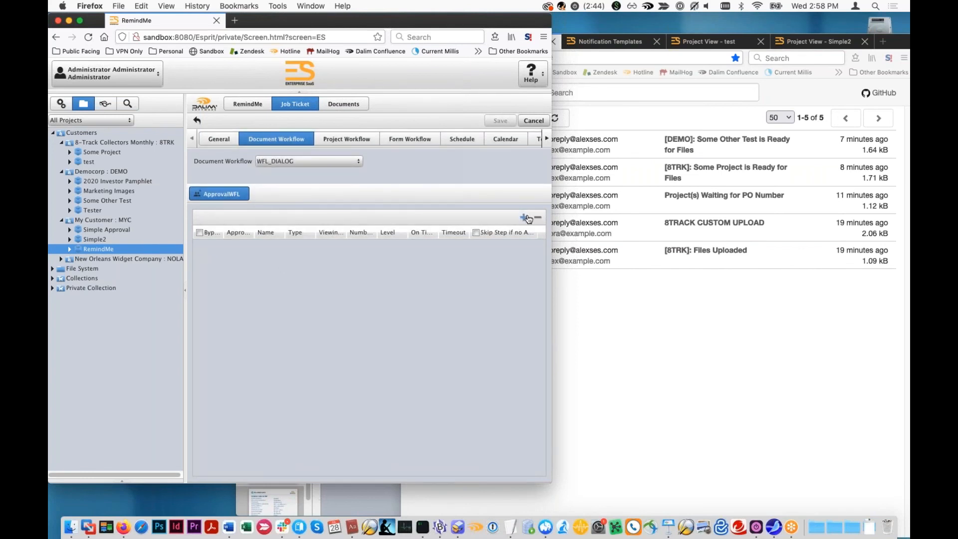
pyautogui.click(236, 245)
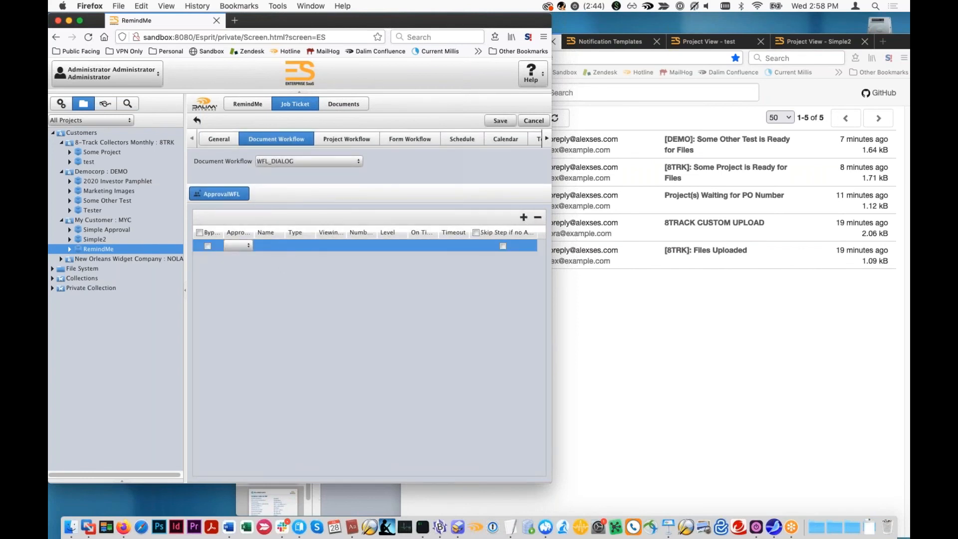
pyautogui.click(251, 263)
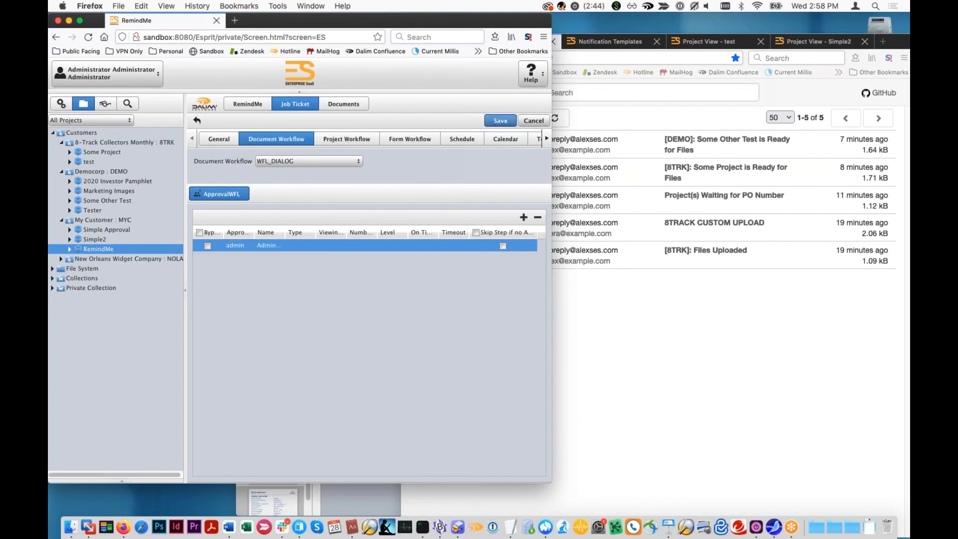
pyautogui.click(496, 122)
# - Show the RemindMe documents and check the preview and approval status of each uploaded PDF
pyautogui.click(334, 104)
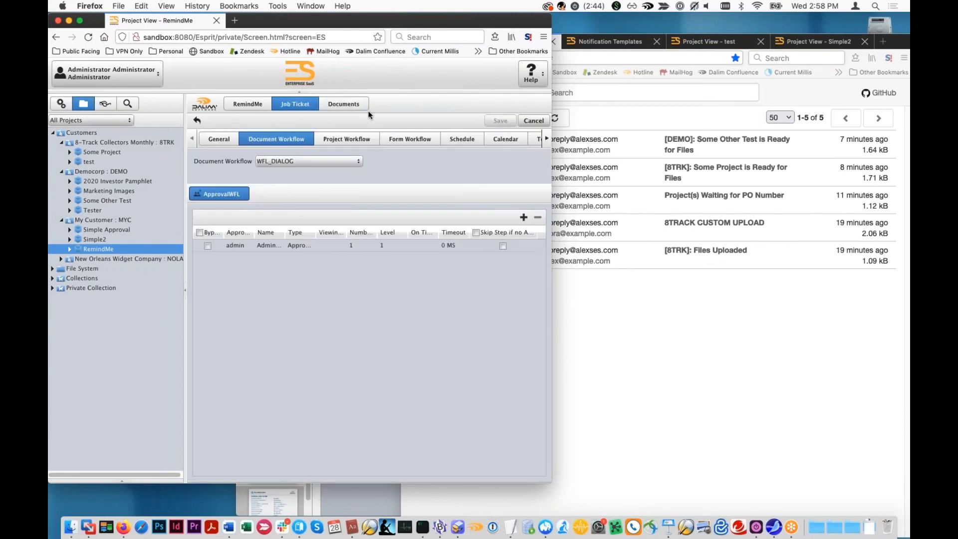
pyautogui.click(360, 106)
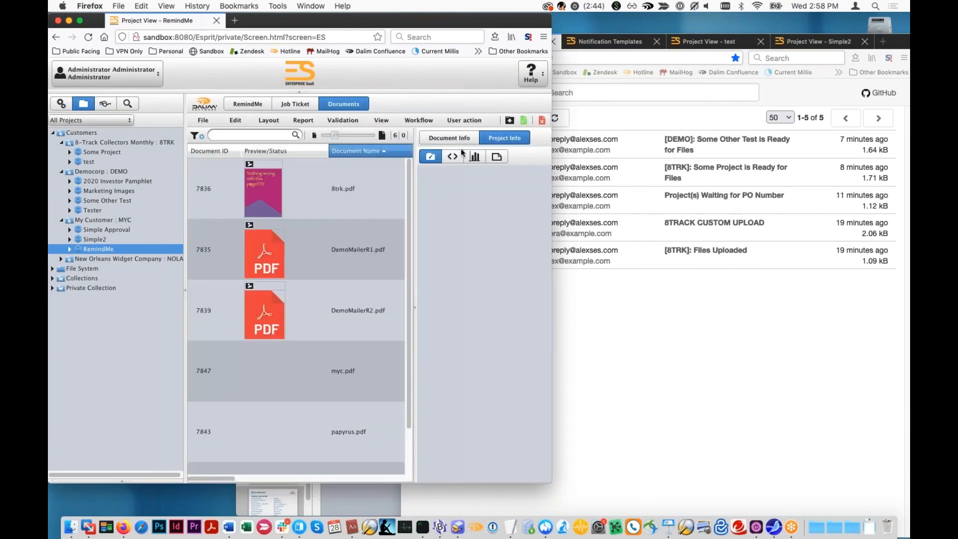
pyautogui.click(341, 195)
pyautogui.click(367, 255)
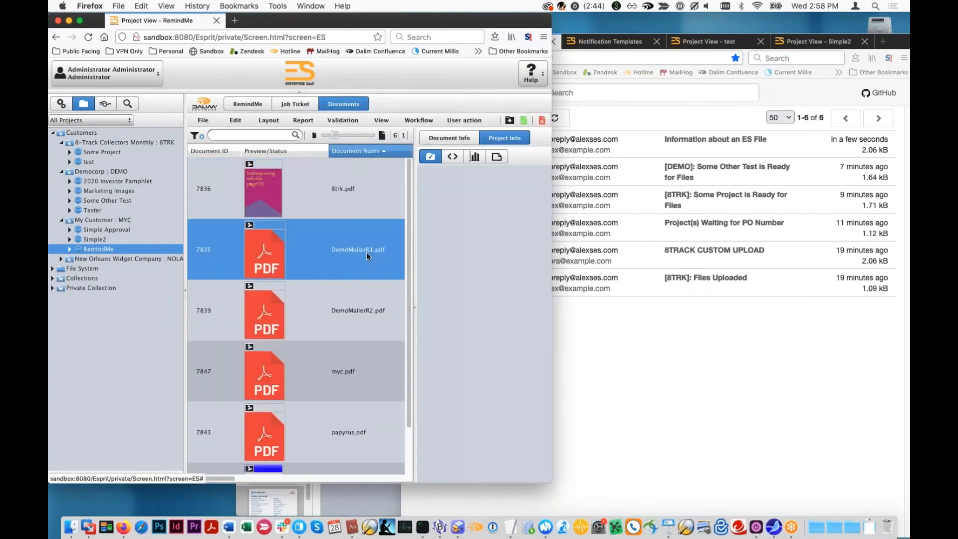
pyautogui.scroll(-2, 364, 361)
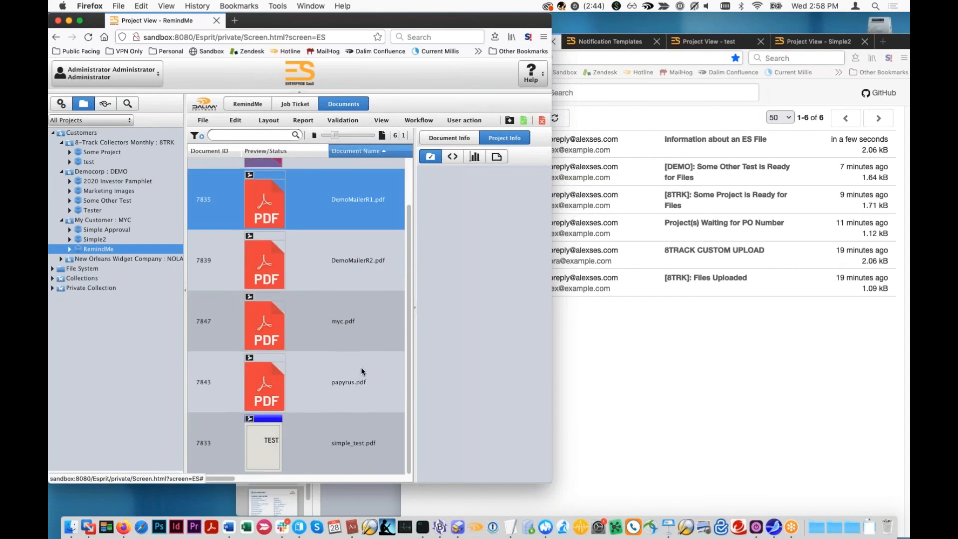
# - Read the newest "Information about an ES File" message in MailHog, return to the inbox and refresh it
pyautogui.click(604, 466)
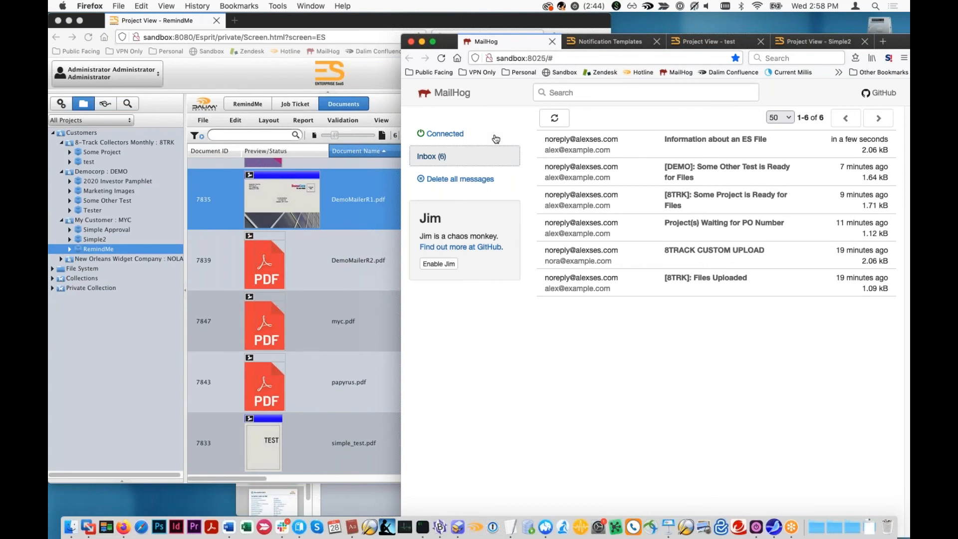
pyautogui.click(699, 143)
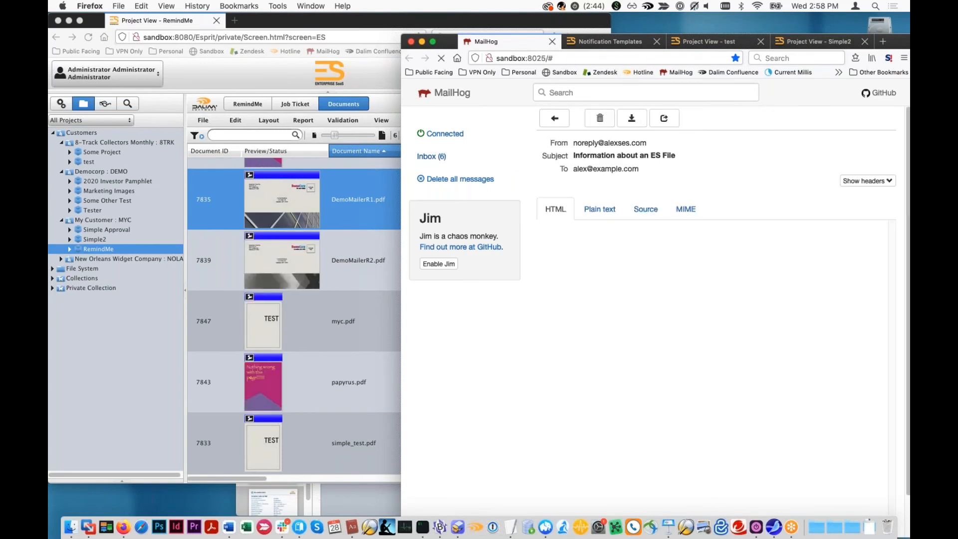
pyautogui.click(425, 156)
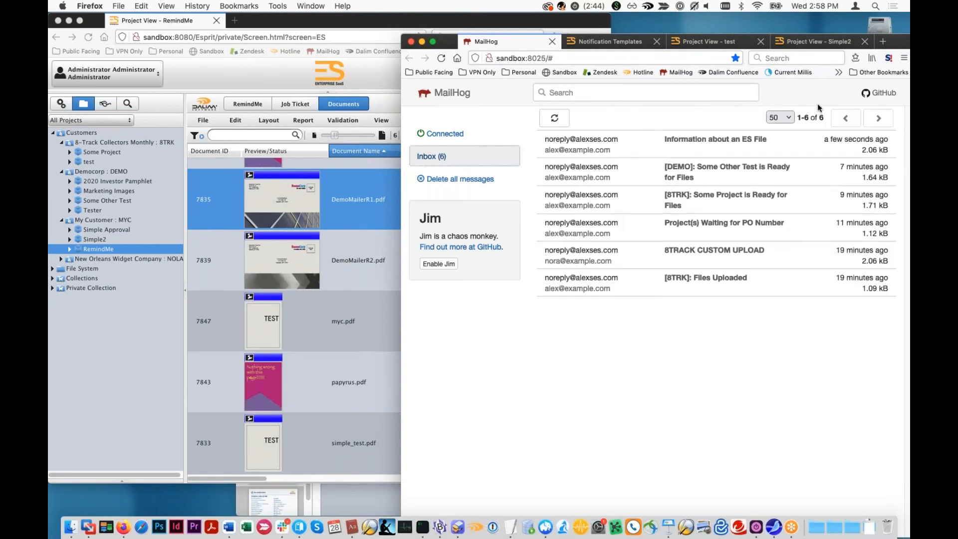
pyautogui.click(546, 125)
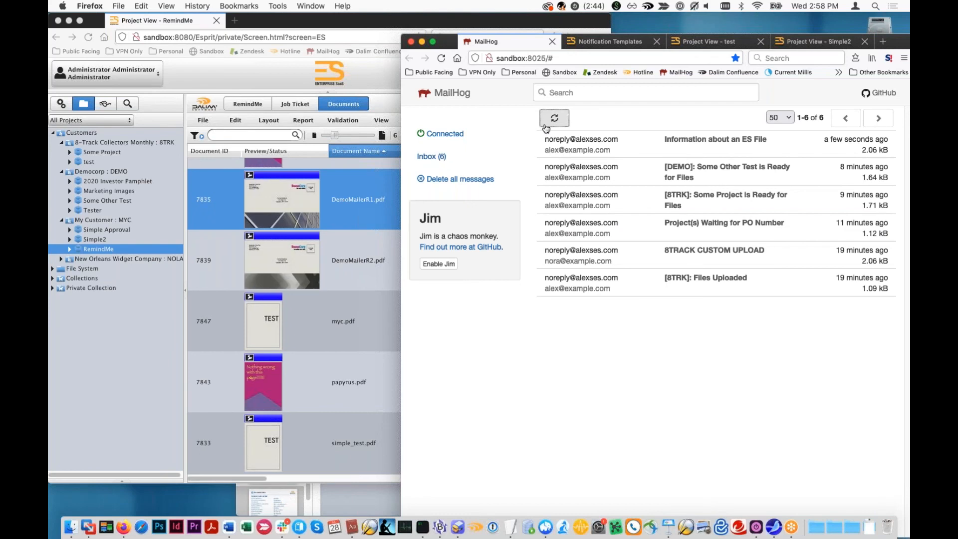
pyautogui.click(359, 259)
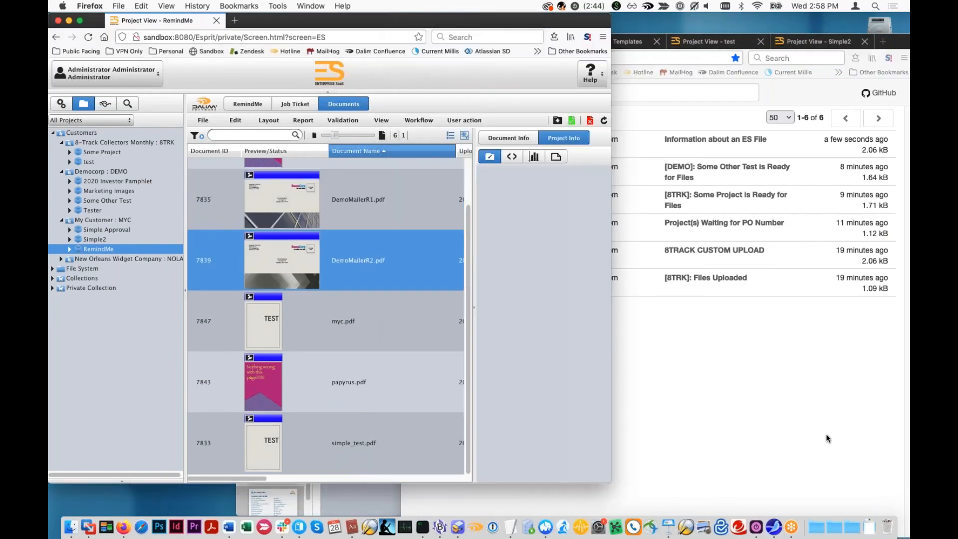
pyautogui.click(827, 438)
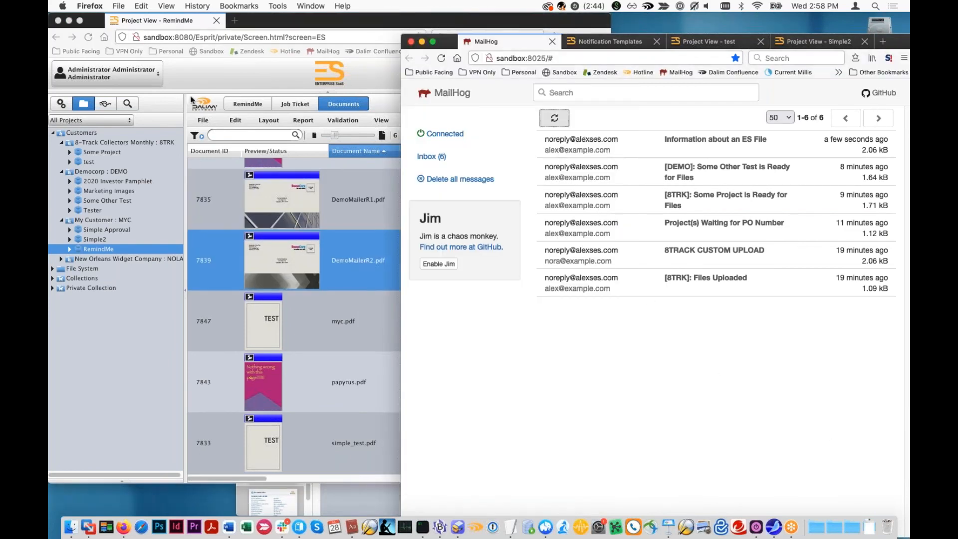
# - Examine the File on Approval (Summary) notification cycle in the administrator's notification preferences
pyautogui.click(104, 74)
pyautogui.click(105, 74)
pyautogui.click(92, 96)
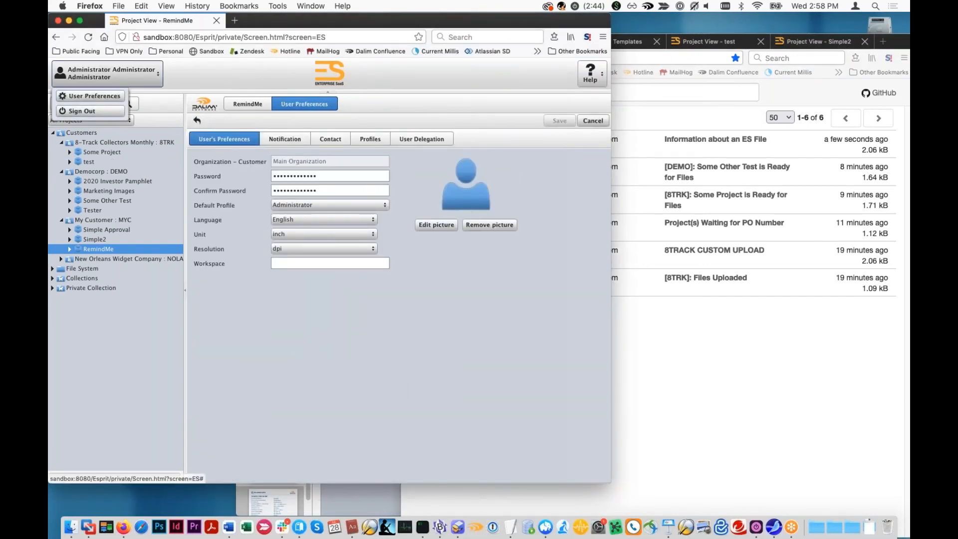
pyautogui.click(285, 139)
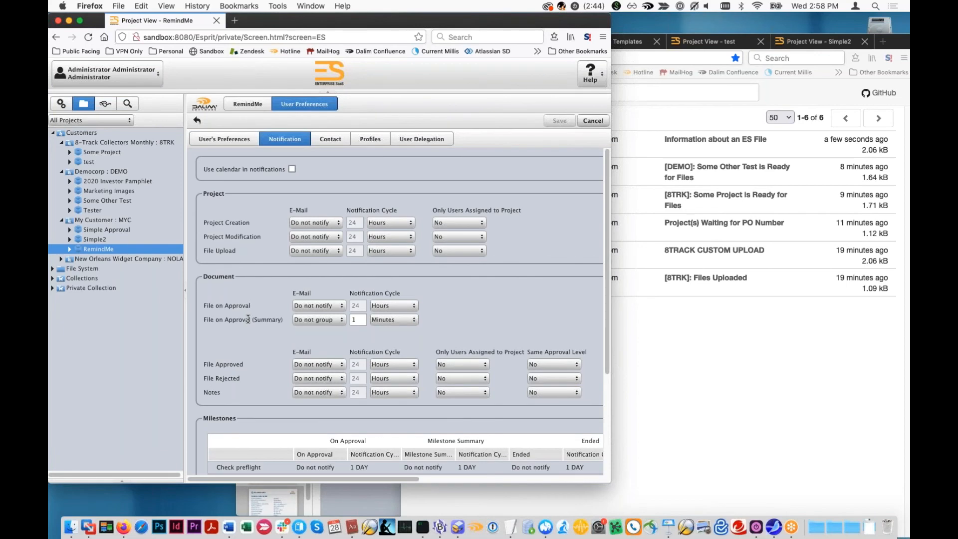
pyautogui.doubleClick(357, 320)
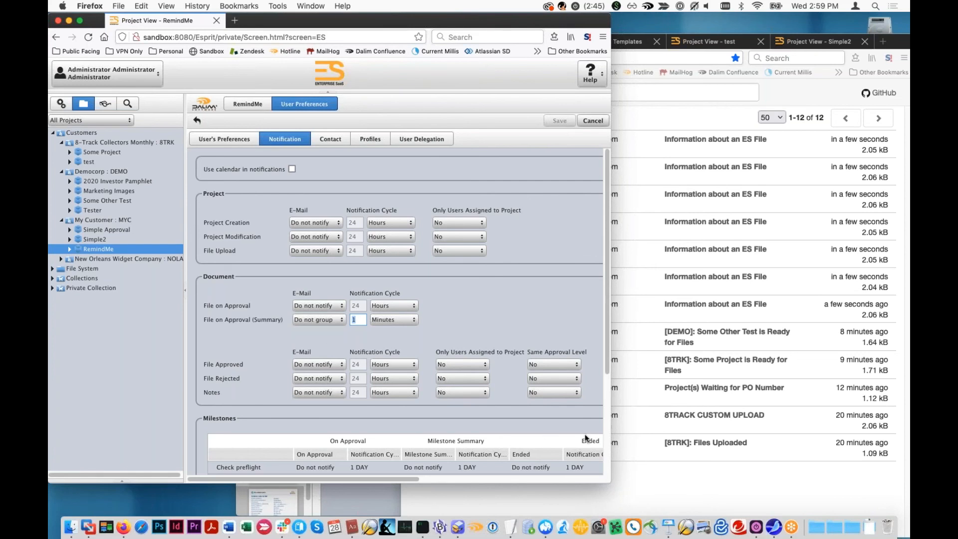
# - Refresh the MailHog inbox, read the newest "Information about an ES File" message and check again for further mail
pyautogui.click(647, 440)
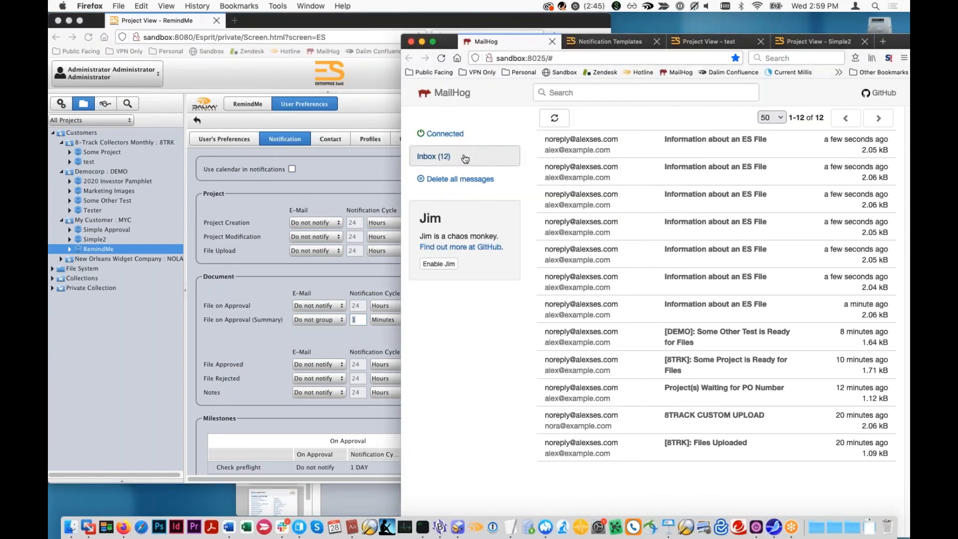
pyautogui.click(548, 123)
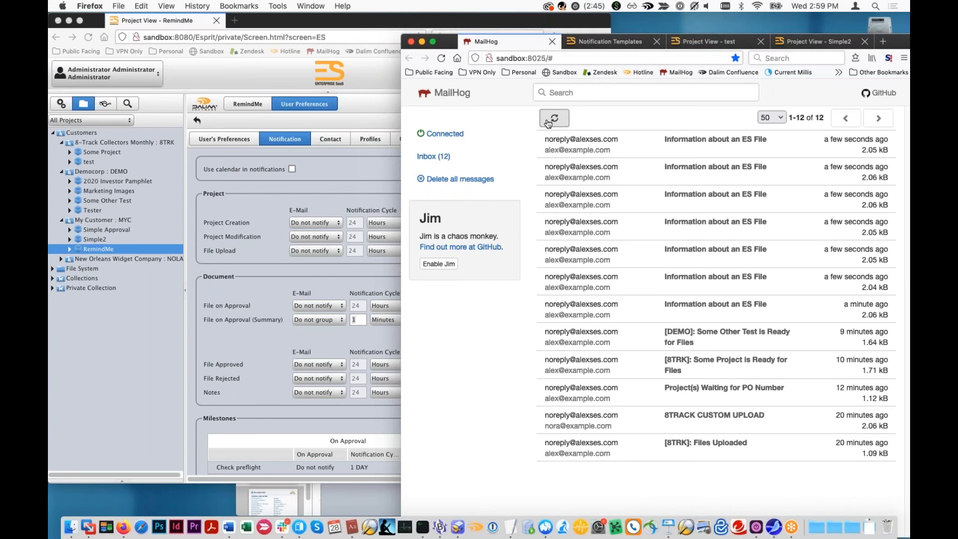
pyautogui.click(549, 123)
pyautogui.click(542, 120)
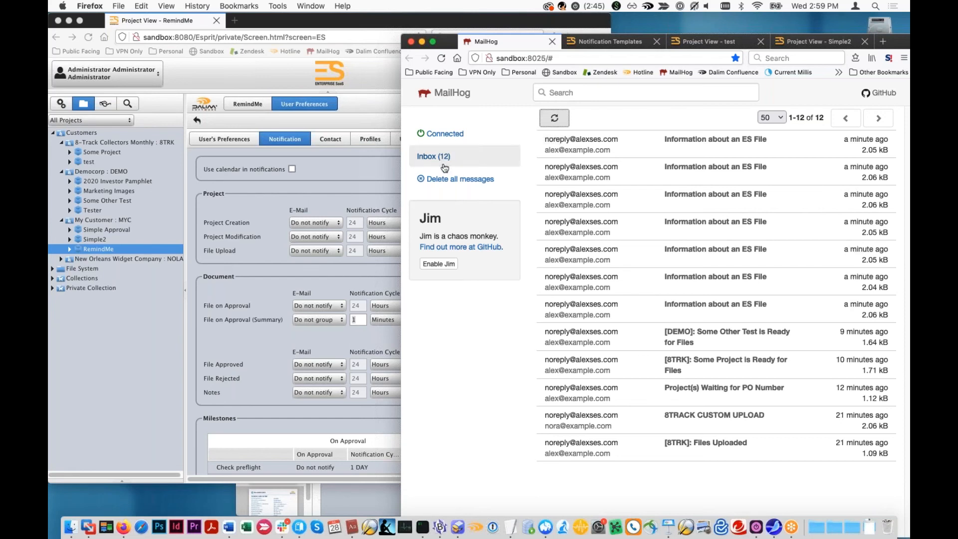
pyautogui.click(667, 150)
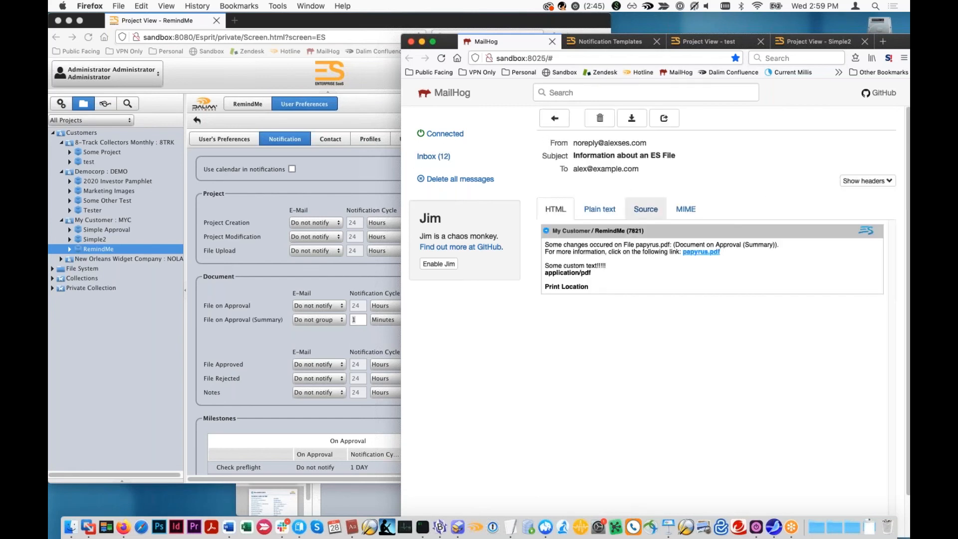
pyautogui.click(440, 157)
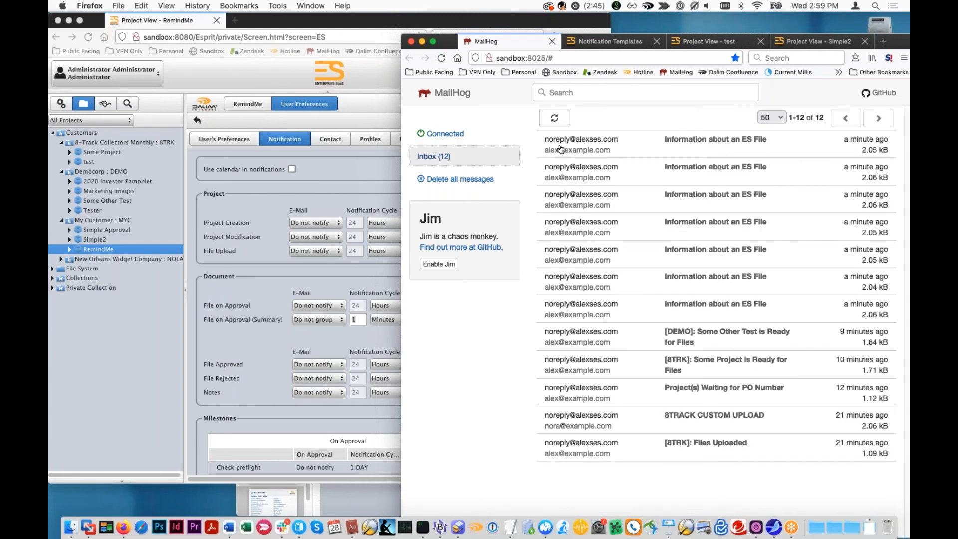
pyautogui.click(554, 119)
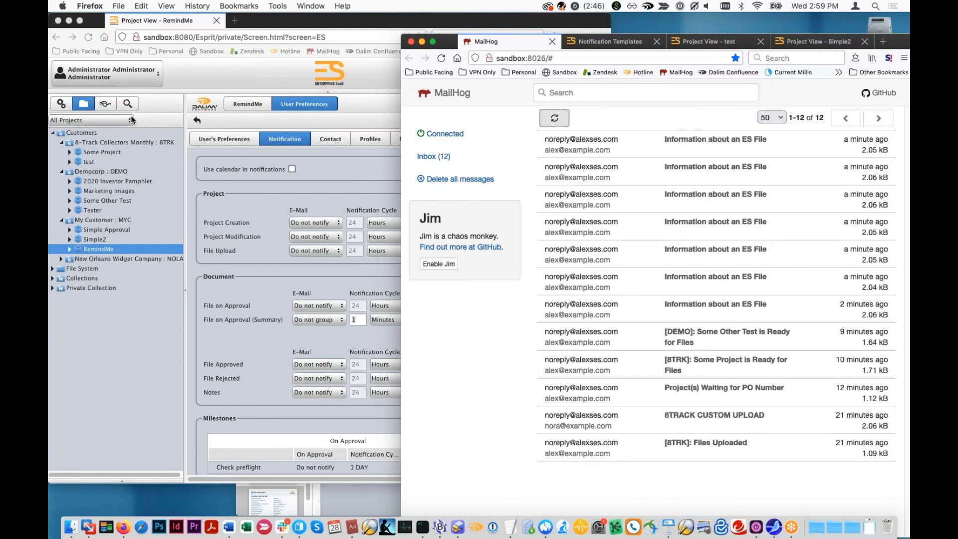
# - Open the ES administration area and bring the MailHog inbox forward to check for repeated notifications
pyautogui.click(80, 114)
pyautogui.click(64, 105)
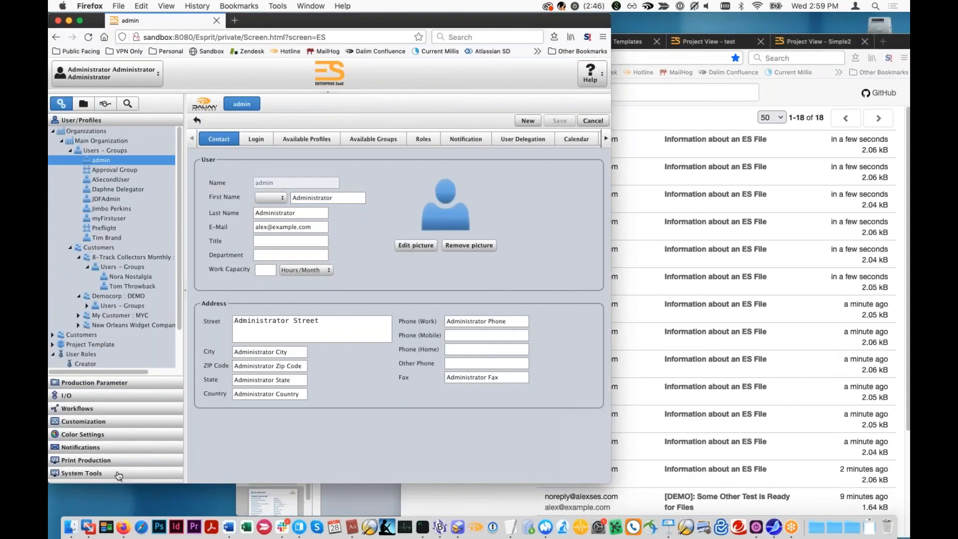
pyautogui.click(822, 286)
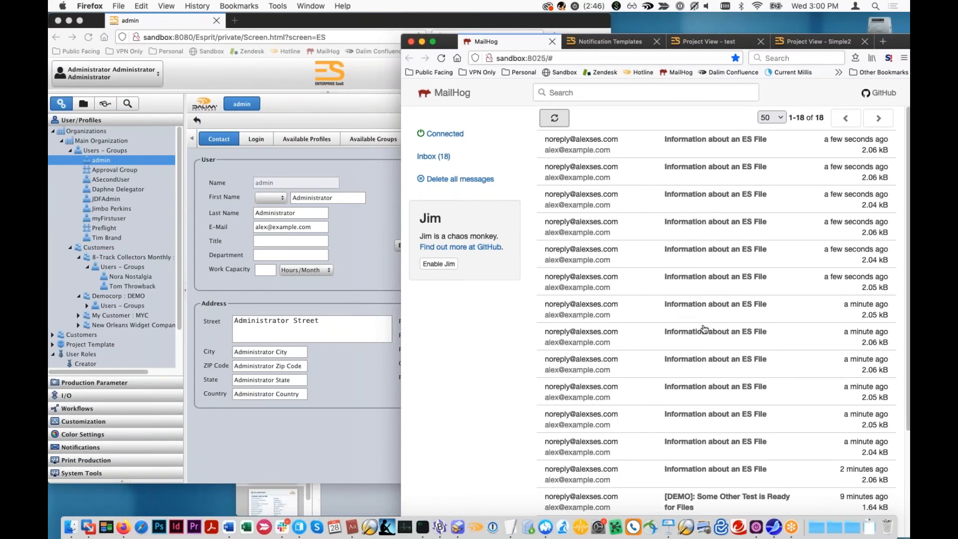
# - Reopen the administrator's notification preferences and examine the e-mail grouping options for File on Approval (Summary)
pyautogui.click(129, 76)
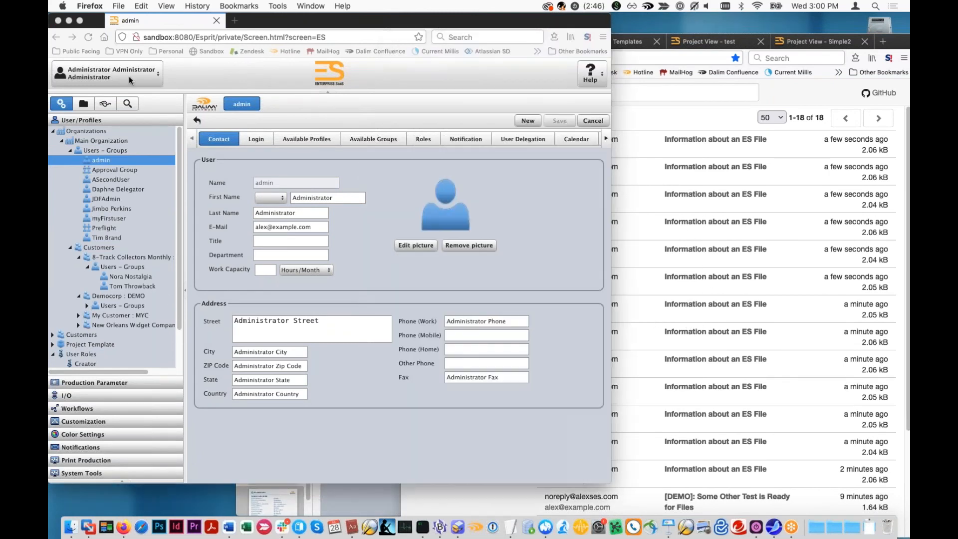
pyautogui.click(129, 76)
pyautogui.click(91, 96)
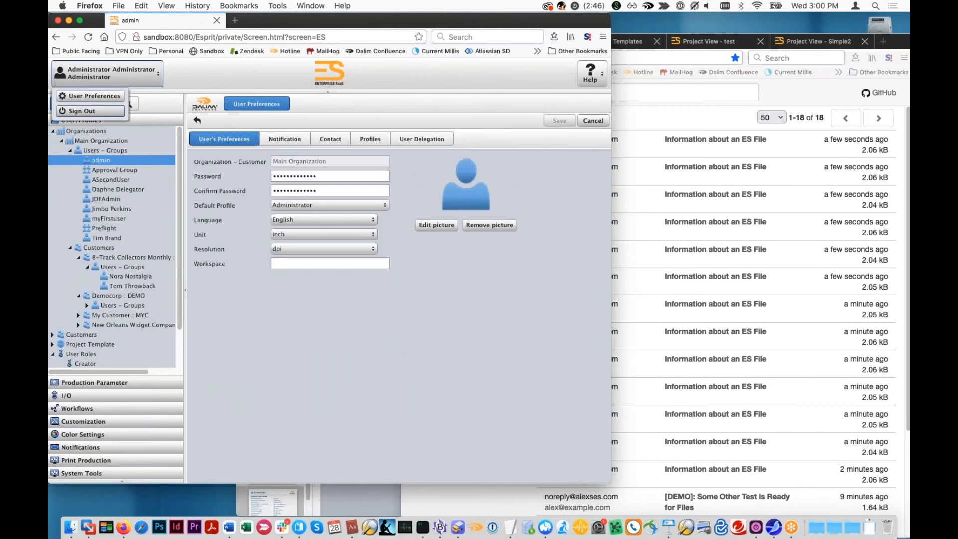
pyautogui.click(275, 142)
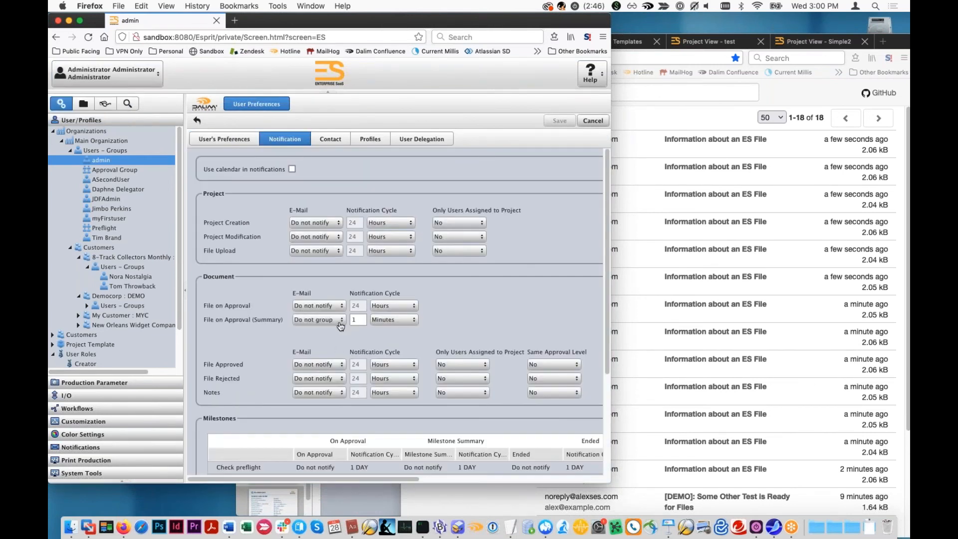
pyautogui.doubleClick(358, 317)
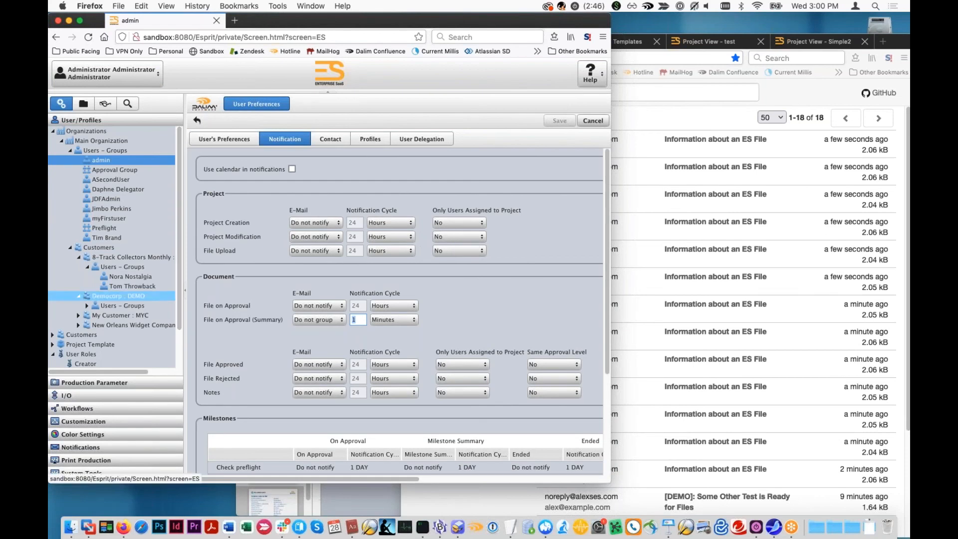
pyautogui.click(342, 322)
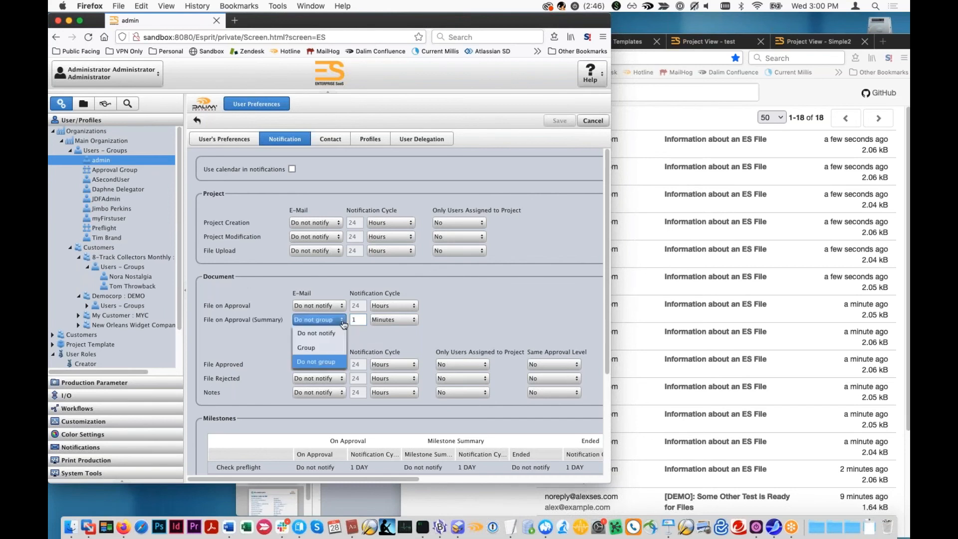
# - Open Notification Monitoring in System Tools, enlarge the window and review the scheduled notifications
pyautogui.click(120, 467)
pyautogui.click(121, 472)
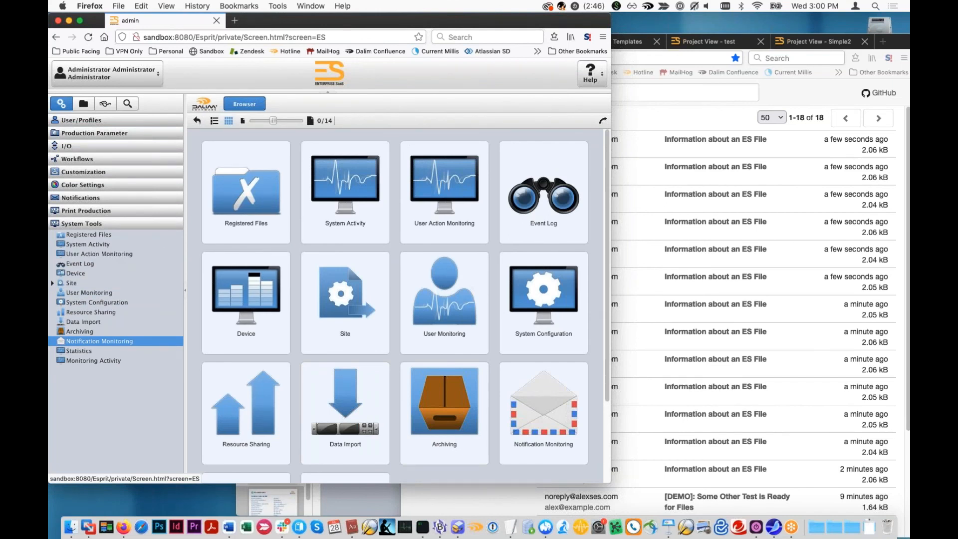
pyautogui.click(273, 139)
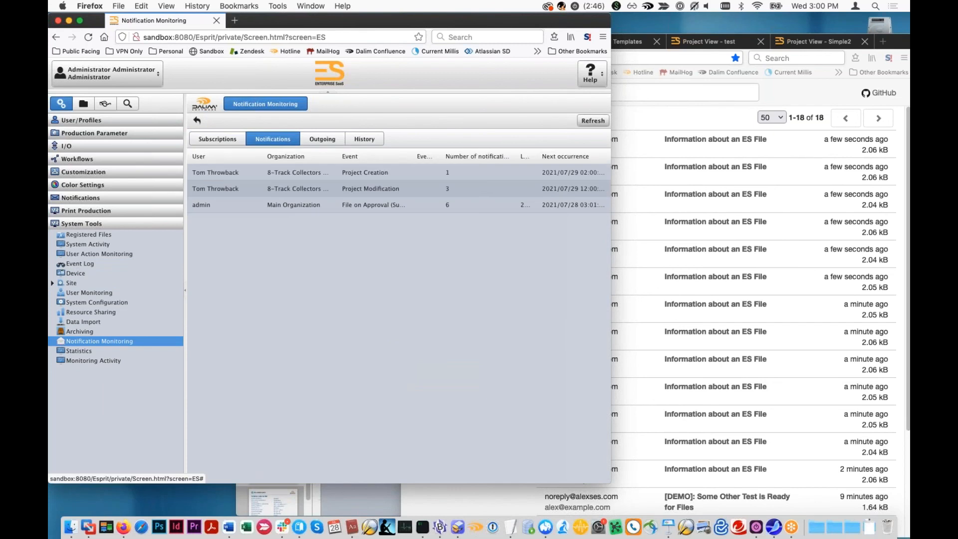
pyautogui.moveTo(602, 483); pyautogui.dragTo(691, 494)
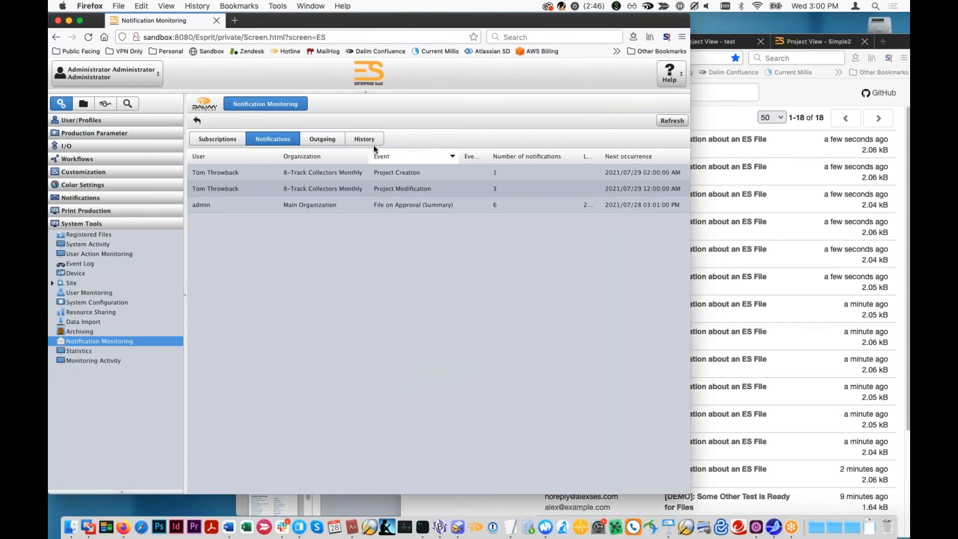
pyautogui.click(306, 140)
pyautogui.click(263, 142)
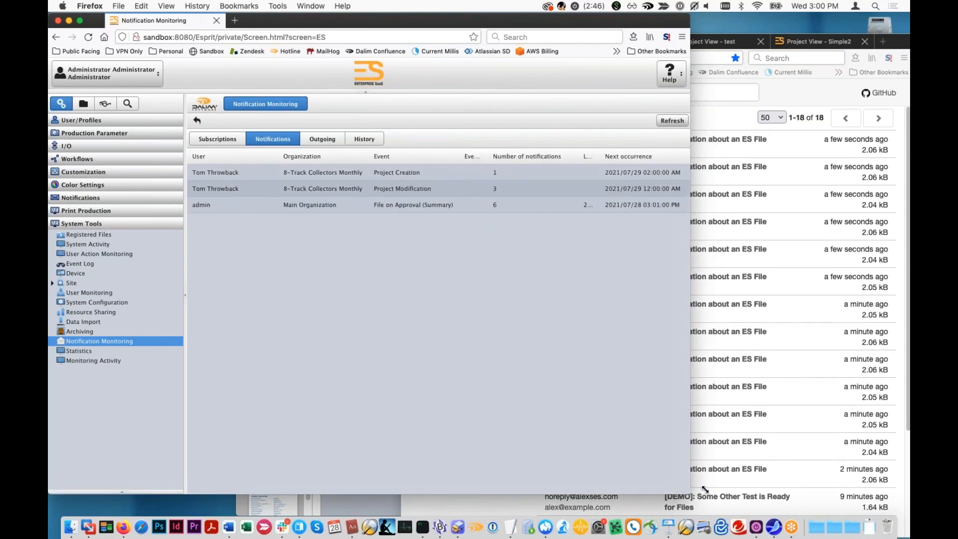
# - Widen the monitoring window and inspect the File on Approval (Summary) and Project Modification entries, including counts and next occurrences
pyautogui.moveTo(705, 489); pyautogui.dragTo(900, 491)
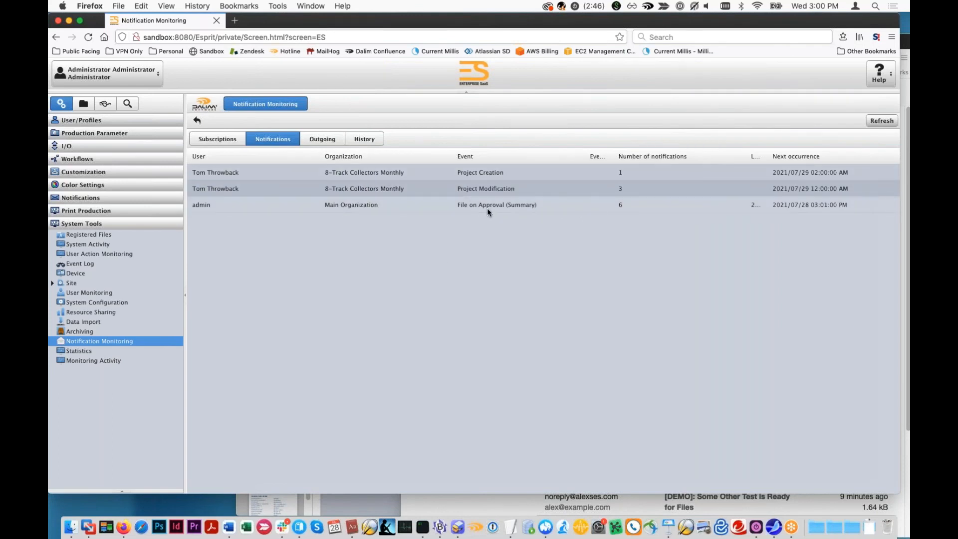
pyautogui.click(561, 204)
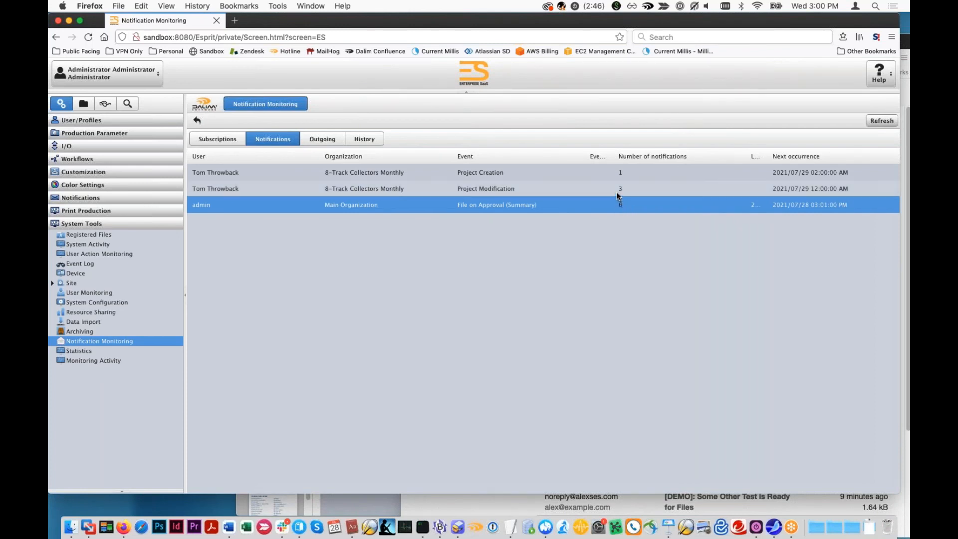
pyautogui.click(615, 191)
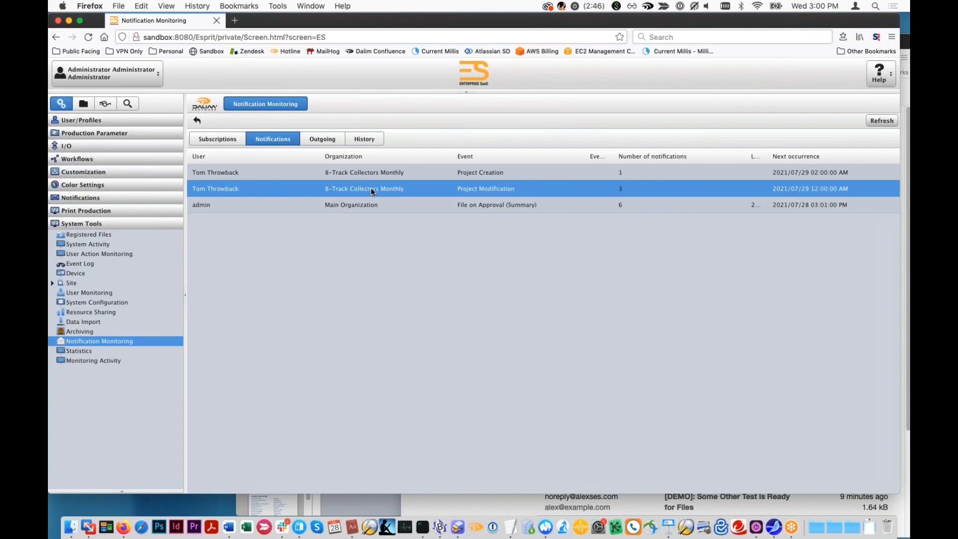
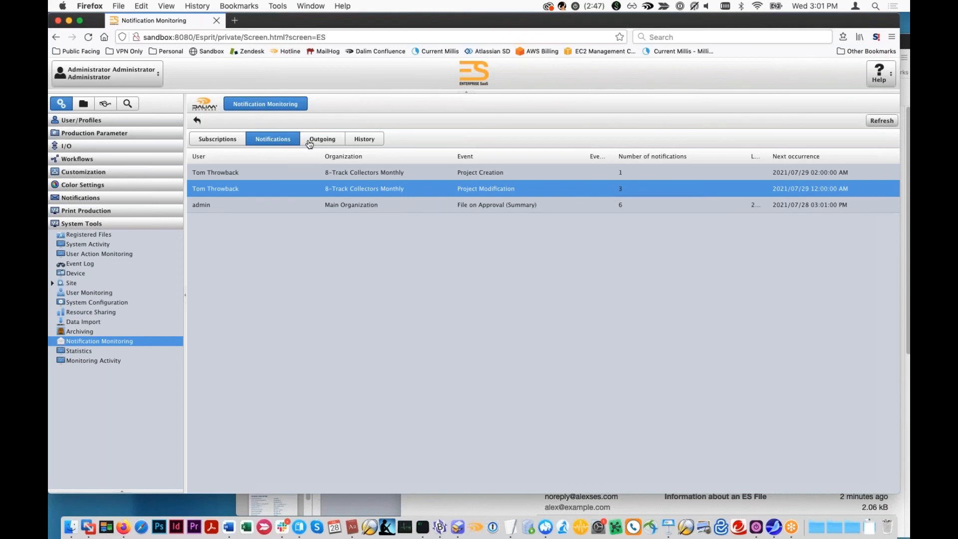
# - Check the Outgoing queue in Notification Monitoring for e-mails waiting to be sent
pyautogui.click(332, 144)
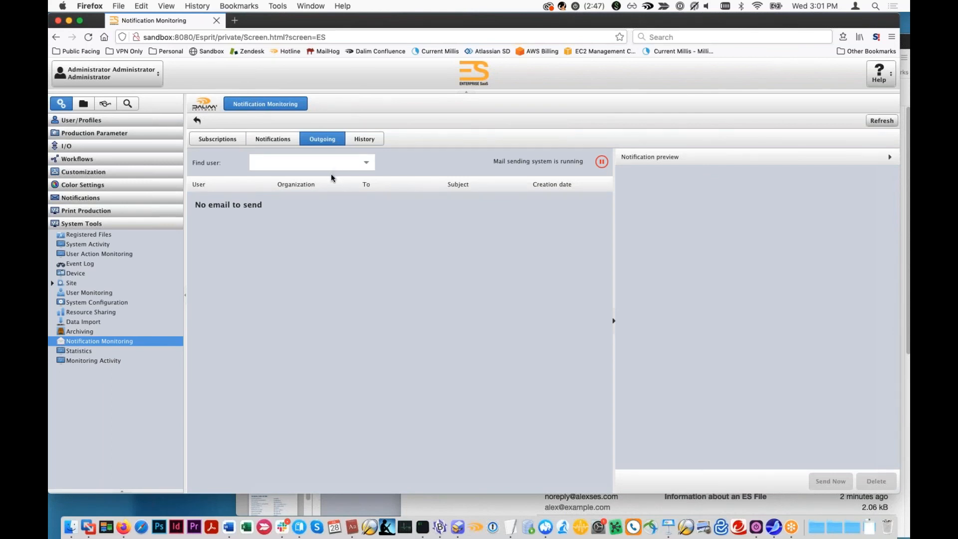
pyautogui.click(368, 163)
pyautogui.click(249, 215)
pyautogui.moveTo(263, 205); pyautogui.dragTo(195, 207)
pyautogui.click(266, 204)
# - Open the notification History and preview several of the most recent "Information about an ES File" e-mails
pyautogui.click(365, 140)
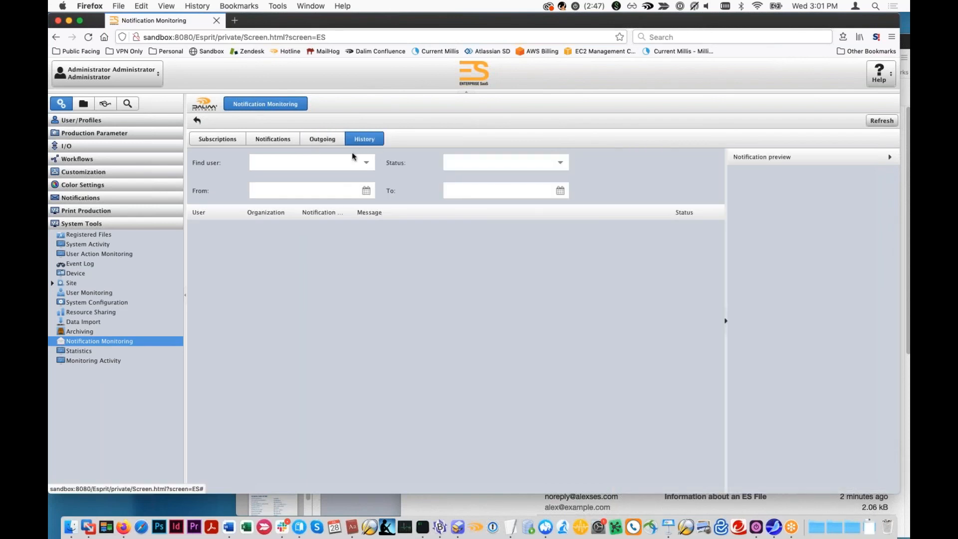
pyautogui.click(452, 228)
pyautogui.click(471, 243)
pyautogui.click(473, 258)
pyautogui.click(473, 277)
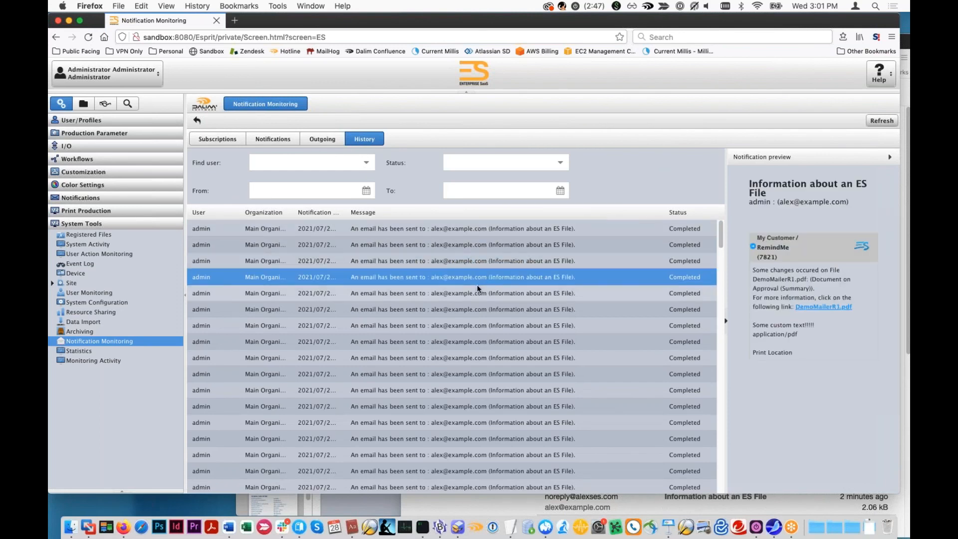
pyautogui.click(477, 294)
pyautogui.click(493, 310)
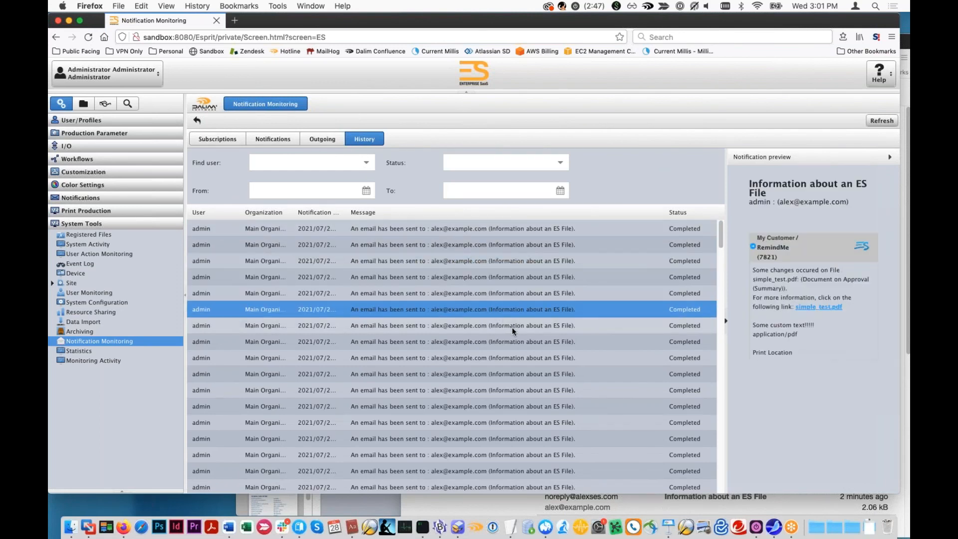
pyautogui.click(512, 329)
pyautogui.click(530, 343)
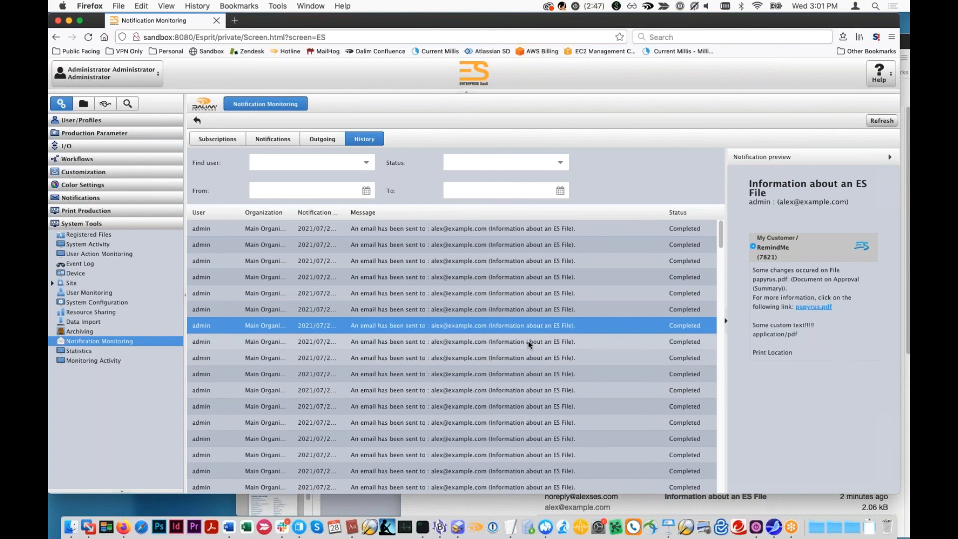
pyautogui.click(530, 260)
pyautogui.click(521, 233)
# - Preview older history entries, including [8TRK]: Files Uploaded and 8TRACK CUSTOM UPLOAD, and collapse the preview to read the full dates
pyautogui.scroll(-5, 509, 332)
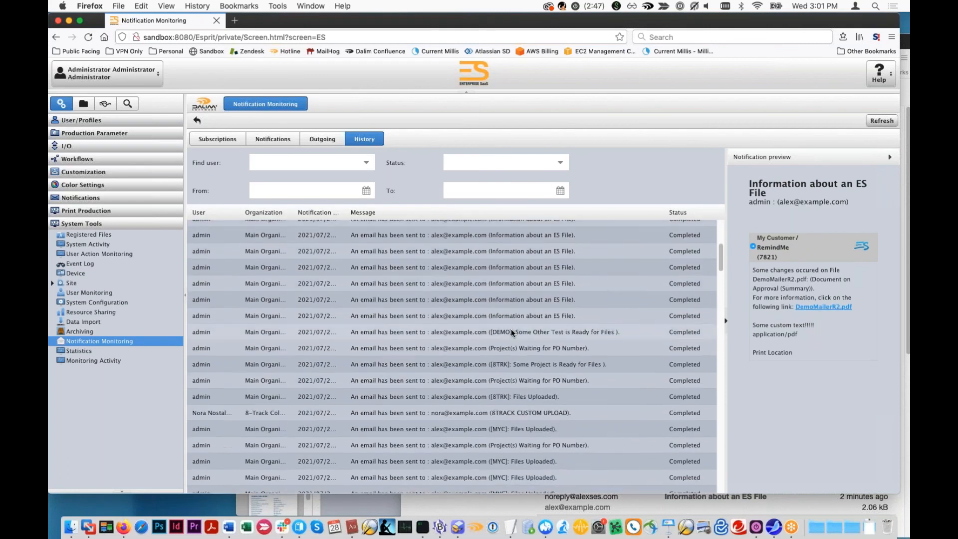
pyautogui.click(516, 368)
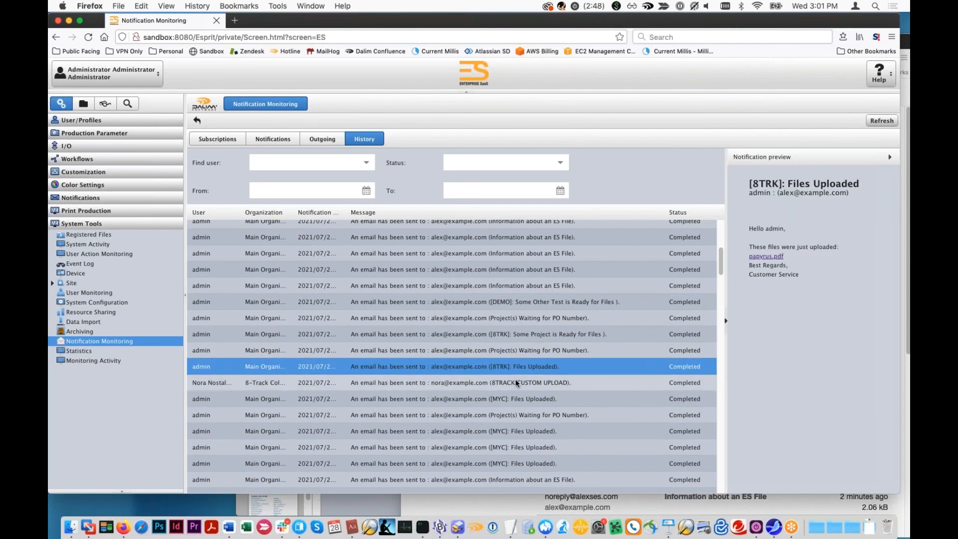
pyautogui.click(514, 383)
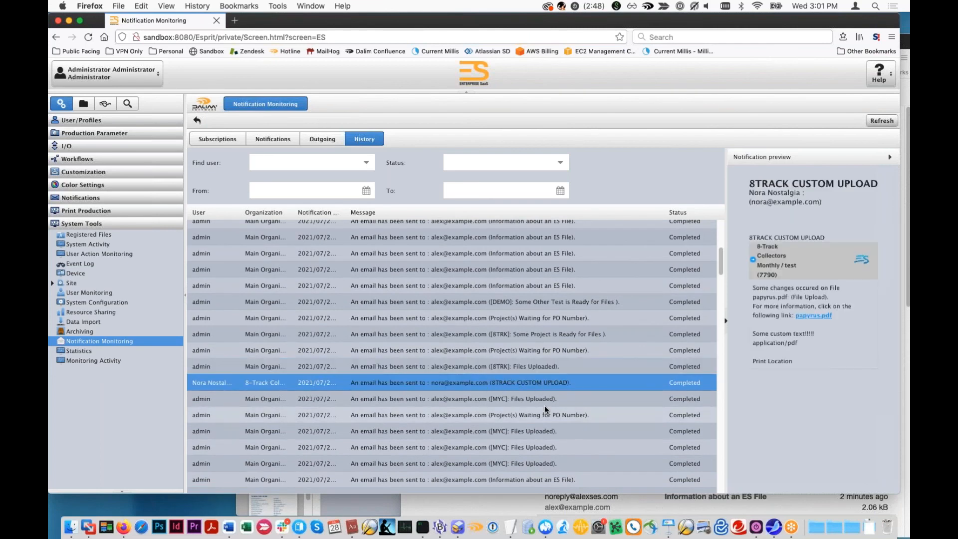
pyautogui.scroll(-1, 547, 409)
pyautogui.scroll(-3, 537, 369)
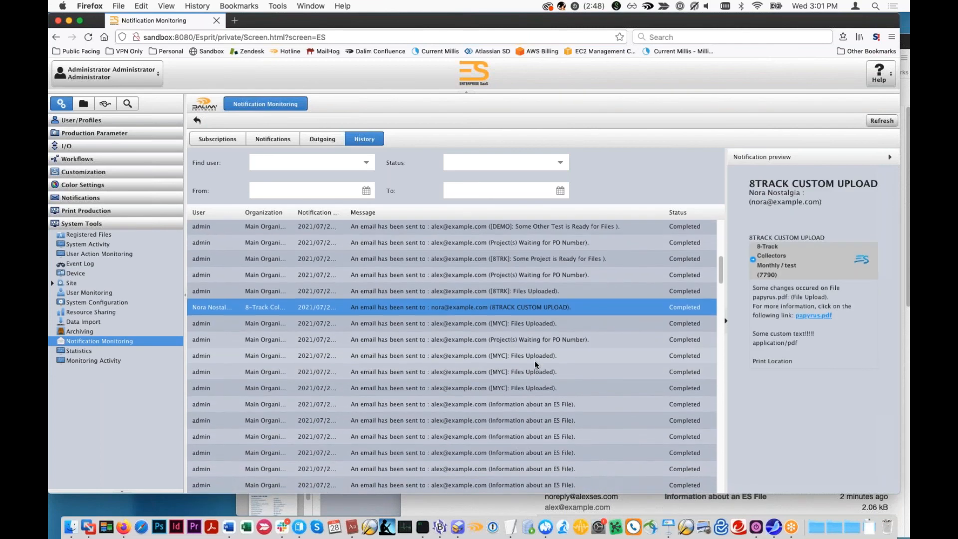
pyautogui.scroll(-3, 533, 365)
pyautogui.click(536, 389)
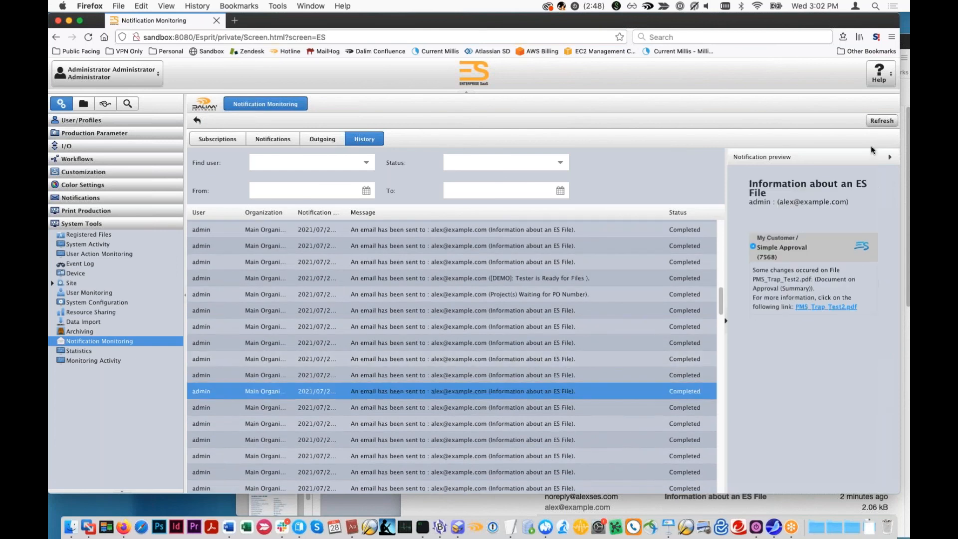
pyautogui.click(889, 157)
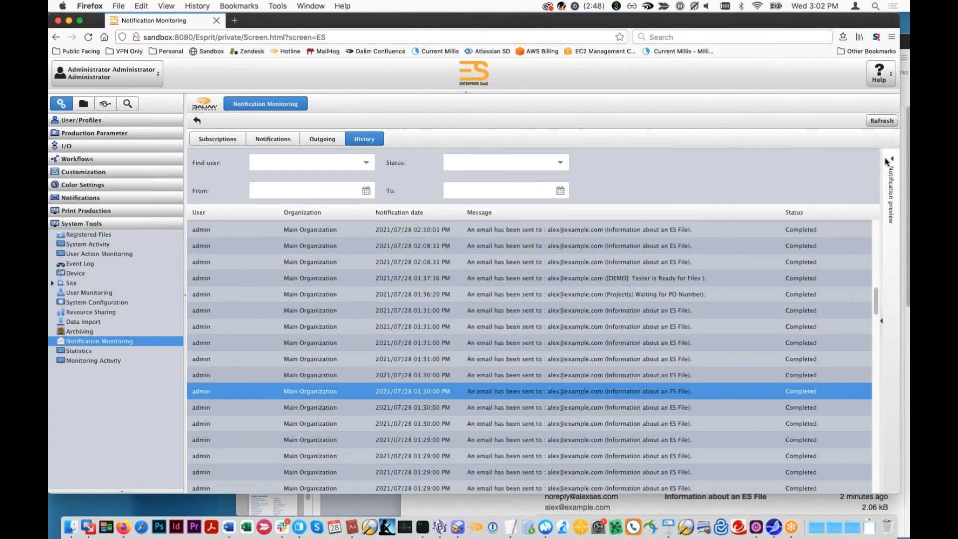
pyautogui.click(889, 159)
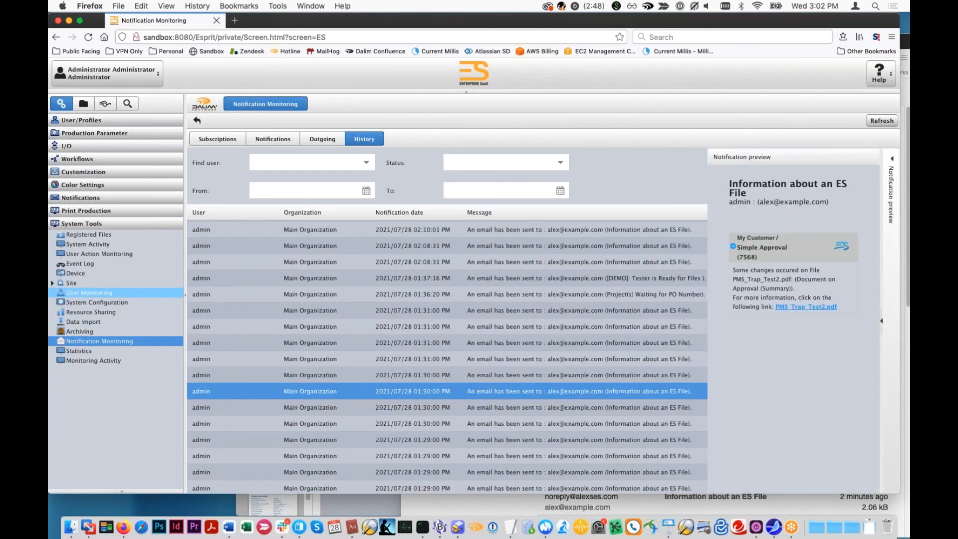
# - Load the Event Log with its default filters and review the Mail entries for sent notifications
pyautogui.click(79, 265)
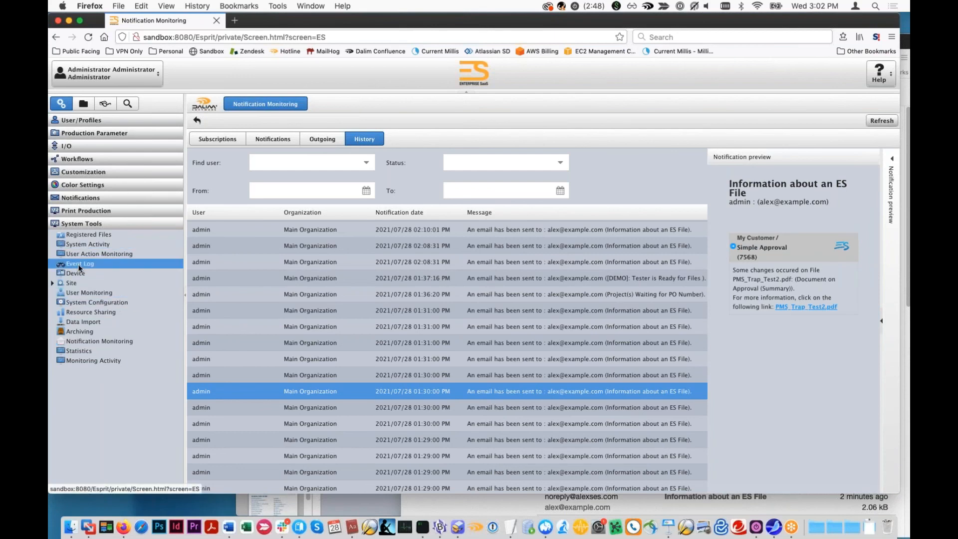
pyautogui.click(205, 122)
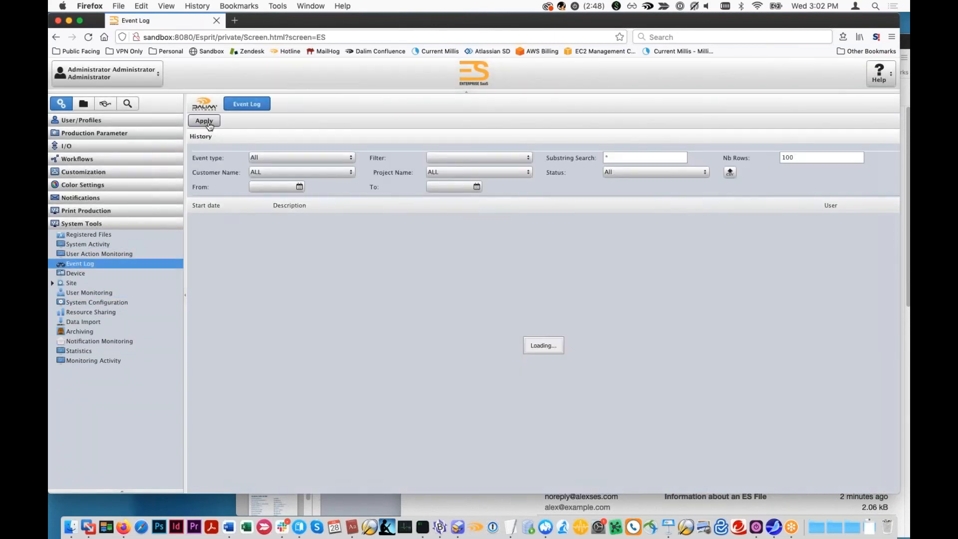
pyautogui.click(448, 235)
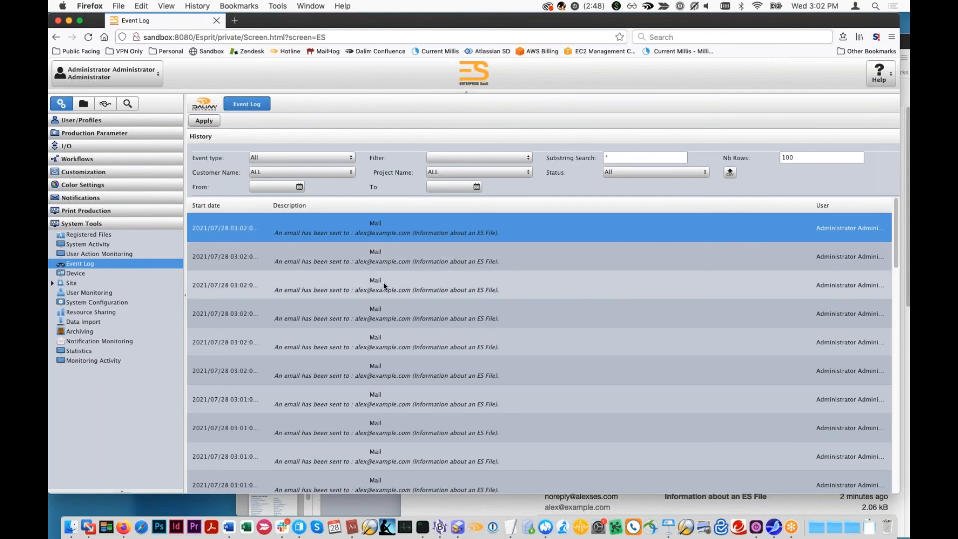
pyautogui.scroll(-3, 384, 282)
pyautogui.click(458, 399)
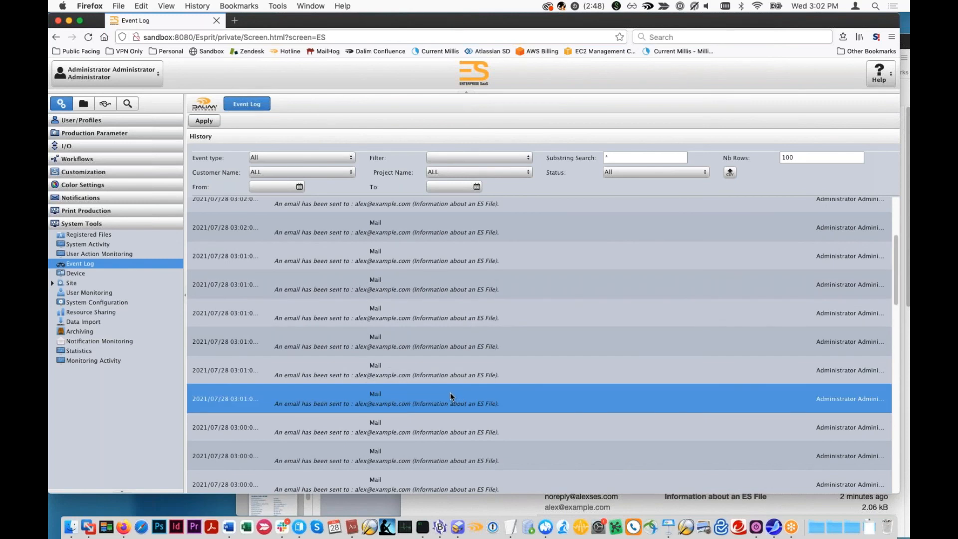
pyautogui.scroll(-3, 451, 379)
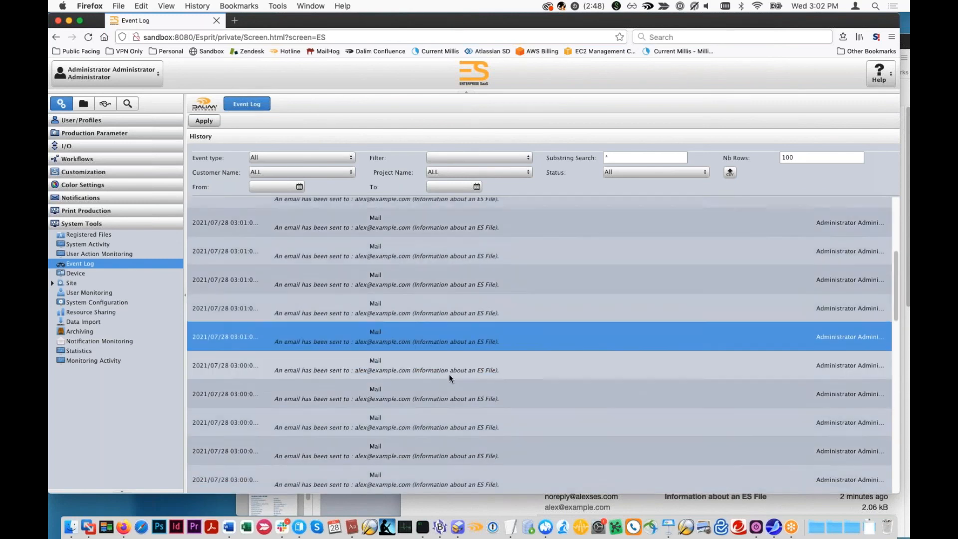
pyautogui.scroll(3, 447, 374)
pyautogui.moveTo(340, 20); pyautogui.dragTo(290, 9)
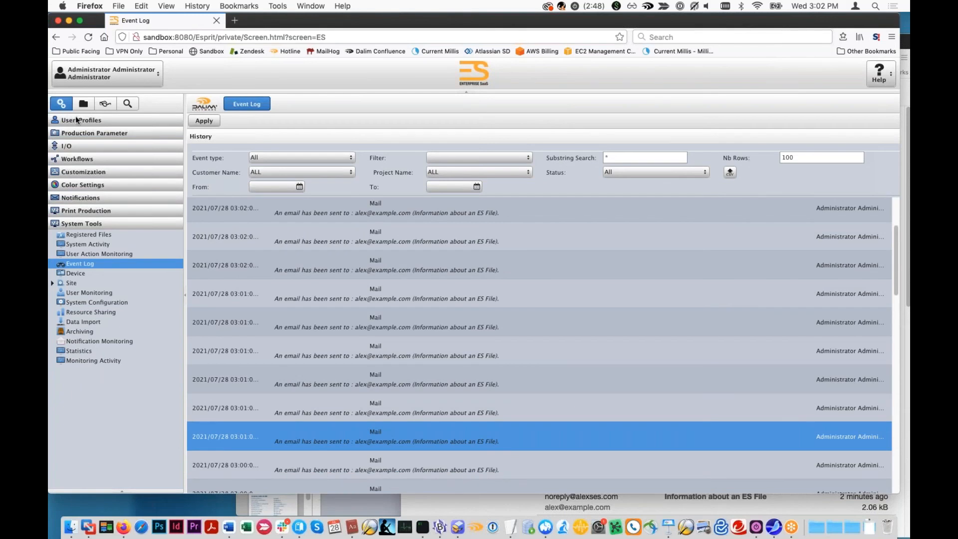
# - Open the administrator's user preferences and display the notification settings for documents and milestones
pyautogui.click(108, 73)
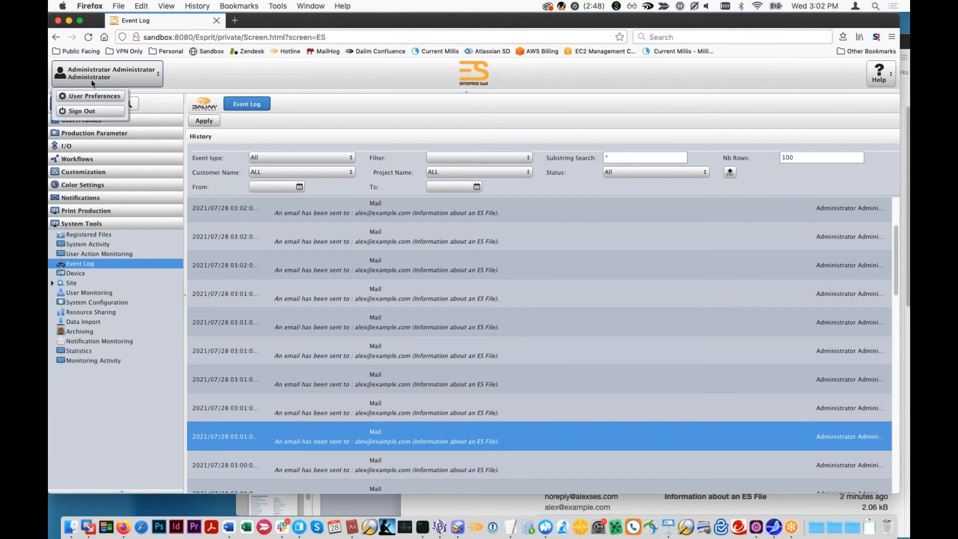
pyautogui.click(91, 96)
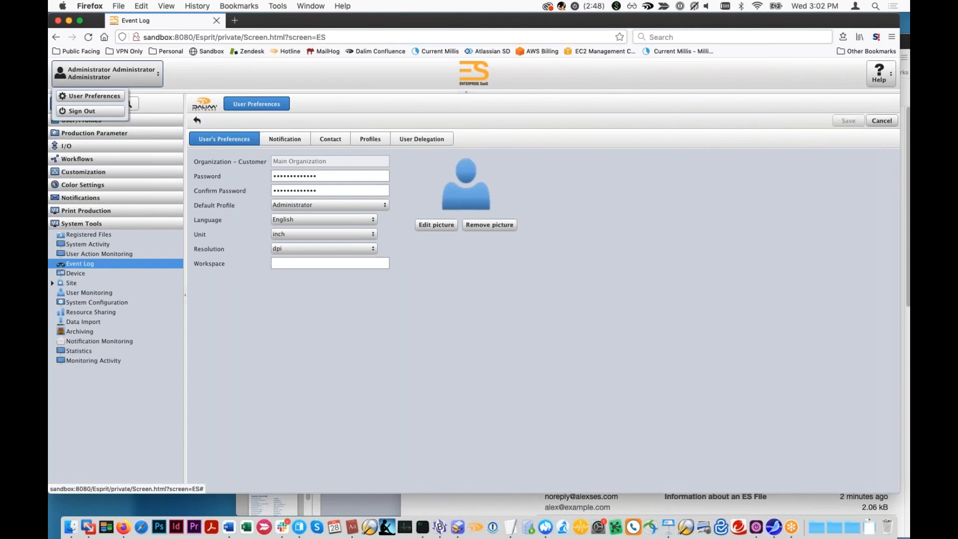
pyautogui.click(277, 140)
pyautogui.scroll(-3, 275, 238)
pyautogui.scroll(-3, 276, 238)
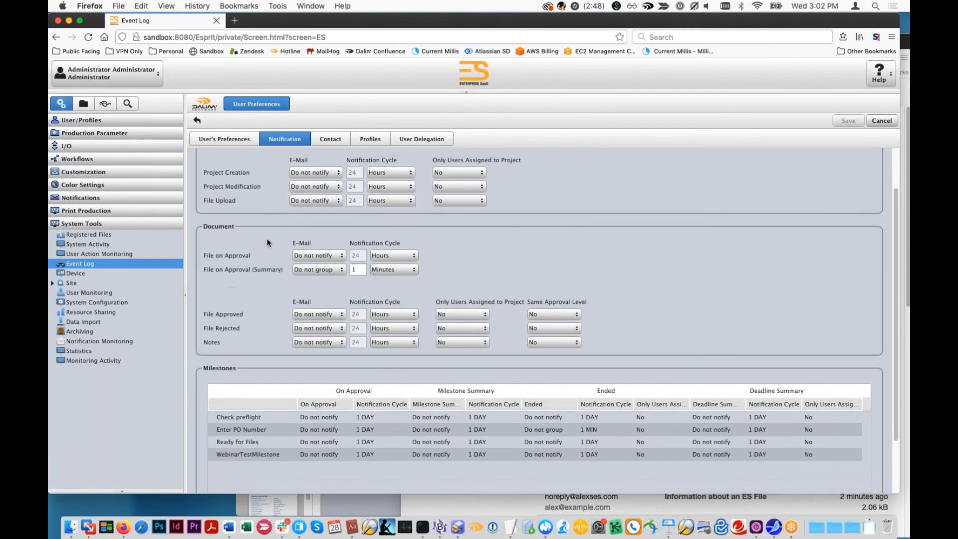
# - Uncover the MailHog inbox behind the ES window and request deletion of all messages
pyautogui.click(579, 6)
pyautogui.click(558, 26)
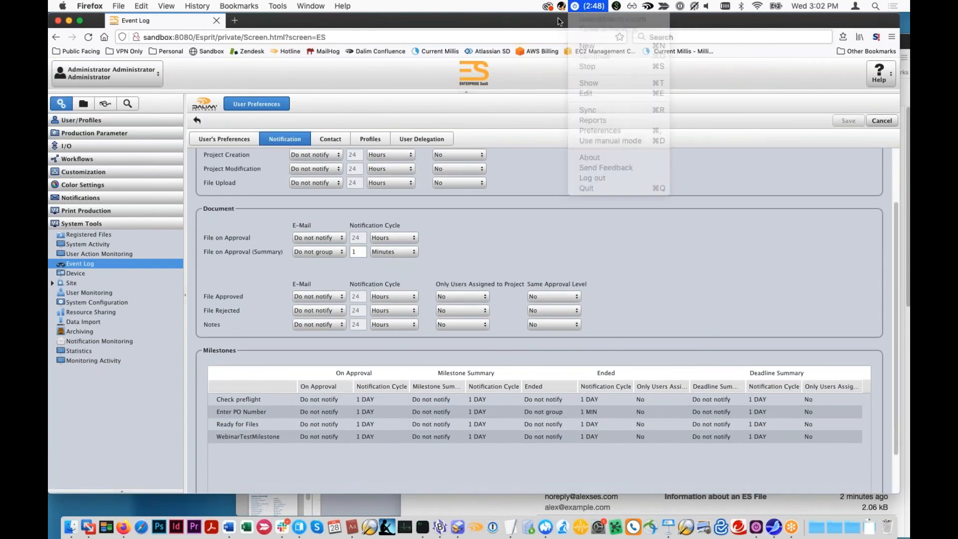
pyautogui.moveTo(558, 26); pyautogui.dragTo(526, 372)
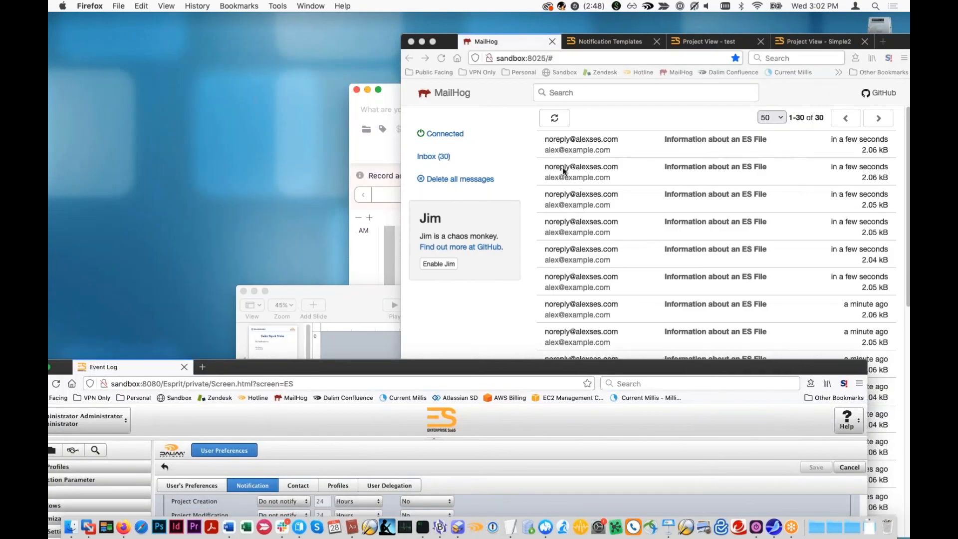
pyautogui.click(461, 179)
# - Set the File on Approval (Summary) e-mail option to Do not notify and save the preferences
pyautogui.moveTo(349, 369); pyautogui.dragTo(349, 22)
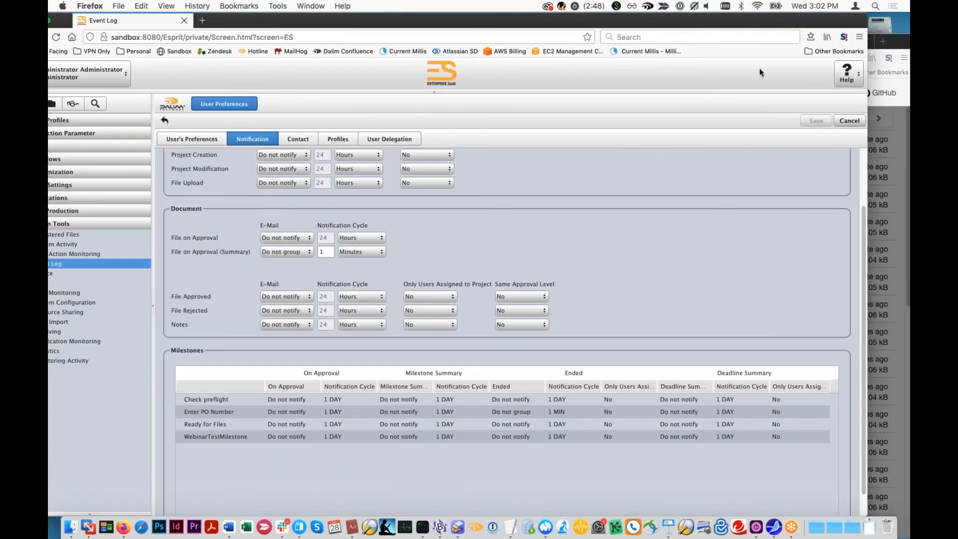
pyautogui.scroll(3, 438, 283)
pyautogui.click(302, 320)
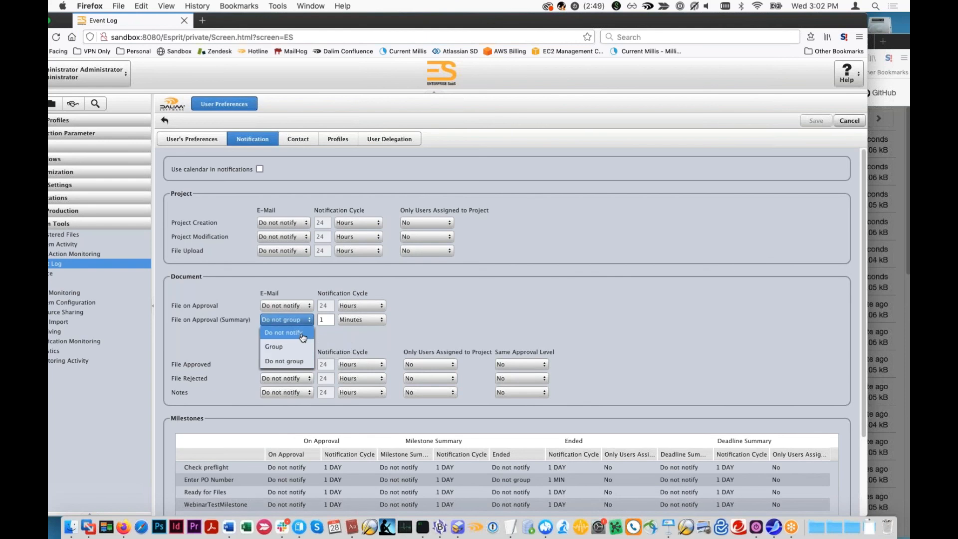
pyautogui.click(303, 335)
pyautogui.click(817, 121)
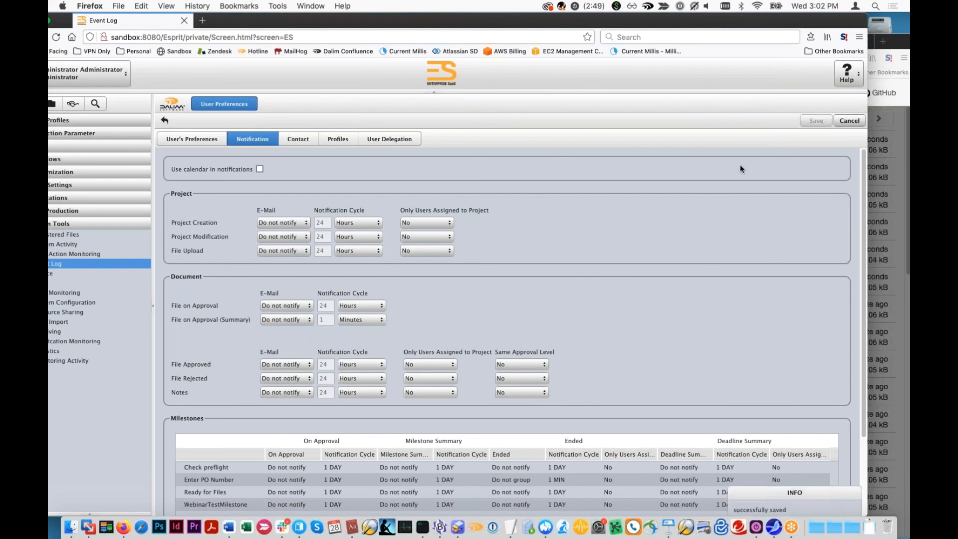
# - Examine the e-mail options offered for File on Approval (Summary) and dismiss them without choosing one
pyautogui.moveTo(843, 22); pyautogui.dragTo(790, 52)
pyautogui.click(302, 357)
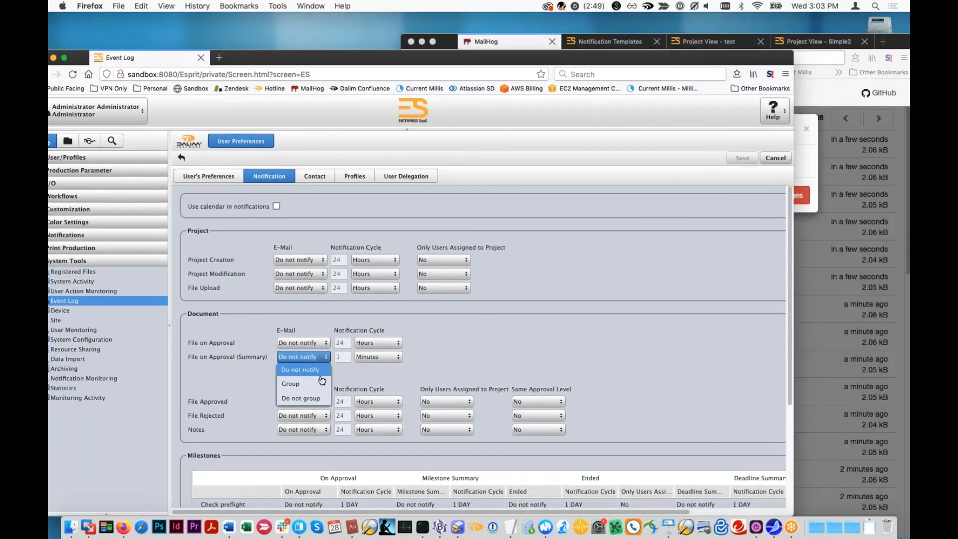
pyautogui.click(396, 377)
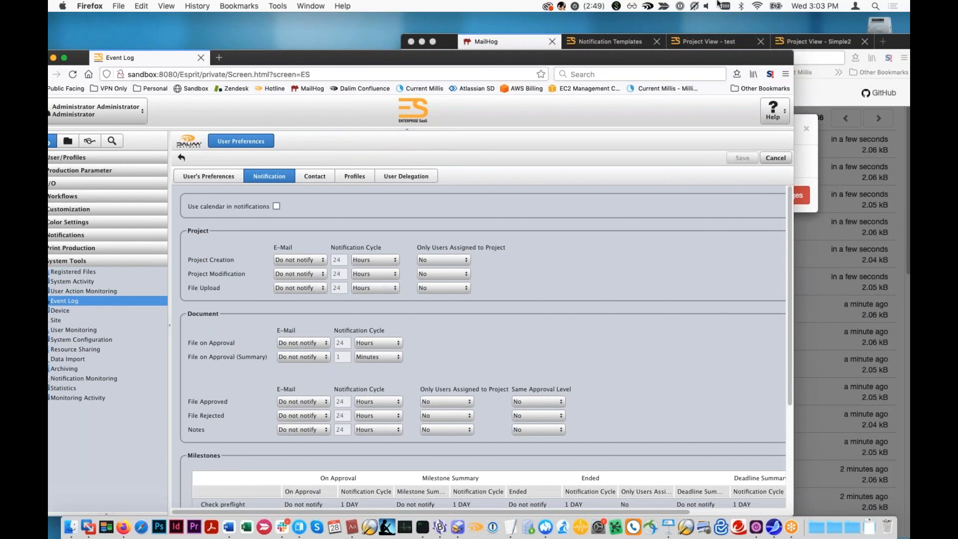
# - Confirm deleting all MailHog messages and return to the document and milestone notification preferences in ES
pyautogui.moveTo(651, 62); pyautogui.dragTo(656, 227)
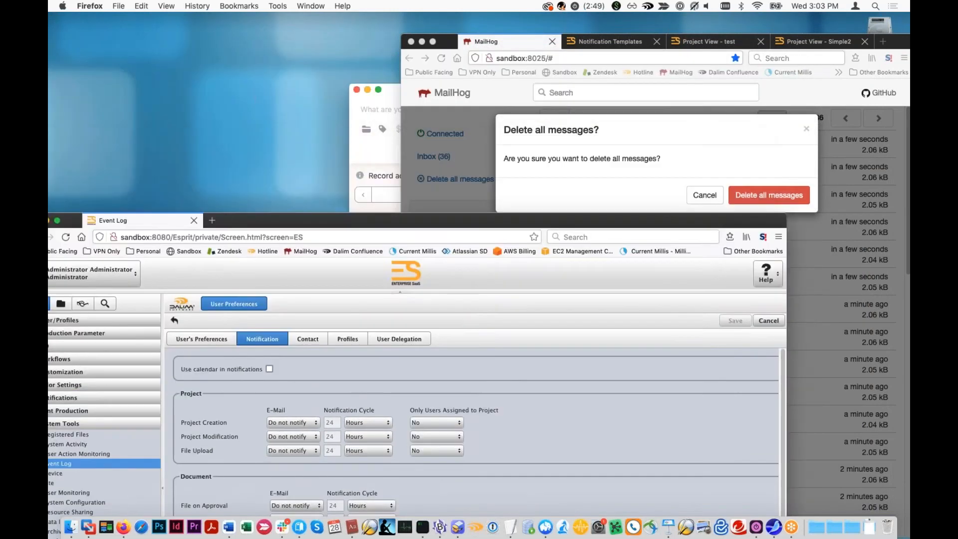
pyautogui.click(768, 195)
pyautogui.doubleClick(343, 230)
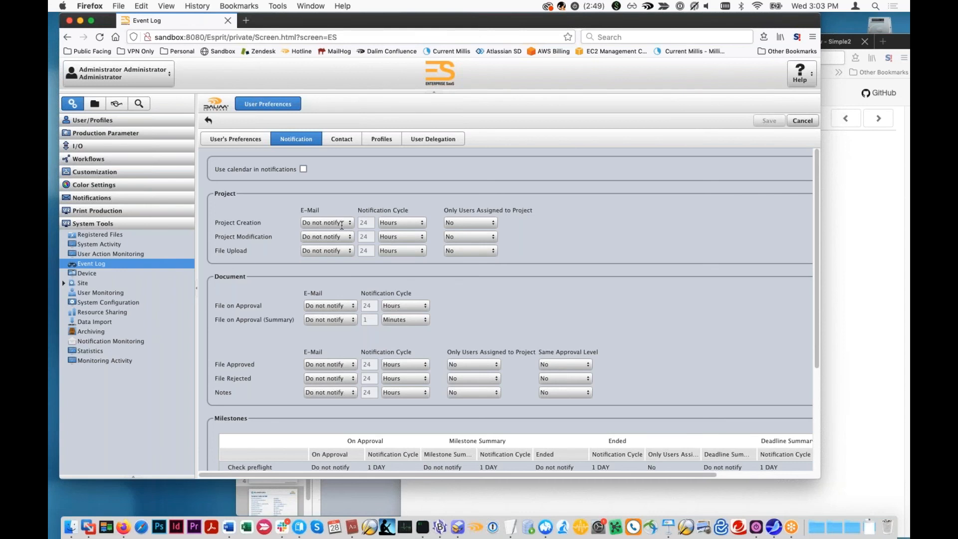
pyautogui.scroll(-5, 306, 241)
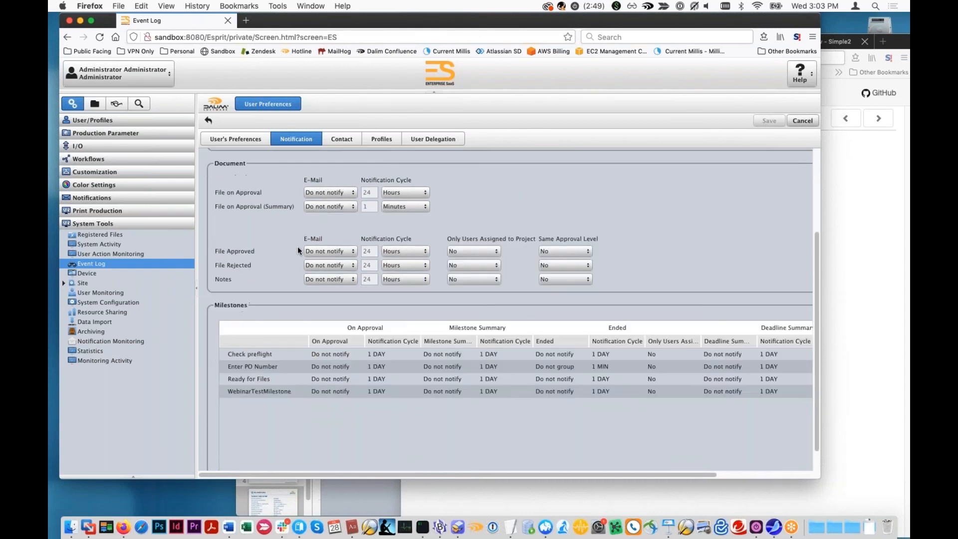
# - Open the Notify Printer output channel, inspect its e-mail entry and the new file transfer channel form, and cancel the form
pyautogui.click(127, 146)
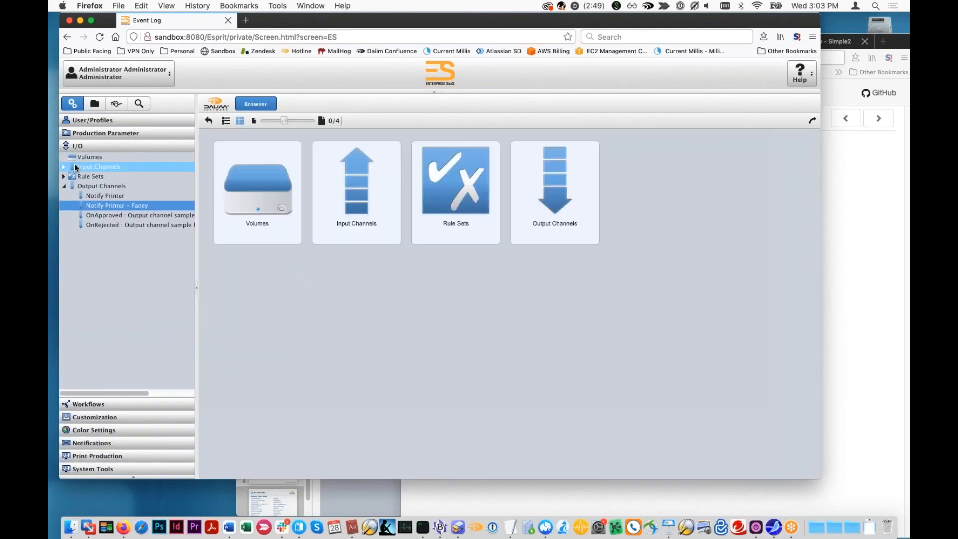
pyautogui.click(101, 197)
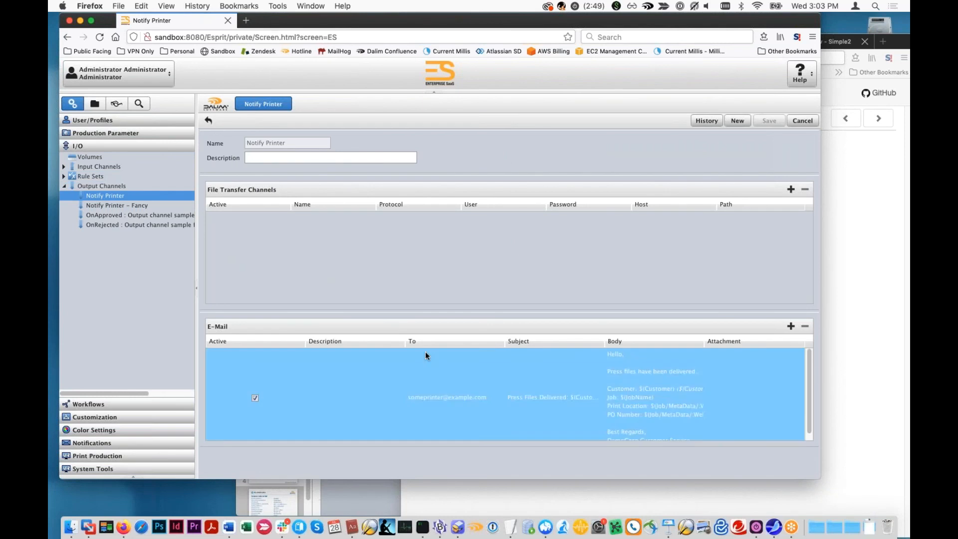
pyautogui.click(791, 190)
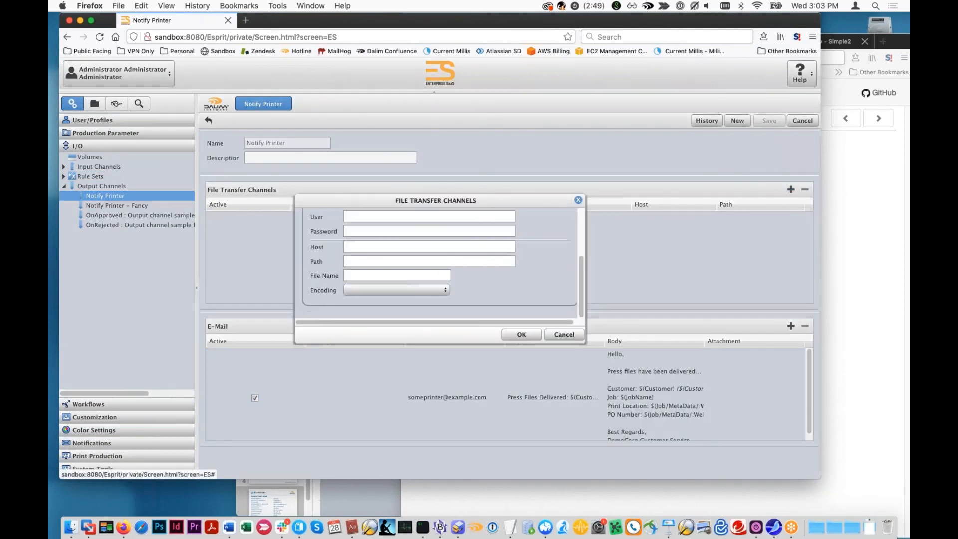
pyautogui.click(564, 335)
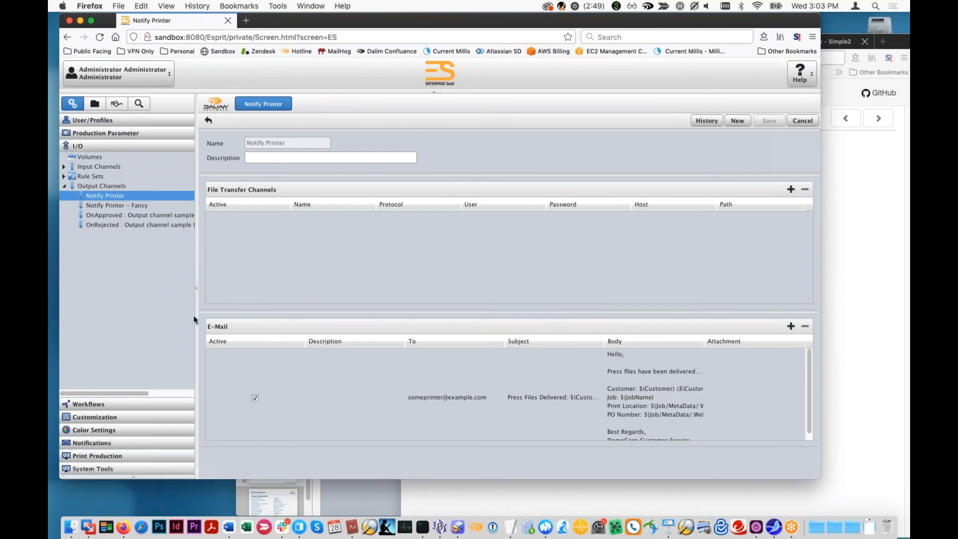
# - Open the Notify Printer channel's e-mail entry, enlarge it to review the recipient and message body, and cancel without changes
pyautogui.click(278, 372)
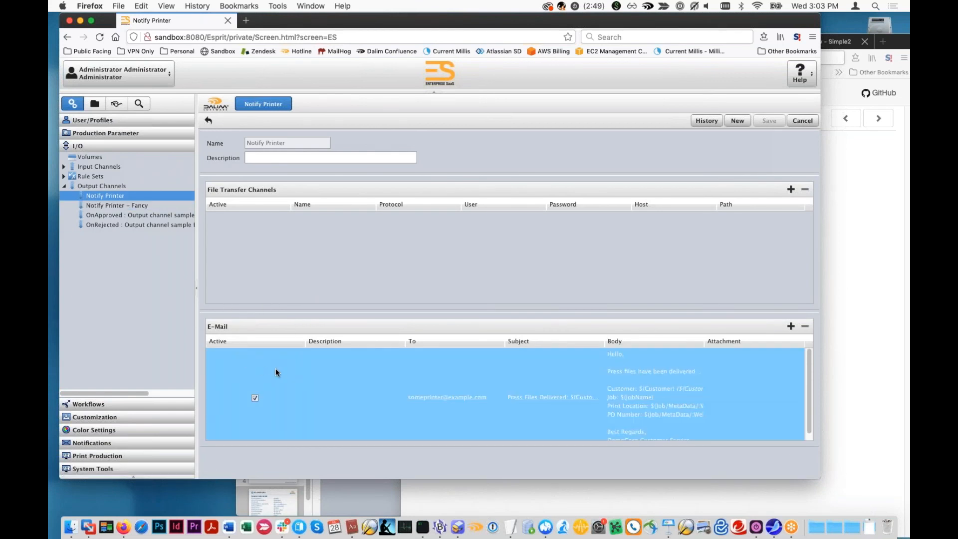
pyautogui.doubleClick(376, 390)
pyautogui.moveTo(381, 186); pyautogui.dragTo(380, 76)
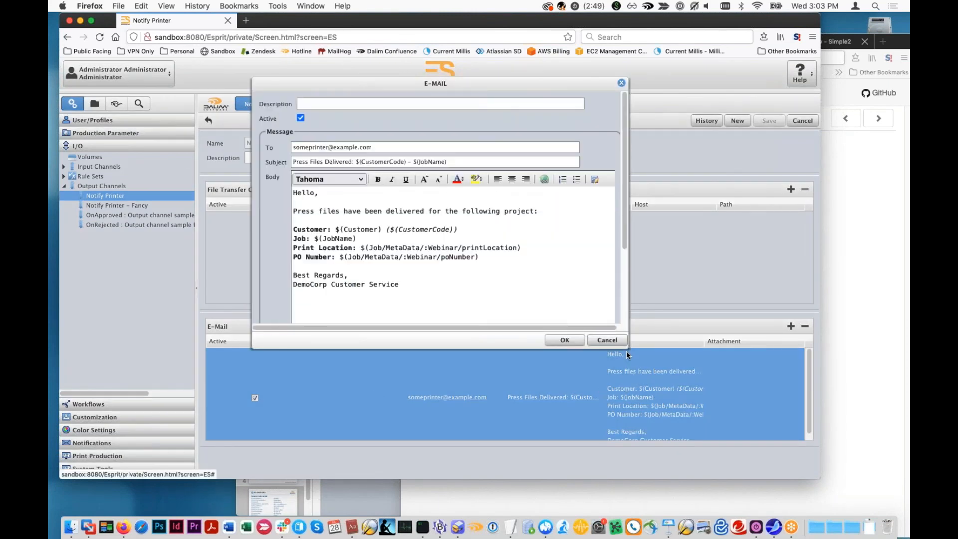
pyautogui.moveTo(634, 358); pyautogui.dragTo(666, 410)
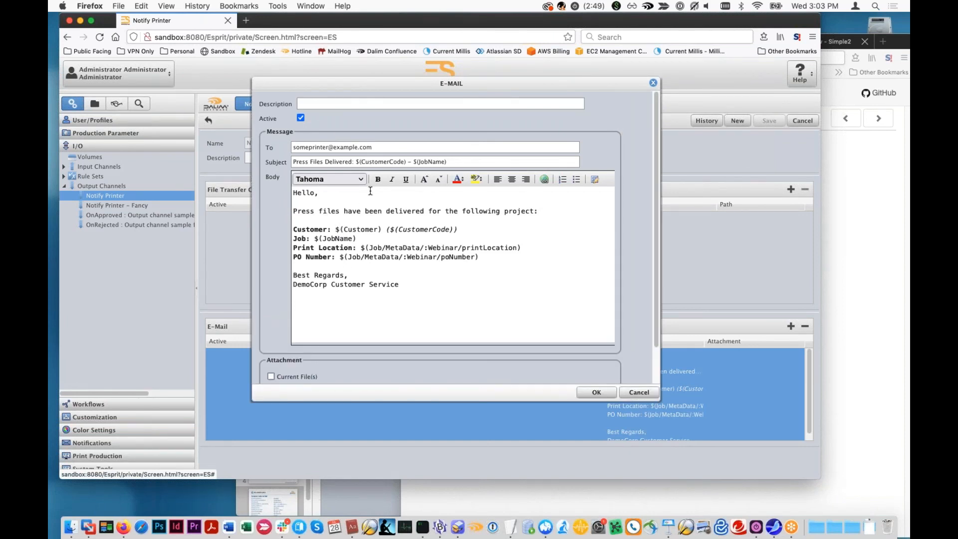
pyautogui.tripleClick(384, 148)
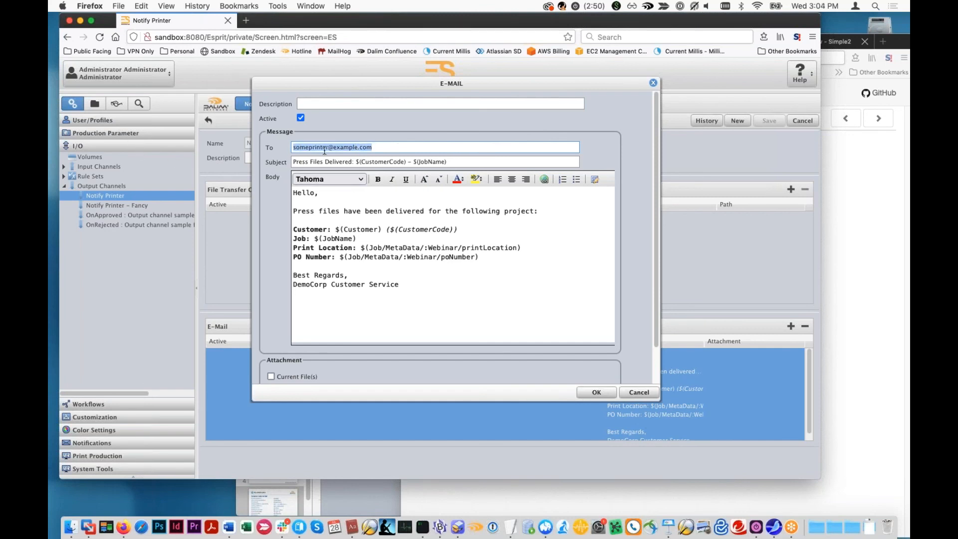
pyautogui.doubleClick(309, 149)
pyautogui.click(649, 393)
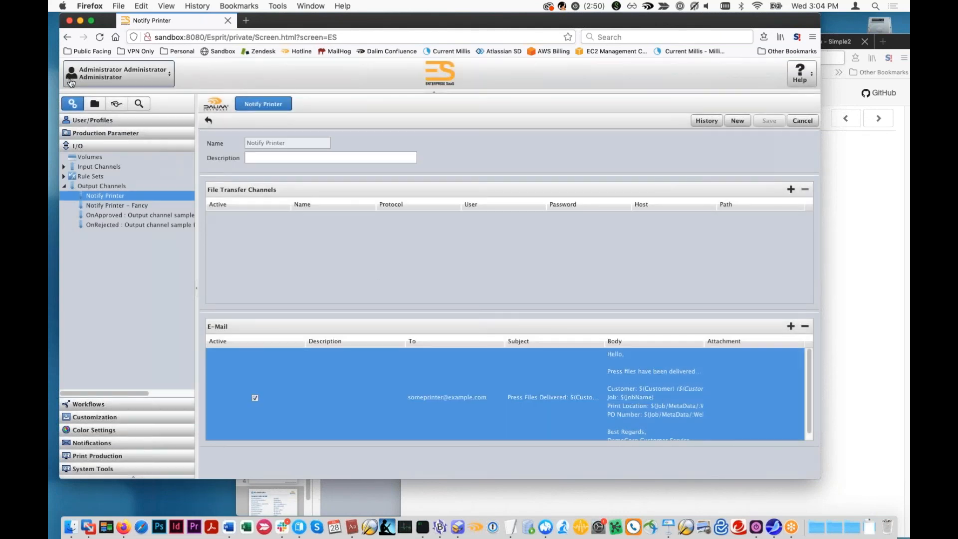
# - Upload papyrus.pdf to Some Project under 8-Track Collectors Monthly and refresh the project's document list
pyautogui.click(93, 105)
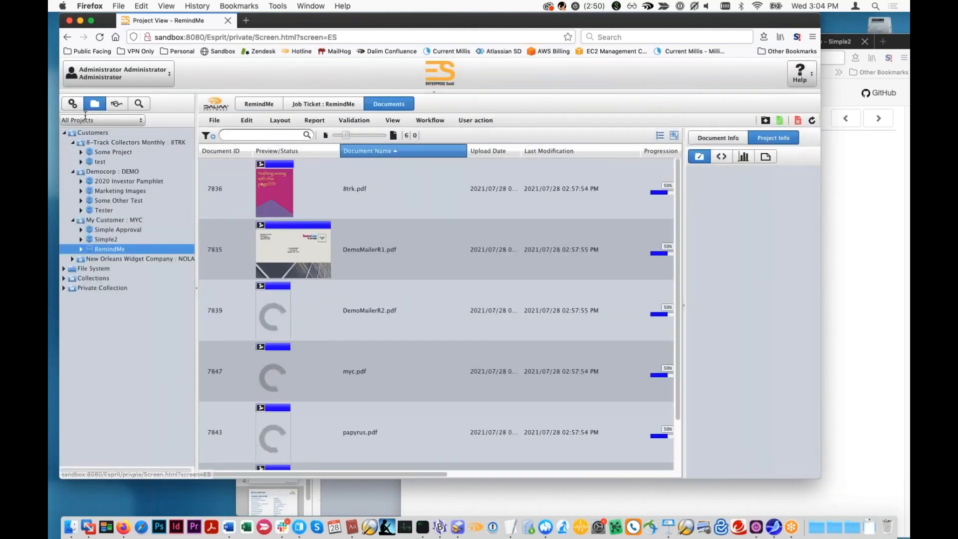
pyautogui.click(111, 152)
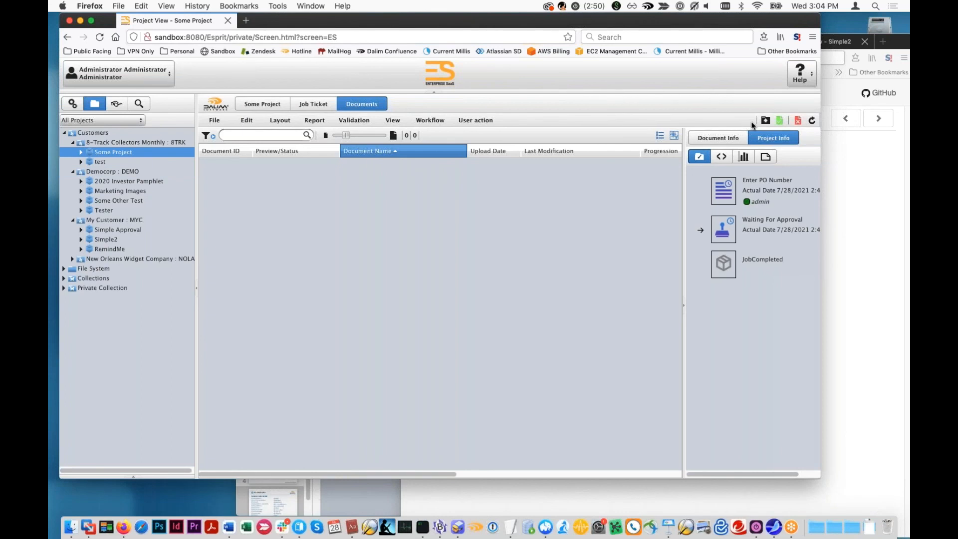
pyautogui.click(766, 120)
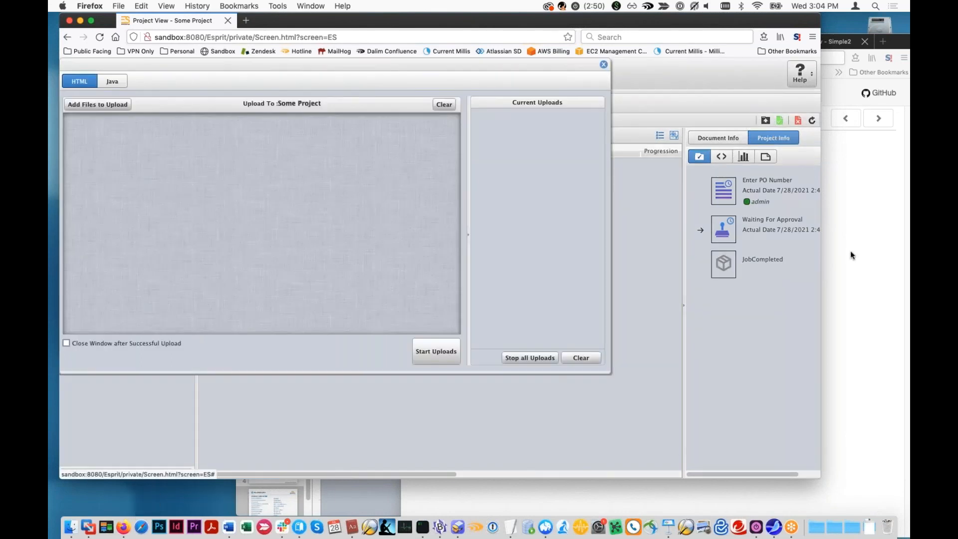
pyautogui.moveTo(898, 45); pyautogui.dragTo(833, 382)
pyautogui.click(851, 280)
pyautogui.moveTo(715, 156); pyautogui.dragTo(339, 216)
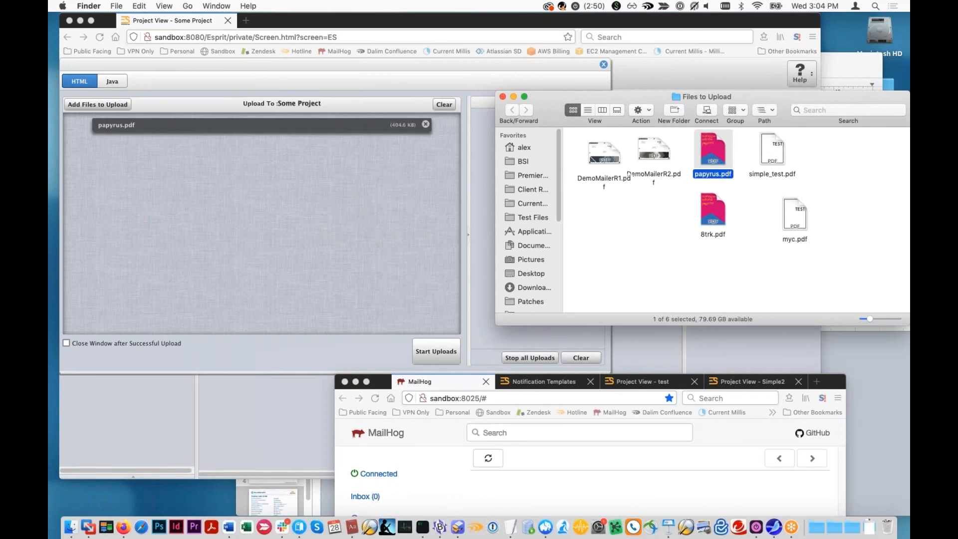
pyautogui.click(436, 352)
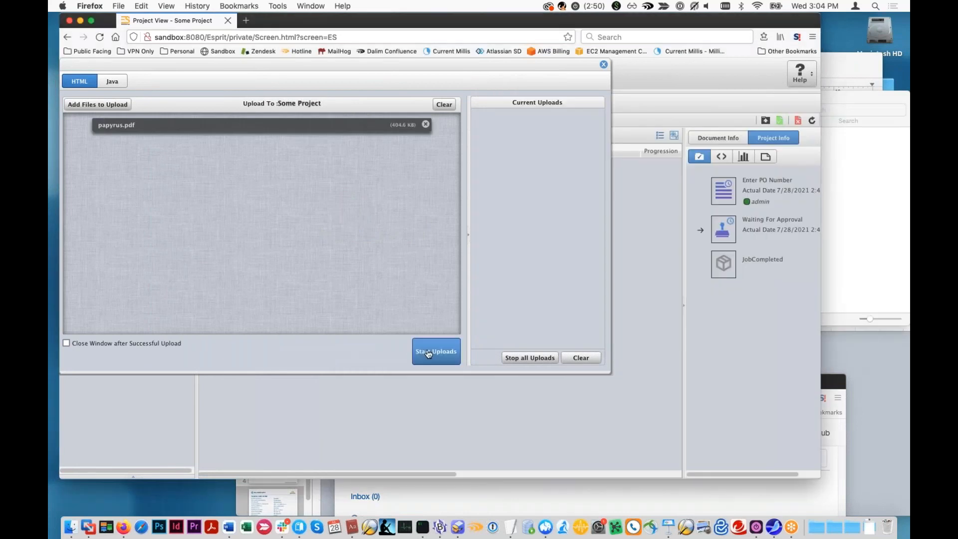
pyautogui.click(603, 64)
pyautogui.click(811, 121)
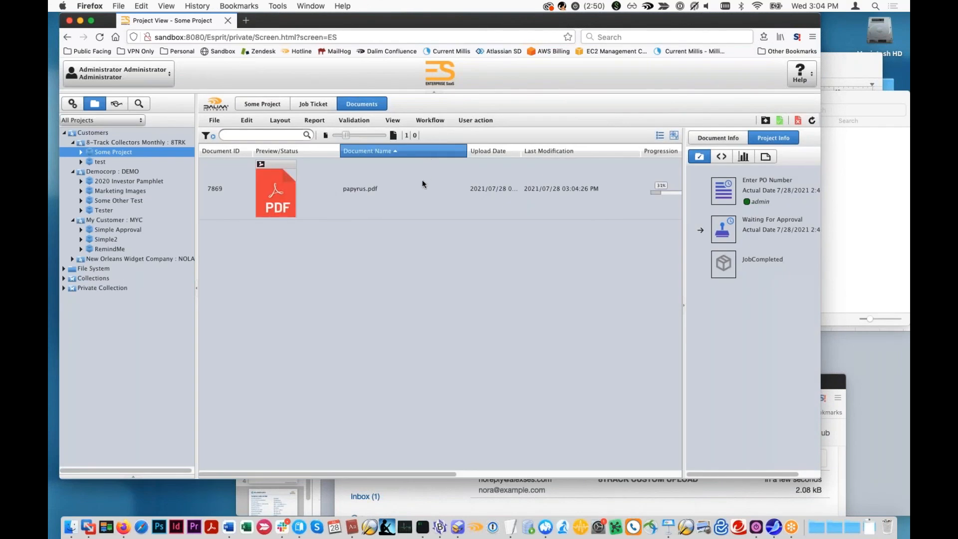
# - Examine the workflows of papyrus.pdf and Some Project, including the project's DigitalDelivery destination, and close the workflow viewer
pyautogui.click(422, 180)
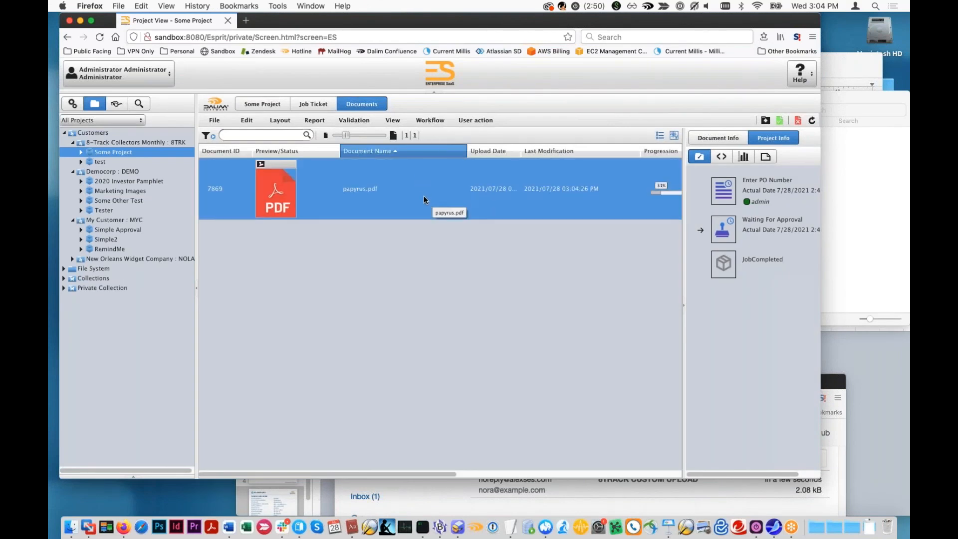
pyautogui.click(430, 120)
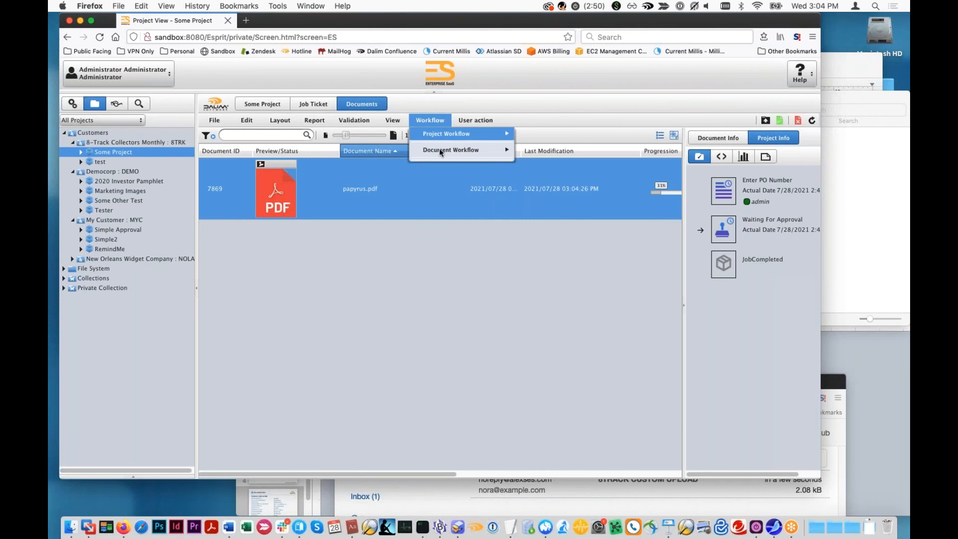
pyautogui.moveTo(468, 133)
pyautogui.click(545, 136)
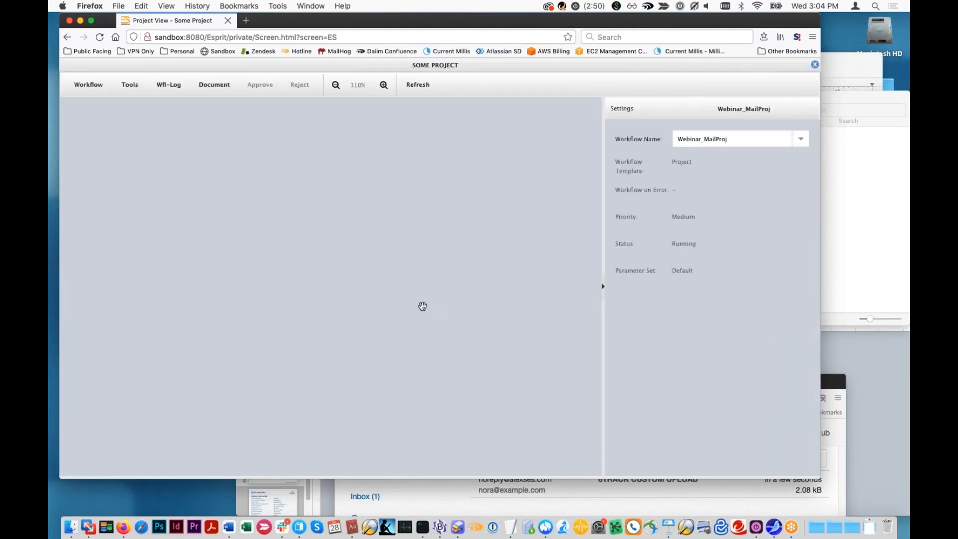
pyautogui.click(427, 89)
pyautogui.click(815, 64)
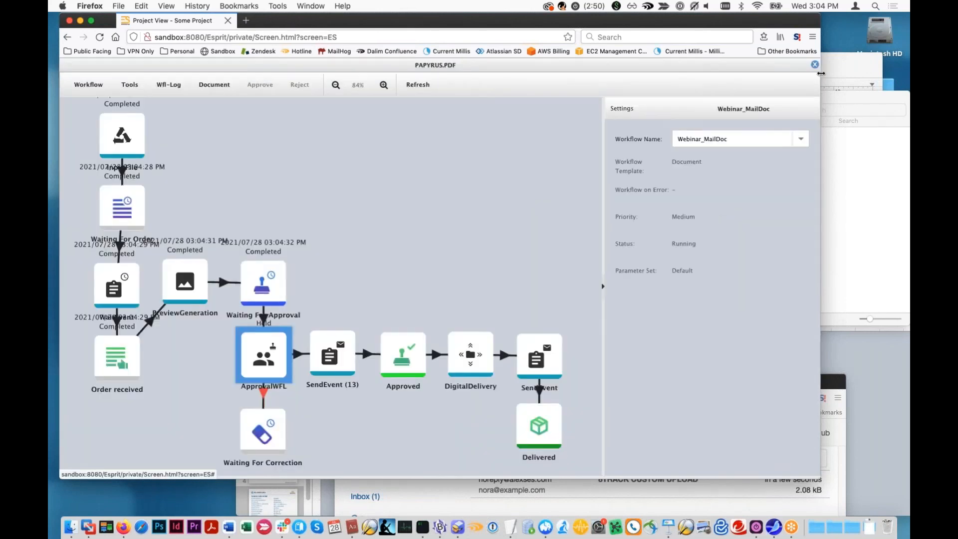
pyautogui.click(430, 120)
pyautogui.moveTo(464, 133)
pyautogui.click(541, 132)
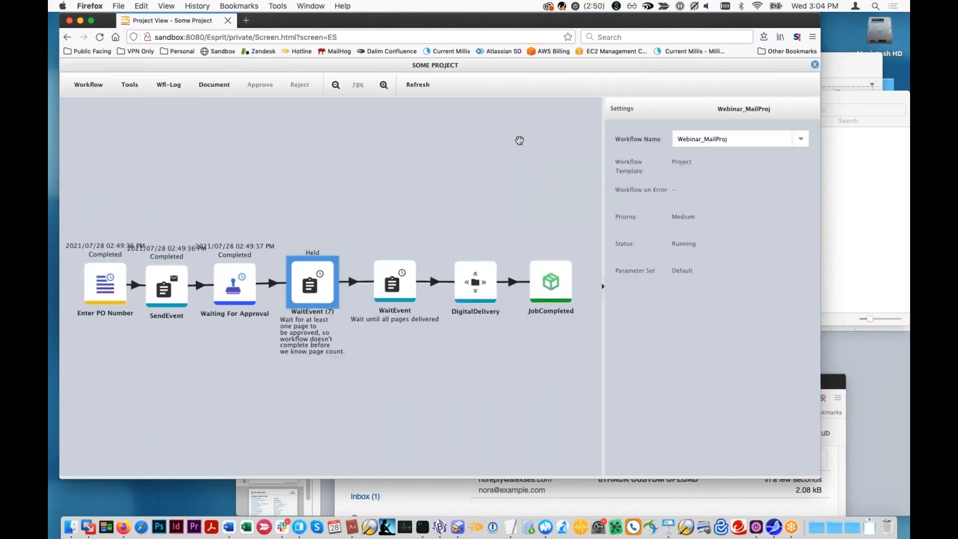
pyautogui.click(815, 66)
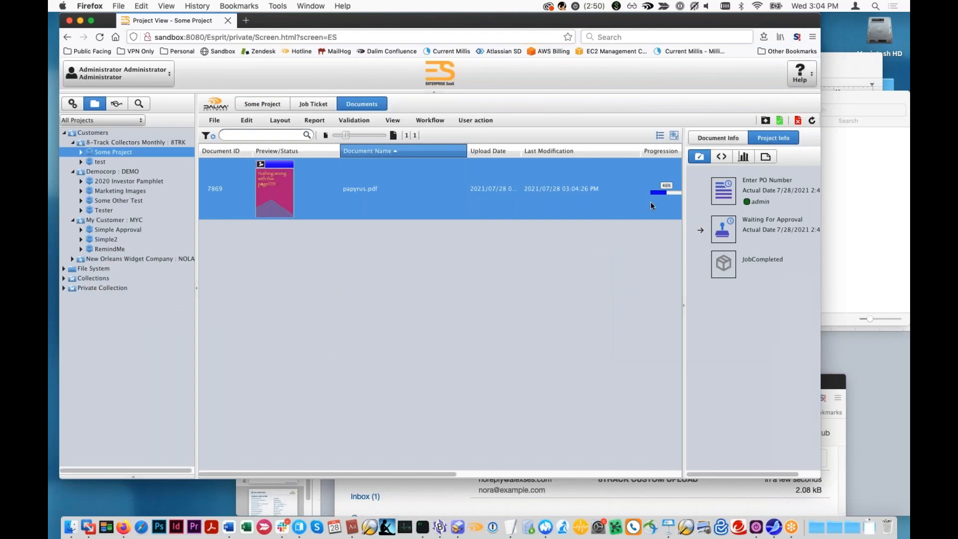
# - Approve papyrus.pdf in Some Project and open the Press Files Delivered message in MailHog
pyautogui.click(780, 122)
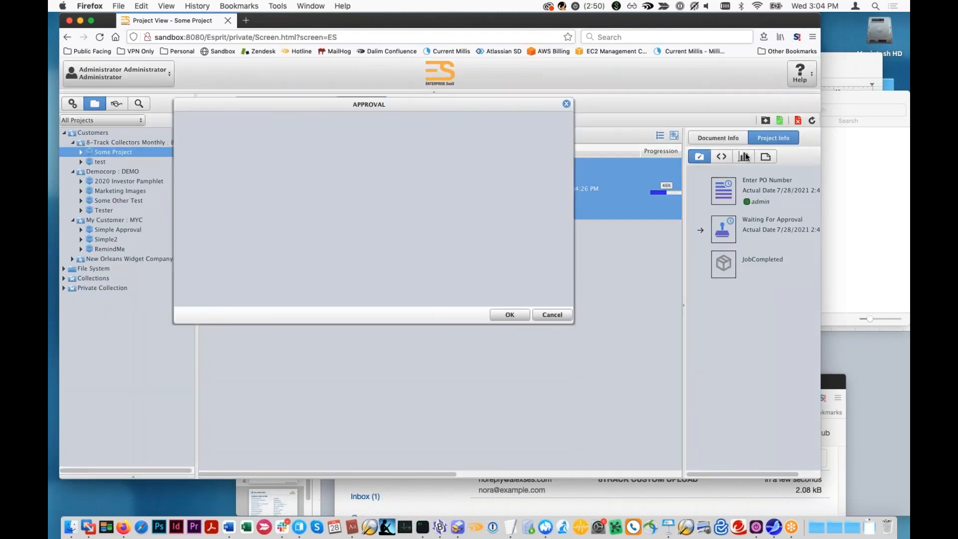
pyautogui.click(499, 319)
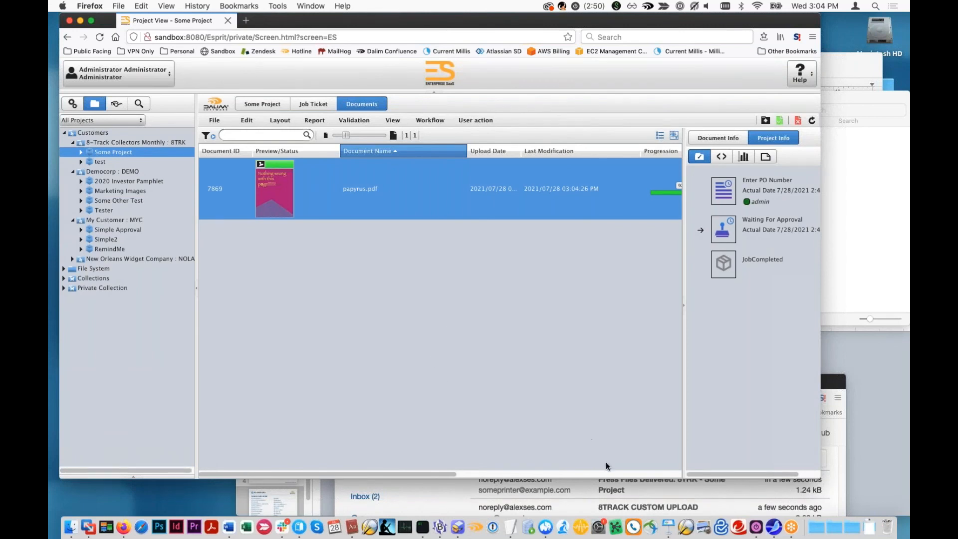
pyautogui.moveTo(831, 388); pyautogui.dragTo(828, 200)
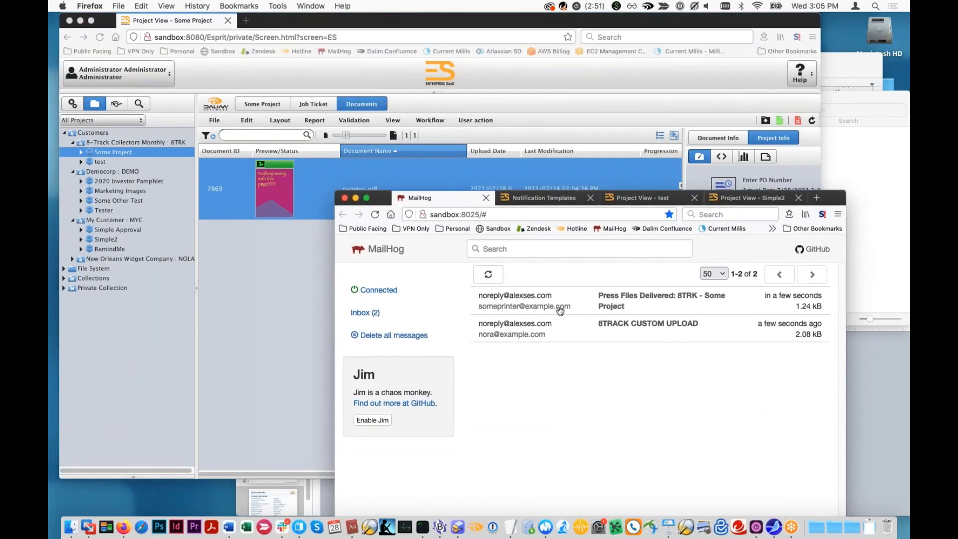
pyautogui.moveTo(334, 190); pyautogui.dragTo(278, 13)
pyautogui.click(560, 129)
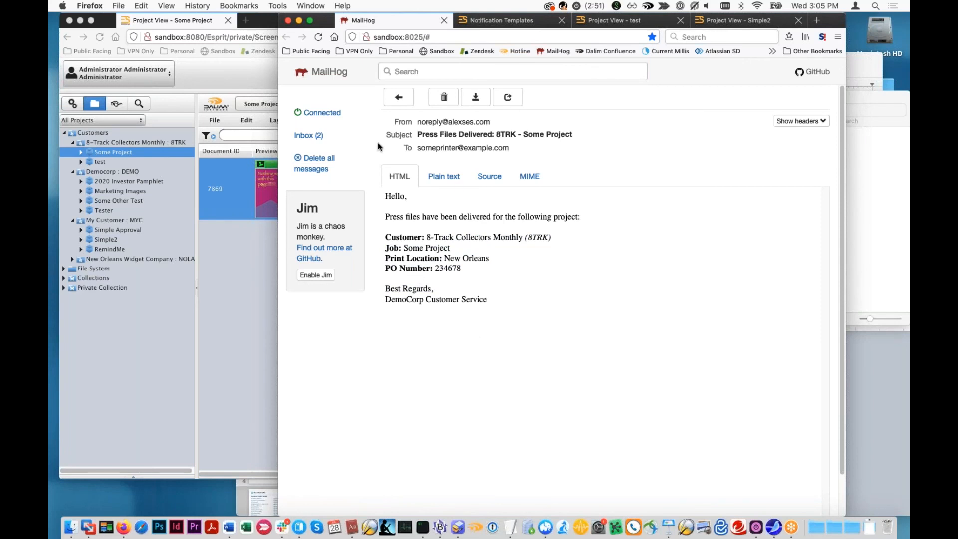
# - Return to ES and review the general settings and assigned user roles in Some Project's job ticket
pyautogui.moveTo(331, 25); pyautogui.dragTo(426, 112)
pyautogui.click(322, 92)
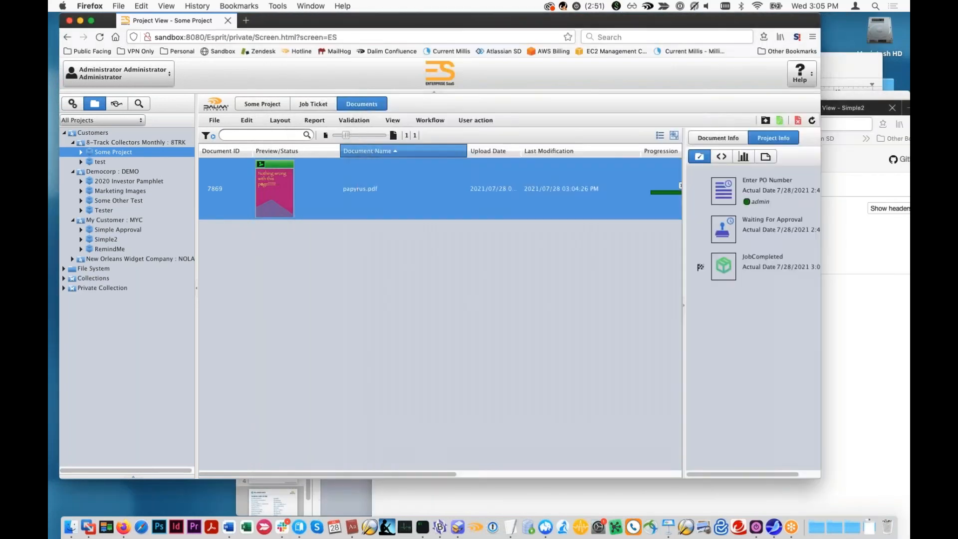
pyautogui.click(313, 104)
pyautogui.click(363, 106)
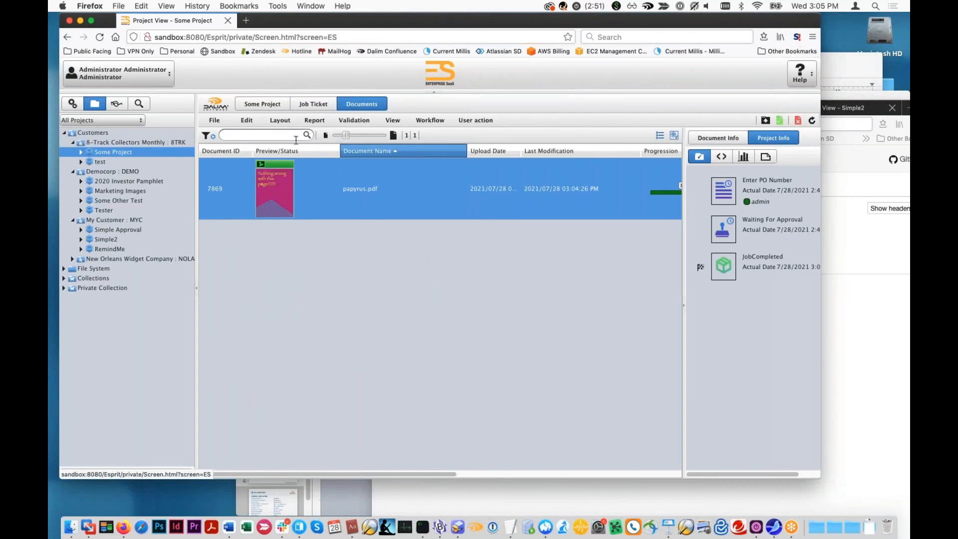
pyautogui.click(313, 106)
pyautogui.scroll(-1, 440, 443)
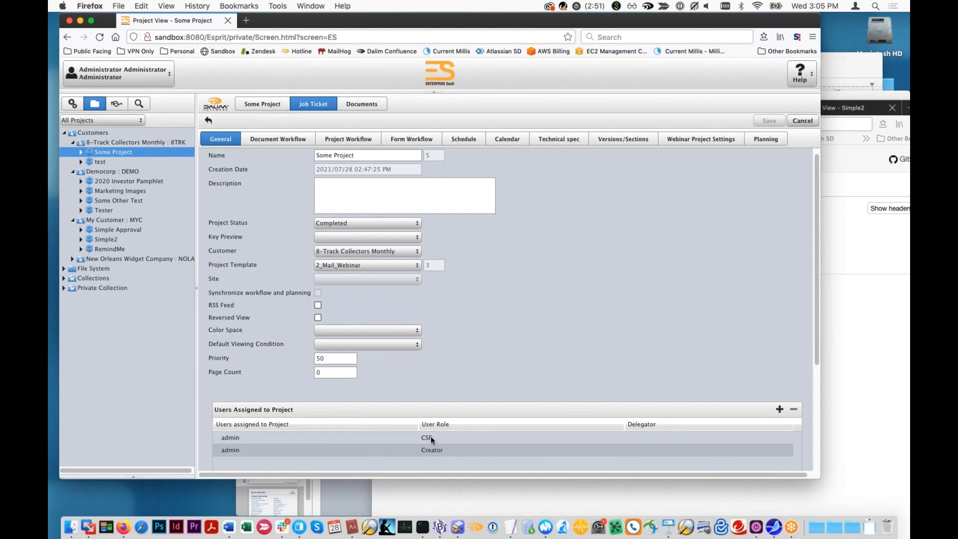
# - Open the Notify Printer – Fancy output channel, inspect the printerName variable in its e-mail recipient field, and cancel
pyautogui.click(72, 103)
pyautogui.doubleClick(467, 385)
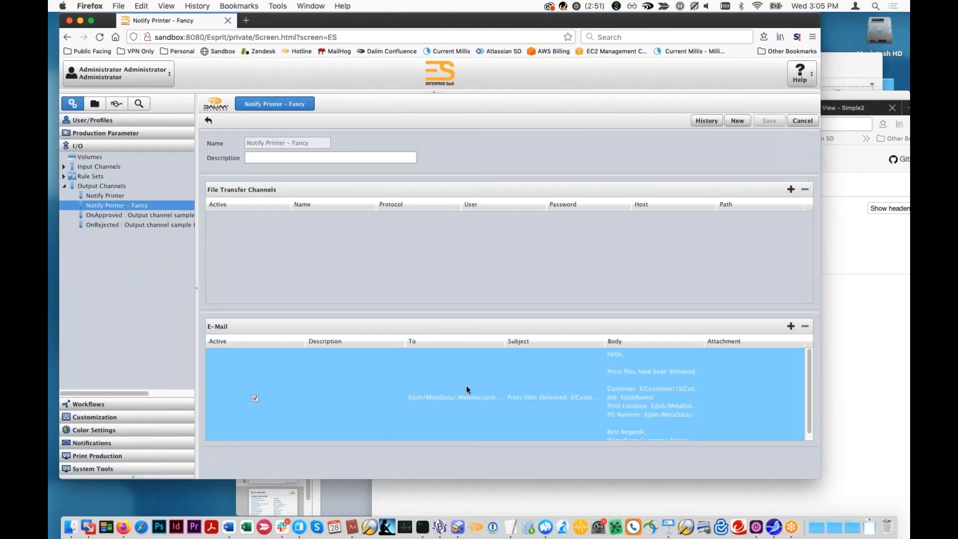
pyautogui.moveTo(428, 188); pyautogui.dragTo(427, 103)
pyautogui.moveTo(628, 349); pyautogui.dragTo(650, 423)
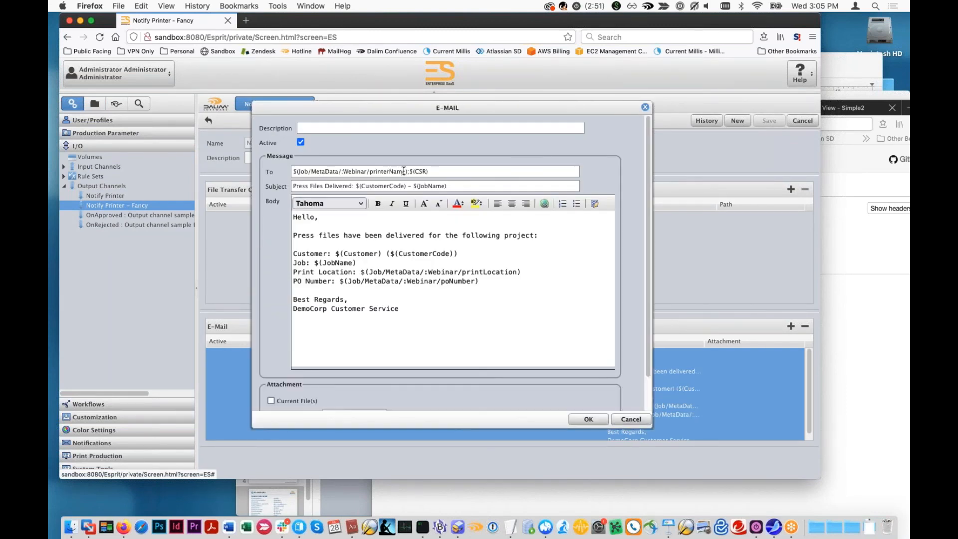
pyautogui.moveTo(407, 171); pyautogui.dragTo(372, 175)
pyautogui.click(372, 175)
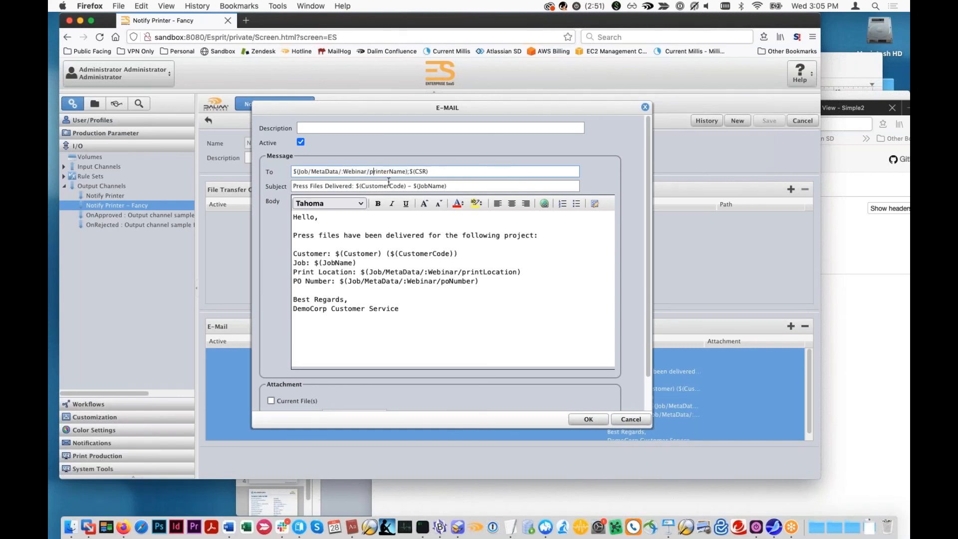
pyautogui.click(625, 420)
# - Check the plain Notify Printer channel's e-mail entry again for its fixed recipient, and cancel it
pyautogui.click(128, 196)
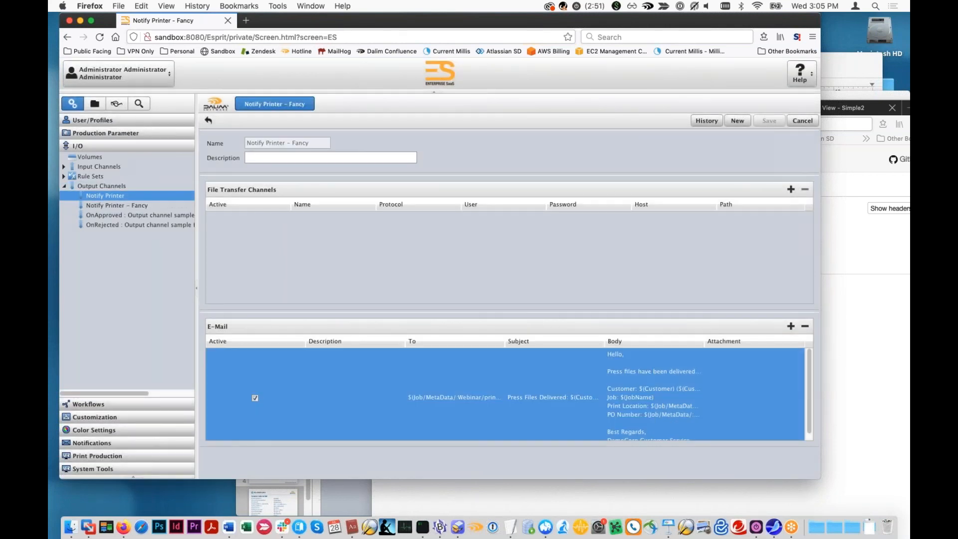
pyautogui.doubleClick(531, 378)
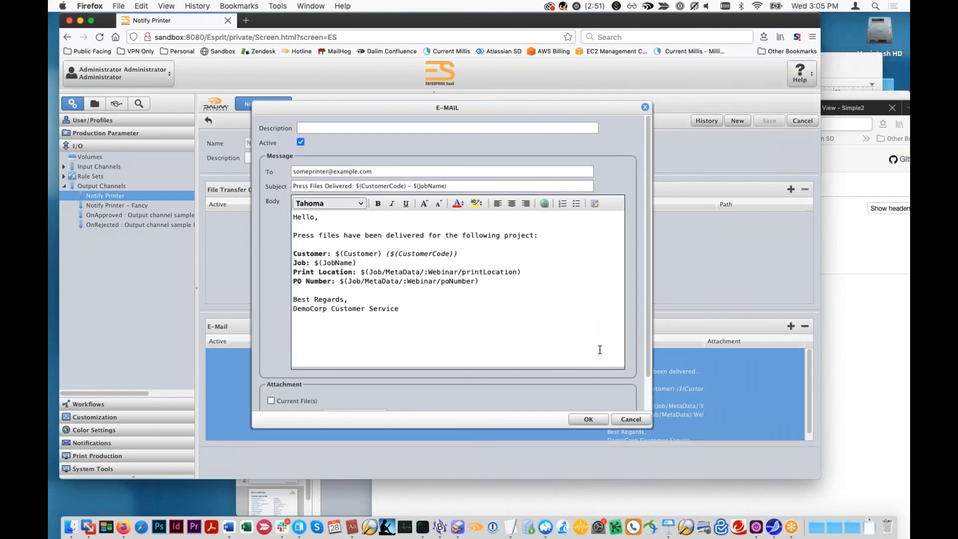
pyautogui.click(644, 424)
# - Reopen Notify Printer – Fancy's e-mail entry, examine both the printerName metadata and $(CSR) recipient variables, and cancel
pyautogui.click(117, 205)
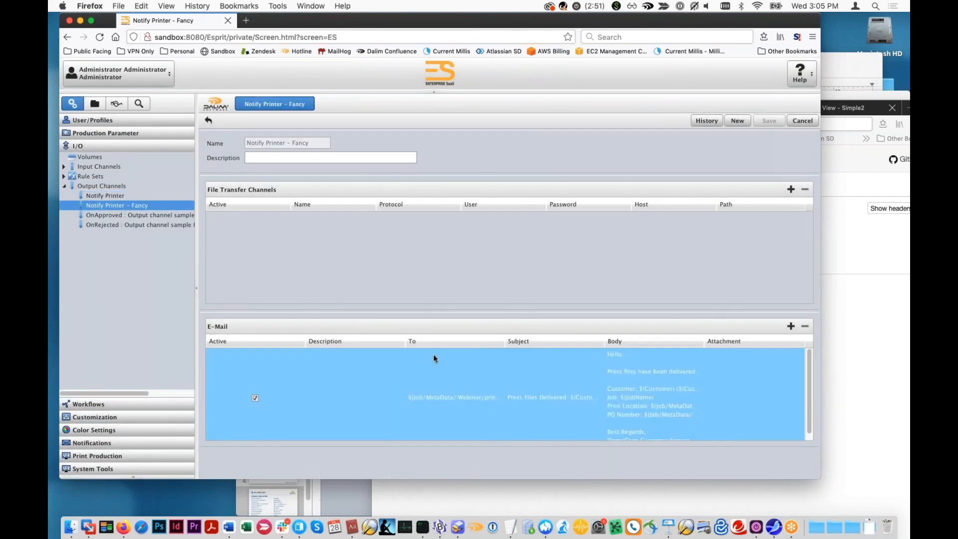
pyautogui.doubleClick(433, 354)
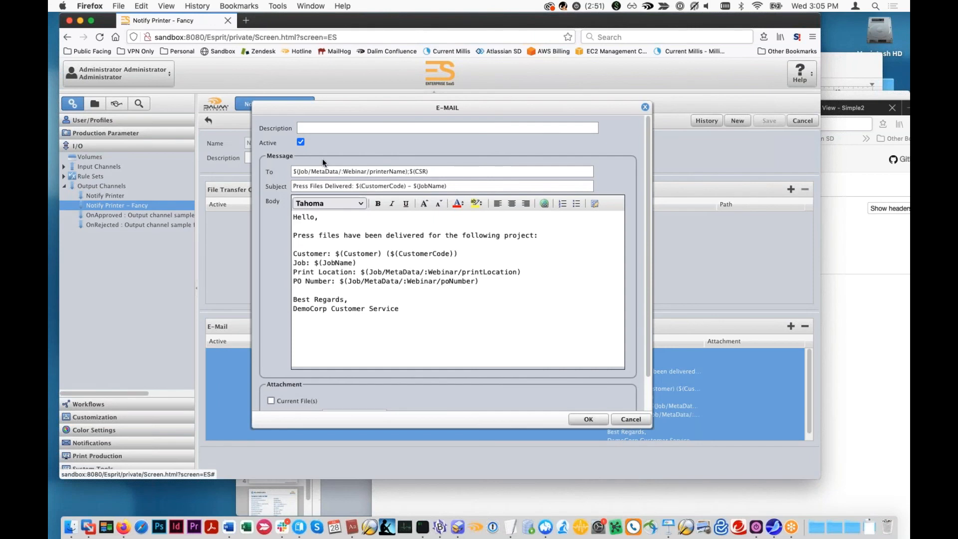
pyautogui.moveTo(408, 170); pyautogui.dragTo(286, 175)
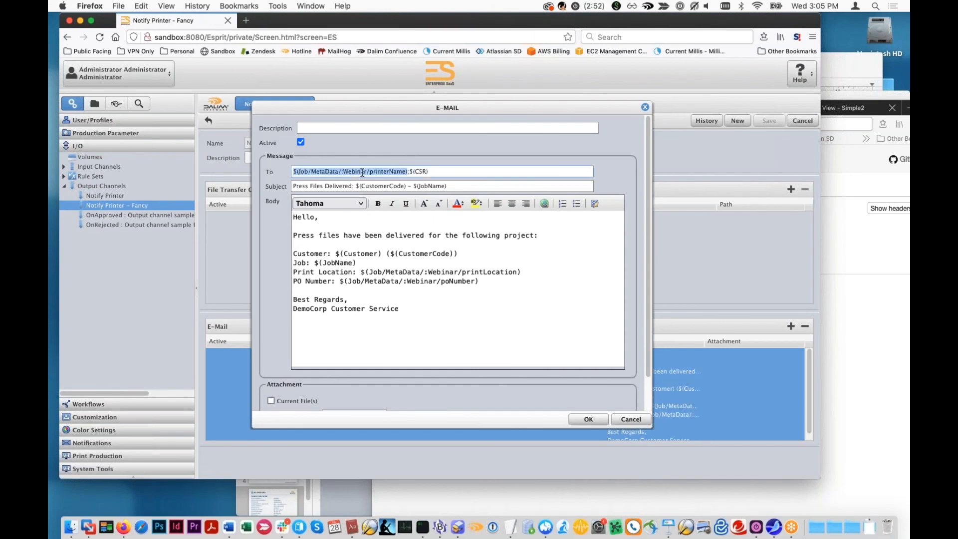
pyautogui.click(387, 171)
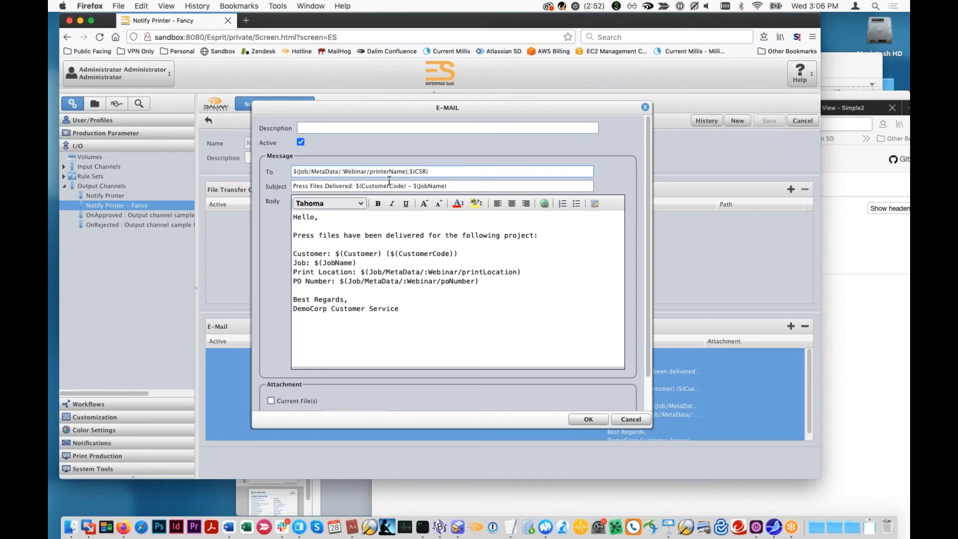
pyautogui.moveTo(410, 172)
pyautogui.mouseDown()
pyautogui.moveTo(449, 170)
pyautogui.moveTo(411, 172)
pyautogui.moveTo(426, 173)
pyautogui.mouseUp()
pyautogui.click(625, 421)
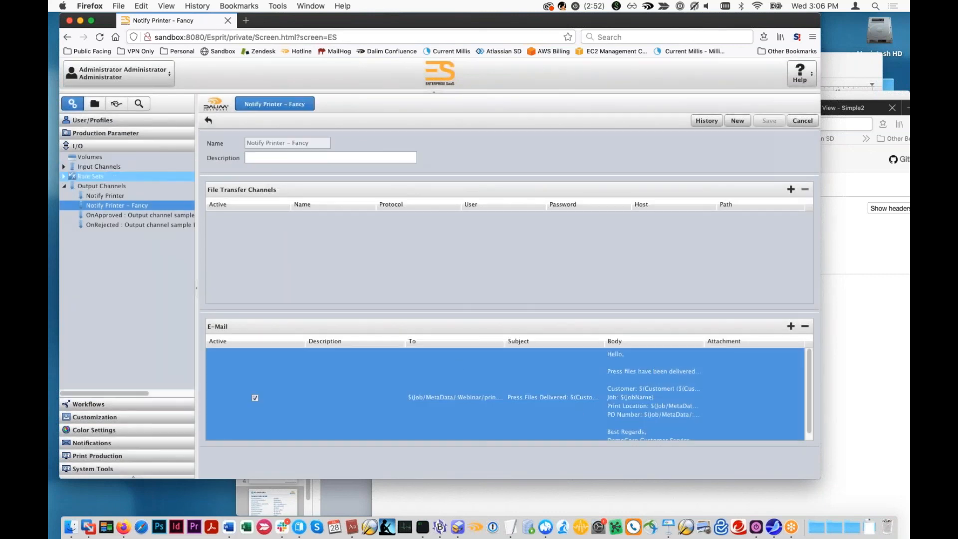
# - In the Webinar_MailProj project workflow, set the DigitalDelivery step's destination to Notify Printer – Fancy and save the workflow
pyautogui.click(79, 404)
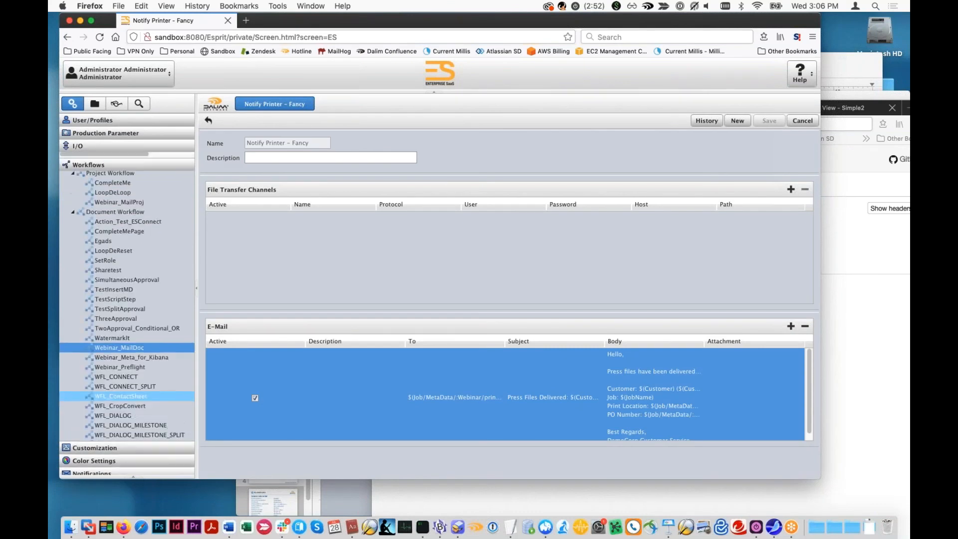
pyautogui.doubleClick(109, 353)
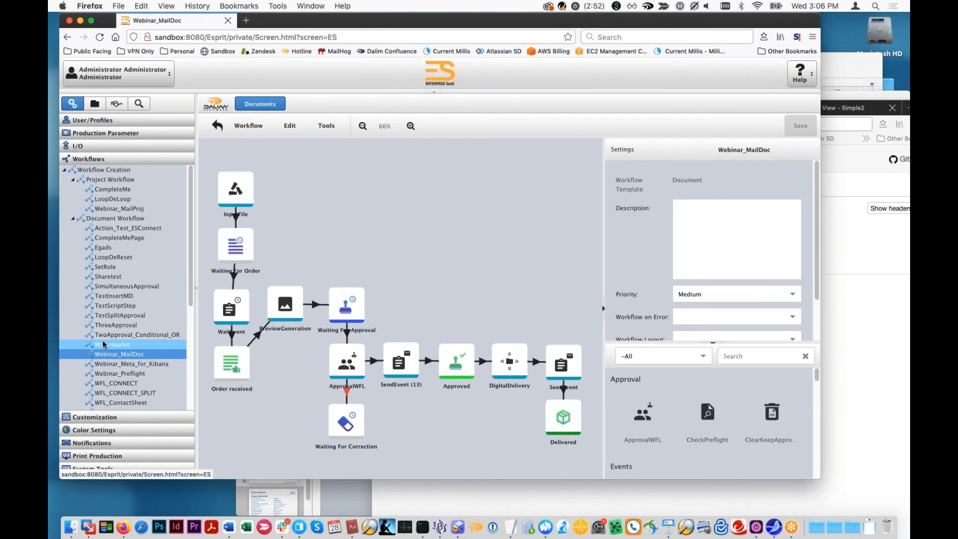
pyautogui.click(114, 209)
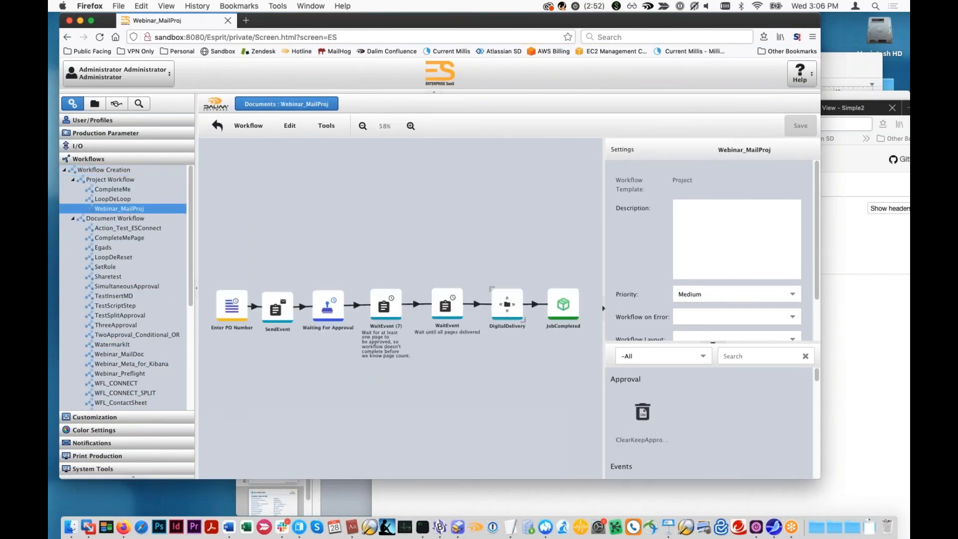
pyautogui.click(507, 304)
pyautogui.click(724, 241)
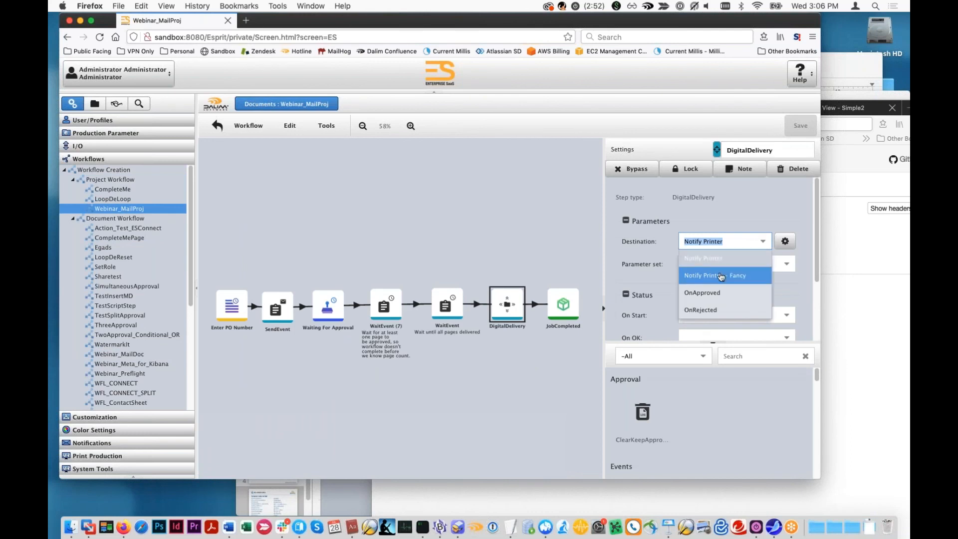
pyautogui.click(721, 276)
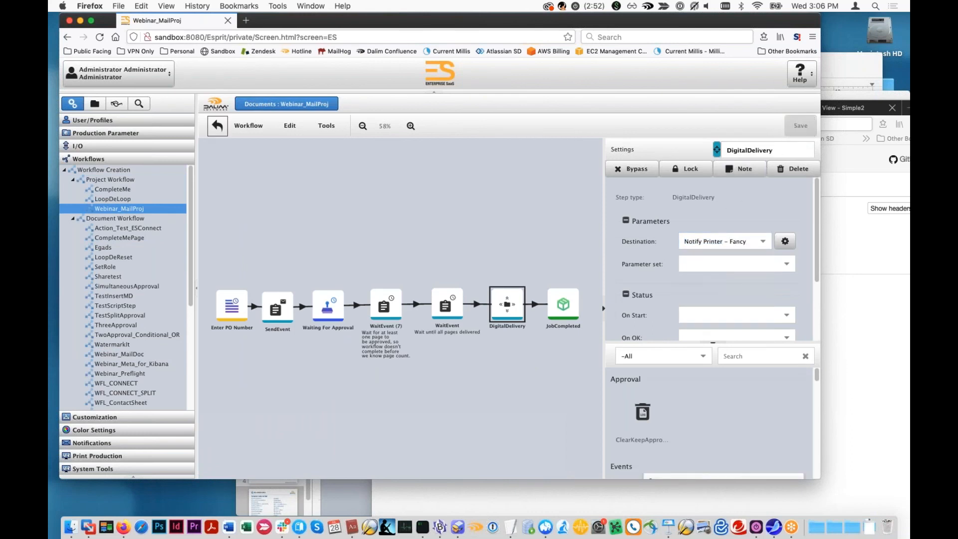
# - Start a new project named FancyMail under the 8-Track Collectors Monthly customer
pyautogui.click(95, 104)
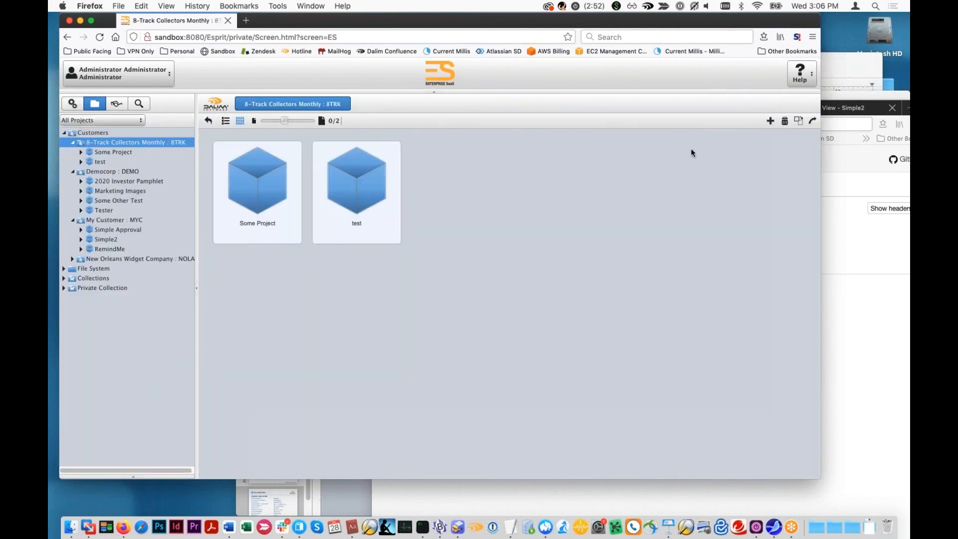
pyautogui.click(771, 121)
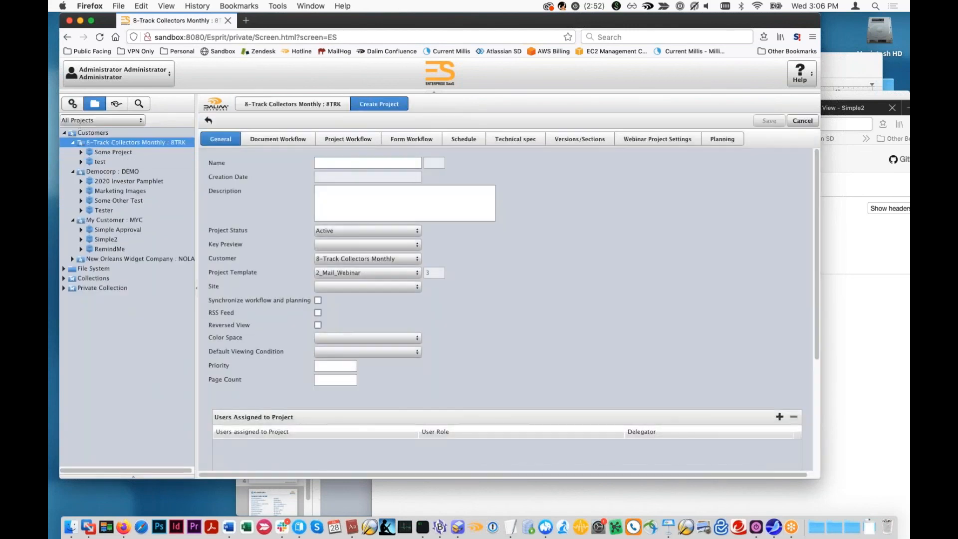
pyautogui.write('FancyMail')
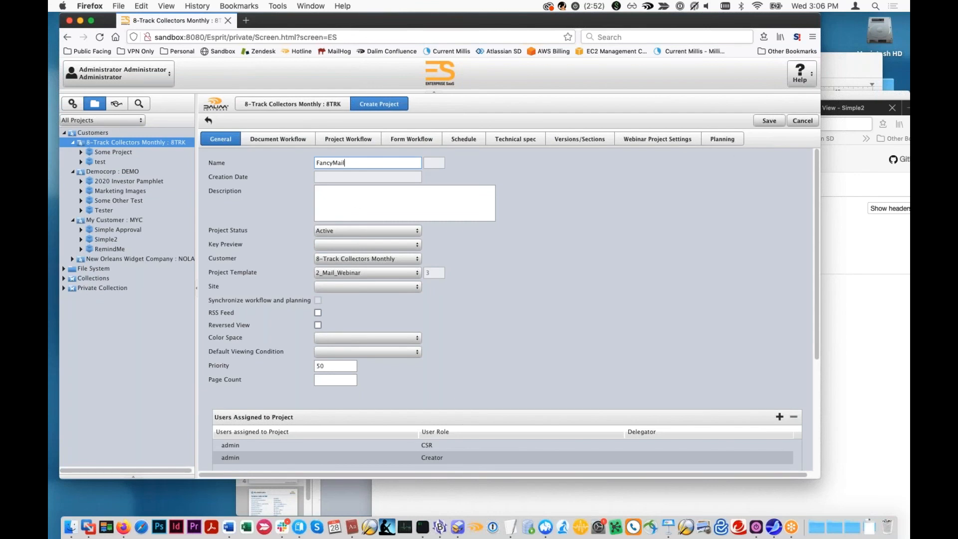
# - Fill in the Webinar project settings with job code 23453475, the lithoking printer address and print location Chicago, and save the project
pyautogui.click(658, 139)
pyautogui.click(432, 163)
pyautogui.write('234534')
pyautogui.click(453, 184)
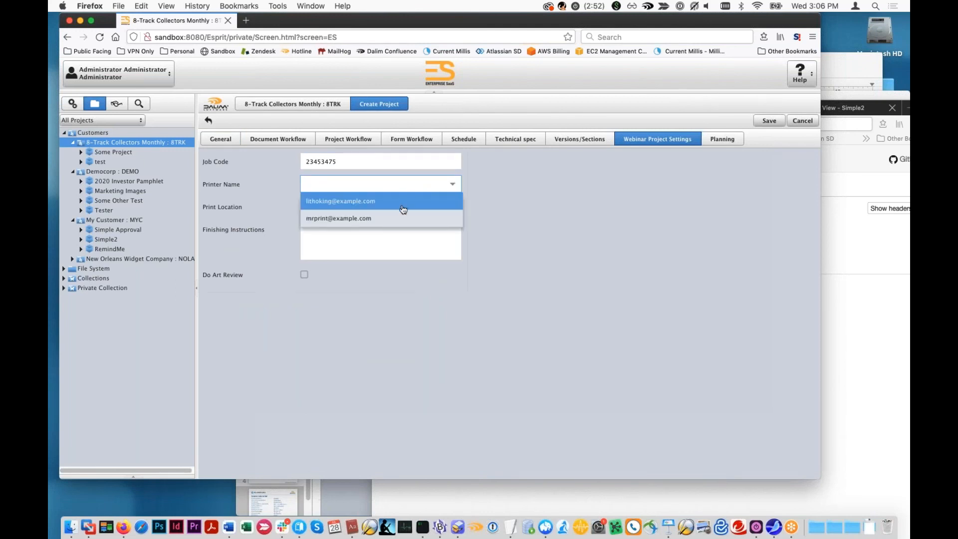
pyautogui.click(385, 203)
pyautogui.click(453, 206)
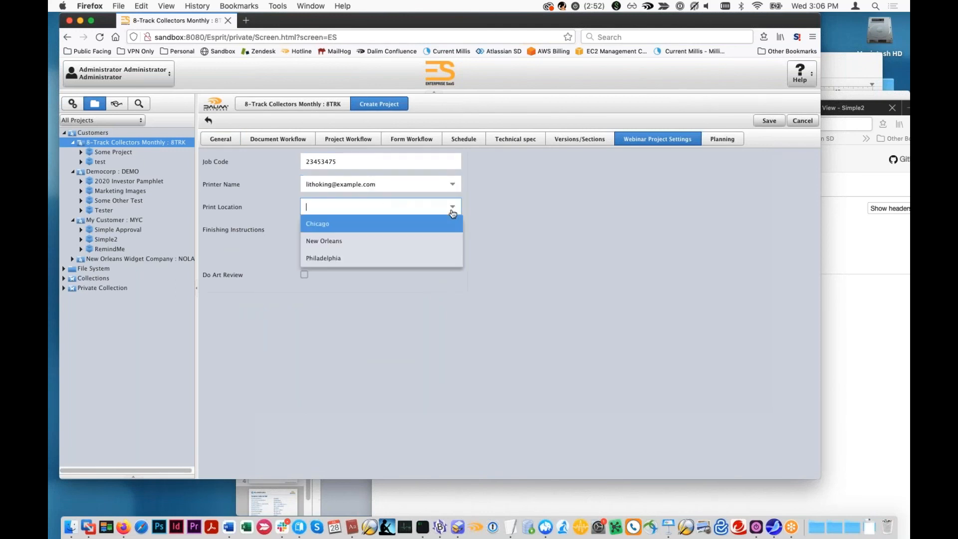
pyautogui.click(337, 226)
pyautogui.click(394, 252)
pyautogui.click(769, 121)
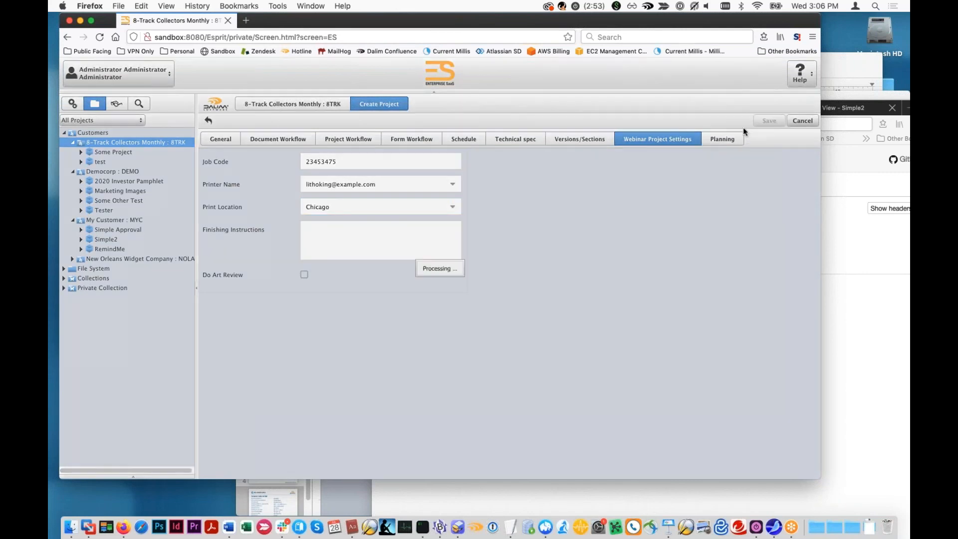
# - Check the MailHog inbox, and approve FancyMail's Enter PO Number milestone in ES with a PO number
pyautogui.click(849, 261)
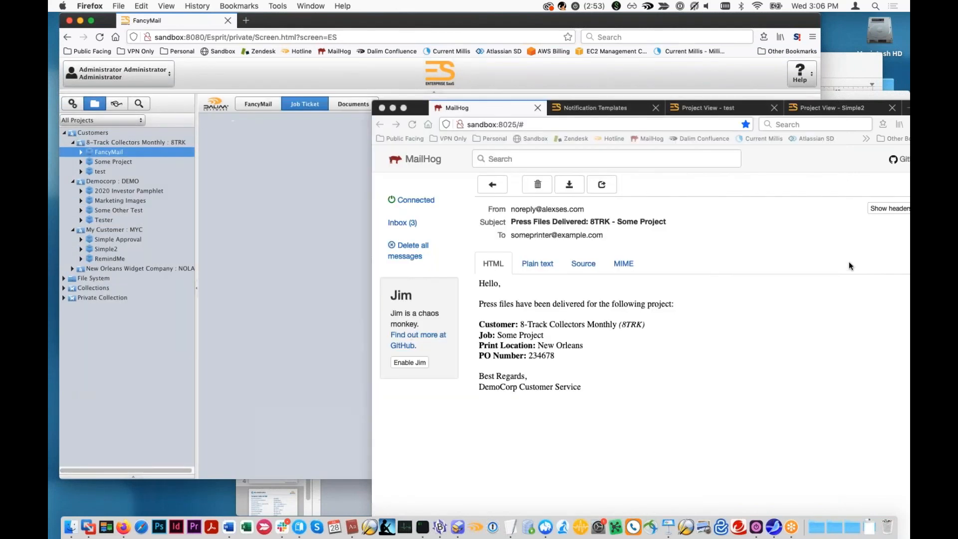
pyautogui.click(402, 222)
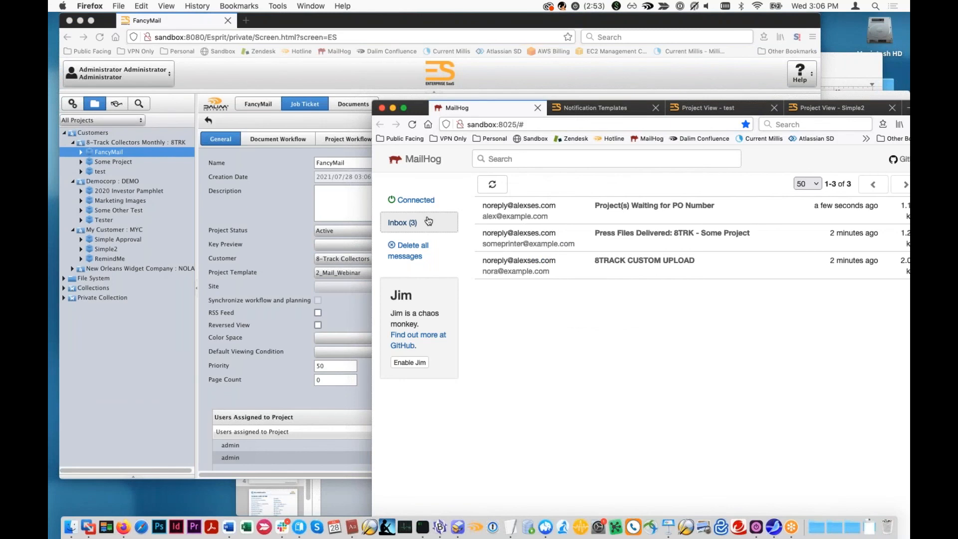
pyautogui.click(356, 103)
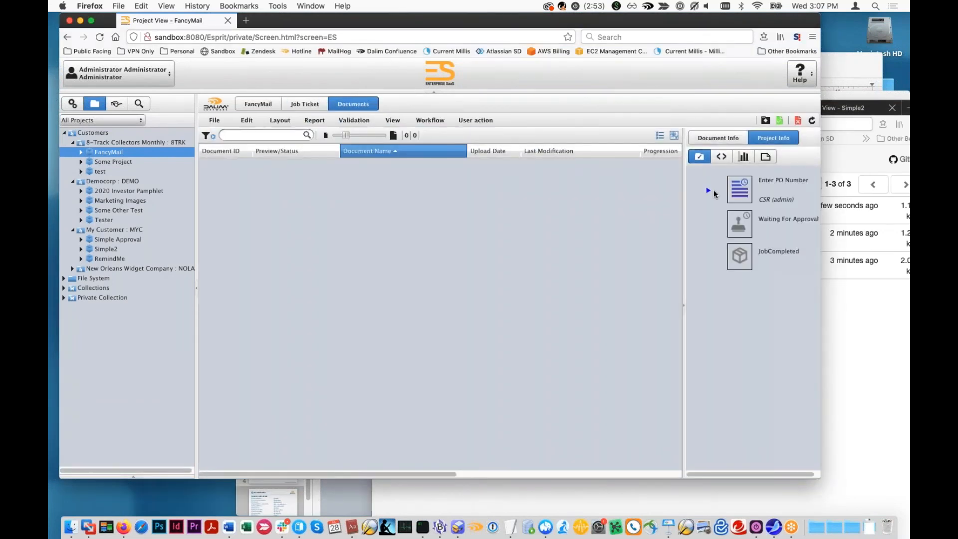
pyautogui.click(710, 191)
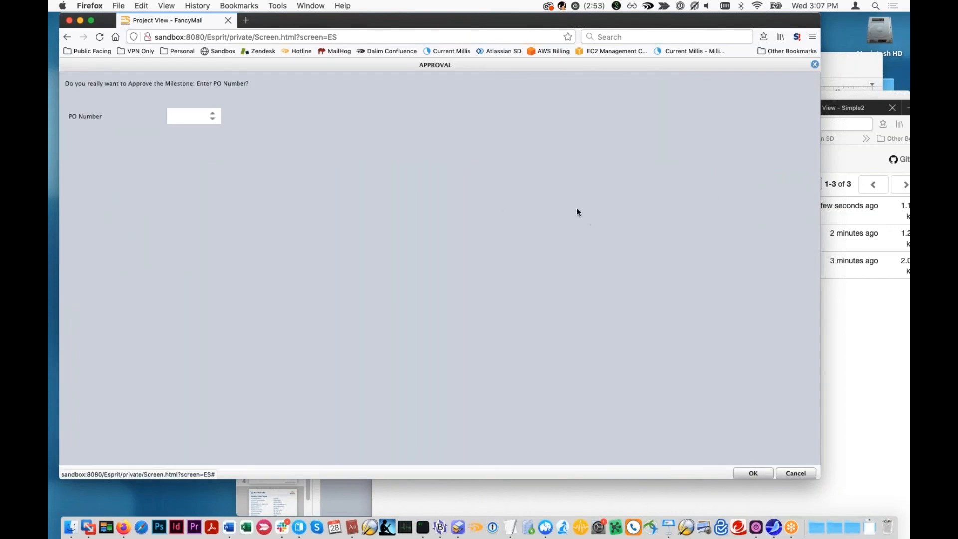
pyautogui.click(179, 117)
pyautogui.write('12346')
pyautogui.click(752, 475)
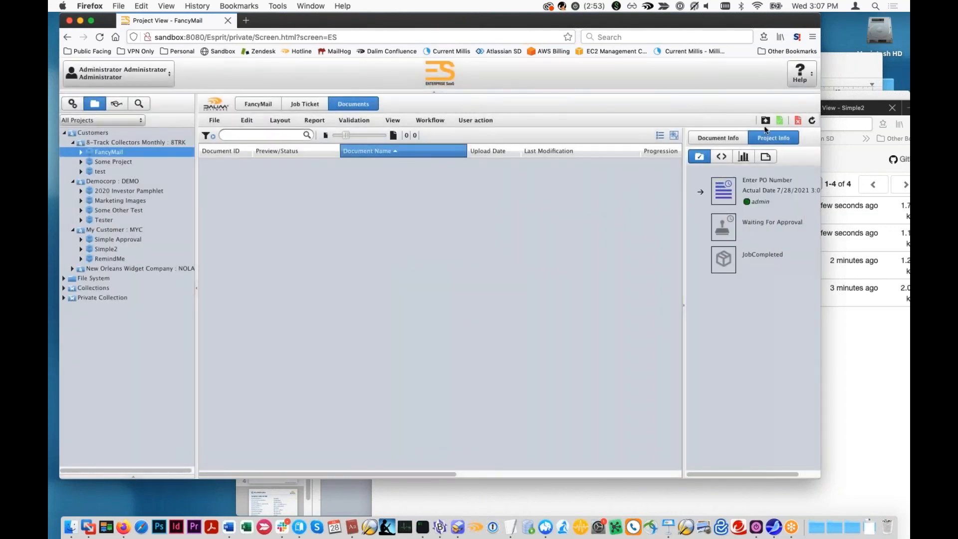
# - Read the "FancyMail is Ready for Files" message in MailHog and return to ES
pyautogui.click(809, 209)
pyautogui.click(690, 206)
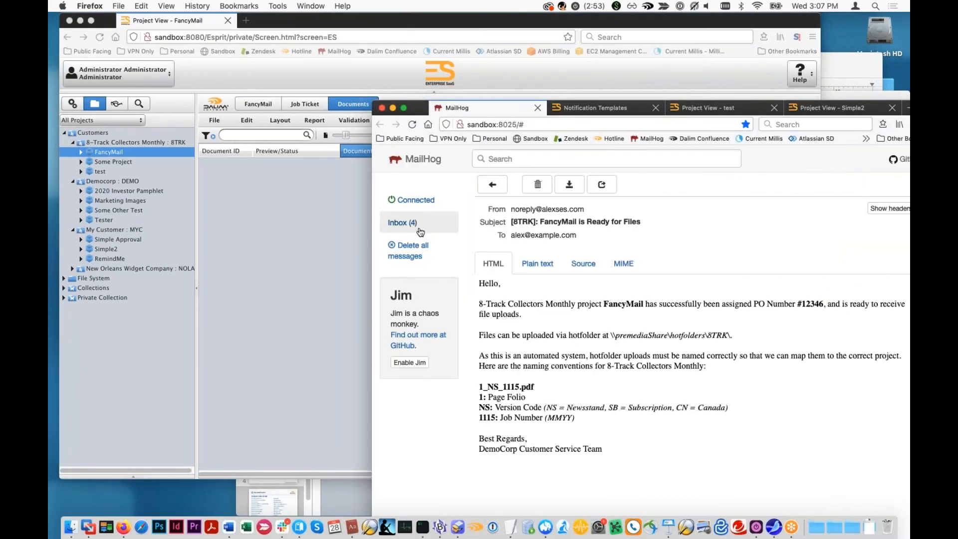
pyautogui.click(322, 262)
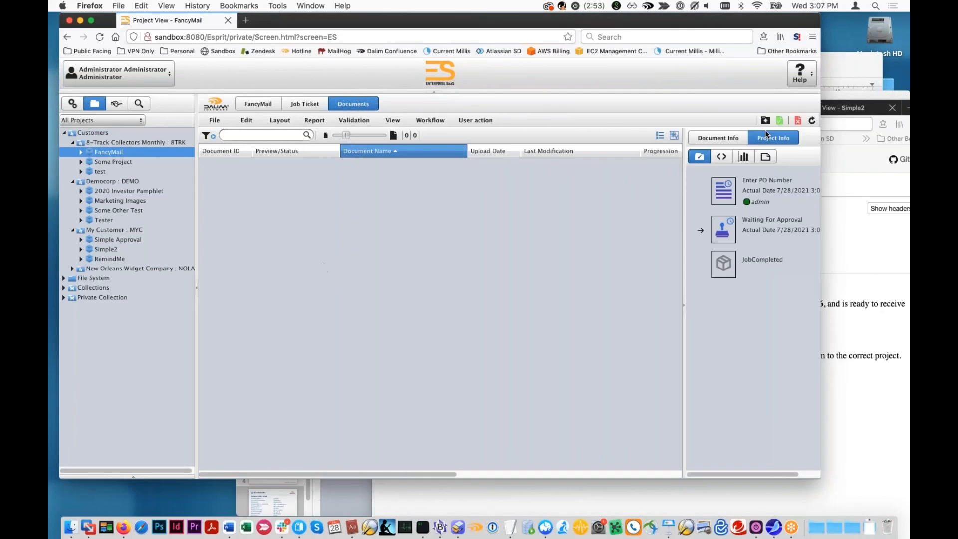
# - Upload myc.pdf and simple_test.pdf from the Files to Upload folder to the FancyMail project and close the upload window
pyautogui.click(781, 120)
pyautogui.rightClick(83, 532)
pyautogui.click(76, 531)
pyautogui.click(75, 530)
pyautogui.moveTo(836, 257); pyautogui.dragTo(376, 231)
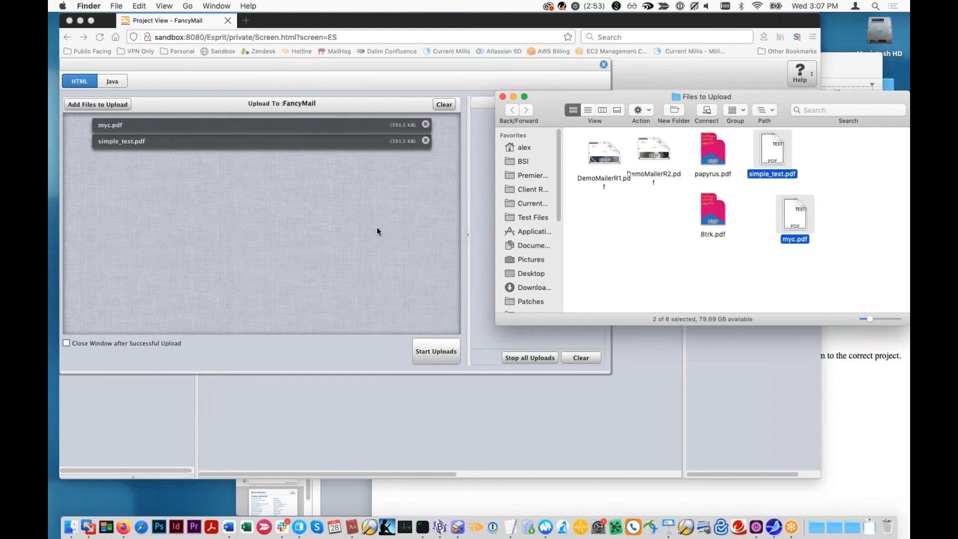
pyautogui.click(376, 231)
pyautogui.click(435, 351)
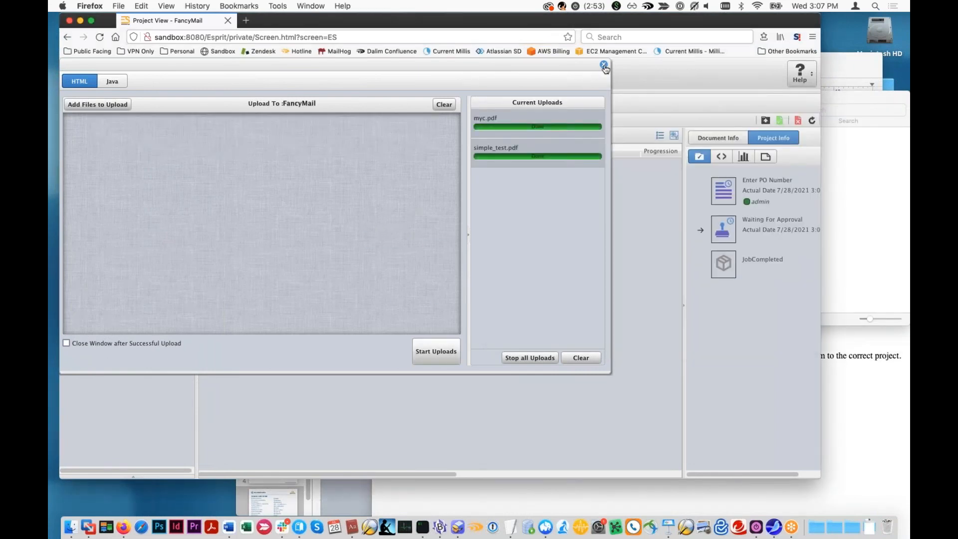
pyautogui.click(605, 66)
# - Refresh FancyMail's document list until the uploads are processed and approve myc.pdf
pyautogui.click(812, 122)
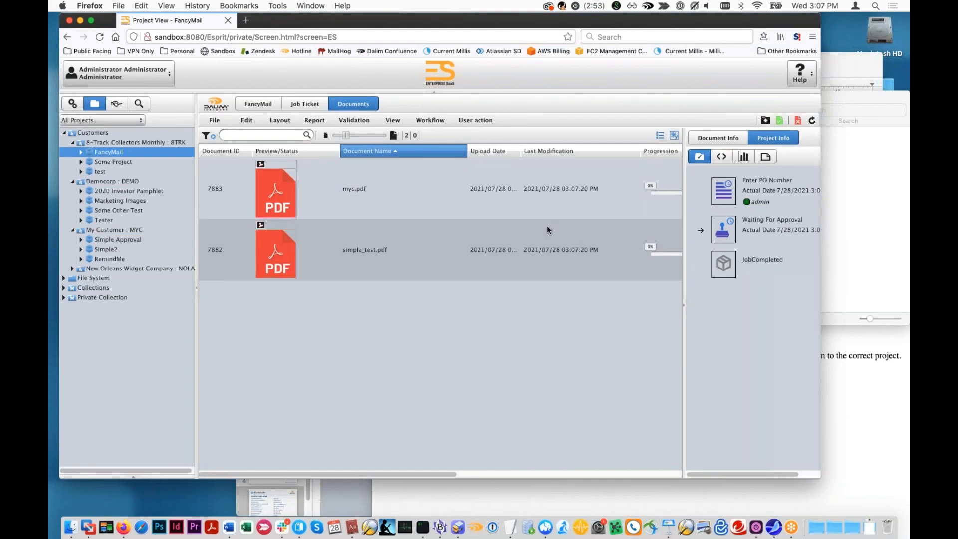
pyautogui.click(537, 233)
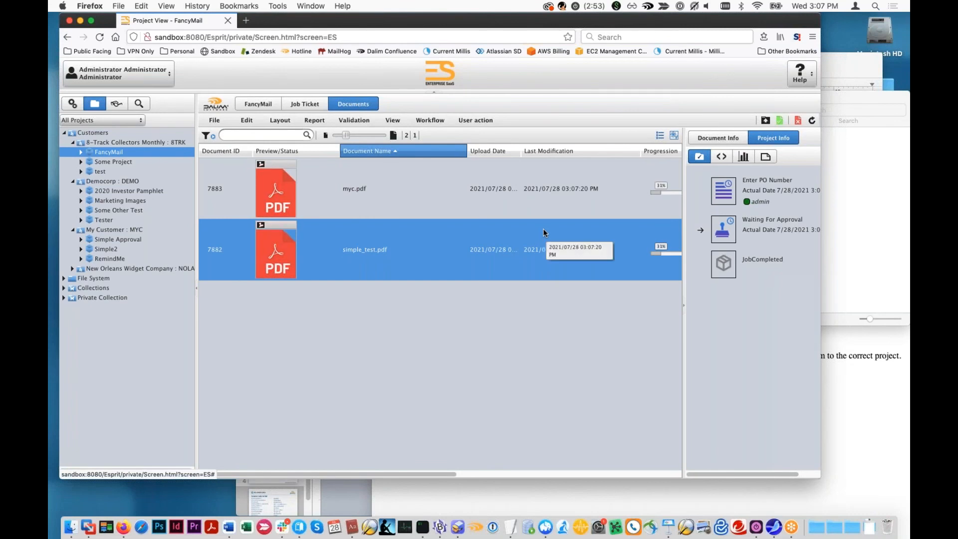
pyautogui.click(813, 121)
pyautogui.click(618, 191)
pyautogui.click(779, 120)
pyautogui.click(507, 315)
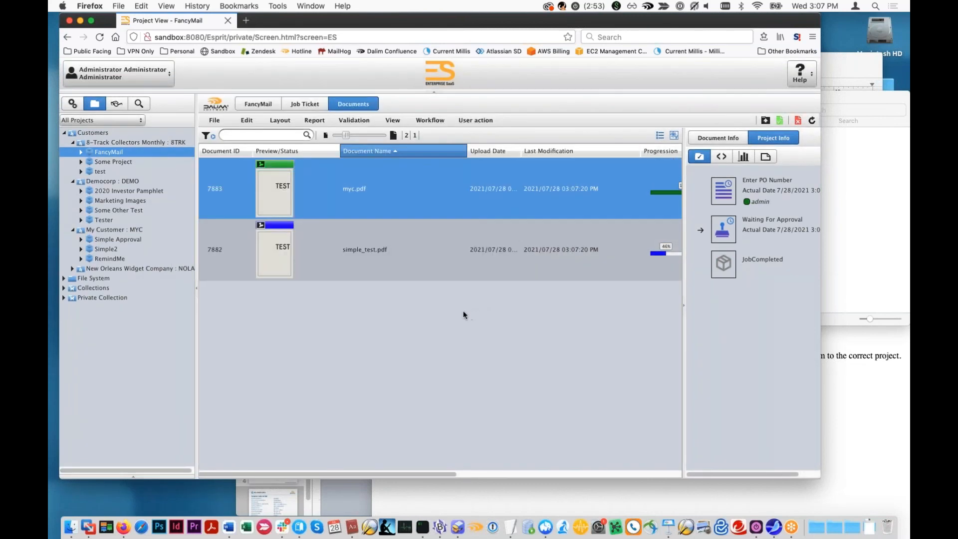
# - Check the MailHog inbox for delivery messages, and approve simple_test.pdf in the FancyMail project
pyautogui.click(544, 253)
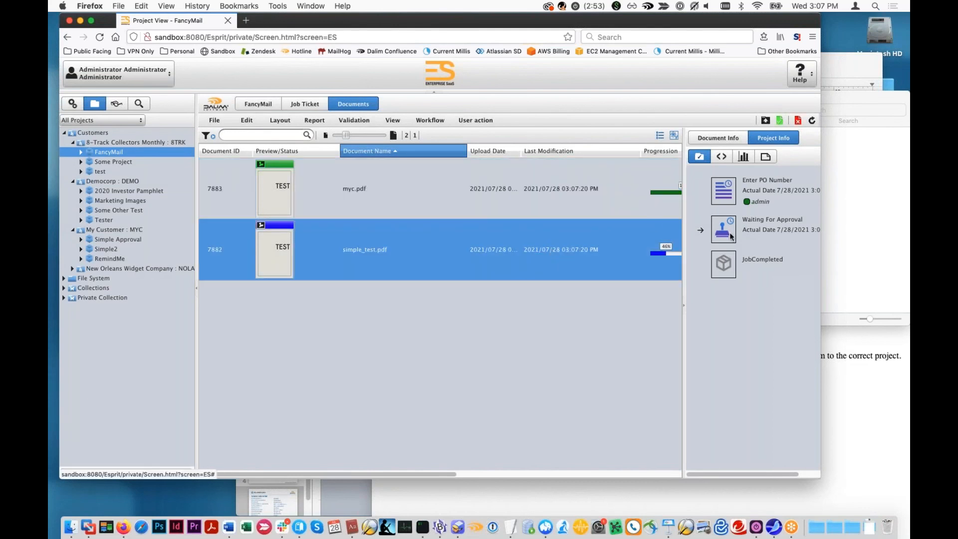
pyautogui.click(845, 421)
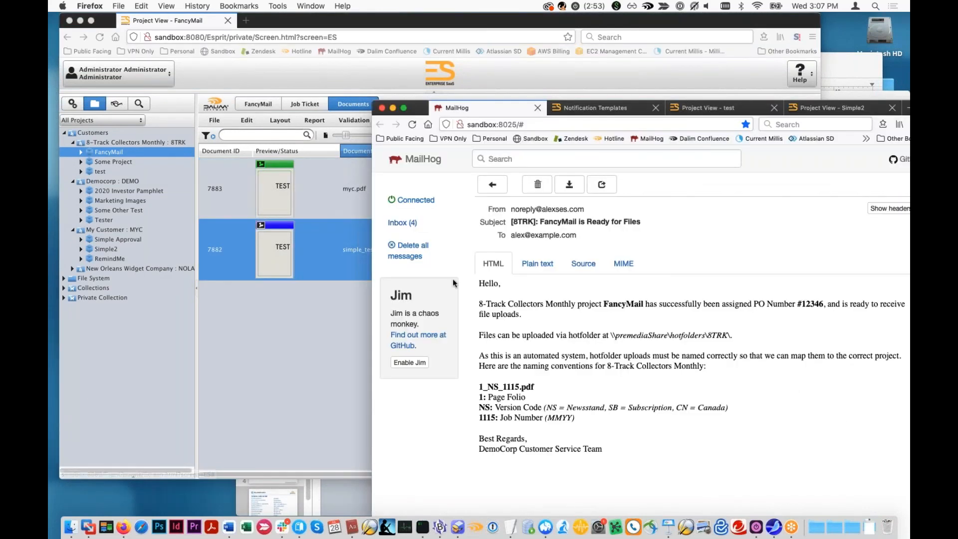
pyautogui.click(405, 225)
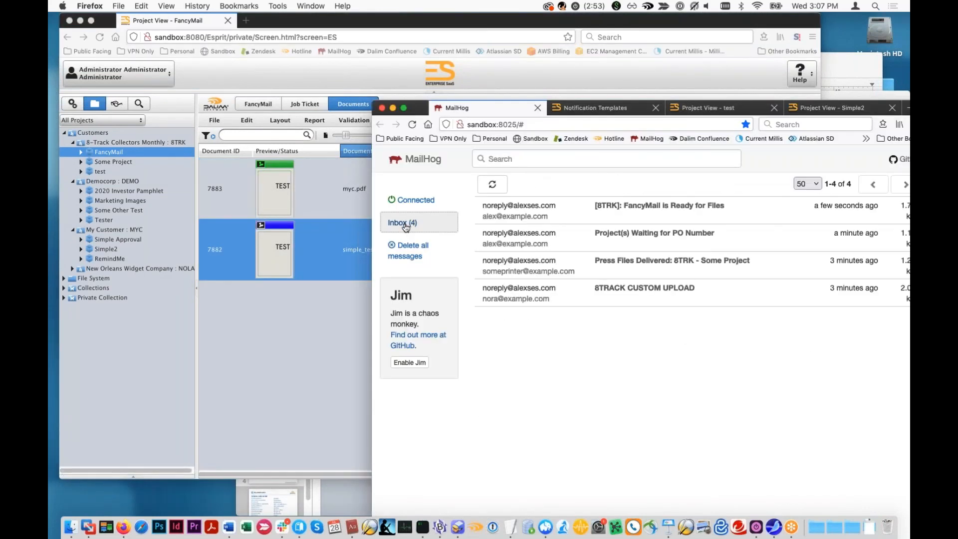
pyautogui.click(305, 336)
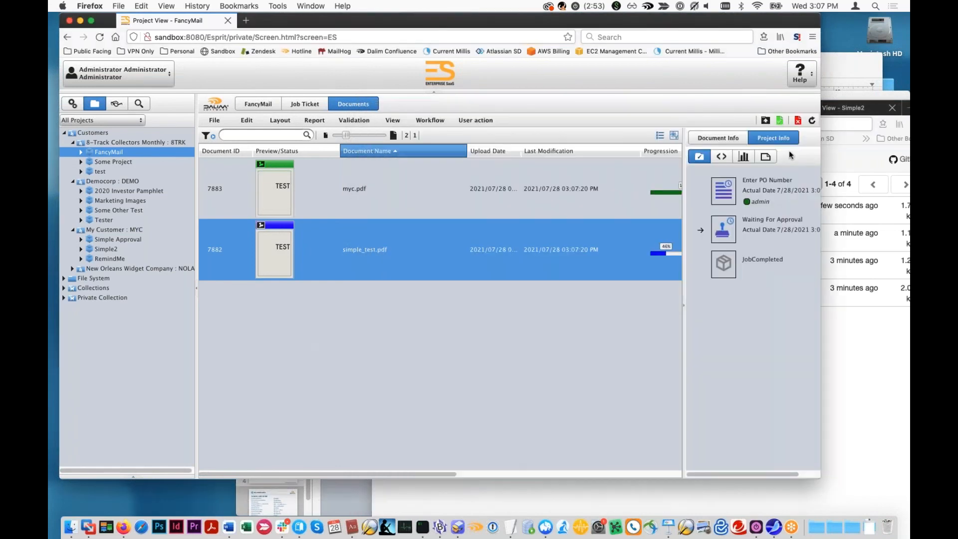
pyautogui.click(778, 120)
pyautogui.click(509, 314)
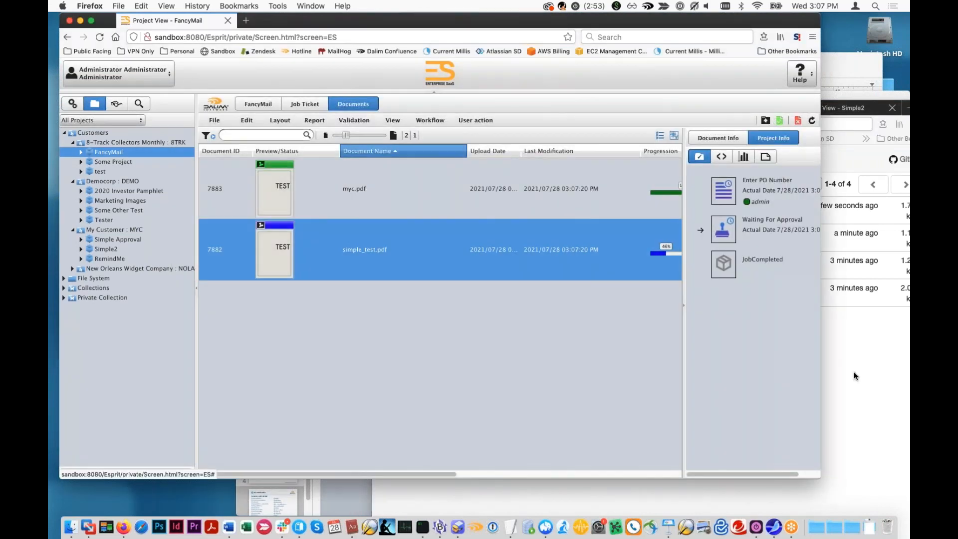
# - Inspect the printer's "Press Files Delivered: 8TRK - FancyMail" message in MailHog and compare its recipient with the printer name in FancyMail's job ticket
pyautogui.click(857, 375)
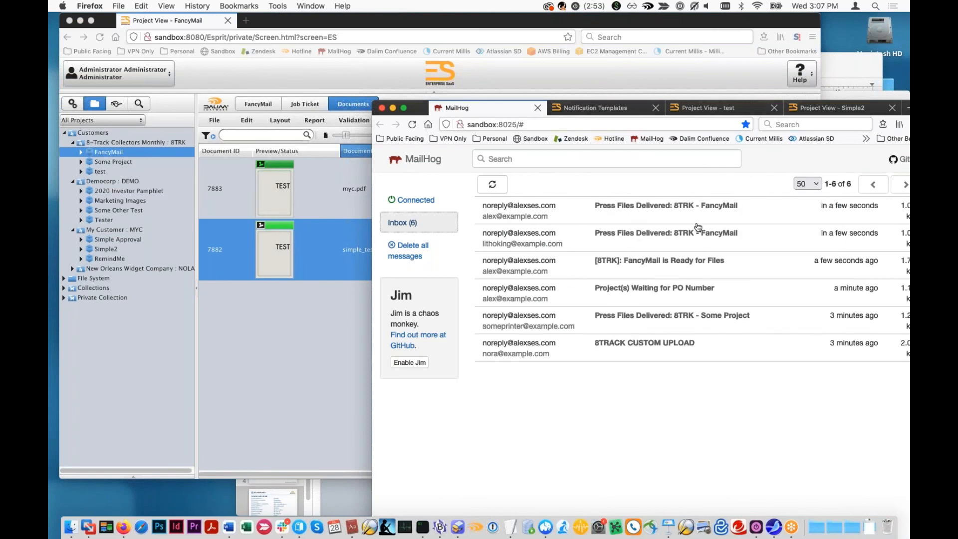
pyautogui.moveTo(421, 110); pyautogui.dragTo(335, 84)
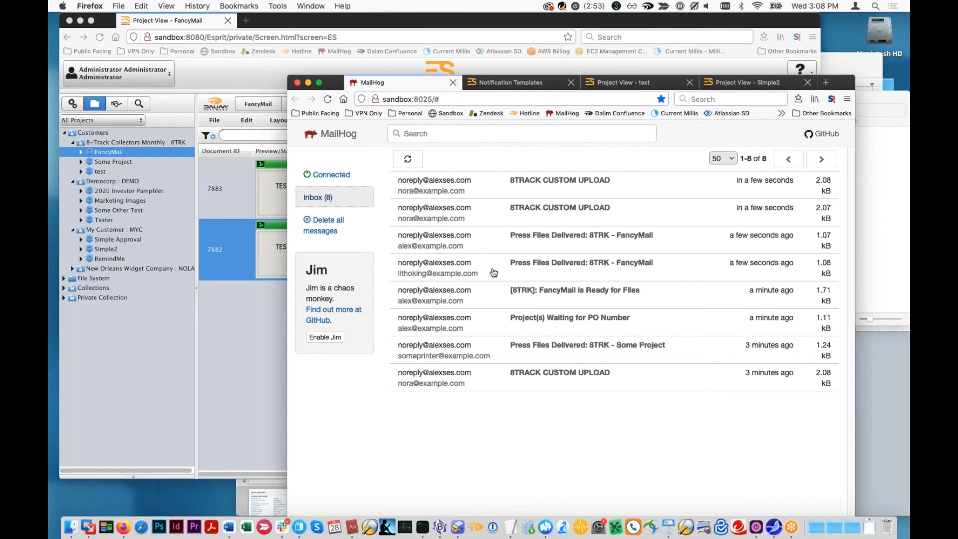
pyautogui.click(546, 261)
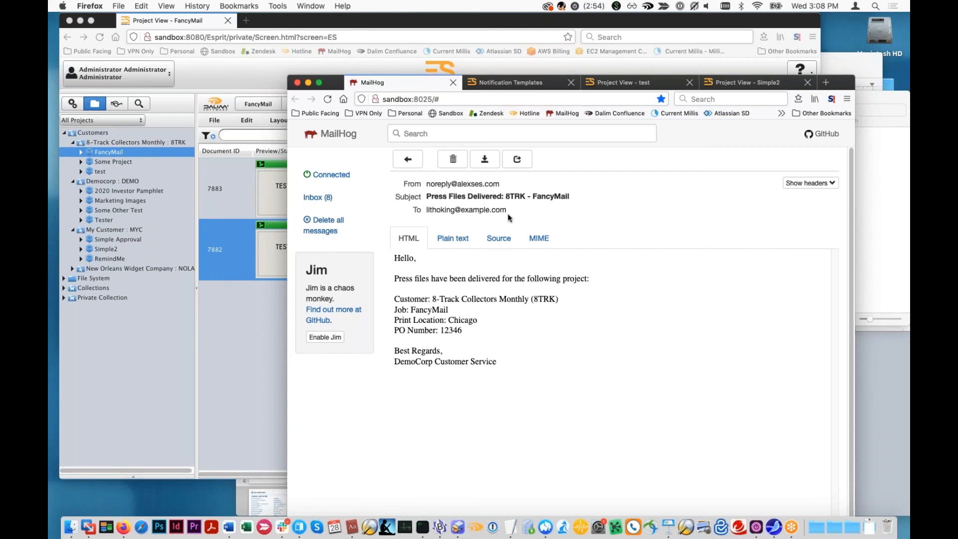
pyautogui.moveTo(425, 211); pyautogui.dragTo(480, 212)
pyautogui.click(254, 75)
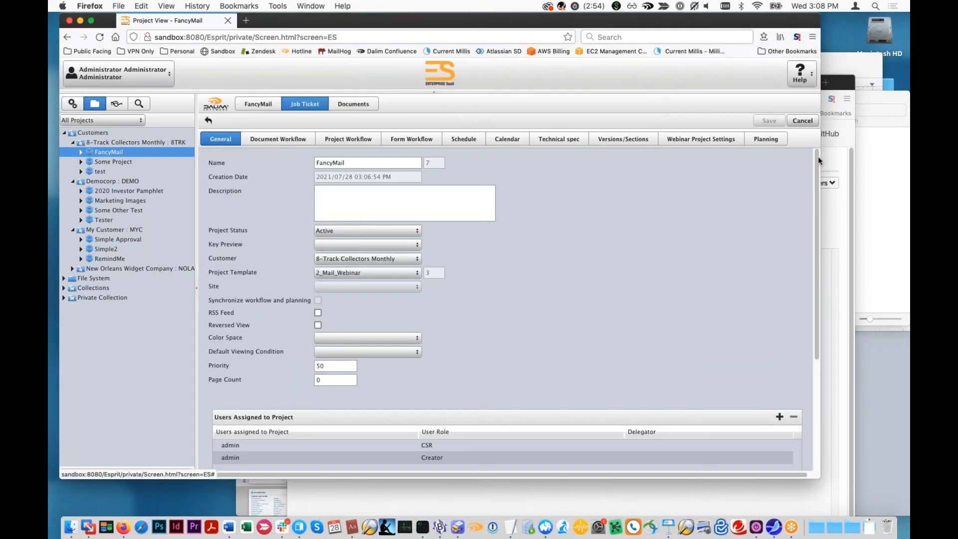
pyautogui.click(698, 140)
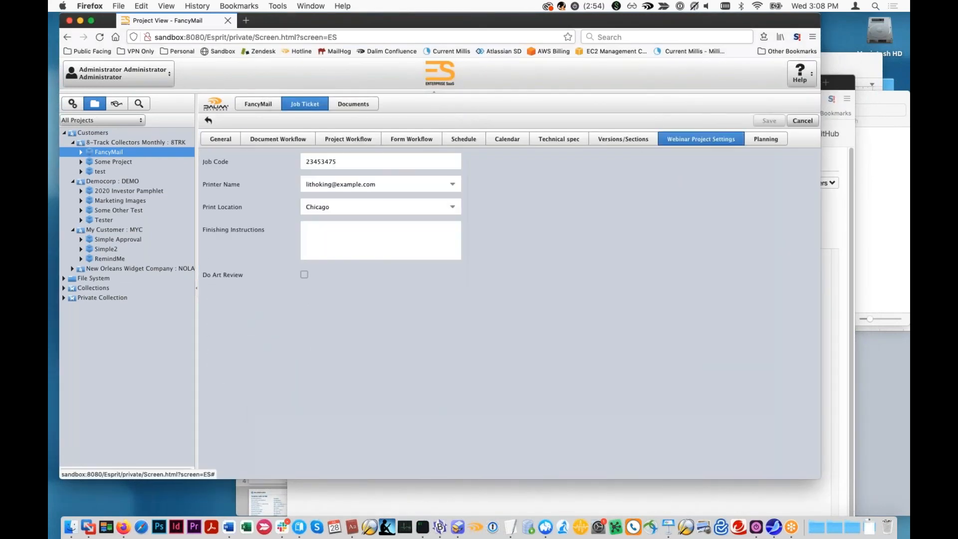
# - Return to the MailHog inbox and open the CSR's copy of the "Press Files Delivered: 8TRK - FancyMail" message
pyautogui.click(837, 280)
pyautogui.click(333, 199)
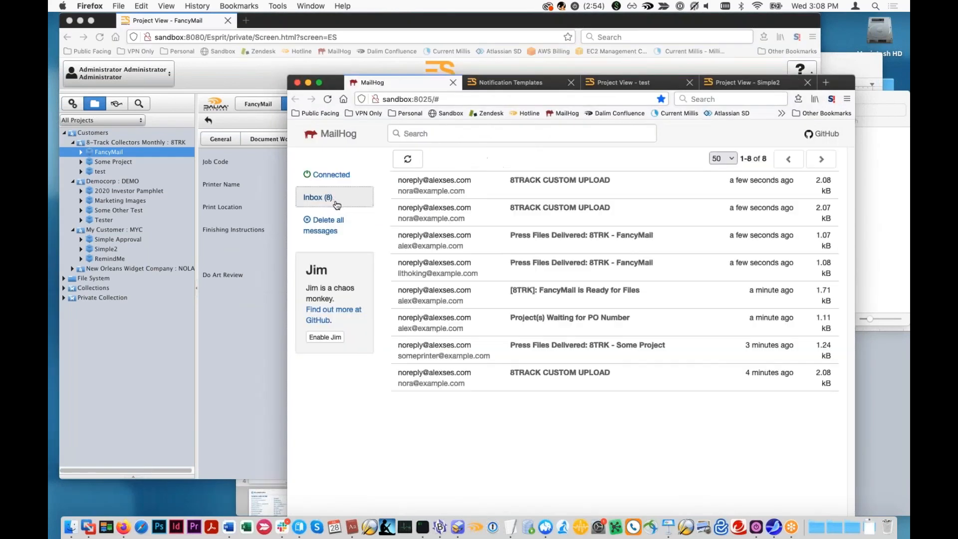
pyautogui.click(529, 235)
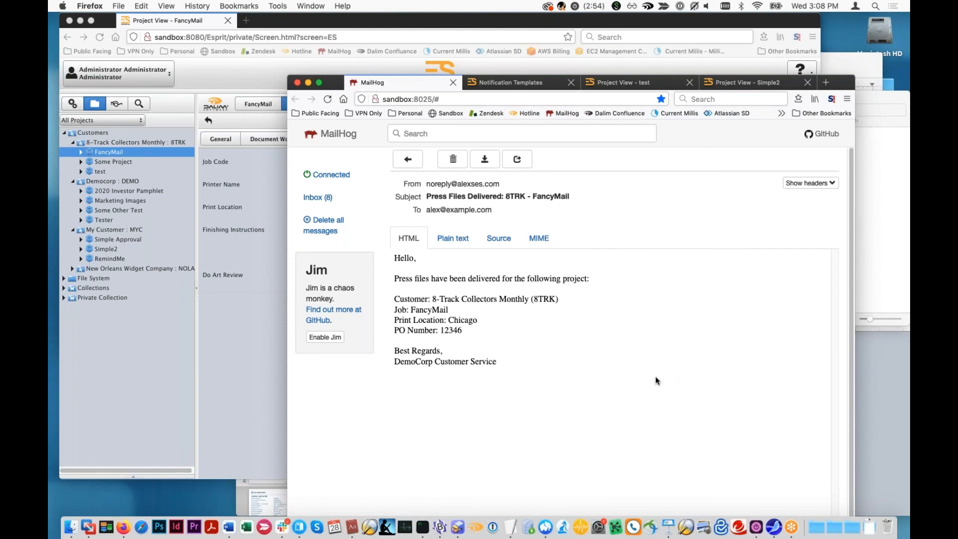
# - Leave the MailHog message and display the FancyMail project's document list in the Enterprise SaaS project view
pyautogui.click(75, 108)
pyautogui.click(75, 109)
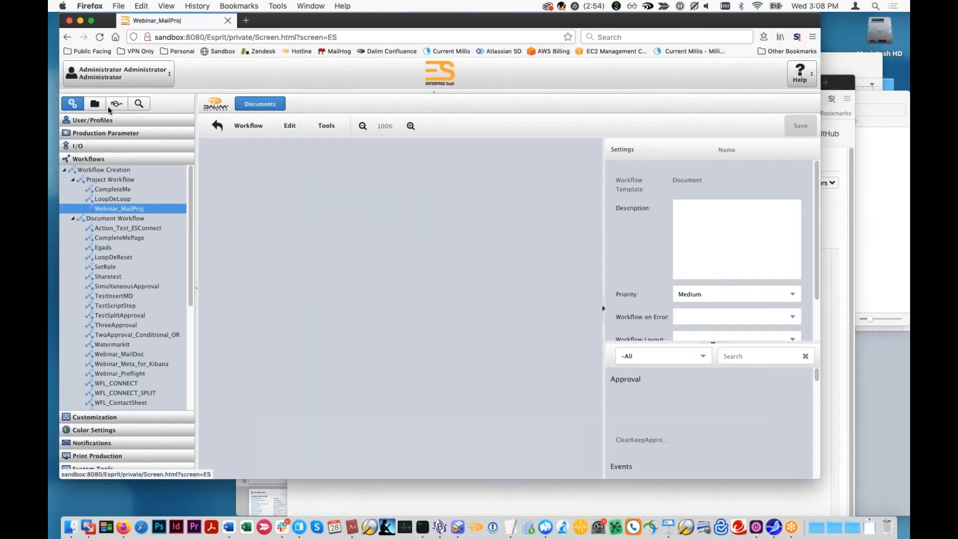
pyautogui.click(99, 106)
pyautogui.click(116, 105)
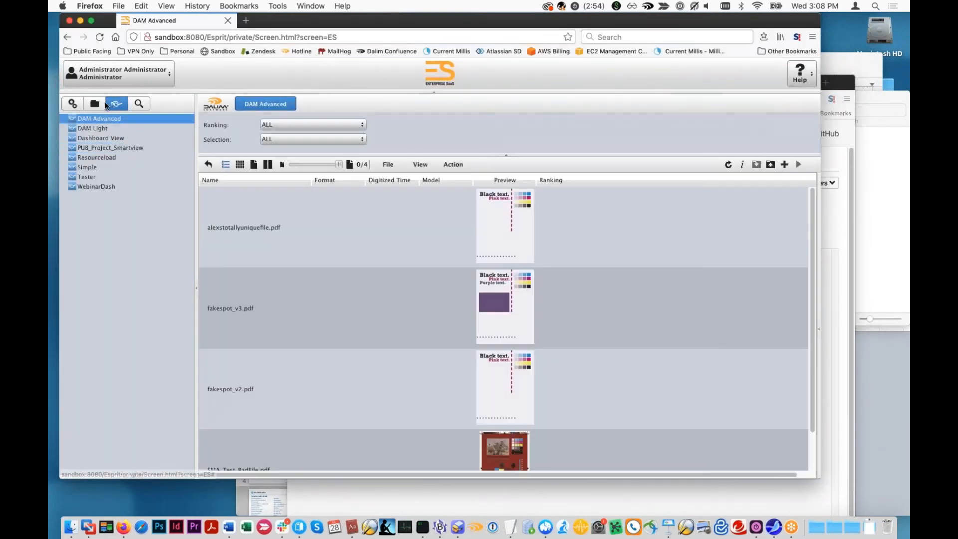
pyautogui.click(96, 105)
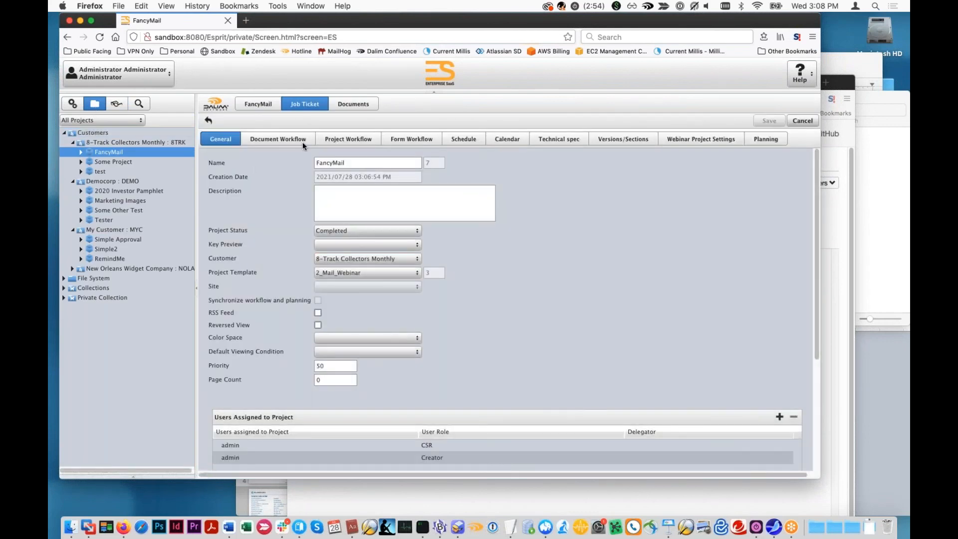
pyautogui.click(339, 106)
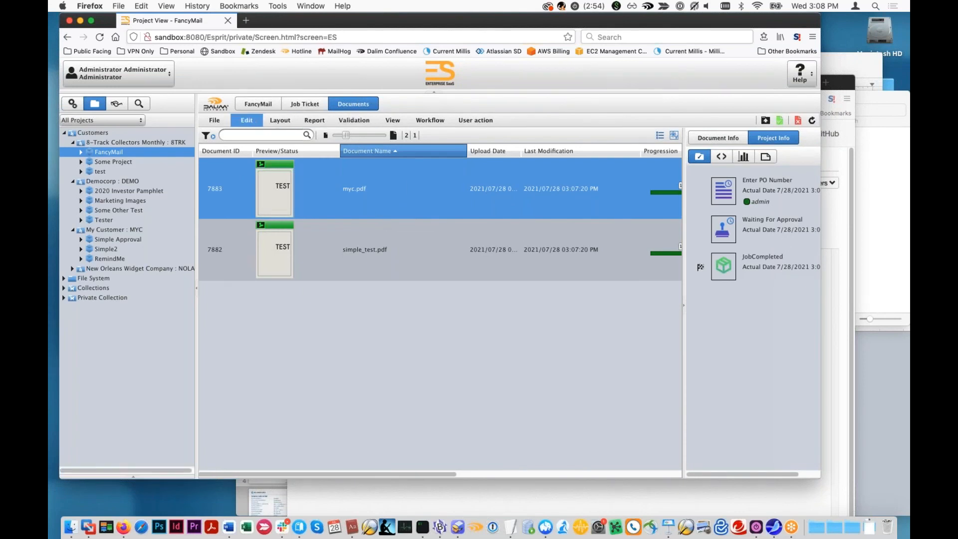
# - Share myc.pdf with type View as HTML, and close the generated embed code
pyautogui.click(247, 120)
pyautogui.moveTo(325, 201)
pyautogui.click(398, 202)
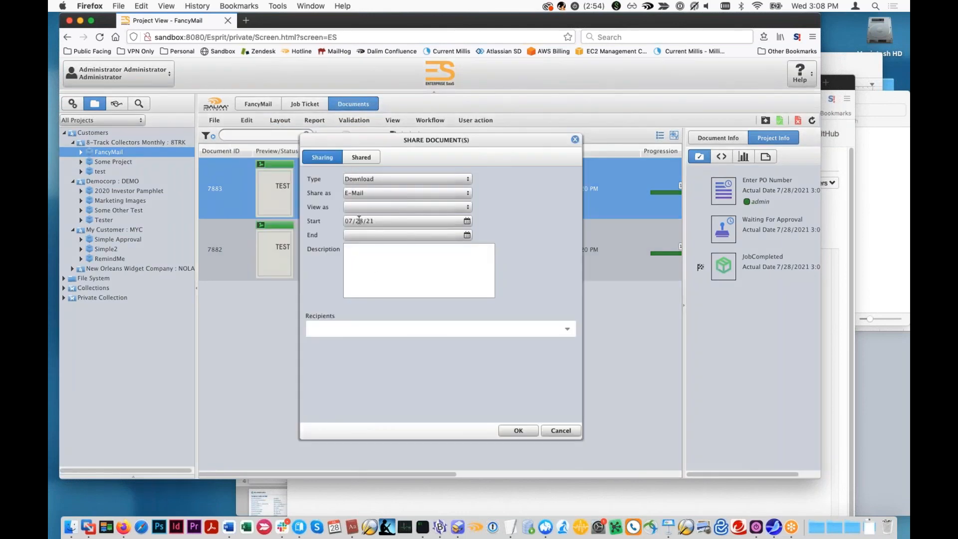
pyautogui.click(469, 178)
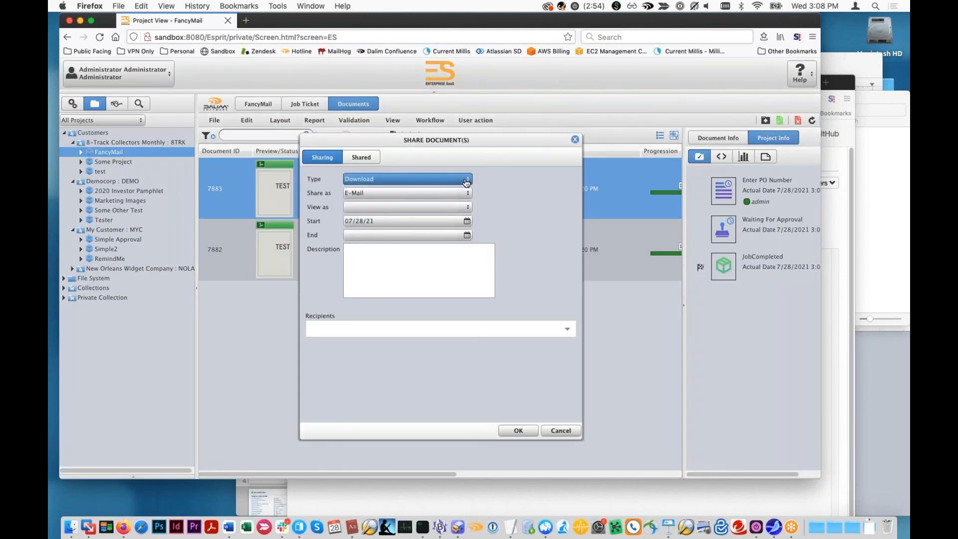
pyautogui.click(449, 191)
pyautogui.click(463, 193)
pyautogui.click(433, 220)
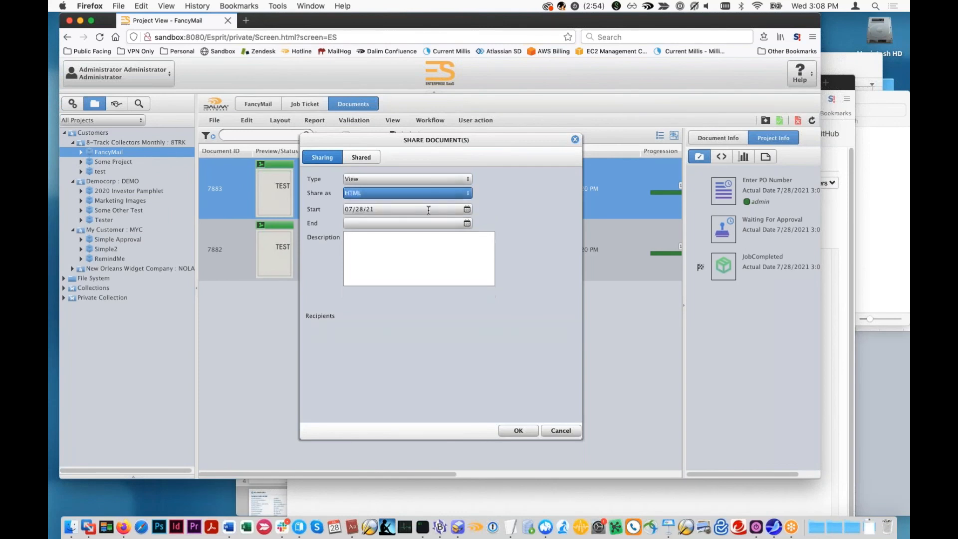
pyautogui.click(509, 430)
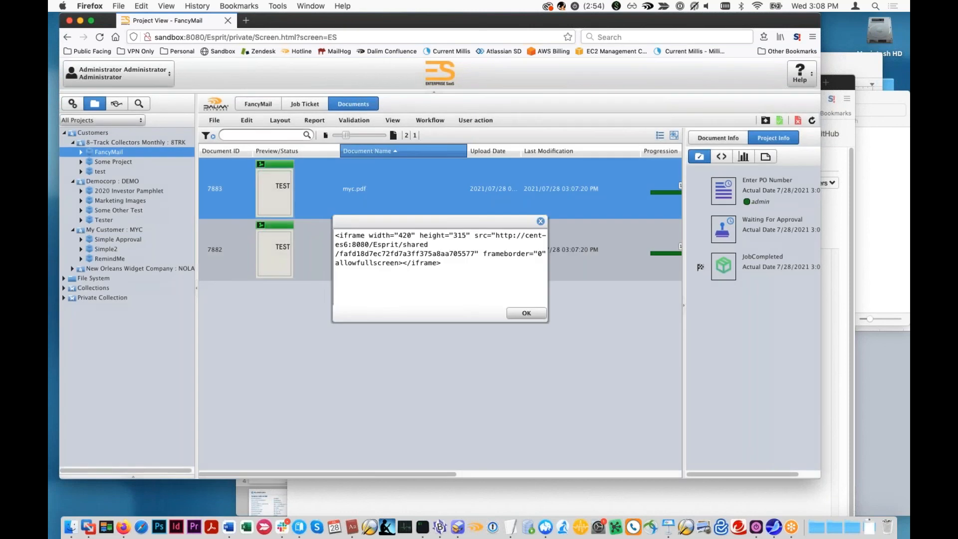
pyautogui.click(531, 314)
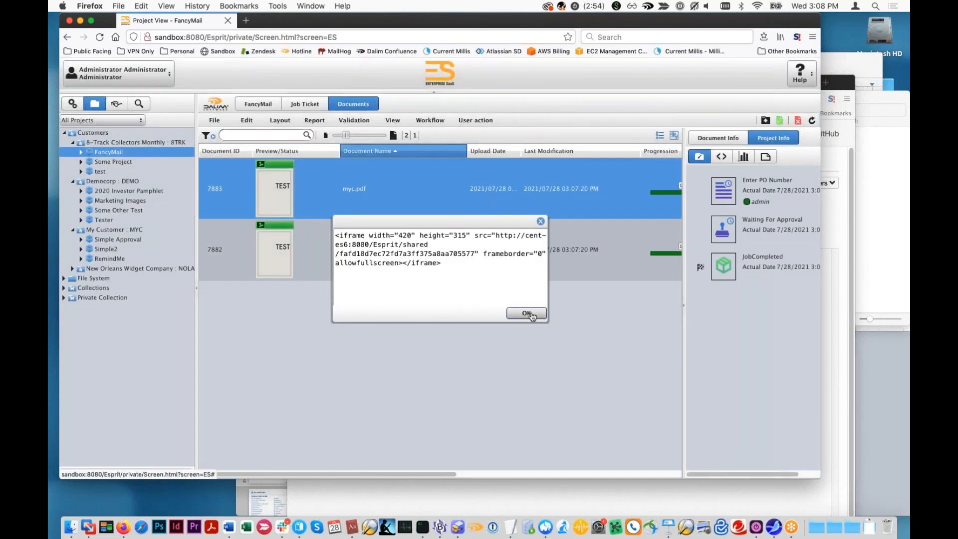
# - Try sharing myc.pdf with type View by e-mail without a recipient, and discard the drafted Postbox message
pyautogui.moveTo(245, 126)
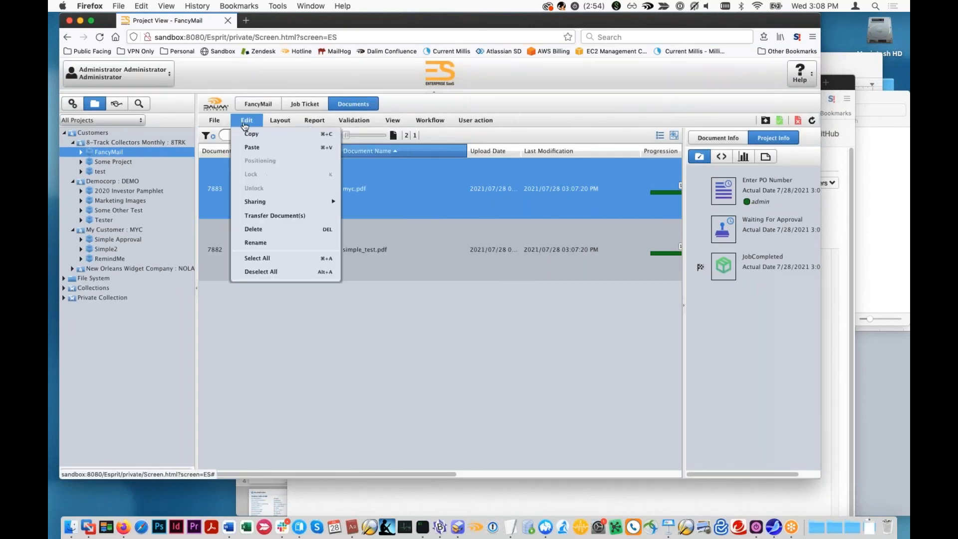
pyautogui.moveTo(273, 201)
pyautogui.click(370, 201)
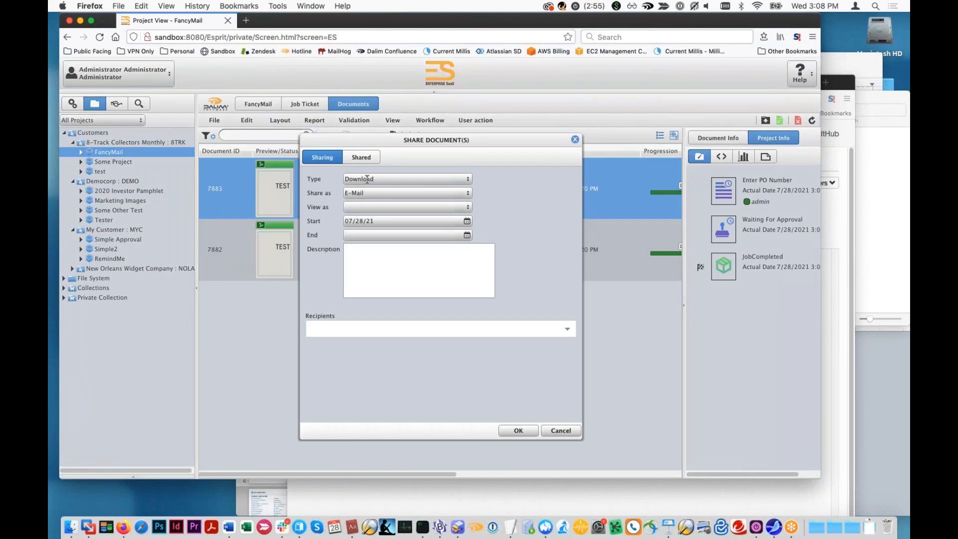
pyautogui.click(463, 178)
pyautogui.click(454, 195)
pyautogui.click(518, 432)
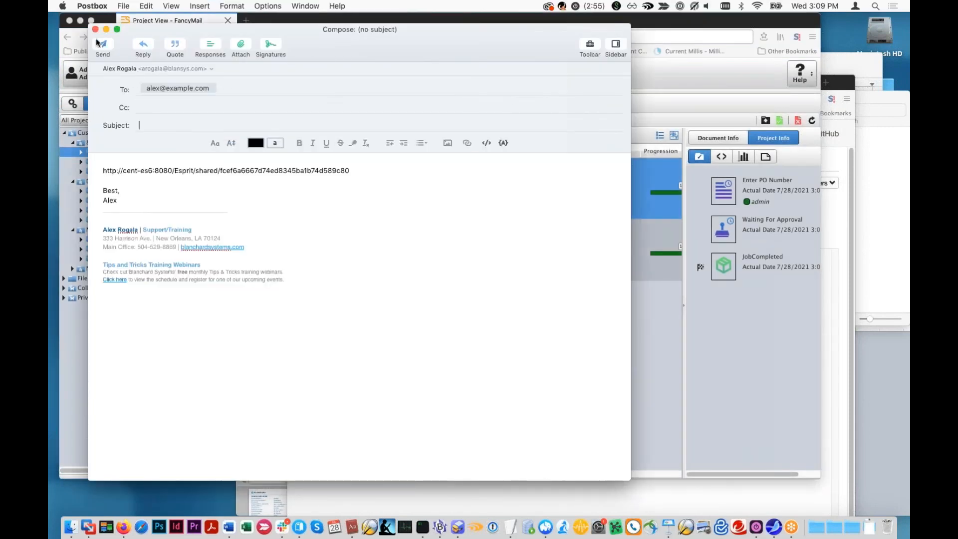
pyautogui.click(95, 29)
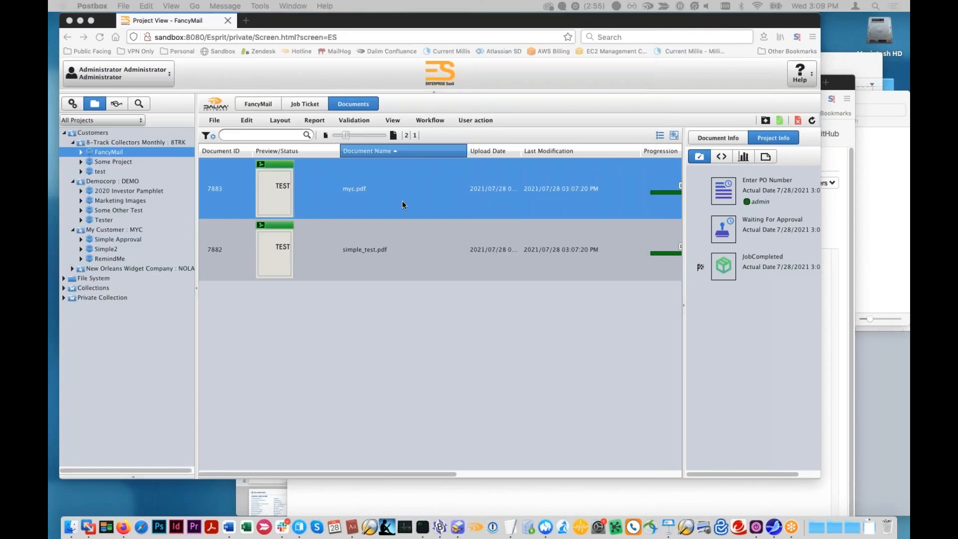
# - Try to share myc.pdf as an e-mail download with the fourth user in the recipient list
pyautogui.click(246, 119)
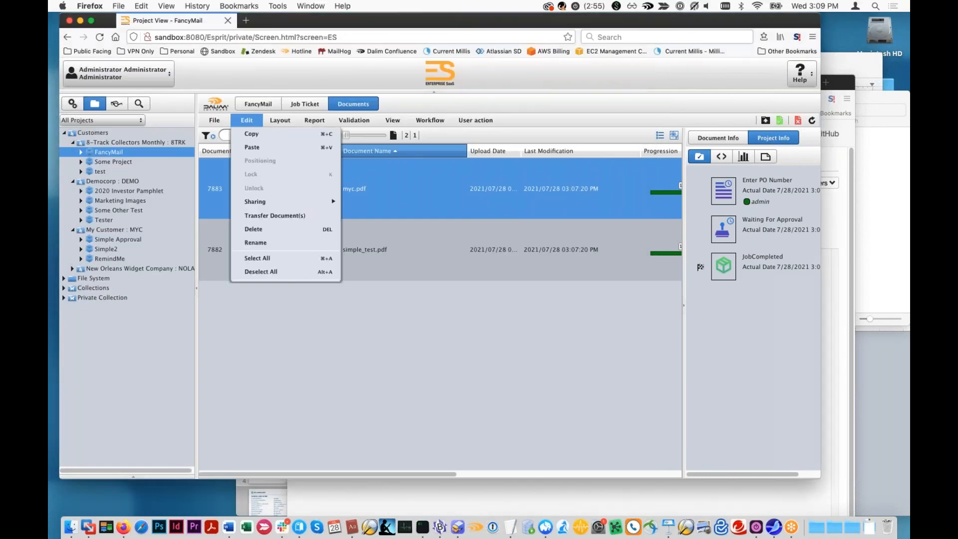
pyautogui.moveTo(336, 203)
pyautogui.click(369, 201)
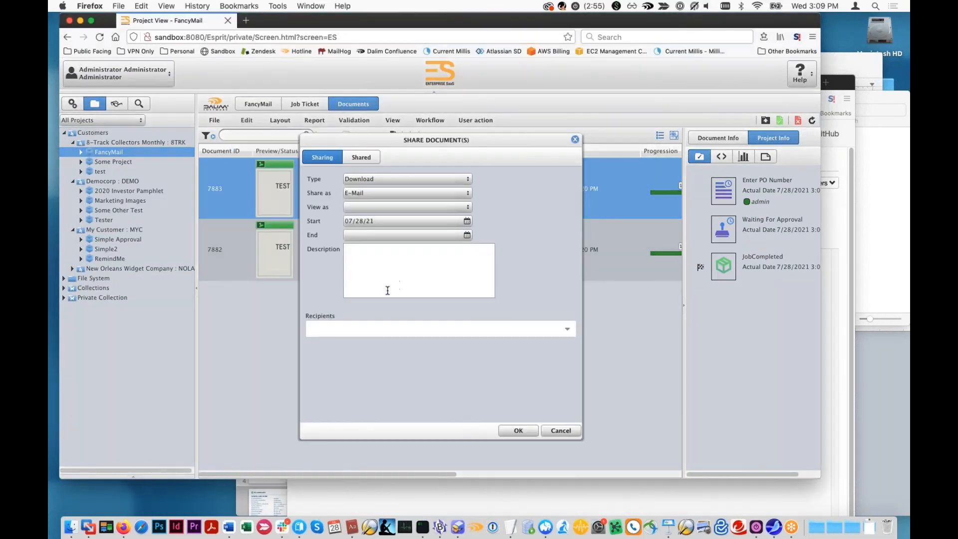
pyautogui.click(386, 326)
pyautogui.click(402, 306)
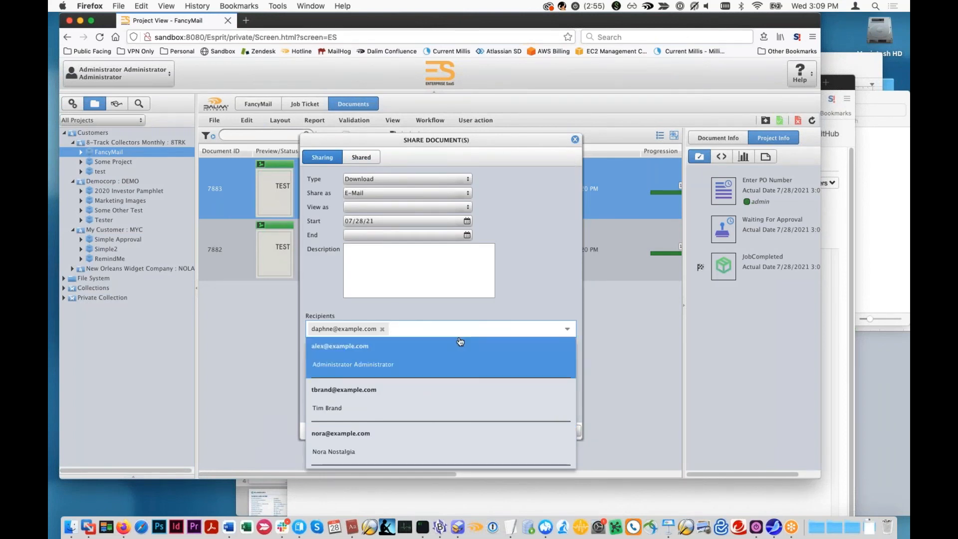
pyautogui.click(518, 293)
pyautogui.click(517, 430)
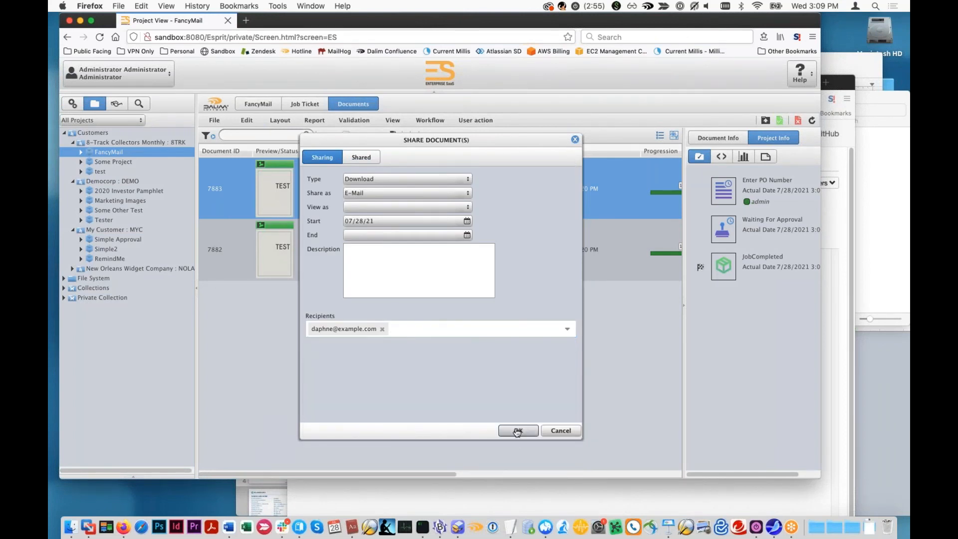
pyautogui.click(454, 331)
pyautogui.click(511, 301)
pyautogui.click(518, 432)
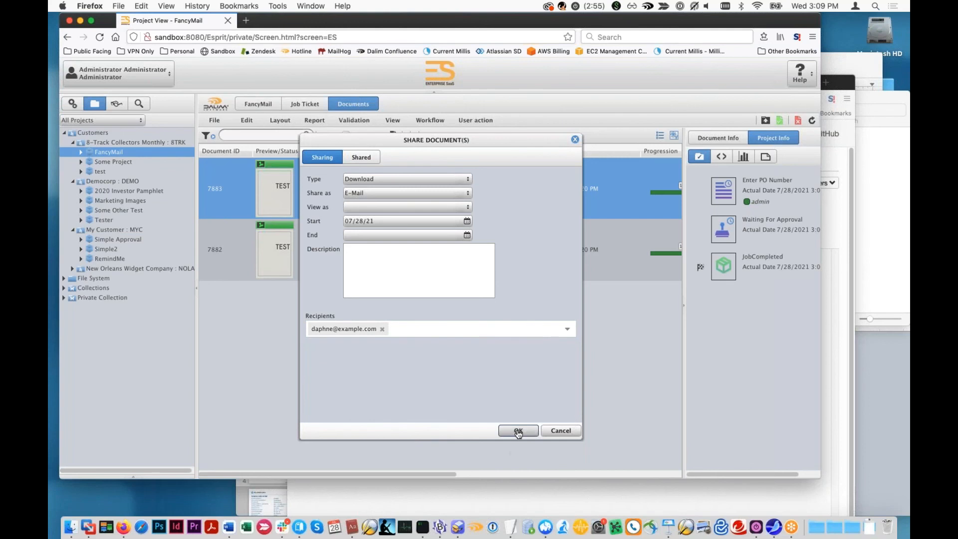
# - Switch the pending myc.pdf share to type View as HTML and generate its embed code
pyautogui.click(456, 179)
pyautogui.click(454, 192)
pyautogui.click(454, 193)
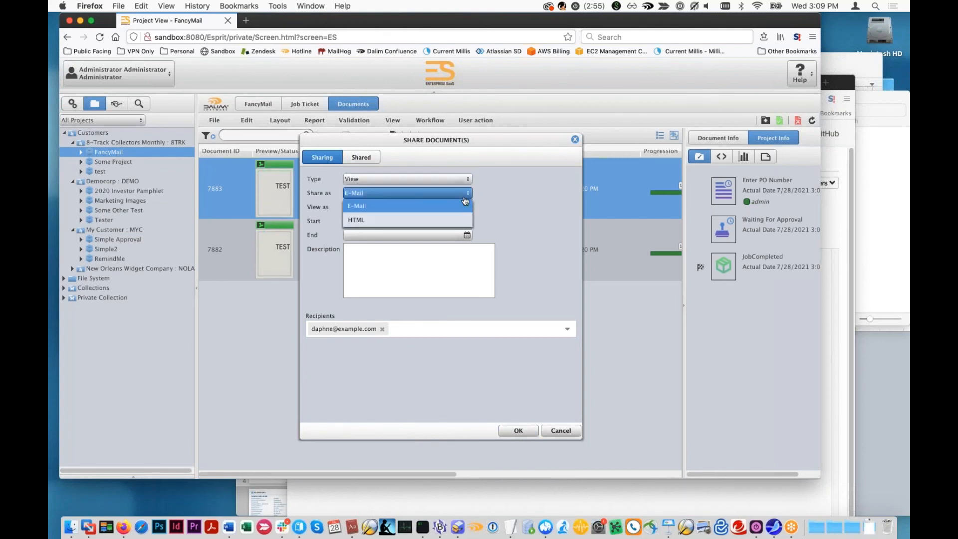
pyautogui.click(433, 222)
pyautogui.click(519, 431)
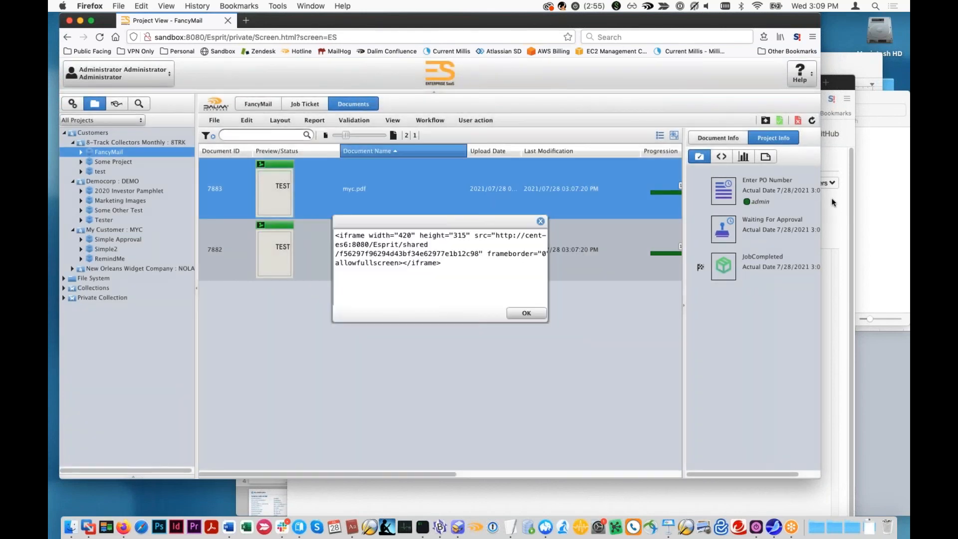
# - Check and refresh the MailHog inbox for a sharing message, and dismiss the embed code in the FancyMail window
pyautogui.click(832, 197)
pyautogui.click(319, 197)
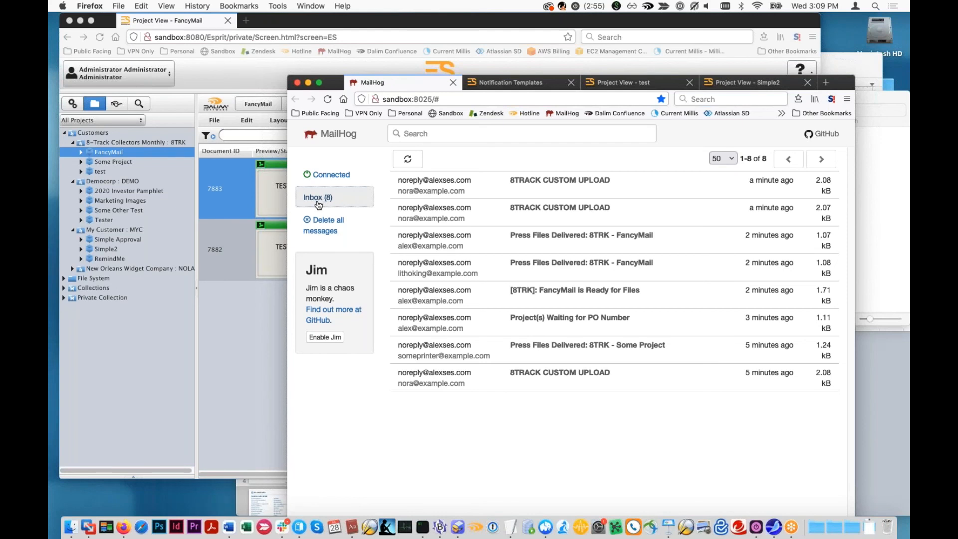
pyautogui.click(272, 330)
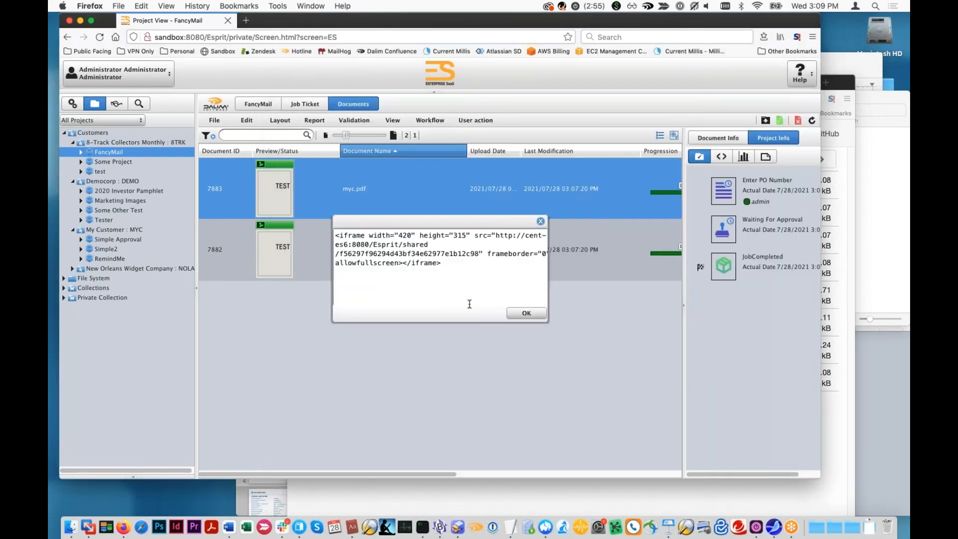
pyautogui.click(527, 314)
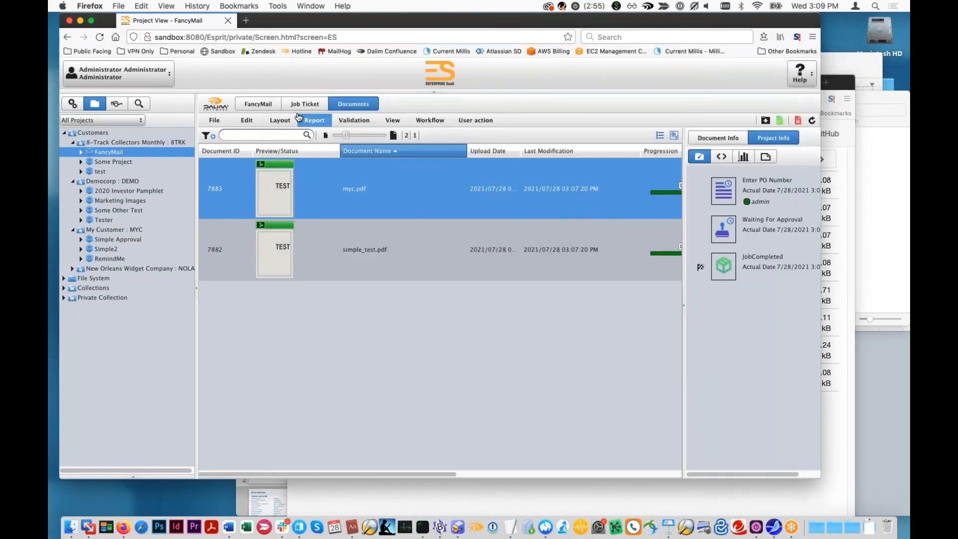
pyautogui.click(845, 265)
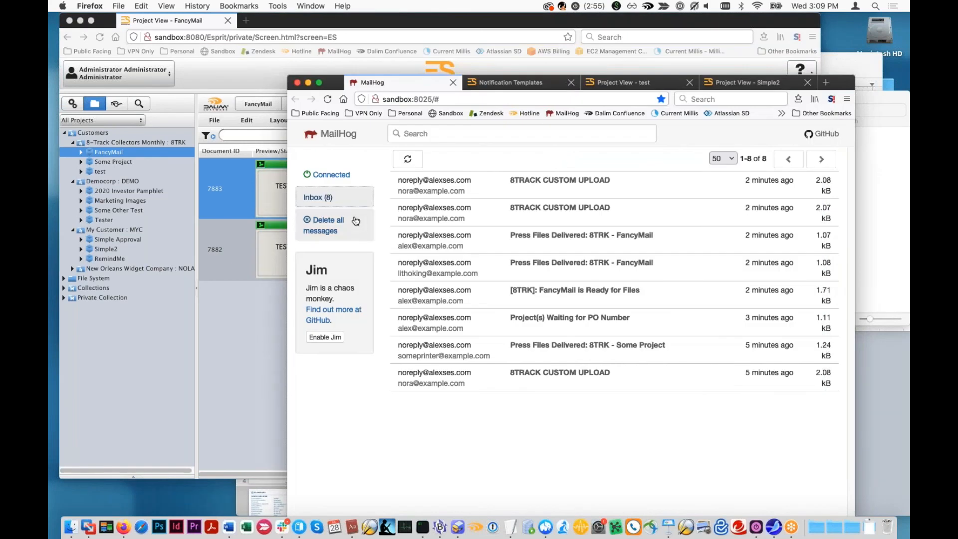
pyautogui.click(407, 159)
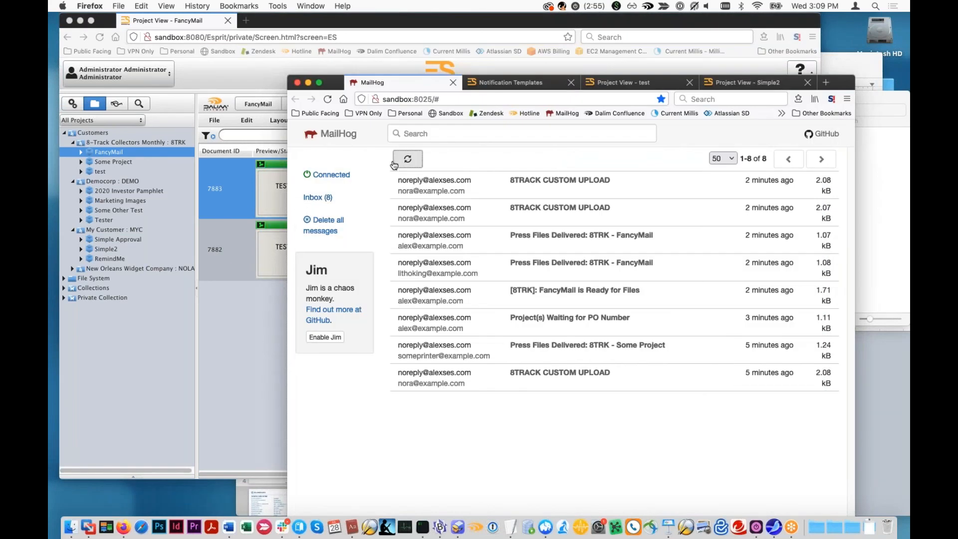
# - Share myc.pdf as an e-mail download with the third user in the recipient list, and inspect the sharing link in the MailHog message
pyautogui.click(243, 335)
pyautogui.click(246, 121)
pyautogui.moveTo(280, 201)
pyautogui.click(372, 202)
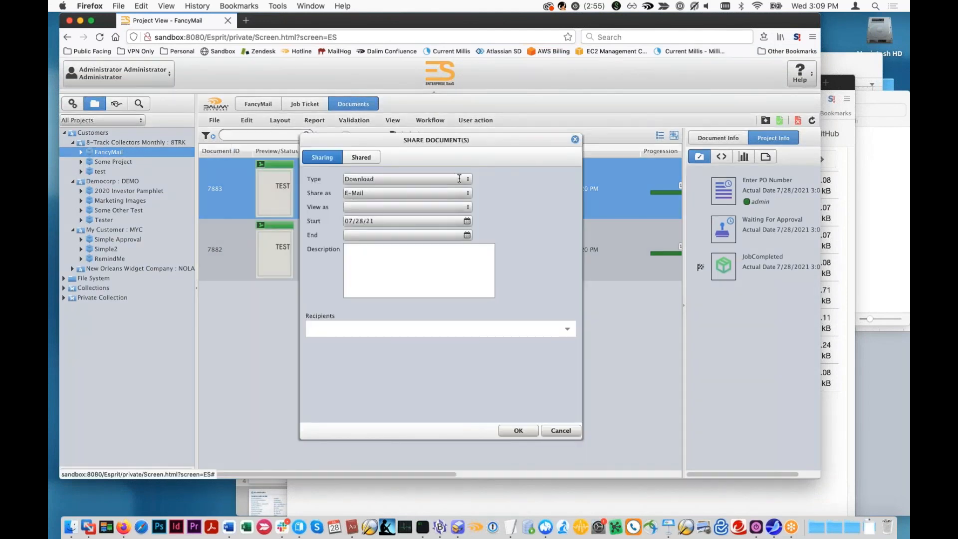
pyautogui.click(554, 324)
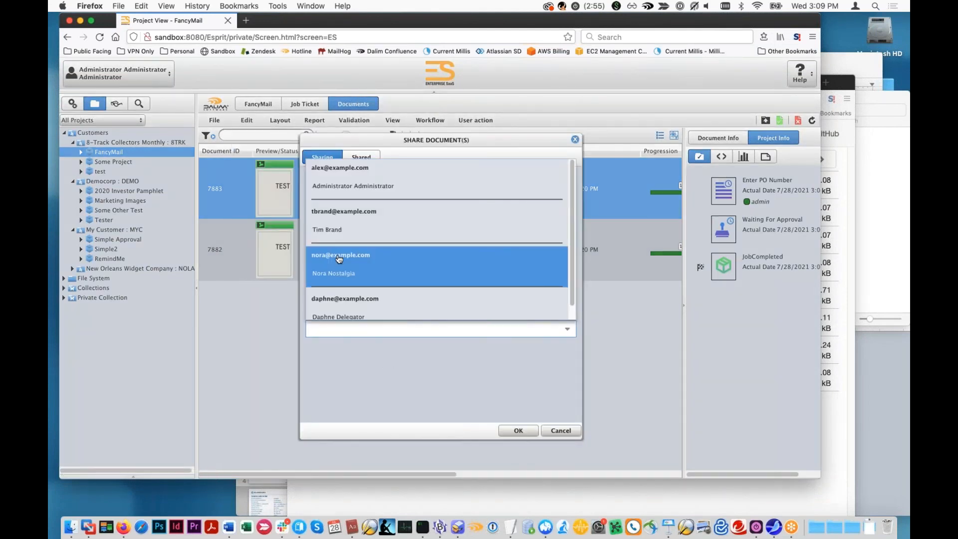
pyautogui.click(344, 273)
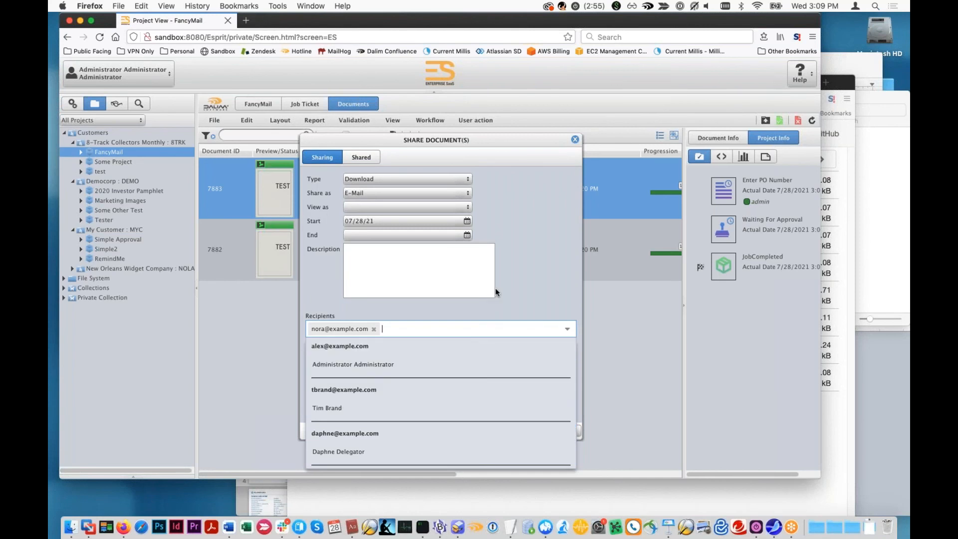
pyautogui.click(532, 273)
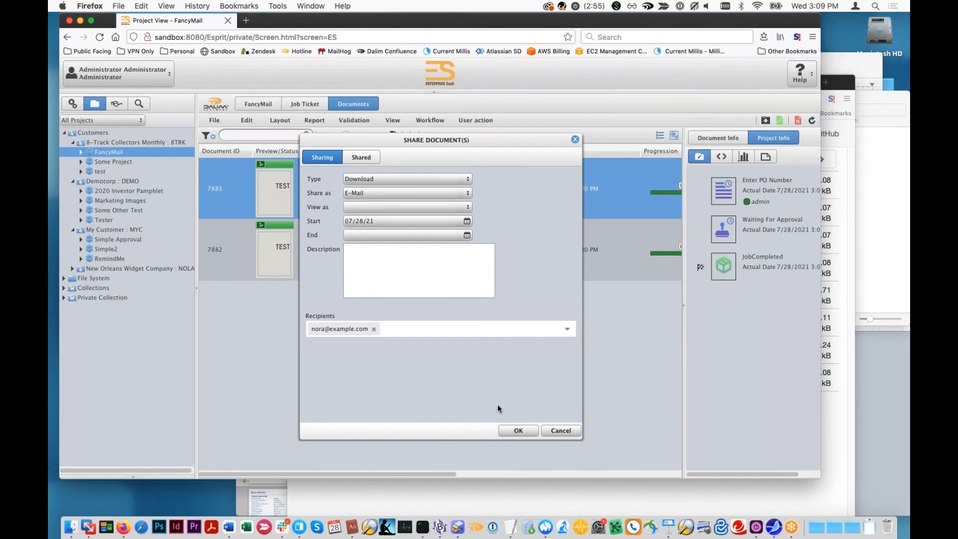
pyautogui.click(518, 430)
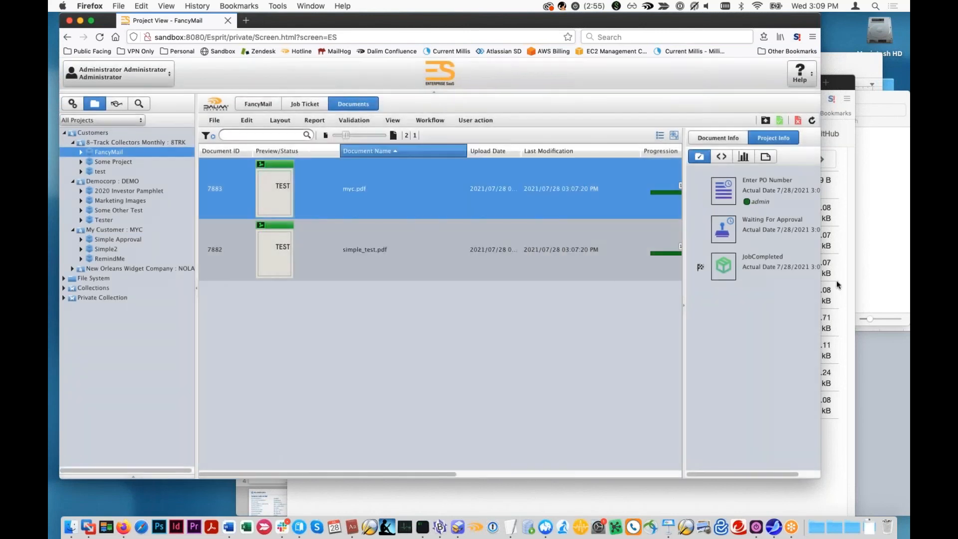
pyautogui.press('super+grave')
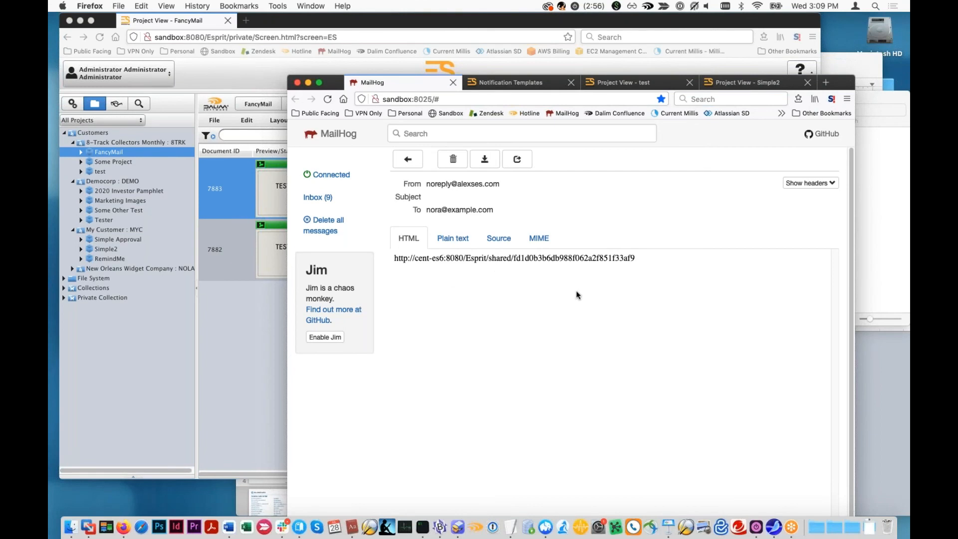
pyautogui.moveTo(633, 263); pyautogui.dragTo(377, 251)
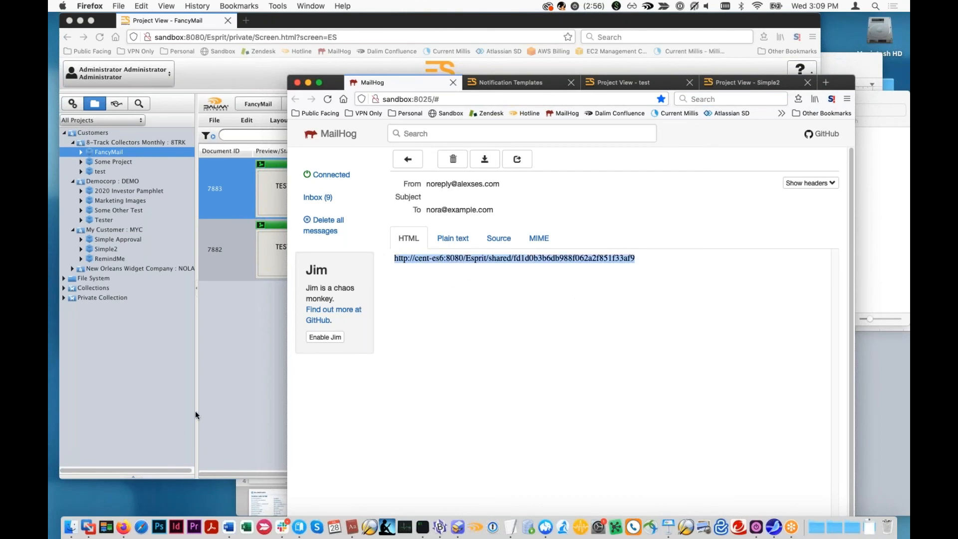
# - Return to the Enterprise SaaS administration and open the Notification Templates among the notification settings
pyautogui.click(223, 392)
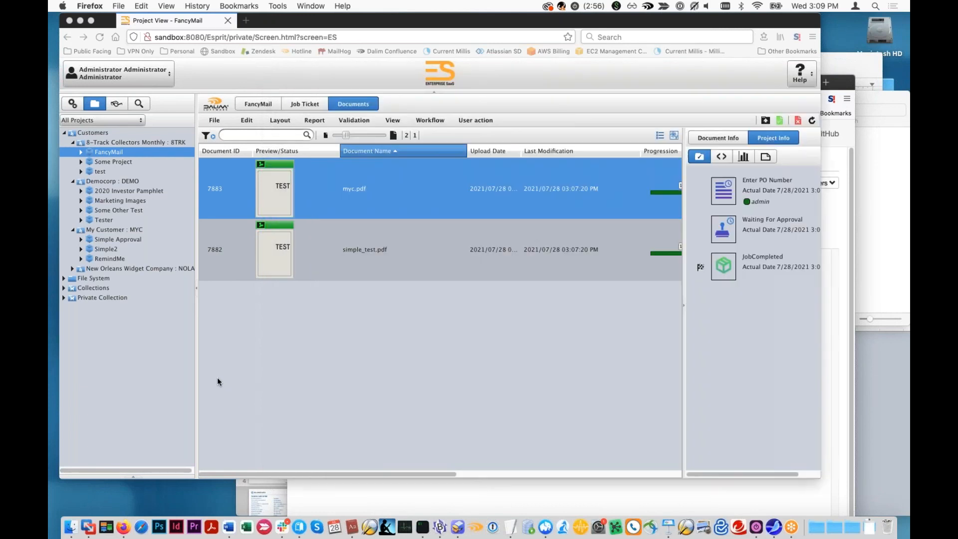
pyautogui.click(72, 103)
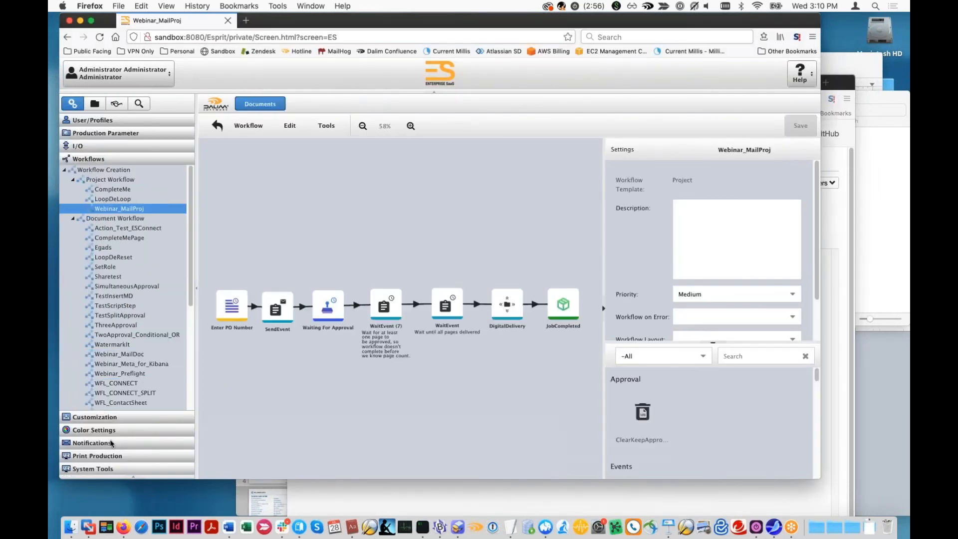
pyautogui.click(110, 440)
pyautogui.click(95, 372)
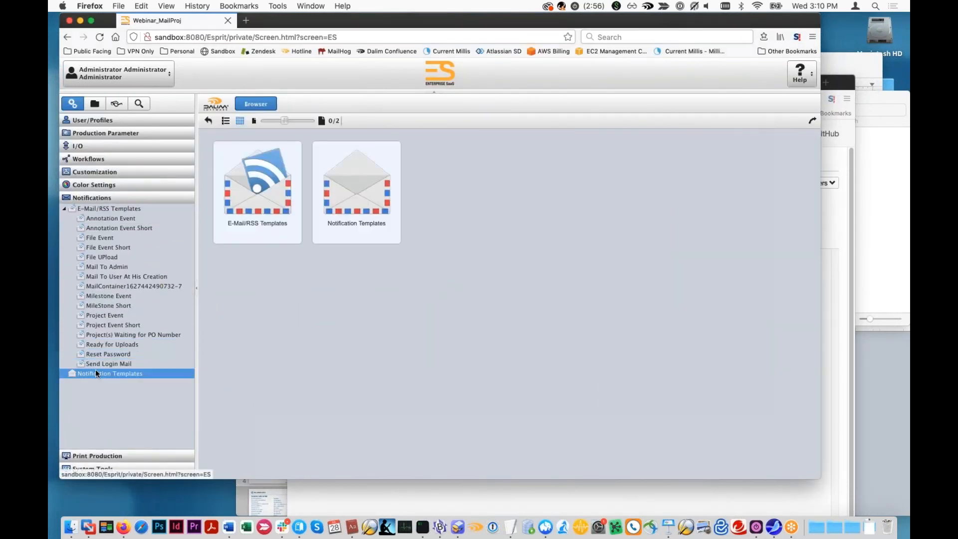
# - Open the Sharing action among the notification templates, check which e-mail templates it offers, and close it without changes
pyautogui.click(241, 367)
pyautogui.click(238, 382)
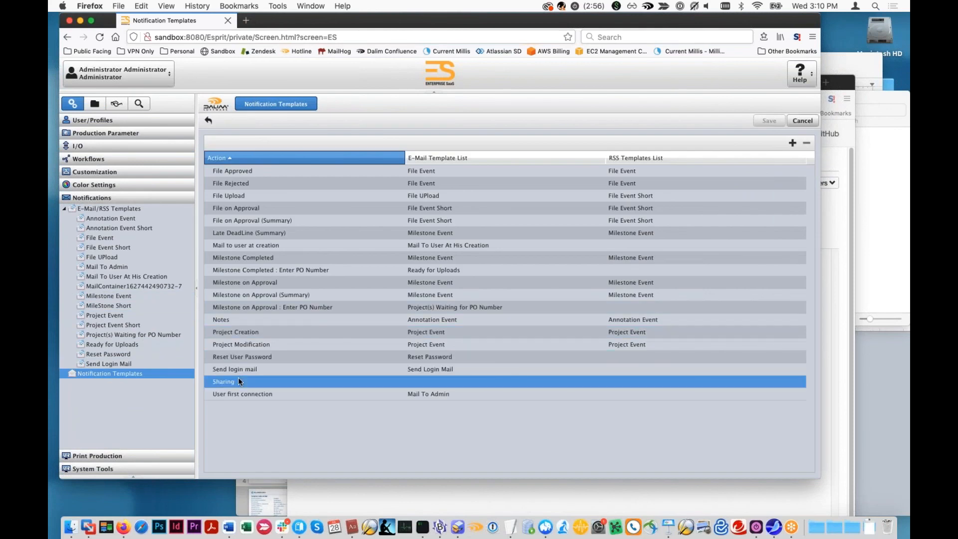
pyautogui.doubleClick(238, 381)
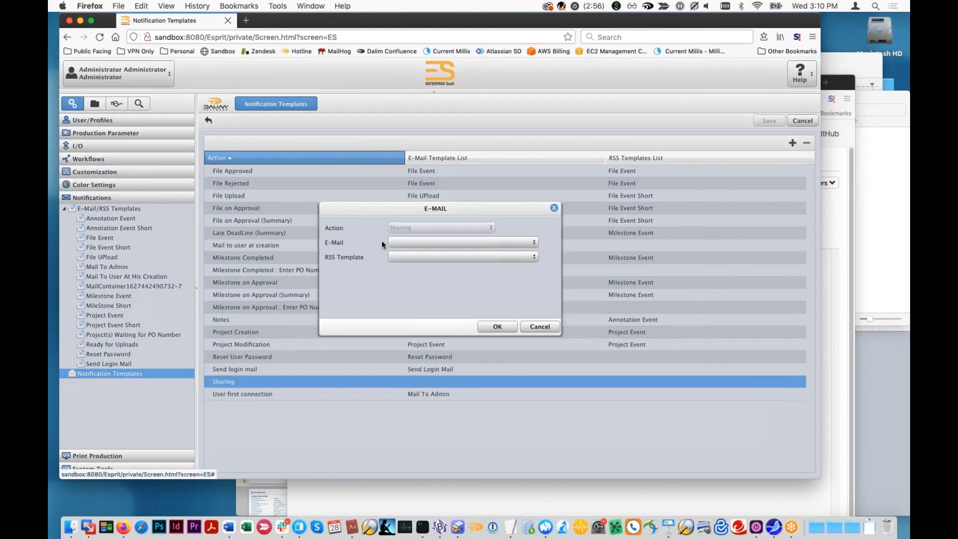
pyautogui.click(533, 243)
pyautogui.click(518, 227)
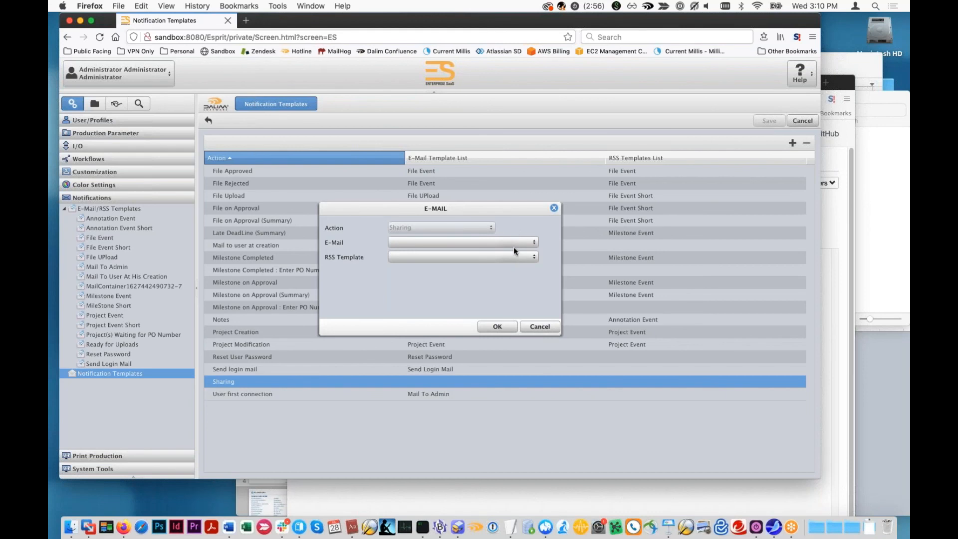
pyautogui.click(540, 326)
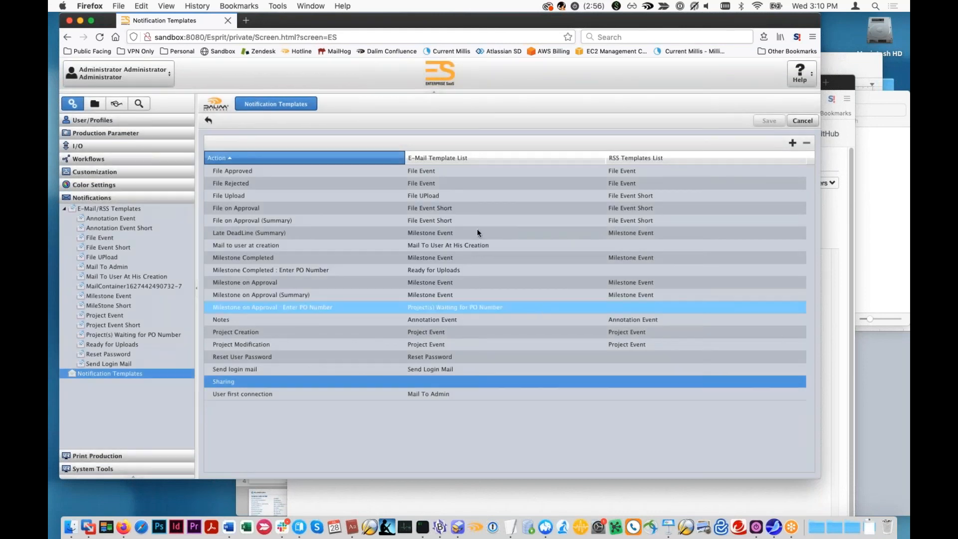
pyautogui.moveTo(444, 21); pyautogui.dragTo(439, 41)
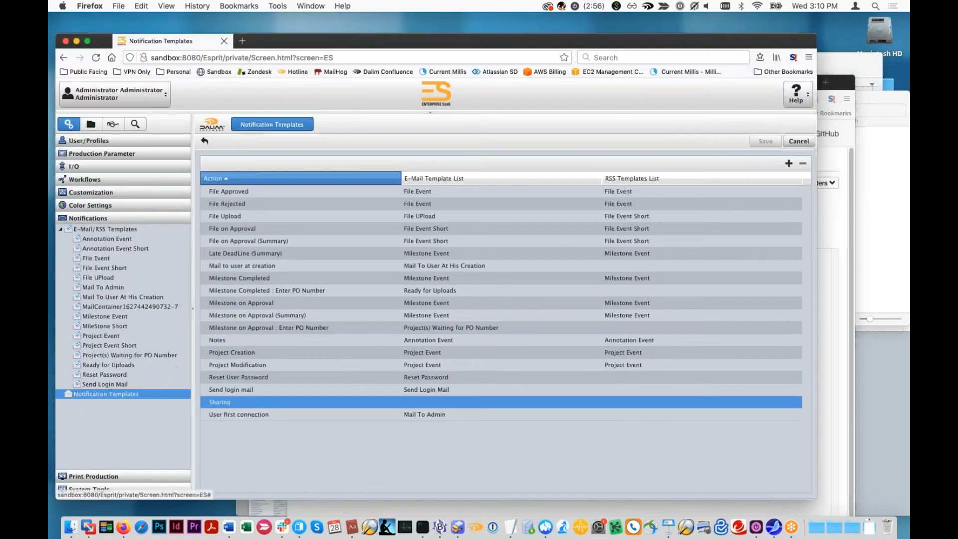
pyautogui.click(91, 124)
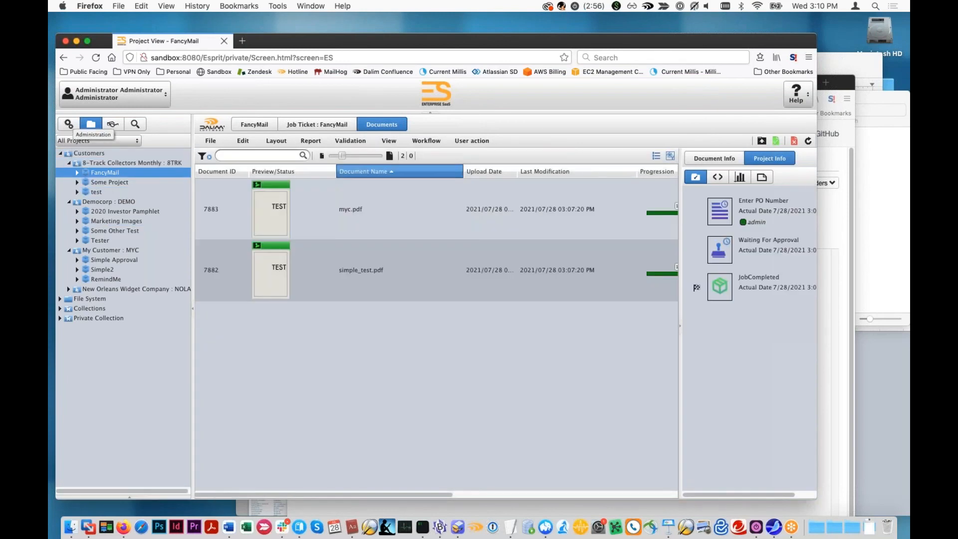
pyautogui.click(69, 124)
pyautogui.click(73, 165)
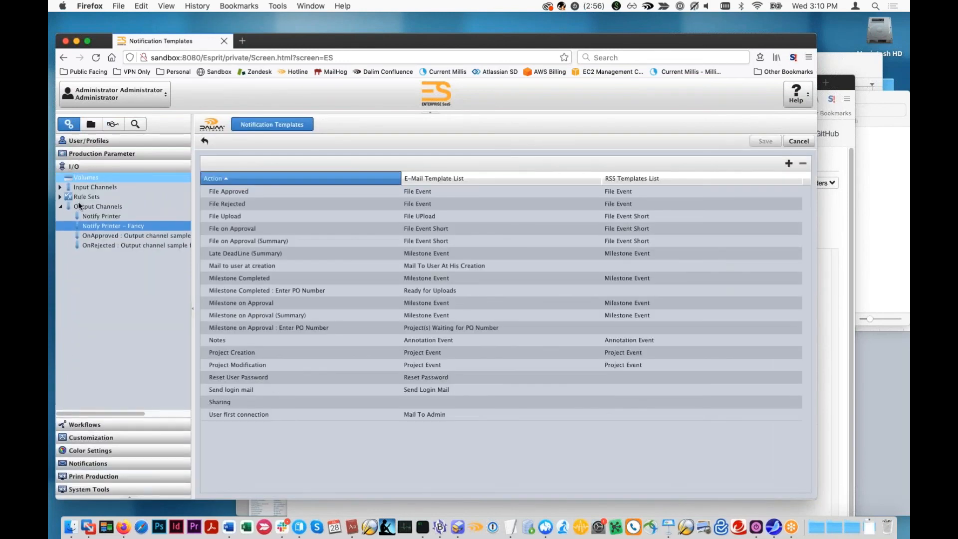
# - Create a new document workflow named TestSharing
pyautogui.click(84, 425)
pyautogui.click(85, 240)
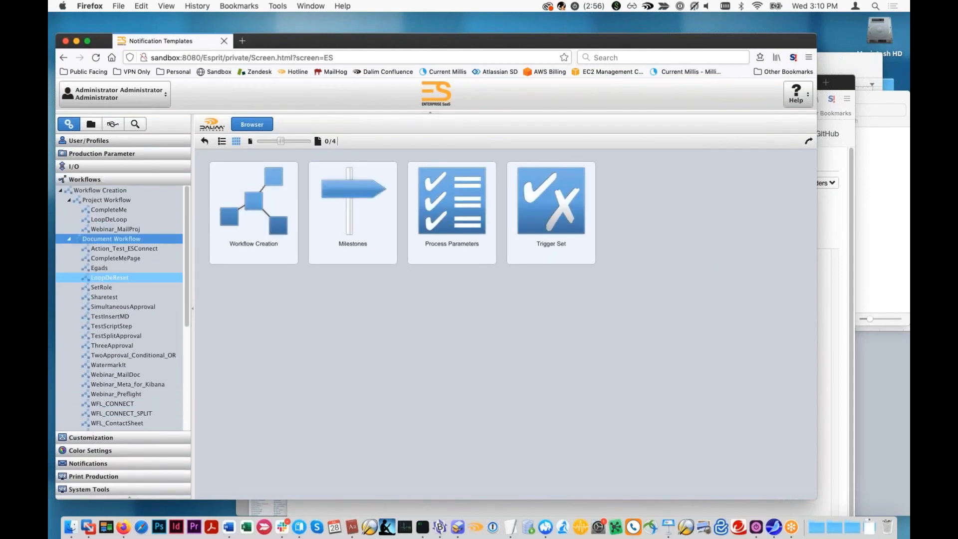
pyautogui.click(766, 142)
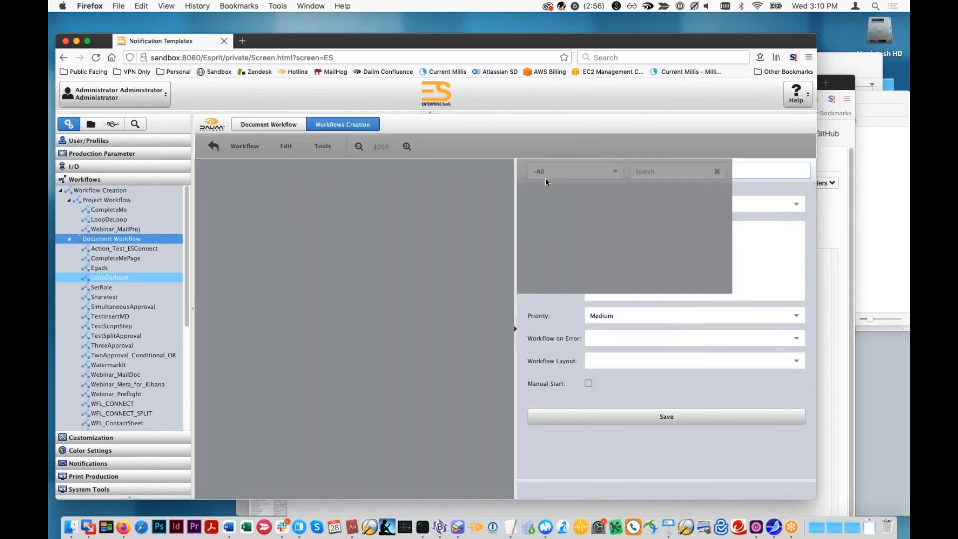
pyautogui.write('TestSharing')
pyautogui.click(716, 423)
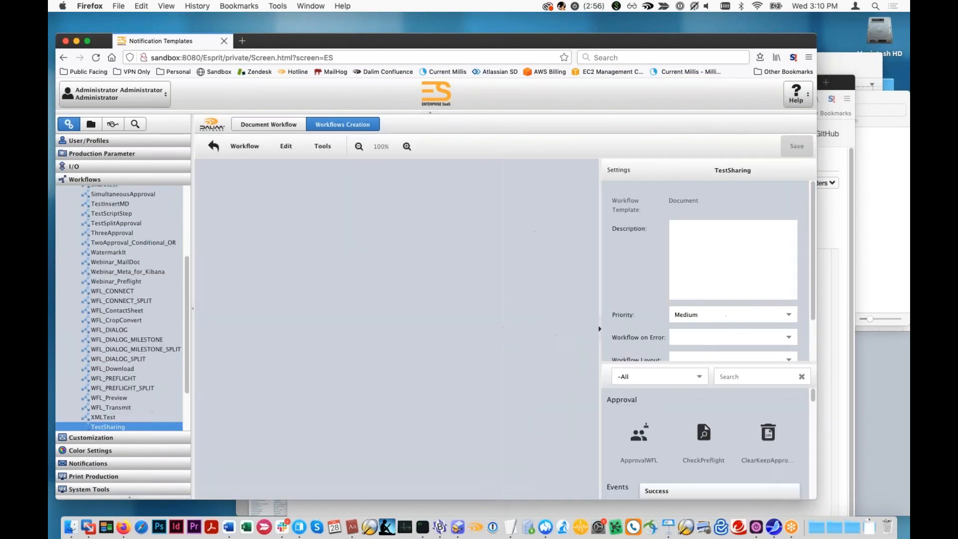
# - Add an InputFile step to the TestSharing workflow and place it near the canvas's left side
pyautogui.rightClick(325, 326)
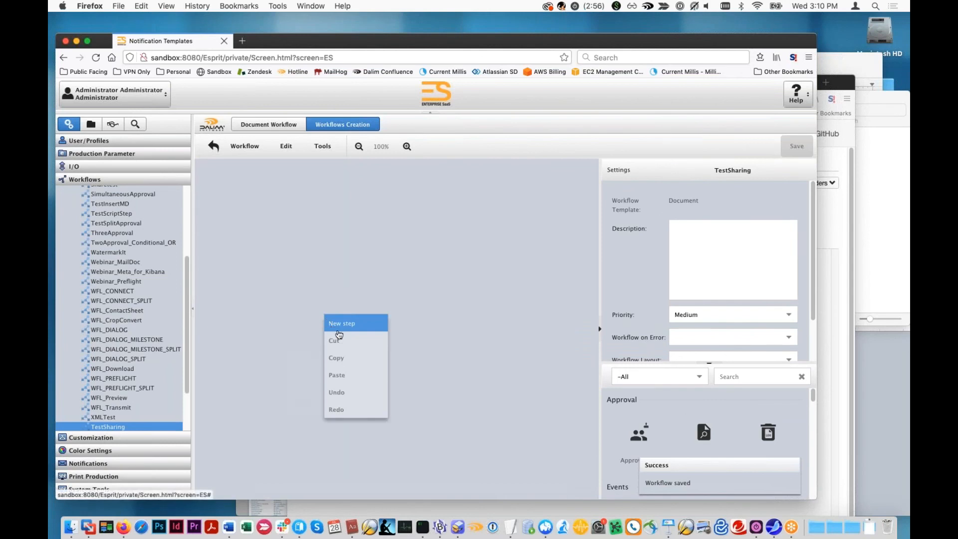
pyautogui.click(339, 326)
pyautogui.moveTo(379, 355)
pyautogui.click(425, 403)
pyautogui.moveTo(386, 353); pyautogui.dragTo(303, 292)
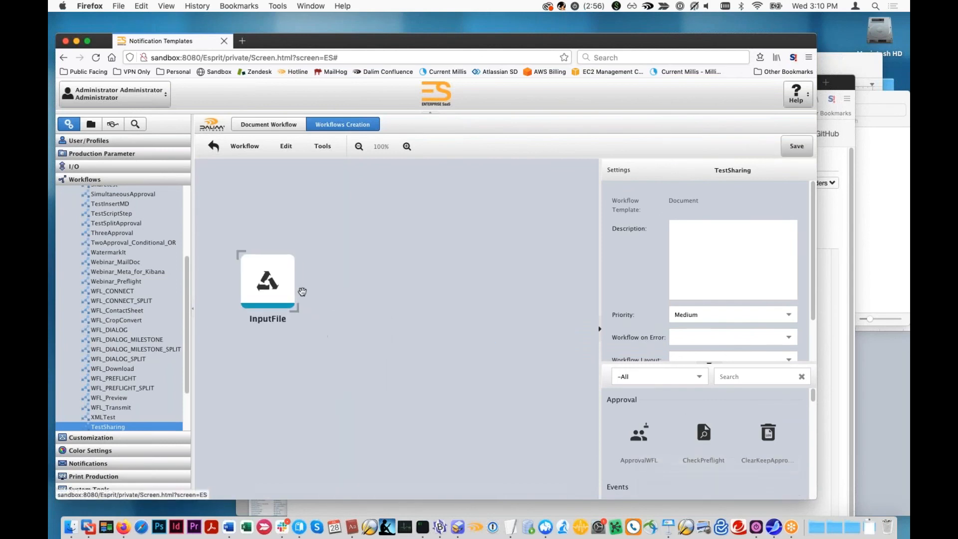
# - Add a PreviewGeneration process step directly beside the InputFile step
pyautogui.rightClick(338, 304)
pyautogui.click(349, 312)
pyautogui.moveTo(393, 433)
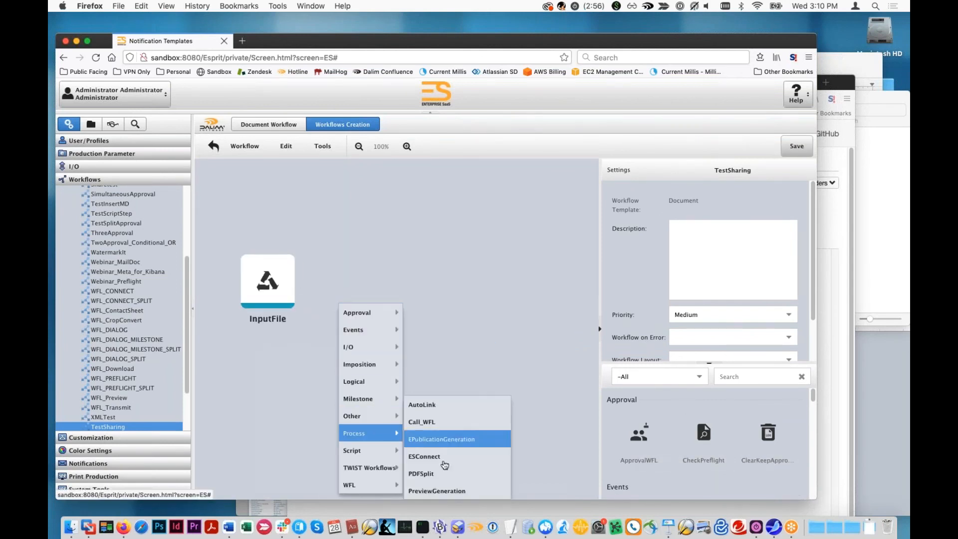
pyautogui.click(455, 490)
pyautogui.moveTo(367, 325); pyautogui.dragTo(355, 274)
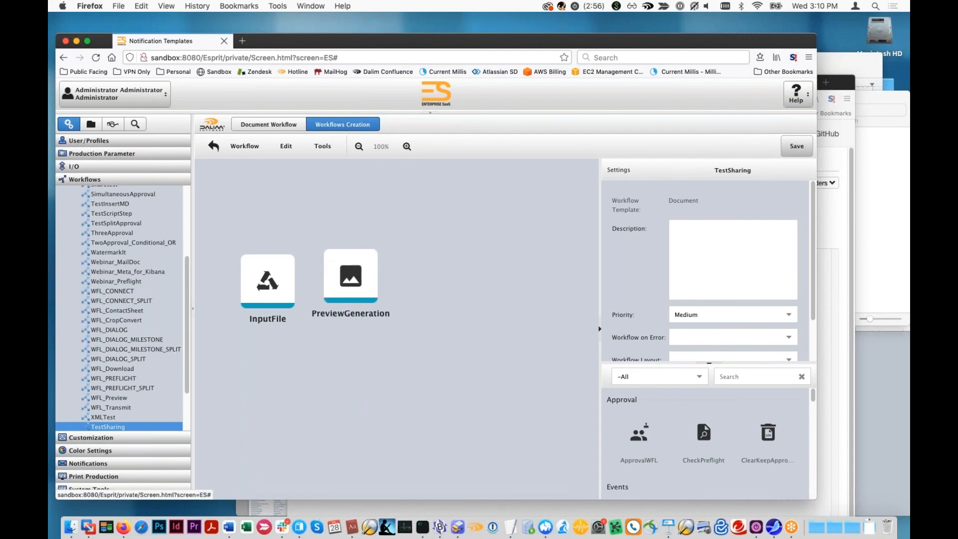
# - Add a Sharing step after PreviewGeneration and link InputFile, PreviewGeneration and Sharing in sequence
pyautogui.click(461, 277)
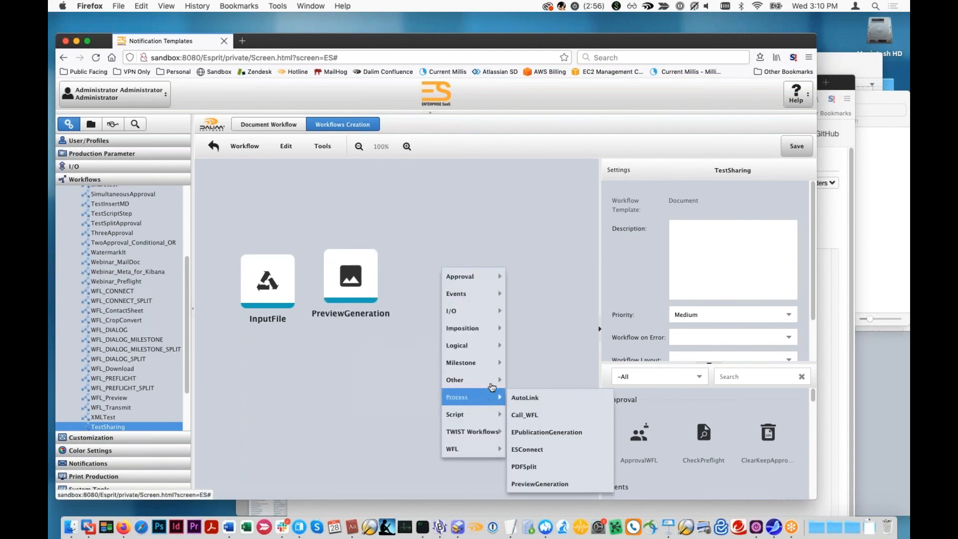
pyautogui.click(464, 182)
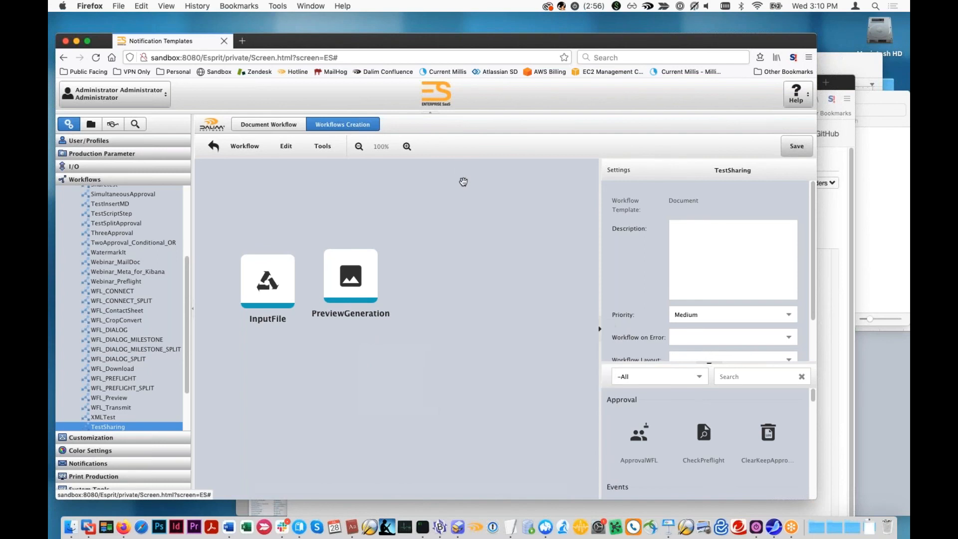
pyautogui.click(464, 182)
pyautogui.moveTo(510, 300)
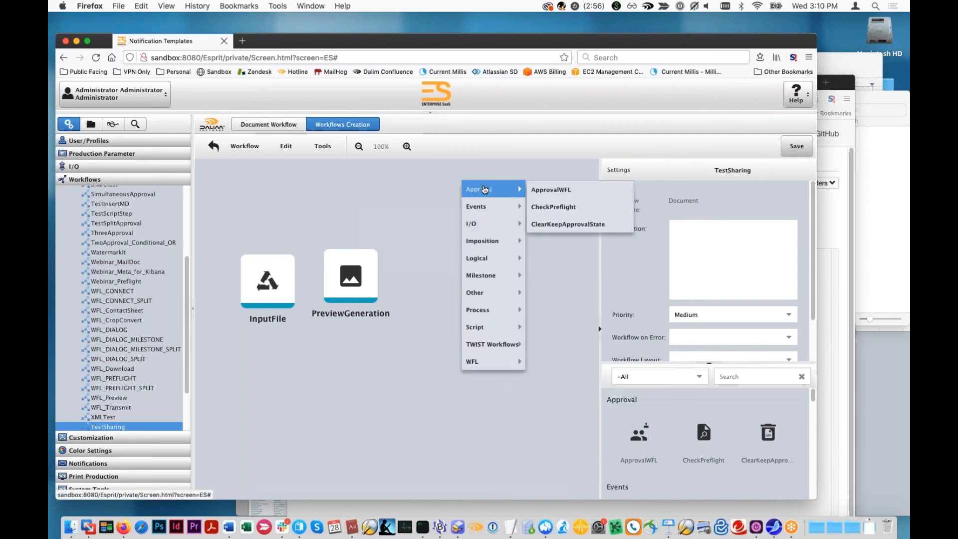
pyautogui.moveTo(489, 207)
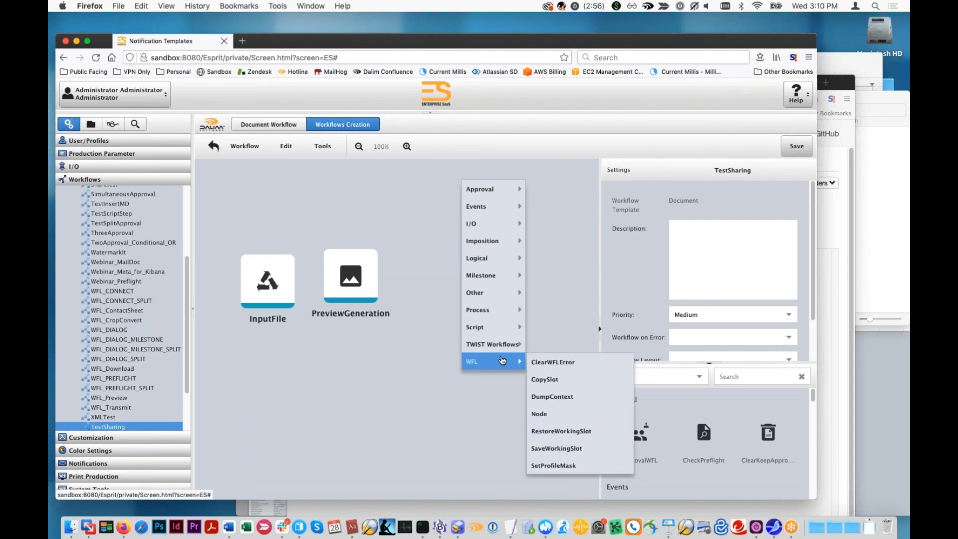
pyautogui.moveTo(495, 332)
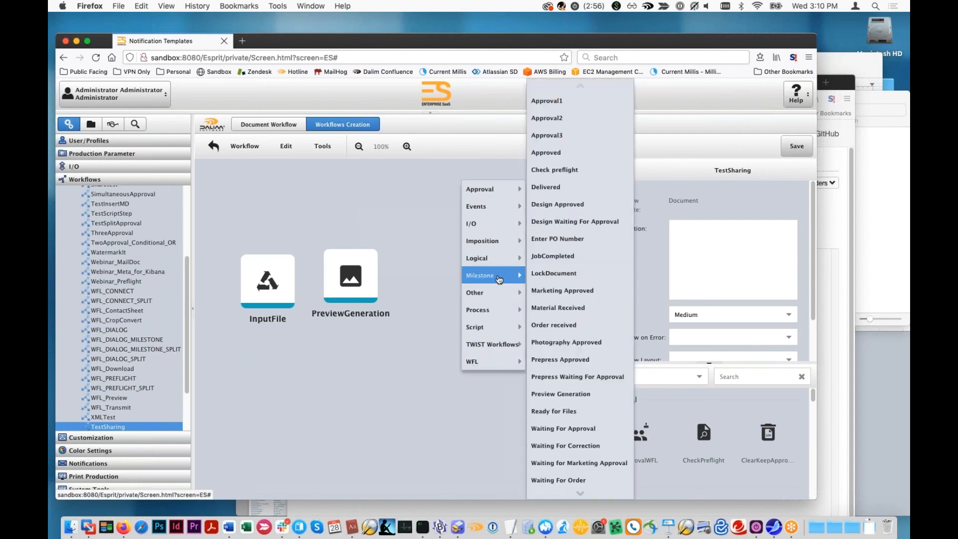
pyautogui.moveTo(499, 264)
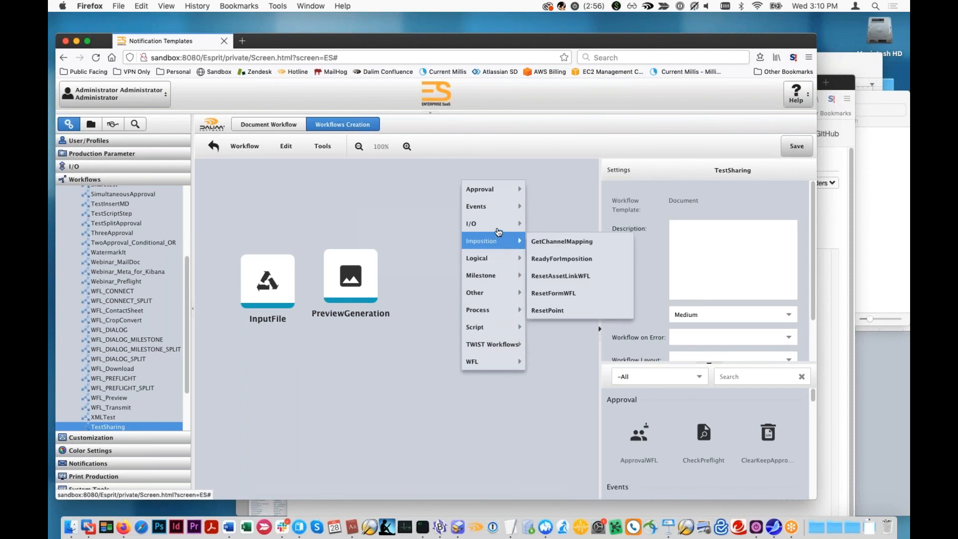
pyautogui.moveTo(499, 231)
pyautogui.click(536, 294)
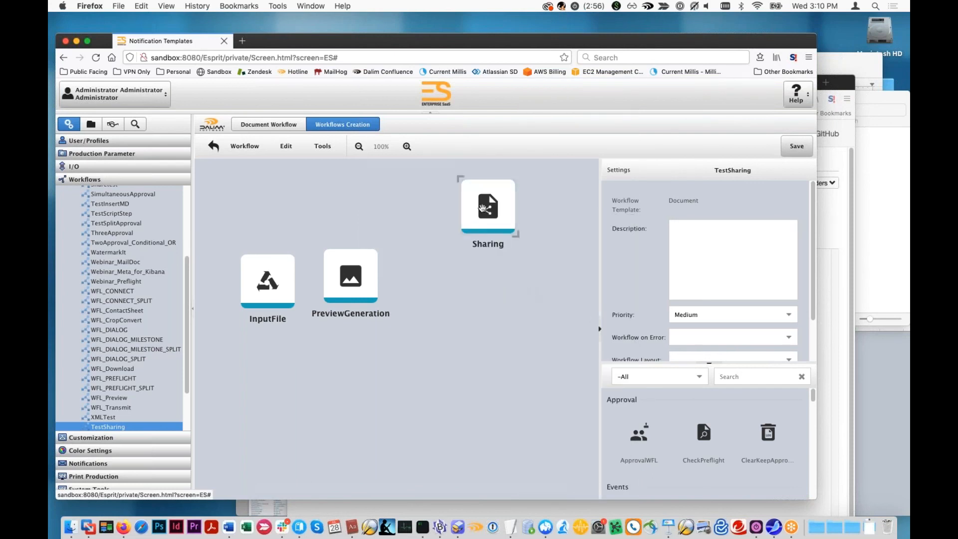
pyautogui.moveTo(238, 291); pyautogui.dragTo(458, 295)
# - Set the Sharing step's type to SoftProof with the owner's e-mail address, and save the workflow
pyautogui.click(457, 294)
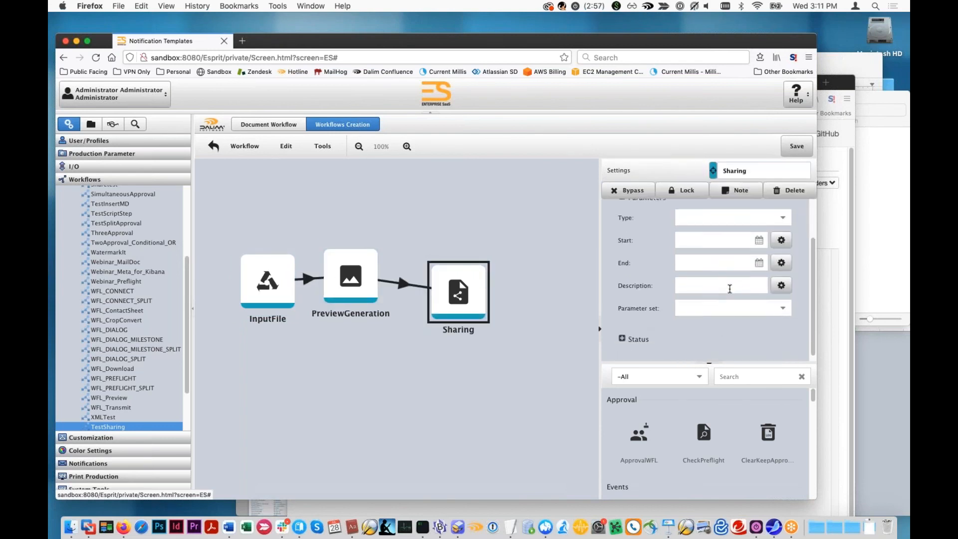
pyautogui.click(781, 233)
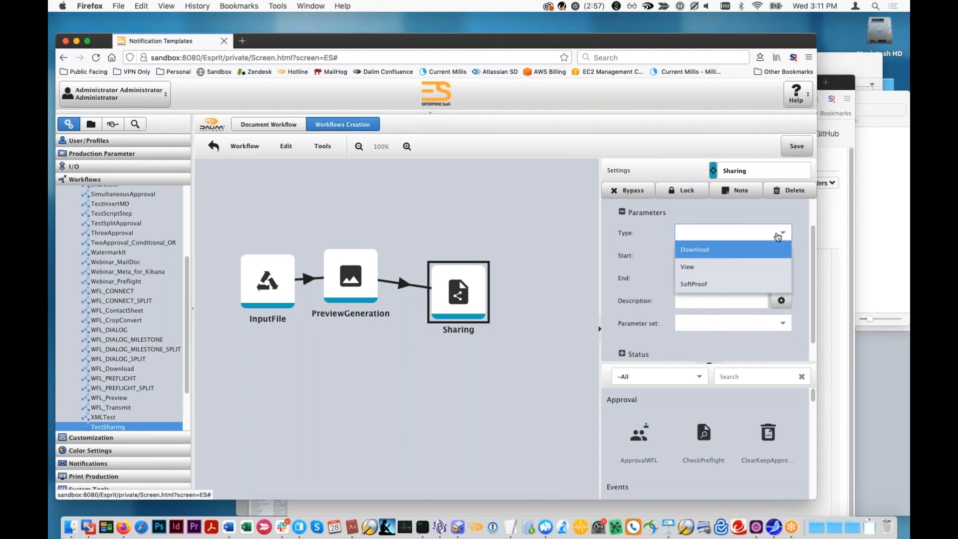
pyautogui.click(721, 267)
pyautogui.click(782, 234)
pyautogui.click(709, 284)
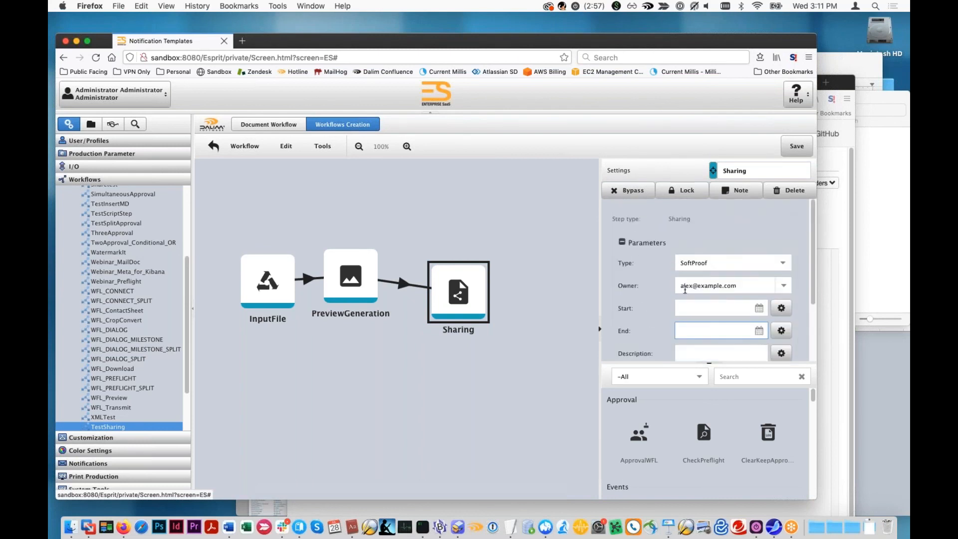
pyautogui.click(786, 155)
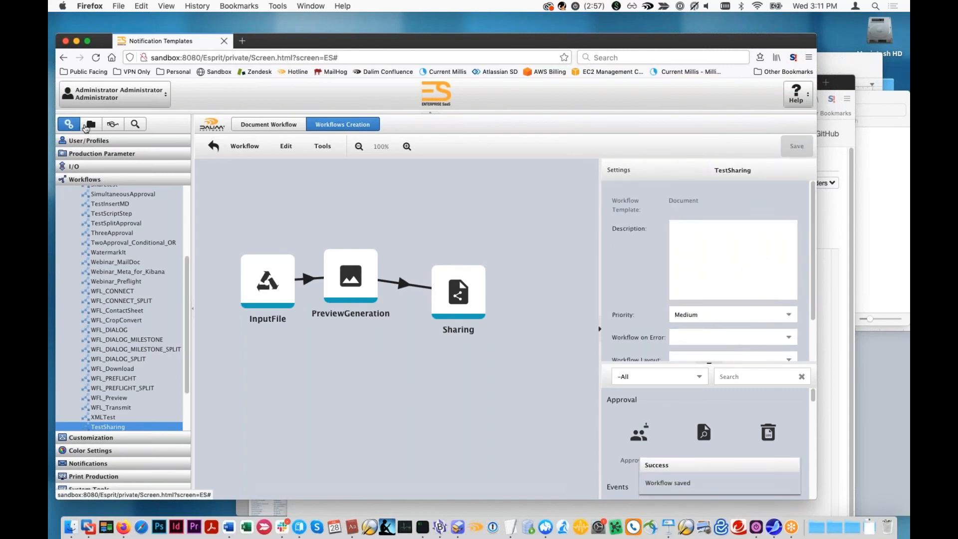
# - Assign TestSharing as the document workflow in the RemindMe project's job ticket and save the job ticket
pyautogui.click(90, 125)
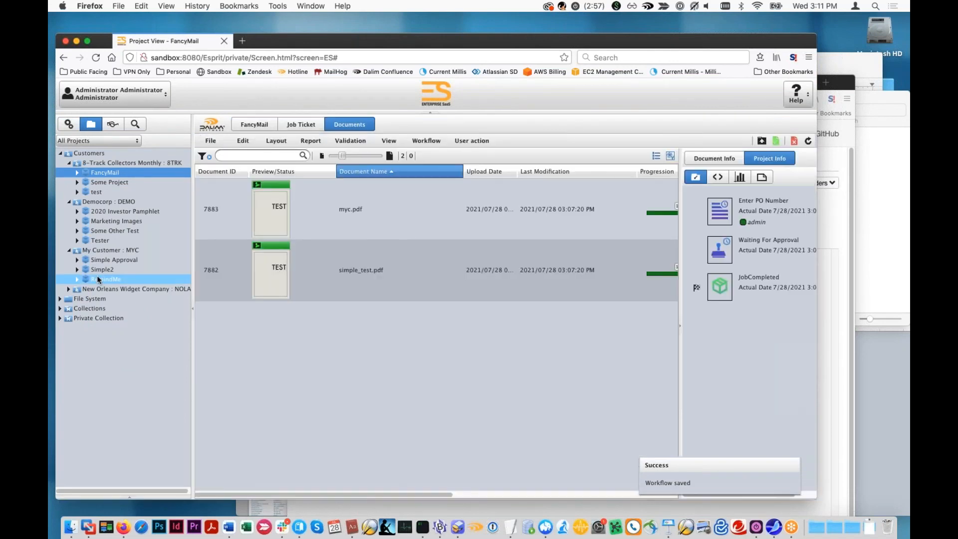
pyautogui.click(105, 279)
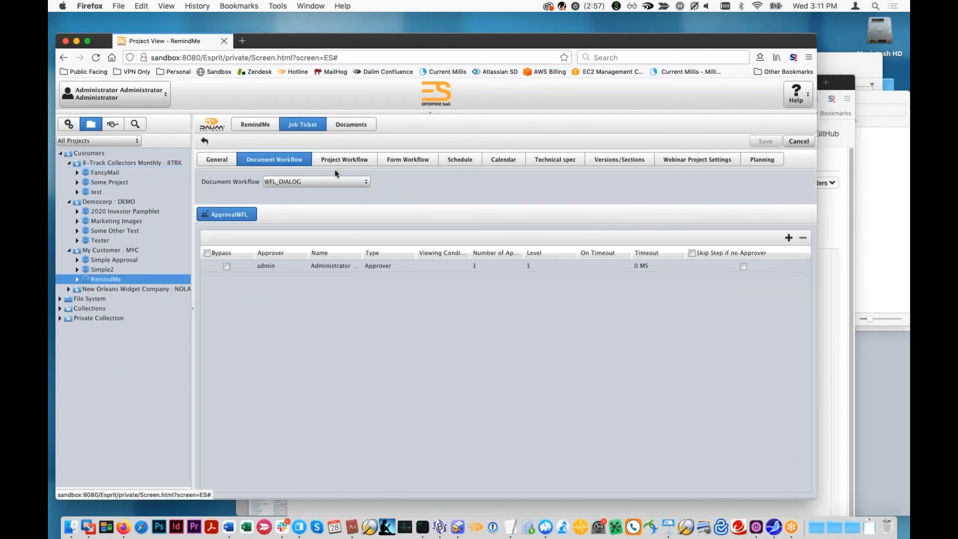
pyautogui.click(324, 186)
pyautogui.write('sharing')
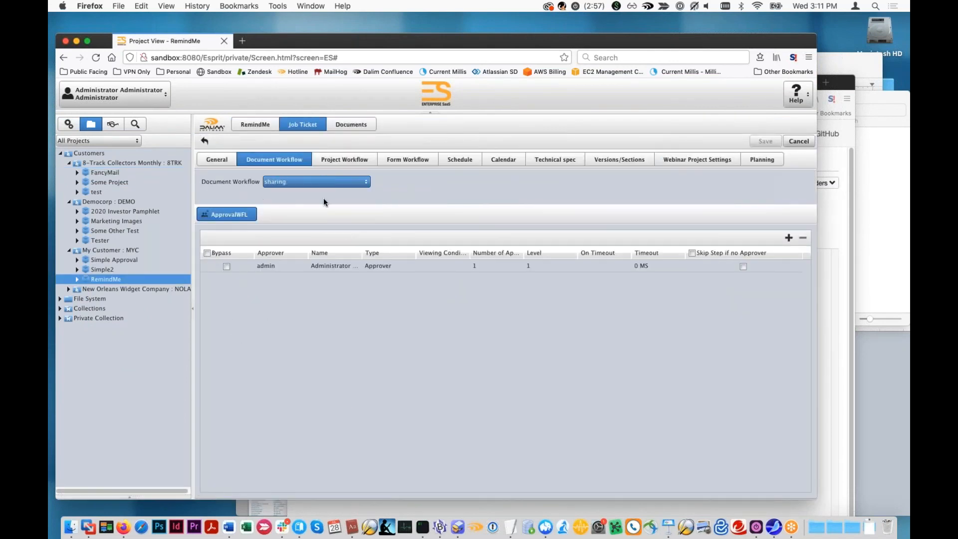
pyautogui.click(363, 183)
pyautogui.scroll(-10, 339, 309)
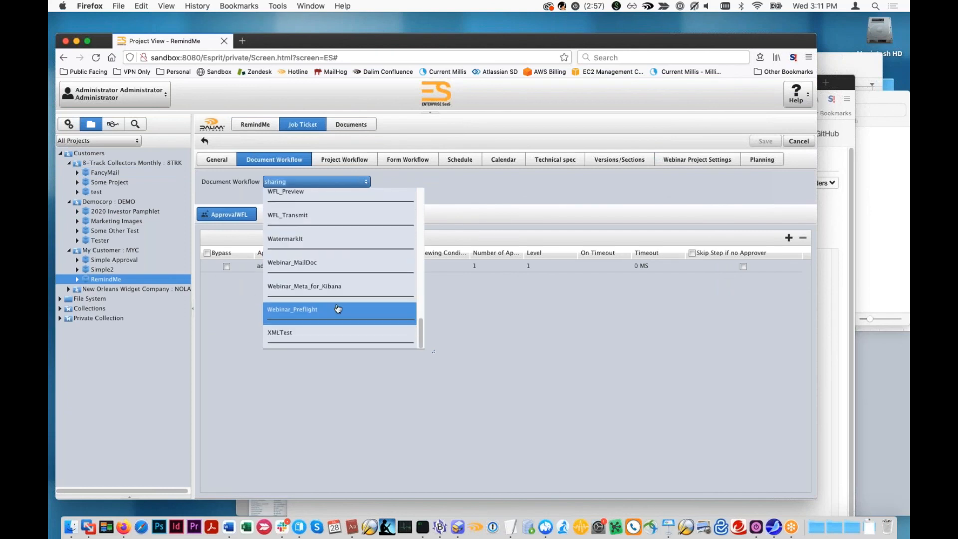
pyautogui.scroll(10, 338, 309)
pyautogui.scroll(5, 360, 300)
pyautogui.click(339, 207)
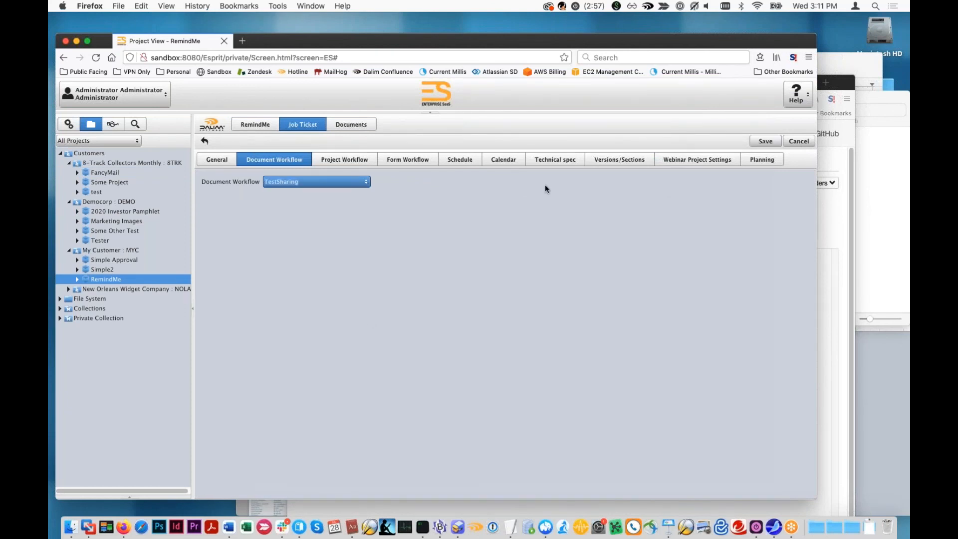
pyautogui.click(751, 140)
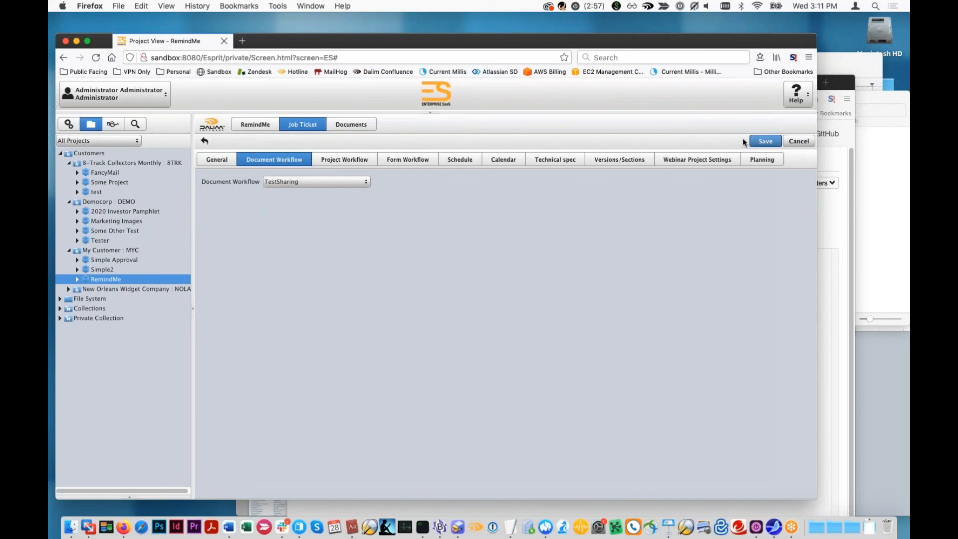
# - Start an upload to the RemindMe project's documents and rename DemoMailerR1.pdf to shareme.pdf in the Files to Upload folder
pyautogui.click(350, 127)
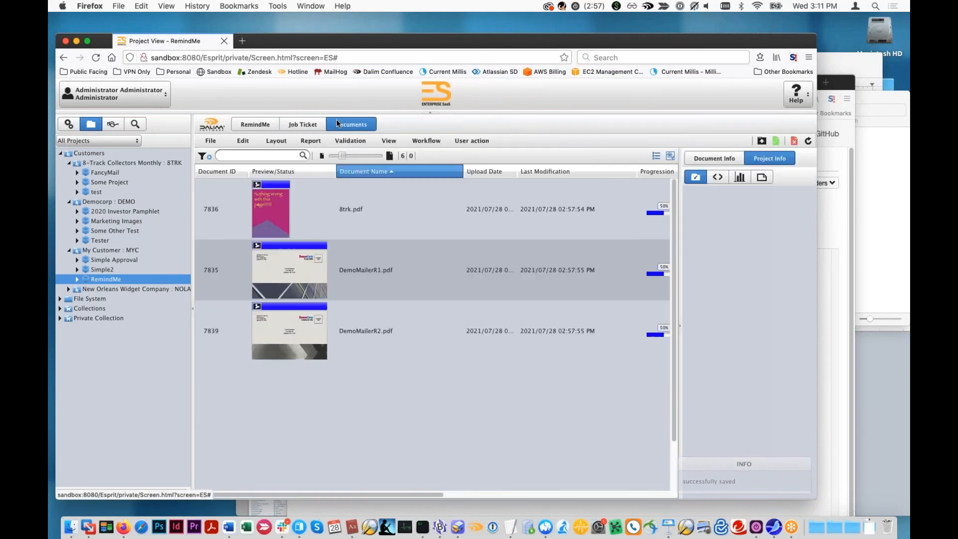
pyautogui.click(762, 141)
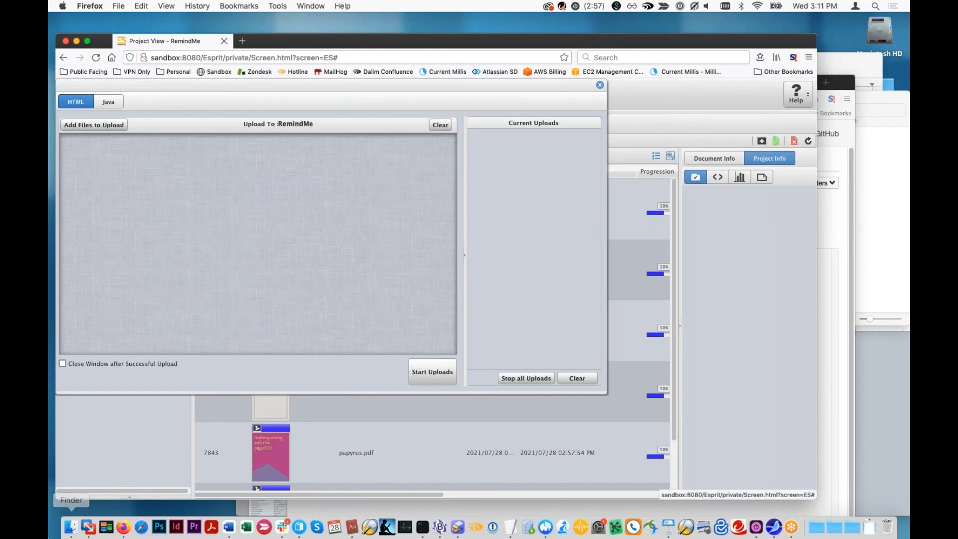
pyautogui.click(70, 527)
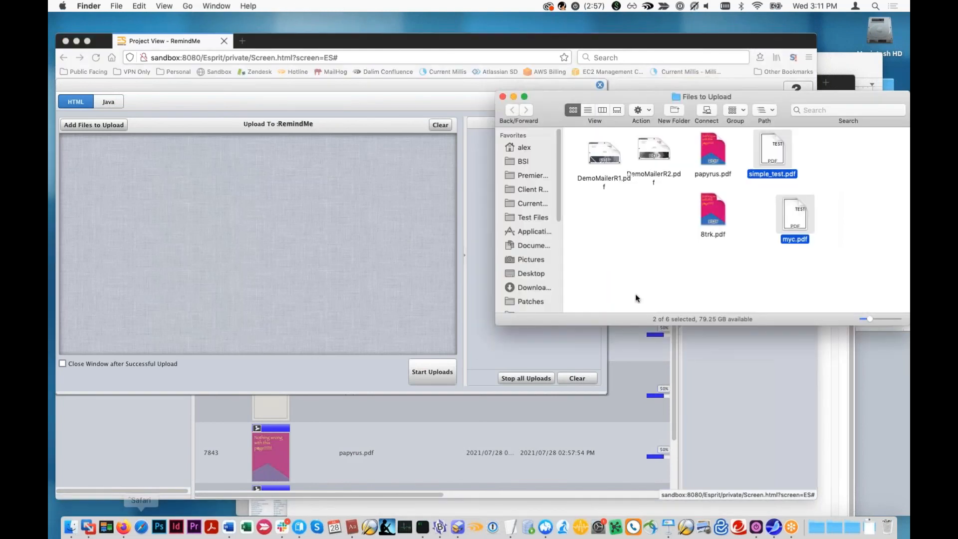
pyautogui.click(605, 180)
pyautogui.press('Return')
pyautogui.write('shareme')
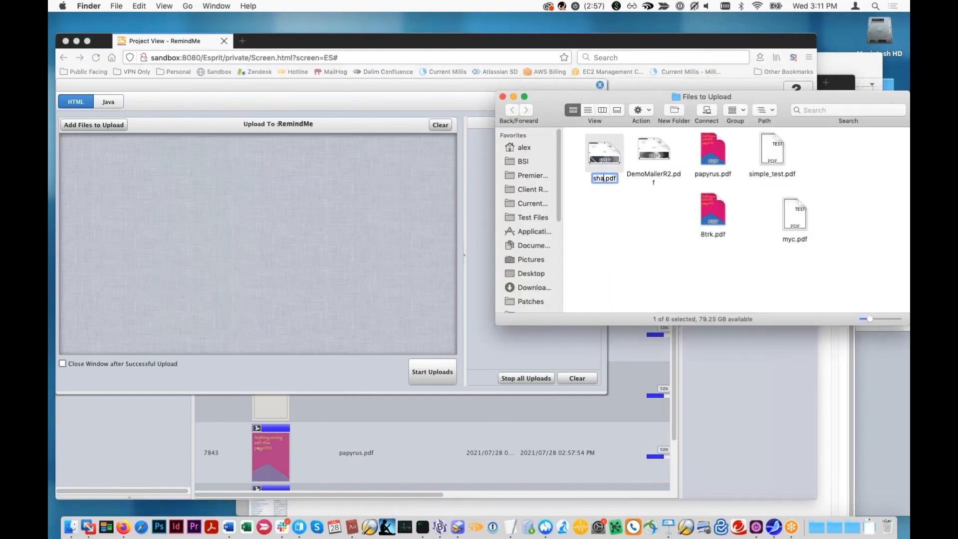
pyautogui.press('Return')
# - Upload shareme.pdf to the RemindMe project and refresh its document list
pyautogui.moveTo(595, 155); pyautogui.dragTo(322, 215)
pyautogui.click(432, 372)
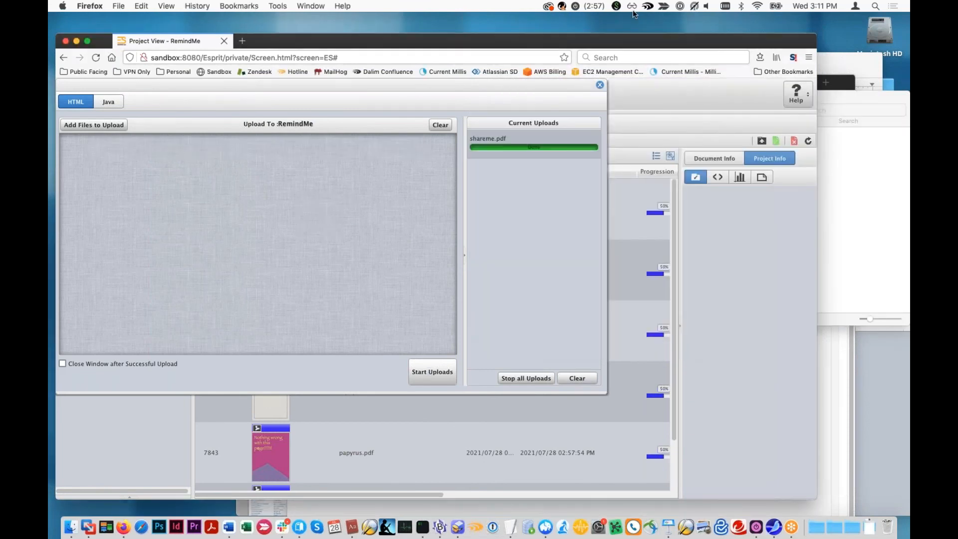
pyautogui.click(600, 85)
pyautogui.click(809, 140)
# - Open the workflow of shareme.pdf and bring up the workflow context of its Sharing step
pyautogui.click(380, 204)
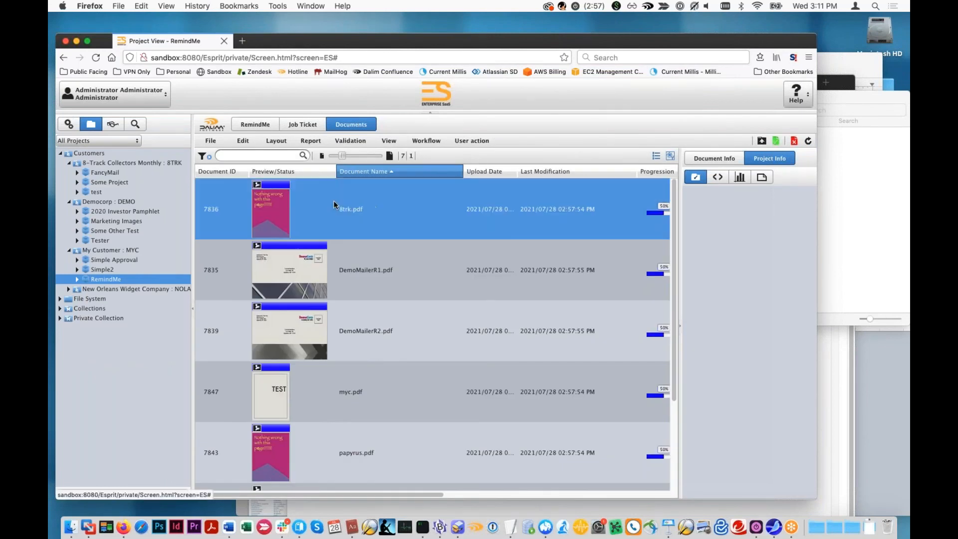
pyautogui.scroll(-3, 360, 218)
pyautogui.doubleClick(347, 405)
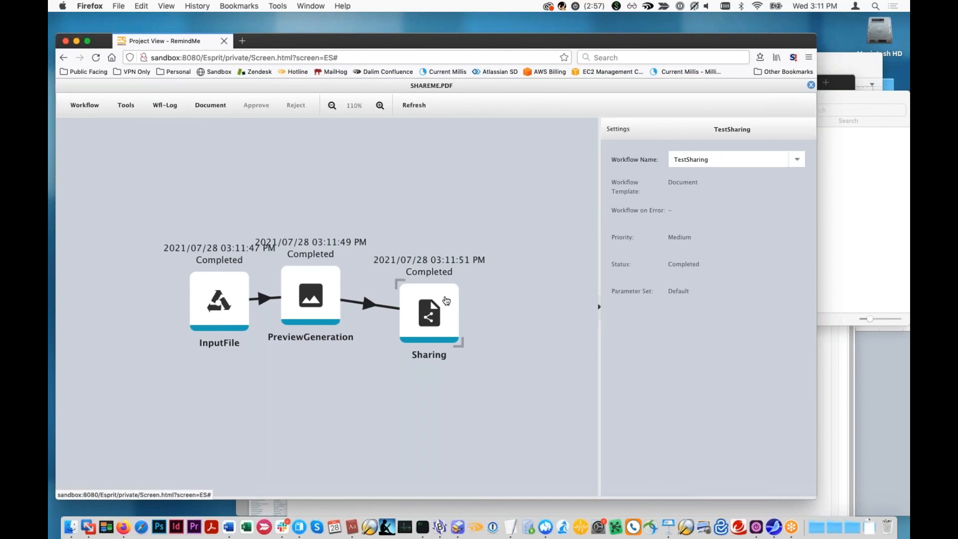
pyautogui.click(165, 105)
pyautogui.click(177, 141)
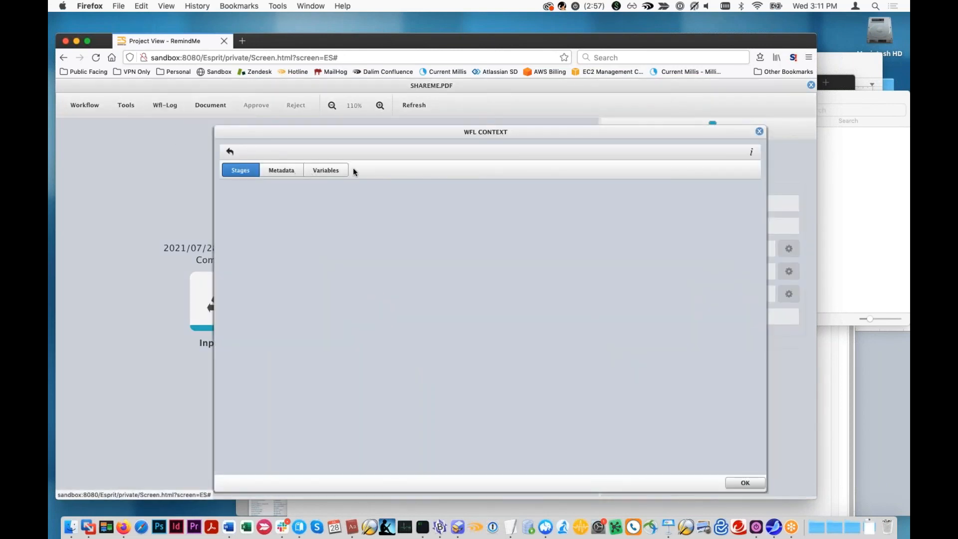
# - Examine the Sharing step's context variables, including SharingURL, and close the context and the document's workflow view
pyautogui.click(334, 172)
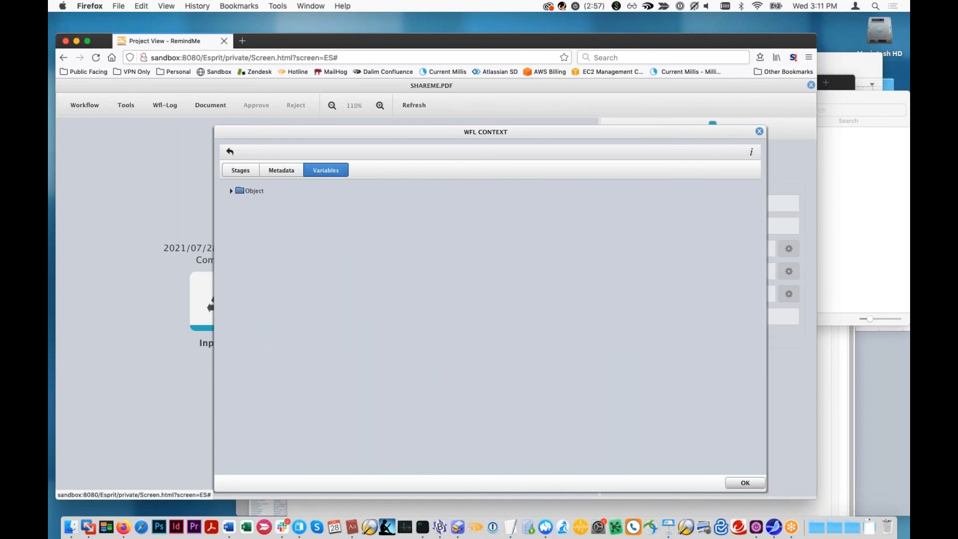
pyautogui.click(231, 190)
pyautogui.scroll(-15, 274, 256)
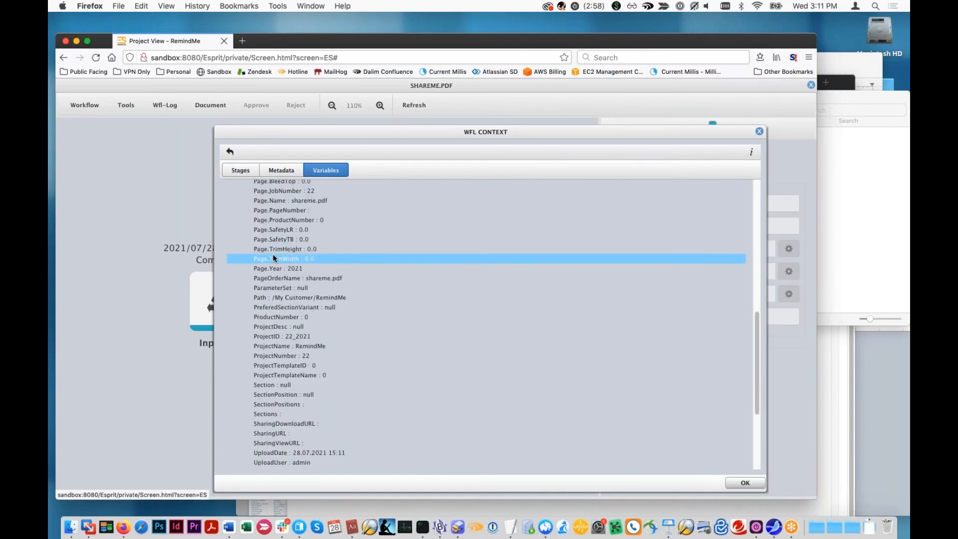
pyautogui.scroll(-3, 270, 259)
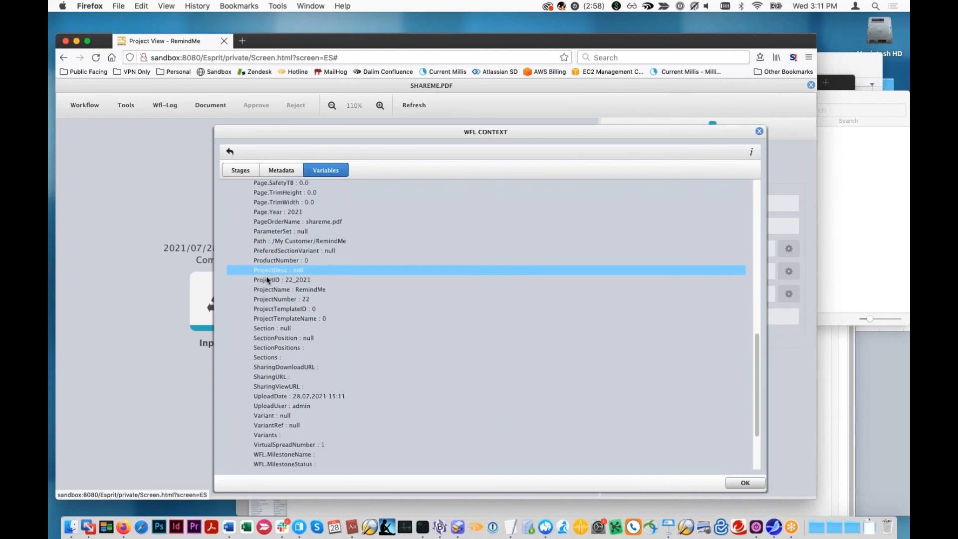
pyautogui.scroll(-1, 280, 320)
pyautogui.click(272, 356)
pyautogui.scroll(-3, 271, 356)
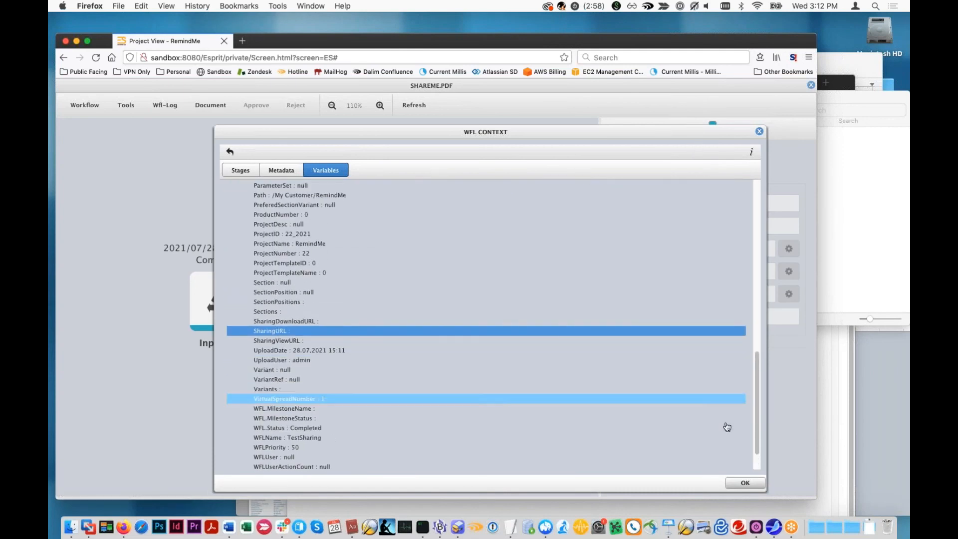
pyautogui.click(746, 482)
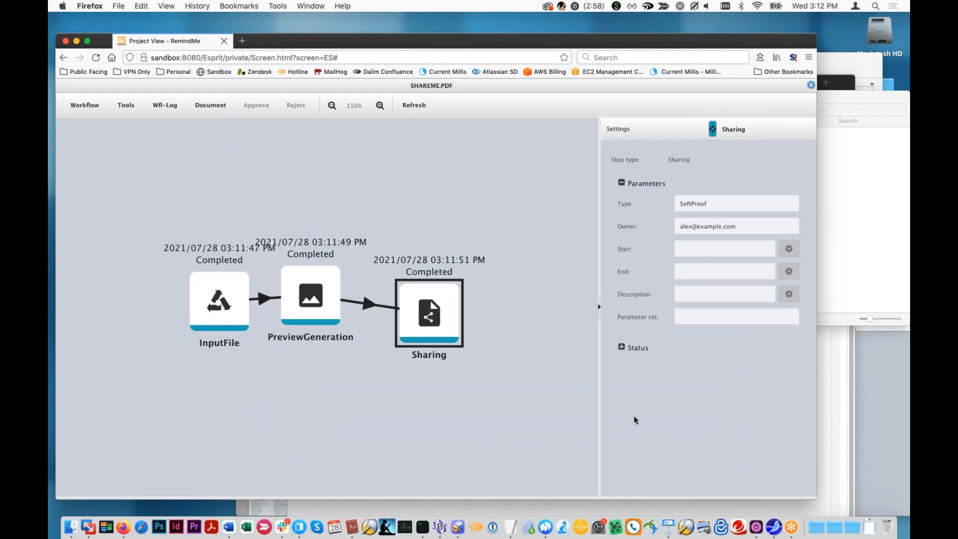
pyautogui.click(811, 85)
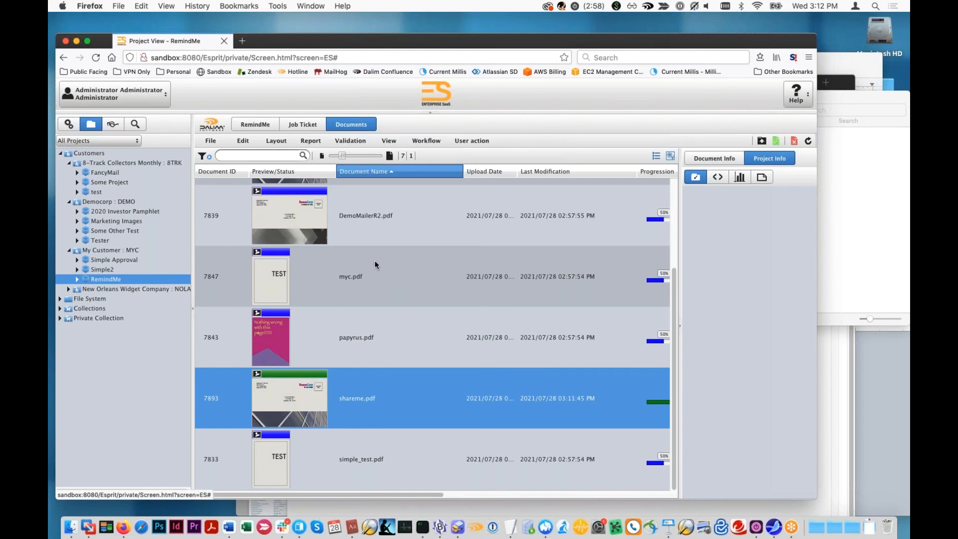
# - Return from the RemindMe documents to the administration area with the document workflow list
pyautogui.press('super+Tab')
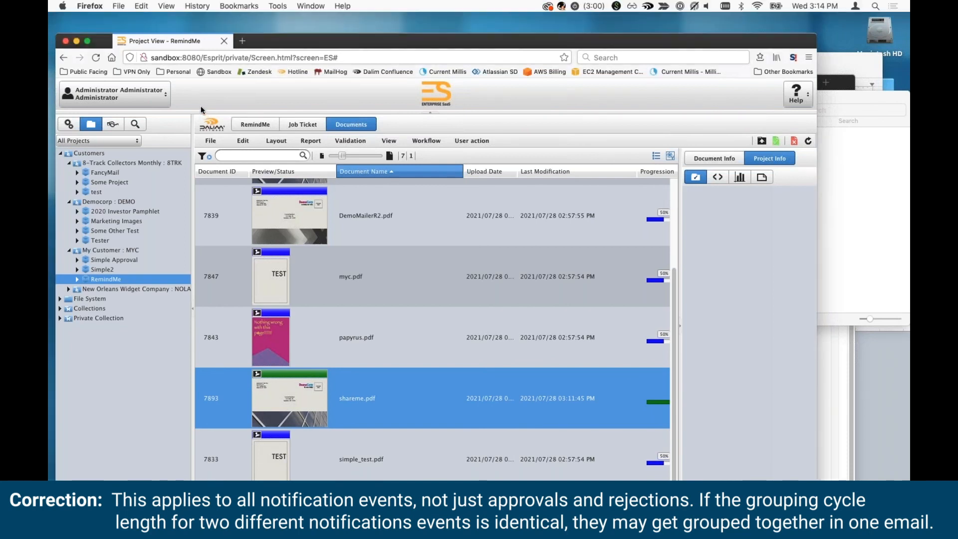
pyautogui.click(74, 124)
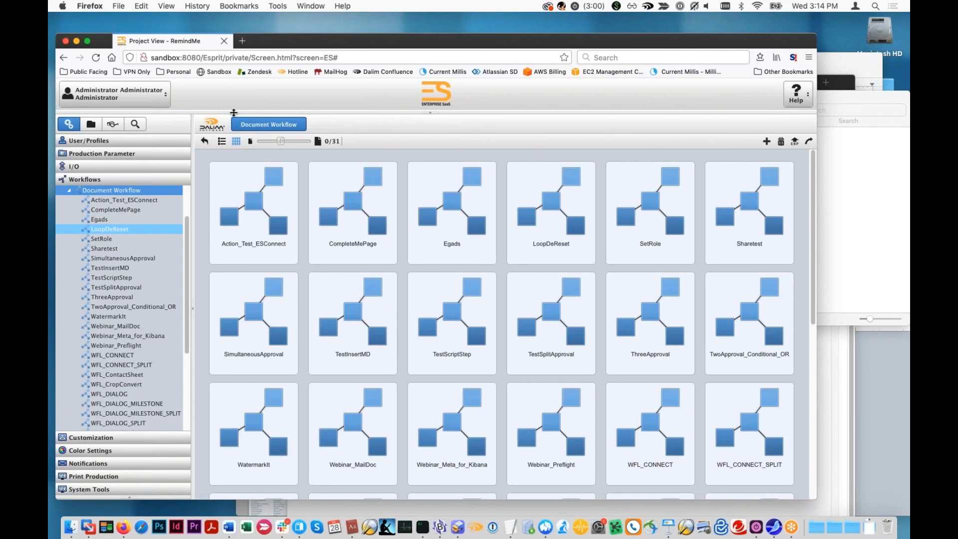
pyautogui.press('super+Tab')
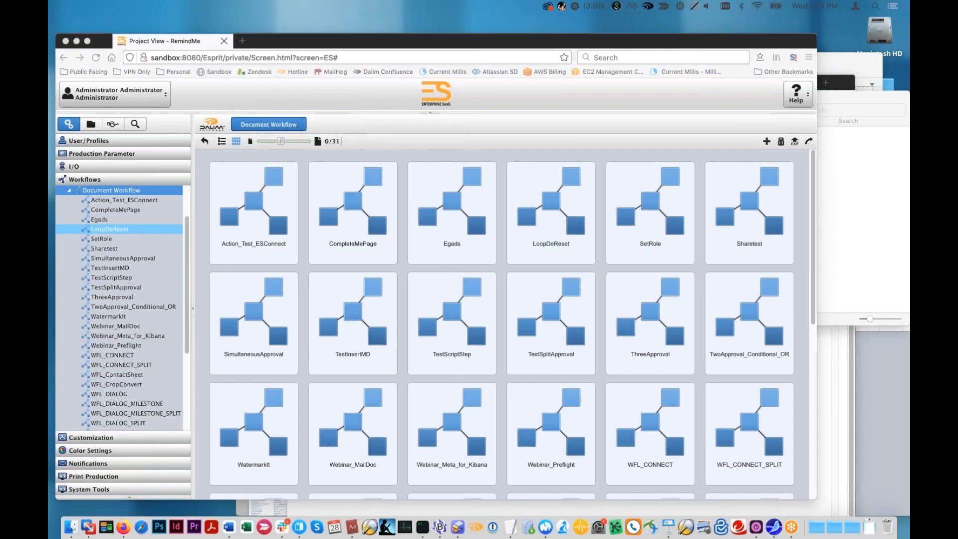